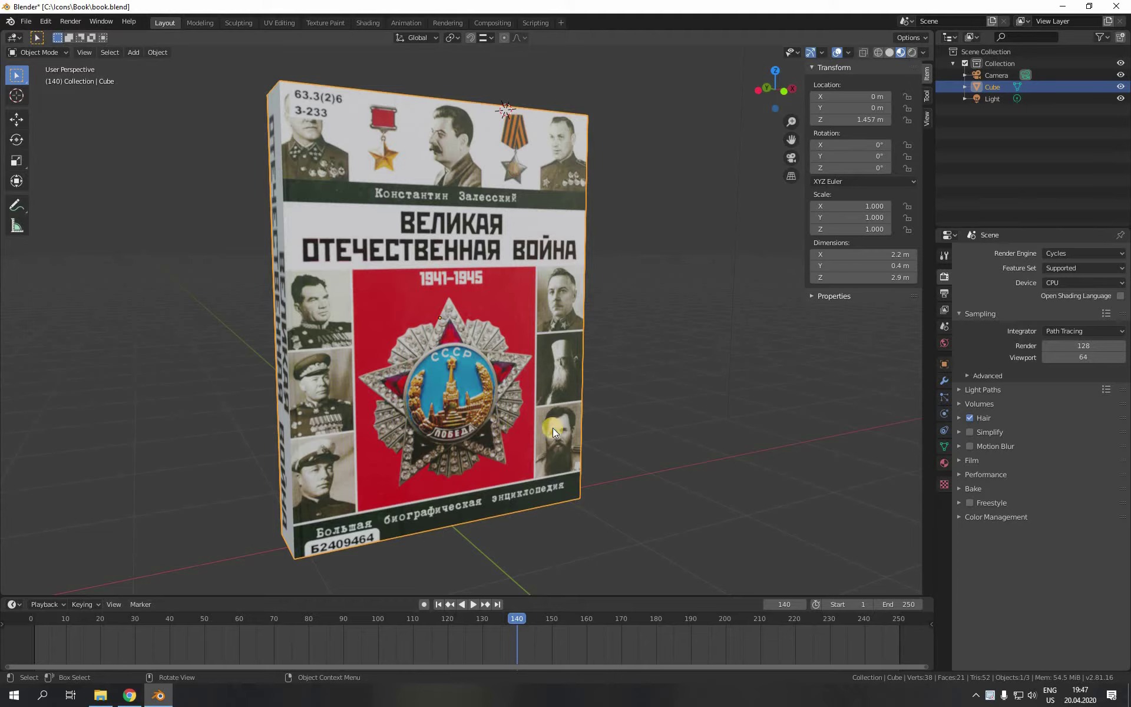
Step: Examine the finished book model from another side and switch to Krita to view its texture image
mouse_move(553, 427)
middle_down()
mouse_move(638, 417)
mouse_move(560, 413)
middle_up()
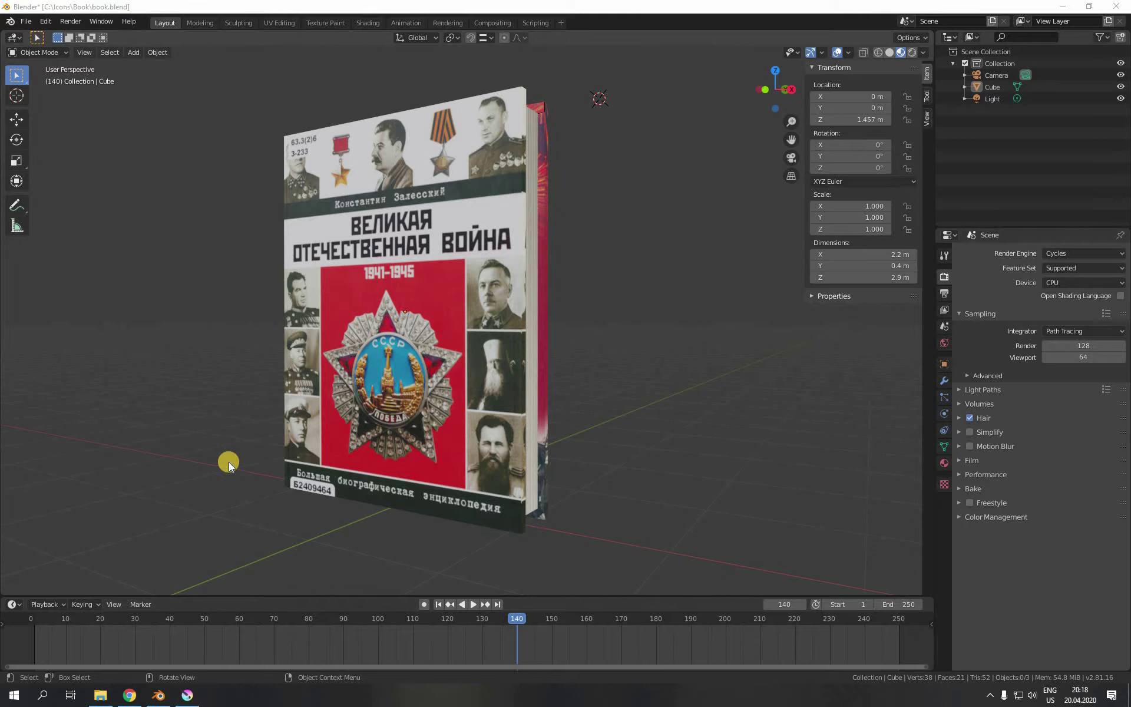
click(187, 696)
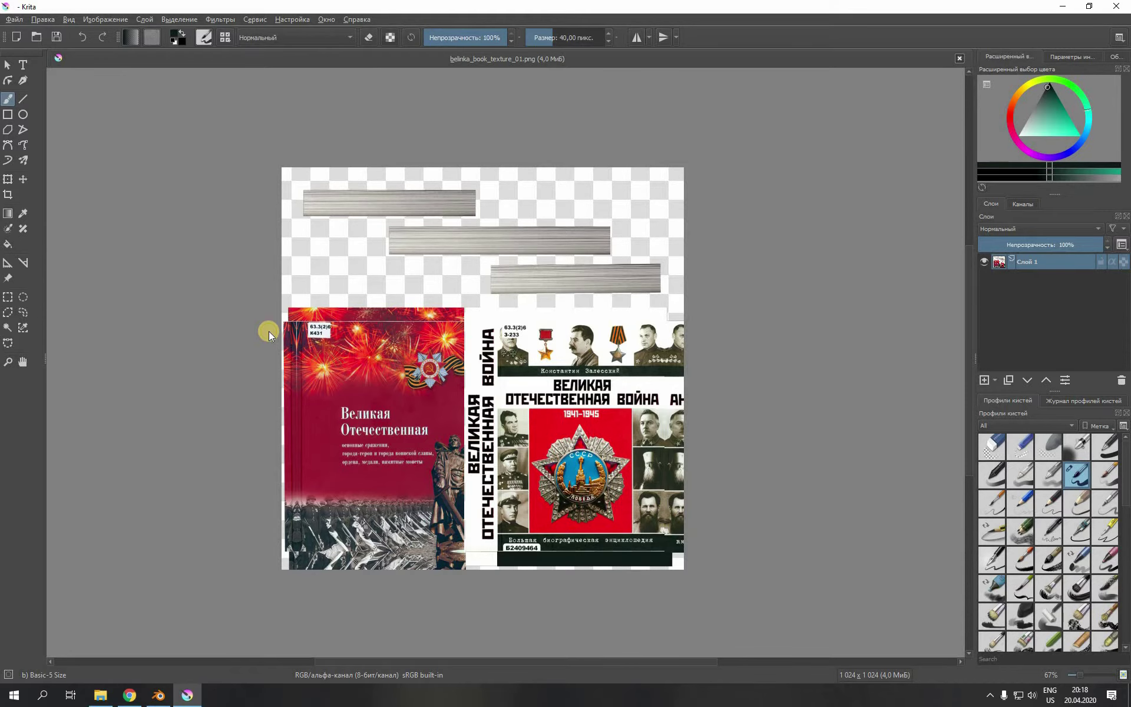
Step: Switch to Chrome and view the download pages for Blender 2.82a and Krita 4.2.9
click(130, 696)
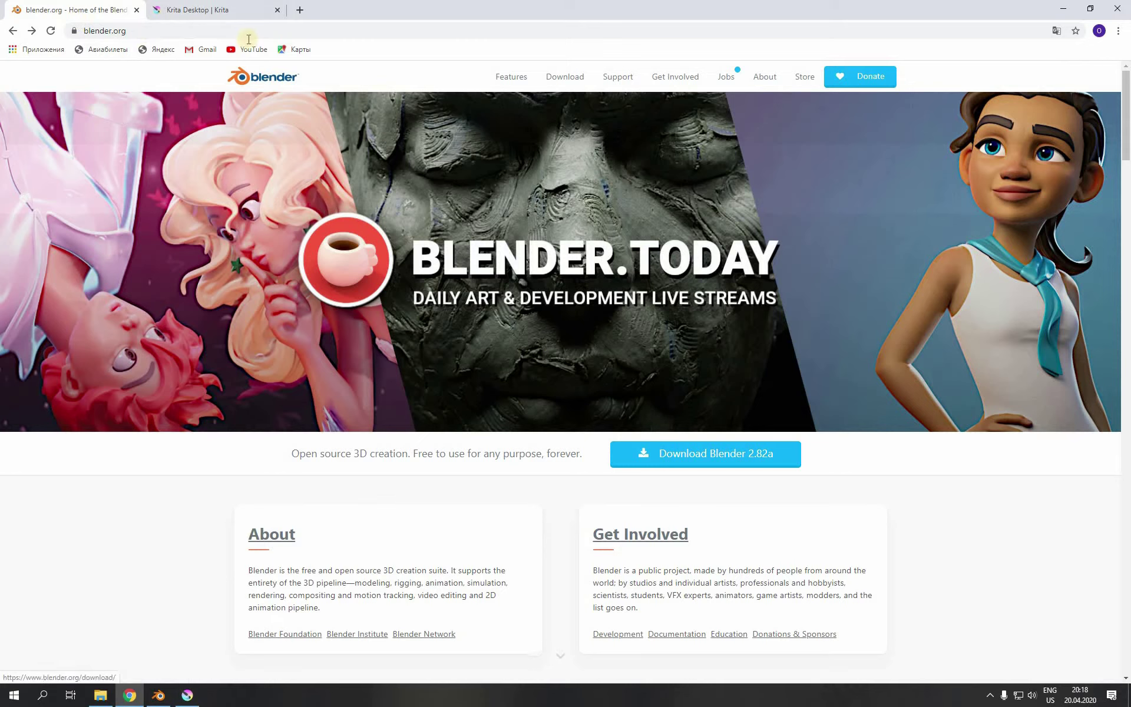
click(211, 6)
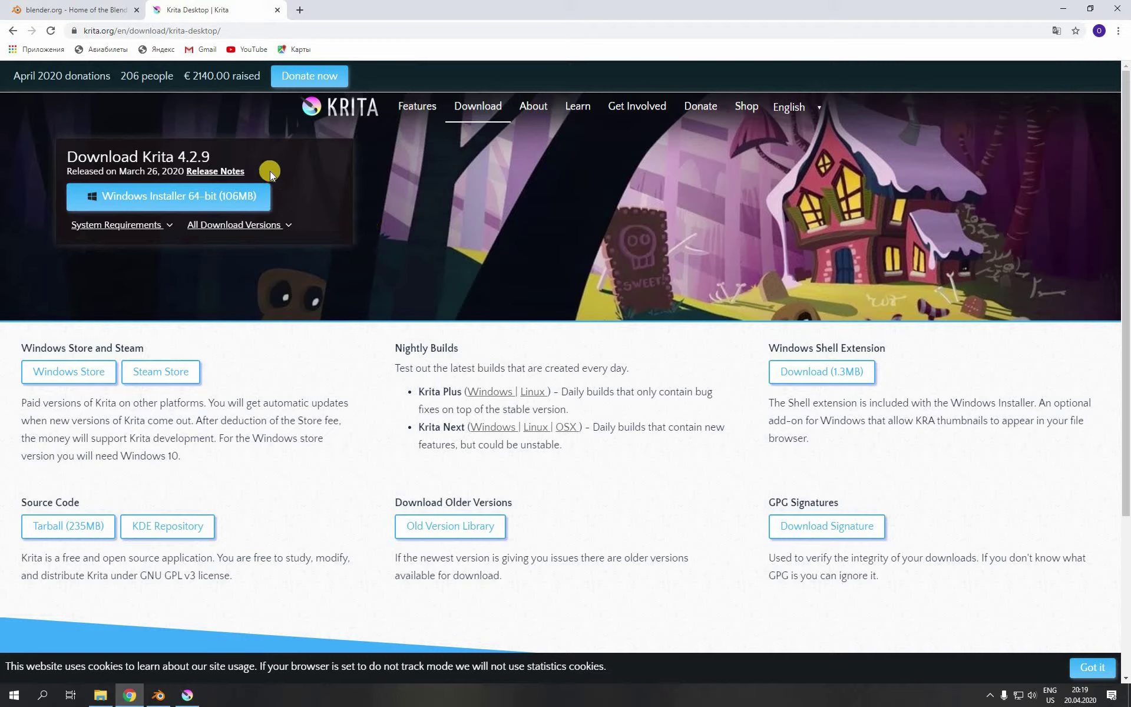
click(57, 13)
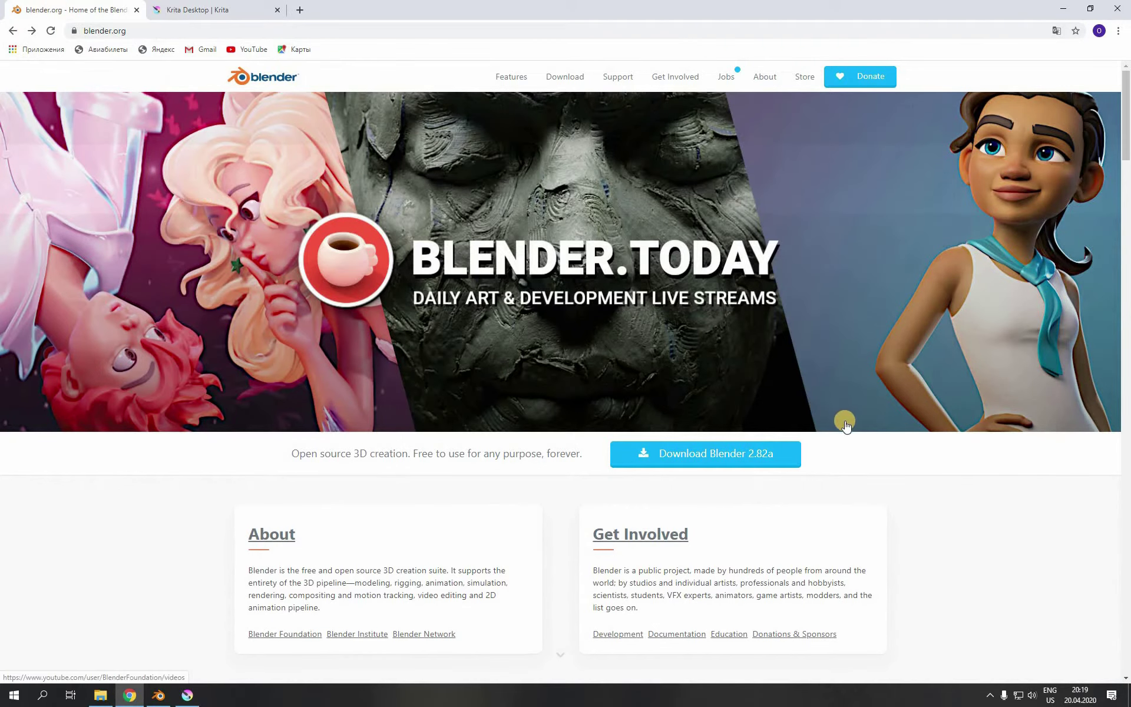
click(773, 458)
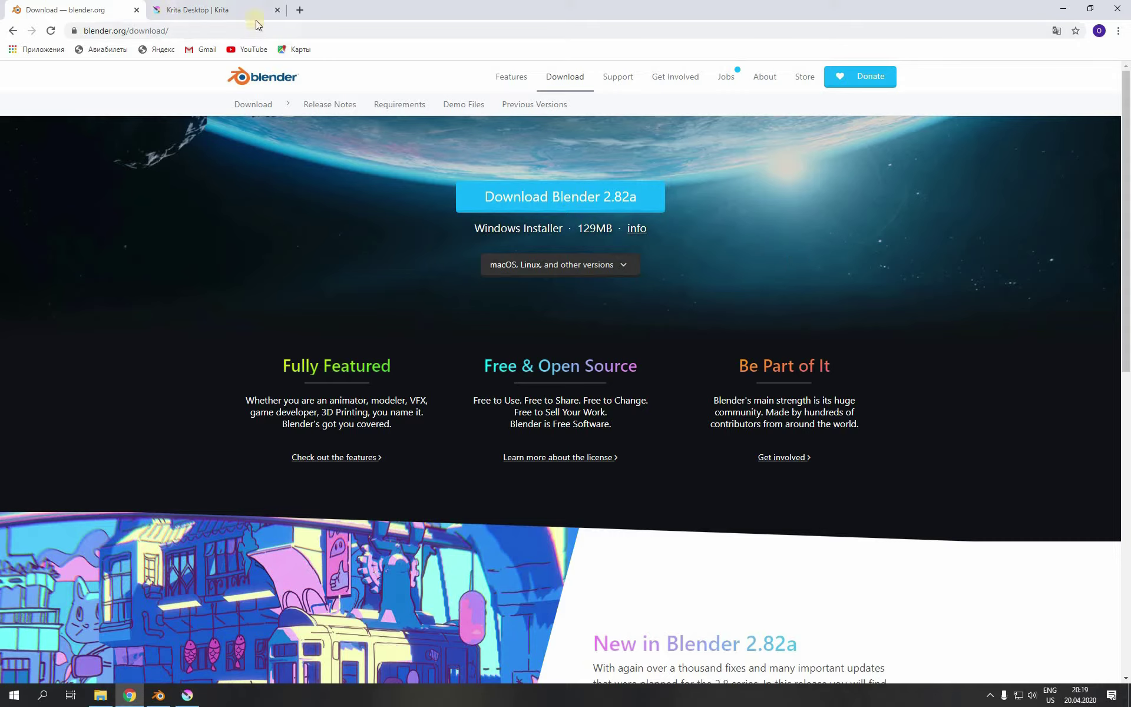
click(204, 9)
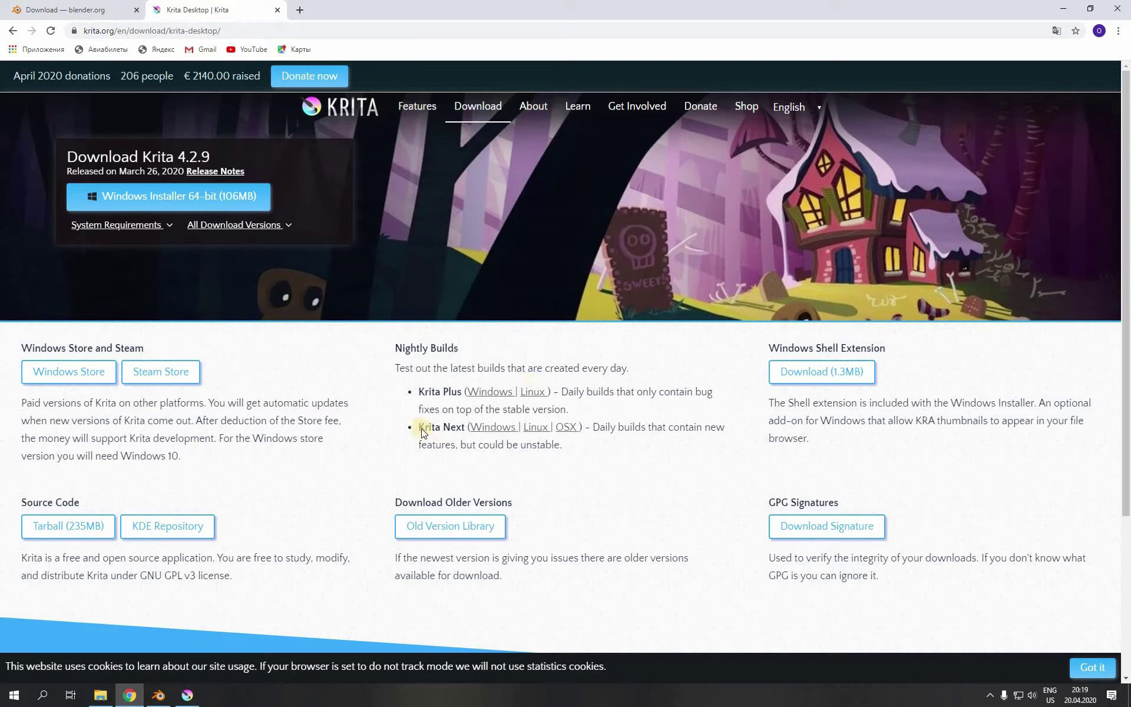
Step: Launch Blender from its desktop shortcut and dismiss the splash screen to reach the default scene
click(159, 695)
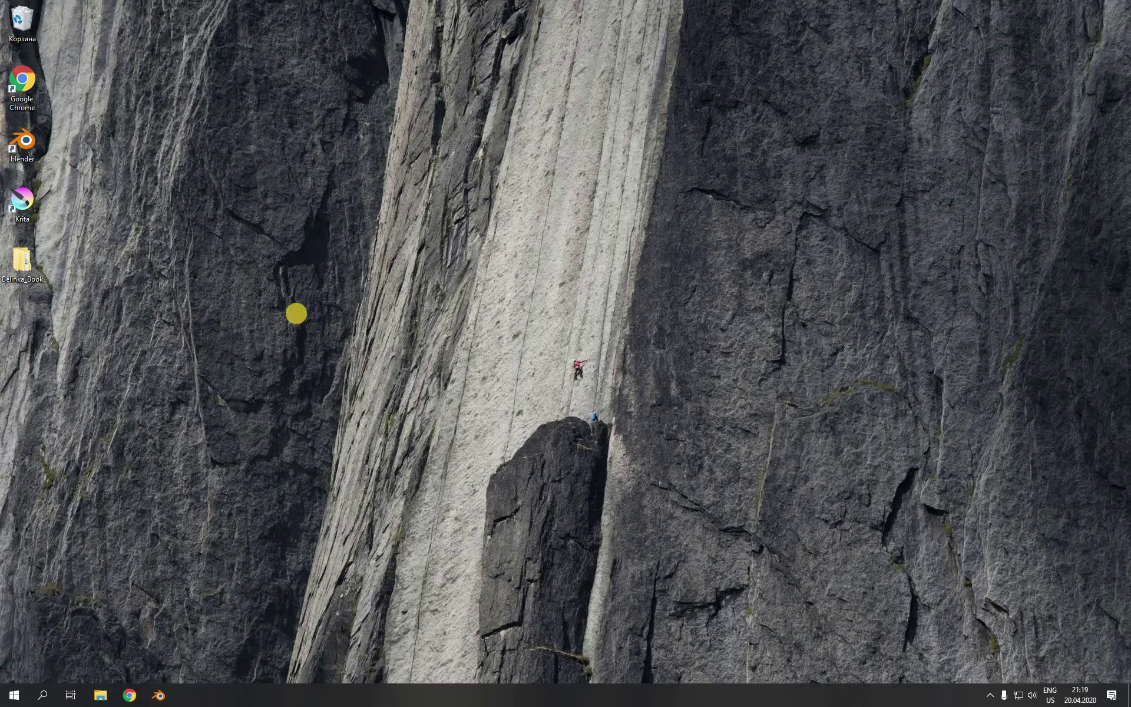
click(13, 94)
double_click(35, 140)
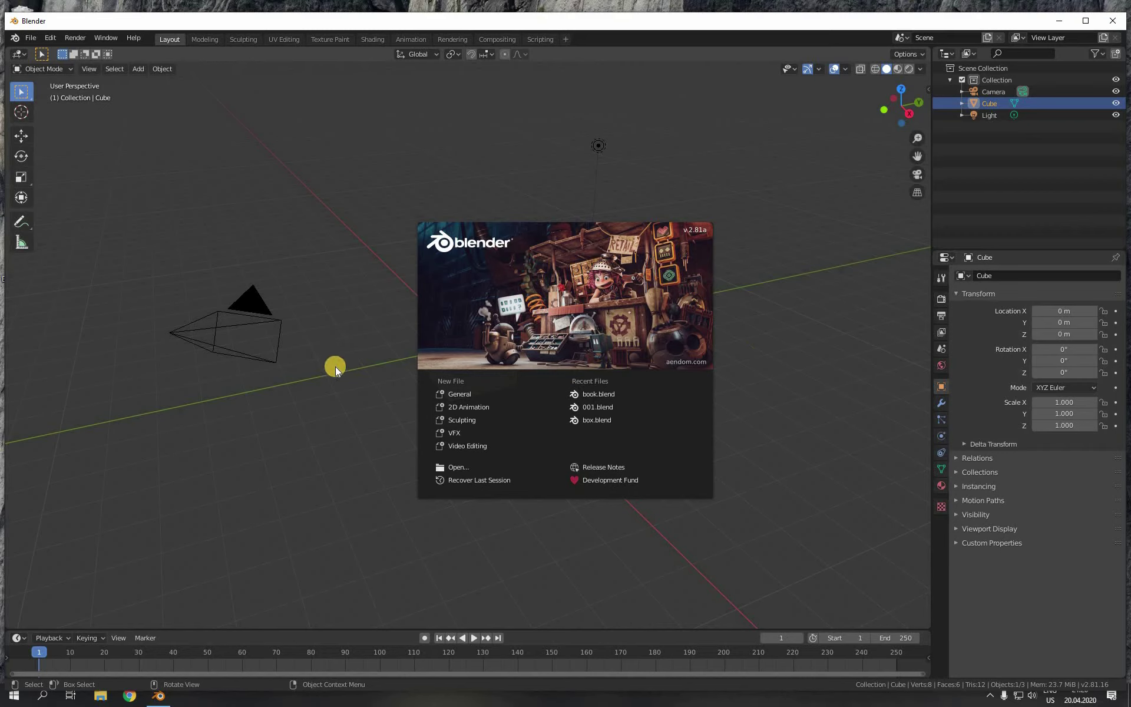
click(308, 238)
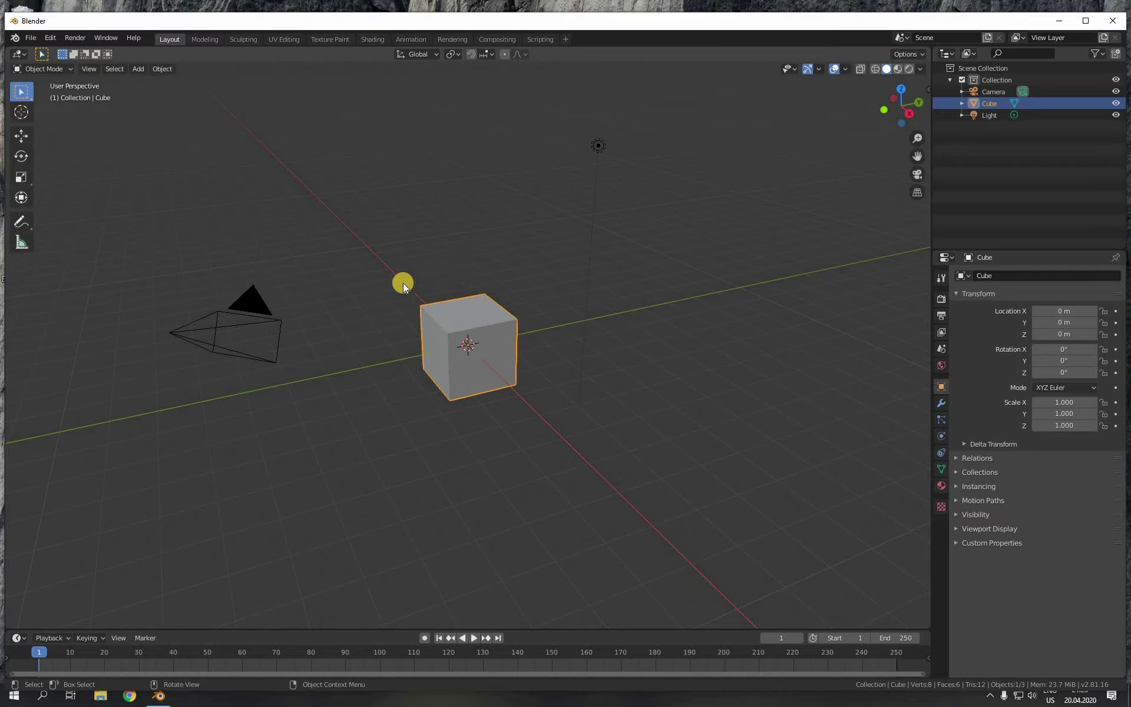
Step: Clear the selection, pick the camera and the light one after another, and finish with the cube selected
click(344, 440)
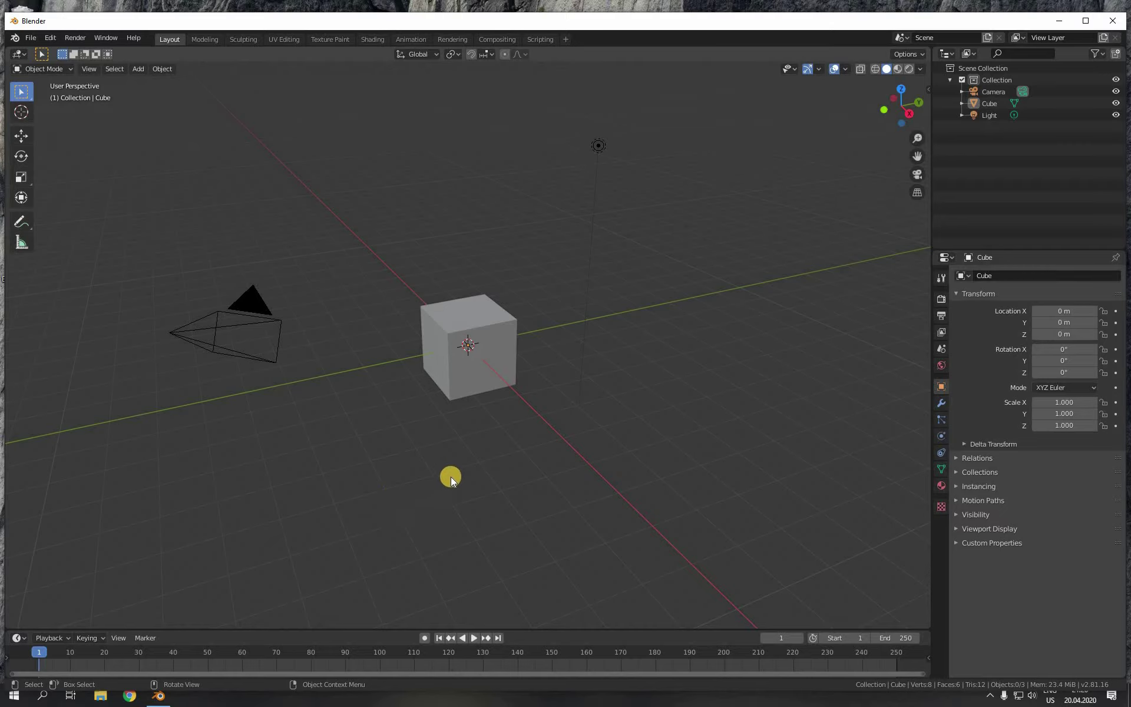
click(219, 327)
click(600, 144)
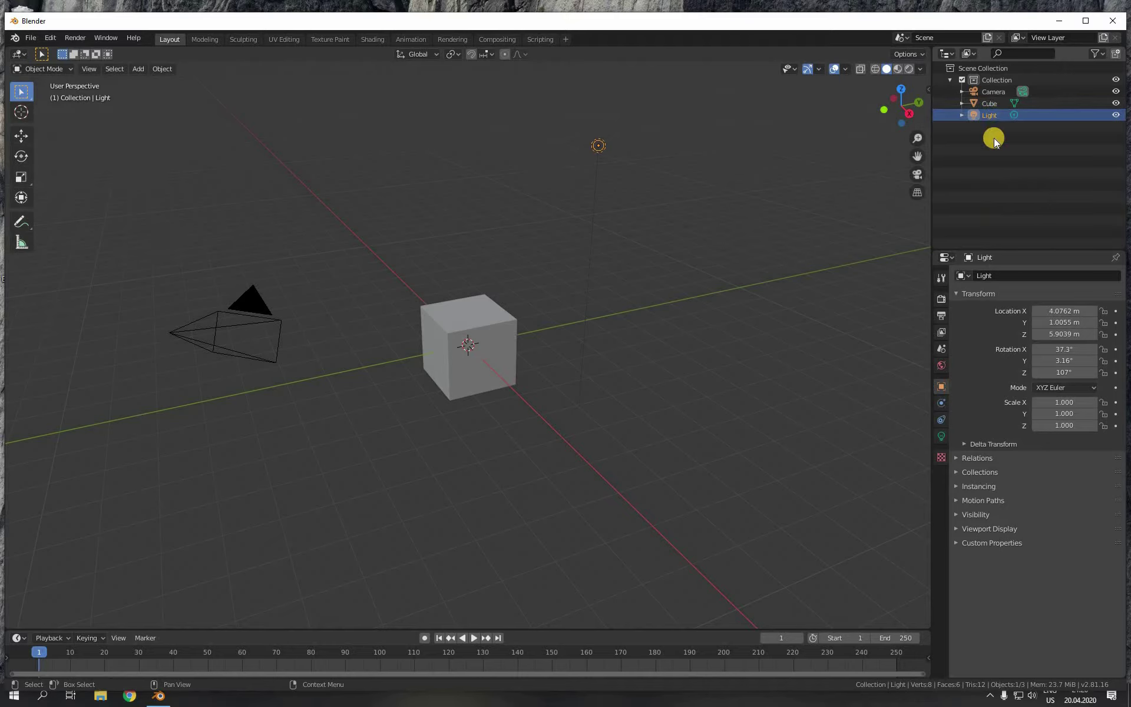
click(992, 102)
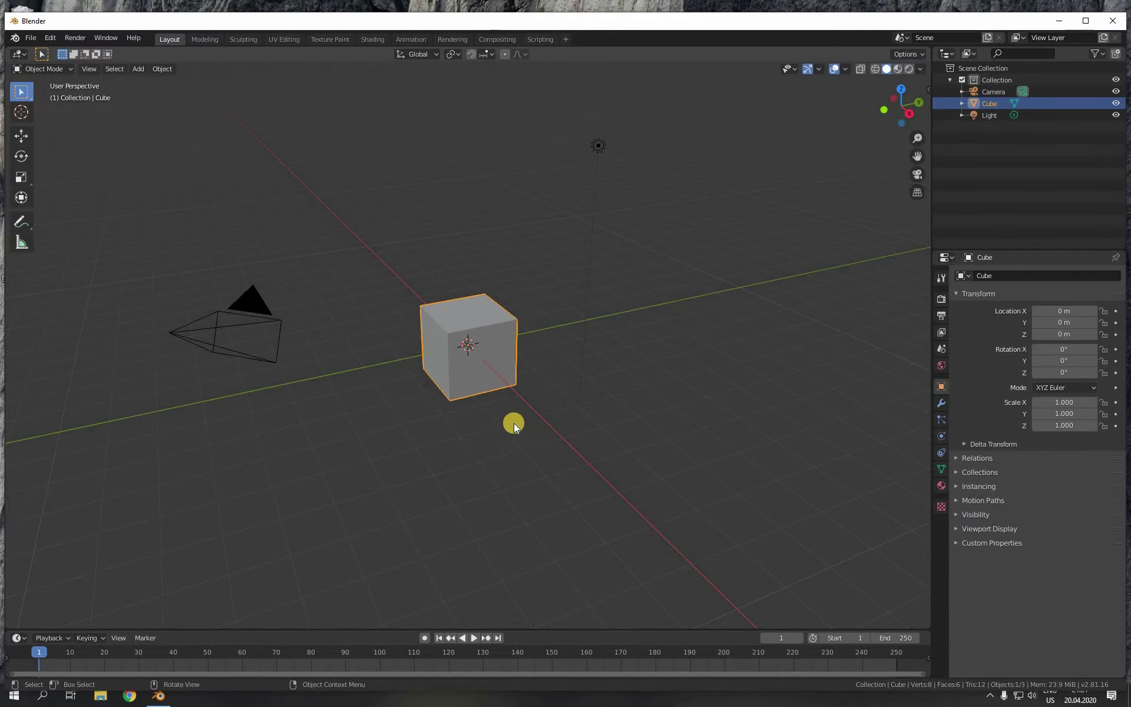
Step: Examine the default cube by orbiting around it, zooming in and out, and panning the view
mouse_move(507, 426)
middle_down()
mouse_move(579, 374)
mouse_move(466, 355)
mouse_move(460, 441)
mouse_move(533, 404)
mouse_move(458, 395)
mouse_move(451, 447)
mouse_move(541, 394)
mouse_move(489, 397)
mouse_move(479, 433)
mouse_move(519, 436)
middle_up()
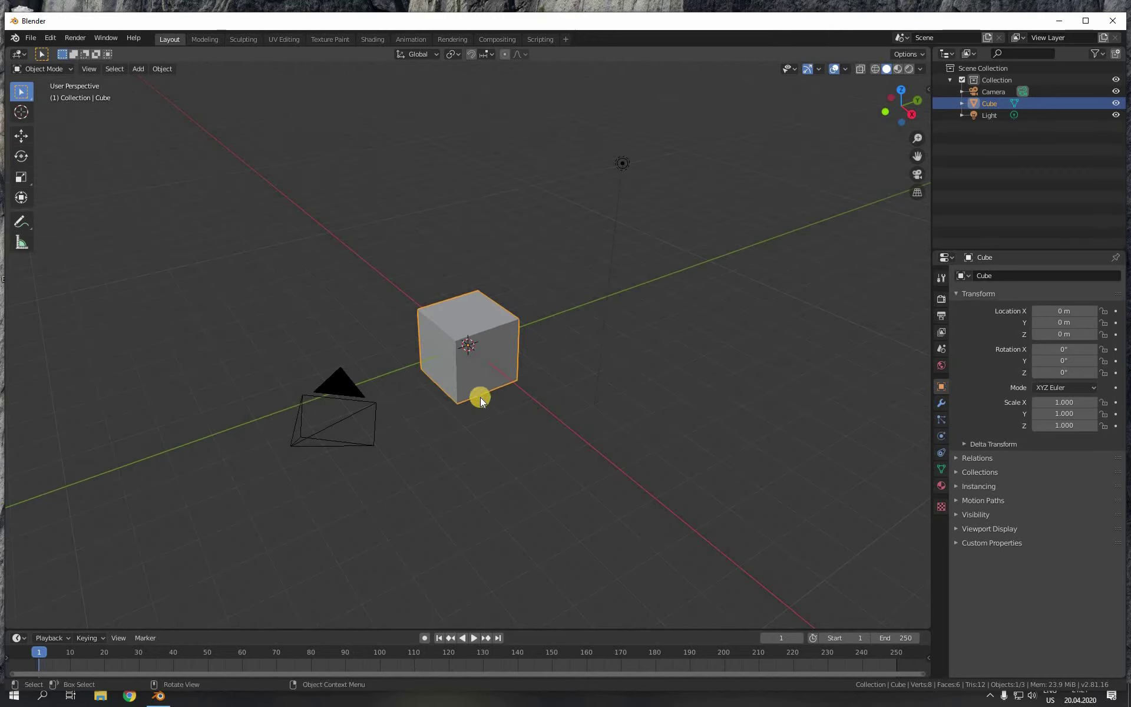
scroll(479, 397, up, 3)
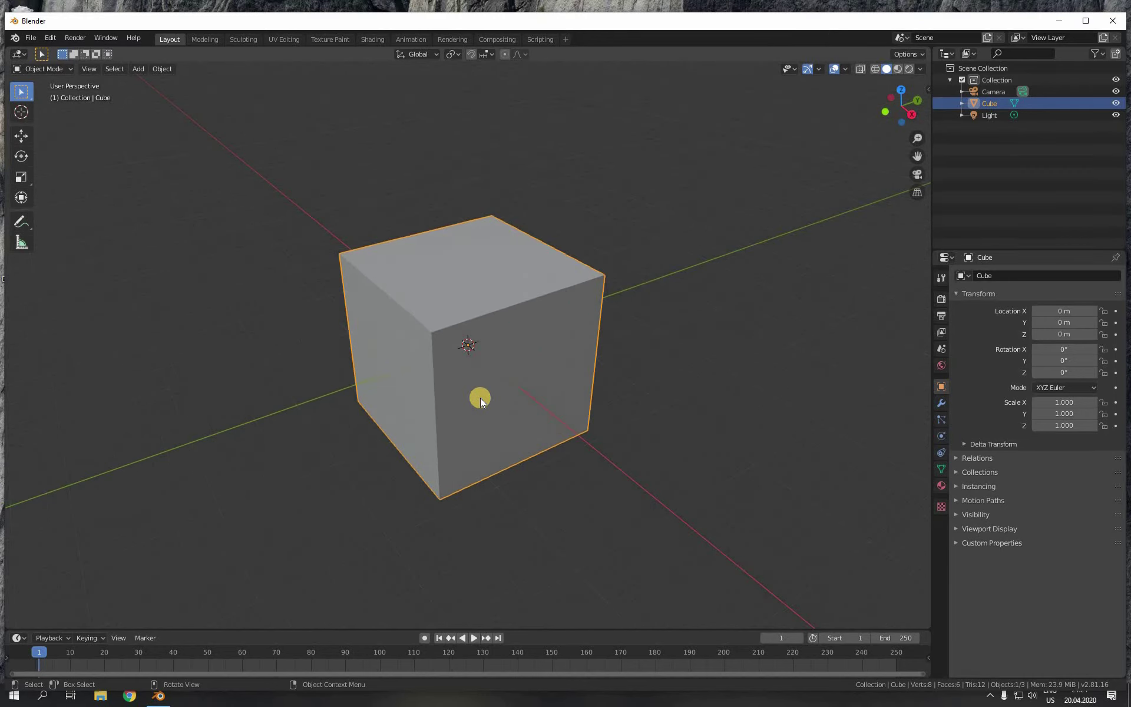
scroll(479, 398, down, 1)
scroll(480, 397, up, 6)
scroll(479, 398, down, 3)
scroll(479, 398, down, 1)
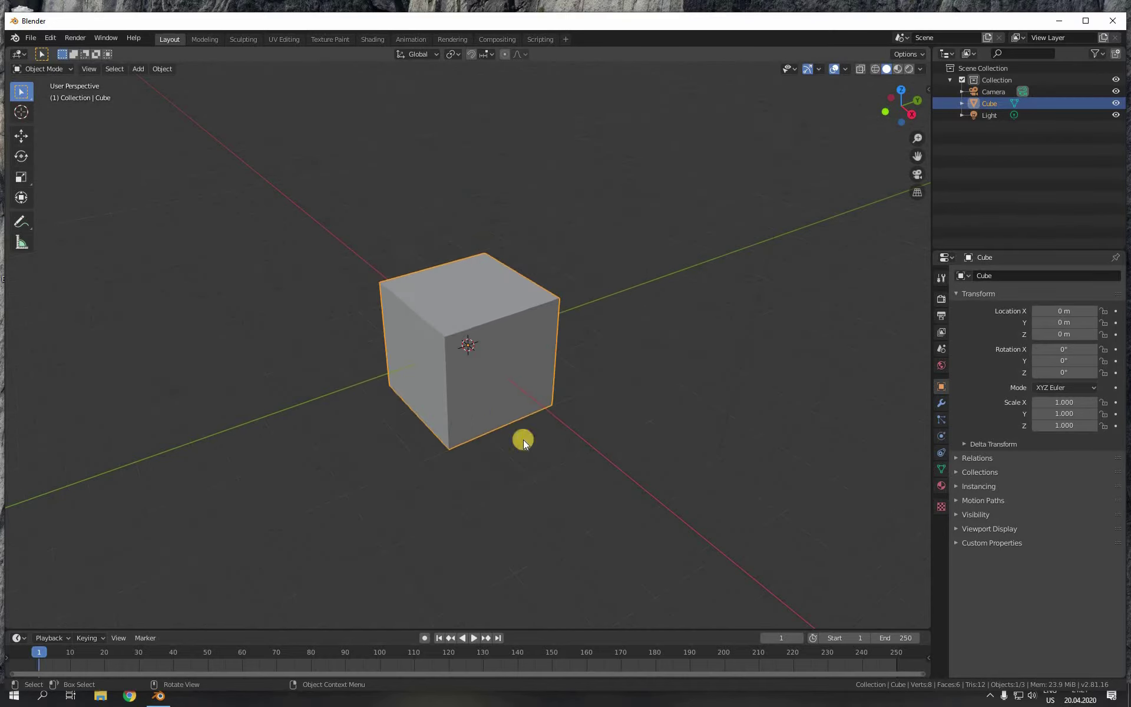
scroll(564, 451, down, 1)
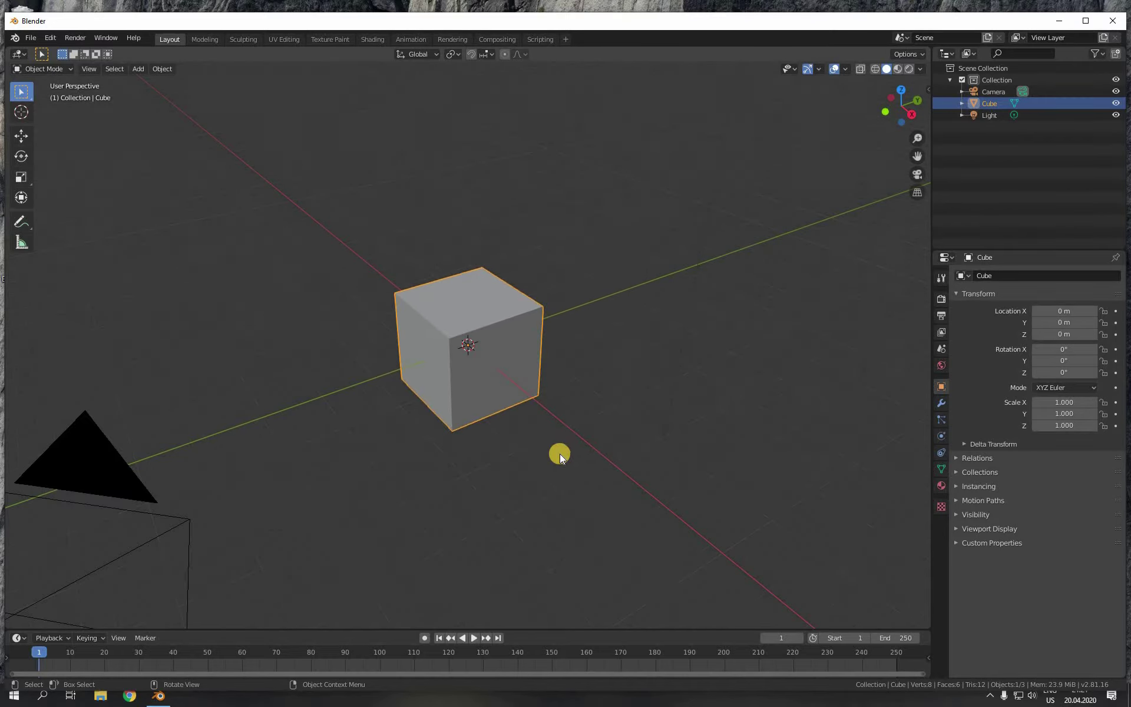
scroll(578, 461, up, 1)
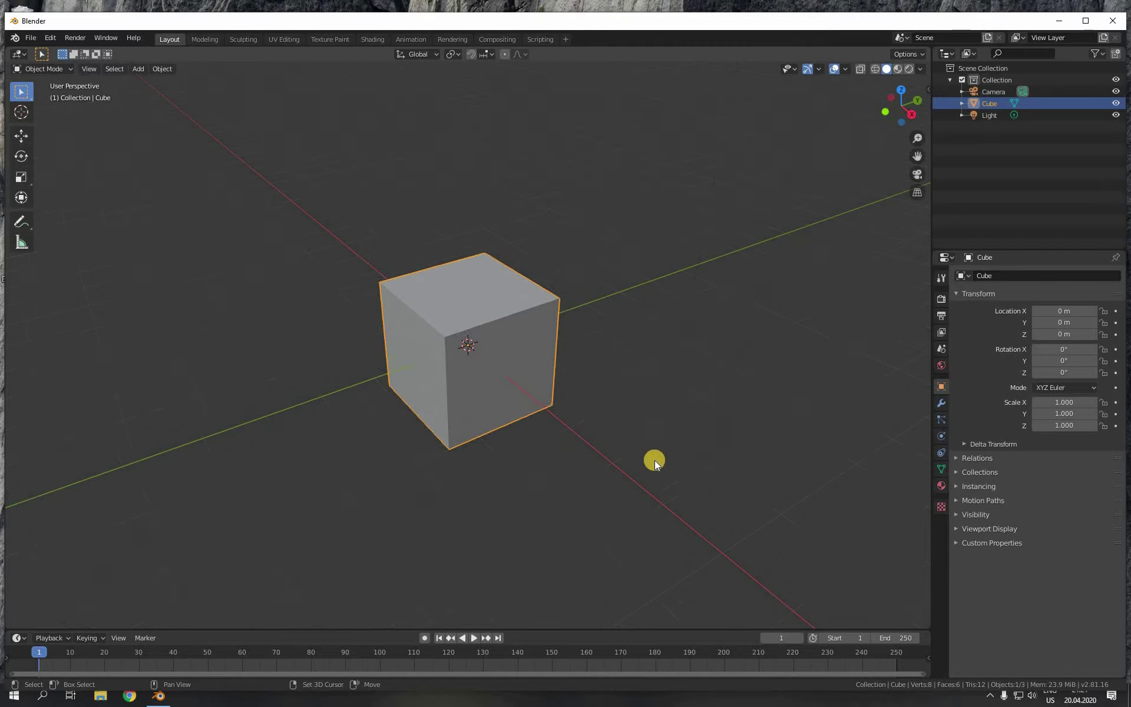
shift+middle_drag(637, 452, 608, 465)
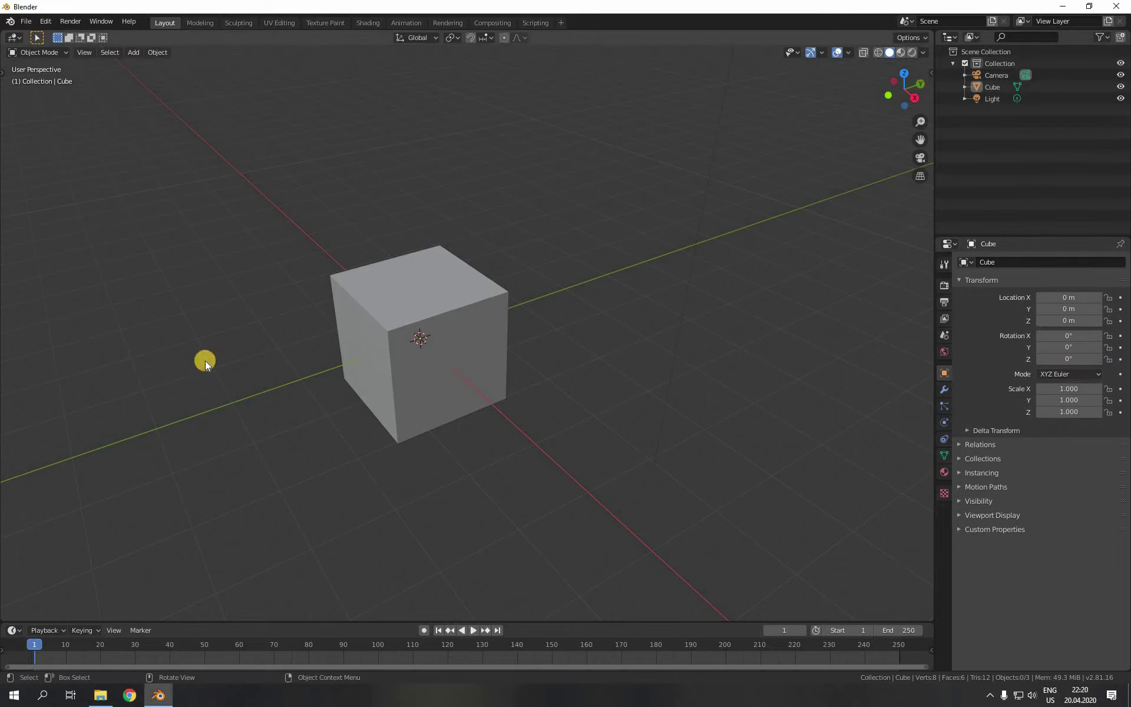
Step: Show the viewport's tool shelf and the sidebar with the object's transform values
key(t)
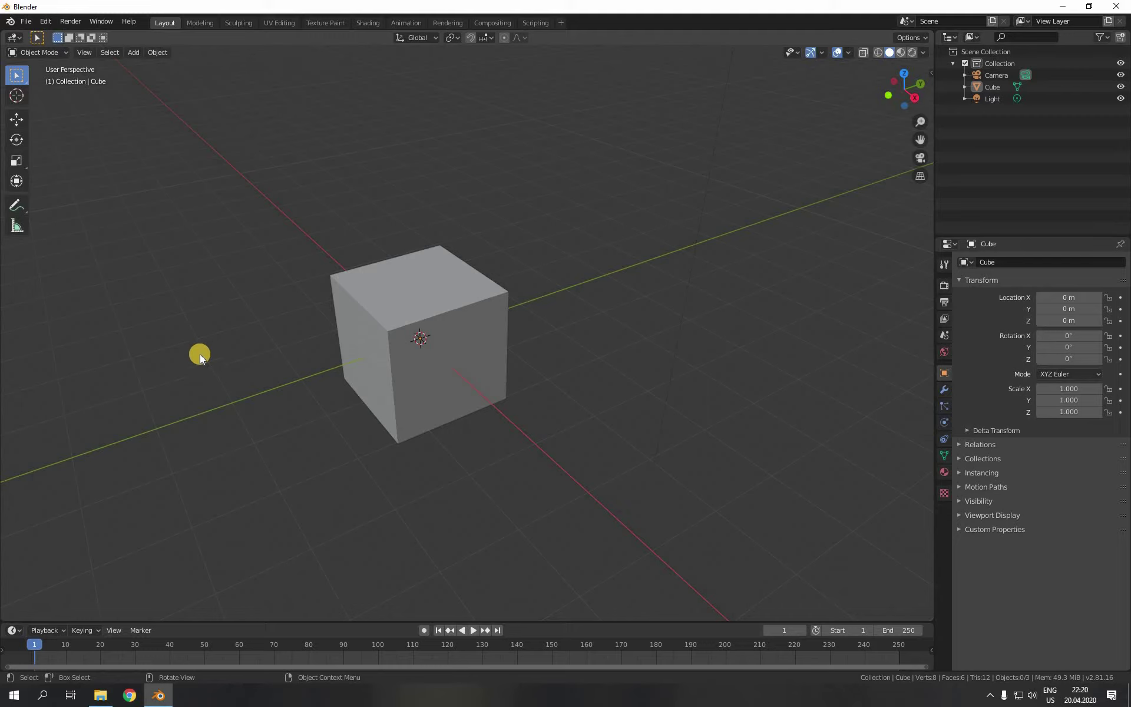
key(n)
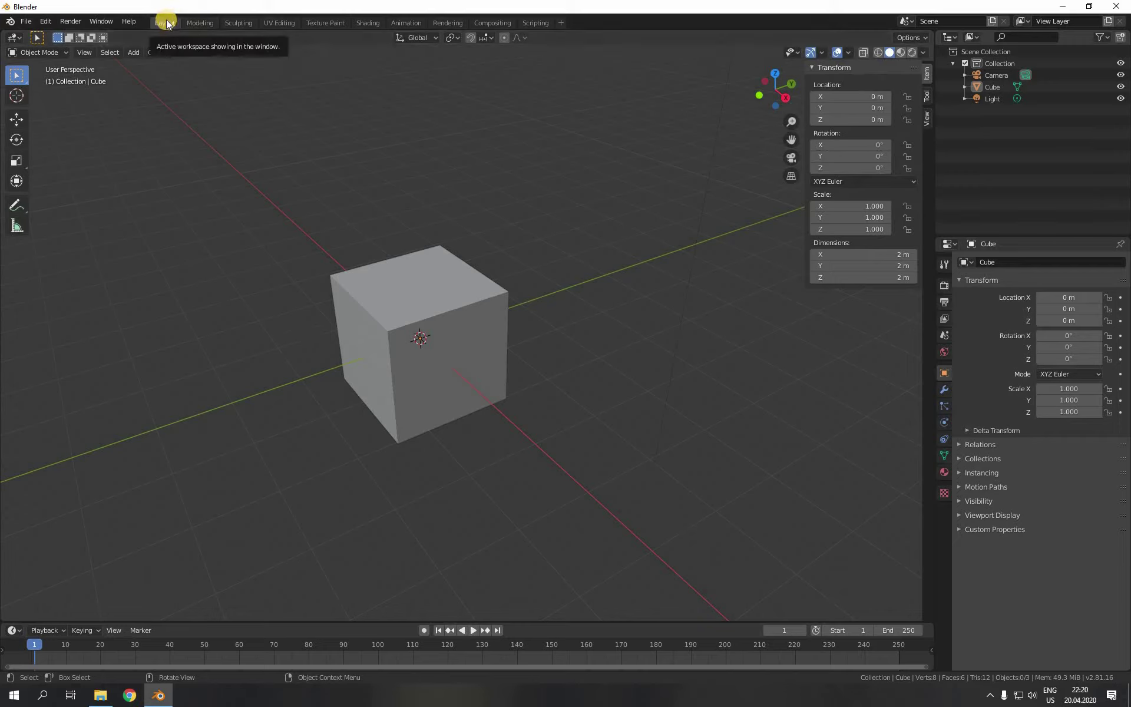
Step: Look through the Modeling, Sculpting, UV Editing, Texture Paint, Shading, Animation, Rendering, Compositing and Scripting workspaces, and return to Layout
click(200, 22)
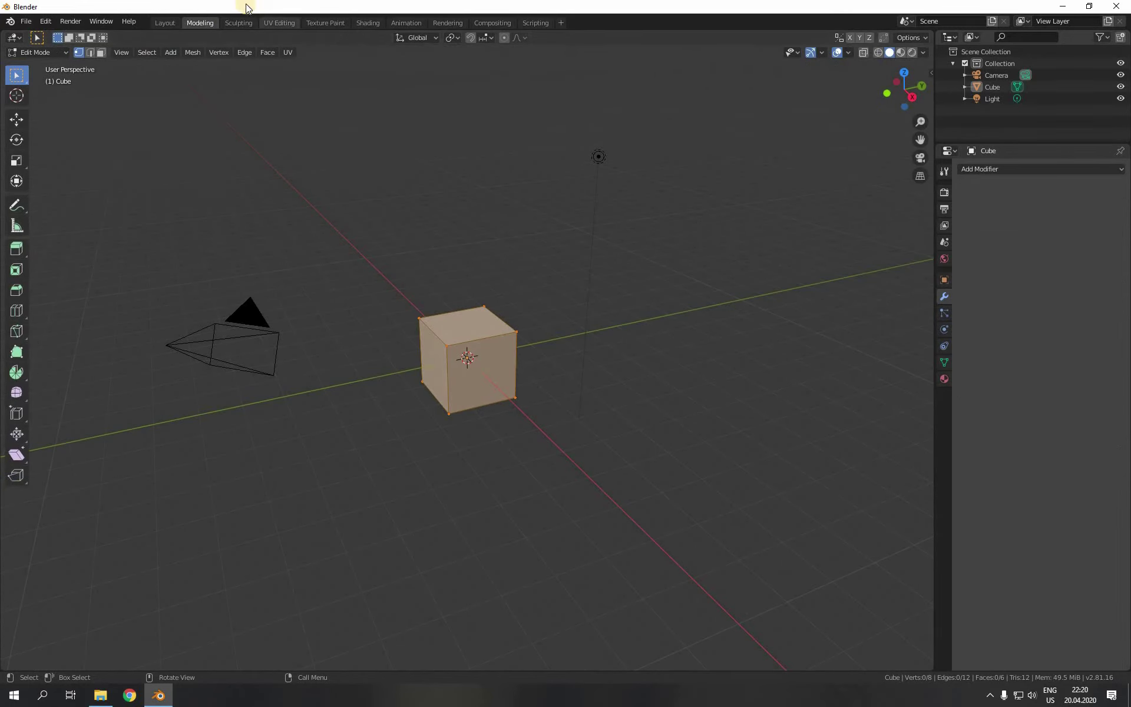
click(241, 23)
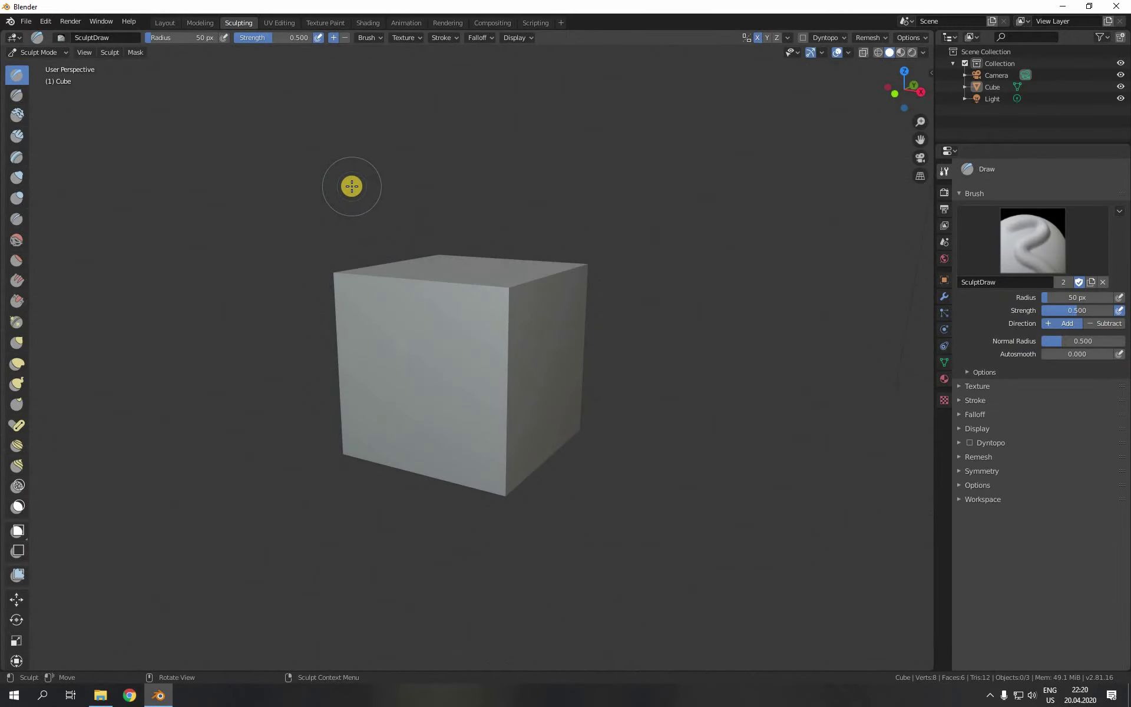
click(277, 23)
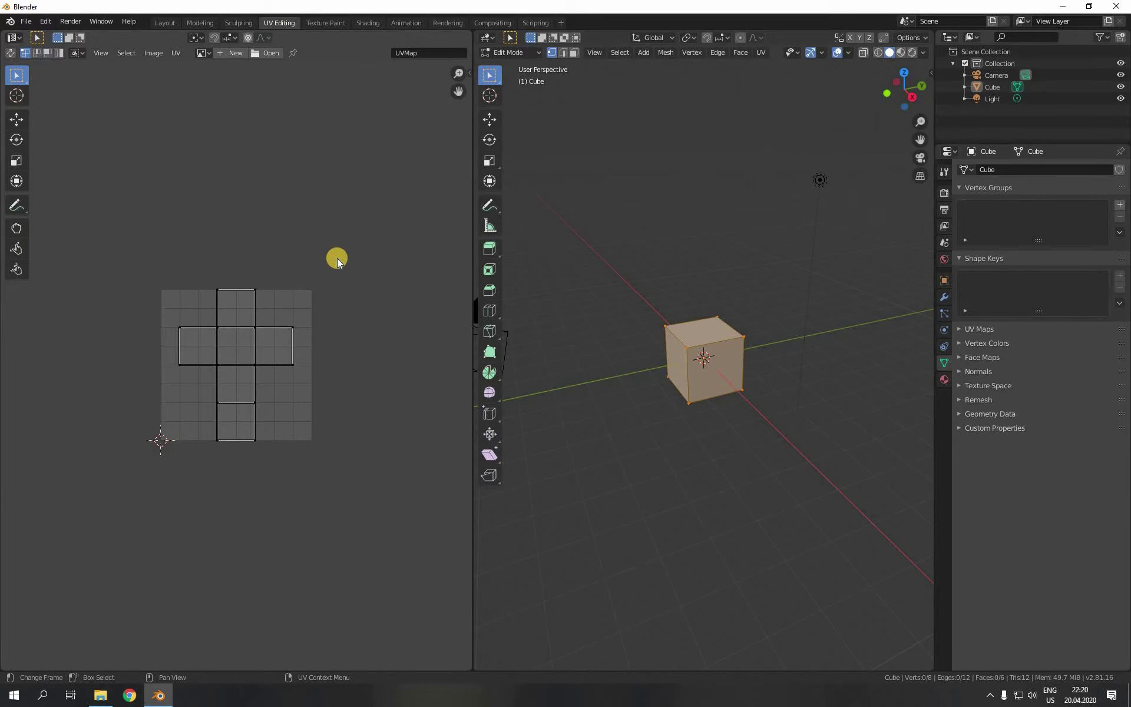
click(319, 22)
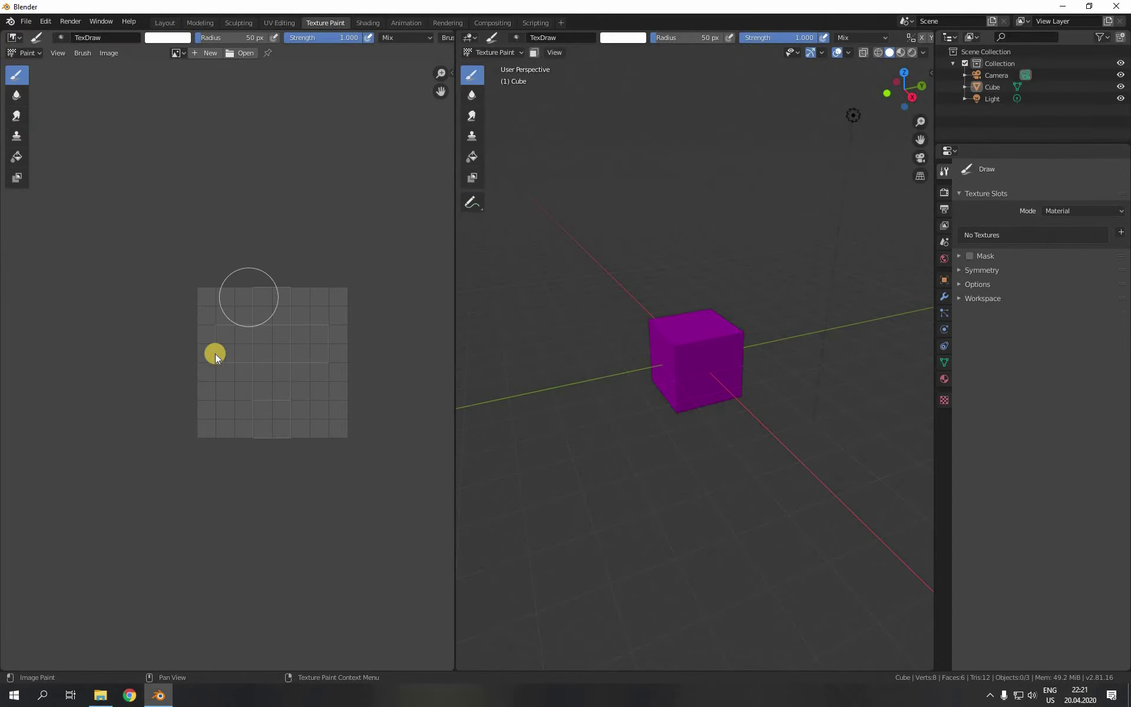
click(366, 24)
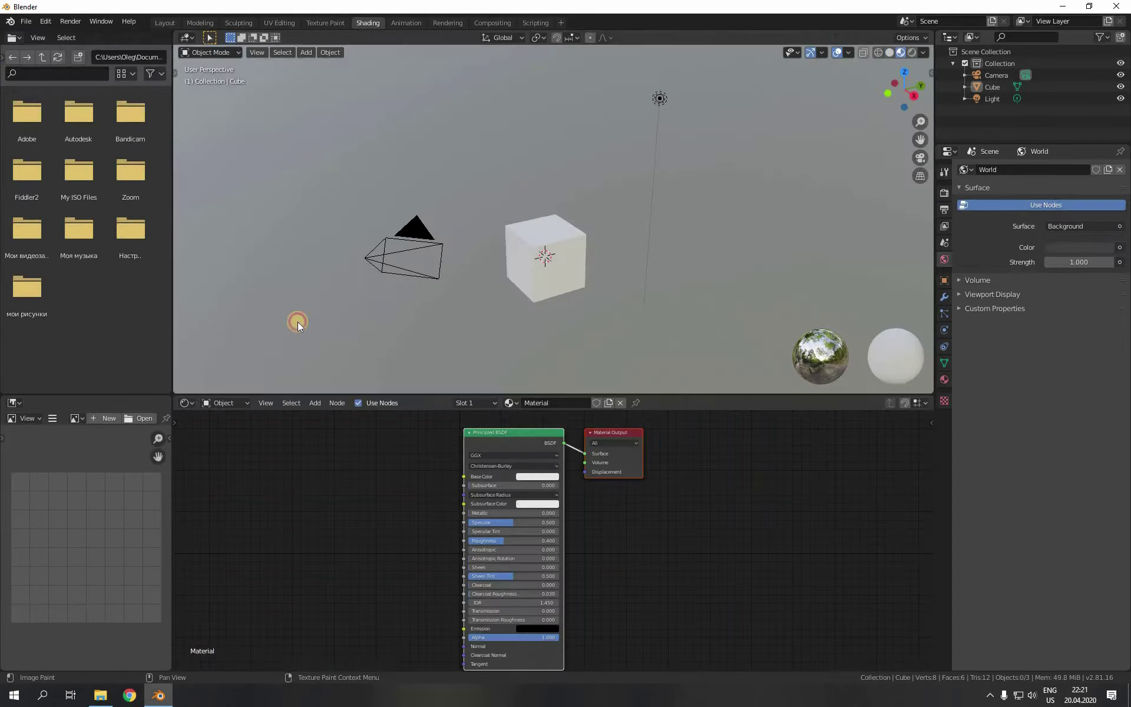
click(404, 22)
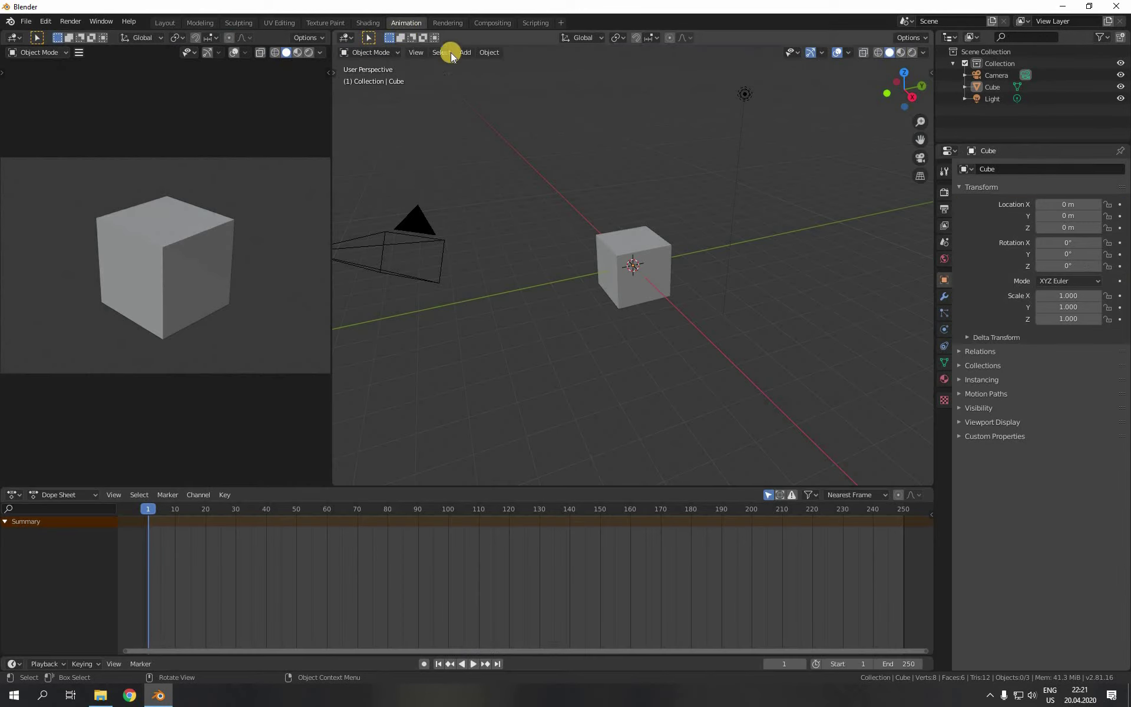
click(450, 22)
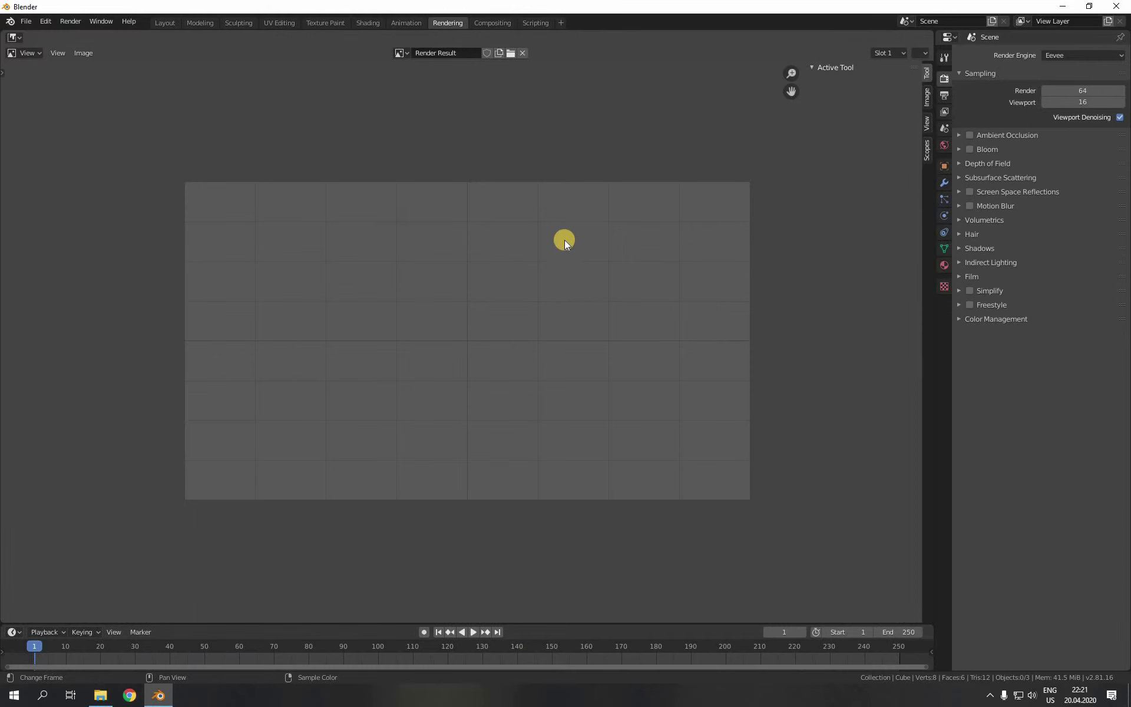
click(492, 22)
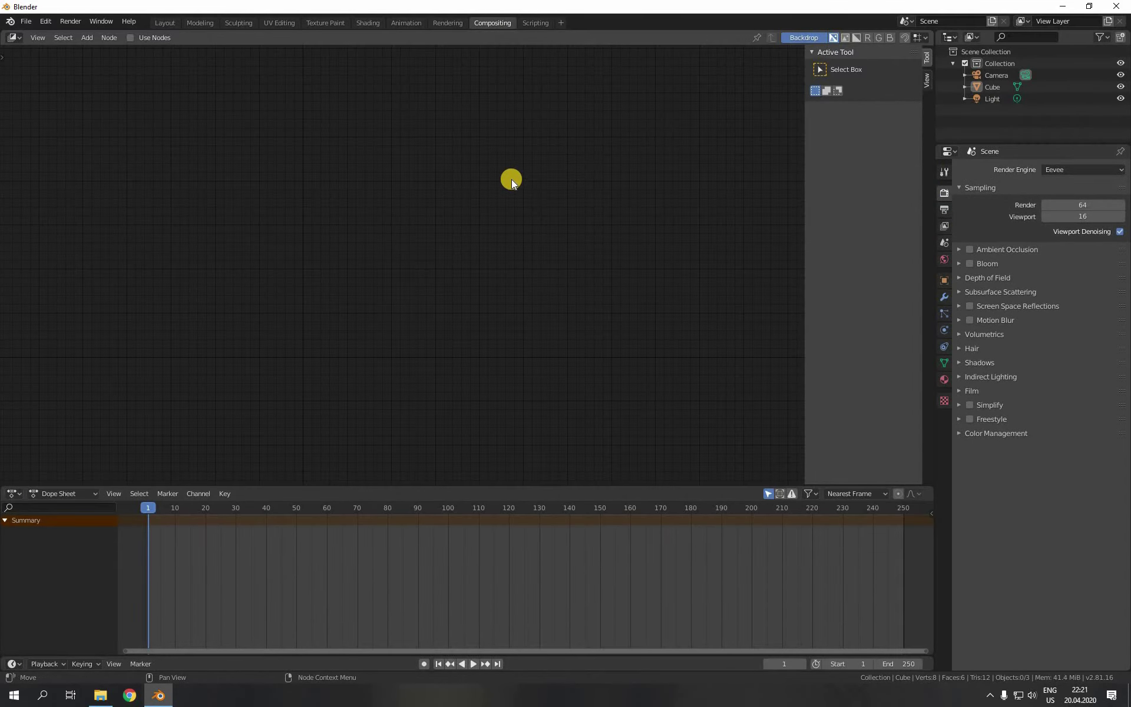
click(533, 22)
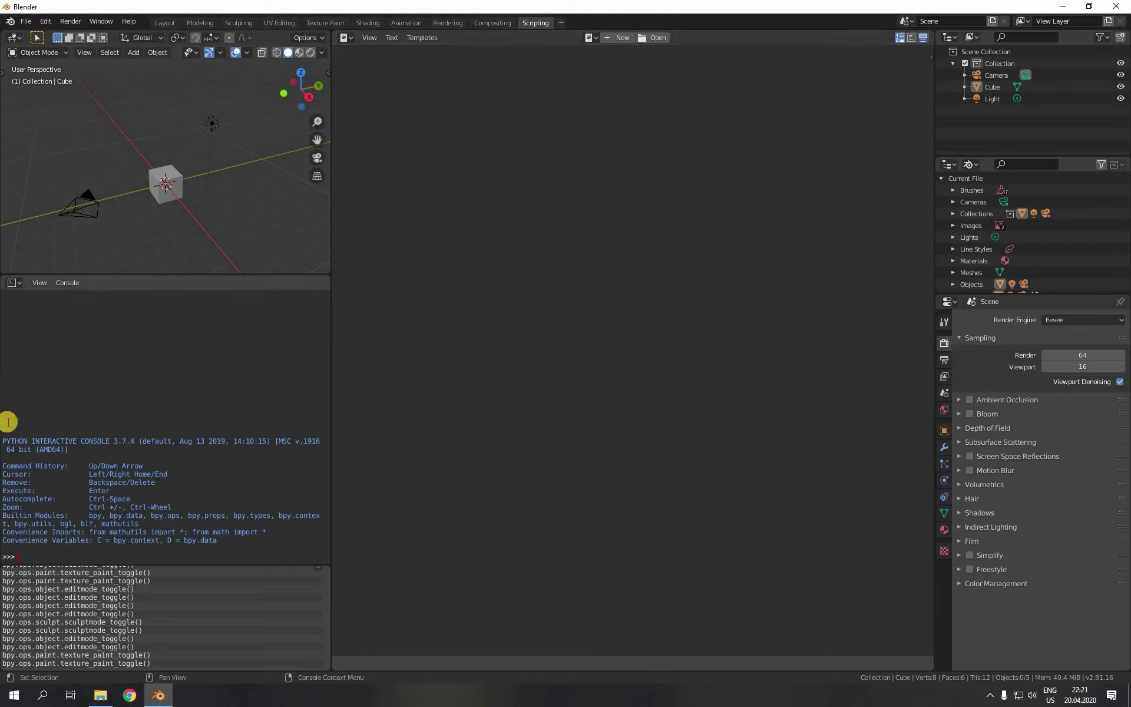
click(165, 22)
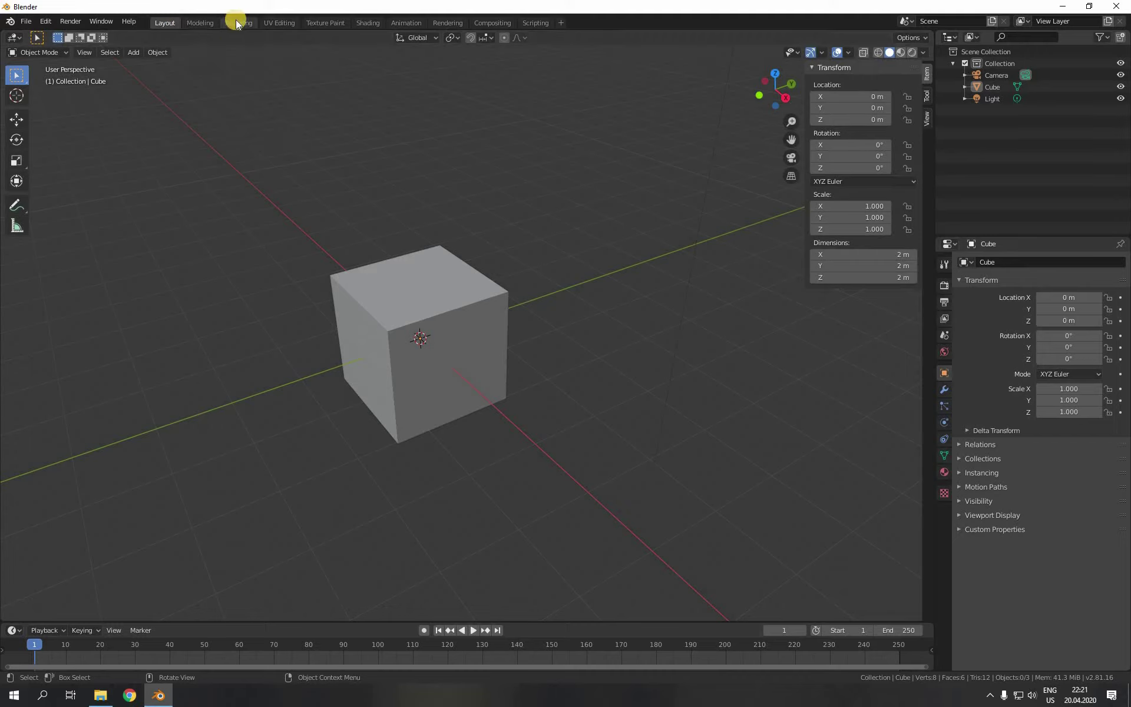
Step: View the Modeling and UV Editing workspaces once more and go back to the Layout workspace
click(210, 22)
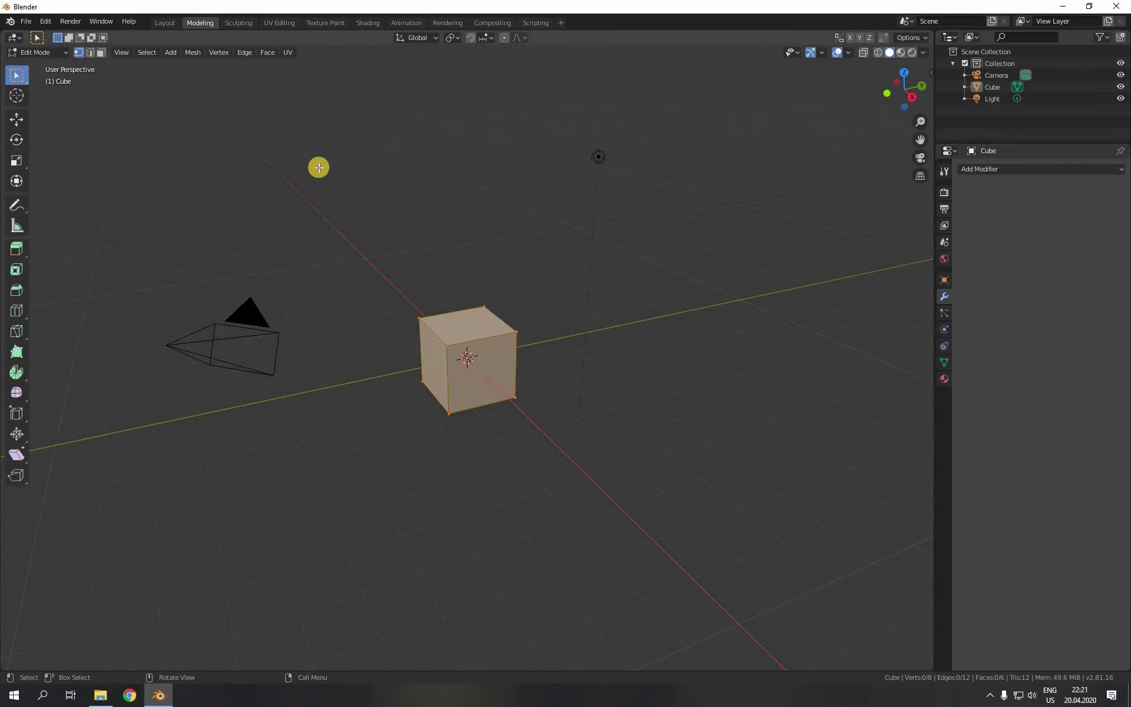
click(280, 23)
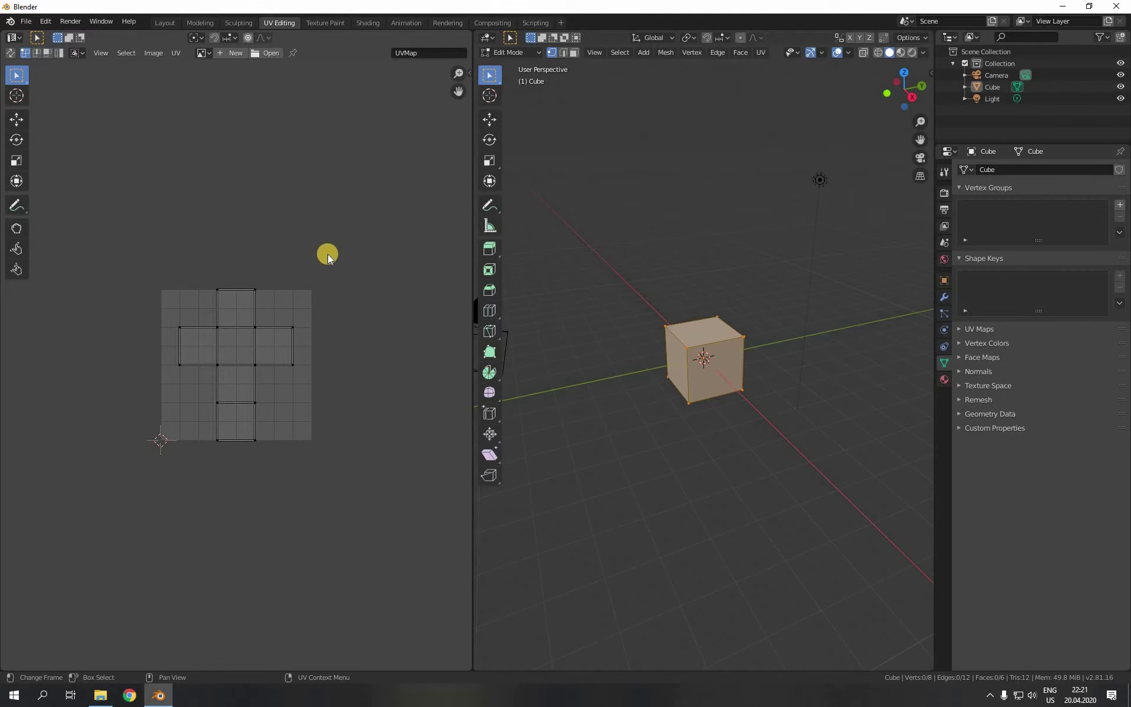
click(165, 22)
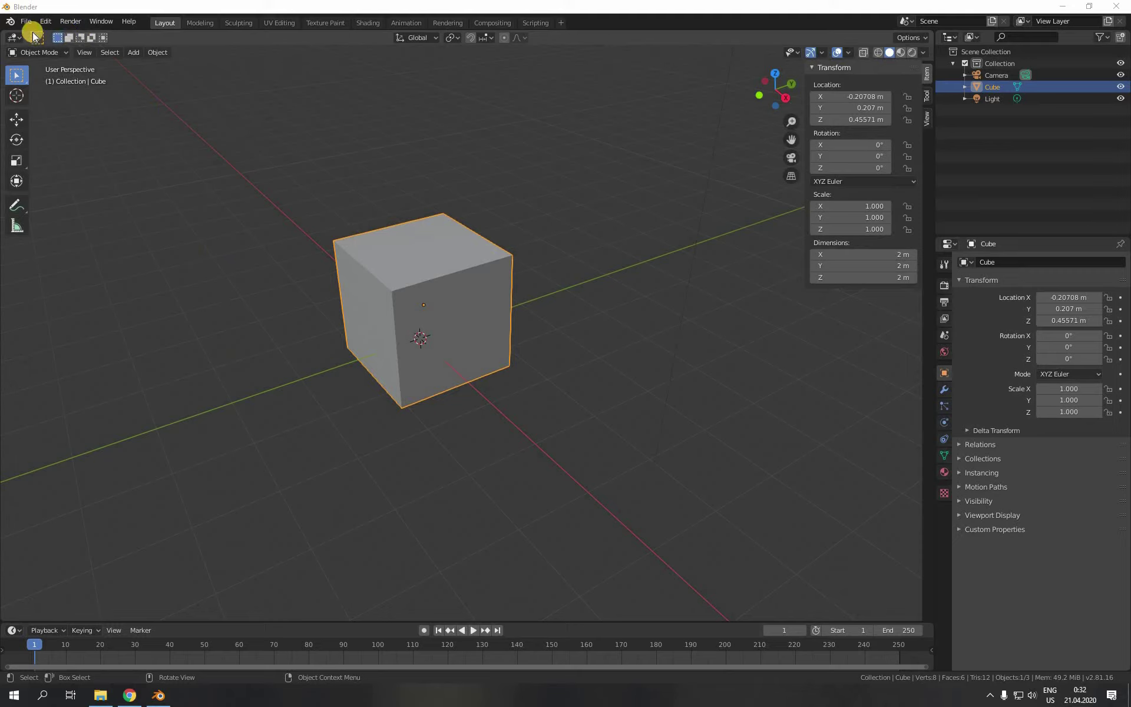
Step: Switch the cube to Edit Mode and back to Object Mode, and view the Modeling workspace before returning to Layout
click(42, 52)
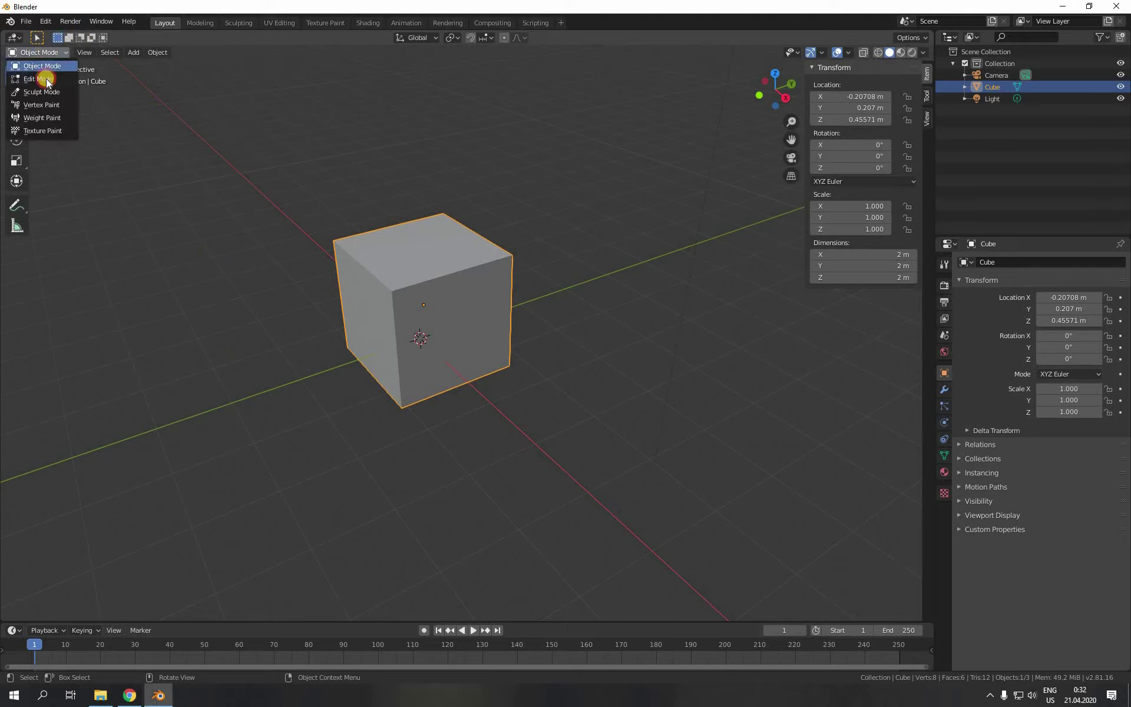
click(46, 77)
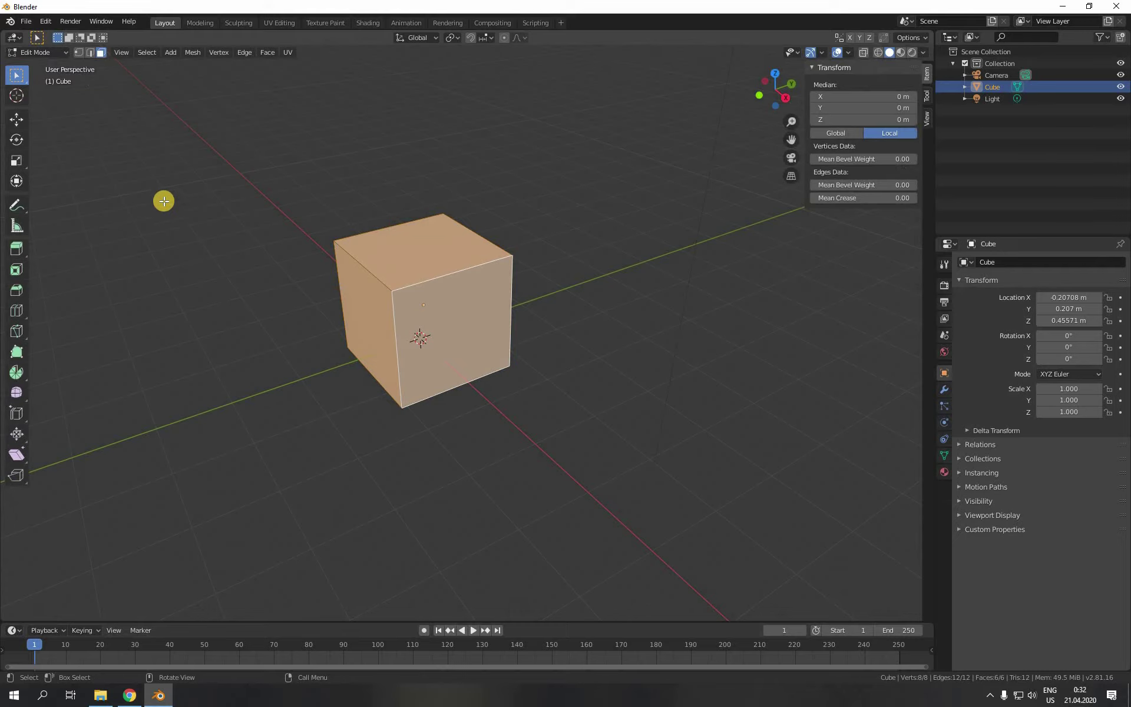
click(48, 51)
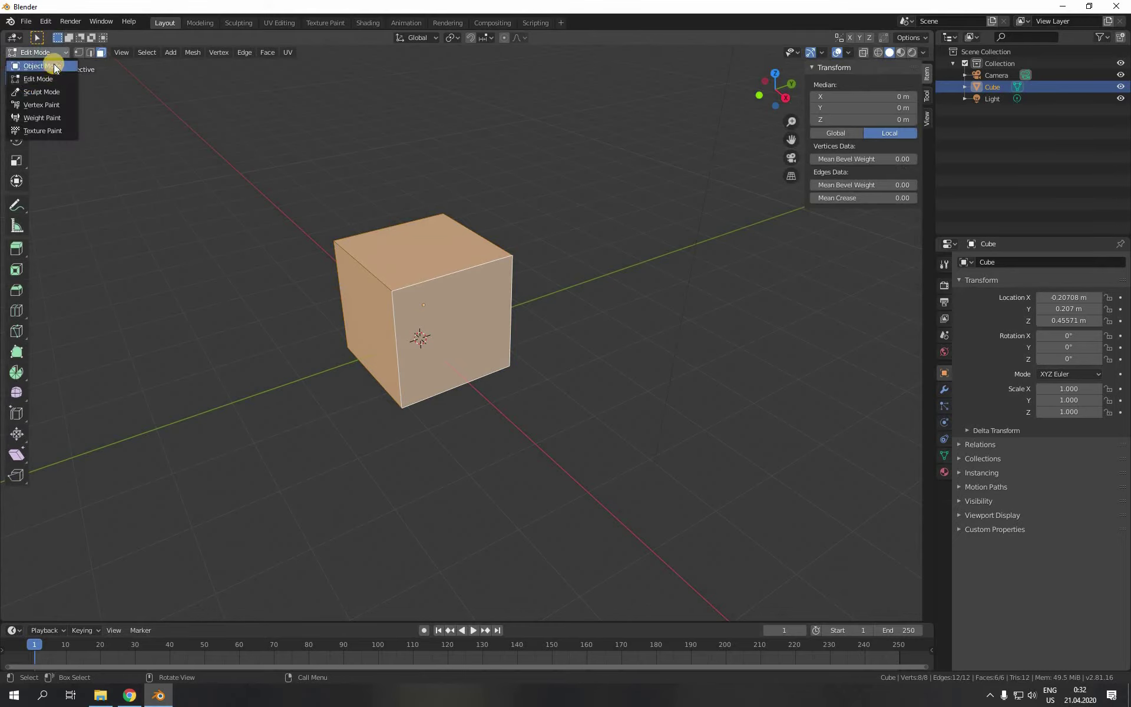
click(55, 66)
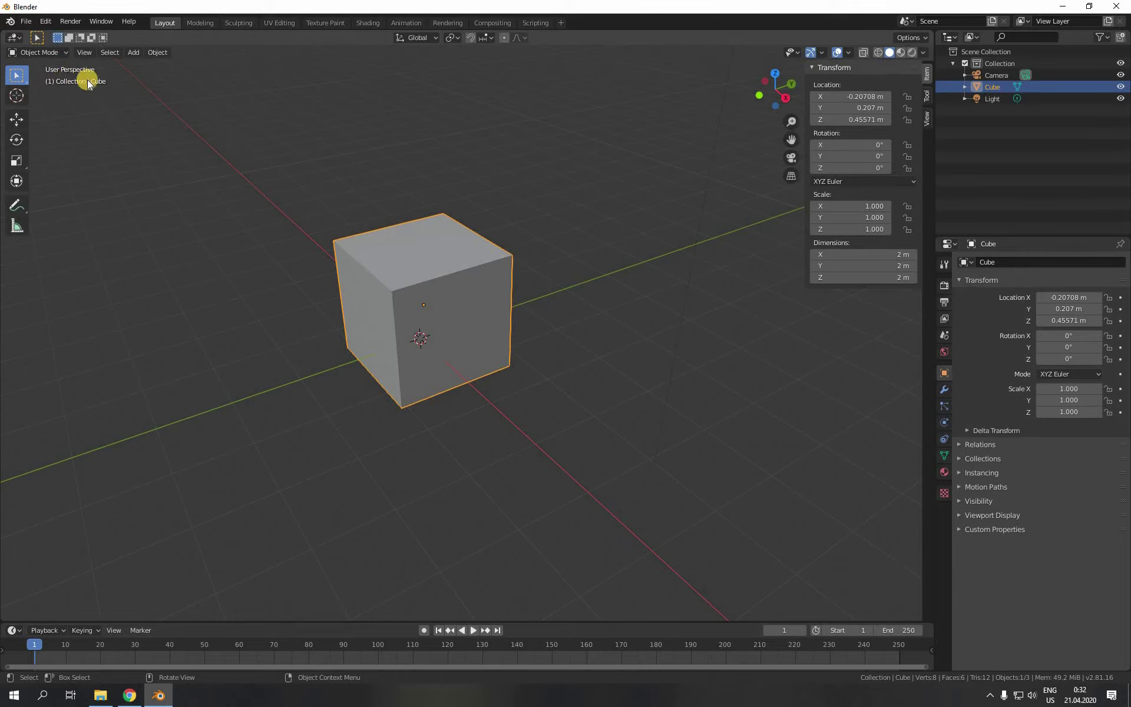
click(201, 26)
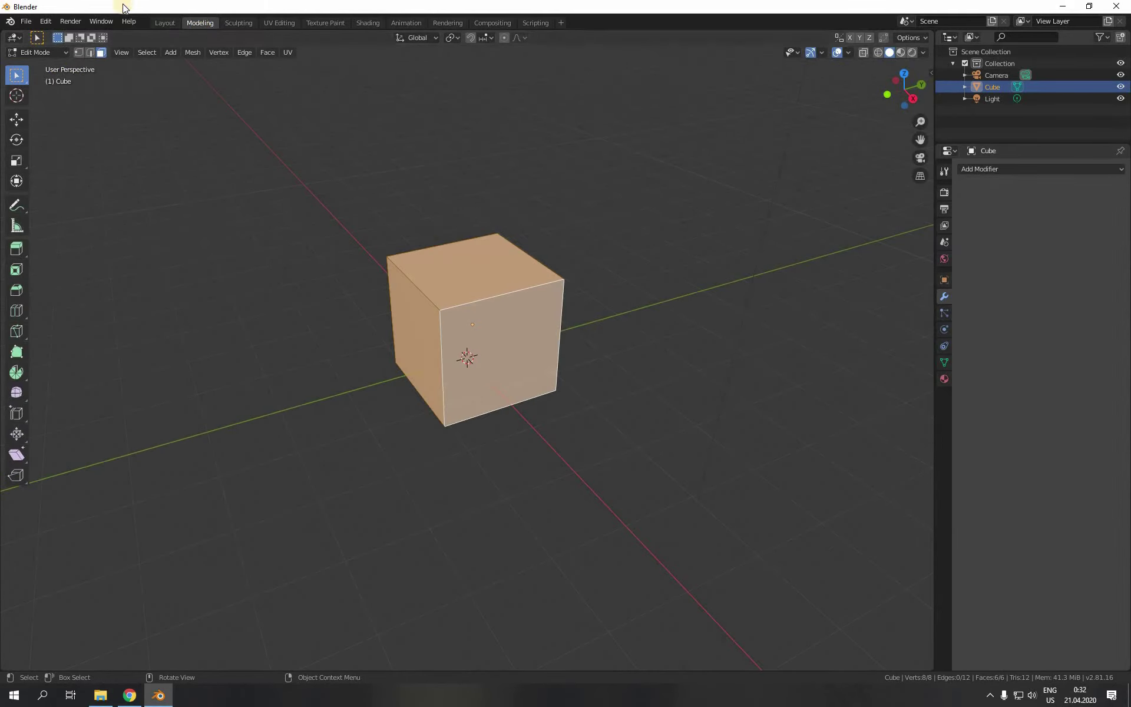
click(165, 23)
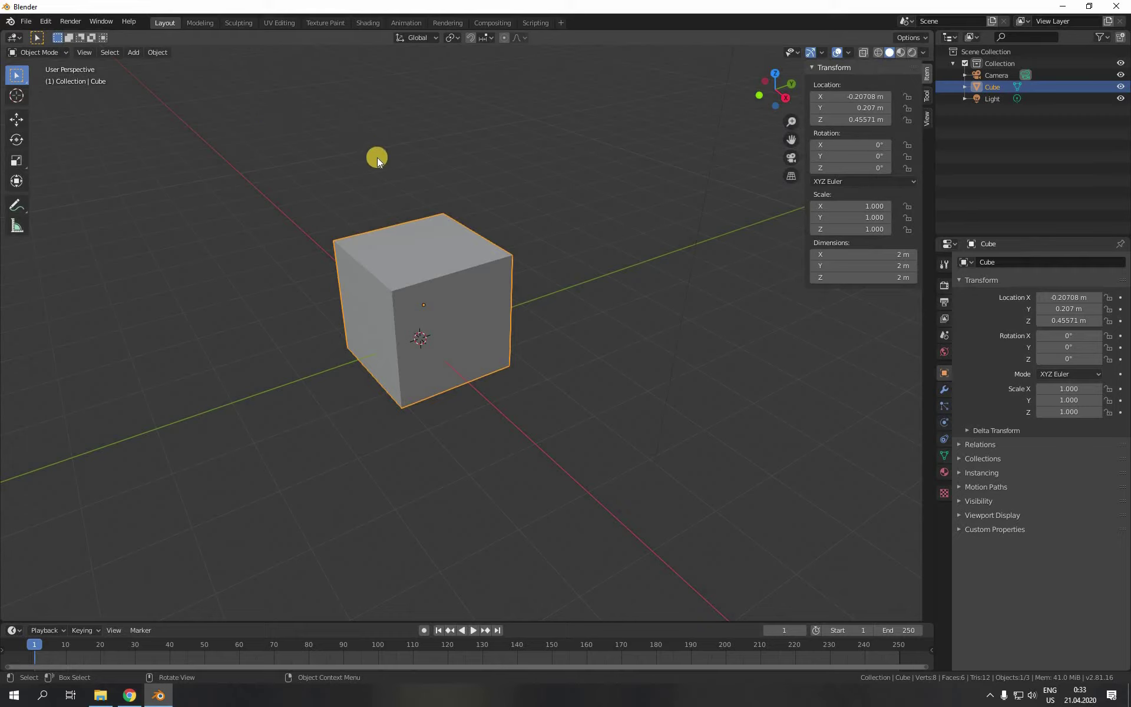
Step: Try moving the cube freely away from the origin without an axis constraint, and undo the move
key(g)
click(211, 246)
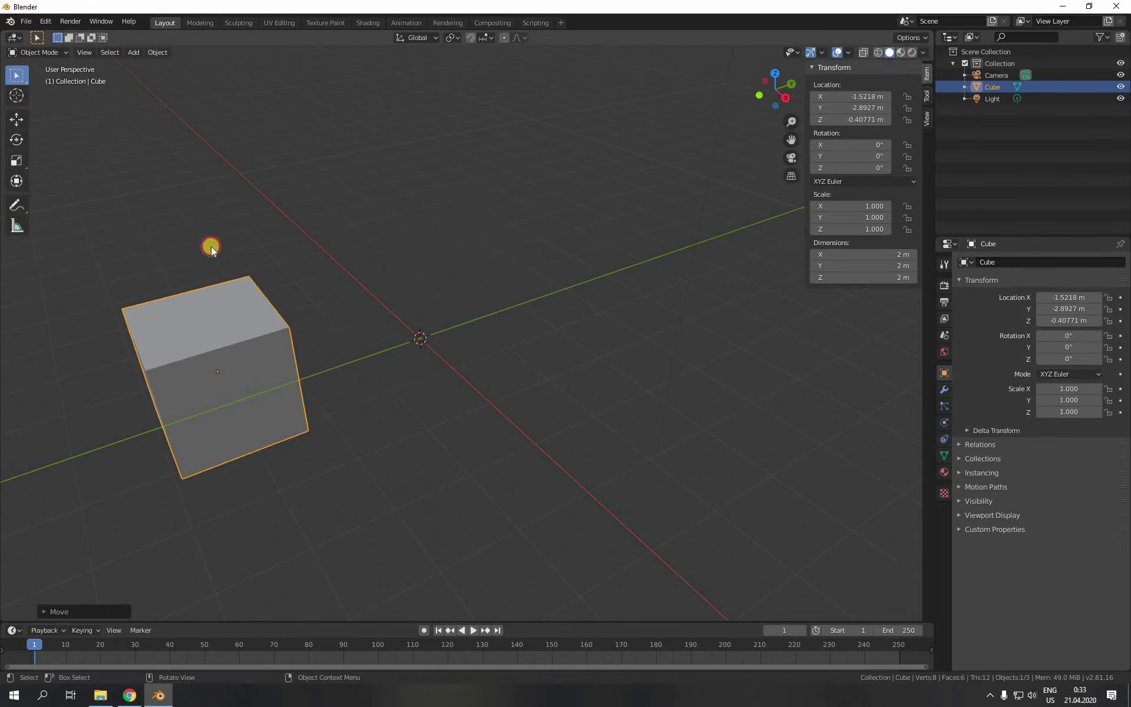
key(ctrl+z)
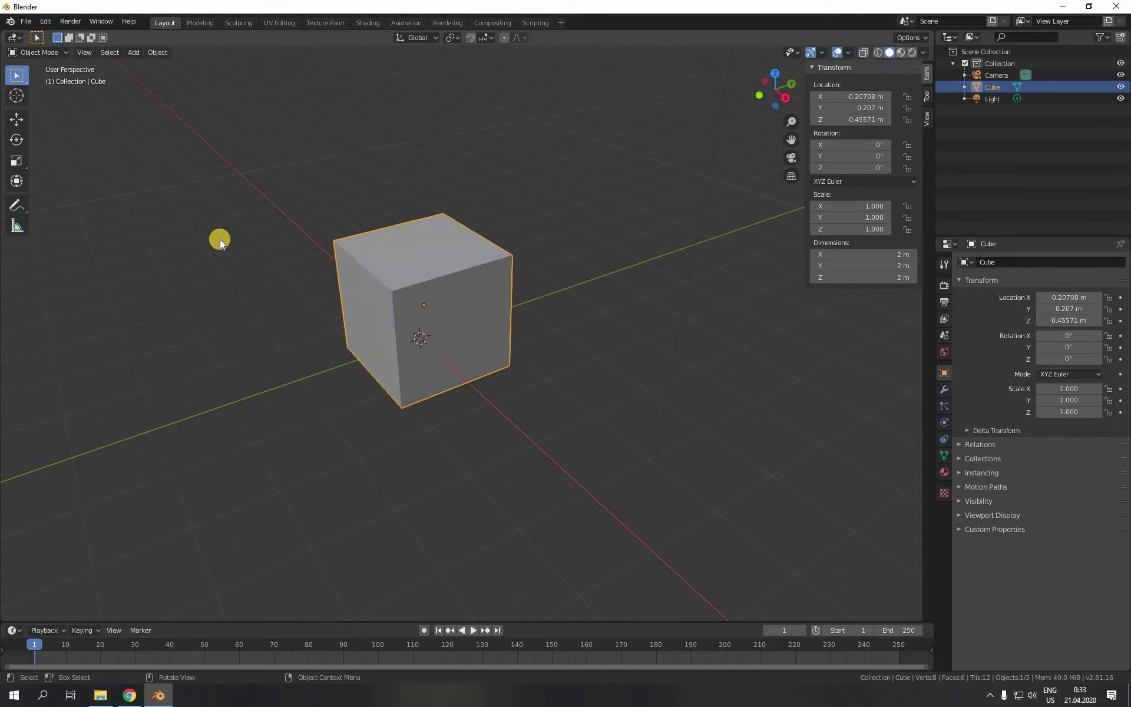
Step: Try shifting the cube along the X axis with the Move tool's gizmo, undo it, and return to the selection tool
click(17, 119)
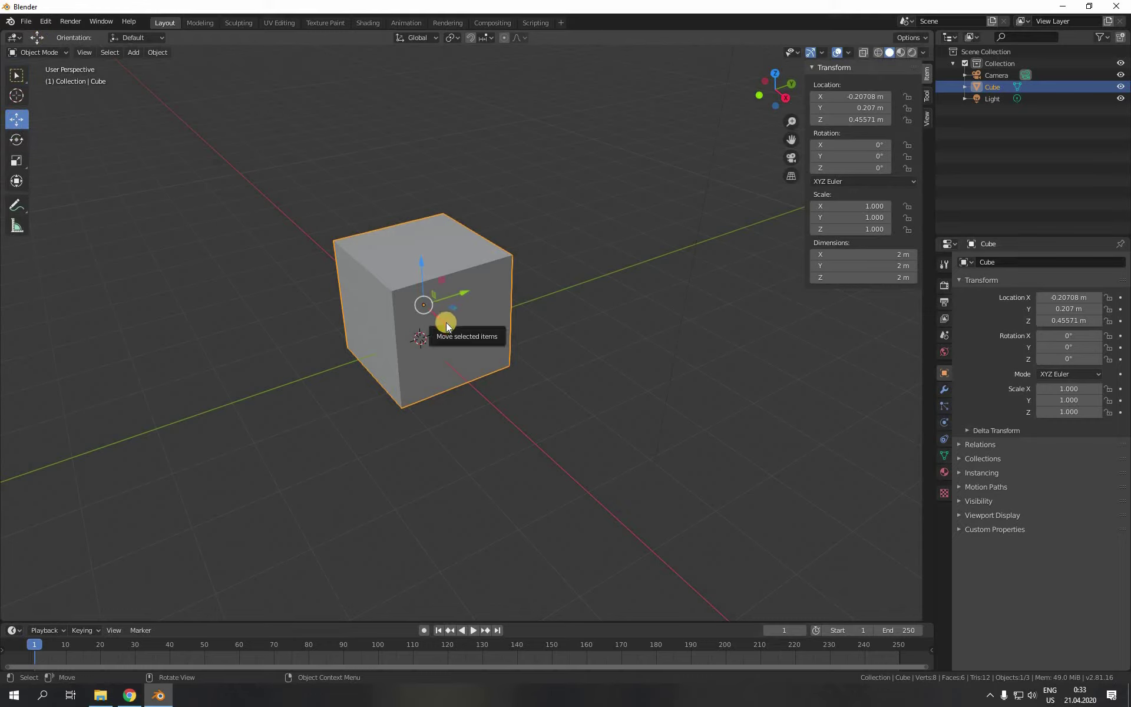
drag(447, 323, 525, 472)
key(ctrl+z)
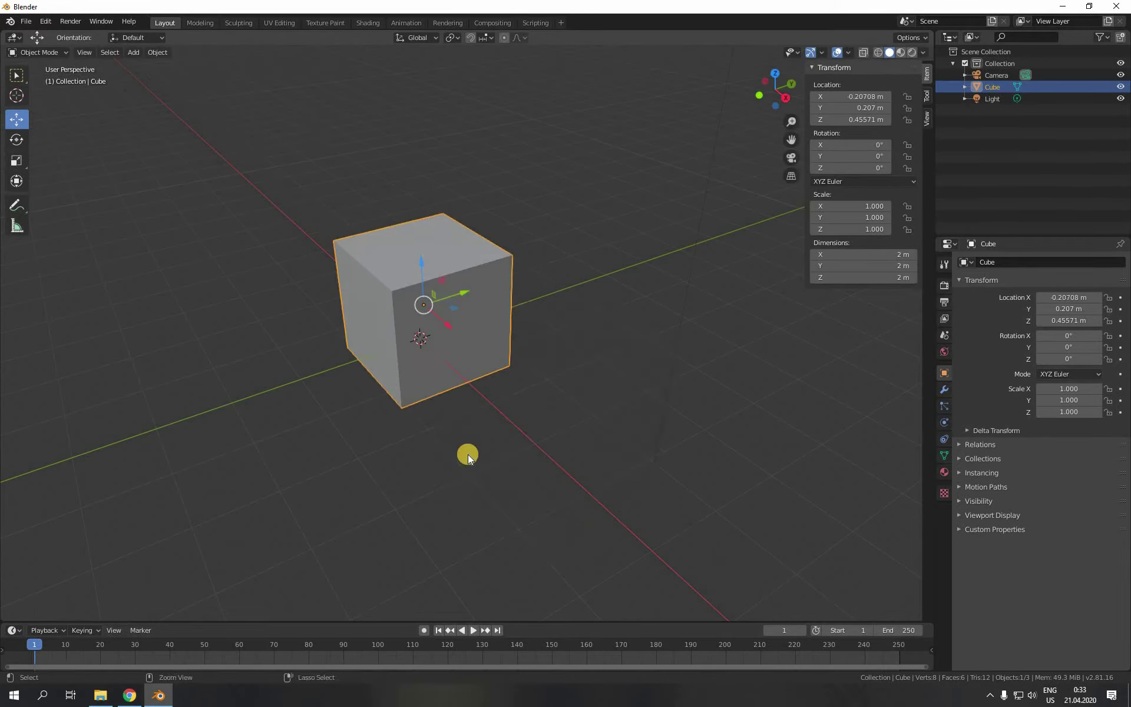
key(w)
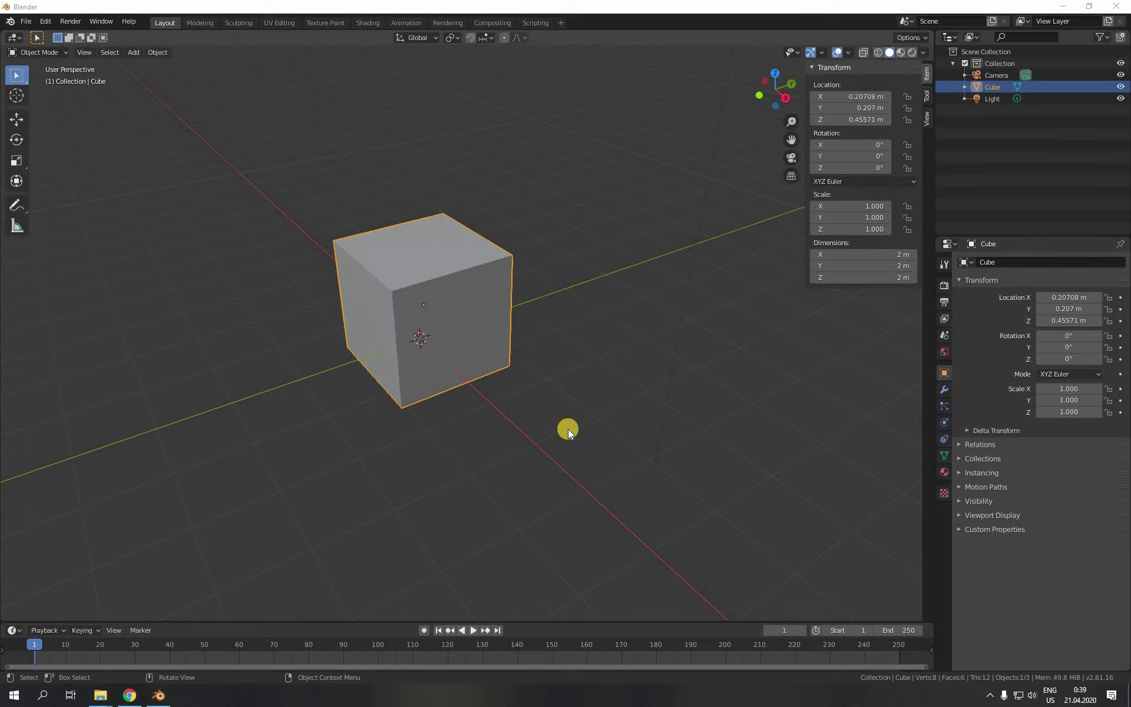
Step: Deselect everything, select the cube again, scale it uniformly to about 1.489, and undo the scaling
key(alt+a)
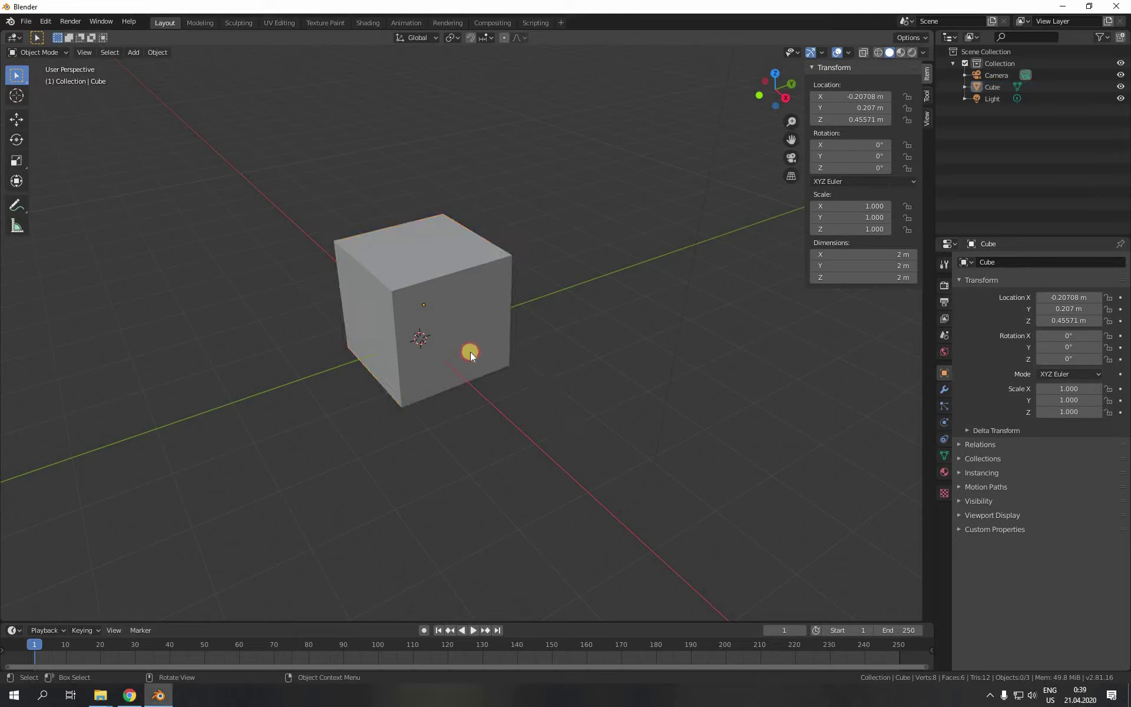
click(501, 367)
key(s)
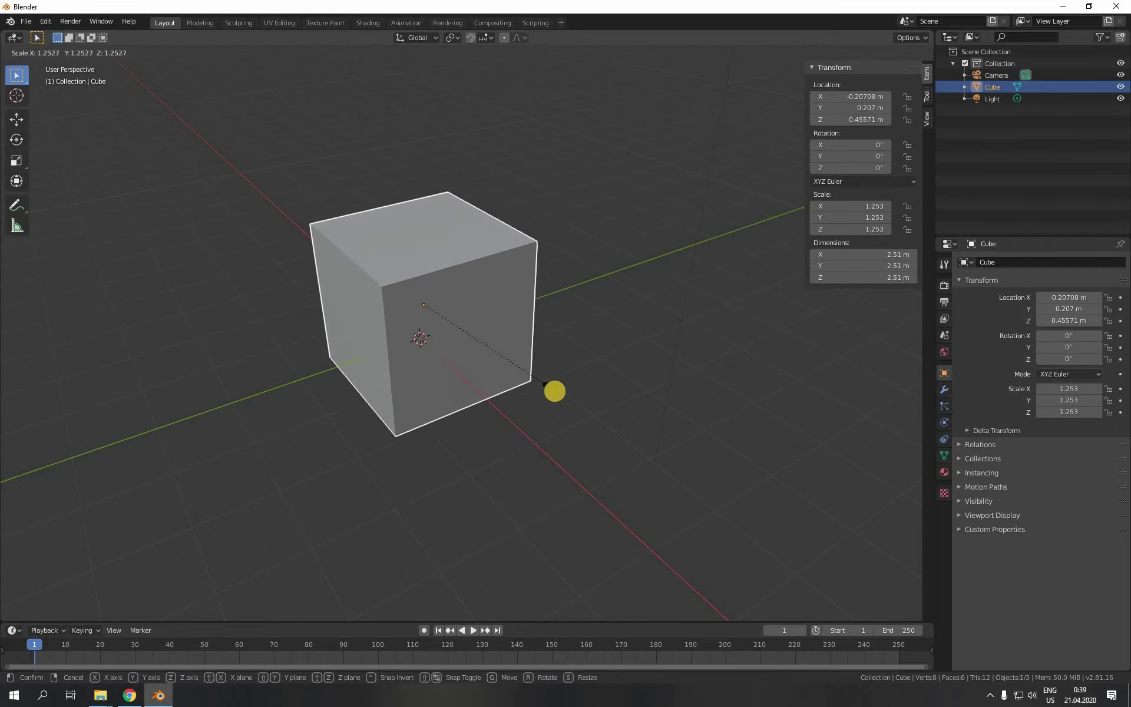
click(578, 398)
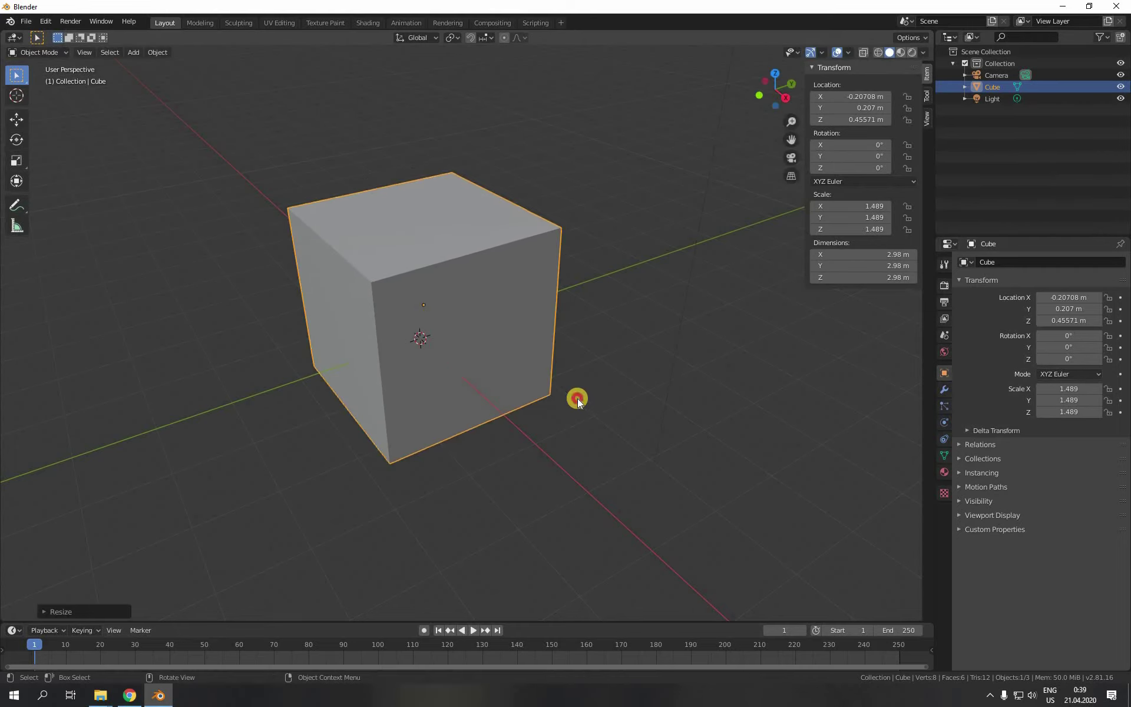
key(ctrl+z)
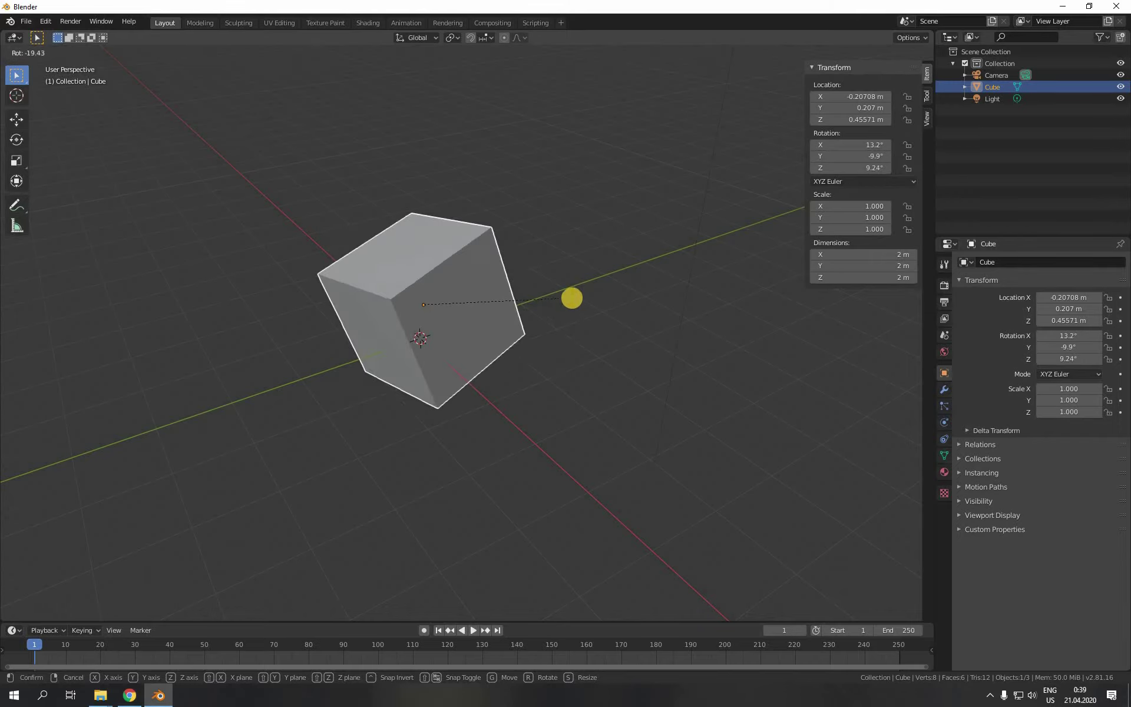
Step: Try rotating the cube constrained to the X, Y and Z axes in turn, and cancel the rotation
key(x)
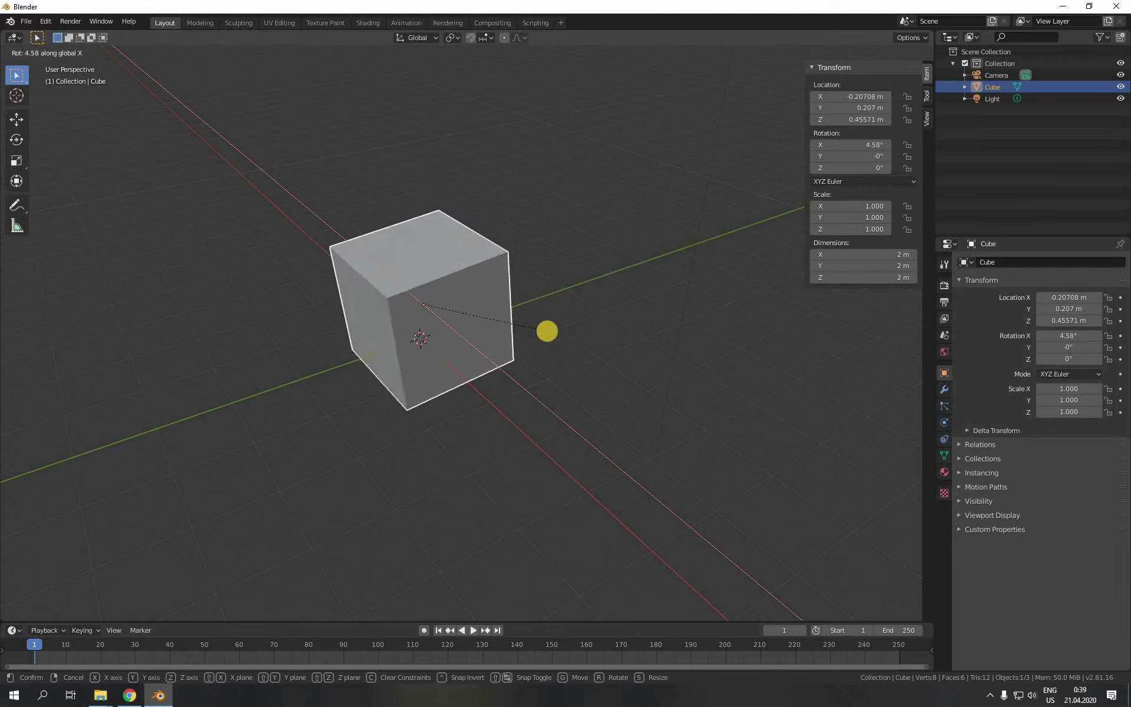
key(y)
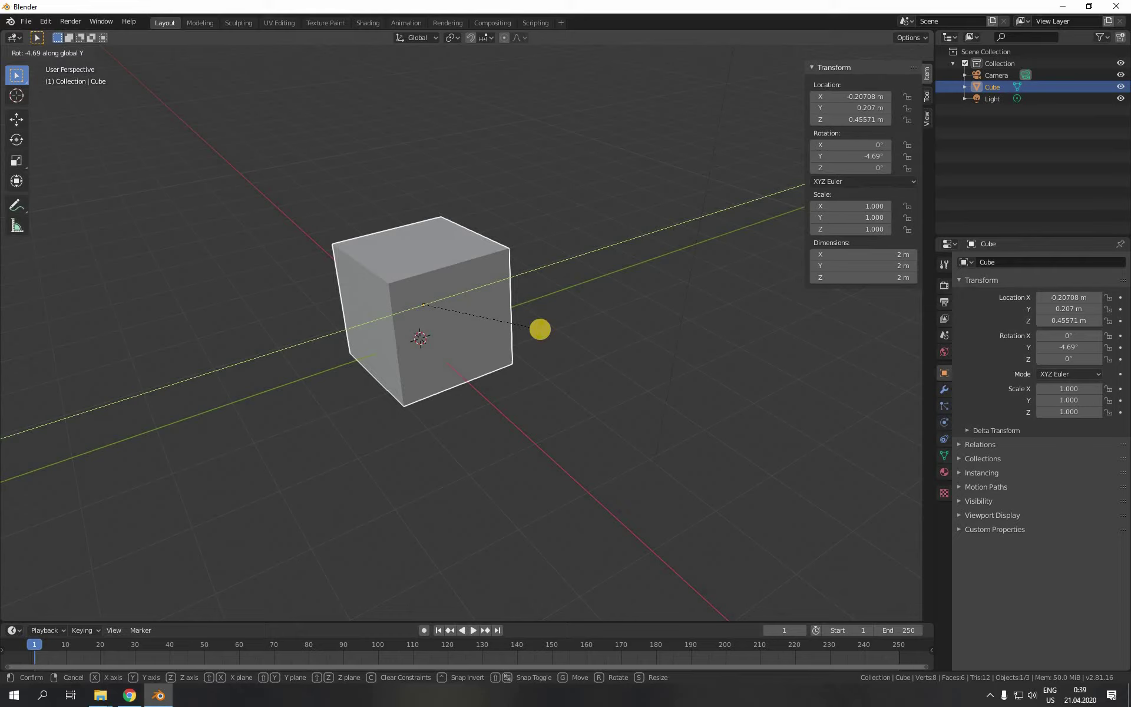
key(z)
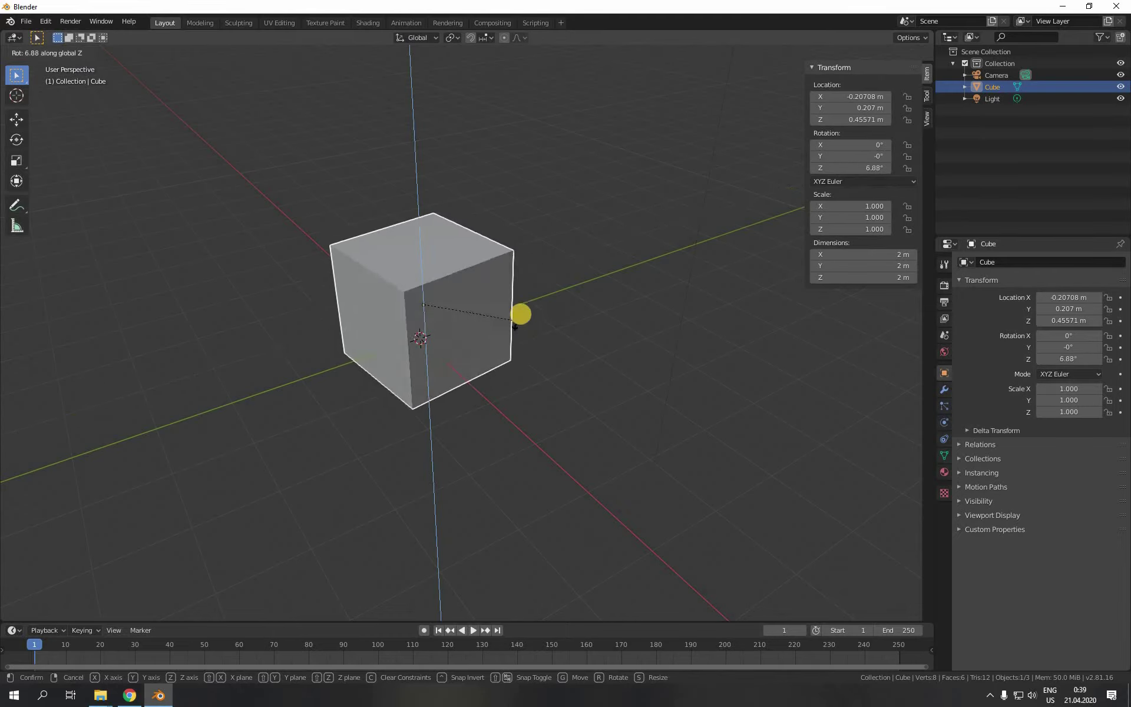
key(Escape)
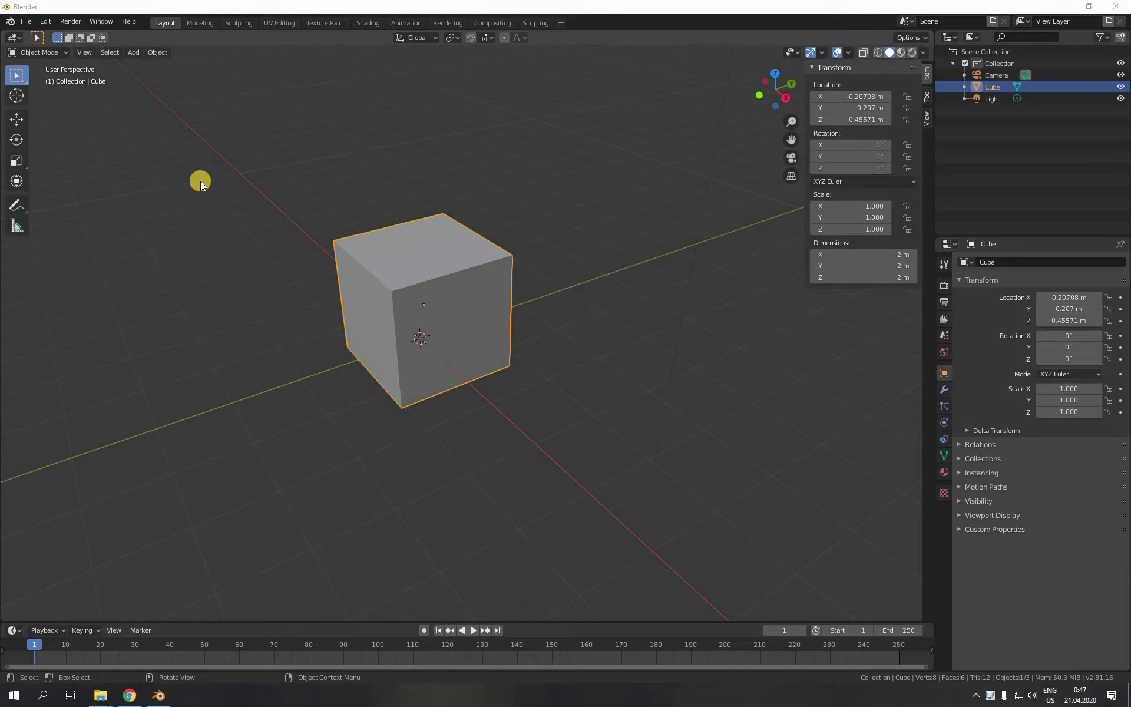
Step: Try resizing the cube with the Scale tool's gizmo, along X and uniformly, and discard both changes
click(18, 161)
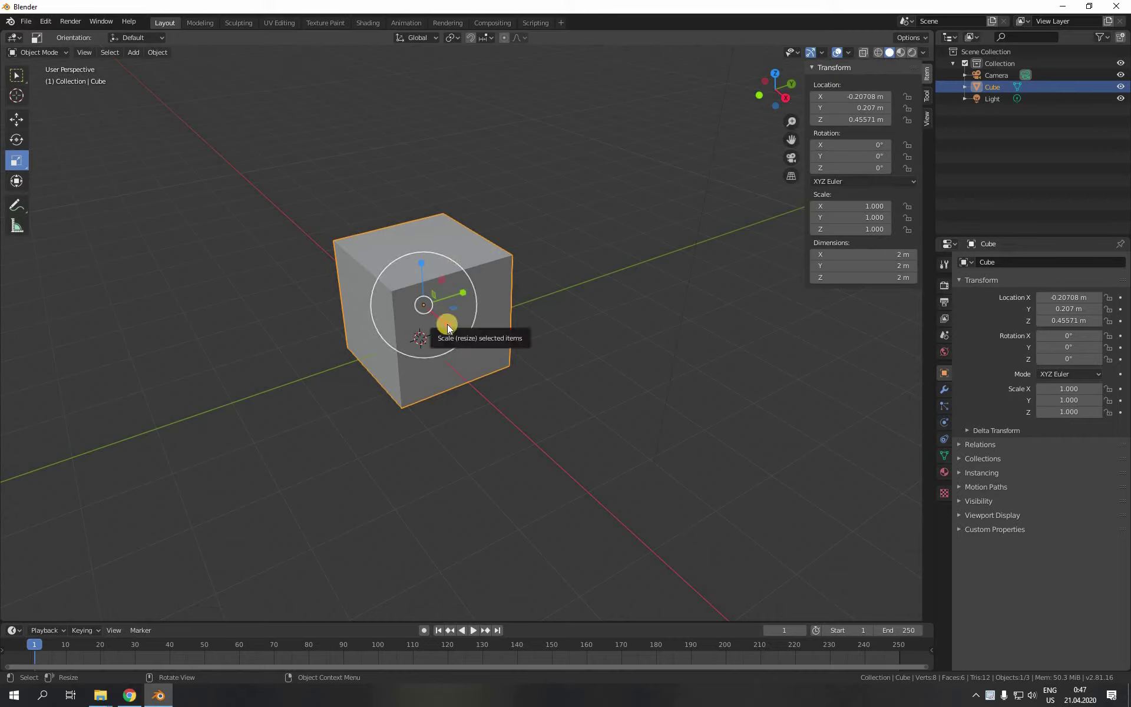
drag(448, 328, 477, 332)
key(Escape)
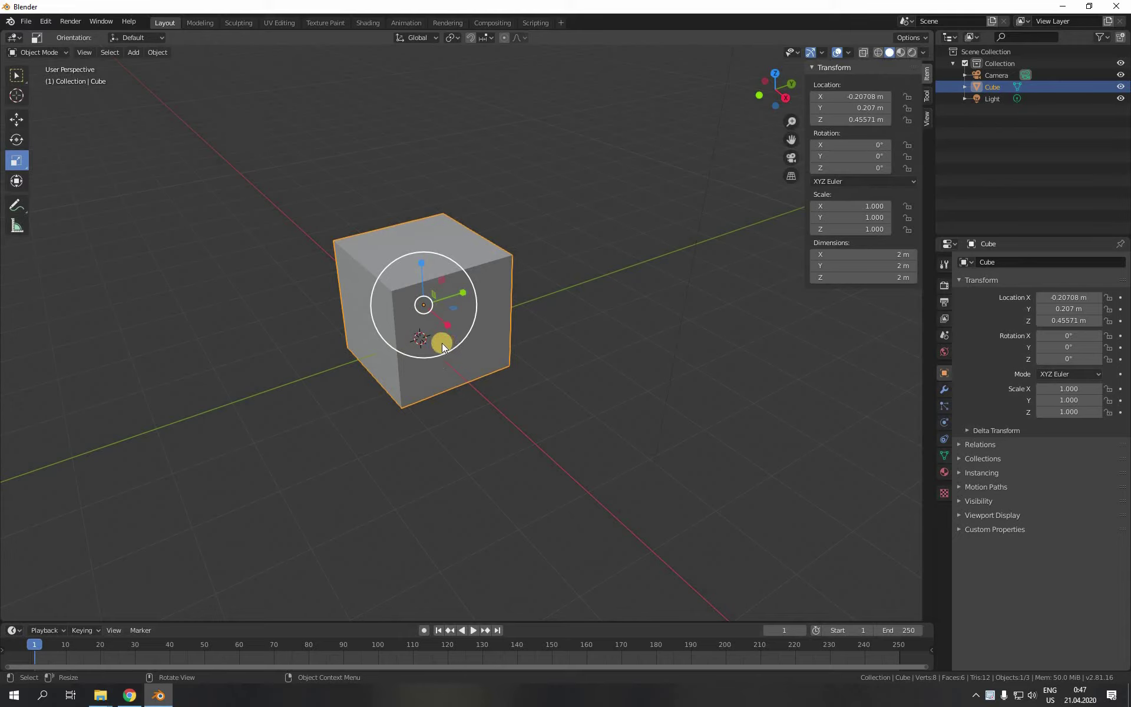
drag(442, 347, 478, 372)
key(ctrl+z)
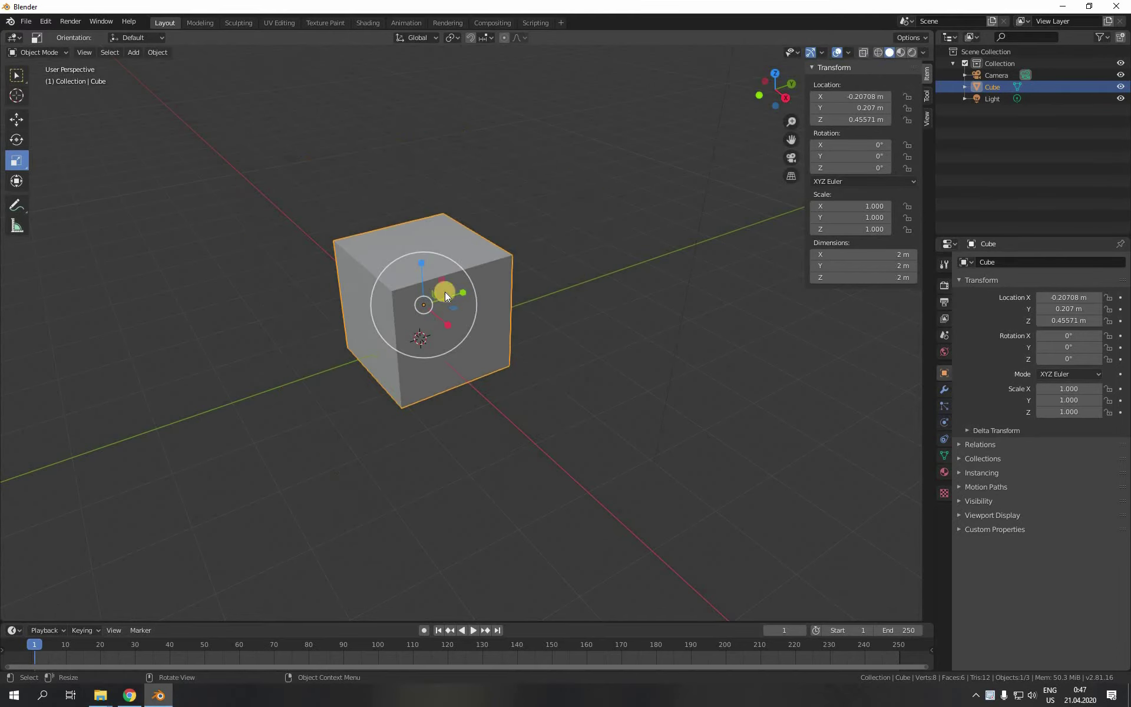
Step: Try the Rotate tool on the cube, turning it about -57° around Z and tilting it freely, undo both rotations, and return to the selection tool
click(17, 141)
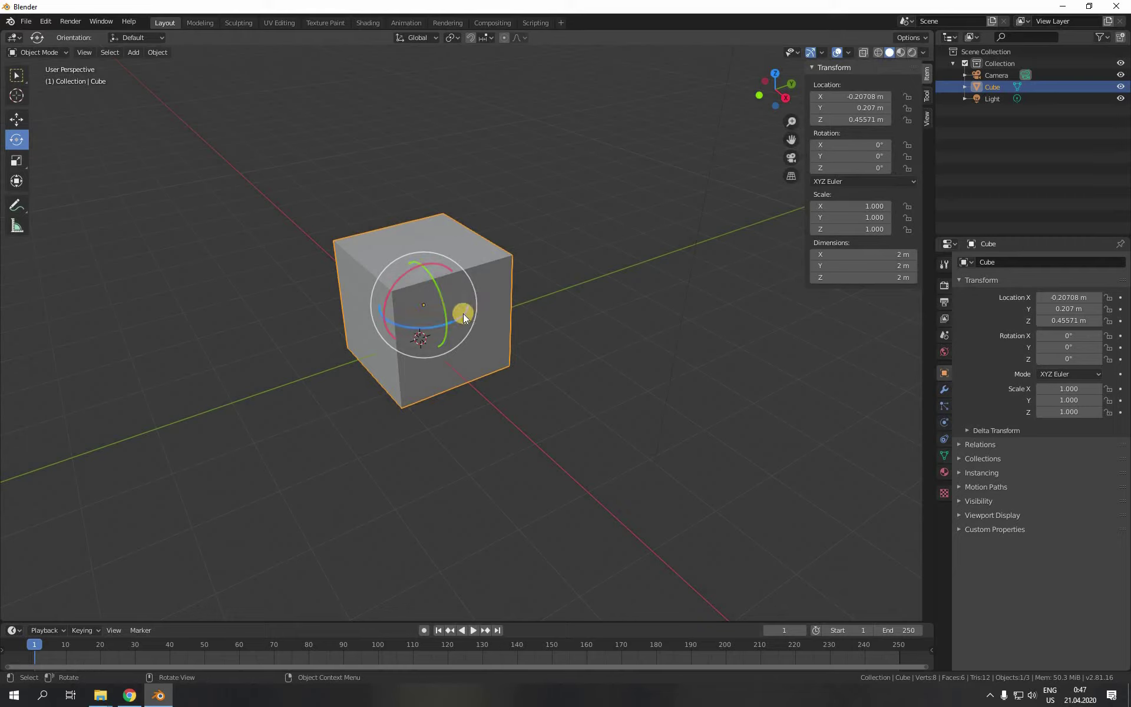
drag(463, 312, 462, 281)
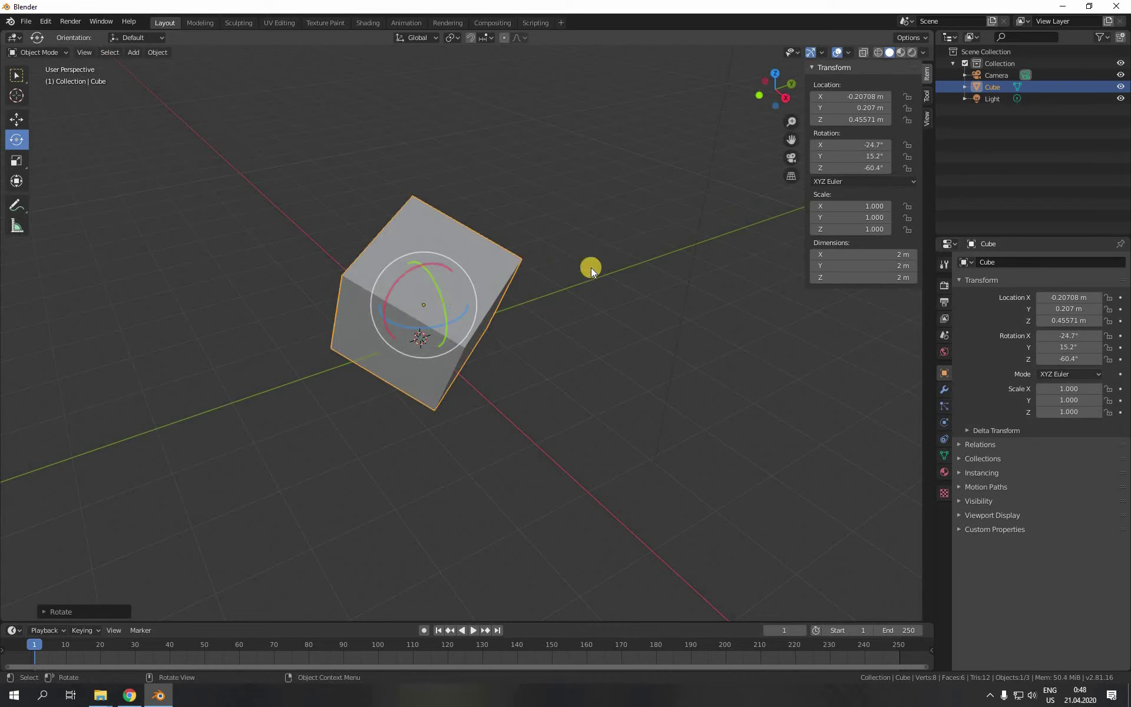
key(ctrl+z)
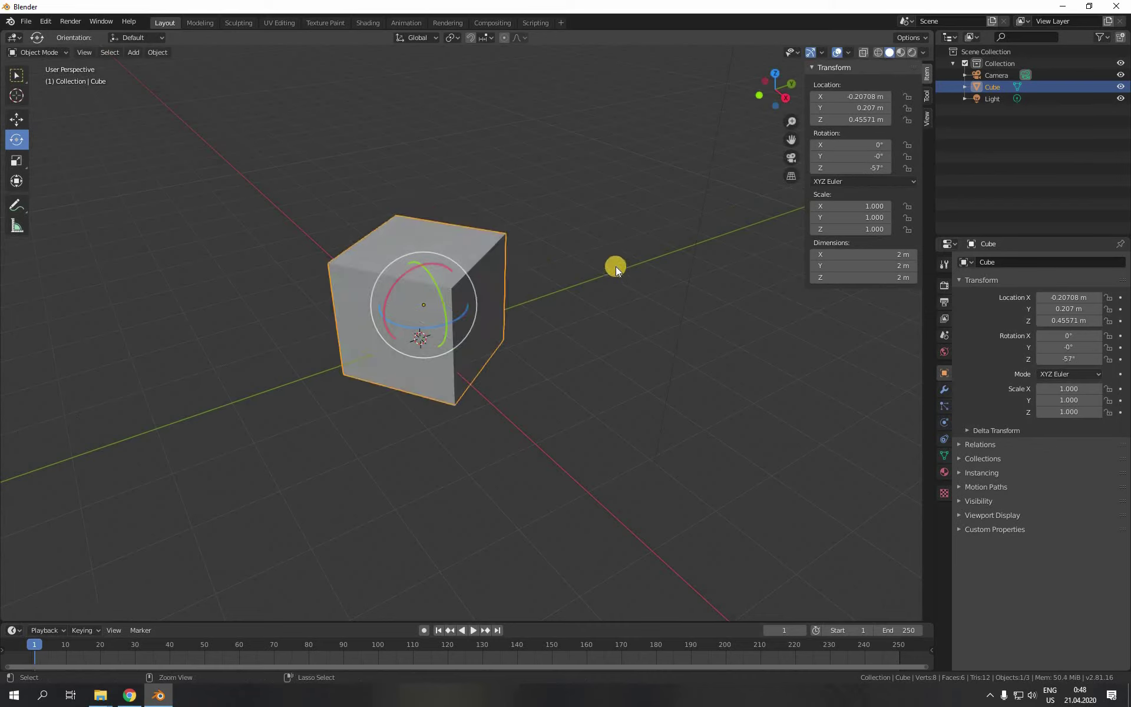
key(ctrl+z)
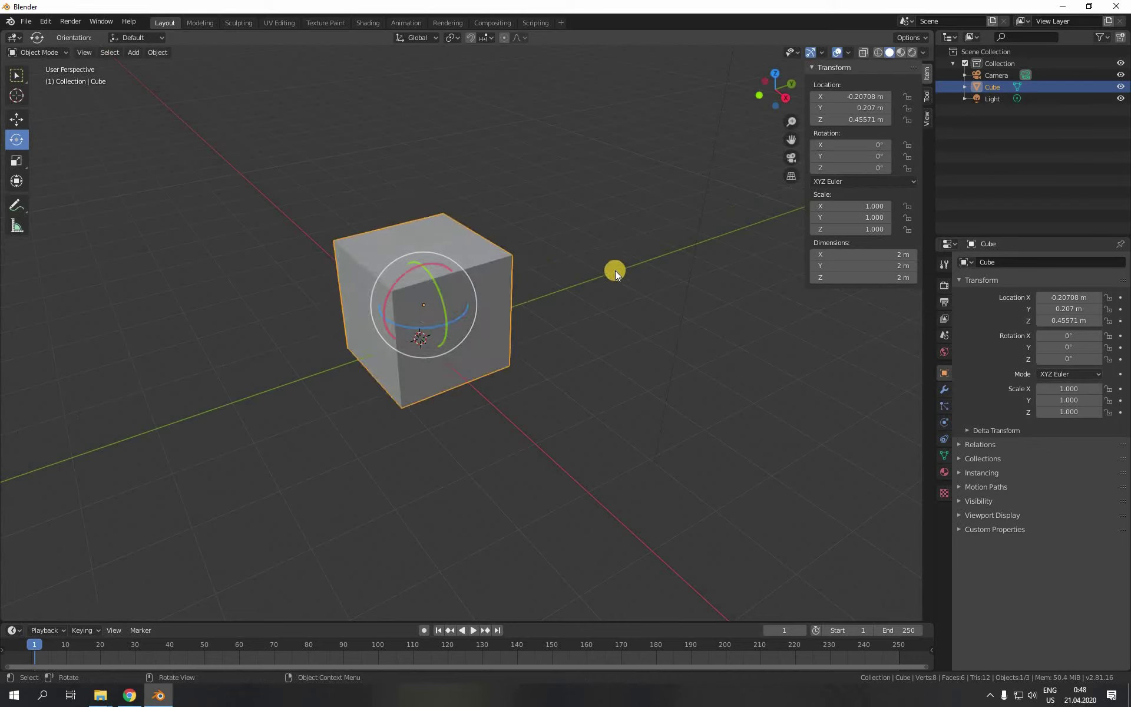
click(16, 76)
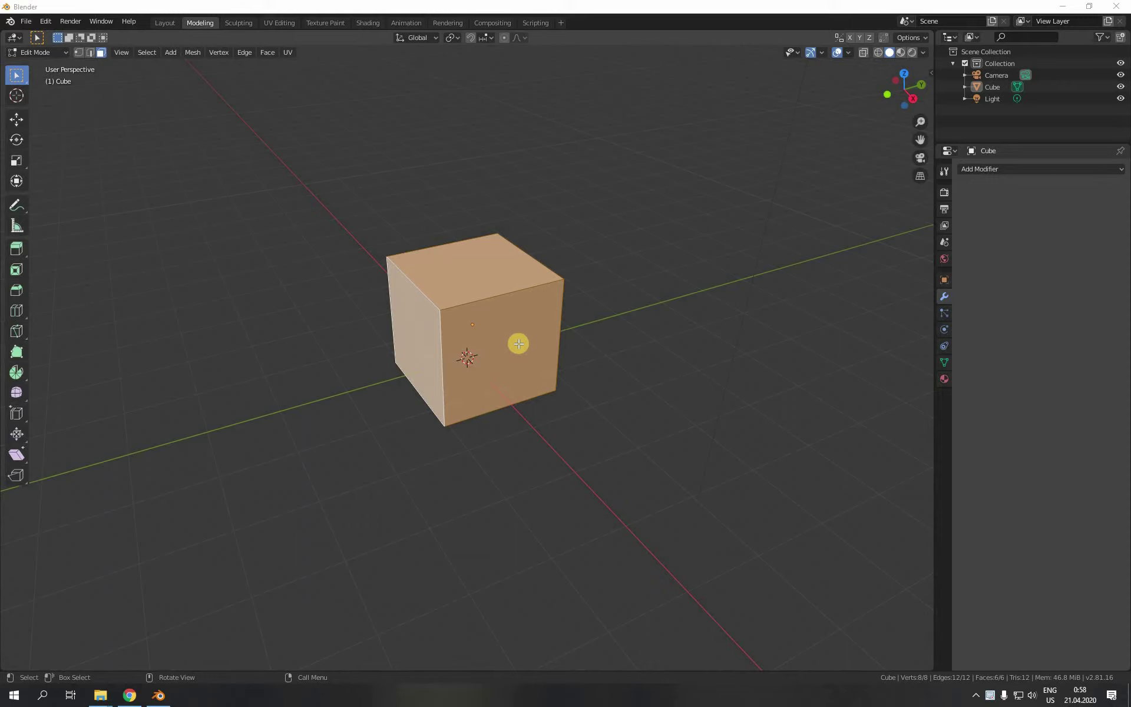
Step: In the Modeling workspace, deselect and reselect the whole cube, display it in Wireframe shading, and clear the selection
click(338, 406)
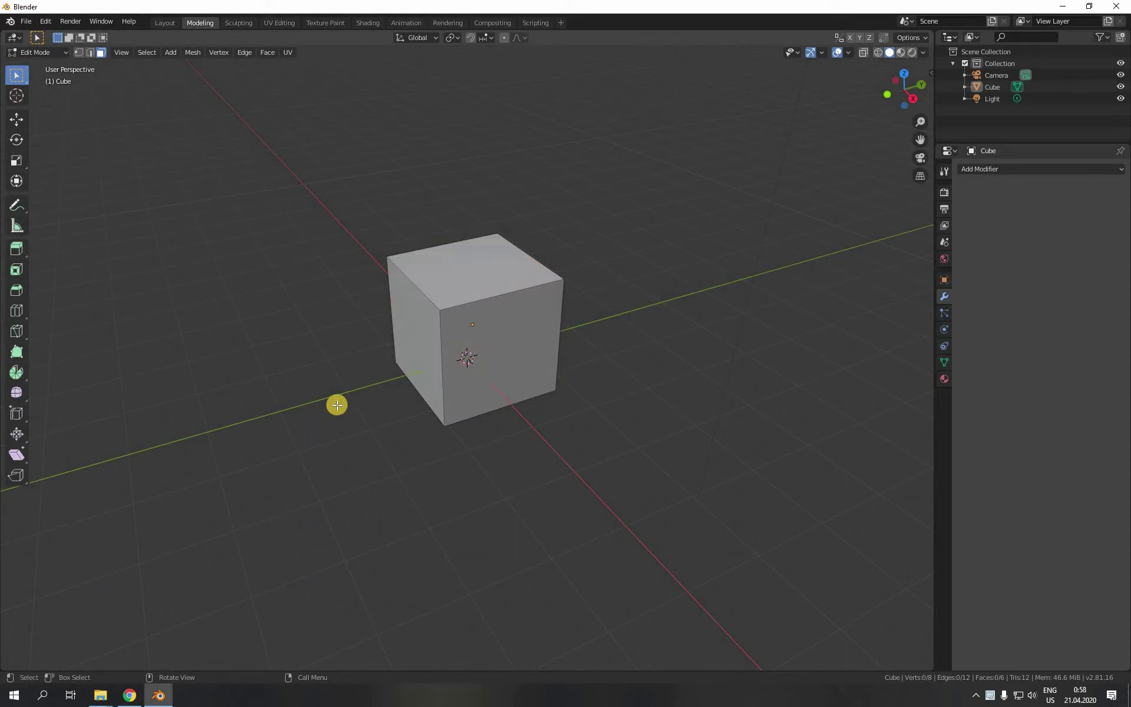
key(a)
key(z)
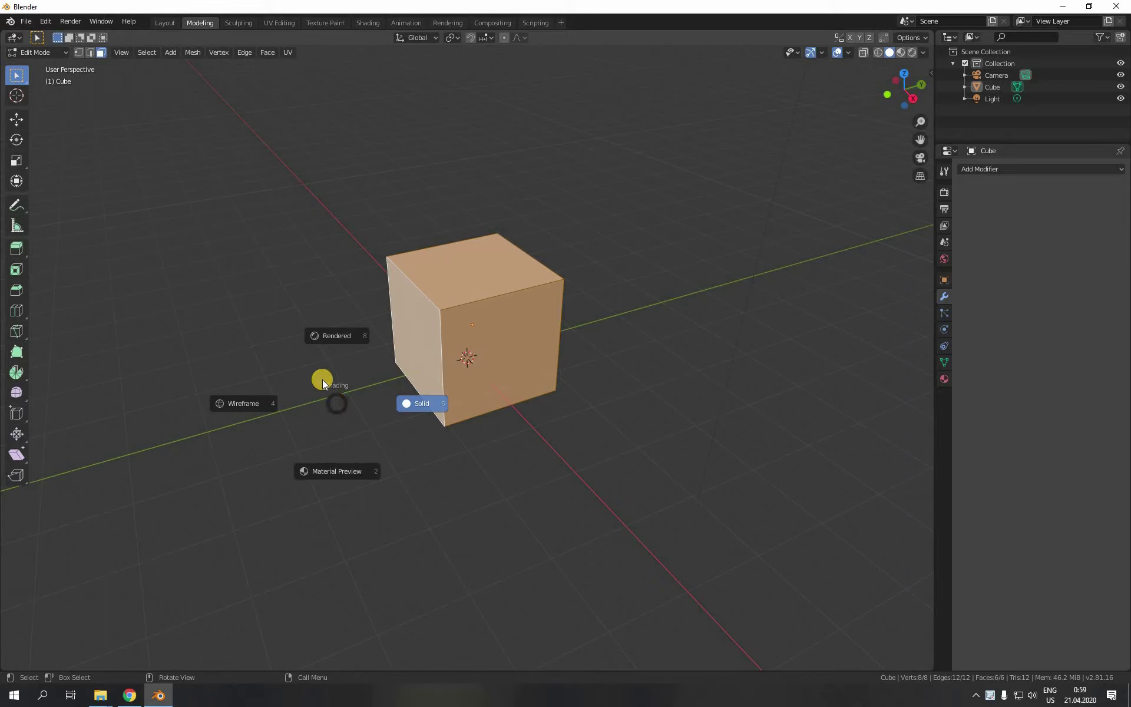
click(239, 403)
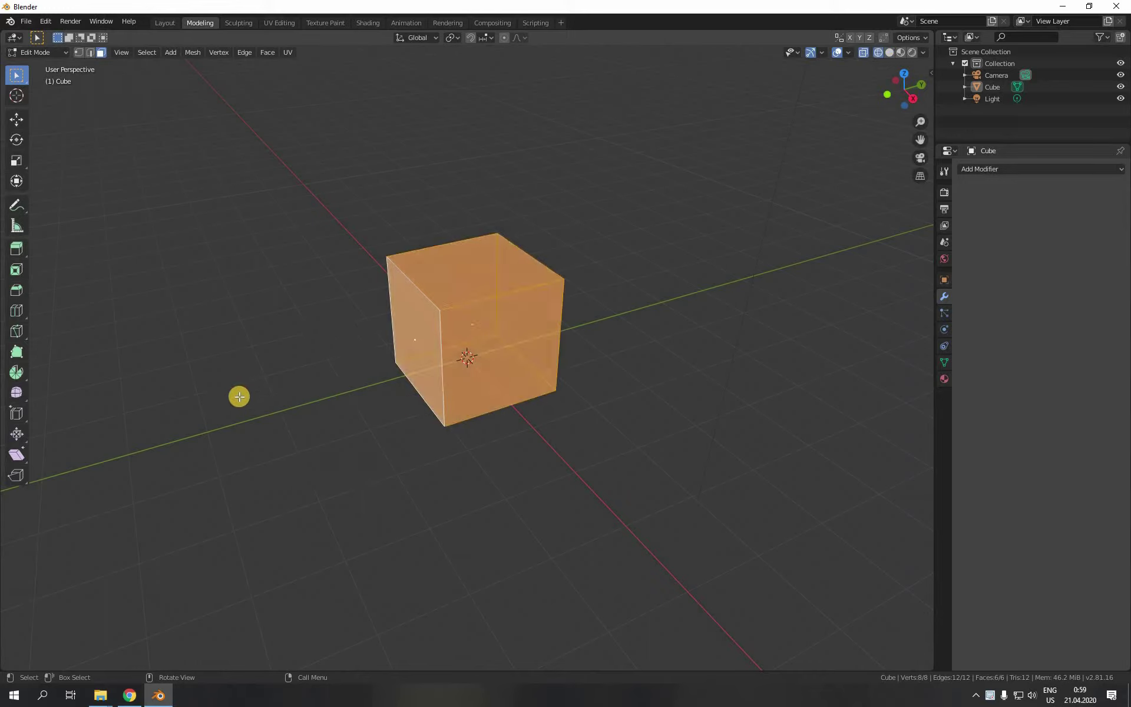
click(243, 444)
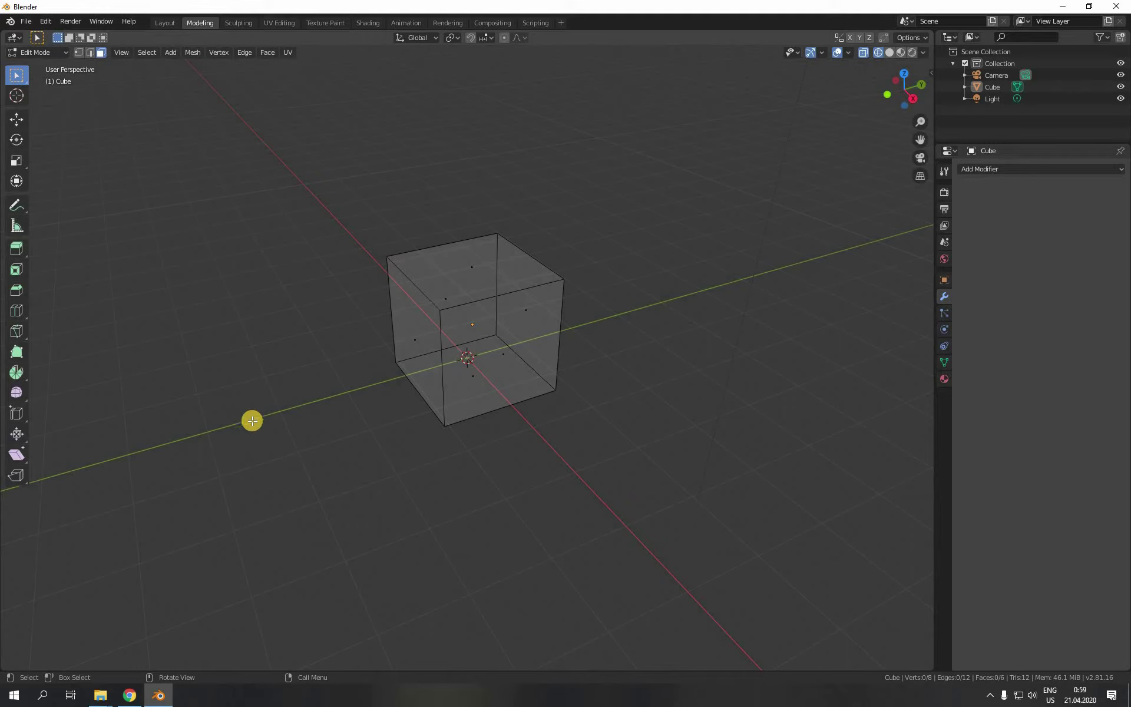
Step: Switch to vertex selection and select the cube's far and near top corner vertices together
click(78, 53)
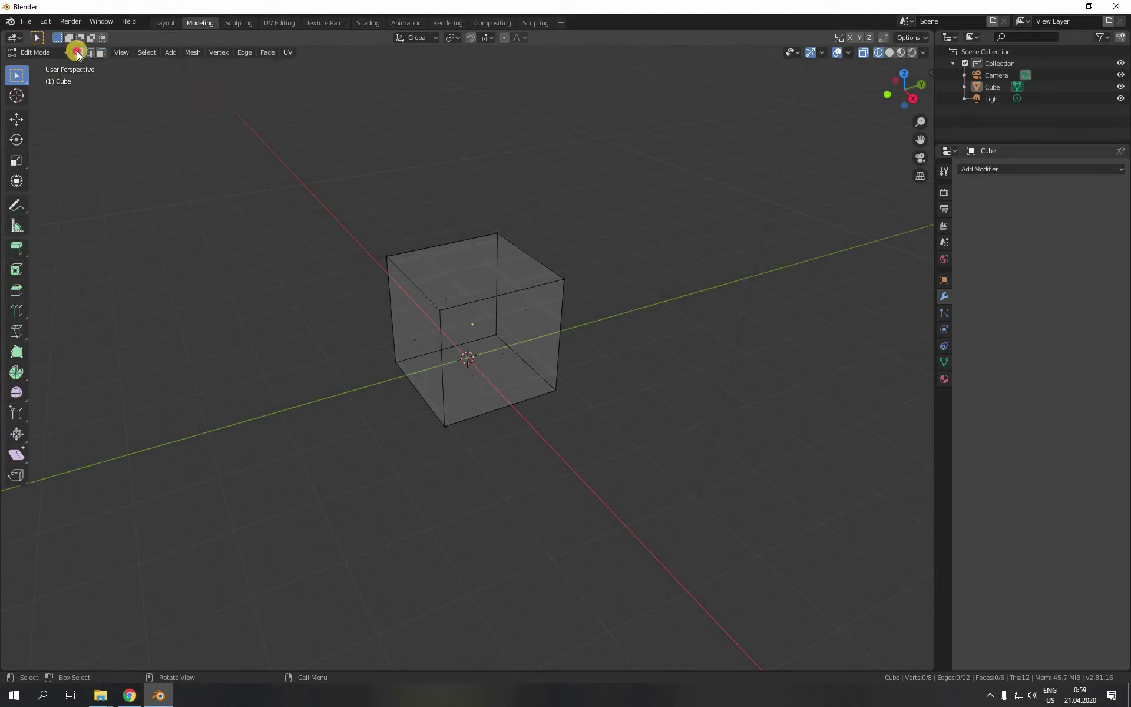
click(441, 312)
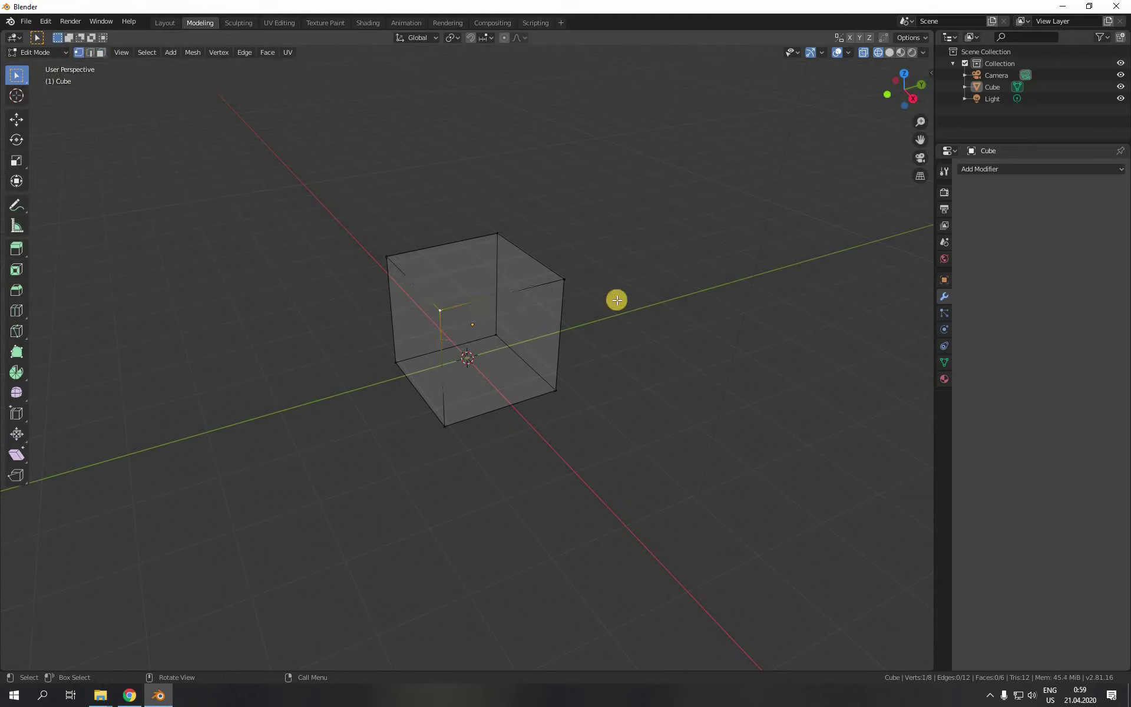
click(497, 233)
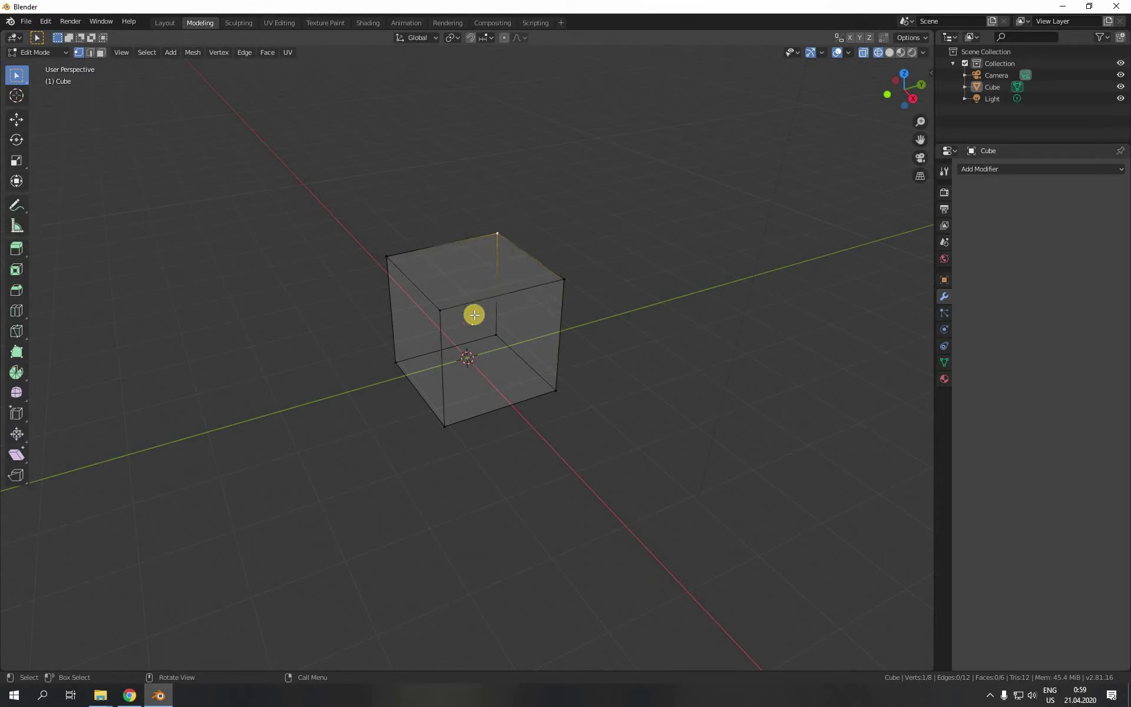
shift+click(440, 310)
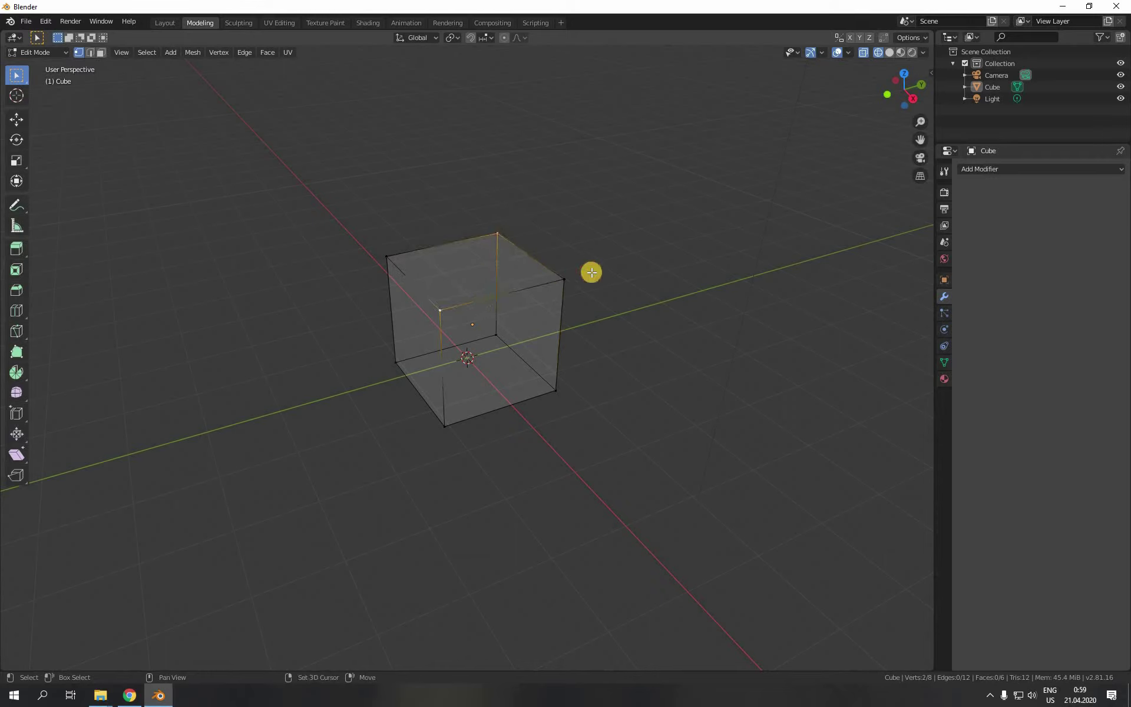
Step: Add the cube's near +X top corner and the vertex directly below it to the vertex selection, and clear the selection
shift+click(563, 279)
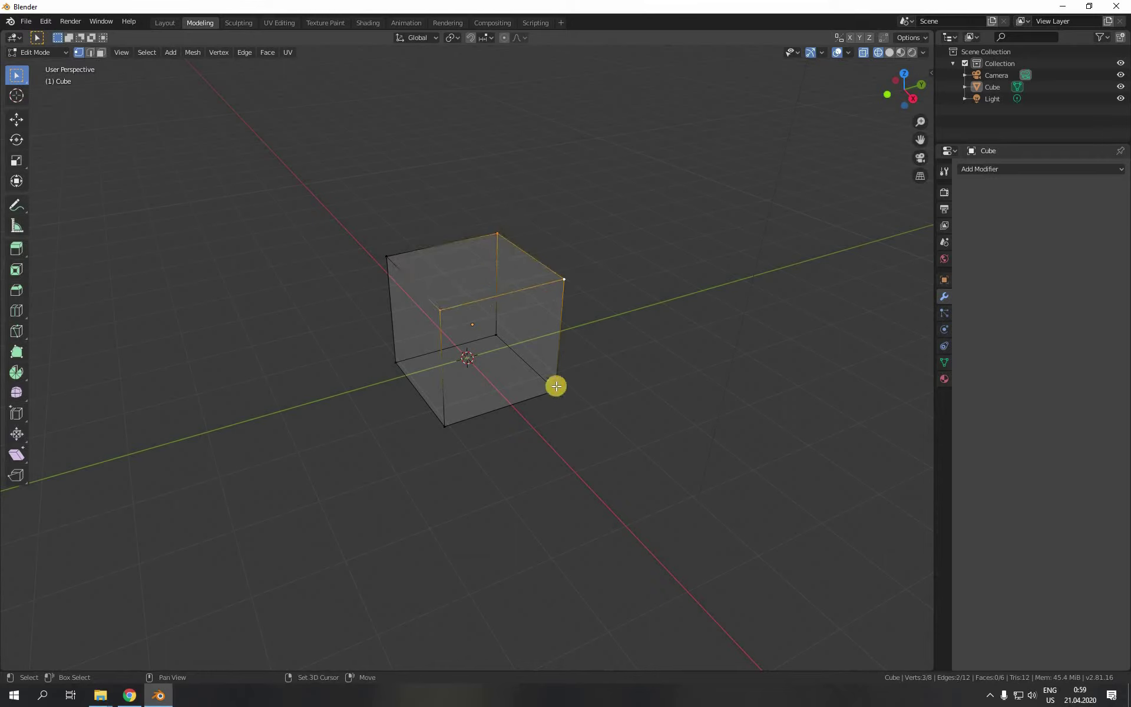
shift+click(555, 389)
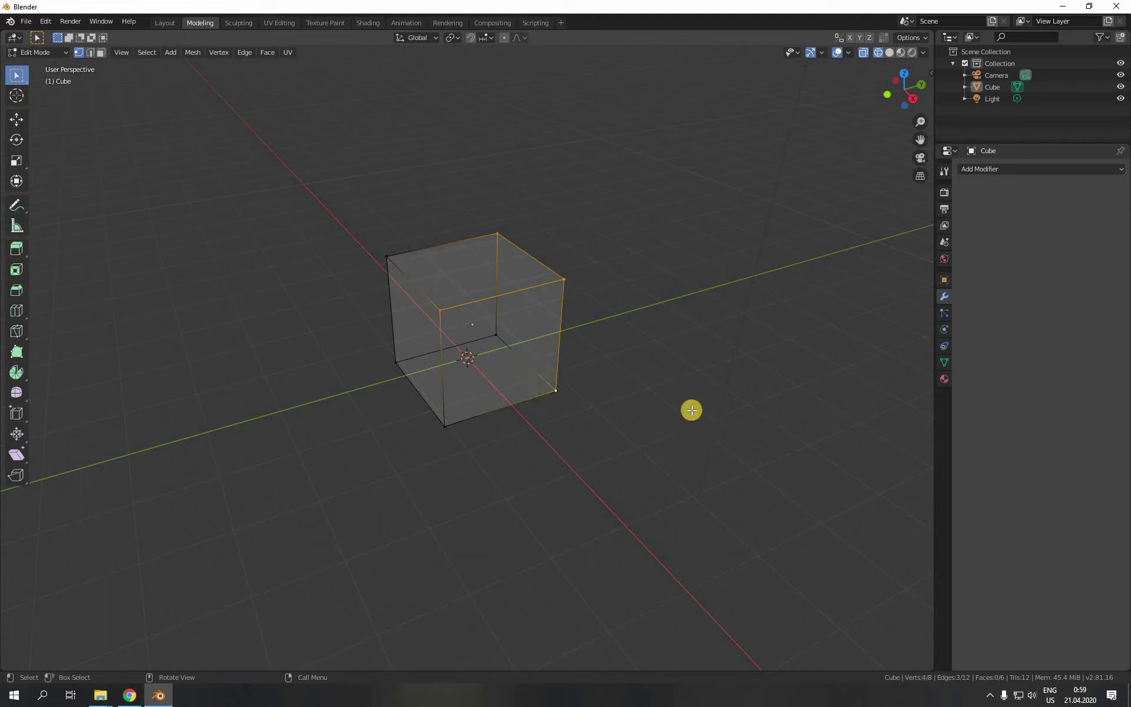
click(640, 403)
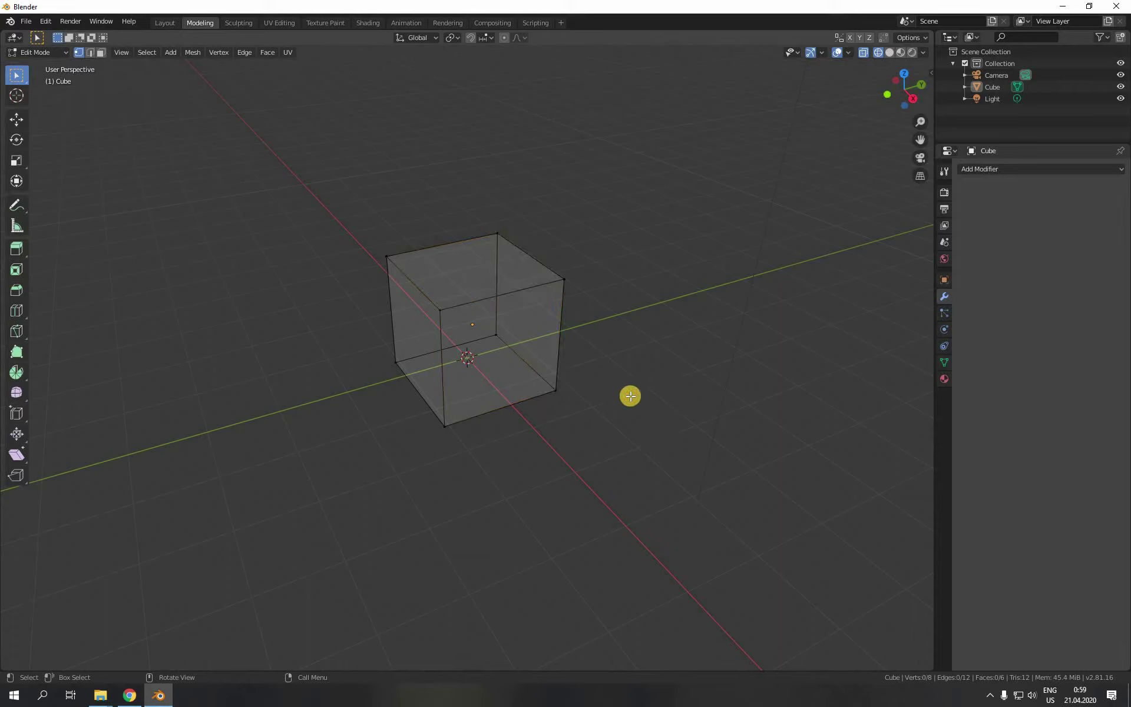
Step: Select the four corner vertices of the cube's +X face one by one, and select and deselect the whole mesh
click(444, 425)
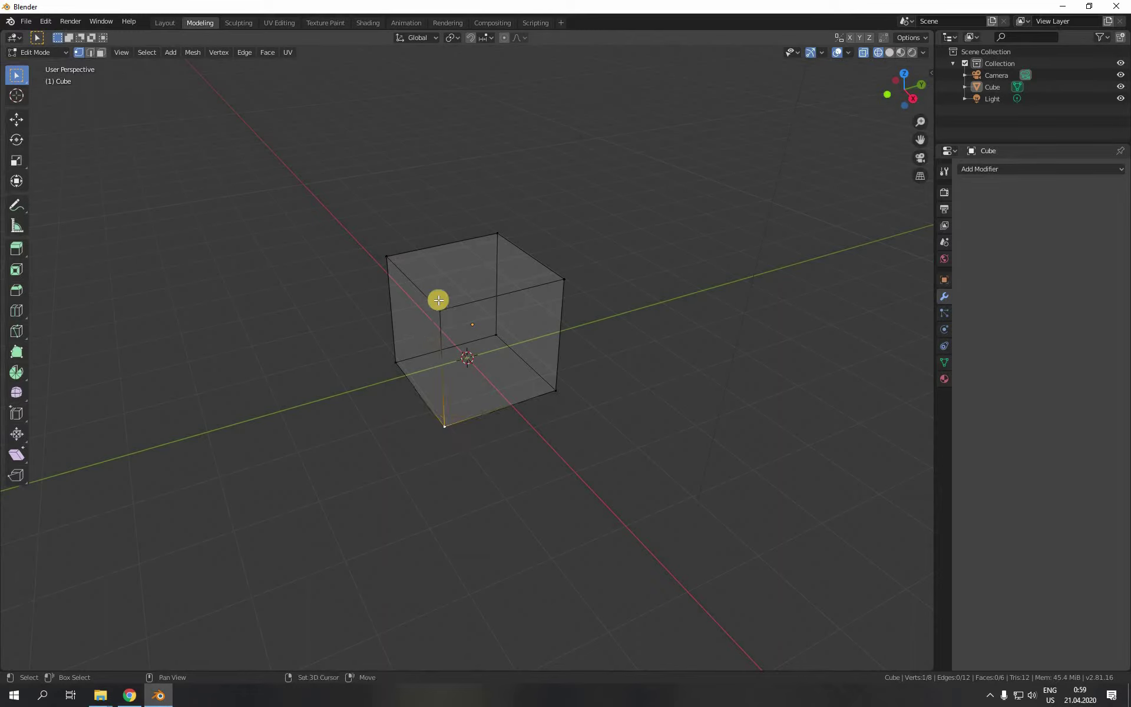
shift+click(451, 311)
shift+click(561, 278)
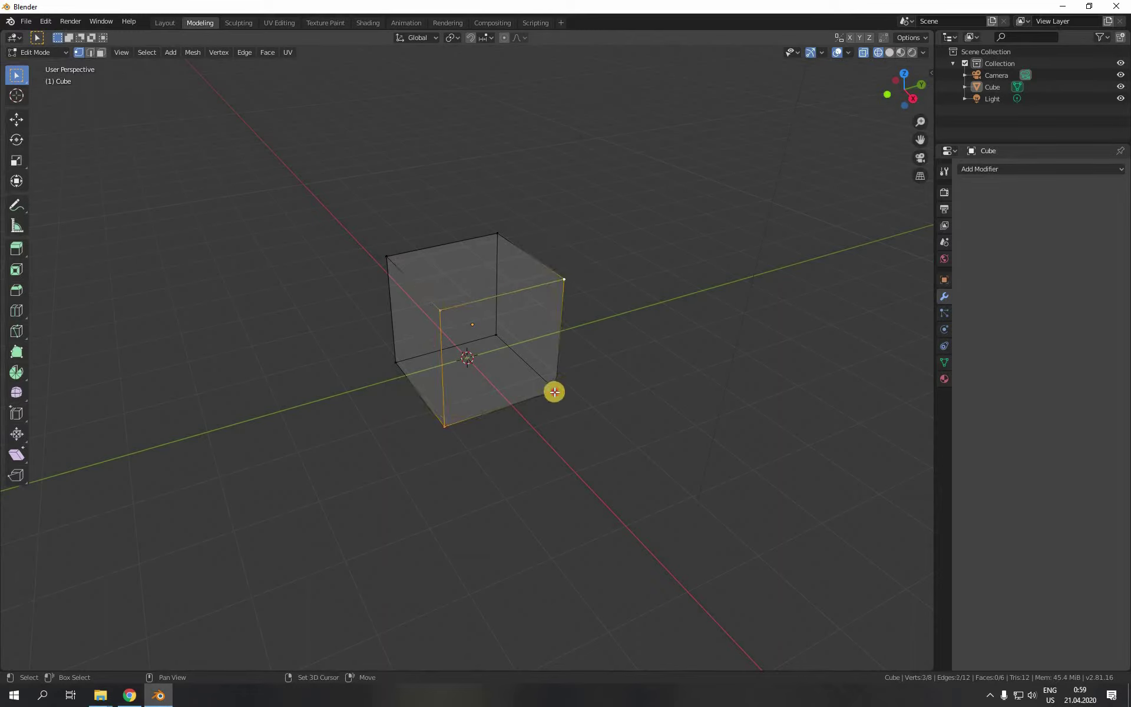
shift+click(554, 391)
key(a)
key(alt+a)
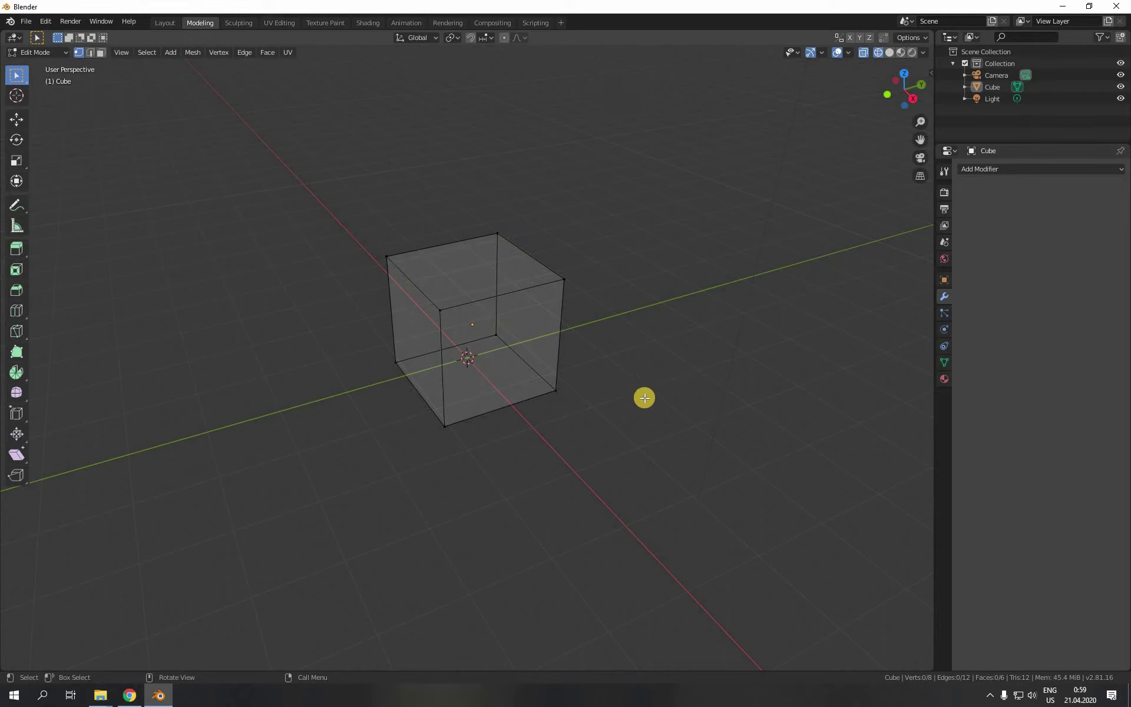
key(a)
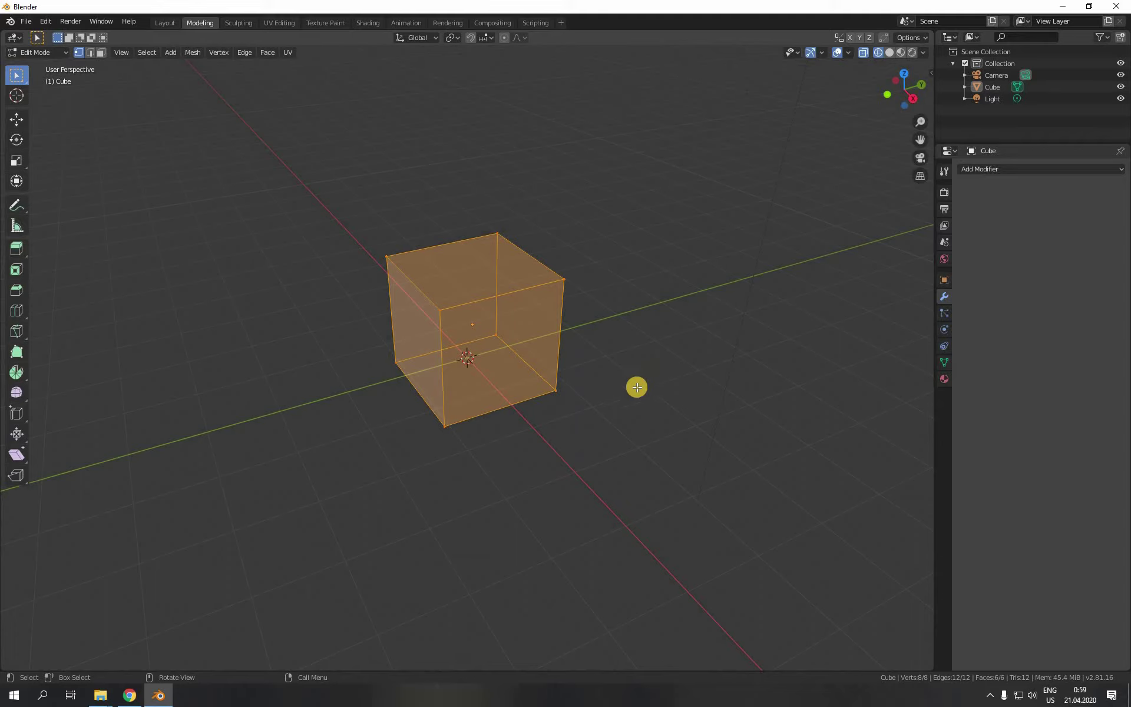
click(645, 383)
Step: Switch to edge selection, box-select the edges of the cube's top face, and clear the selection
click(90, 53)
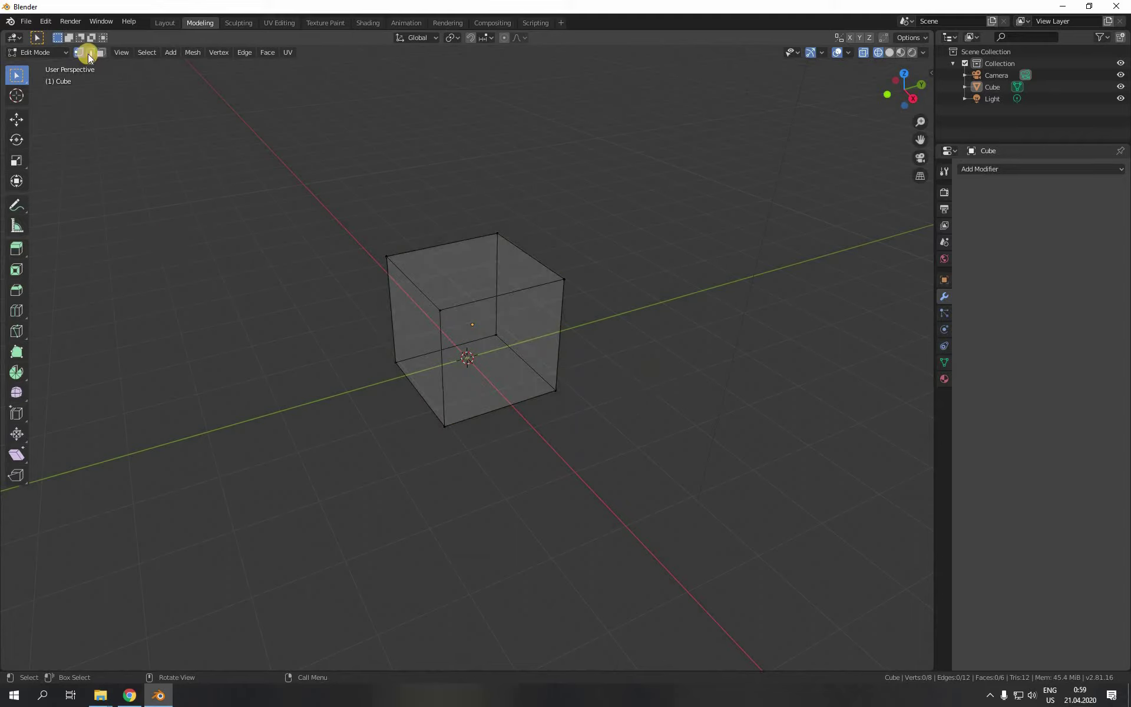
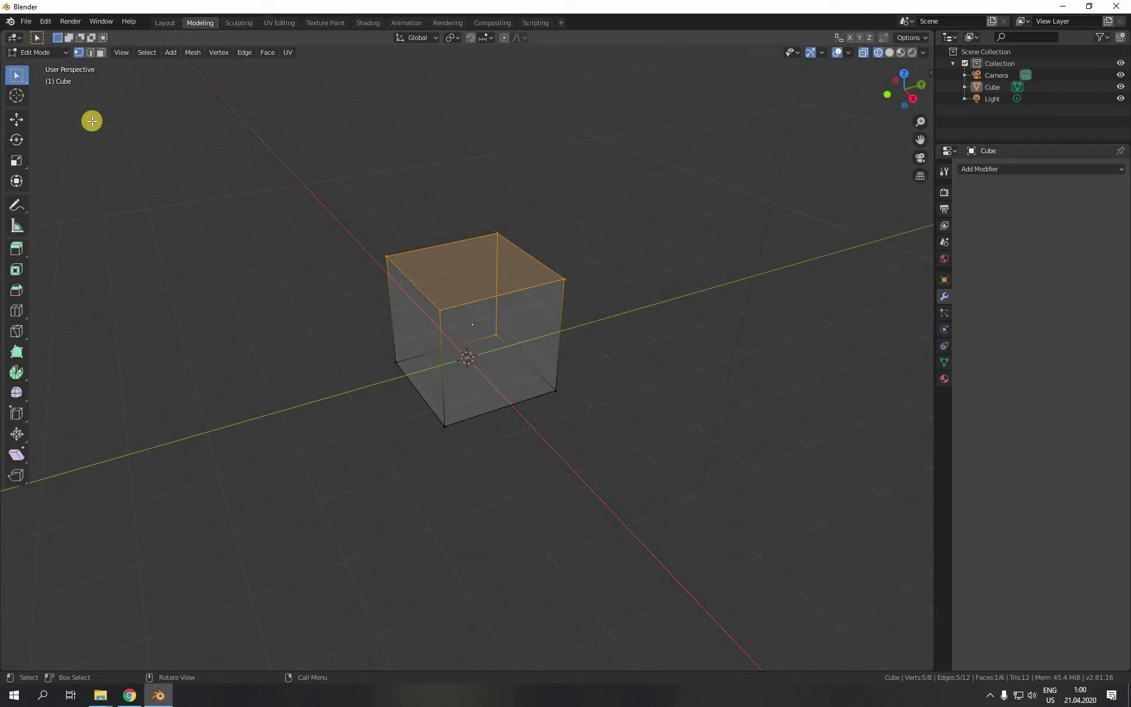
click(89, 52)
click(332, 245)
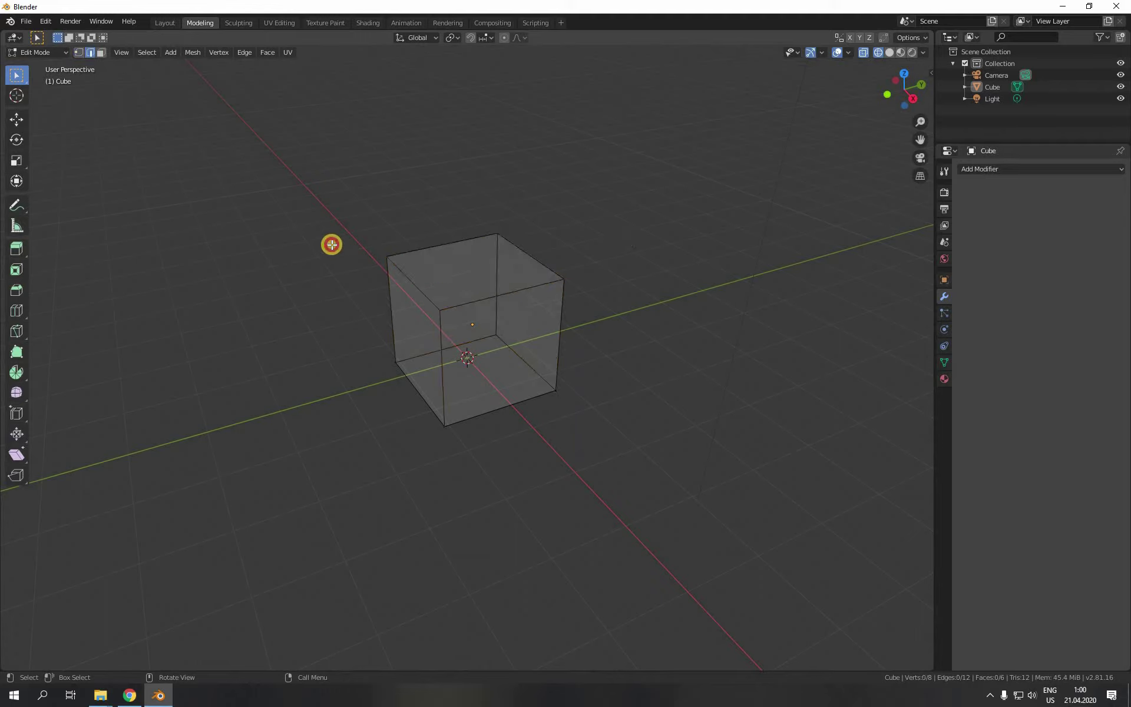
key(b)
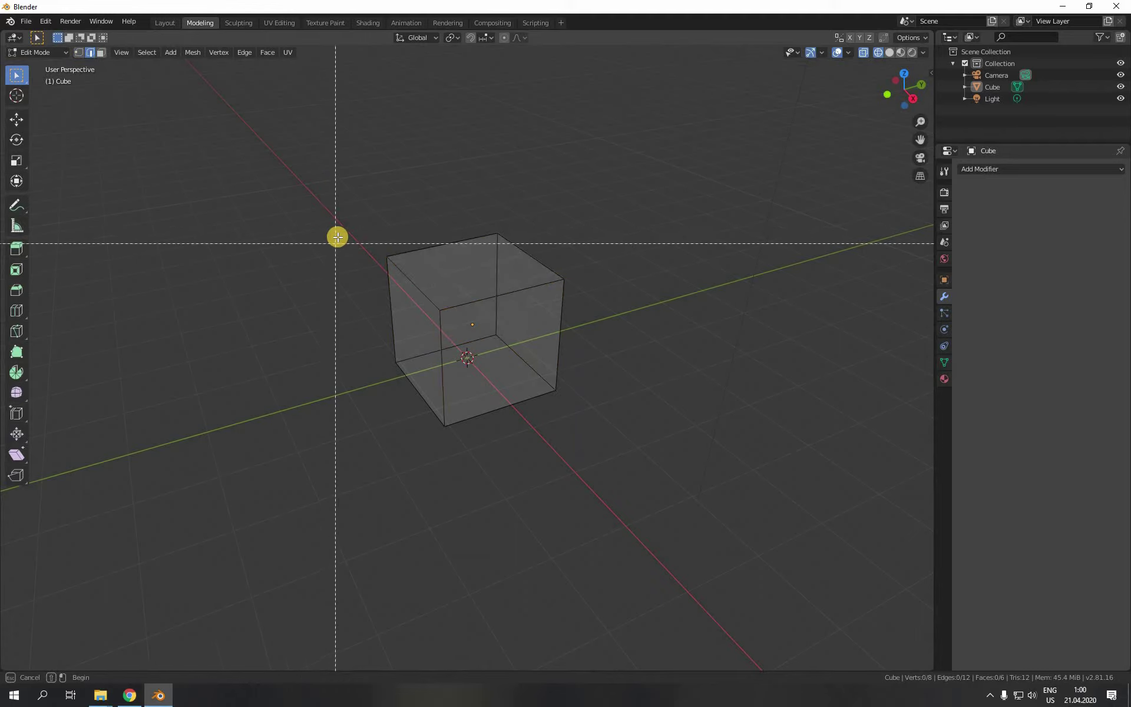
drag(365, 175, 587, 332)
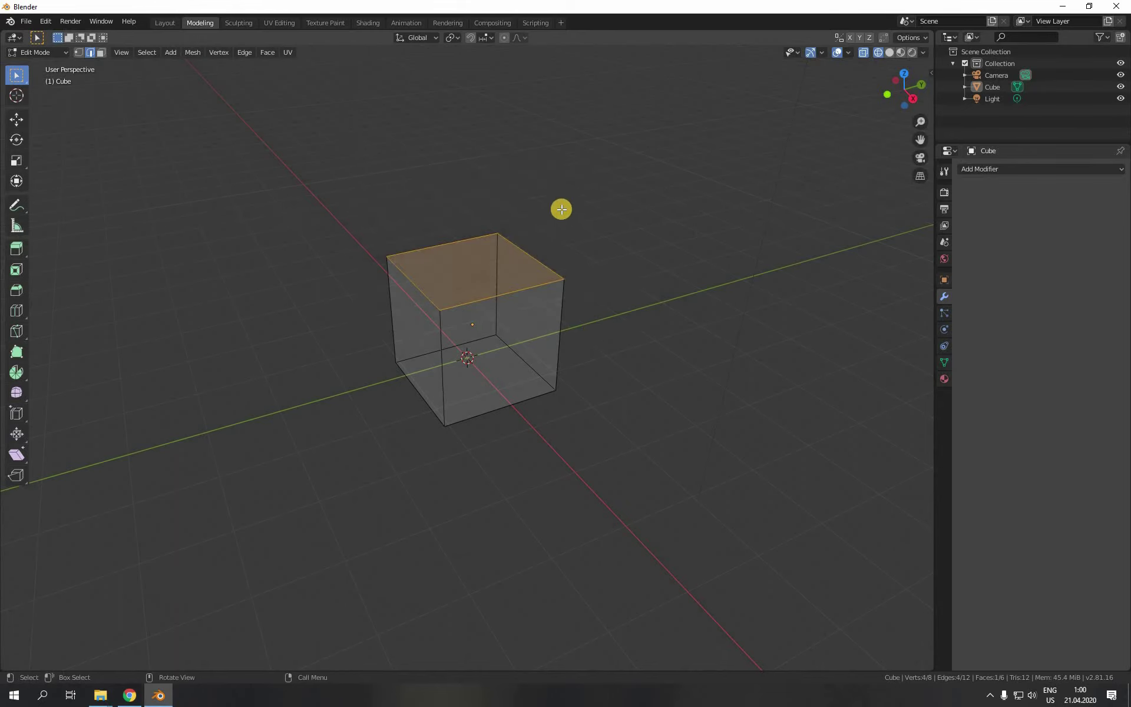
click(189, 187)
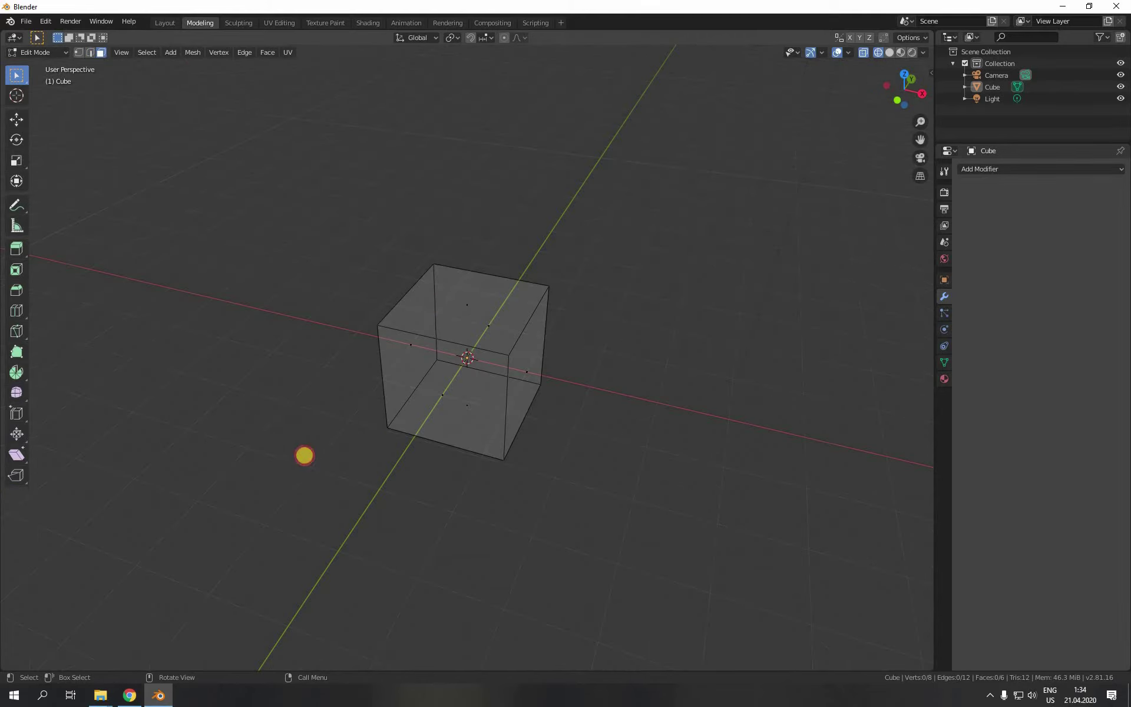
Step: Display the cube in Solid shading and look at it from slightly different angles
key(z)
click(377, 462)
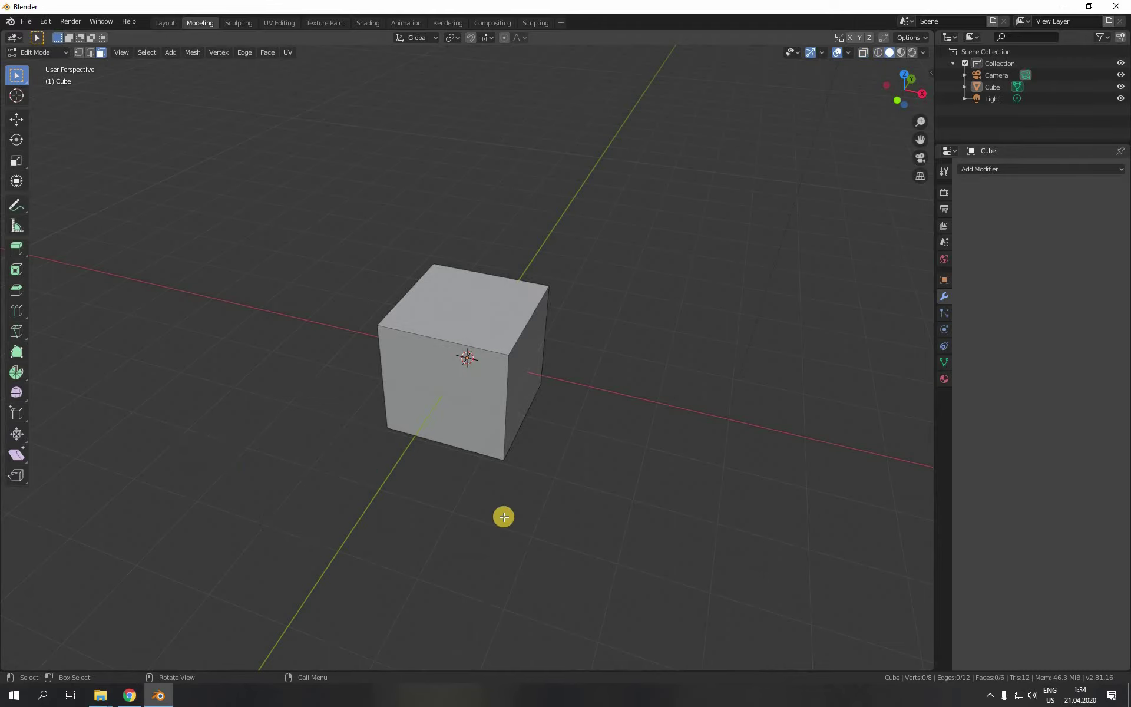
mouse_move(502, 518)
middle_down()
mouse_move(487, 520)
mouse_move(483, 539)
middle_up()
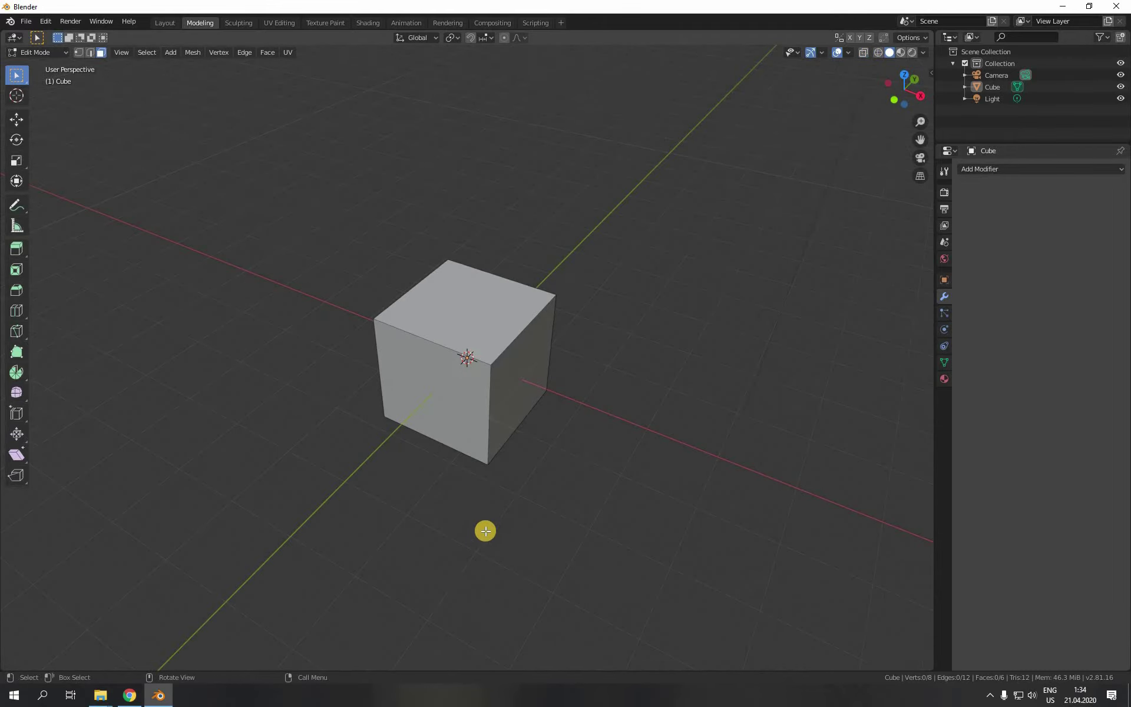
middle_drag(422, 553, 451, 550)
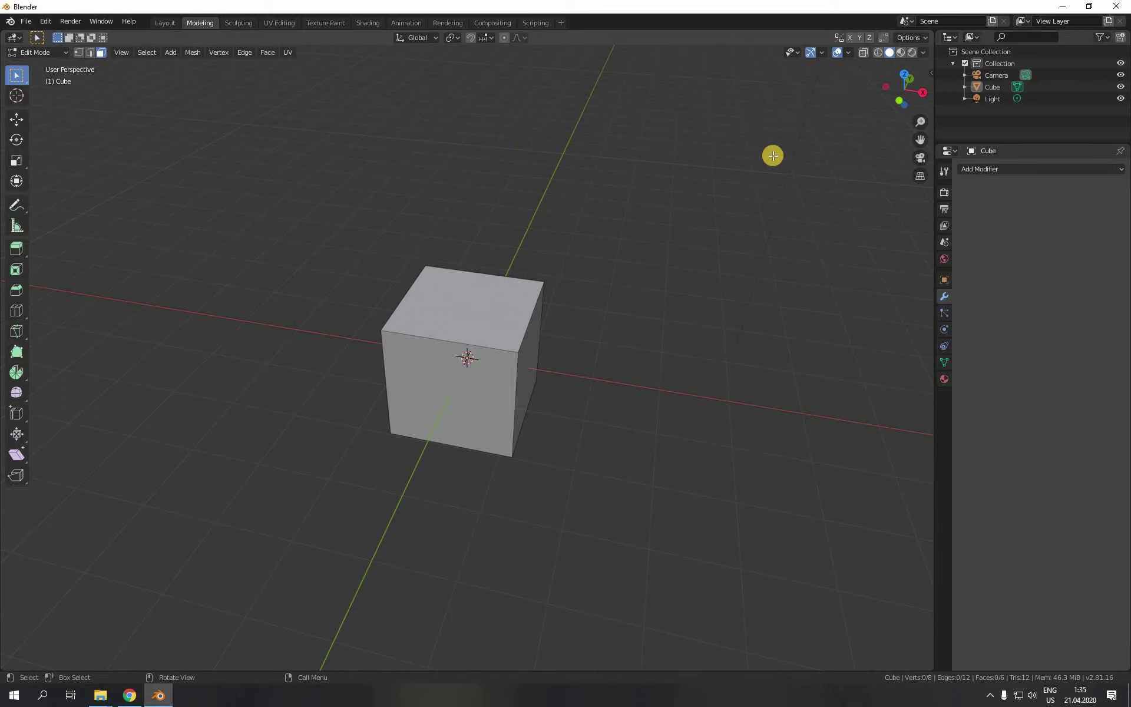
Step: Hide and show the viewport gizmos, and align the view to Right Orthographic
click(811, 52)
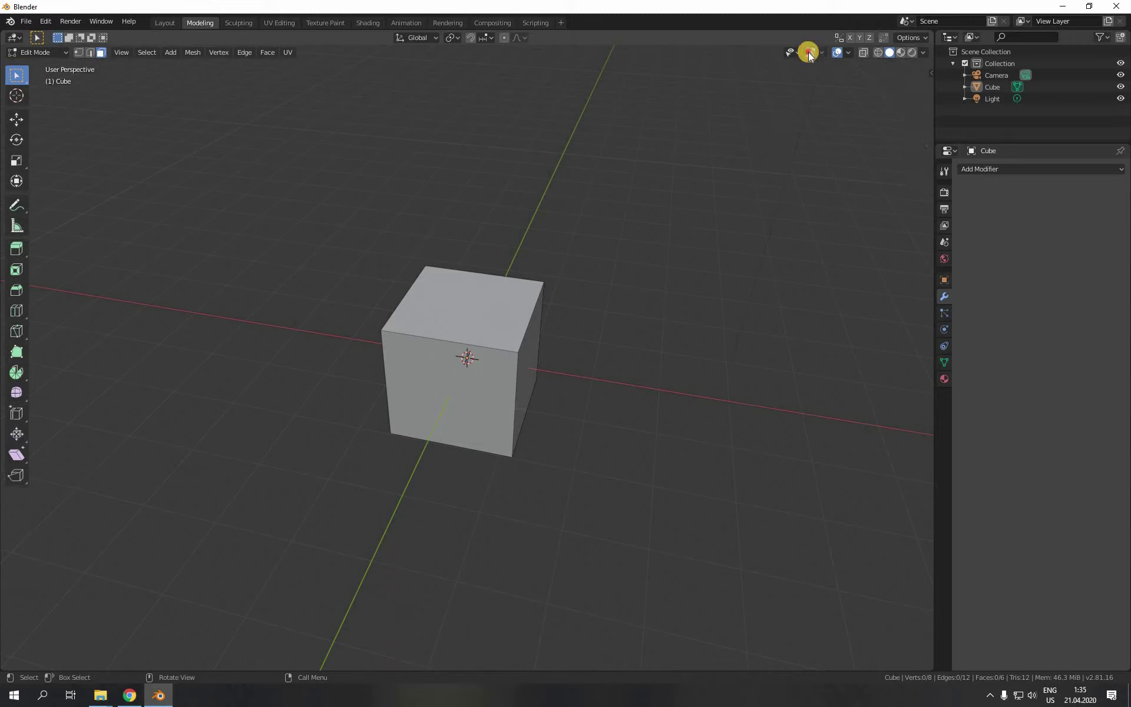
click(810, 54)
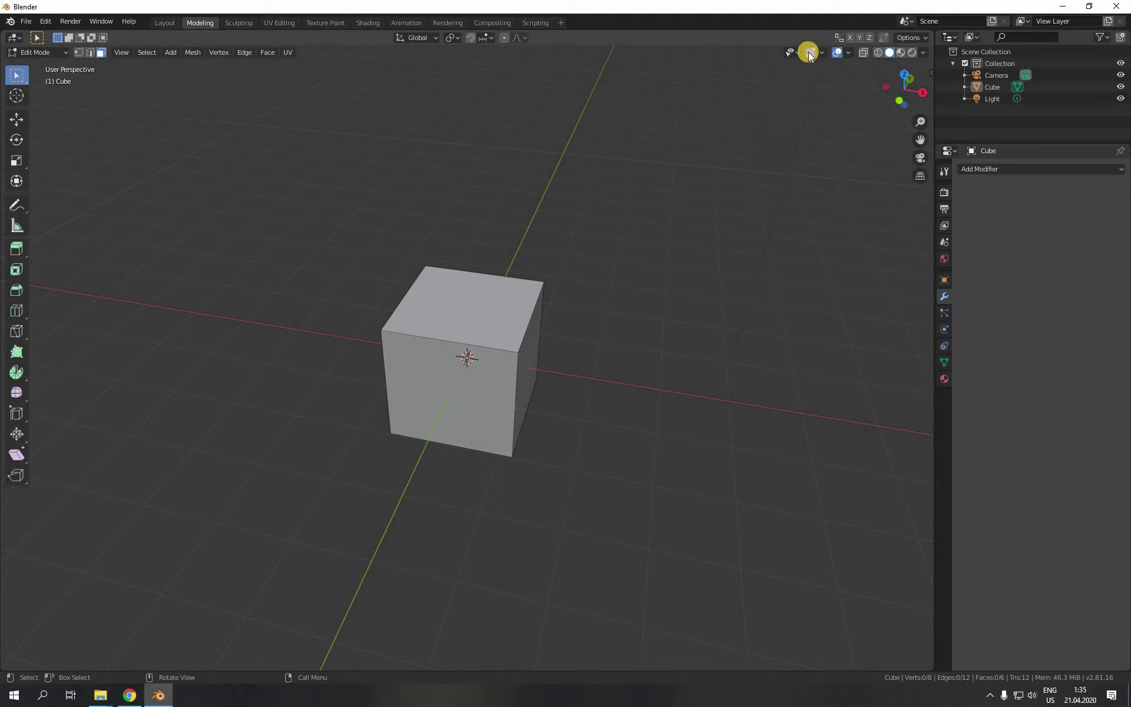
click(923, 90)
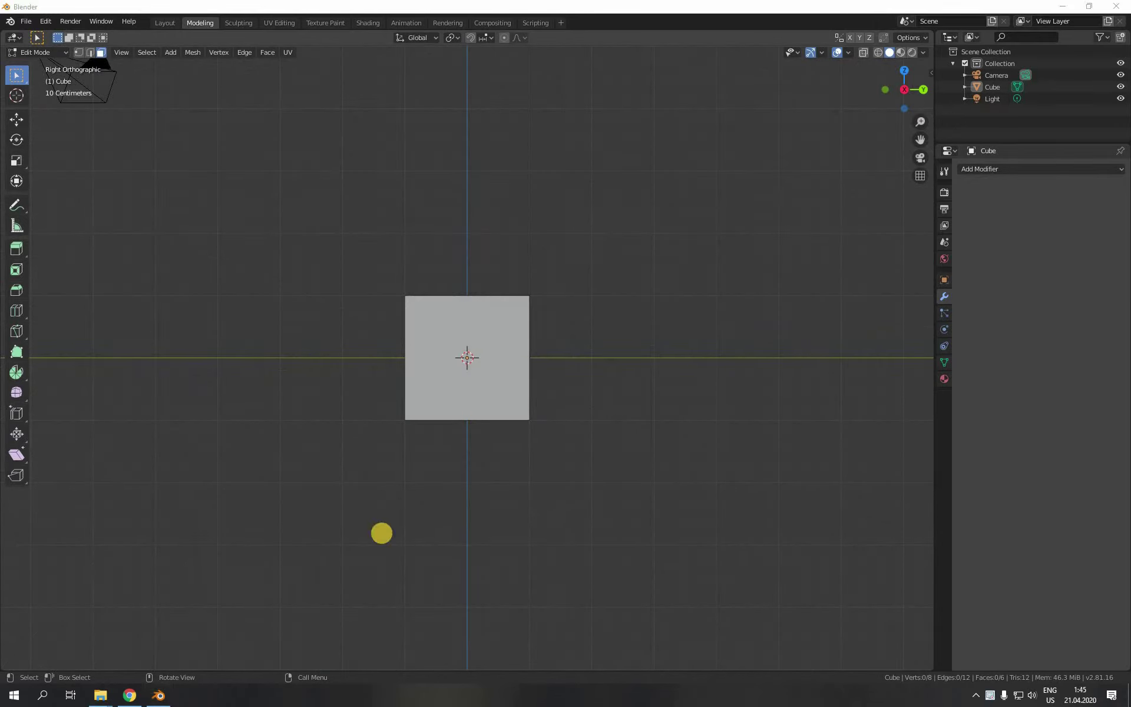
Step: Return to an angled perspective view of the cube and switch it twice between orthographic and perspective projection
middle_drag(382, 533, 338, 572)
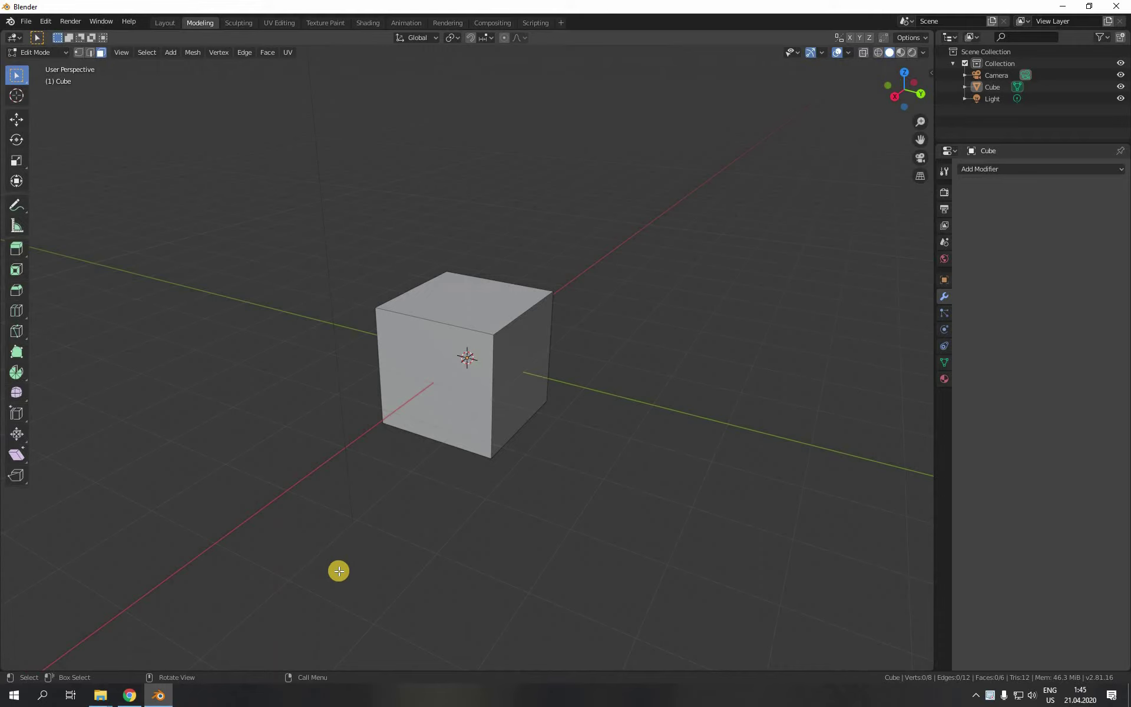
mouse_move(338, 569)
middle_down()
mouse_move(323, 568)
mouse_move(336, 570)
middle_up()
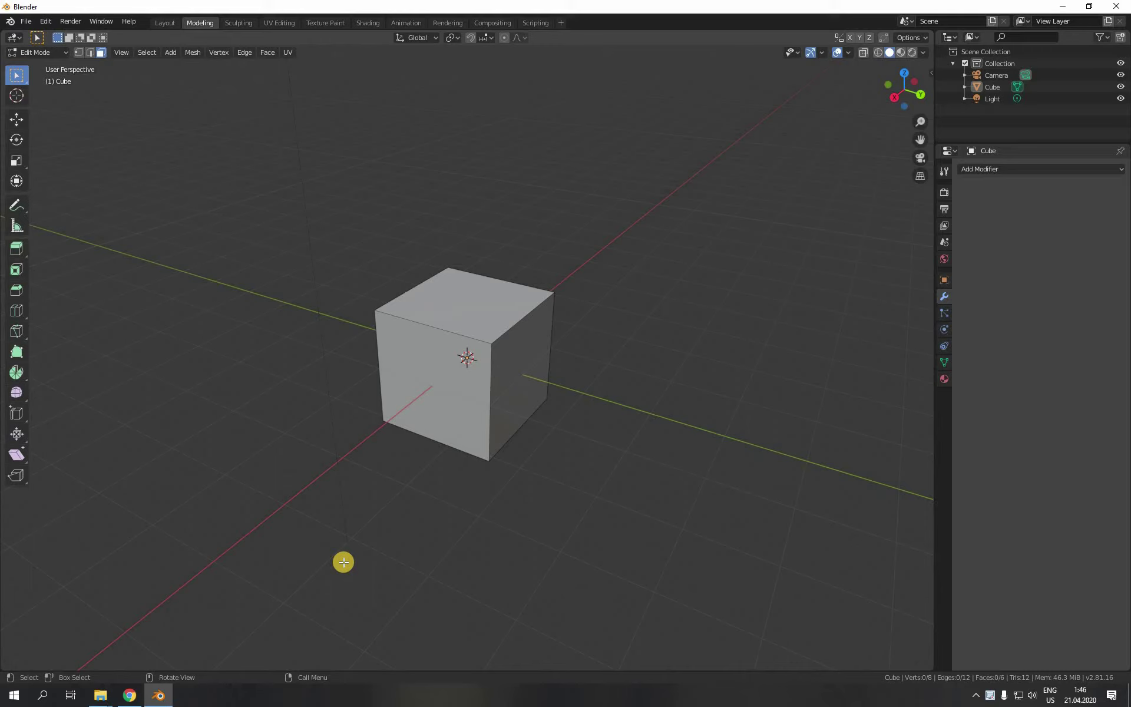
key(KP_5)
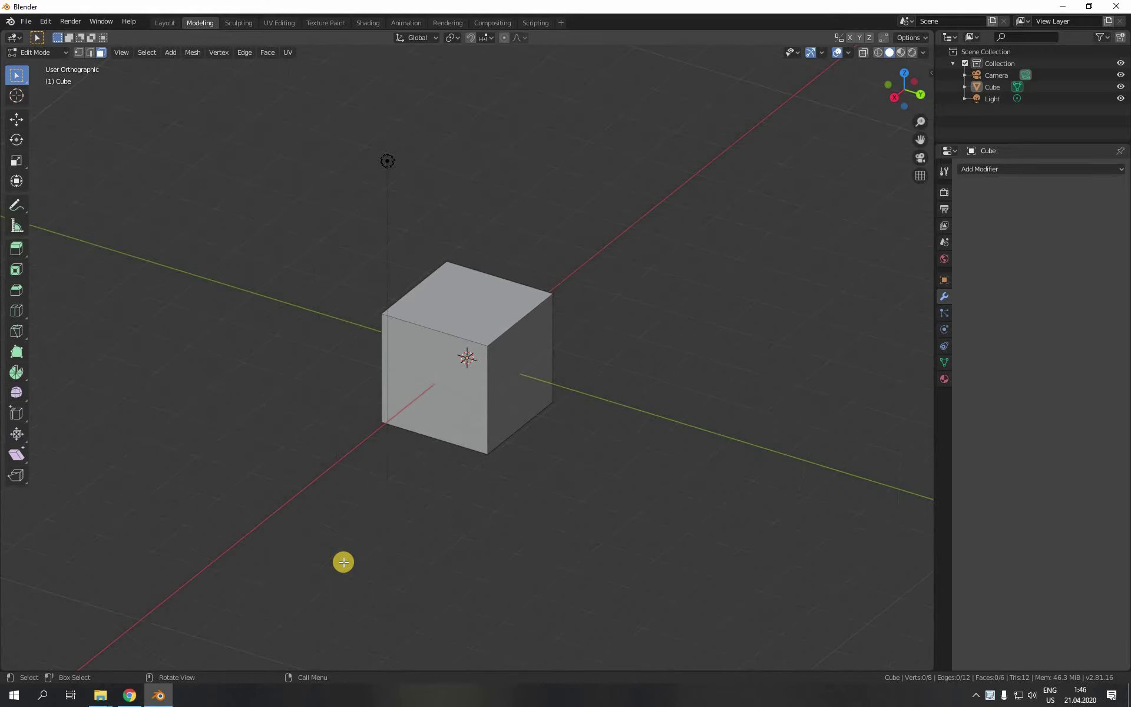
key(KP_5)
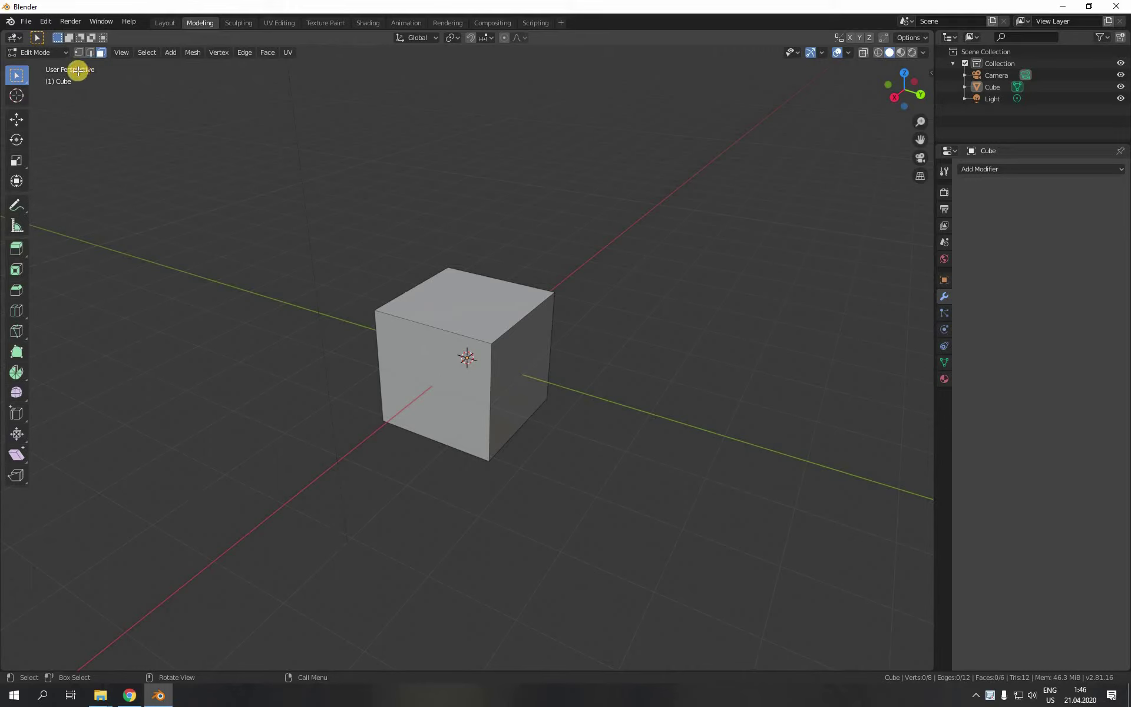
key(KP_5)
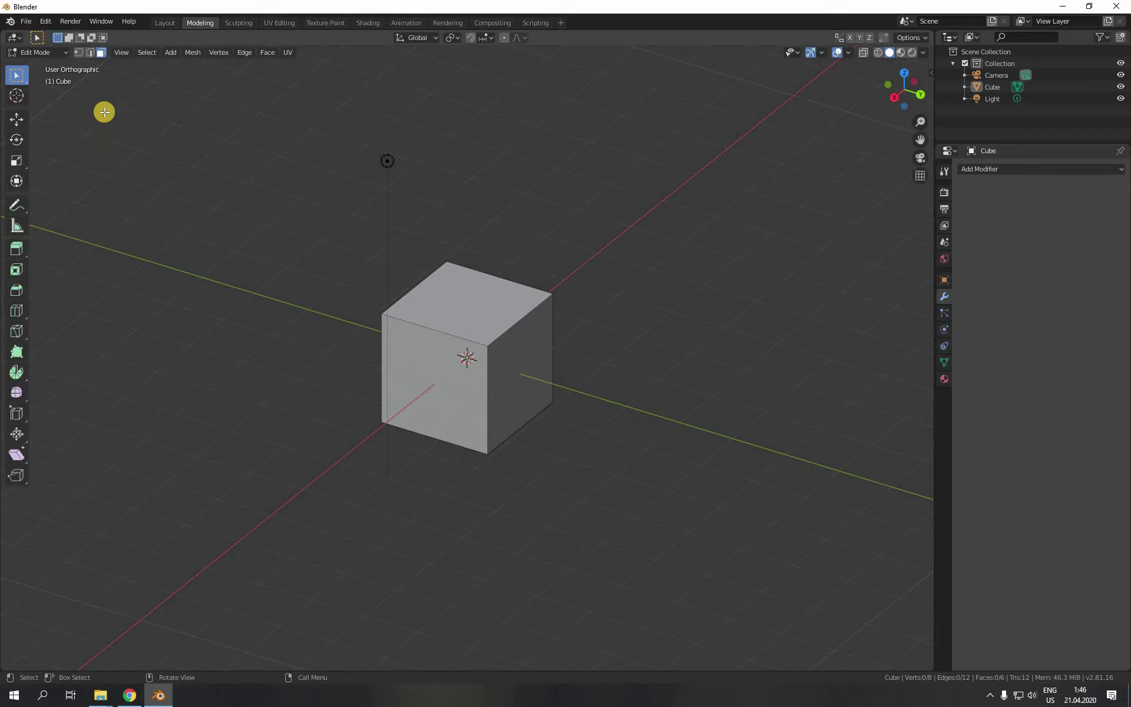
key(KP_5)
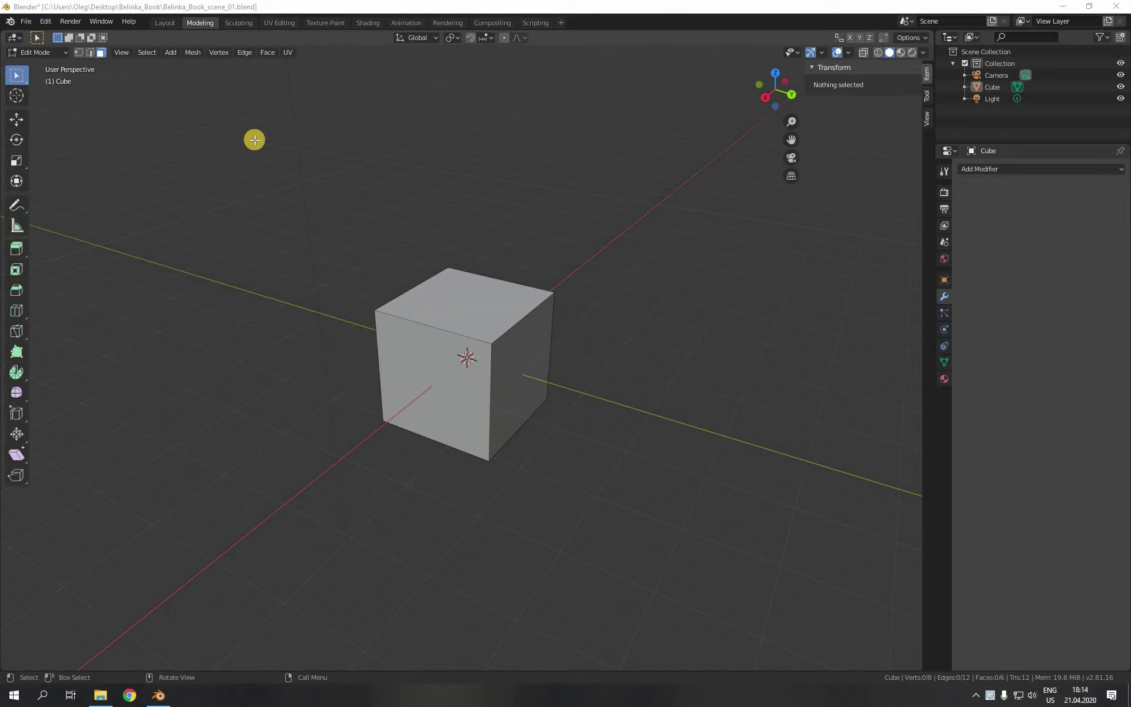
Step: In the Layout workspace, select the cube and show its transform values in the viewport sidebar
click(165, 26)
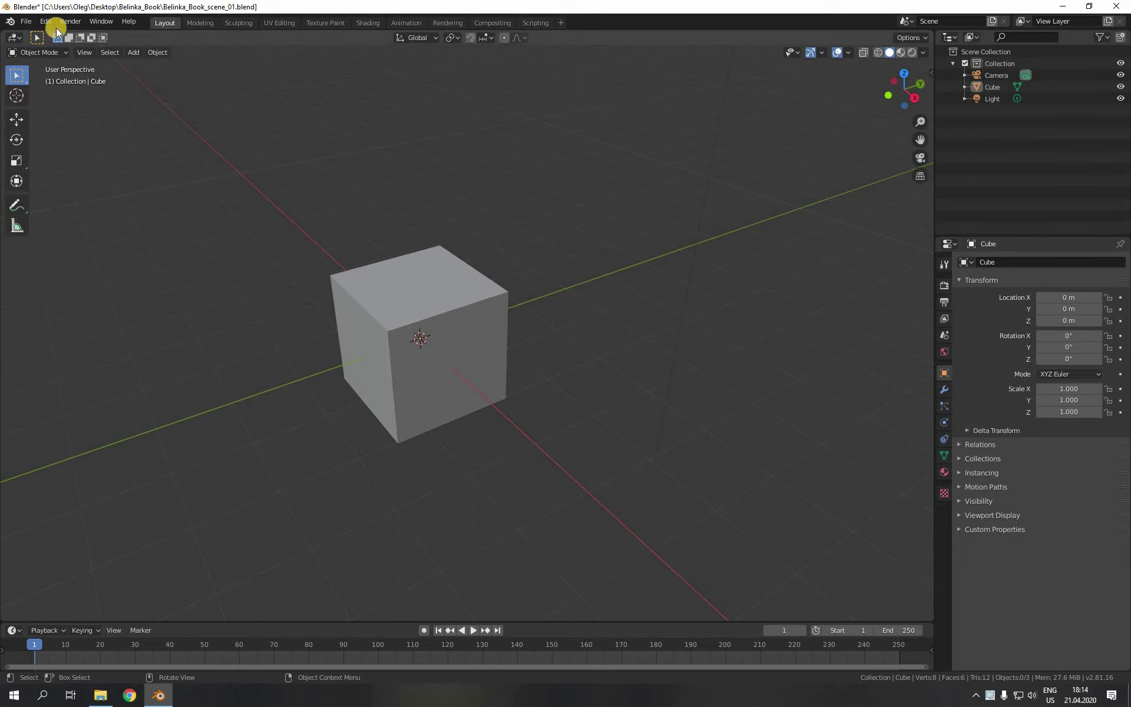
click(421, 287)
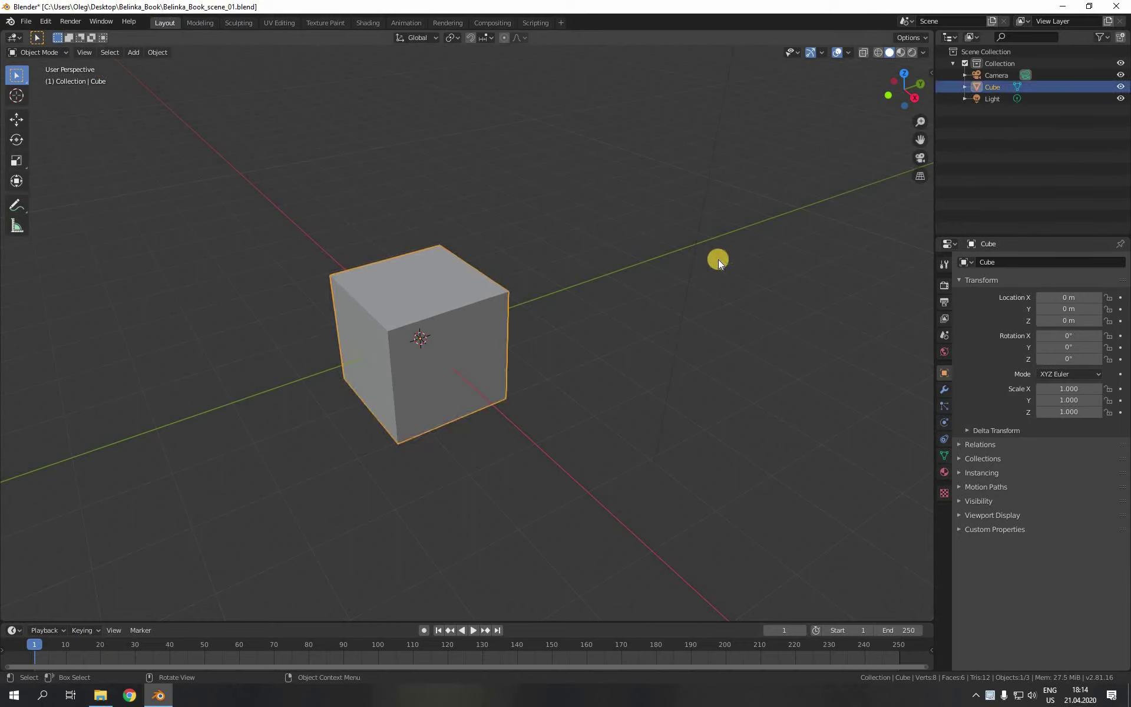
key(n)
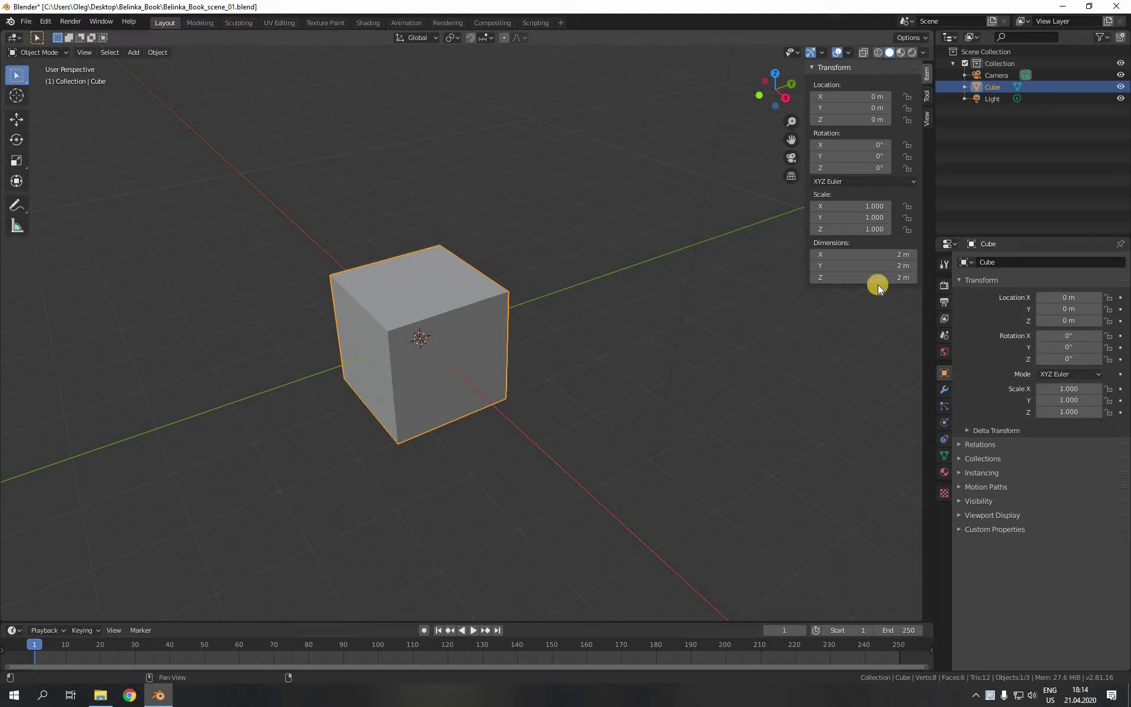
Step: Set the cube's dimensions to 2.2 m in X, 0.4 m in Y and 2.9 m in Z
click(901, 255)
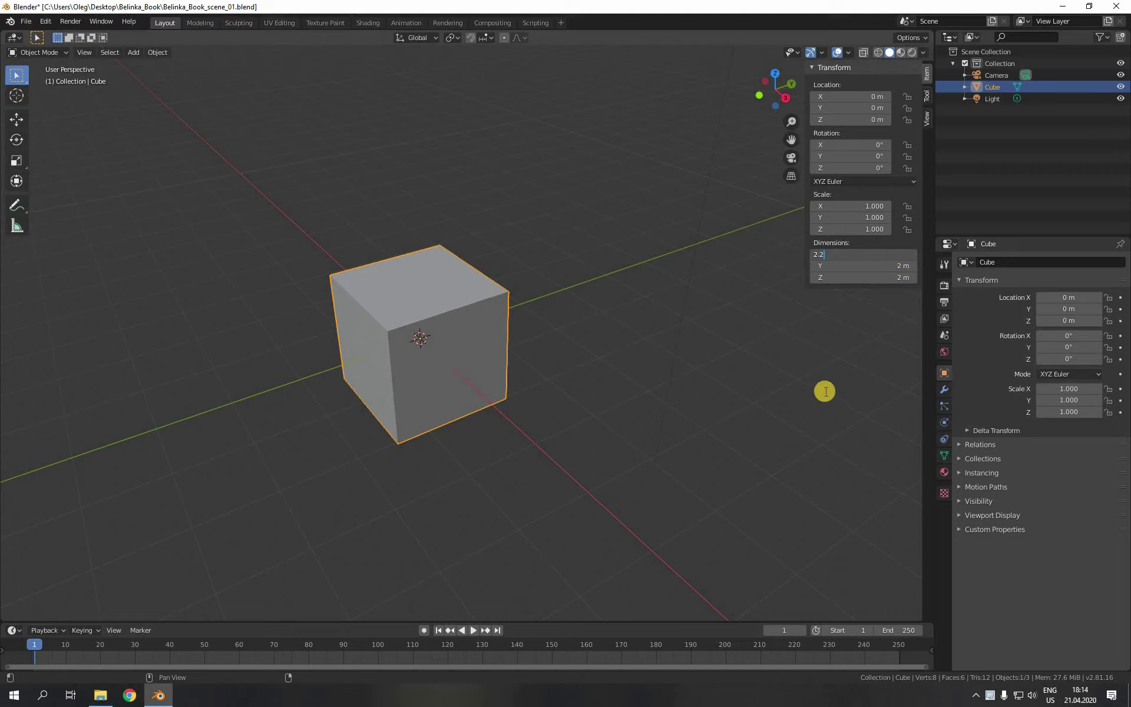
text(2.2)
key(Return)
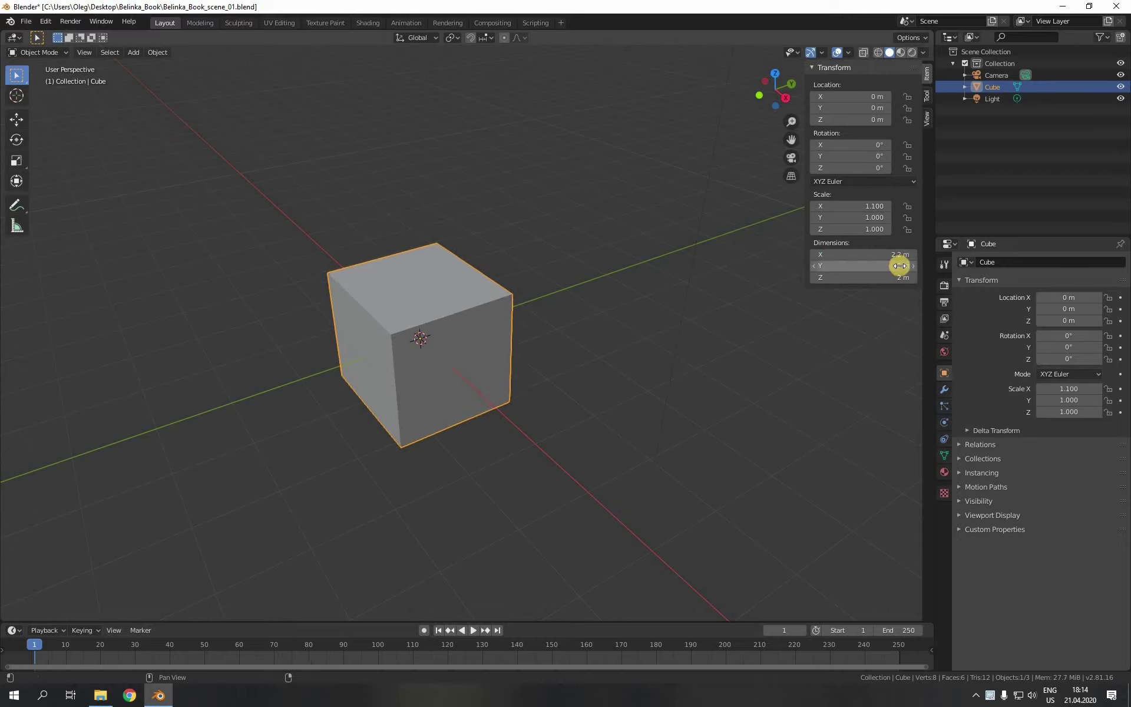
click(900, 265)
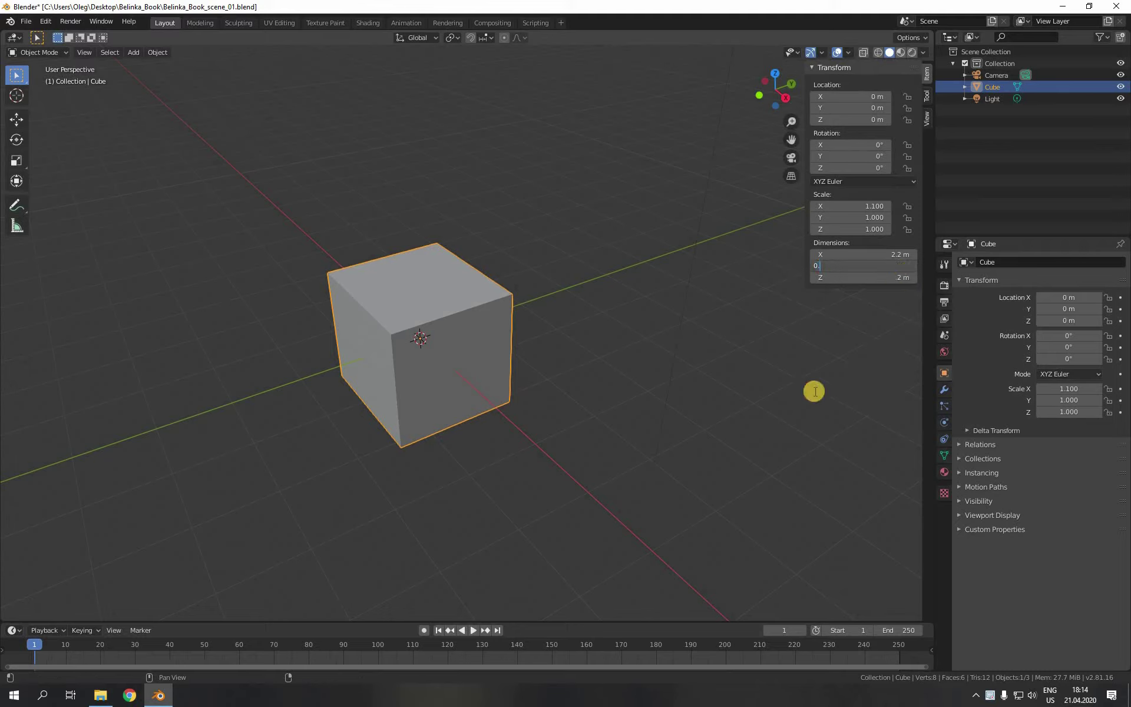
text(0.4)
key(Return)
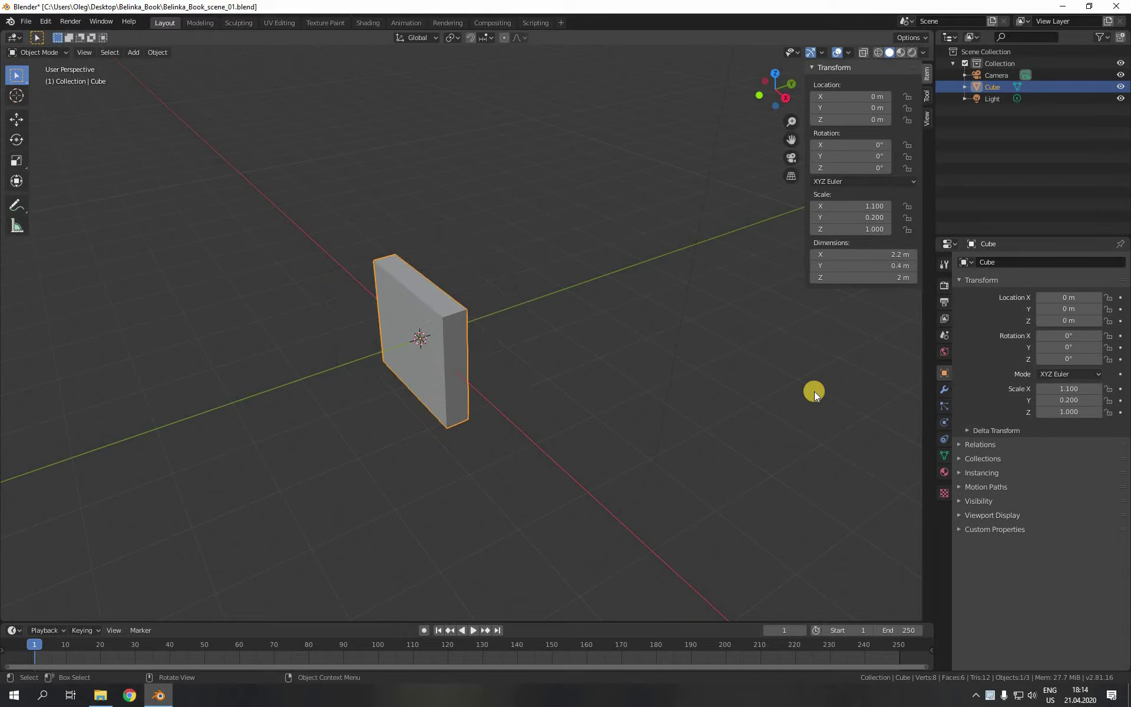
click(895, 276)
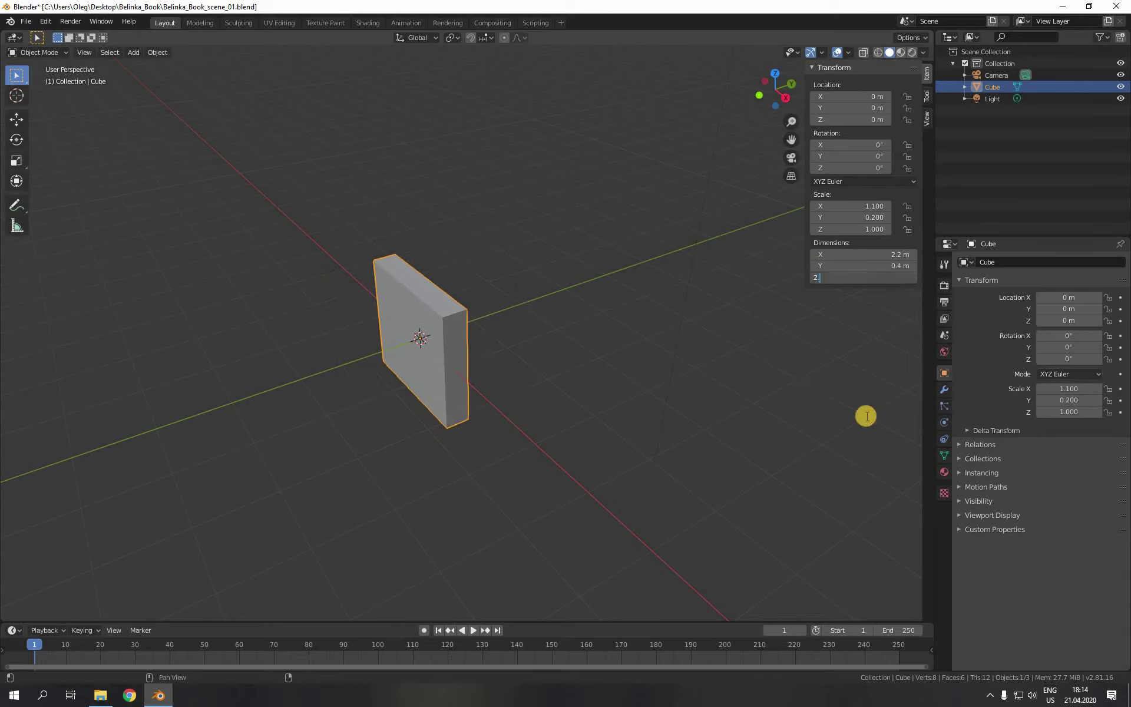
key(Return)
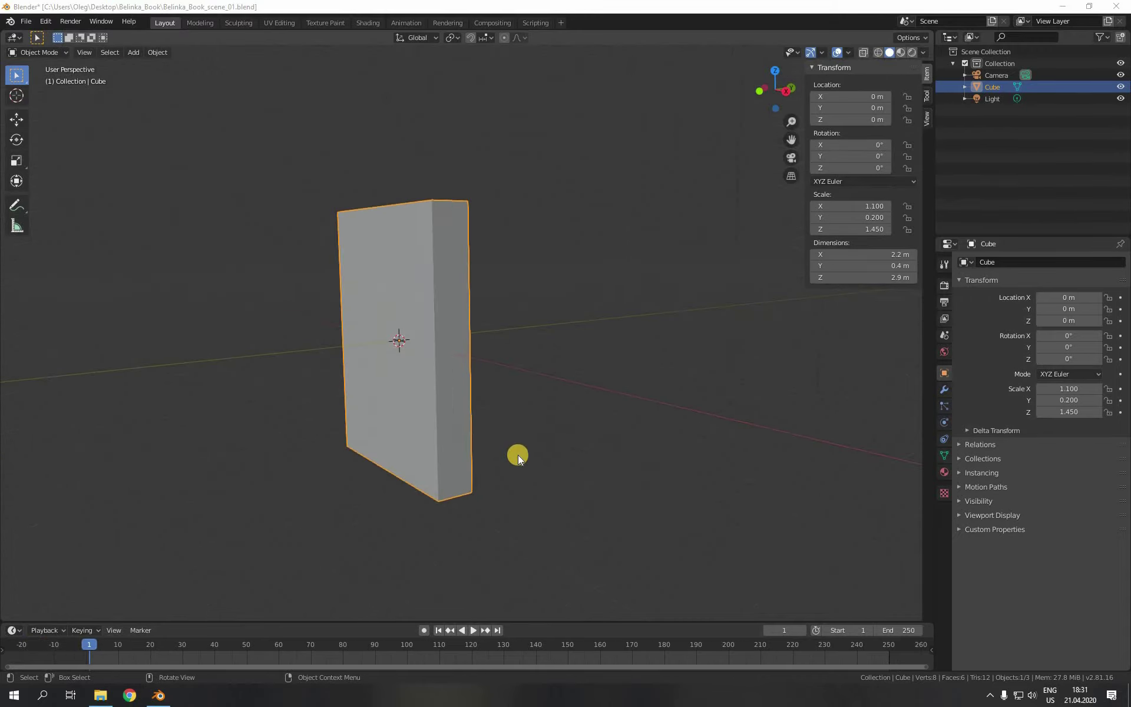
middle_drag(518, 455, 548, 470)
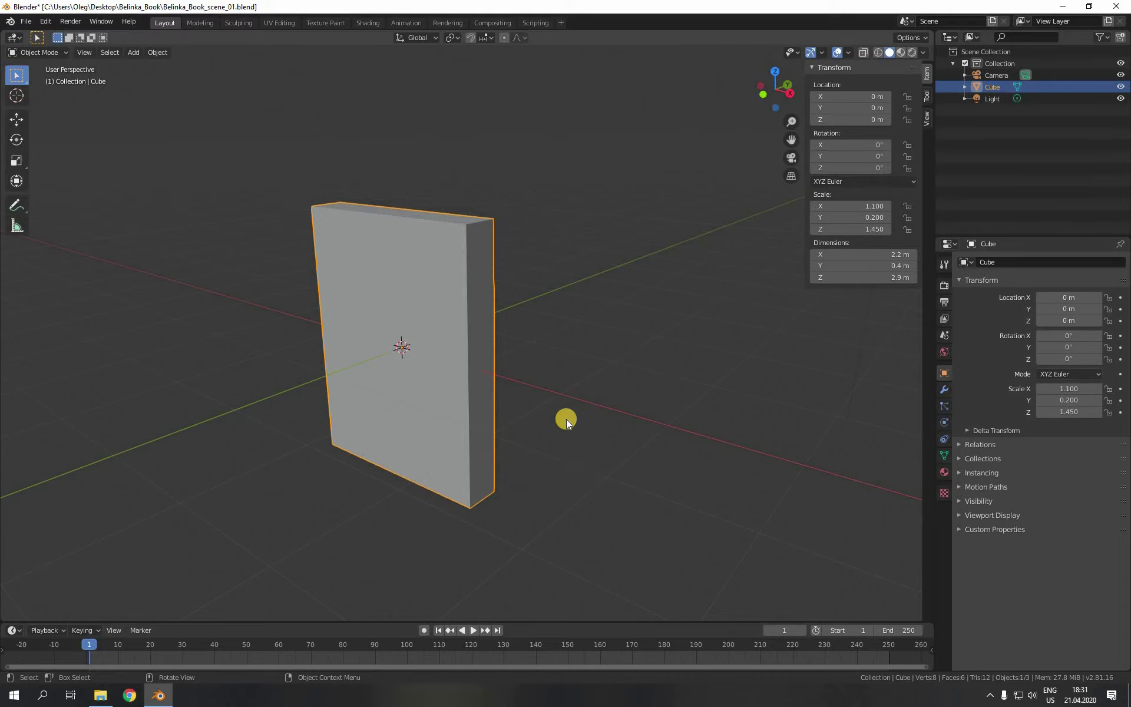
Step: In the Modeling workspace, add a loop cut splitting the block's thickness and slide it by 0.75 towards the back cover
click(202, 22)
middle_drag(722, 359, 709, 373)
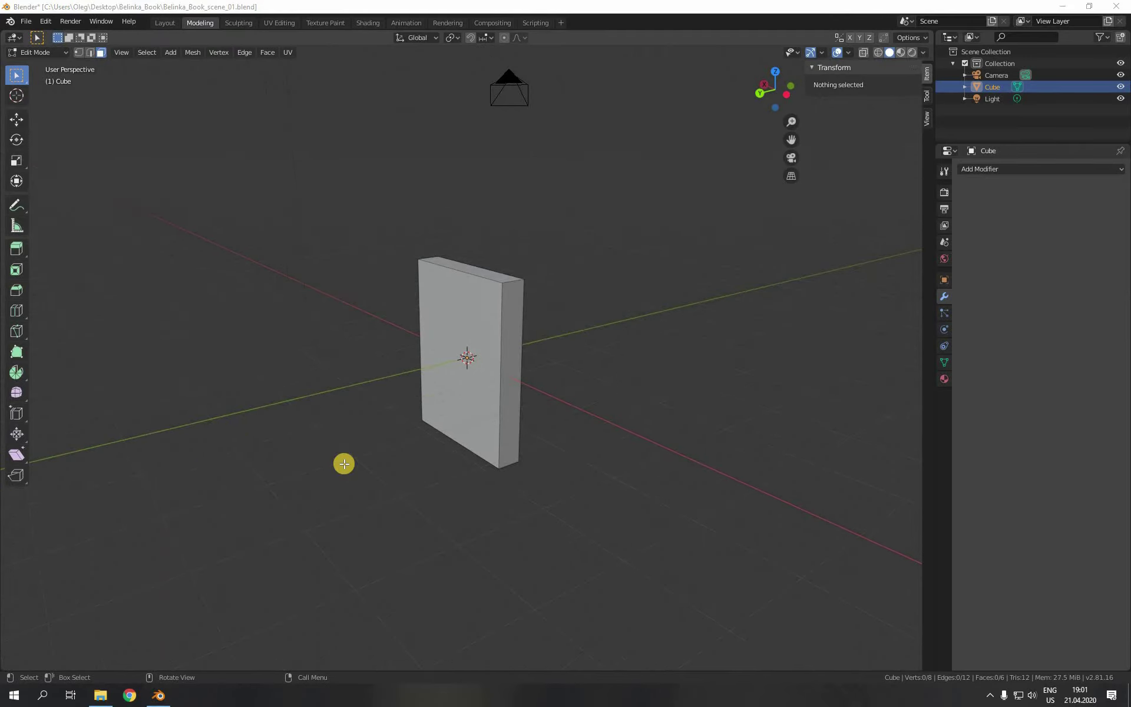
scroll(526, 339, up, 5)
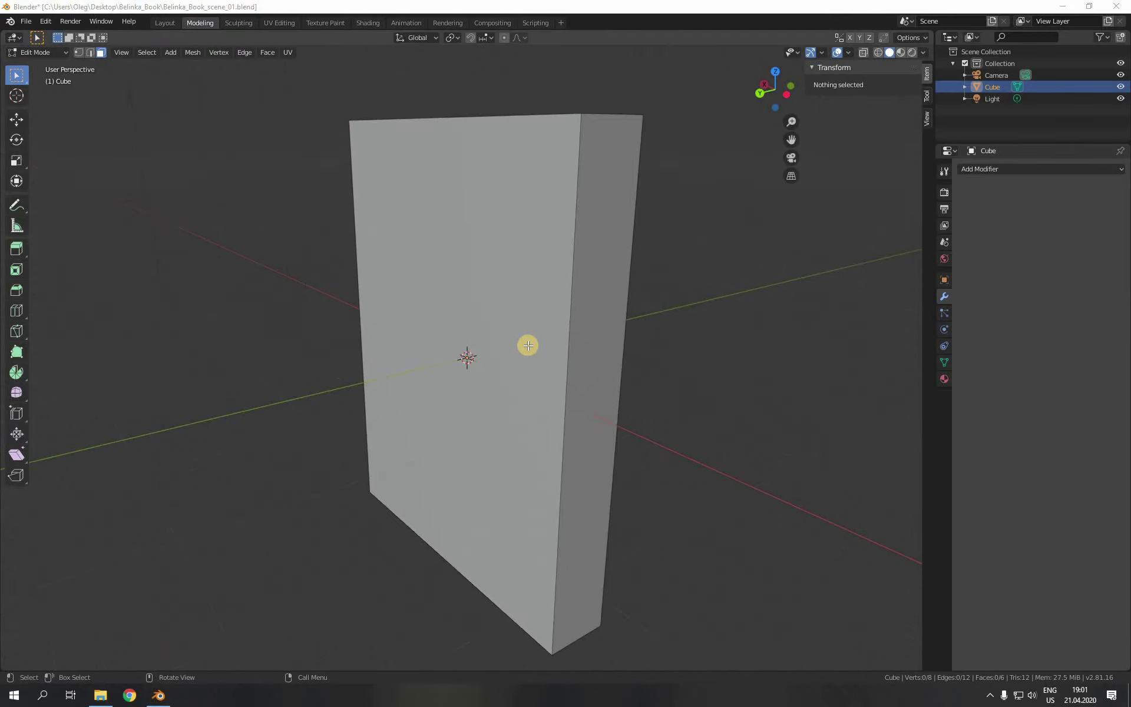
middle_drag(570, 262, 560, 306)
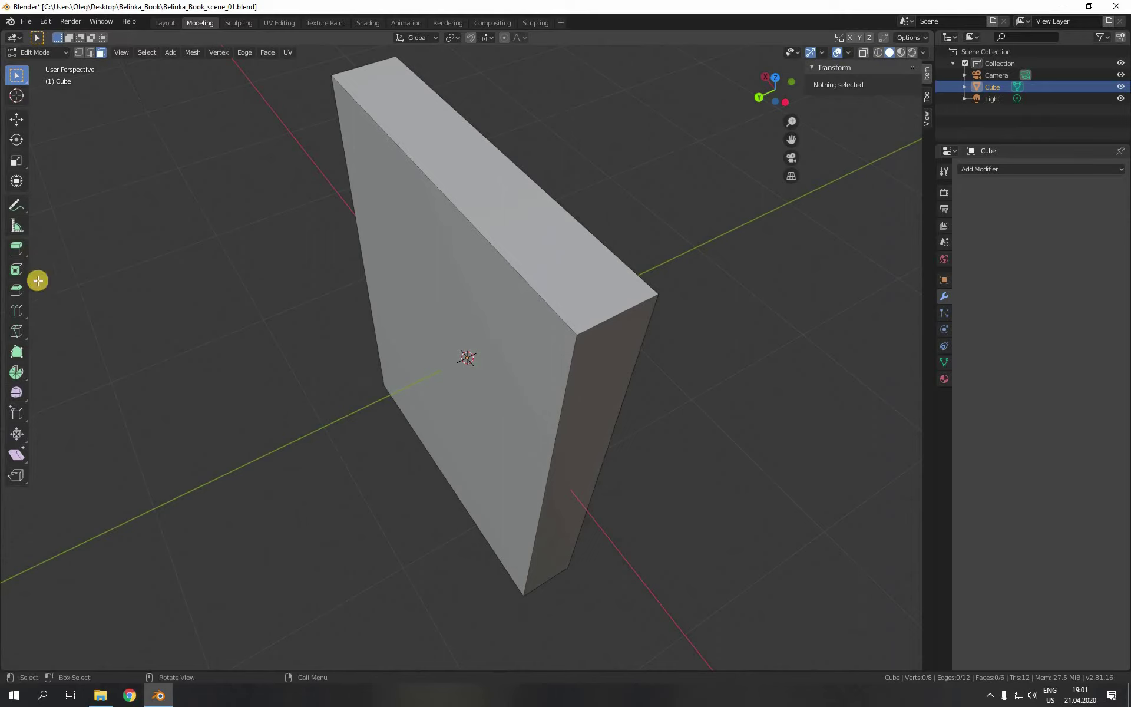
click(18, 312)
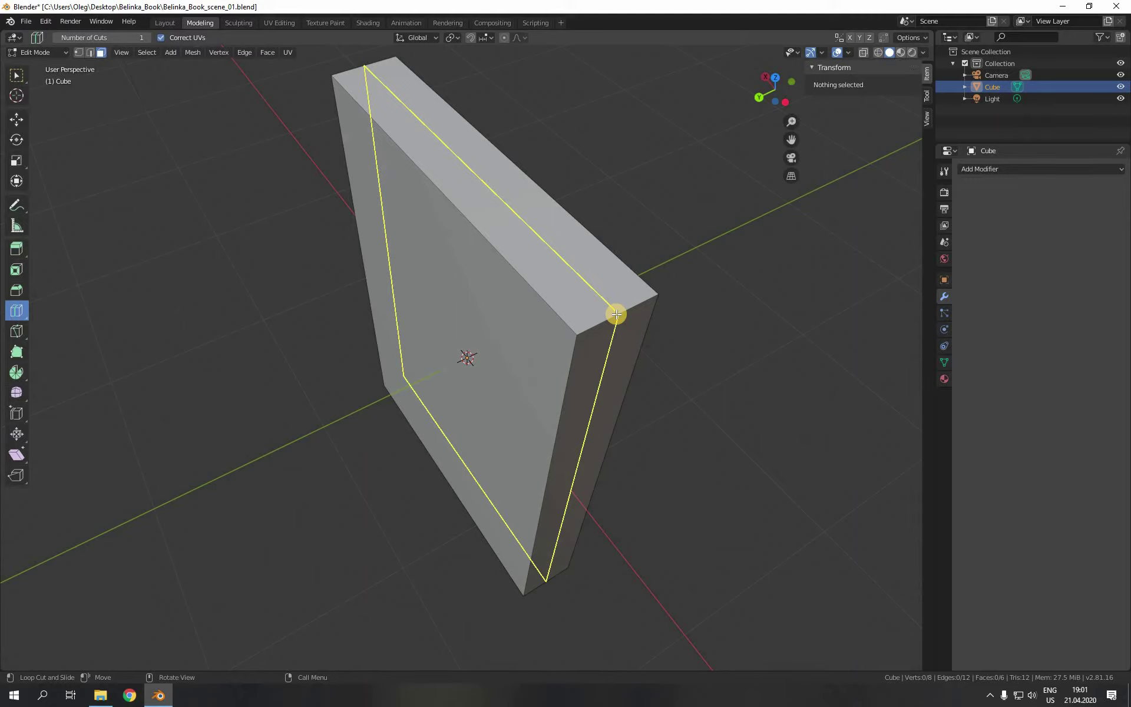
drag(616, 315, 648, 307)
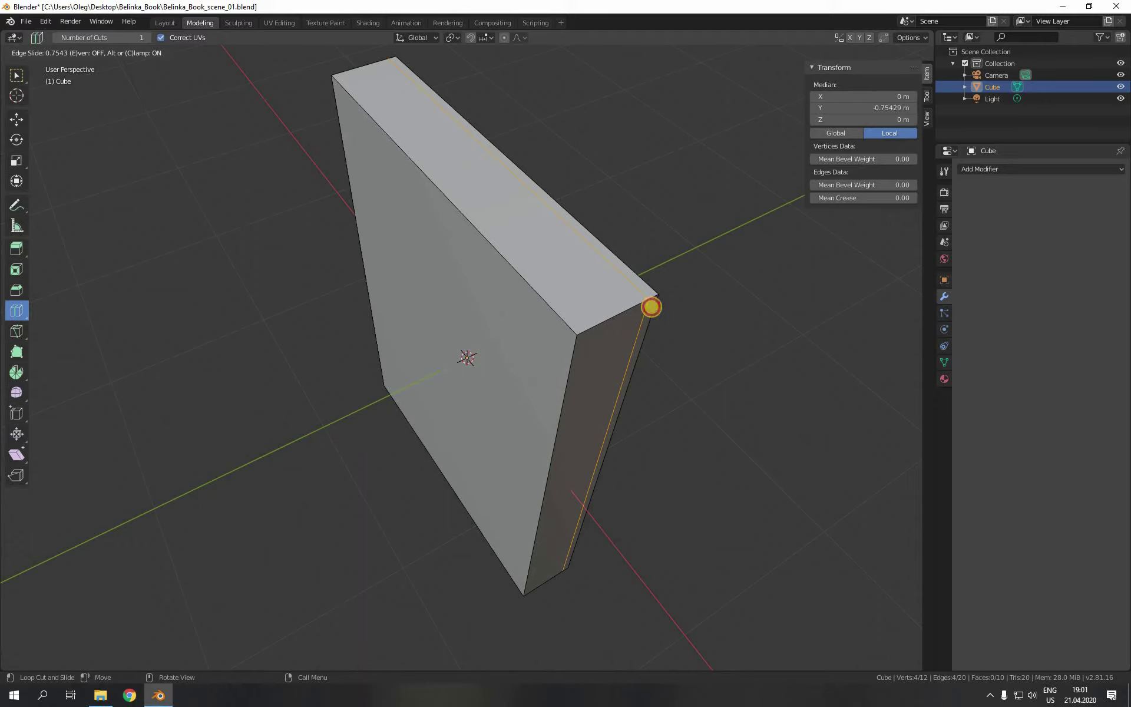
text(0.7)
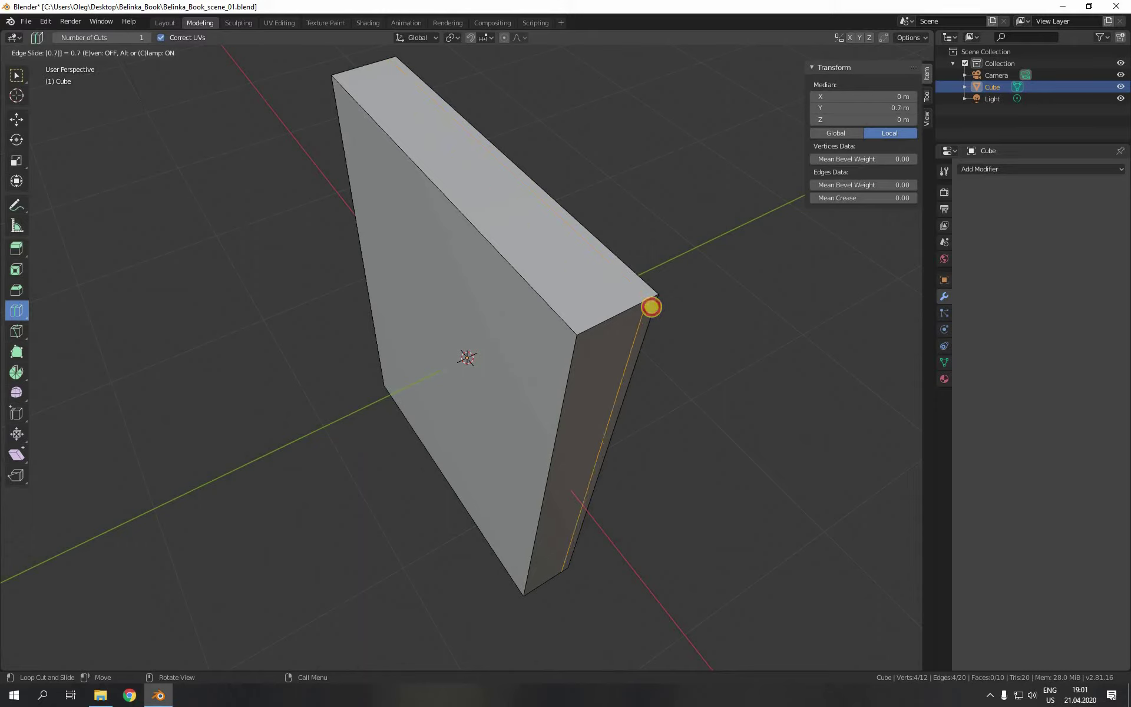
text(5)
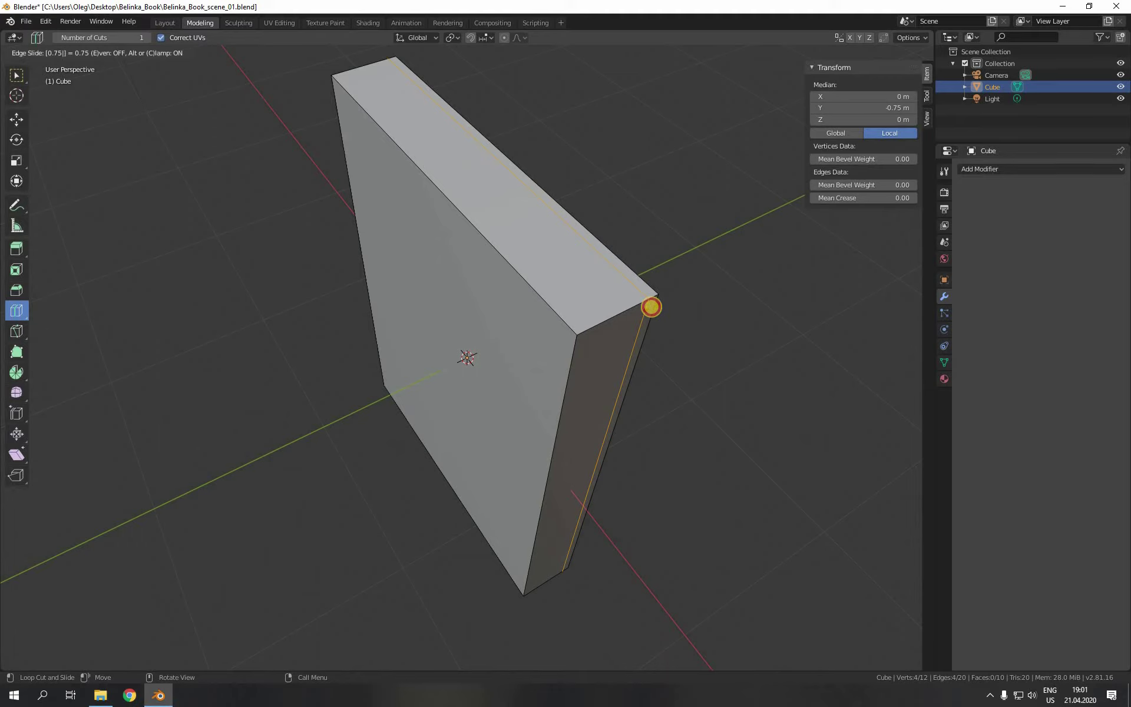
key(Return)
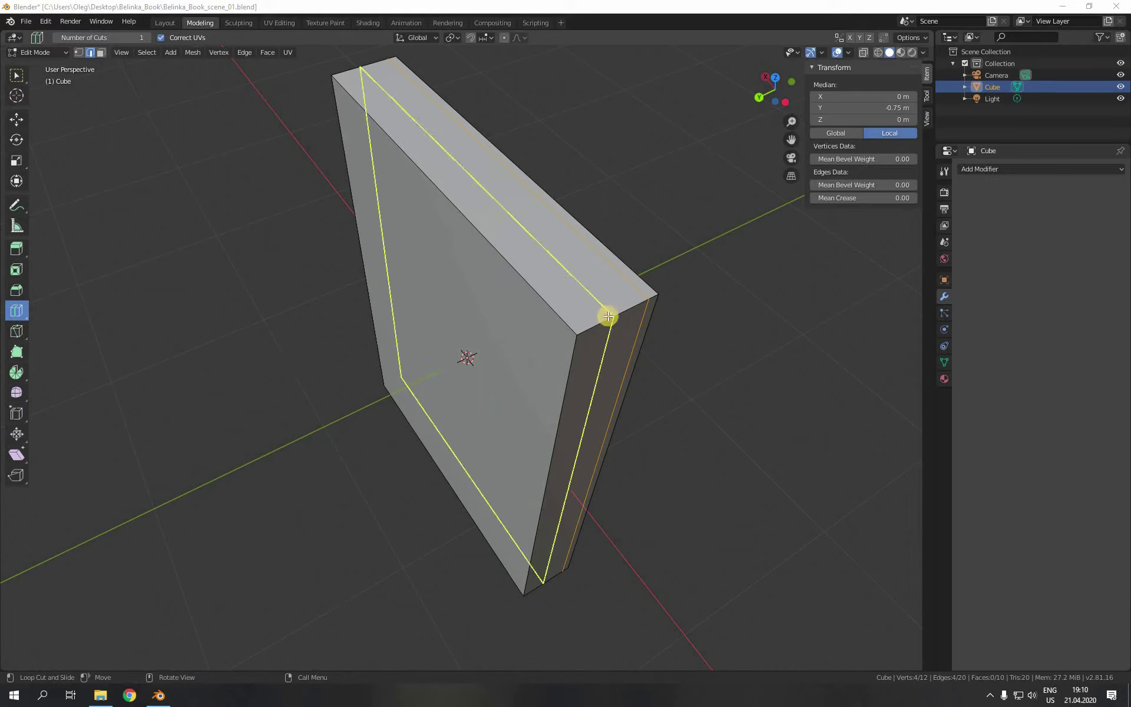
Step: Add a second loop cut through the block's thickness and slide it by -0.75 towards the front cover
drag(616, 319, 590, 336)
click(589, 335)
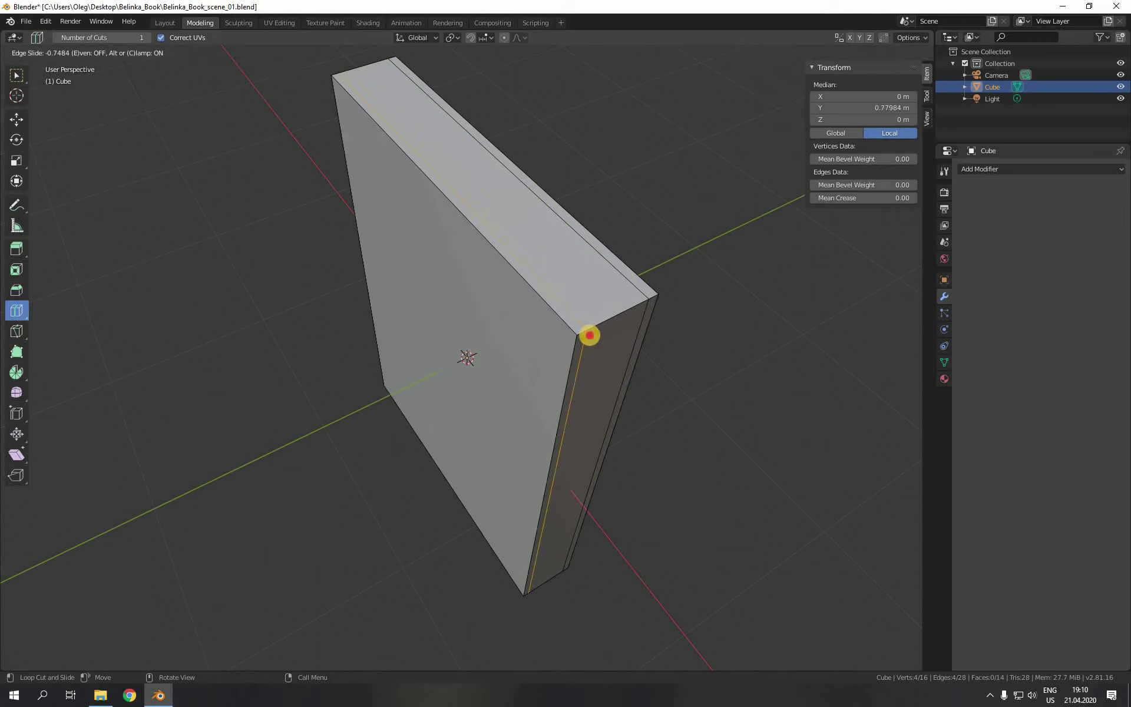
key(minus)
key(0)
click(590, 336)
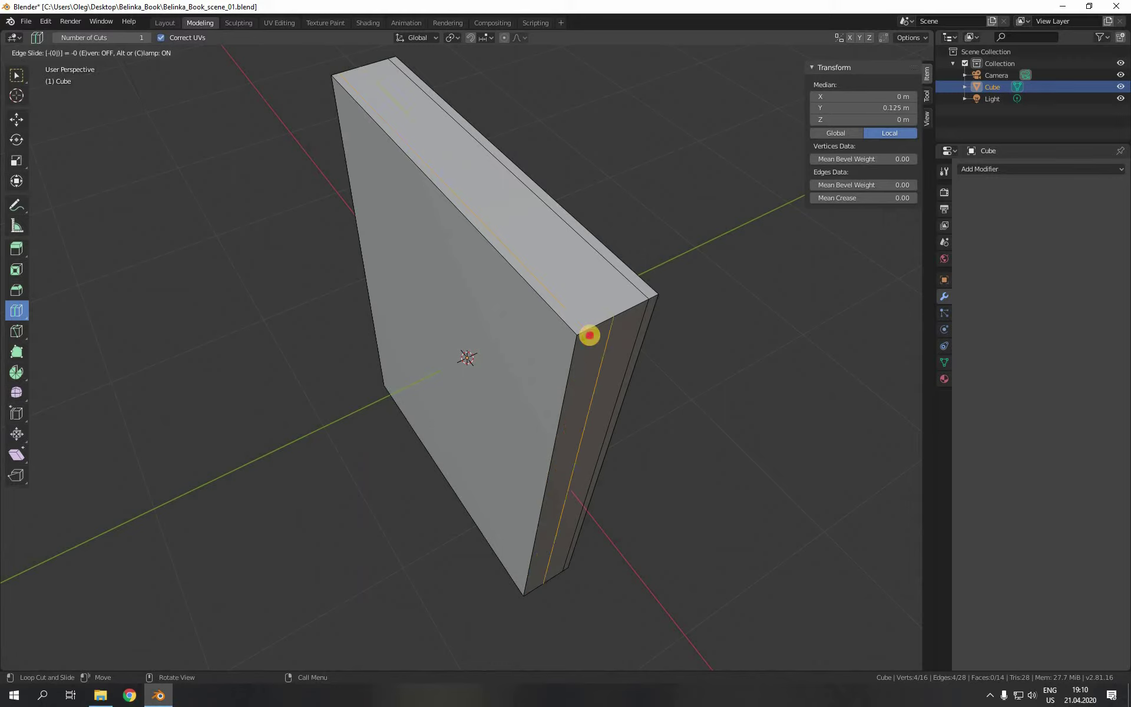
text(.75)
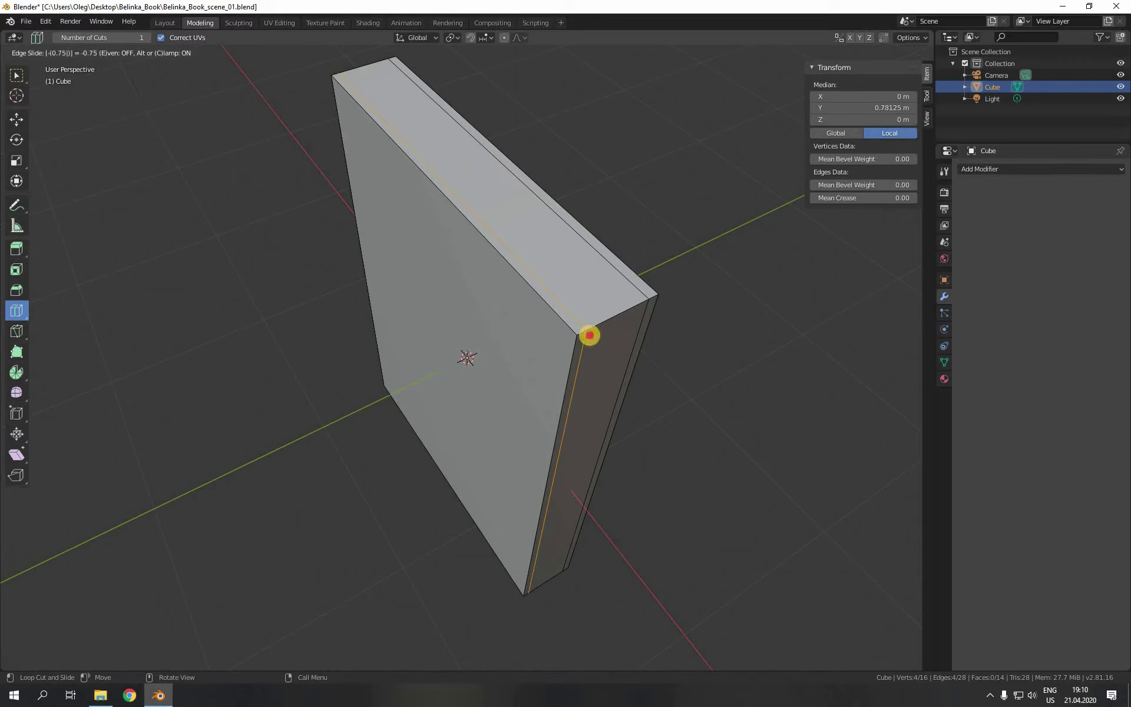
click(590, 335)
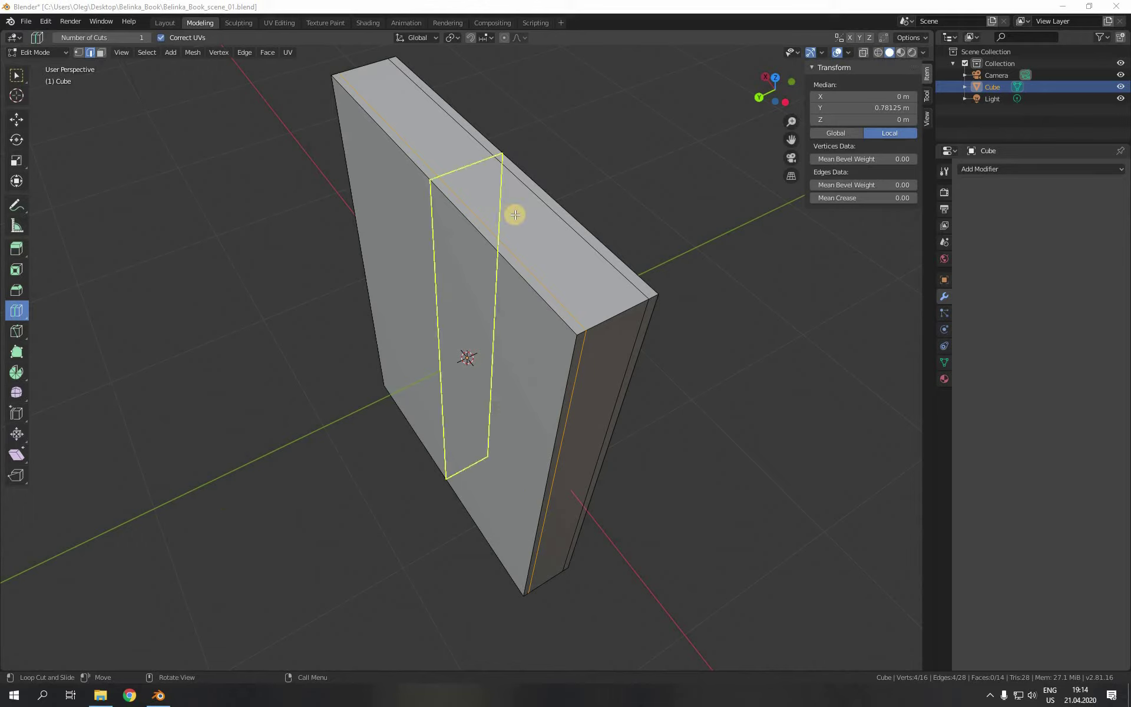
Step: Add a loop cut across the block's width and slide it by 0.95 towards the narrow side on the negative X end
drag(514, 214, 616, 353)
text(0.9)
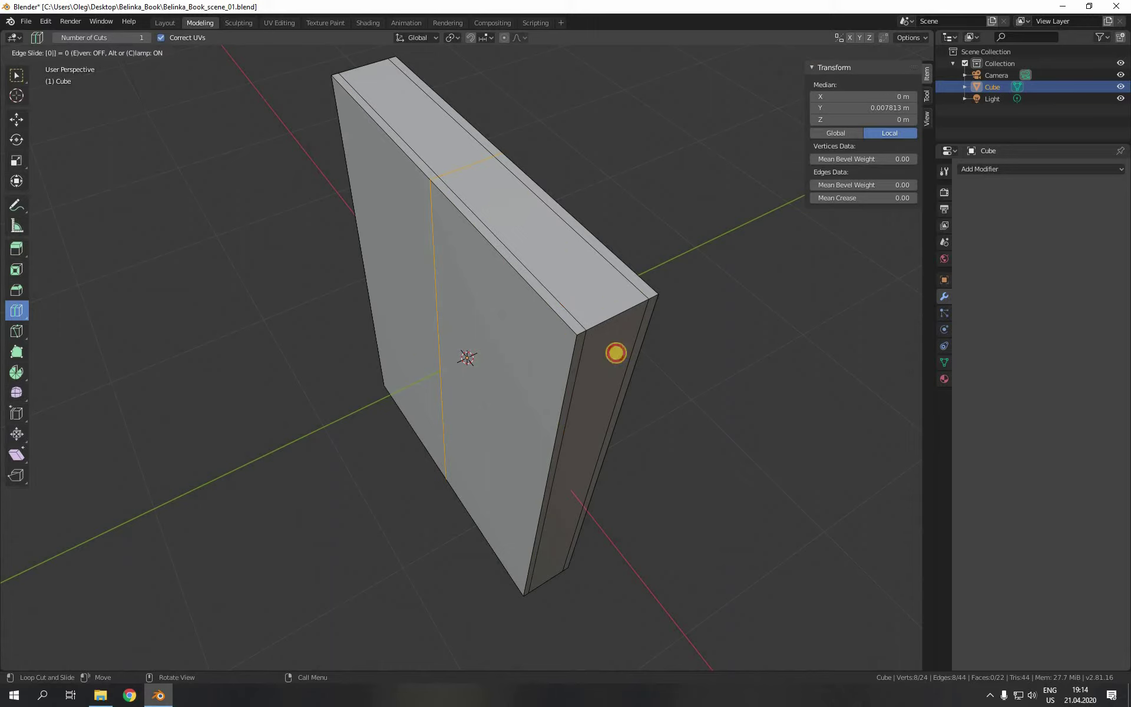
text(5)
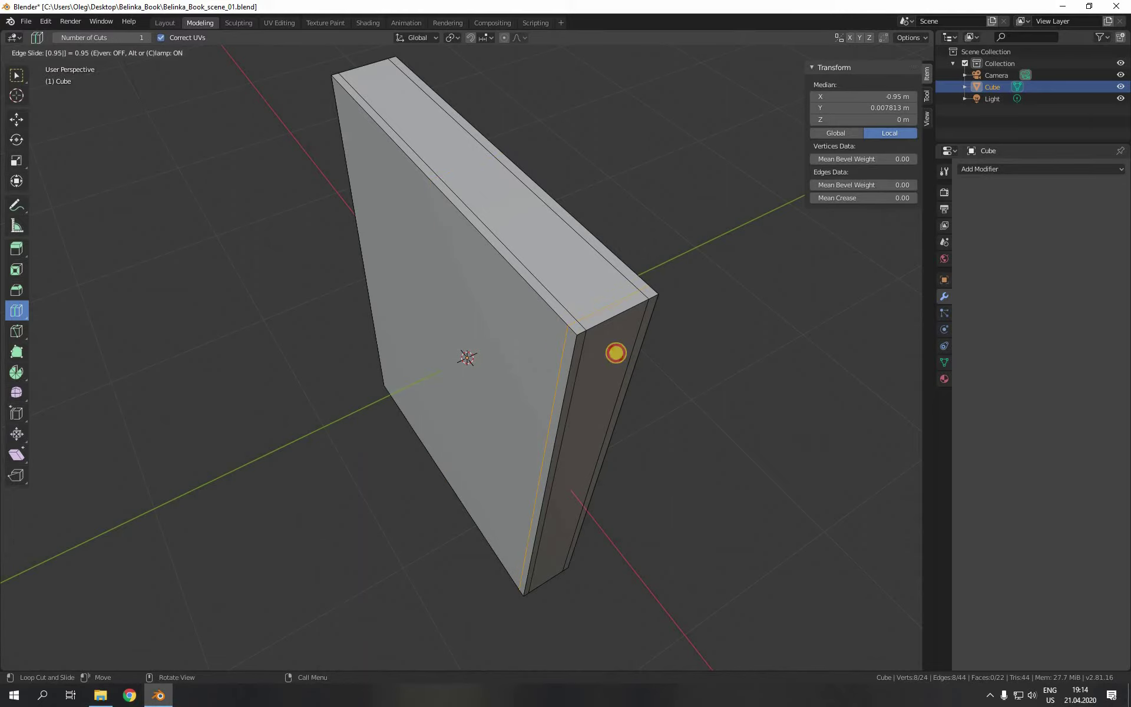
key(Return)
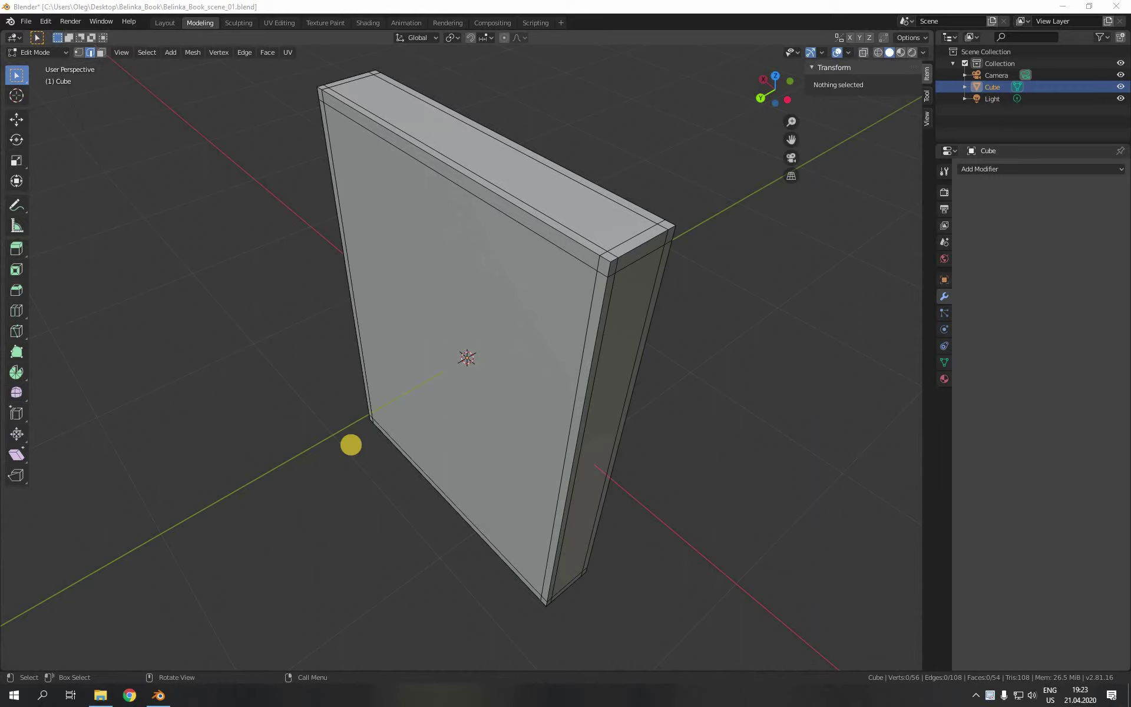
Step: In face selection mode, select the large inner top face and the adjoining end strip, and extrude both downward to a local Z of about 0.95 m
middle_drag(351, 445, 361, 443)
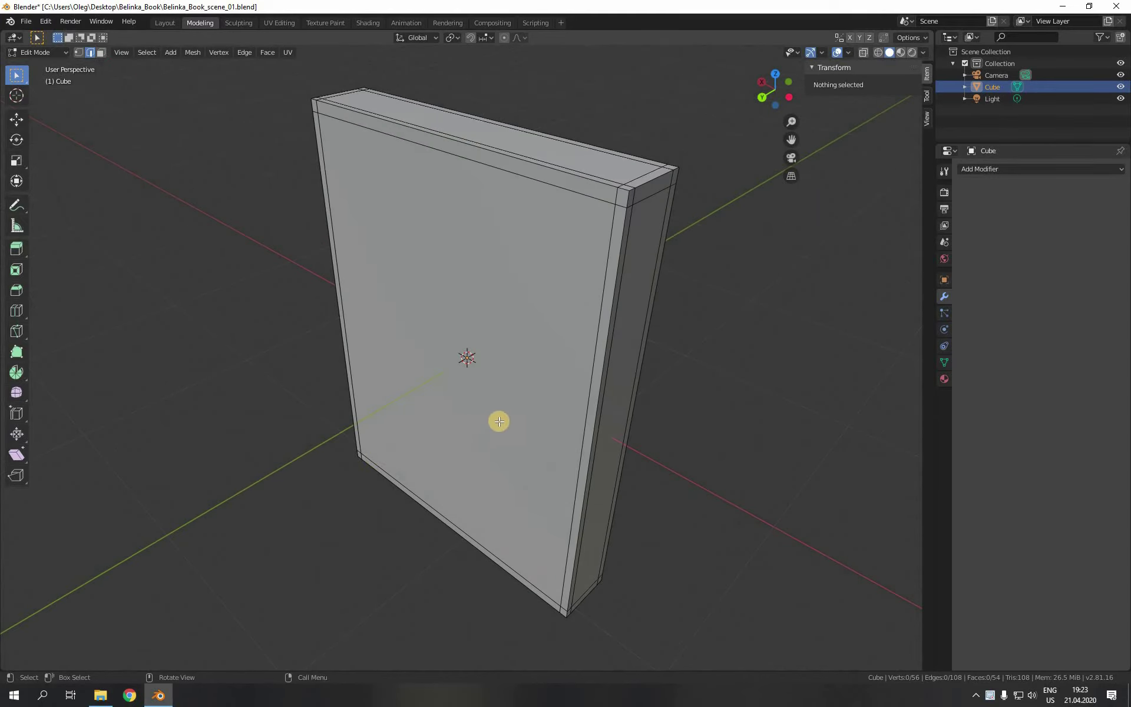
mouse_move(497, 419)
middle_down()
mouse_move(472, 424)
mouse_move(482, 442)
mouse_move(477, 426)
middle_up()
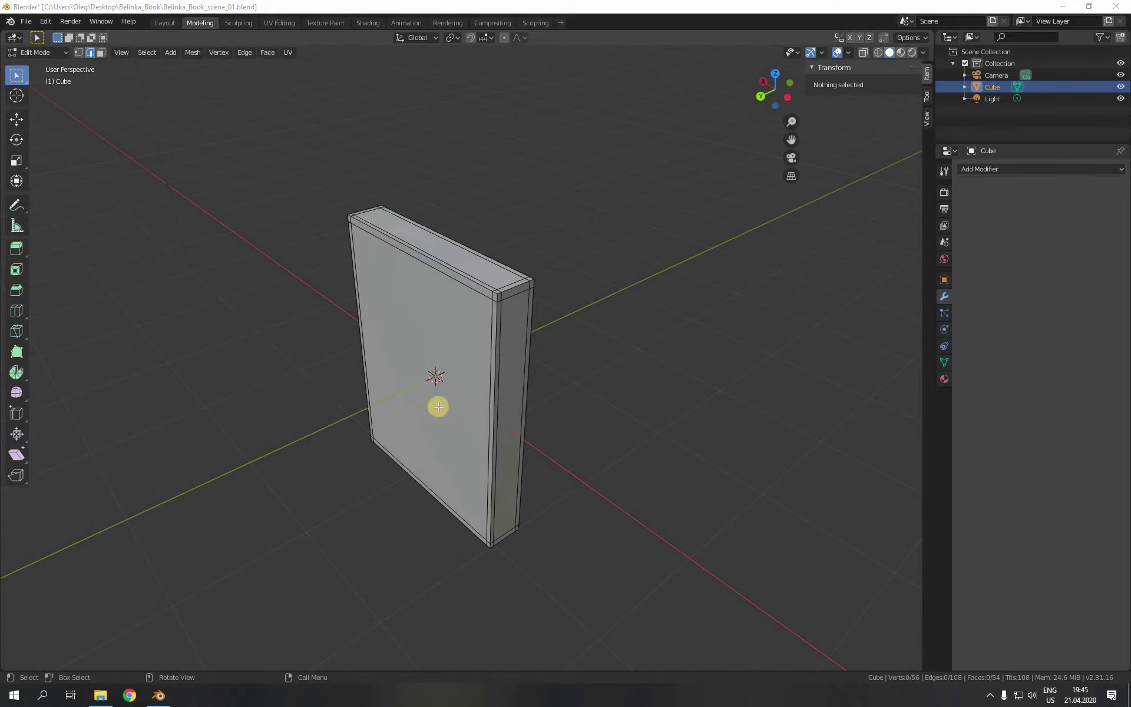
click(102, 53)
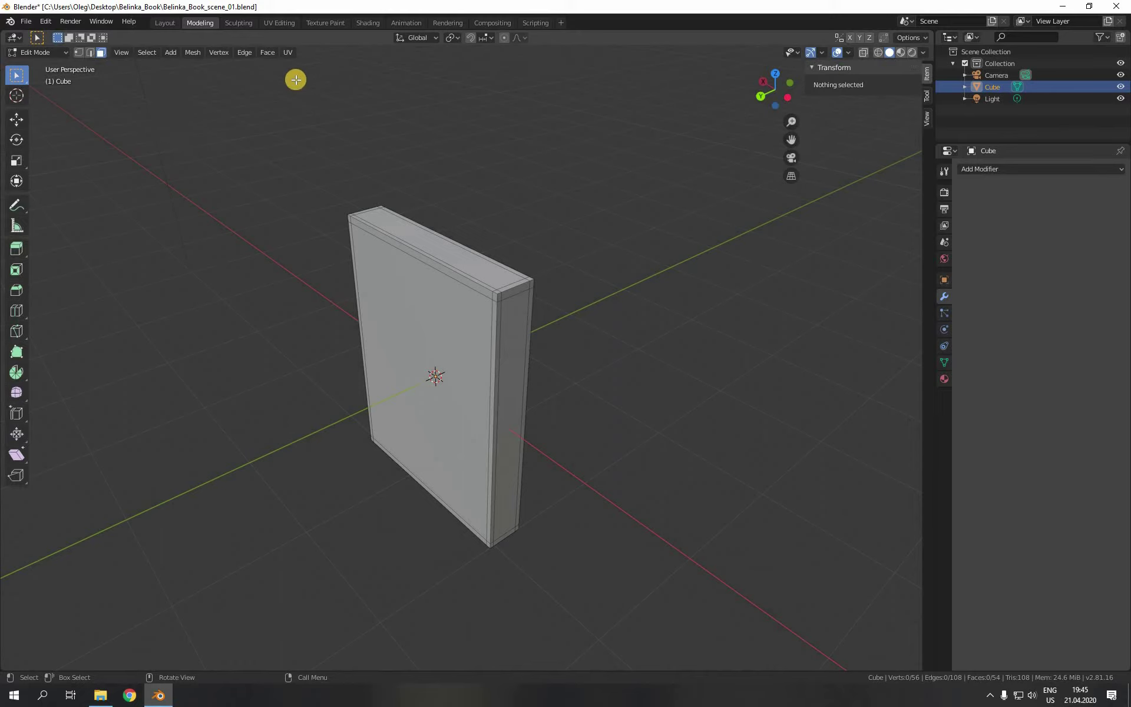
scroll(523, 232, up, 3)
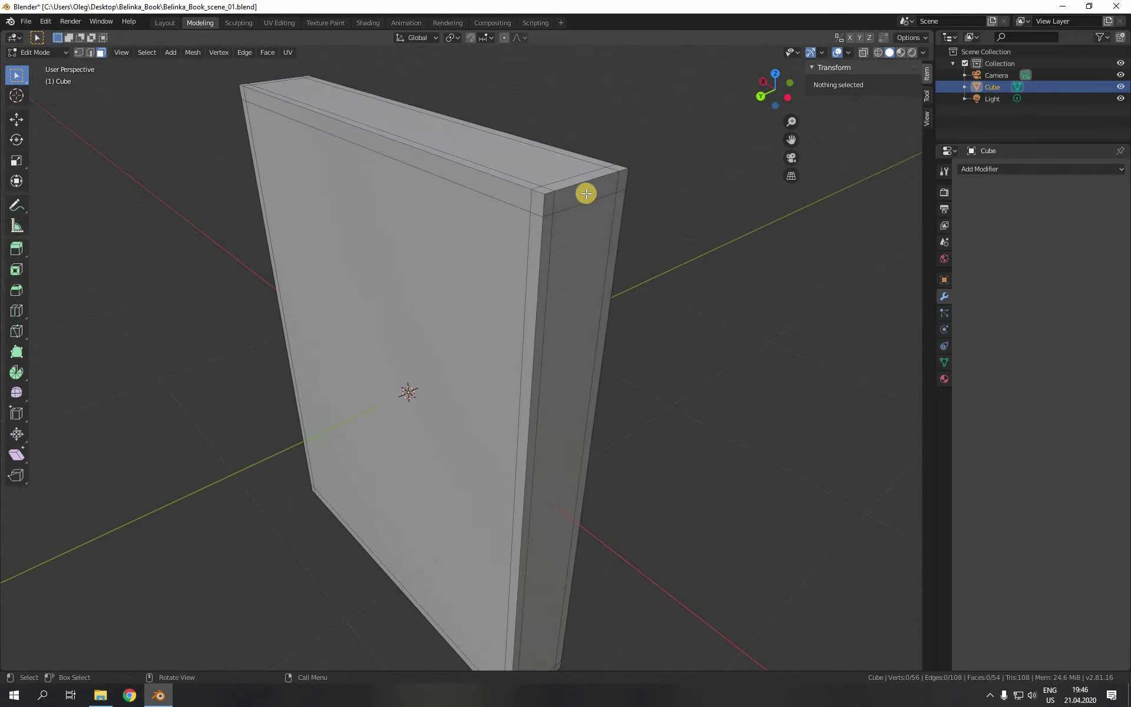
scroll(584, 230, down, 3)
scroll(581, 194, up, 3)
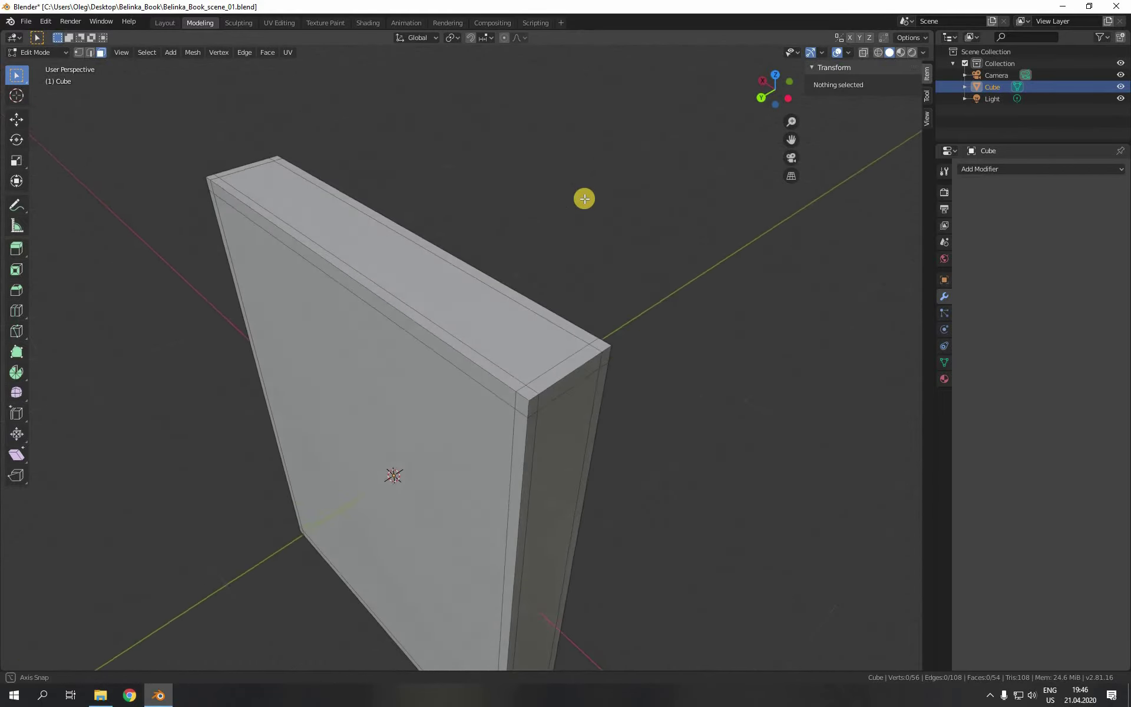
click(377, 248)
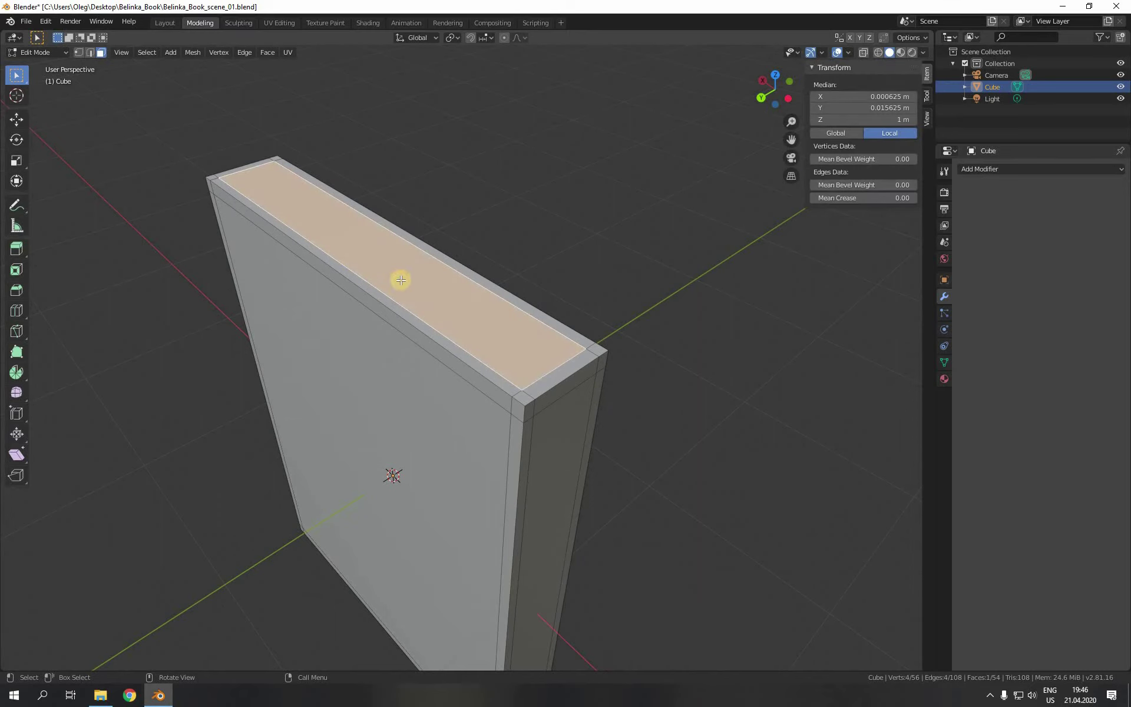
shift+click(553, 378)
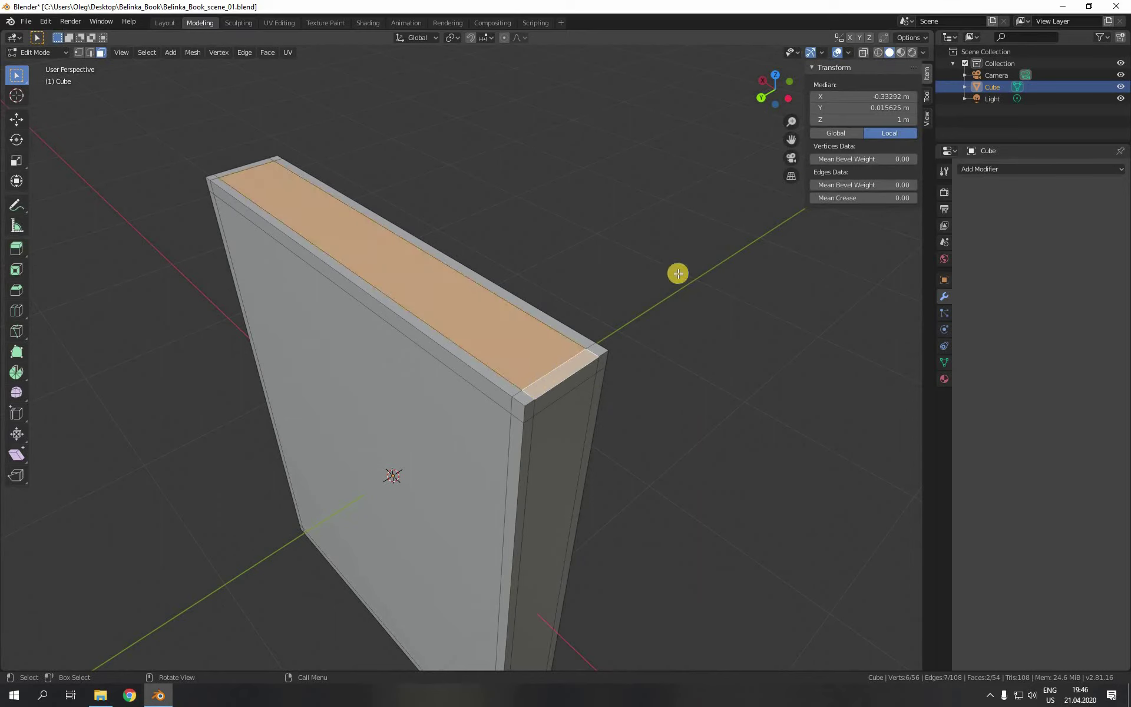
click(16, 250)
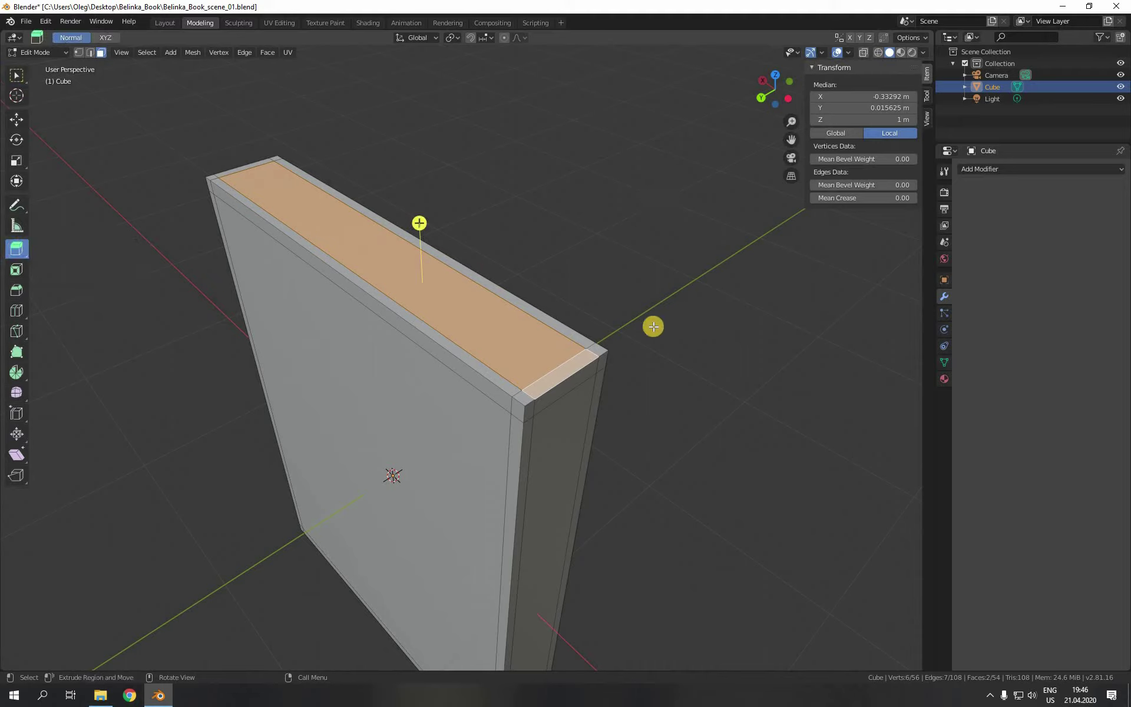
mouse_move(646, 336)
shift+middle_down()
mouse_move(642, 285)
mouse_move(632, 332)
shift+middle_up()
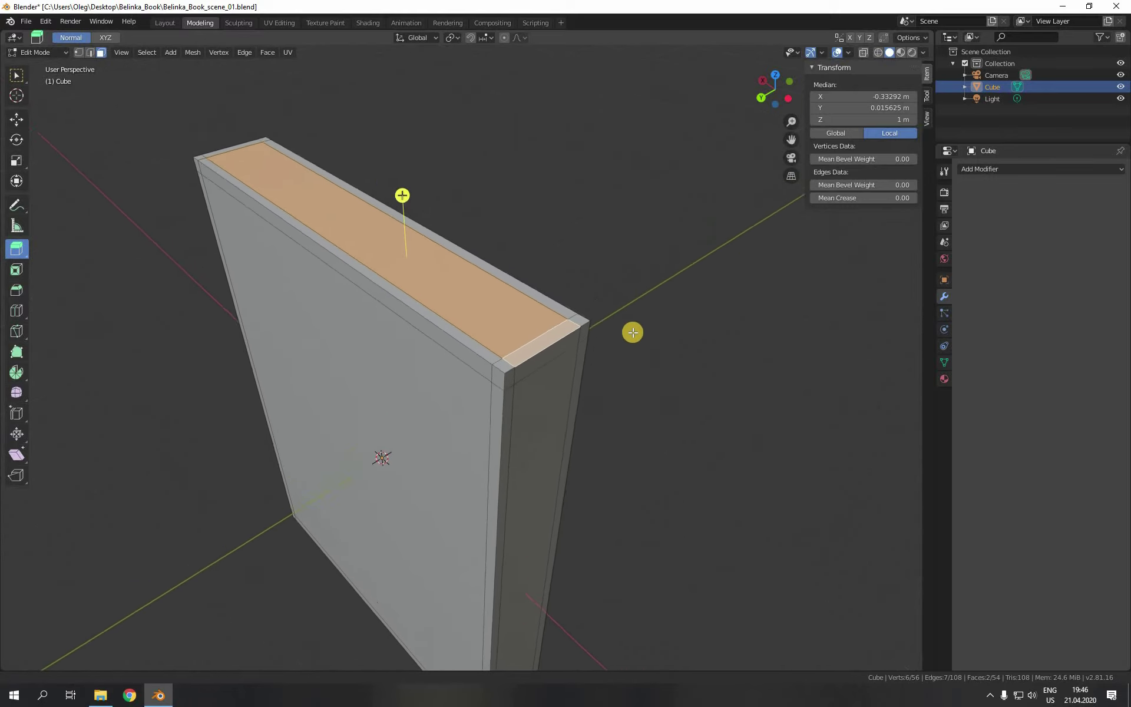
scroll(621, 321, up, 3)
scroll(735, 472, up, 1)
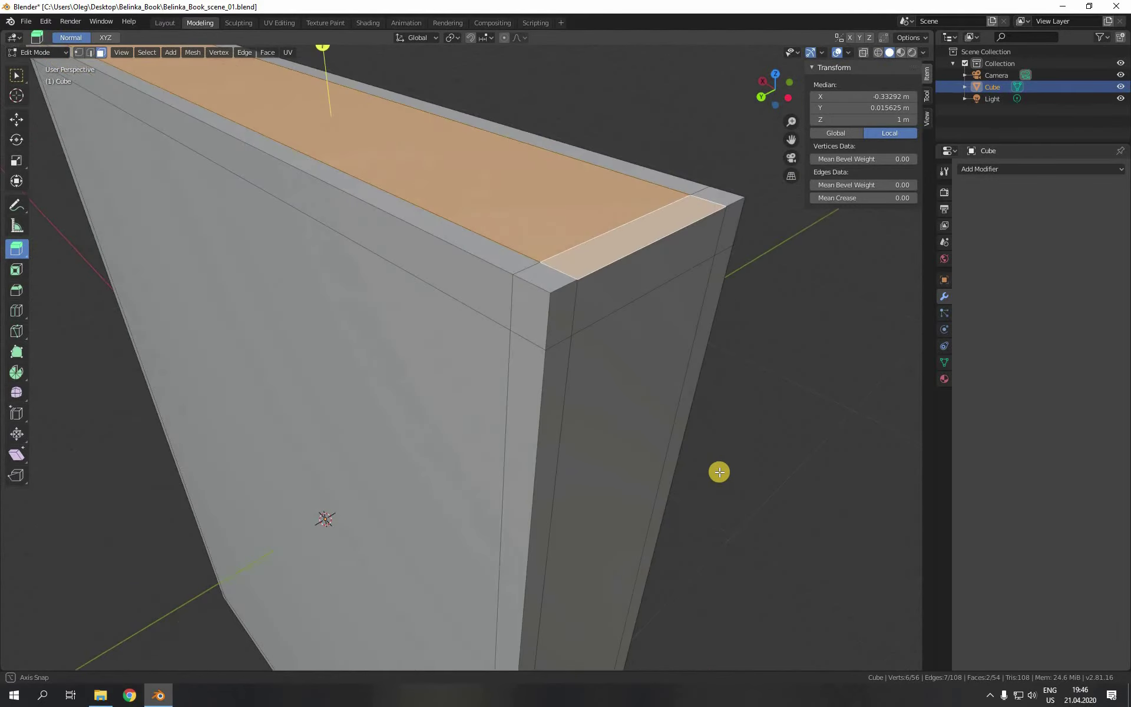
scroll(710, 476, down, 4)
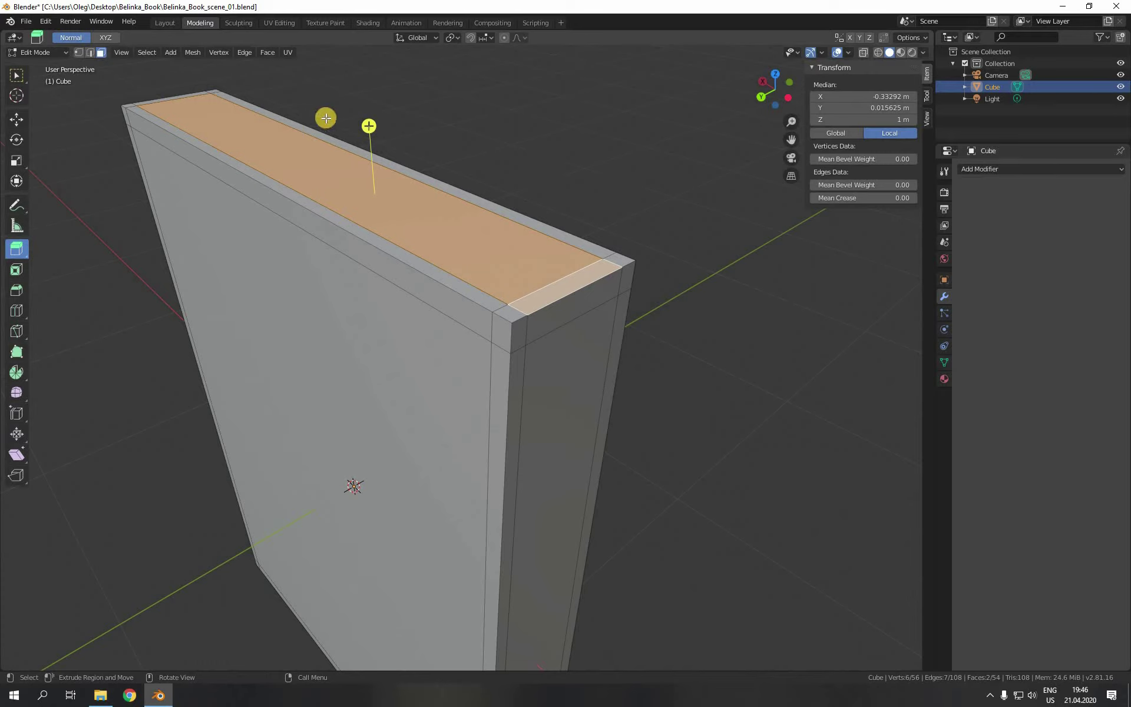
drag(368, 130, 371, 150)
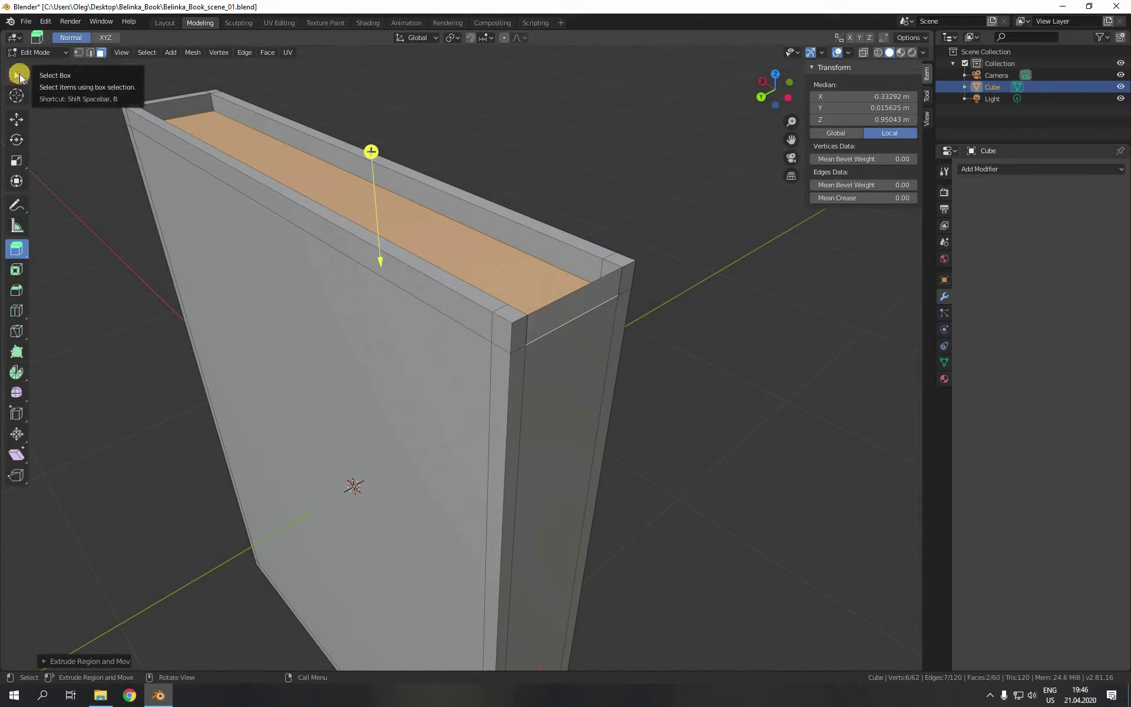
Step: Delete the two overlapping faces that close the end of the recess at the top of the narrow side
click(563, 307)
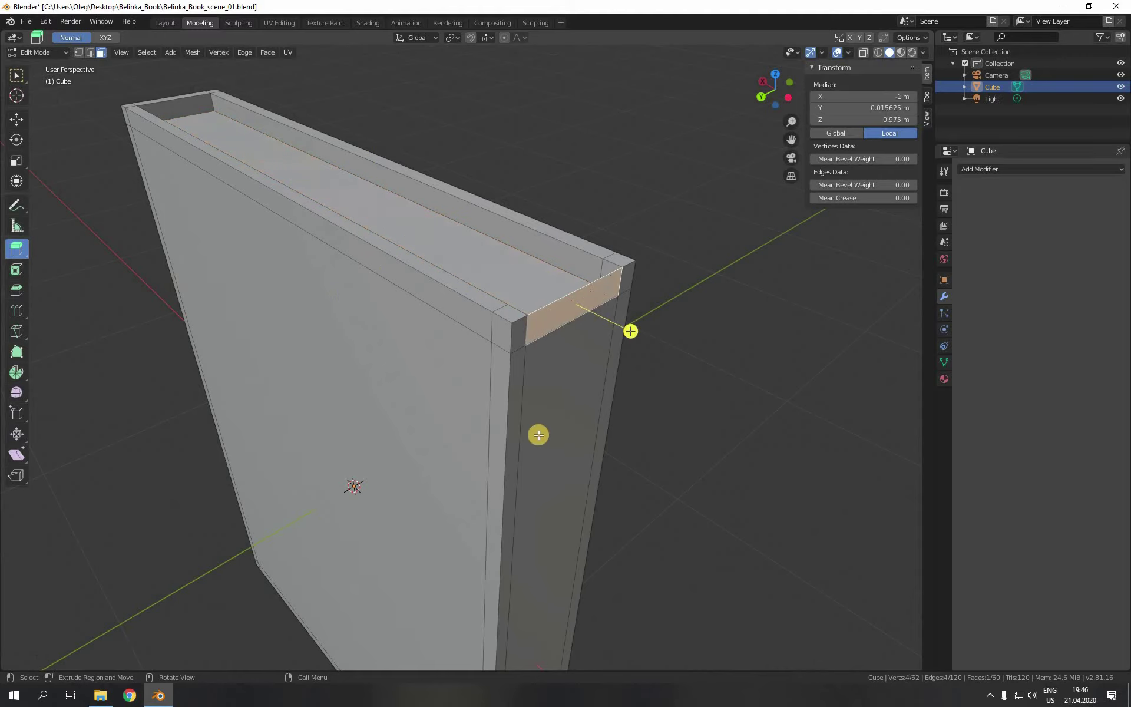
middle_drag(538, 434, 542, 434)
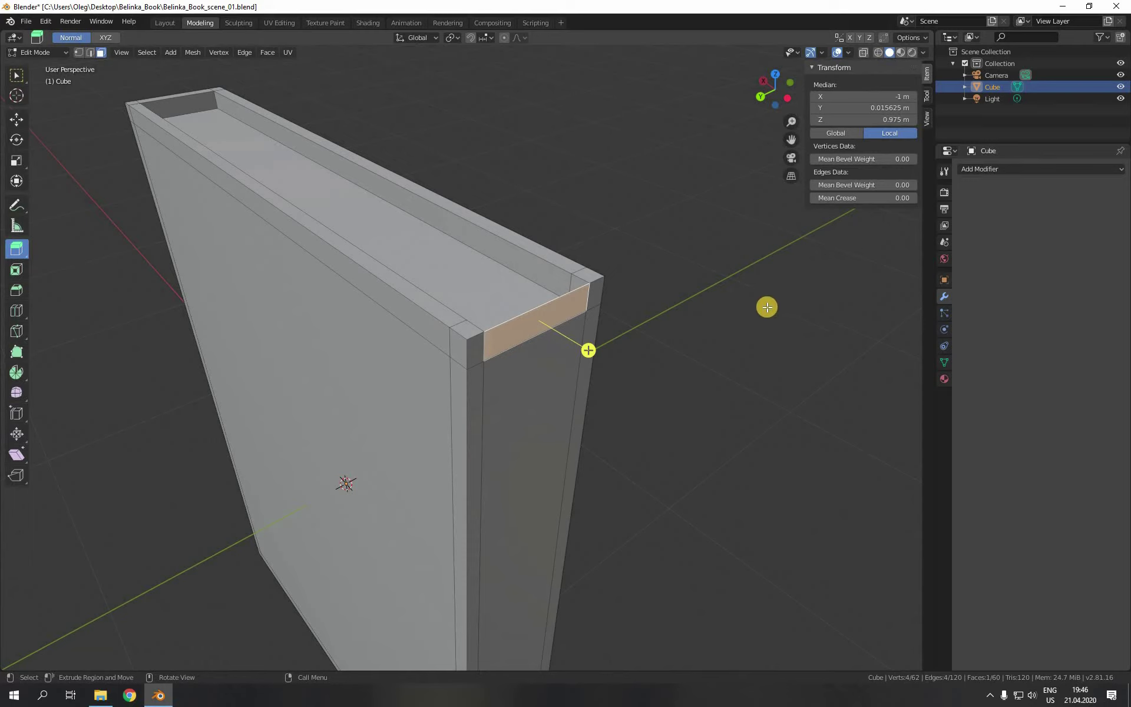
key(x)
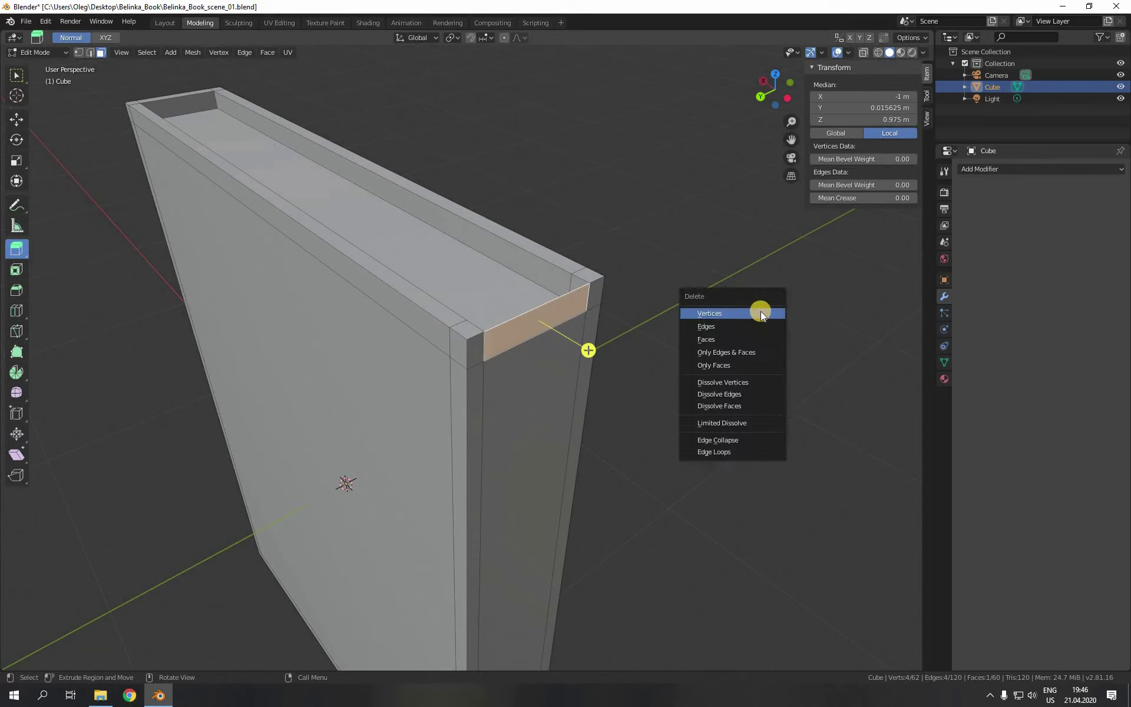
click(712, 339)
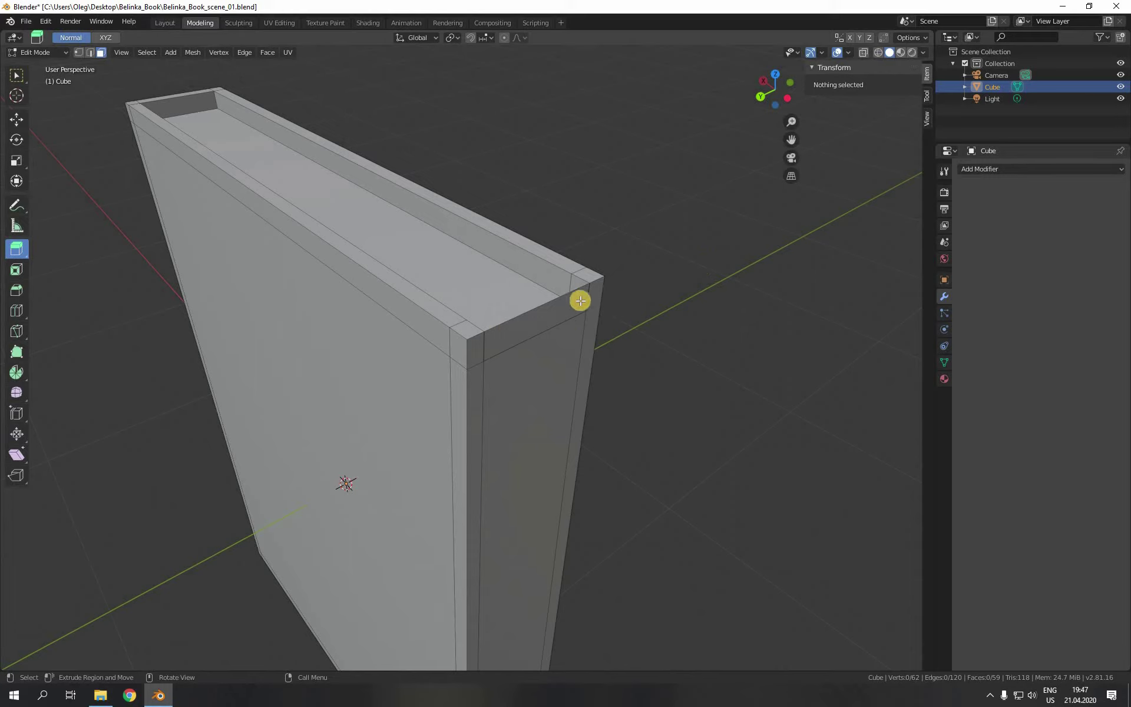
click(547, 318)
key(x)
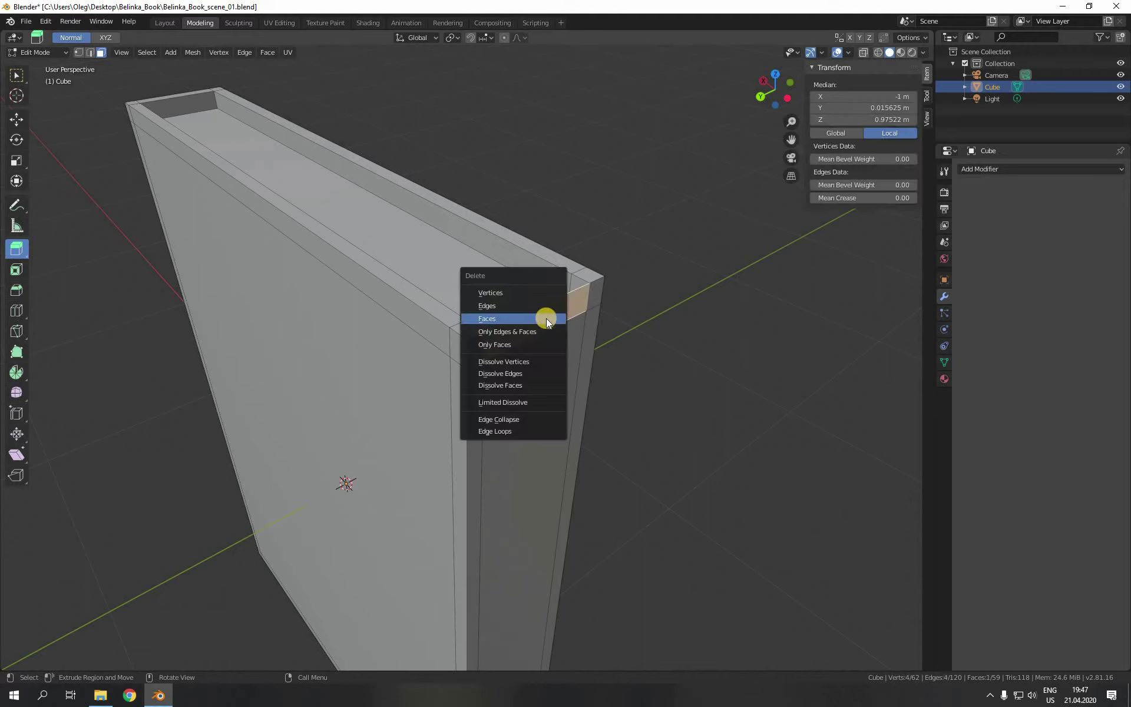
click(535, 317)
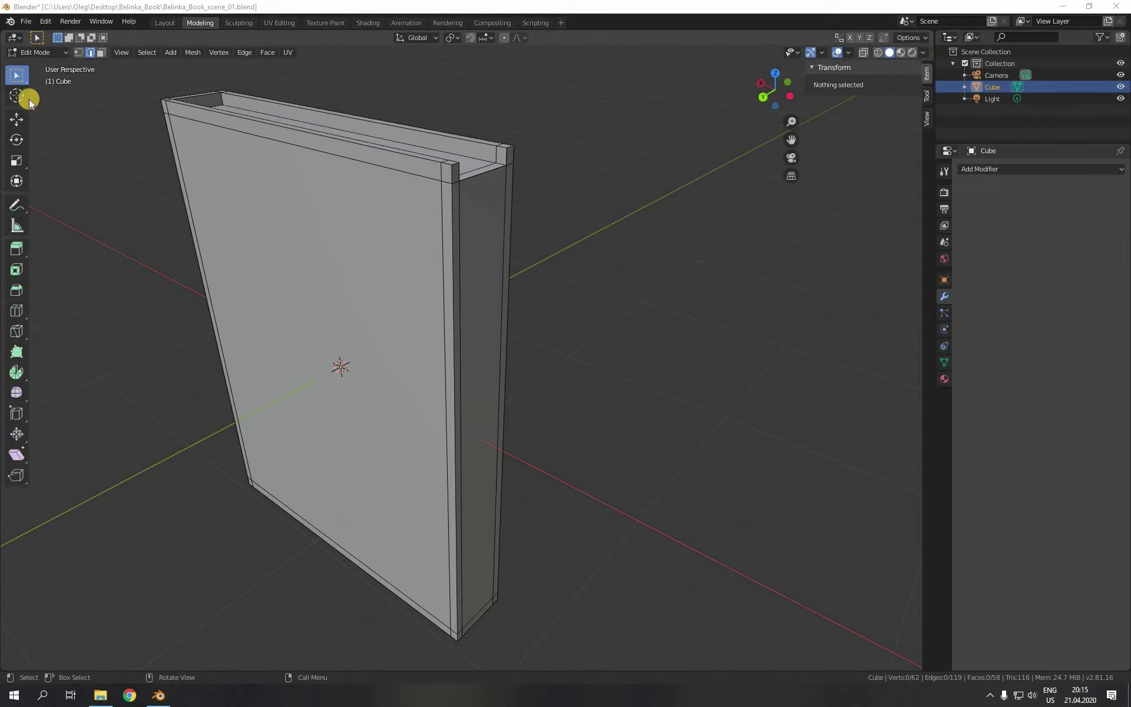
Step: In face selection mode, select the narrow side's large inner face and the small face beneath it, and extrude both inward to a local X of about -0.95 m
click(100, 54)
click(492, 318)
scroll(530, 598, up, 2)
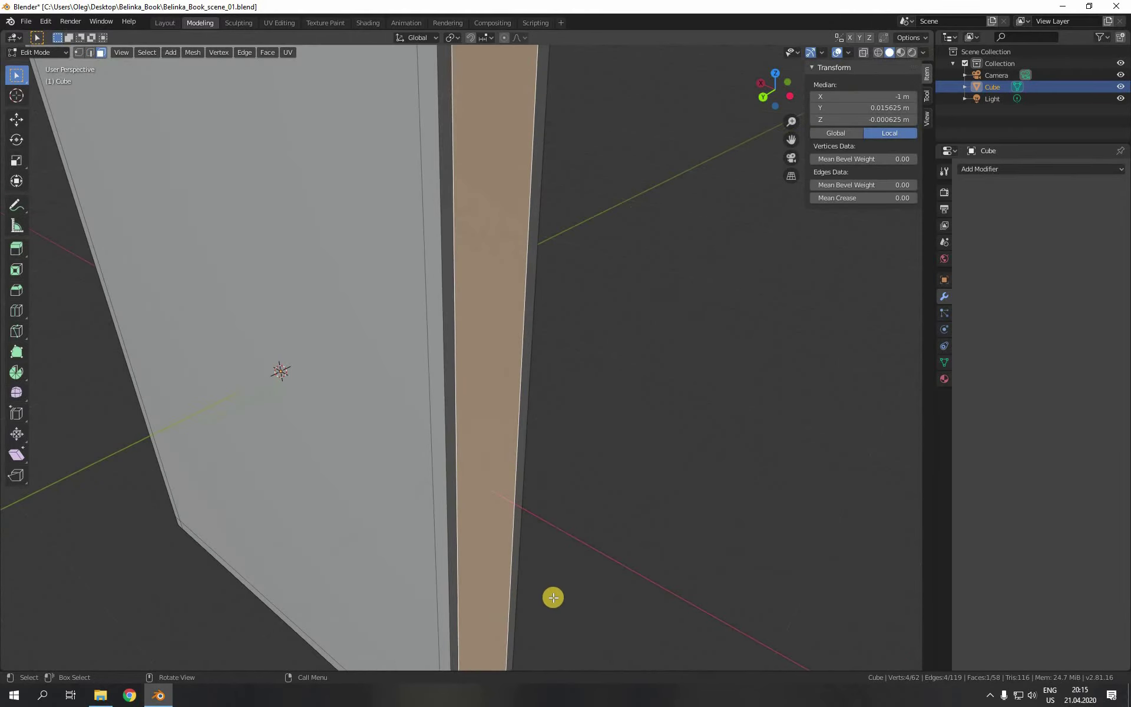
shift+middle_drag(553, 598, 472, 530)
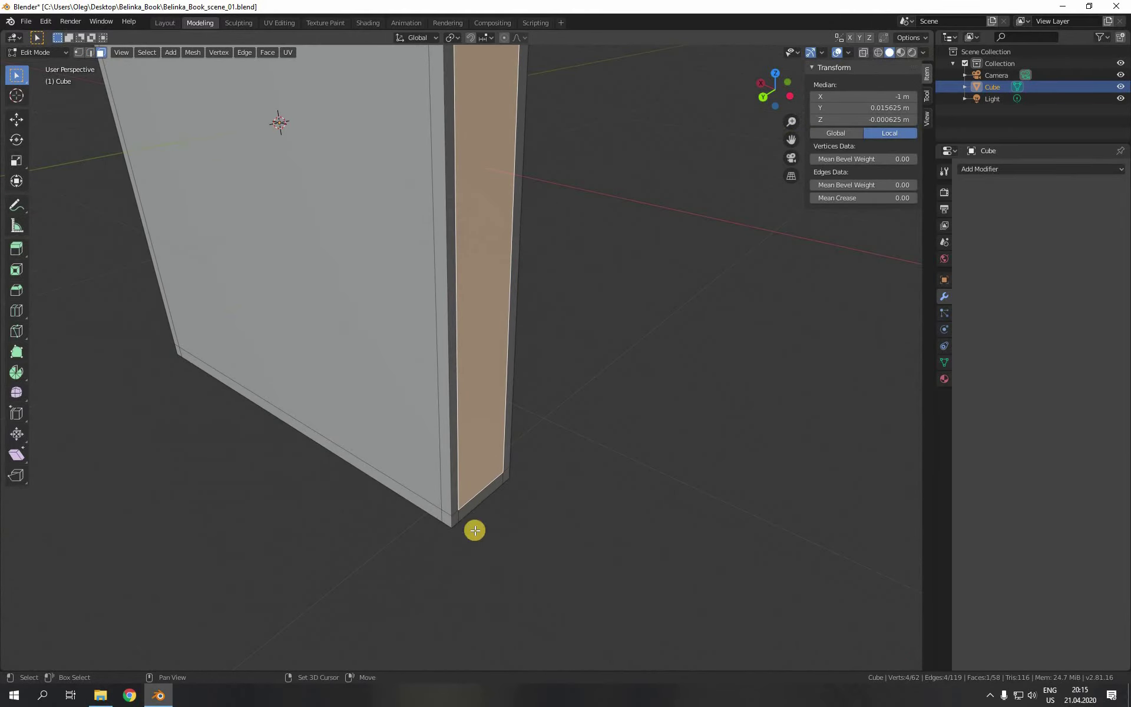
shift+click(478, 498)
scroll(550, 560, down, 2)
scroll(580, 340, down, 2)
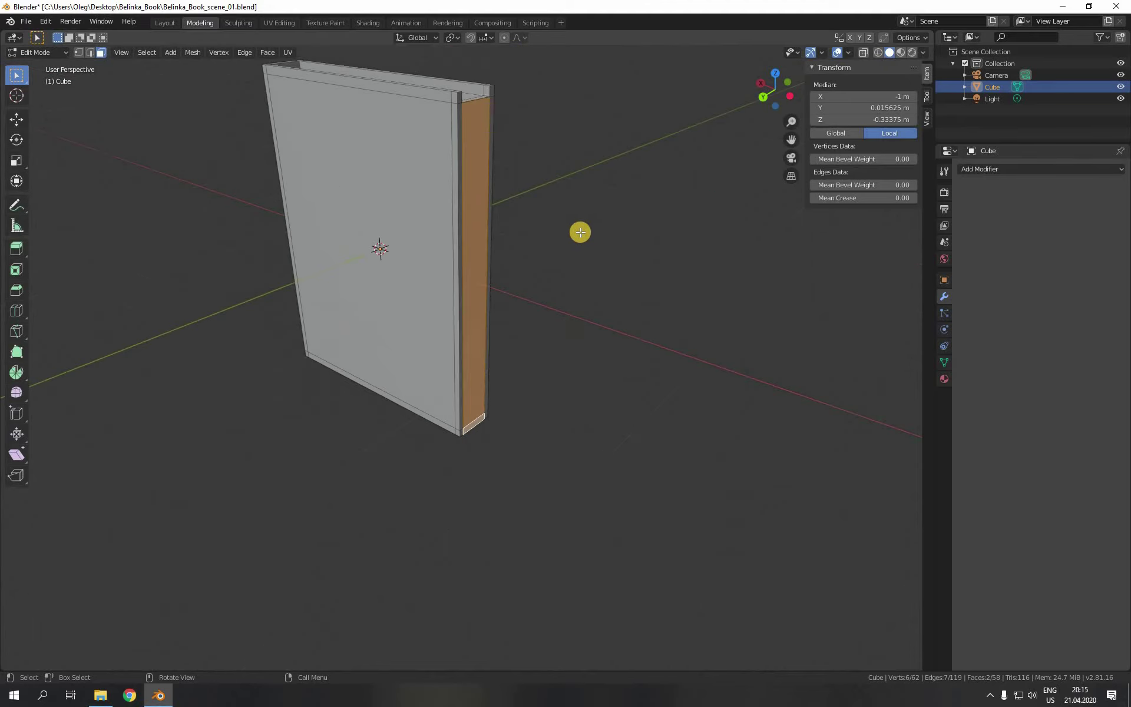
shift+middle_drag(580, 232, 573, 345)
scroll(462, 273, up, 6)
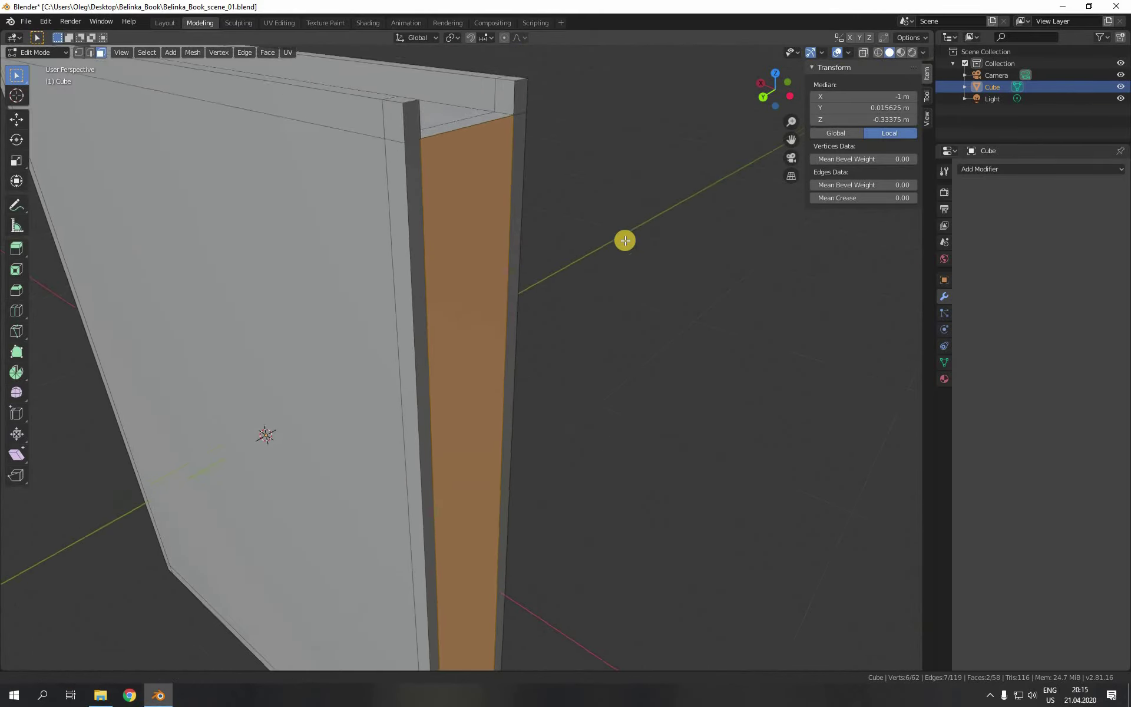
shift+middle_drag(625, 241, 614, 265)
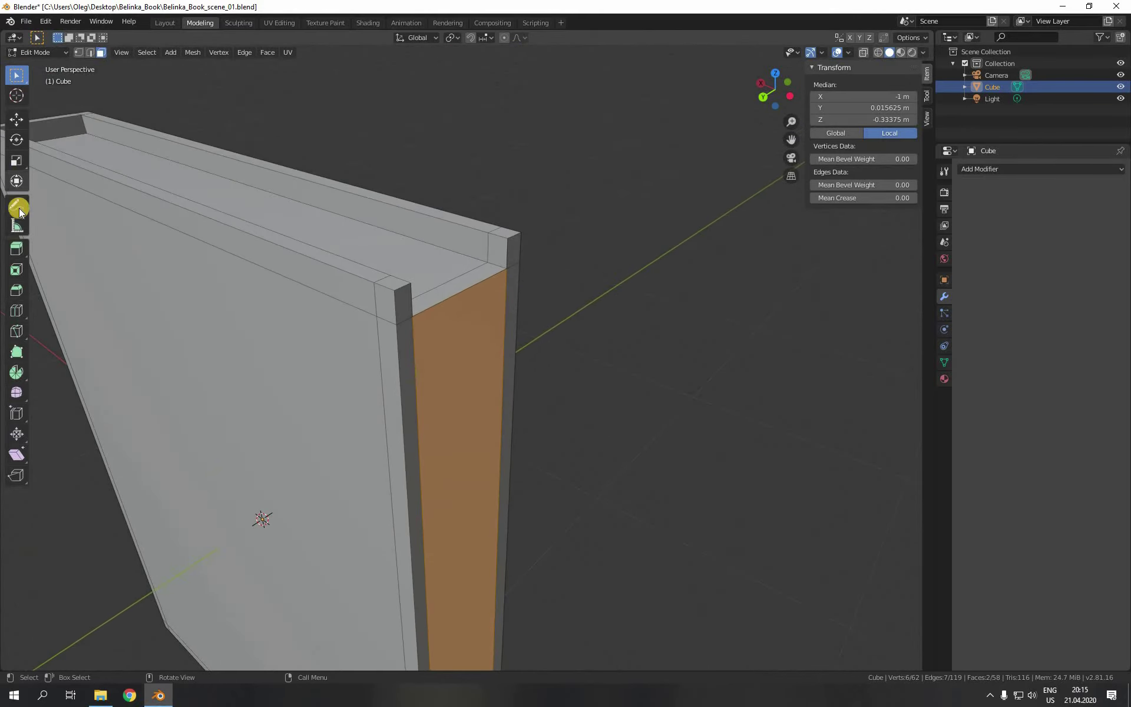
click(16, 248)
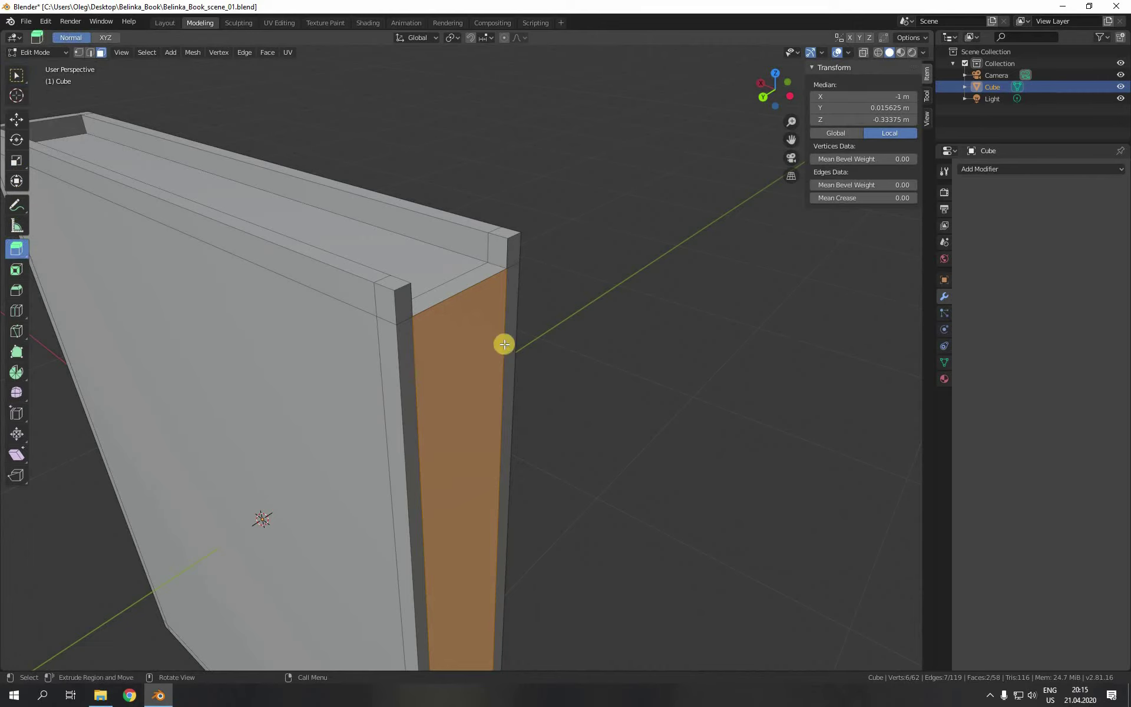
shift+middle_drag(642, 503, 638, 395)
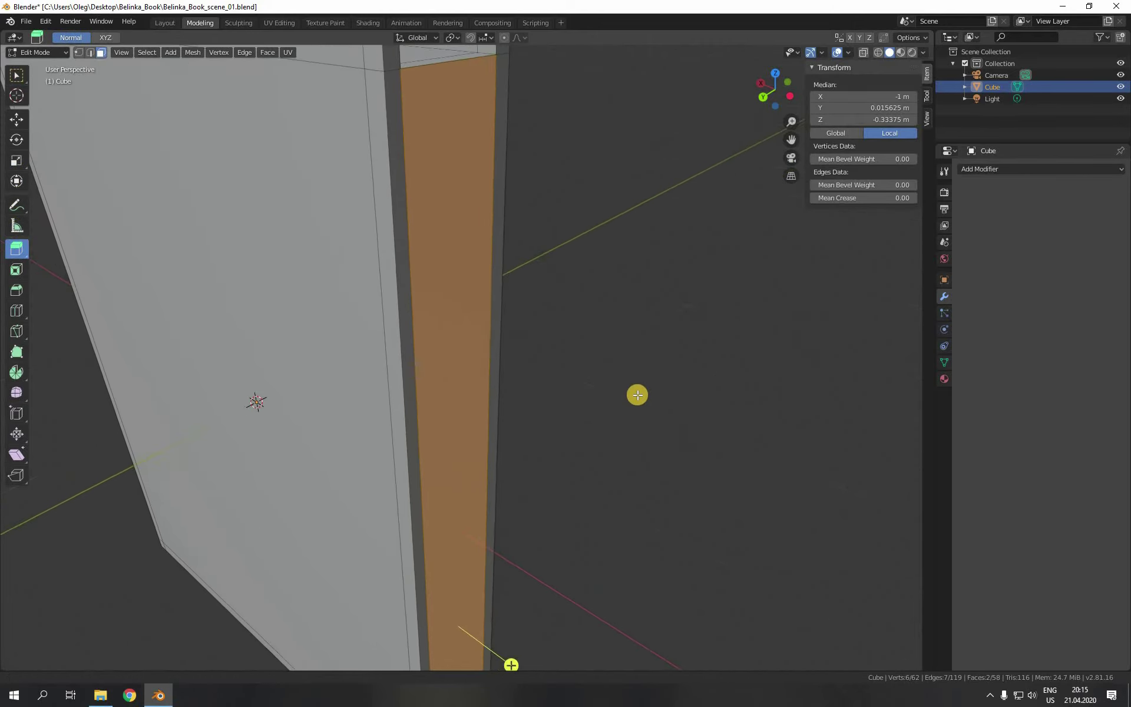
scroll(546, 411, down, 3)
drag(513, 607, 505, 601)
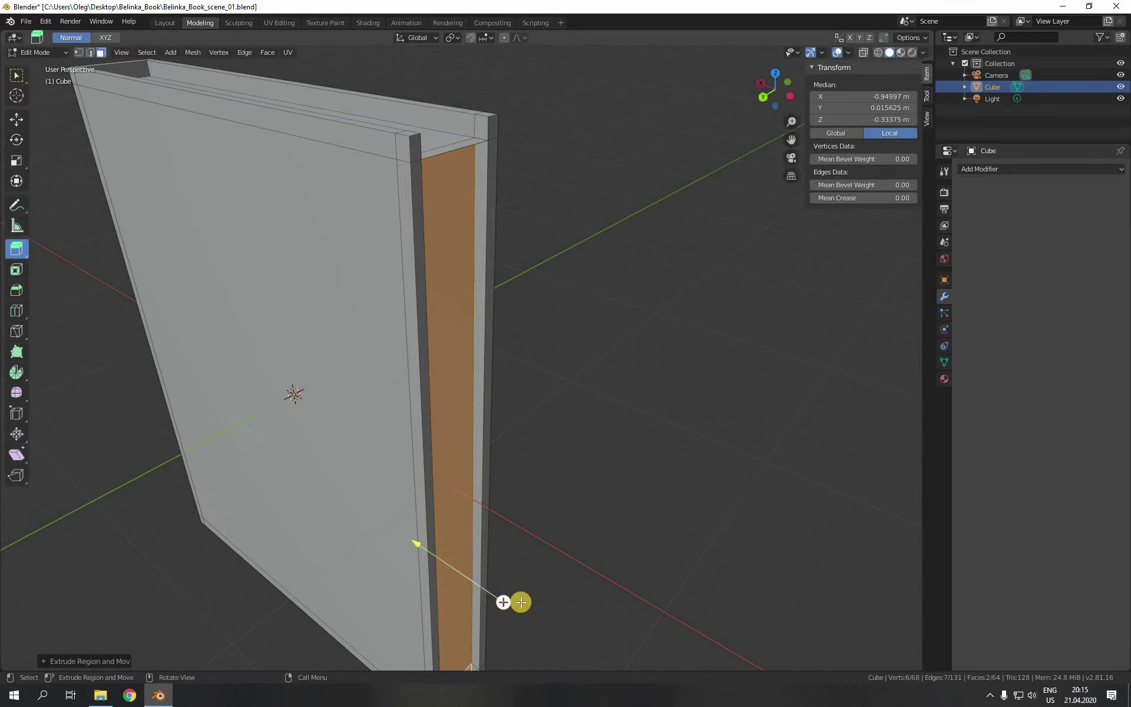
Step: Delete the two overlapping faces that close the upper end of the recess in the narrow side
click(465, 147)
middle_drag(548, 174, 546, 227)
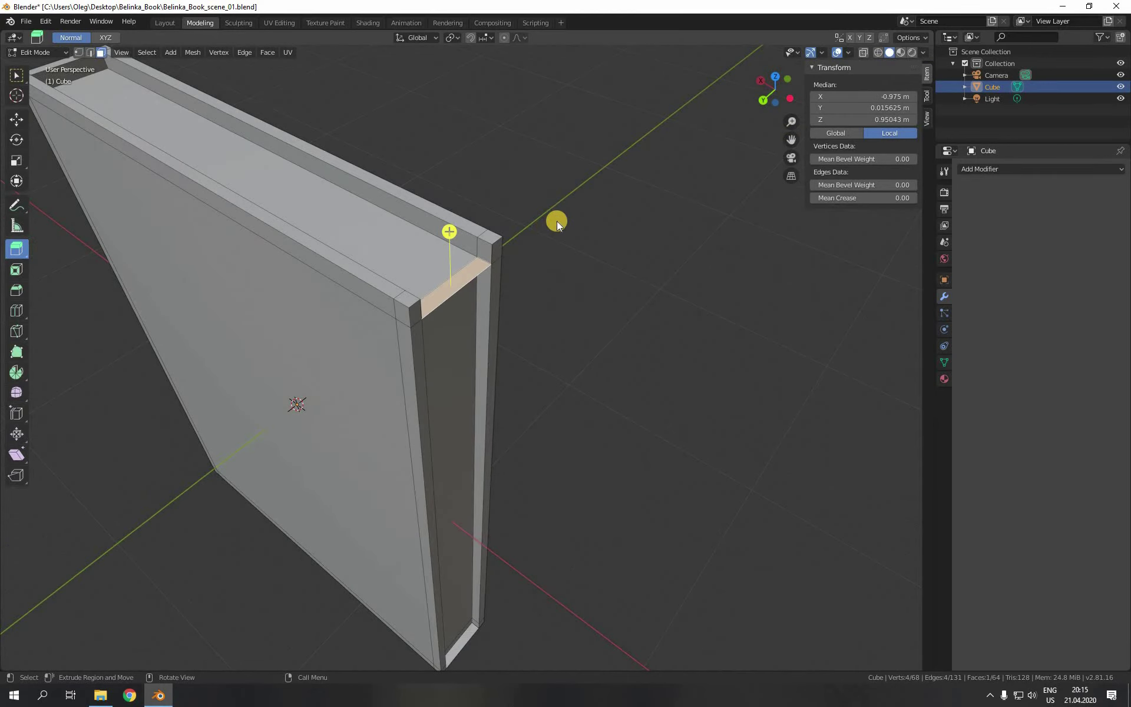
key(x)
click(538, 222)
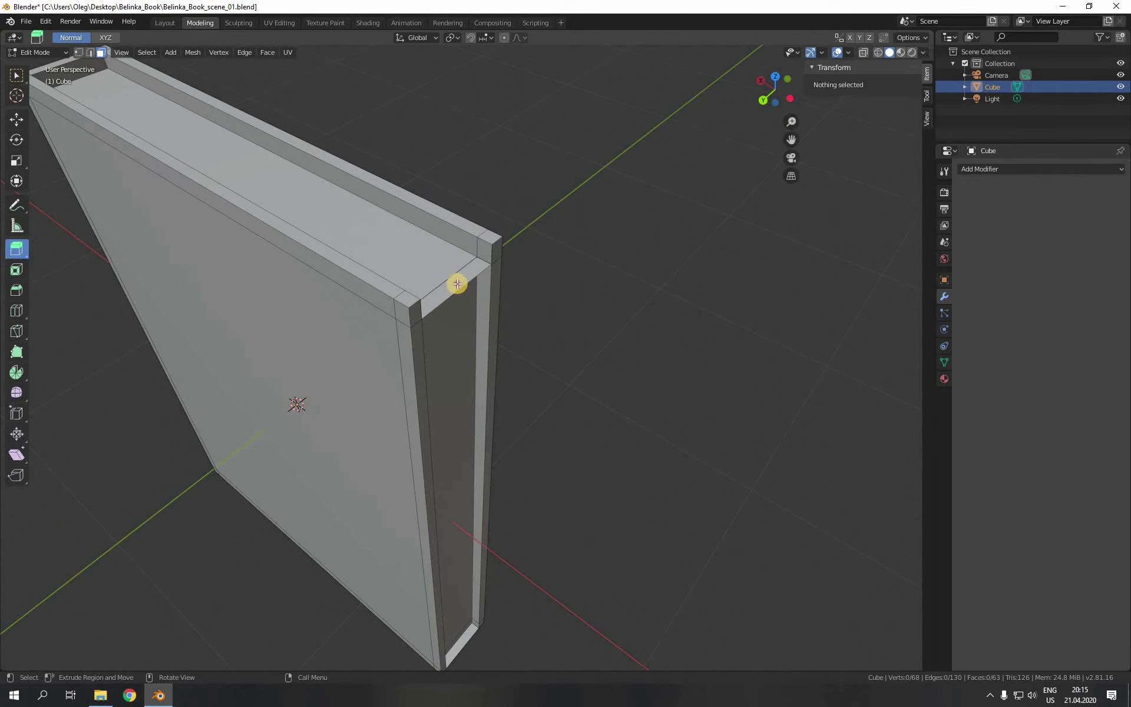
click(457, 284)
key(x)
click(457, 284)
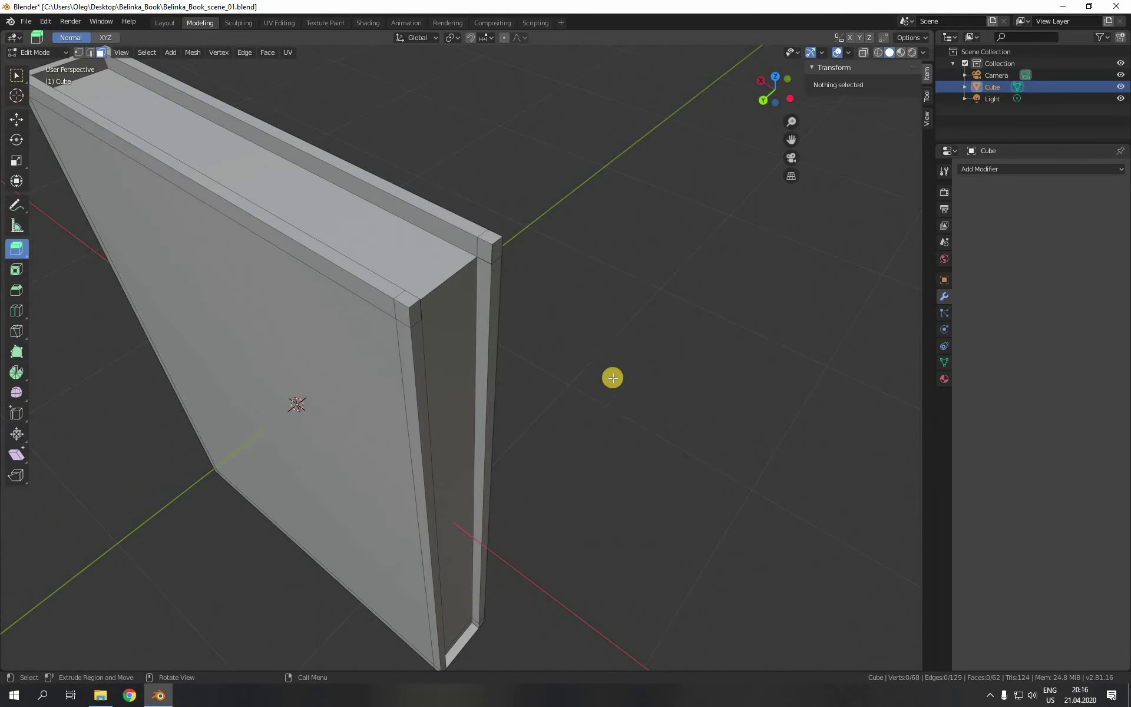
Step: Delete the two overlapping faces that close the lower end of the recess in the narrow side
middle_drag(543, 599, 567, 396)
scroll(515, 495, up, 2)
click(488, 523)
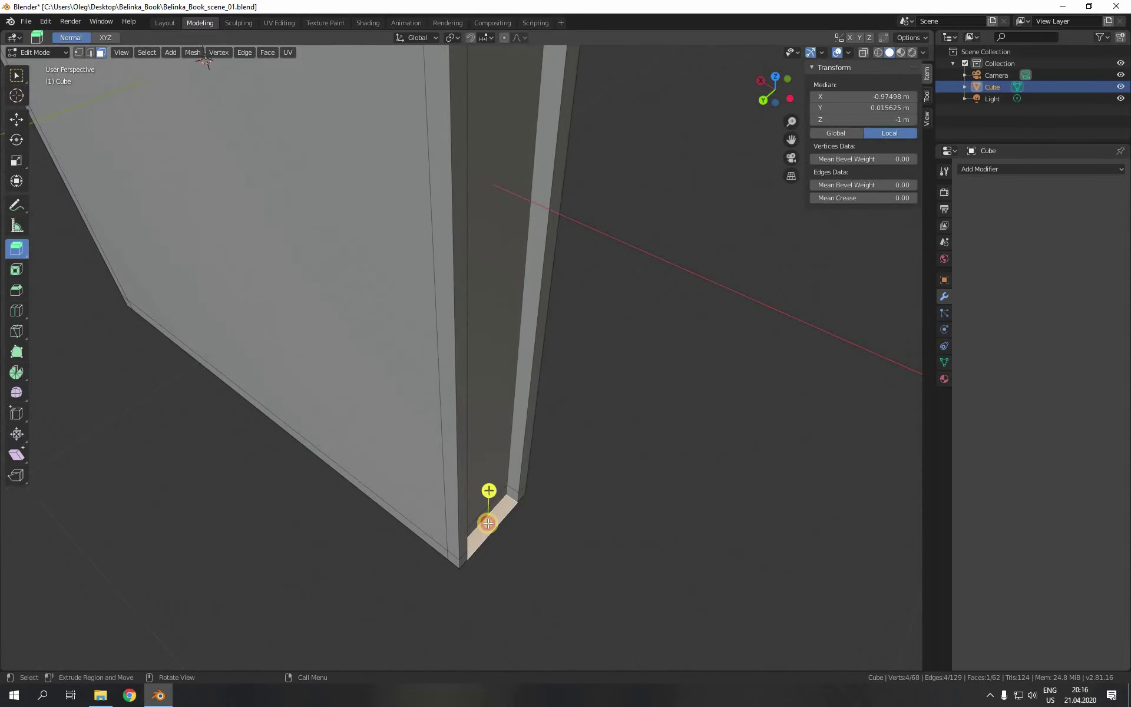
key(x)
click(489, 522)
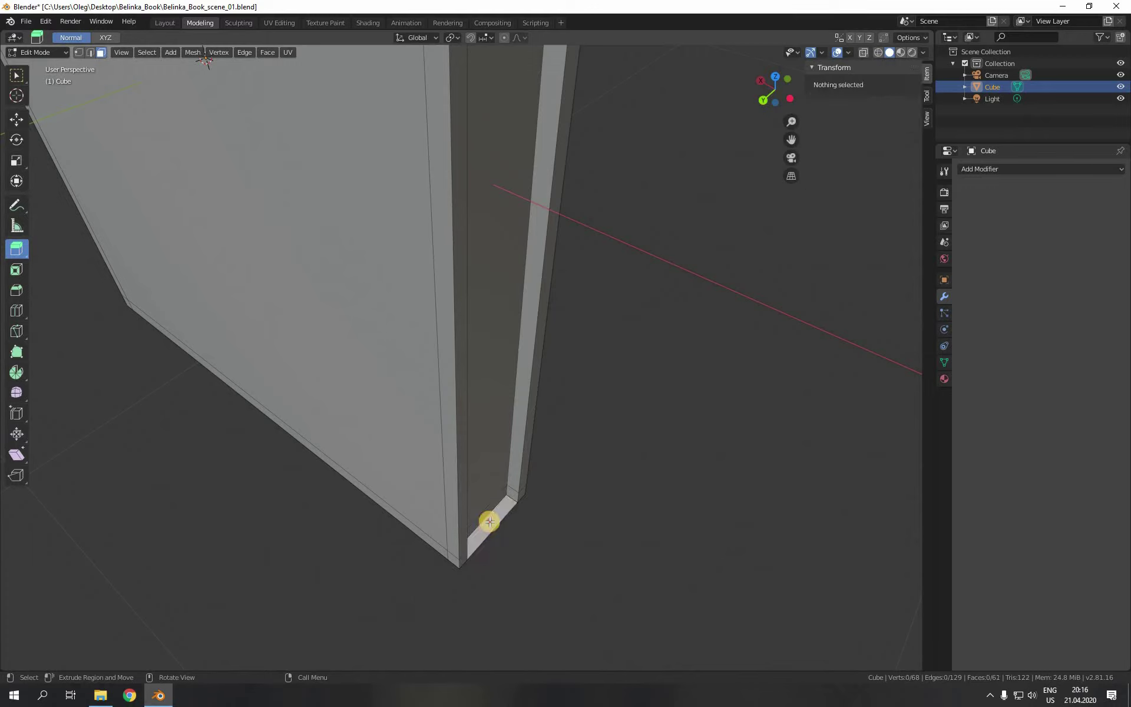
click(488, 523)
key(x)
click(490, 521)
scroll(523, 550, down, 2)
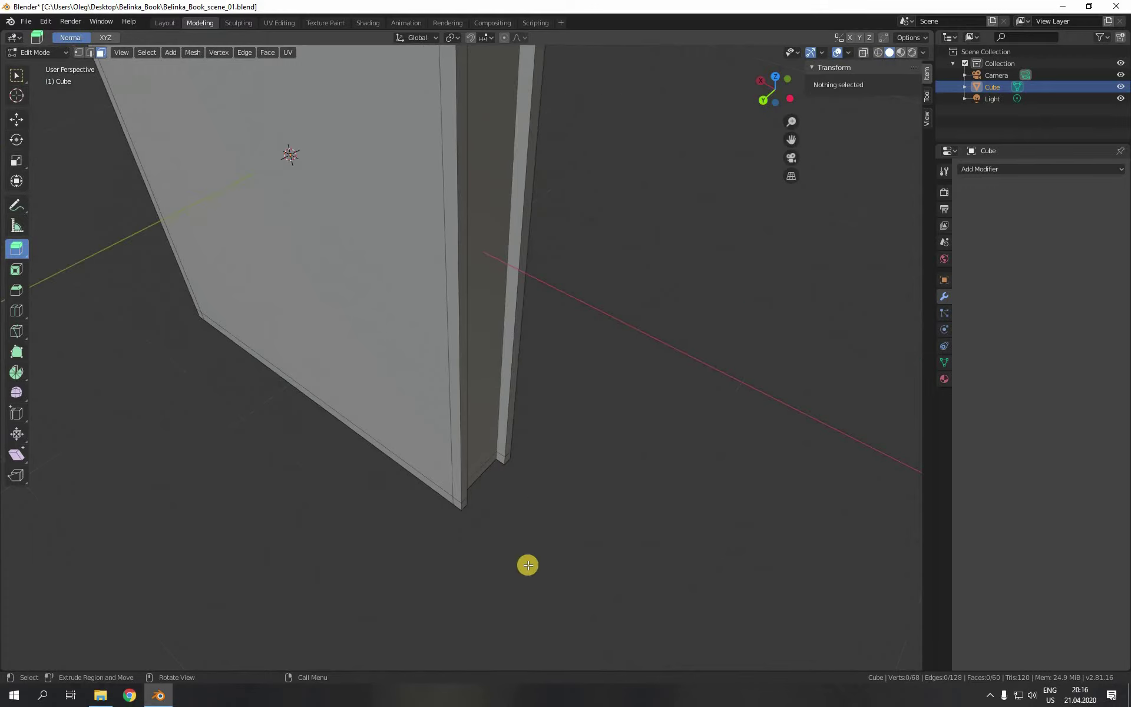
Step: Select the long inner face on the book's underside and extrude it inward by about 0.05 m to recess the pages
middle_drag(528, 563, 598, 417)
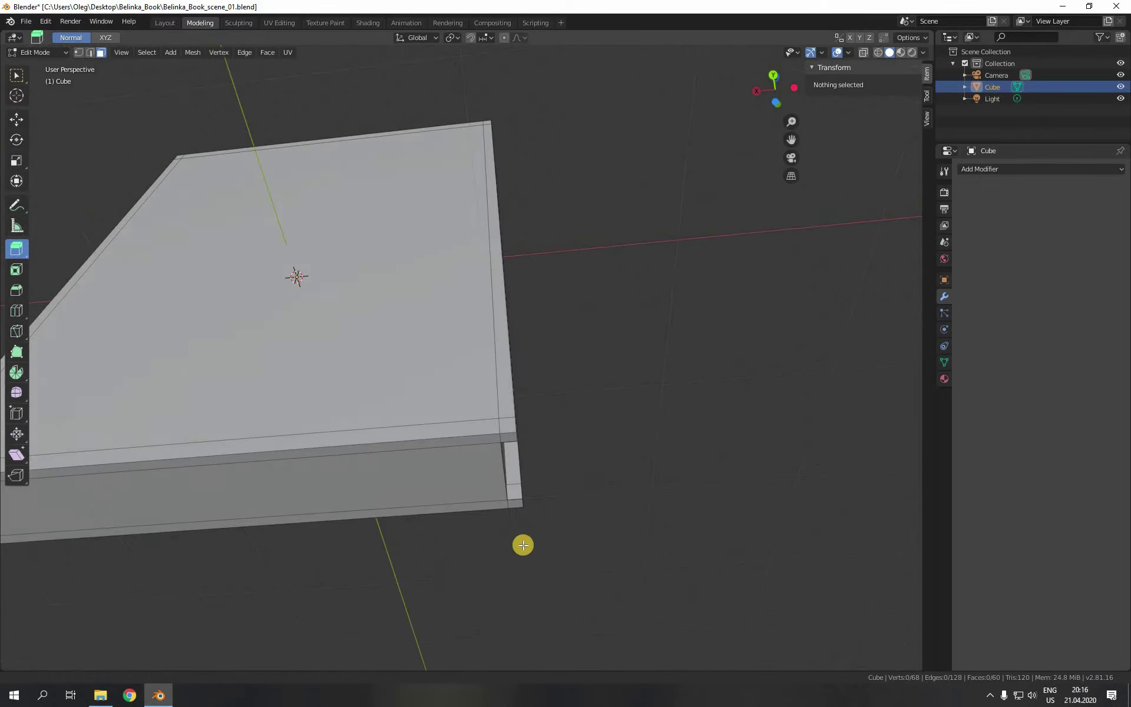
middle_drag(522, 543, 563, 426)
click(496, 400)
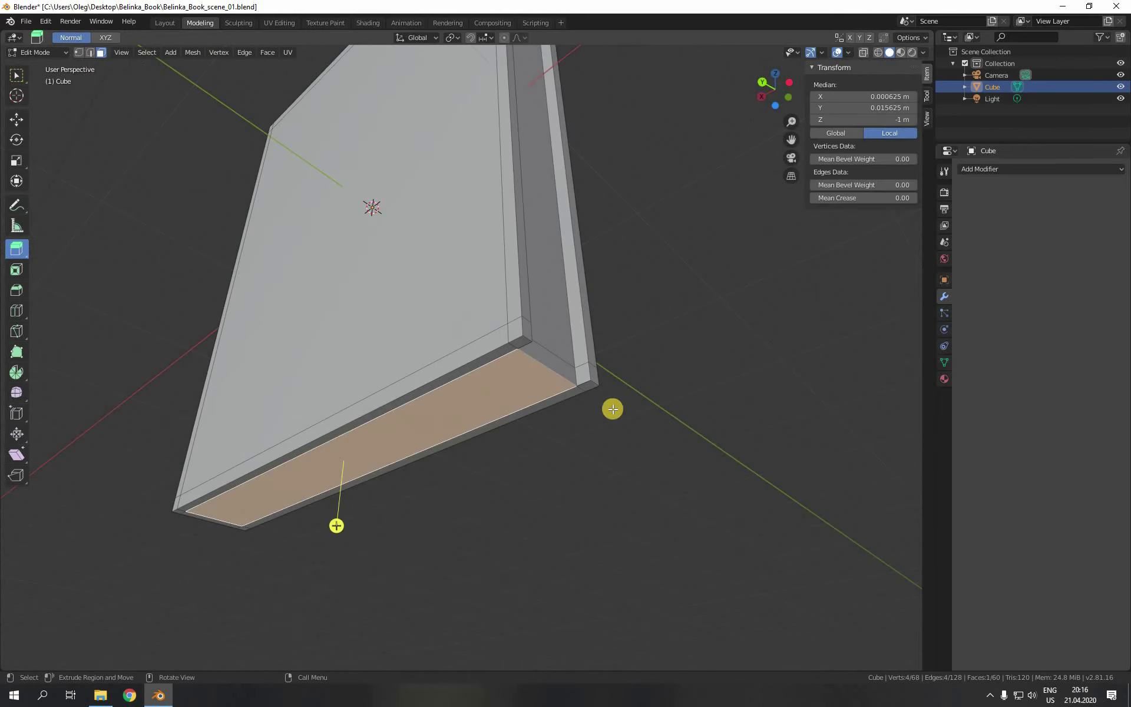
middle_drag(712, 377, 699, 399)
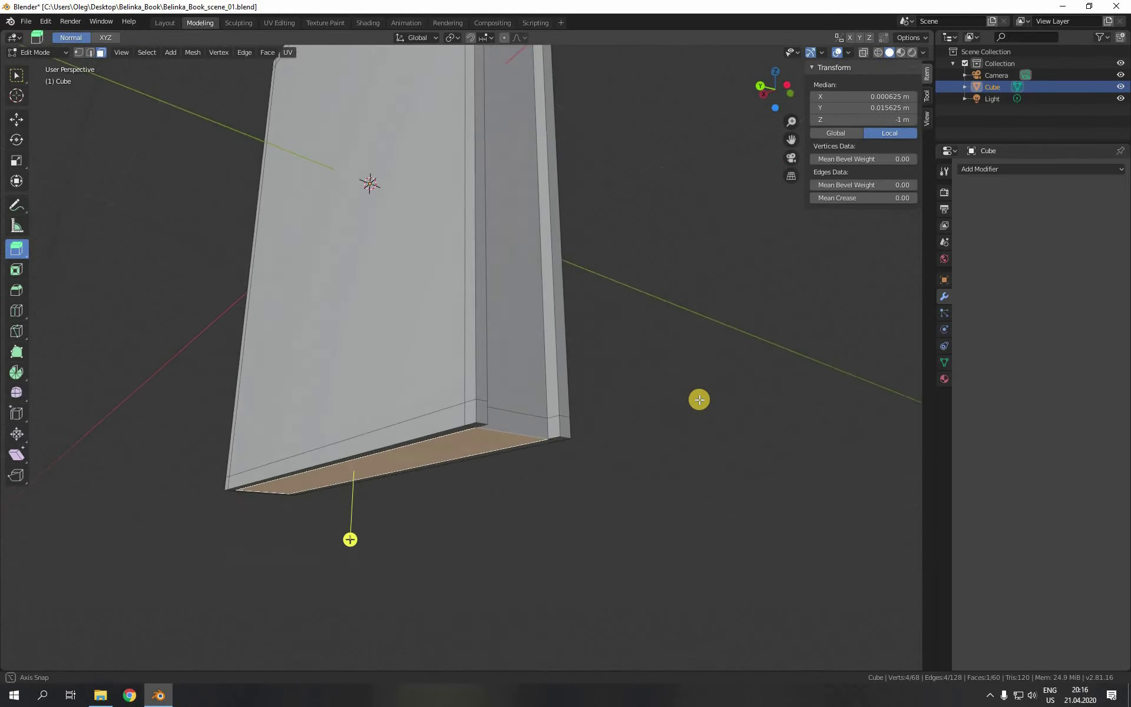
scroll(646, 434, up, 2)
drag(297, 592, 298, 566)
Step: Delete the two overlapping faces that close the underside recess at the open narrow side
click(553, 473)
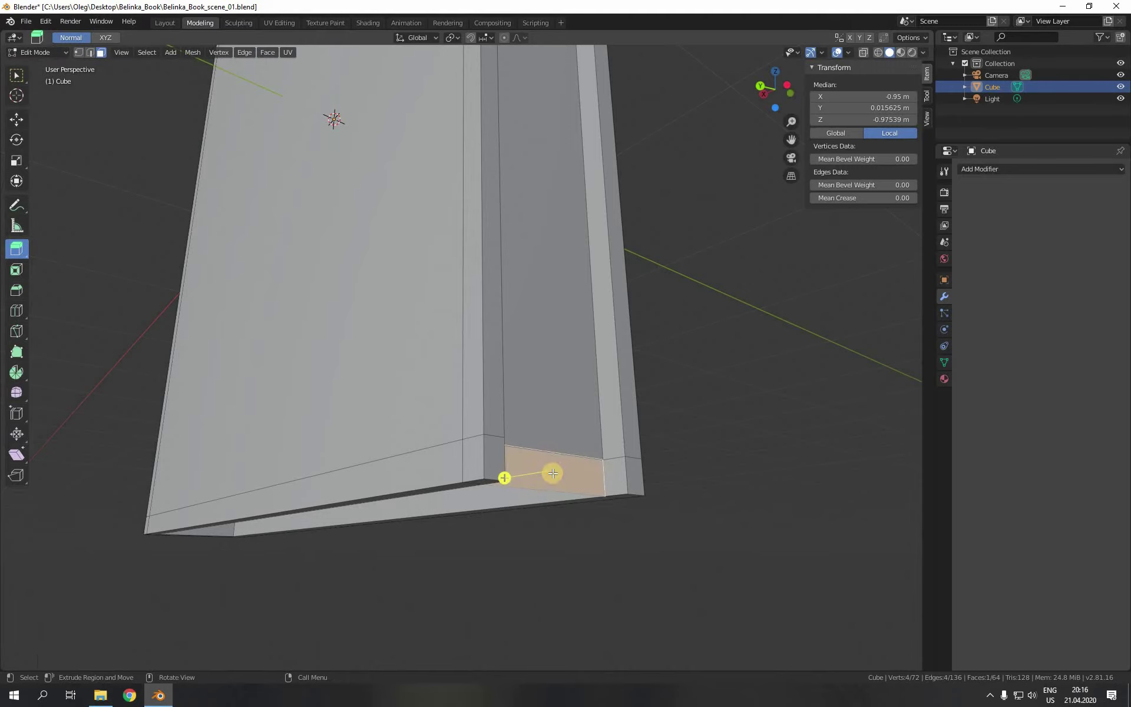
key(x)
click(552, 473)
key(x)
click(553, 473)
middle_drag(568, 533, 669, 442)
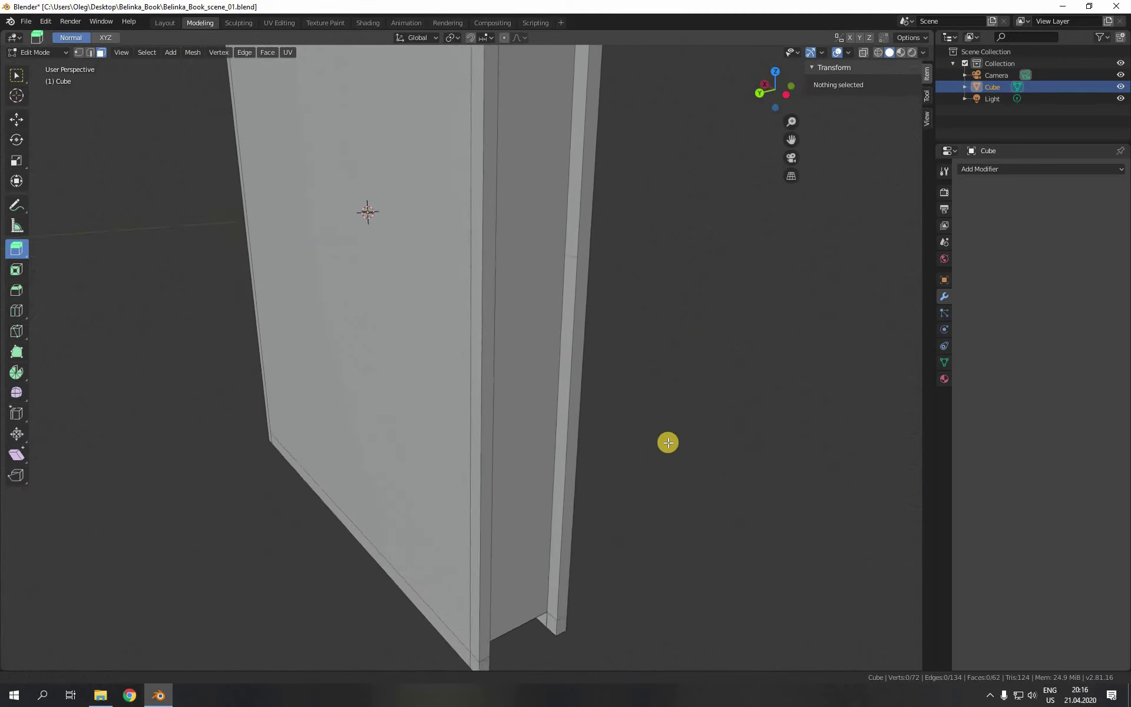
scroll(599, 469, down, 3)
shift+middle_drag(674, 318, 710, 409)
scroll(710, 409, up, 2)
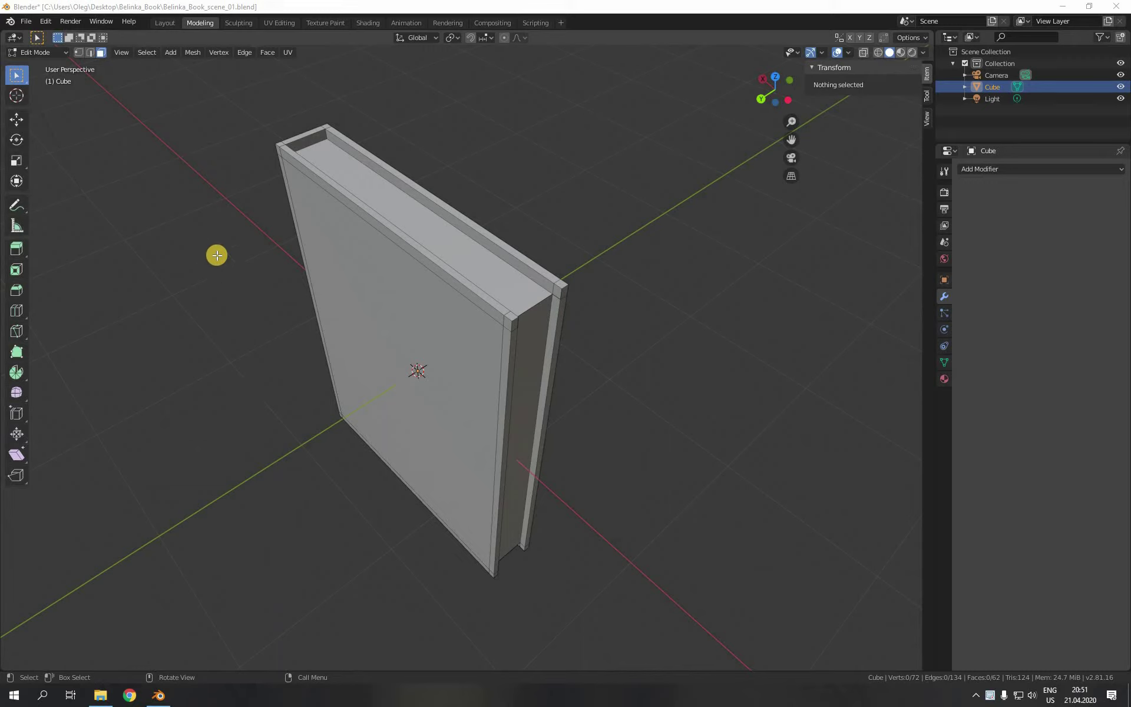
Step: In edge selection mode, select the vertical edge loop on the positive Y cover beside the open page side and dissolve its edges
click(90, 52)
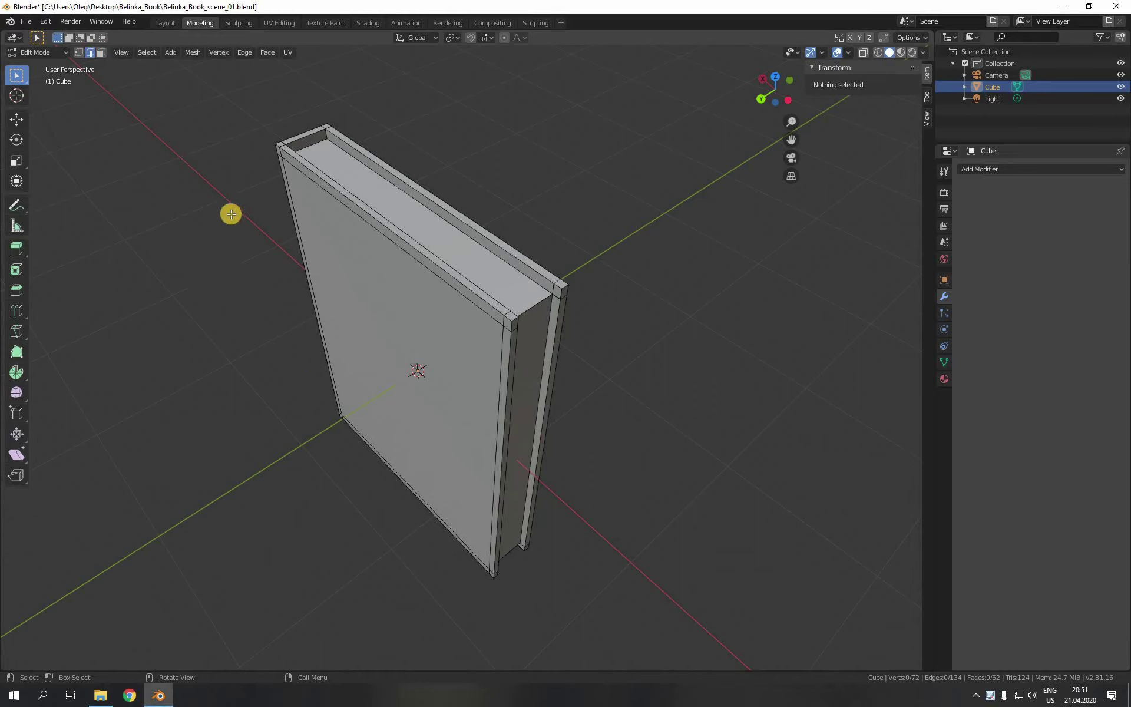
alt+click(500, 355)
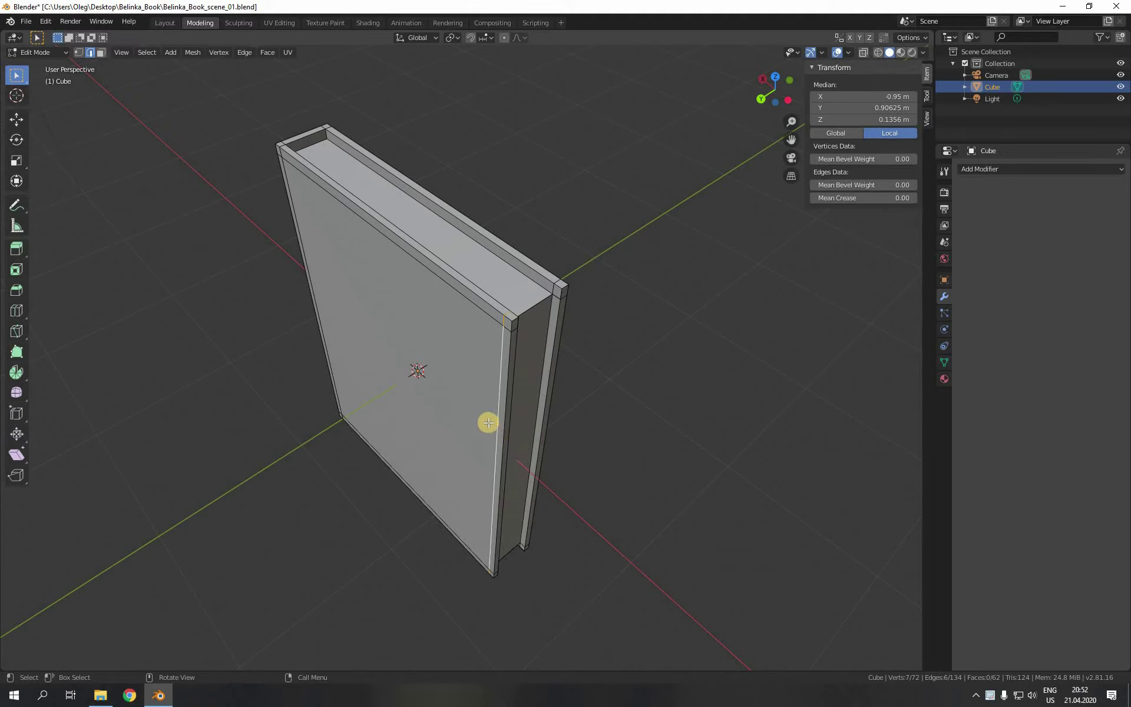
key(x)
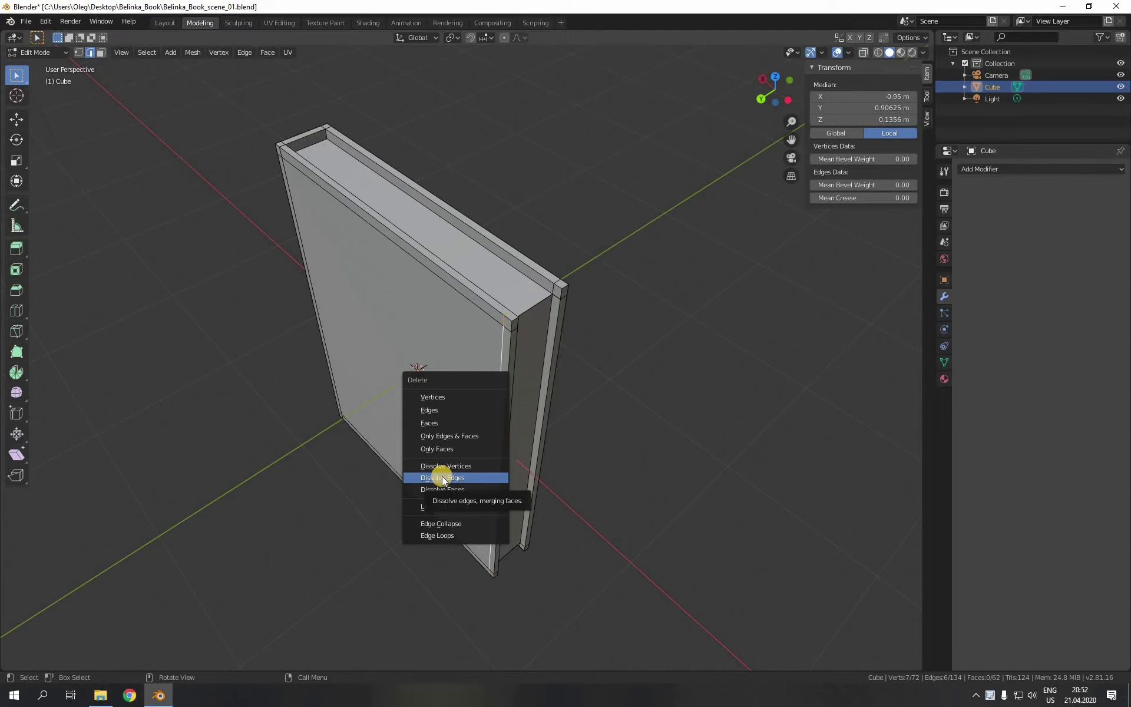
click(442, 477)
Step: Select the vertical edge loop on the positive Y cover beside the spine and dissolve its edges
middle_drag(525, 462, 472, 311)
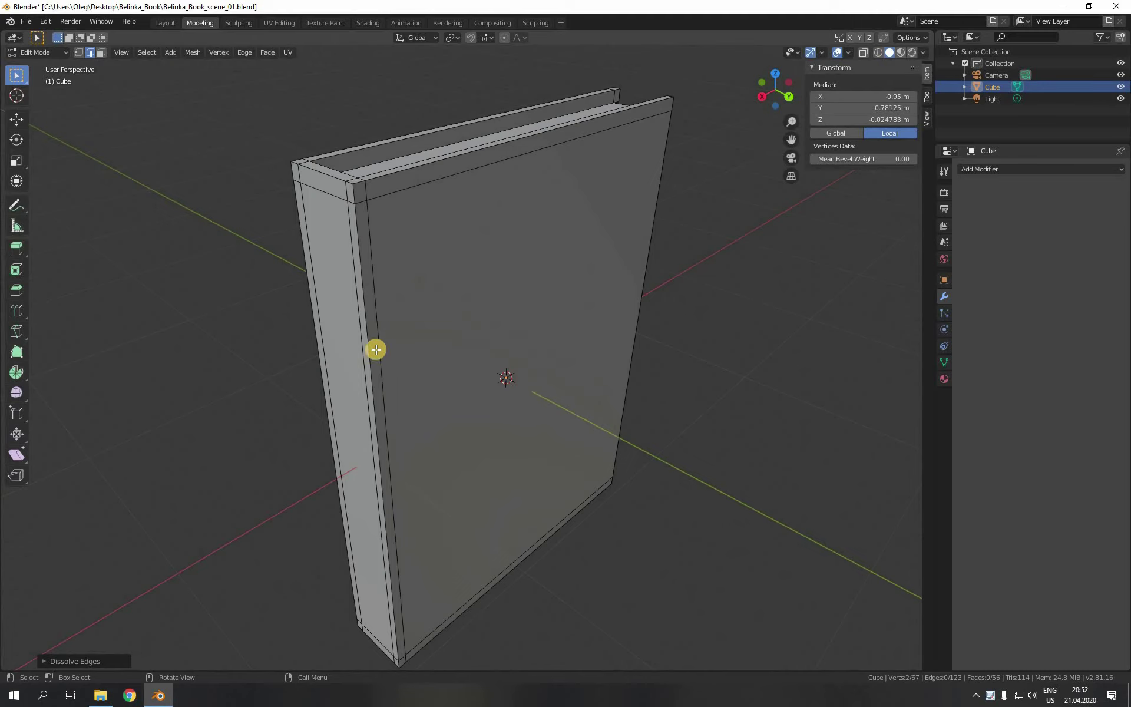
alt+click(377, 319)
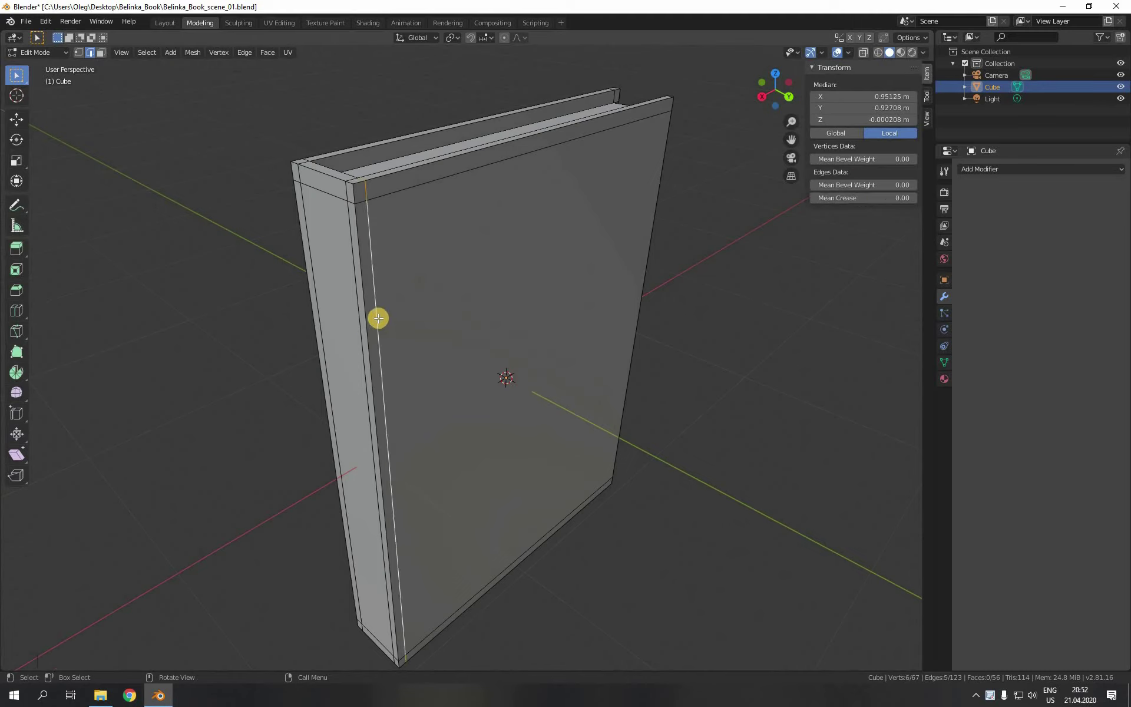
right_click(379, 318)
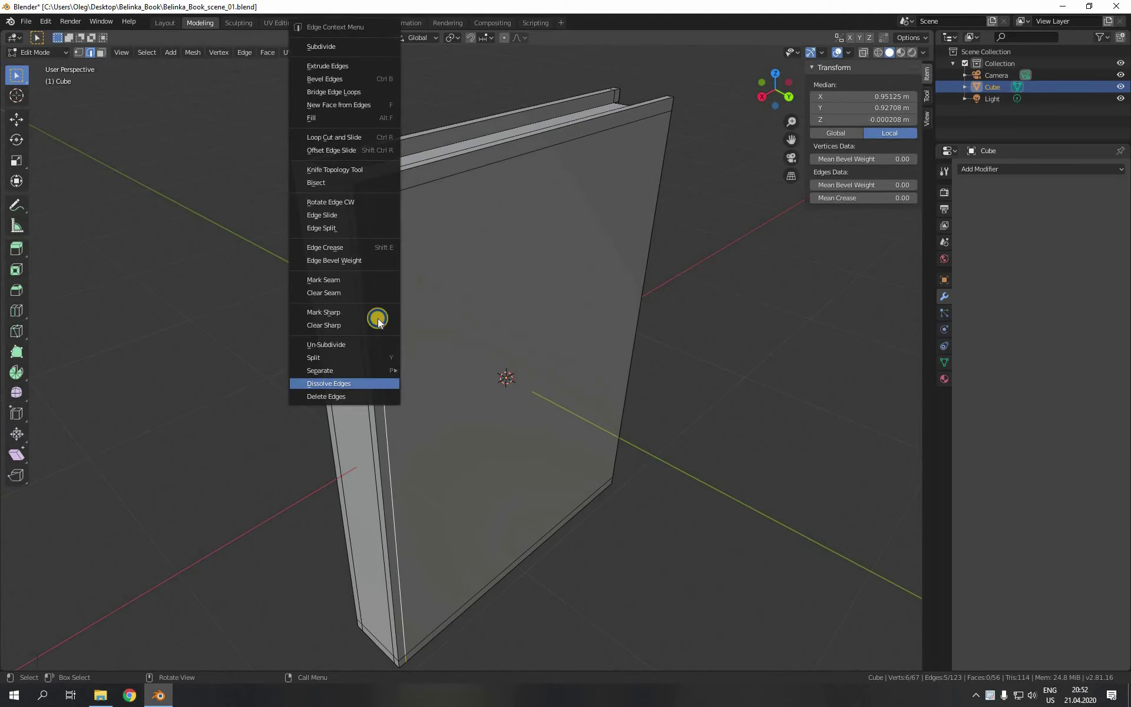
mouse_move(374, 371)
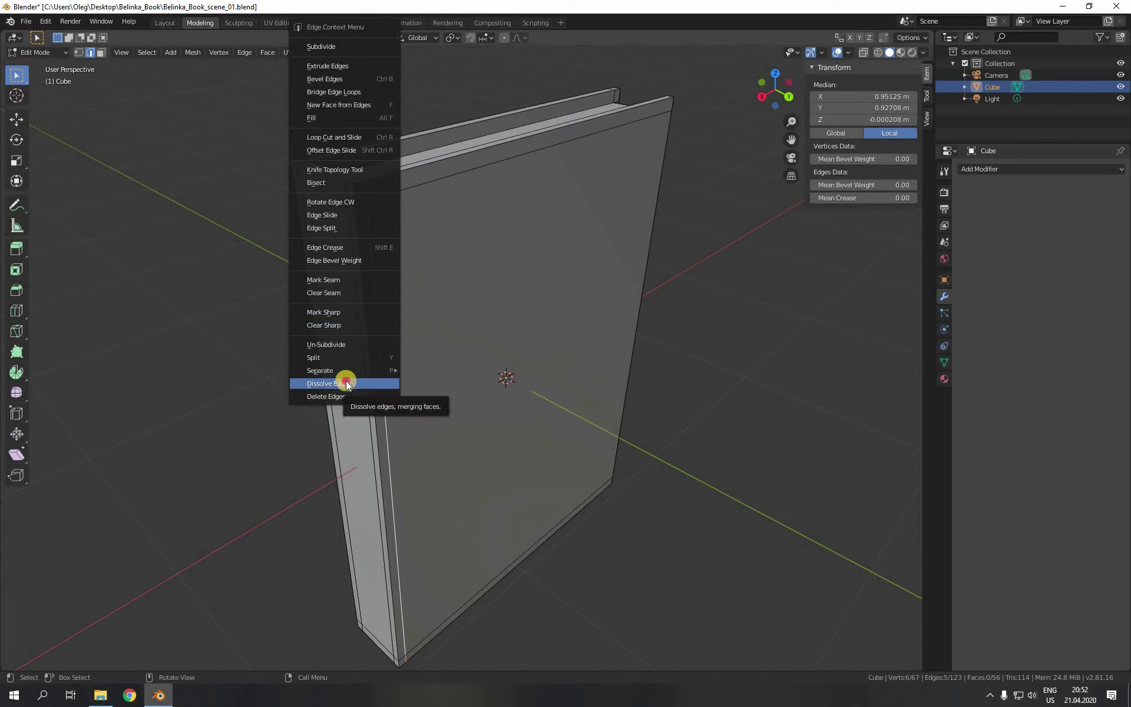
click(346, 382)
middle_drag(435, 361, 472, 371)
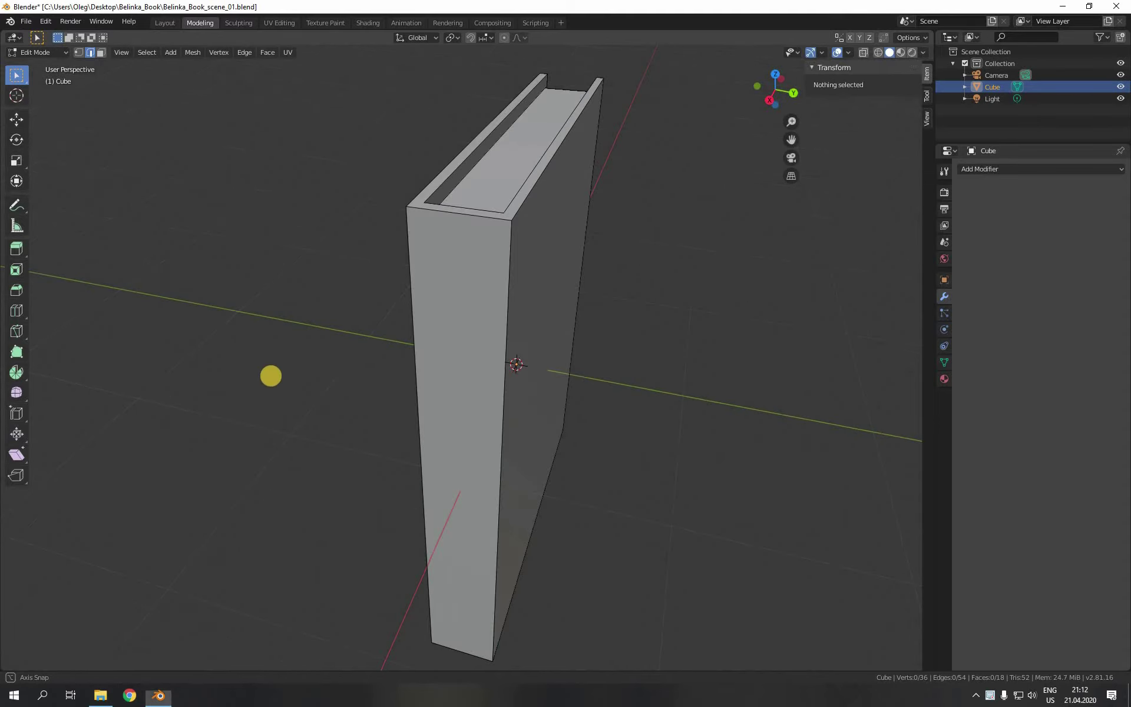
Step: In vertex selection mode, knife-cut the top rim at the spine from the recess's inner corner to the outer corner of the positive Y cover
middle_drag(271, 373, 260, 372)
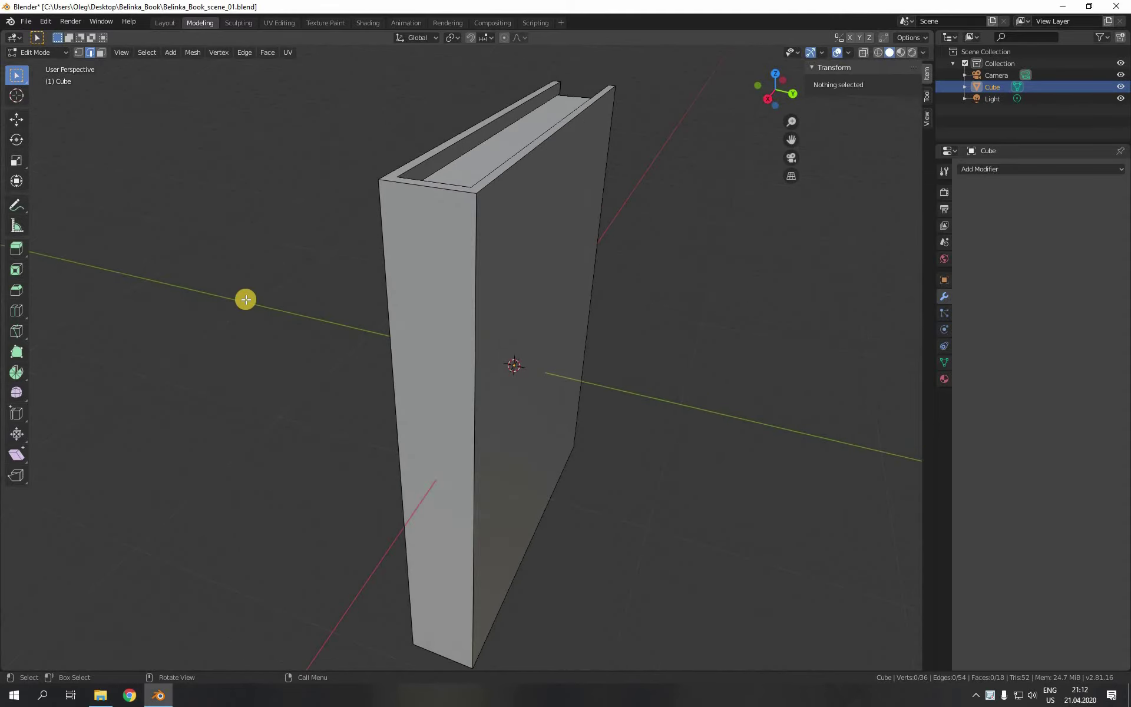
middle_drag(469, 480, 419, 472)
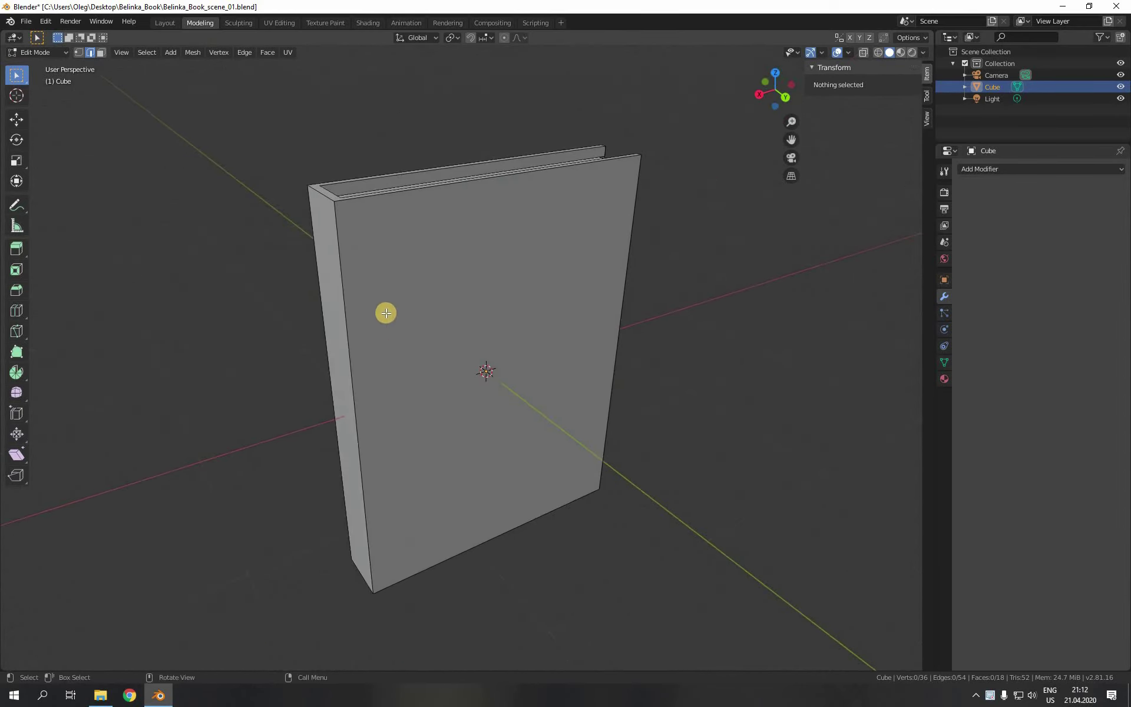
middle_drag(386, 313, 419, 341)
scroll(389, 377, up, 3)
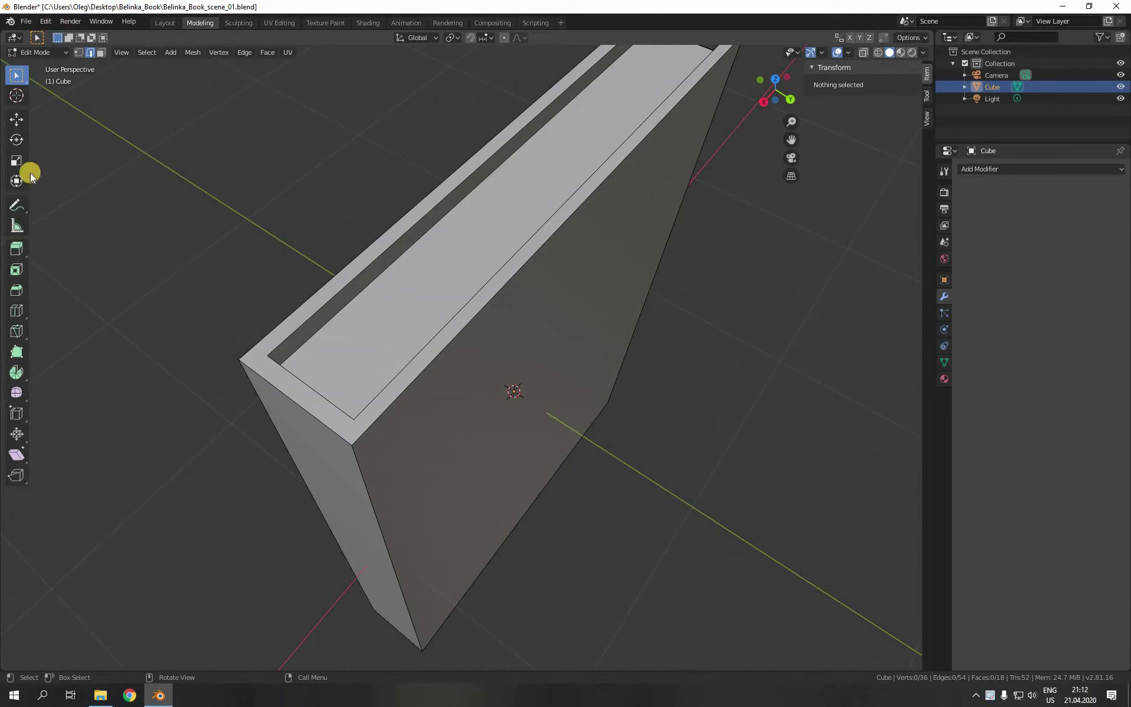
click(17, 331)
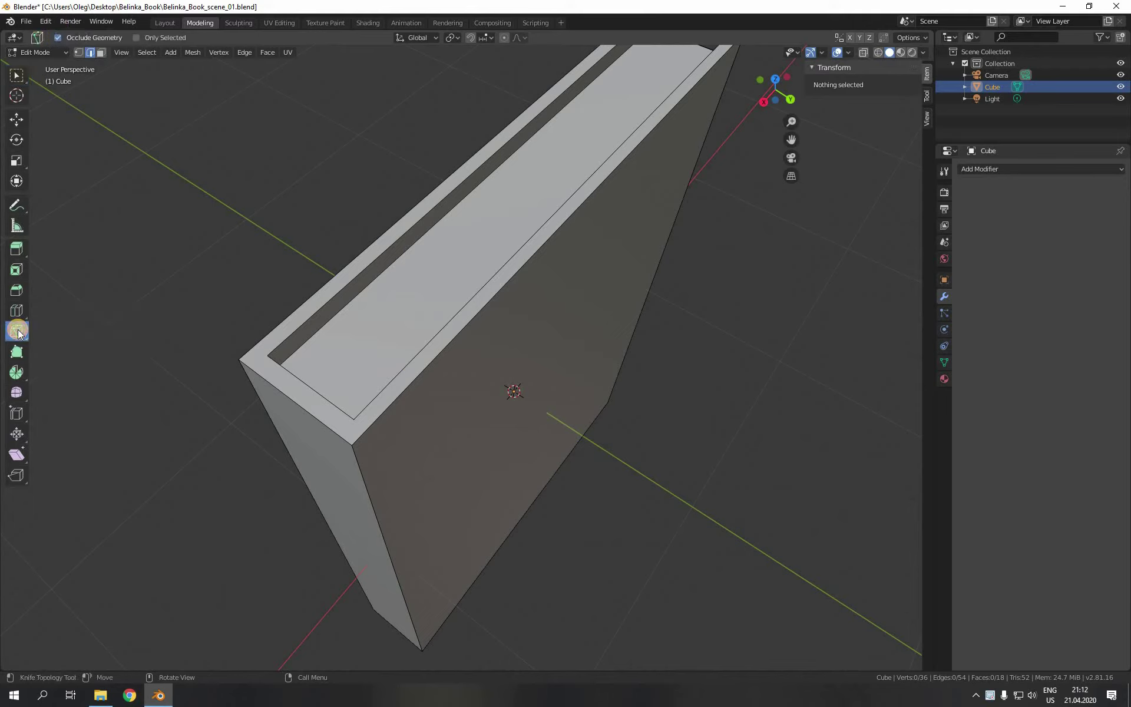
click(77, 53)
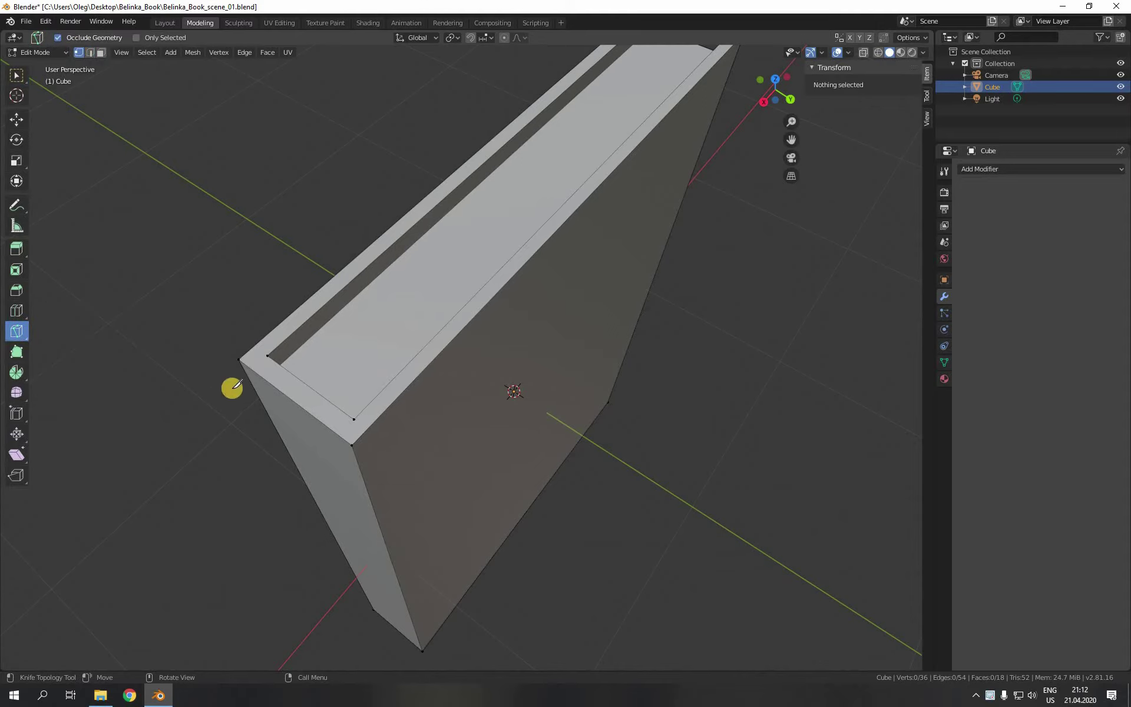
middle_drag(222, 401, 223, 402)
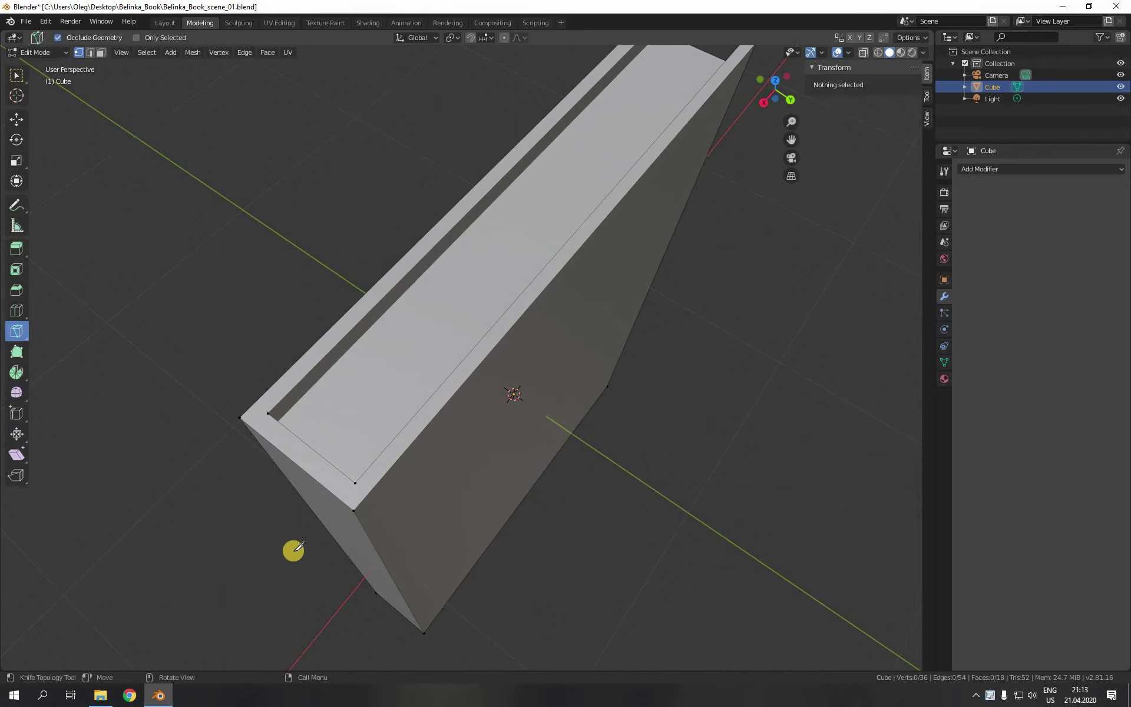
scroll(294, 545, up, 2)
middle_drag(310, 516, 360, 412)
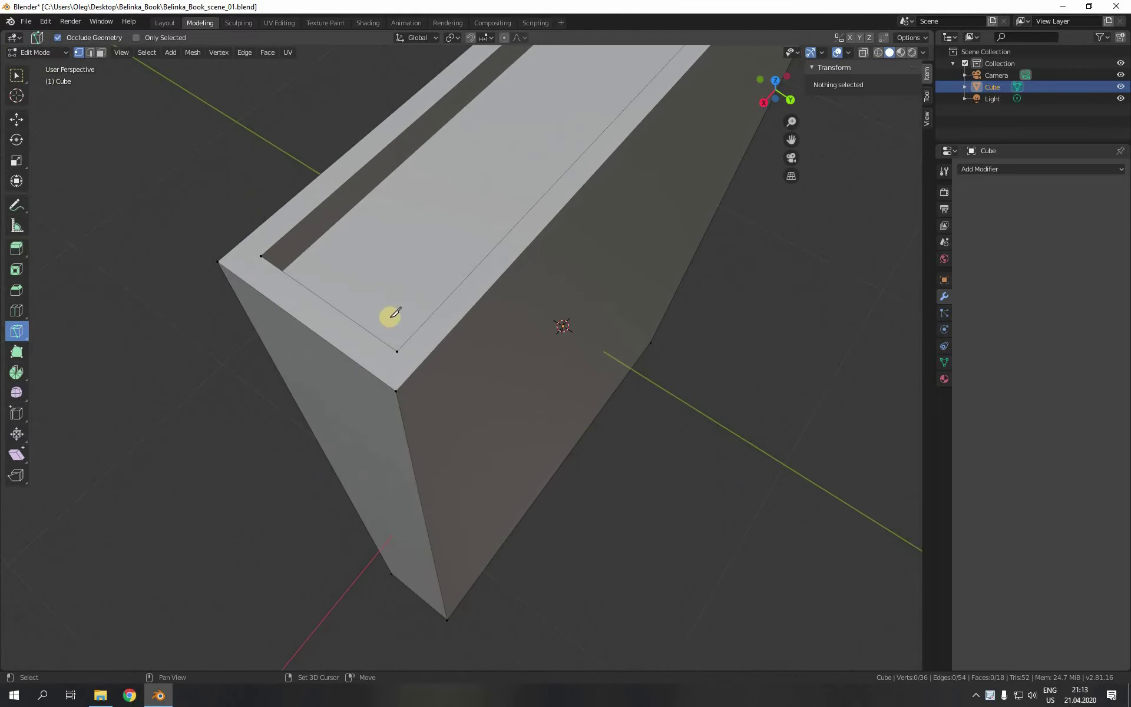
click(395, 352)
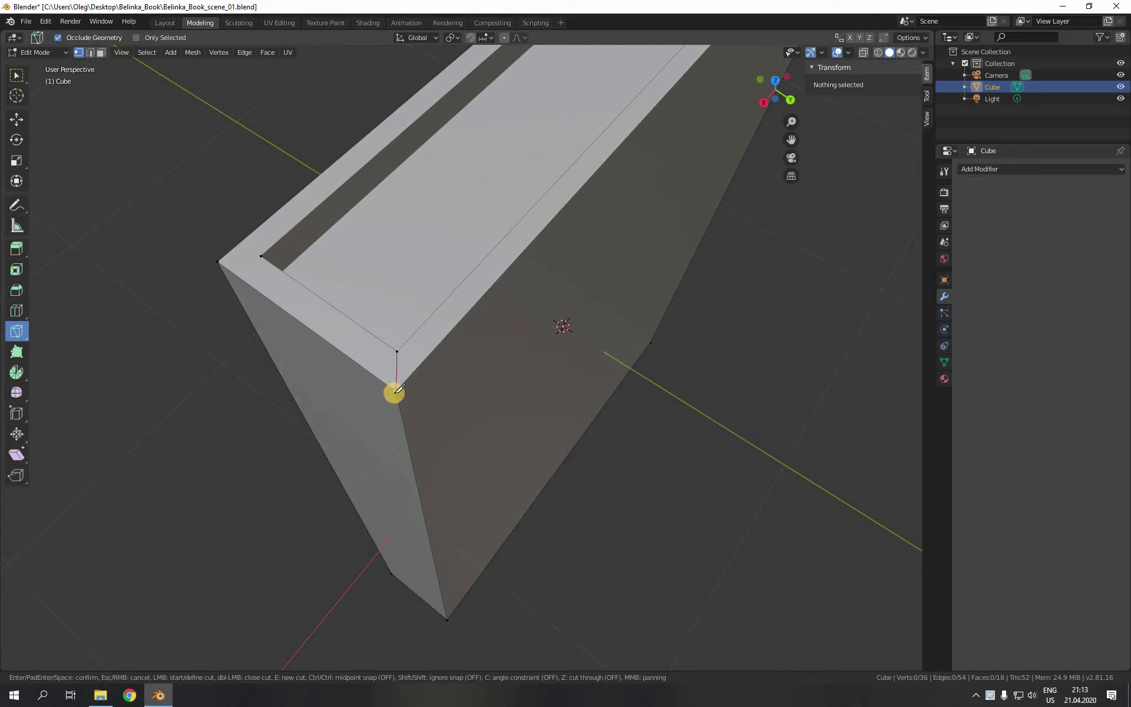
click(394, 392)
key(Return)
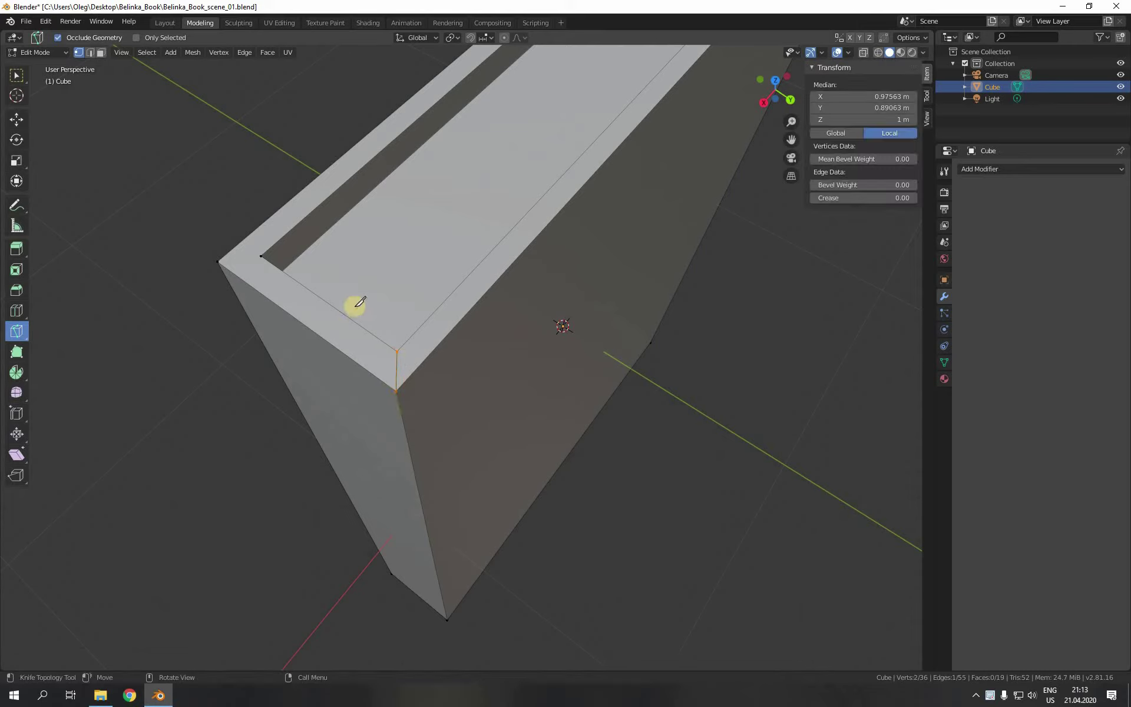
Step: Knife-cut the top rim at the spine from the other inner recess corner to the outer corner of the negative Y cover
click(261, 254)
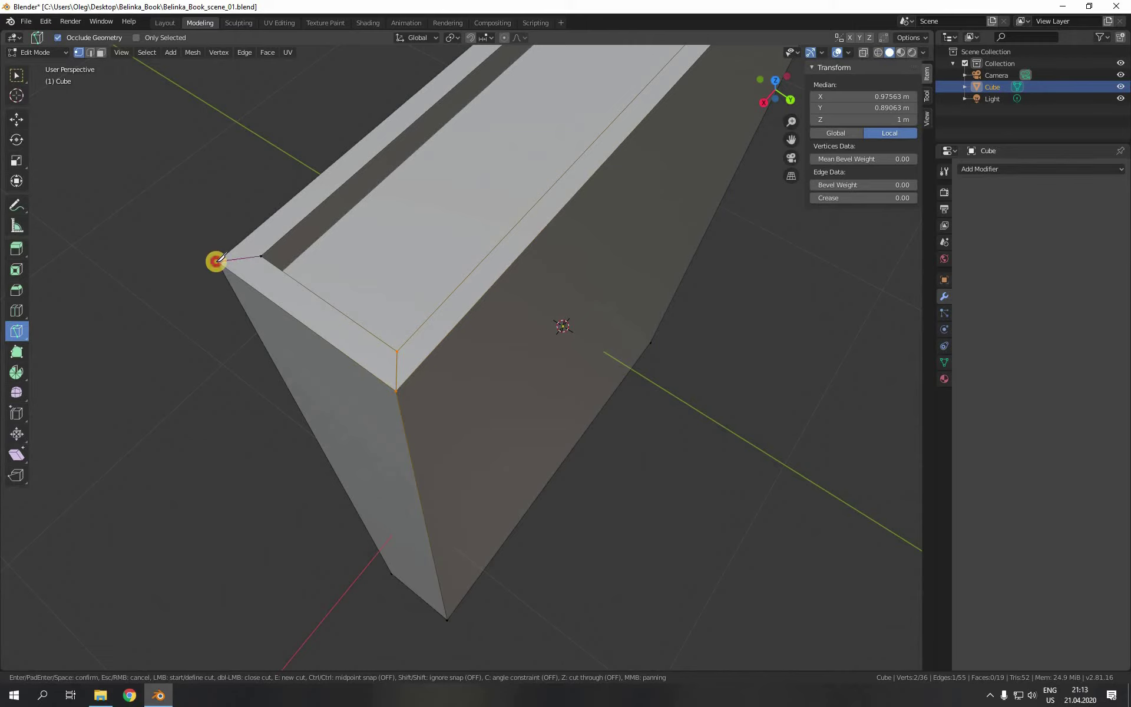
click(217, 260)
key(Return)
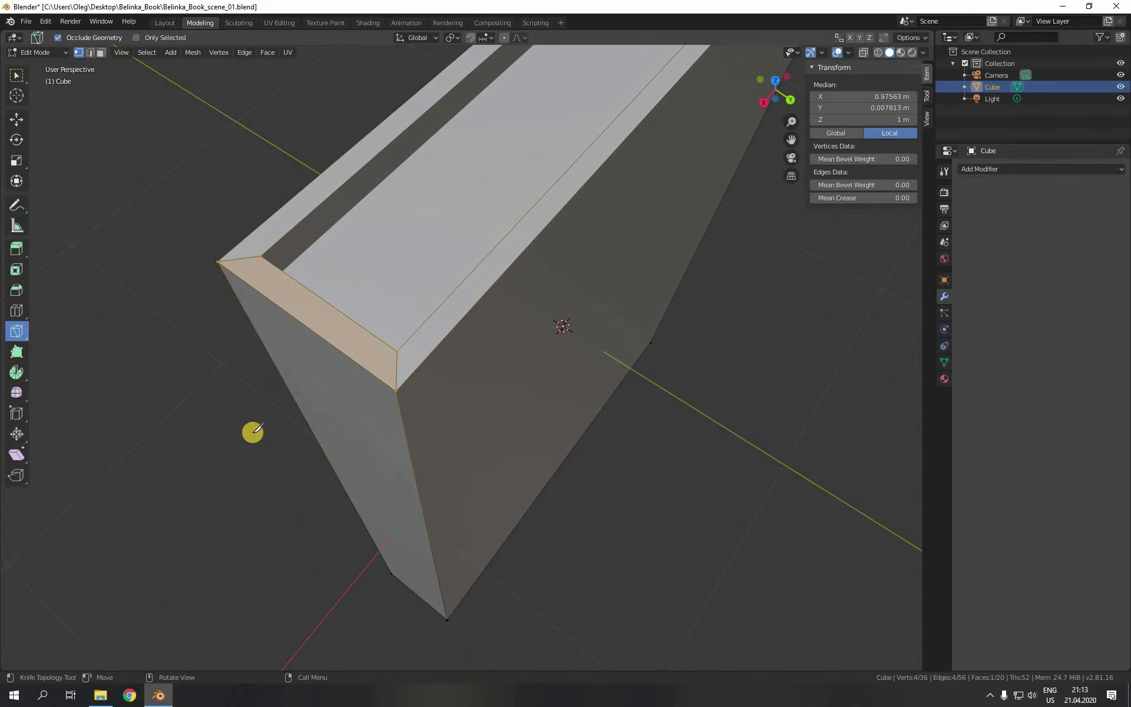
Step: On the book's underside, knife-cut from the inner recess corner at the spine to the outer corner of the positive Y cover
scroll(253, 432, down, 2)
scroll(277, 368, down, 3)
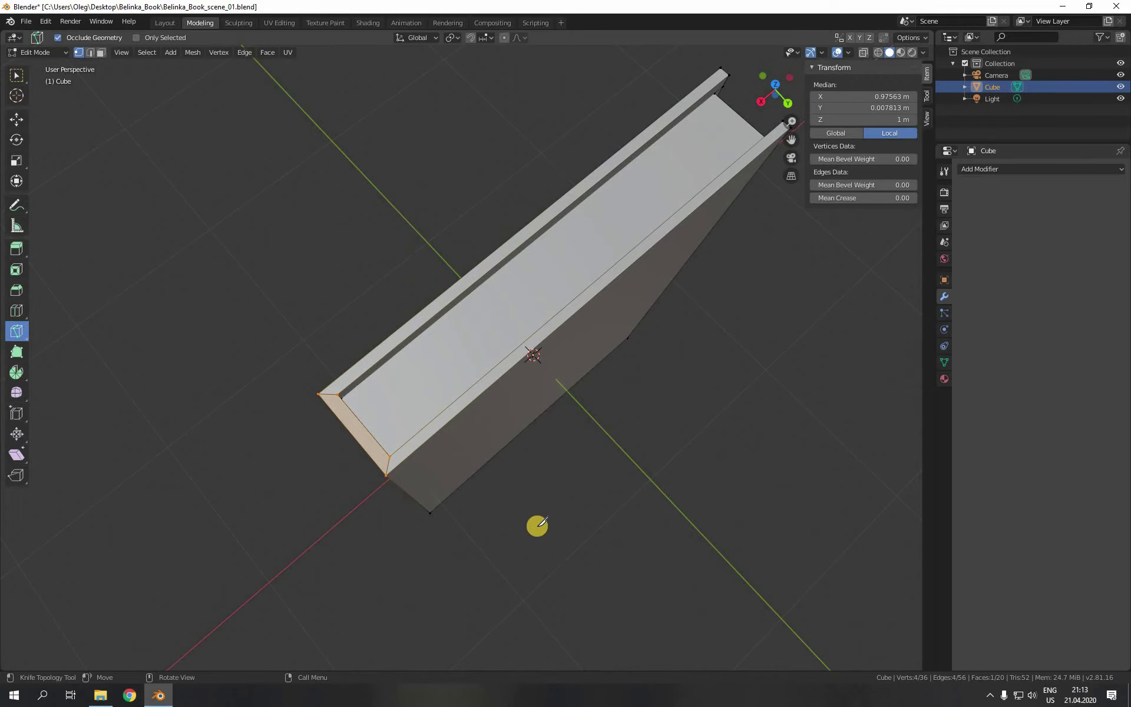
middle_drag(535, 525, 525, 330)
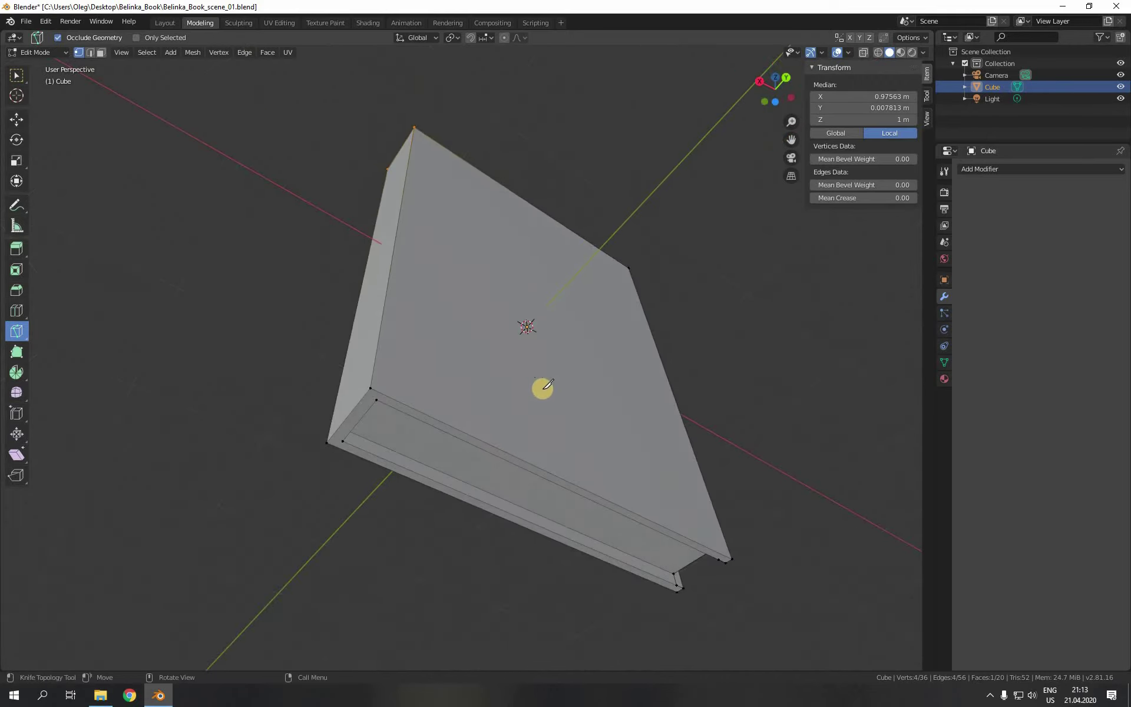
scroll(495, 533, up, 1)
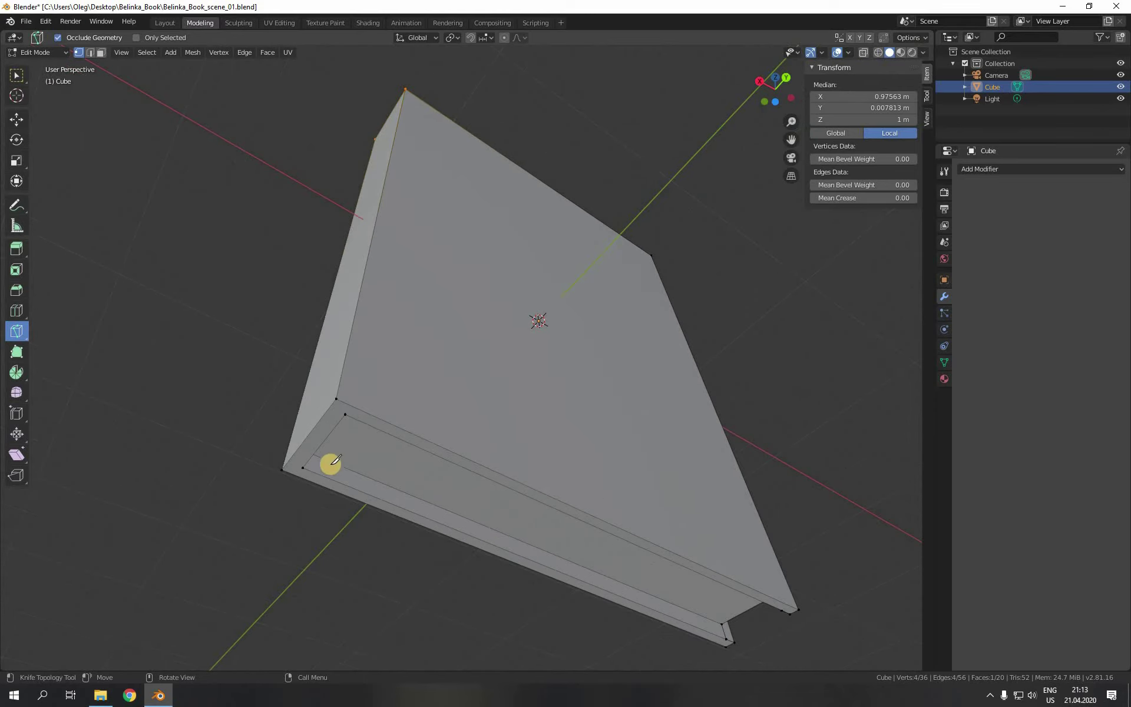
scroll(319, 467, up, 1)
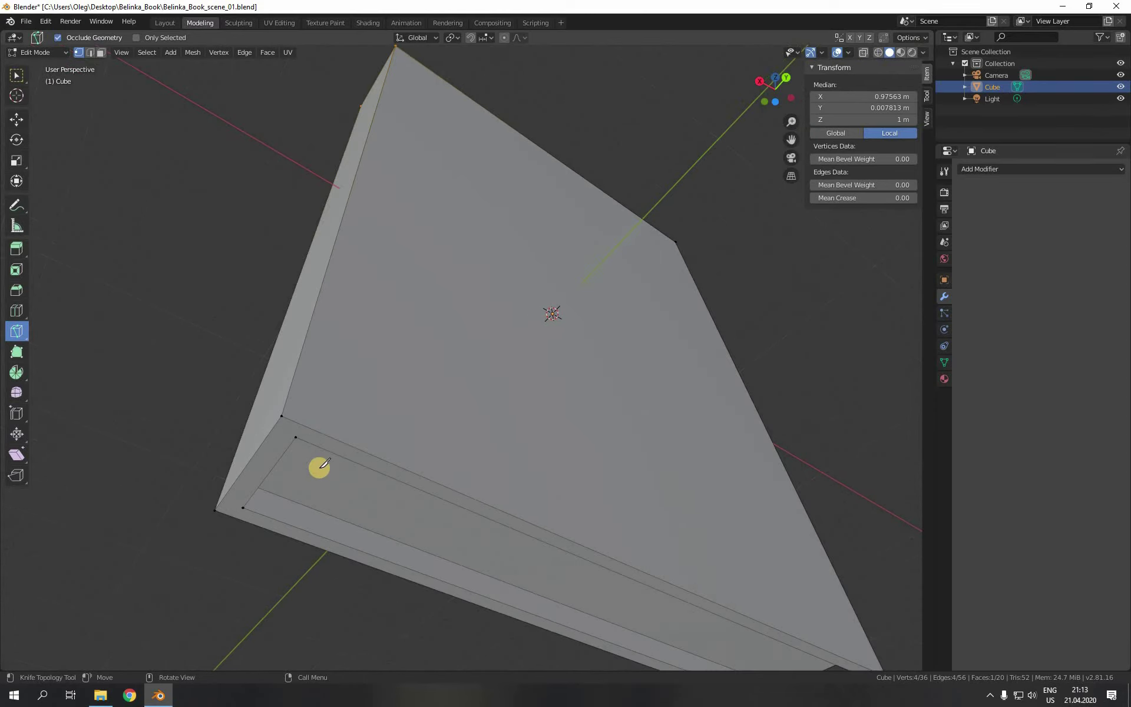
click(296, 437)
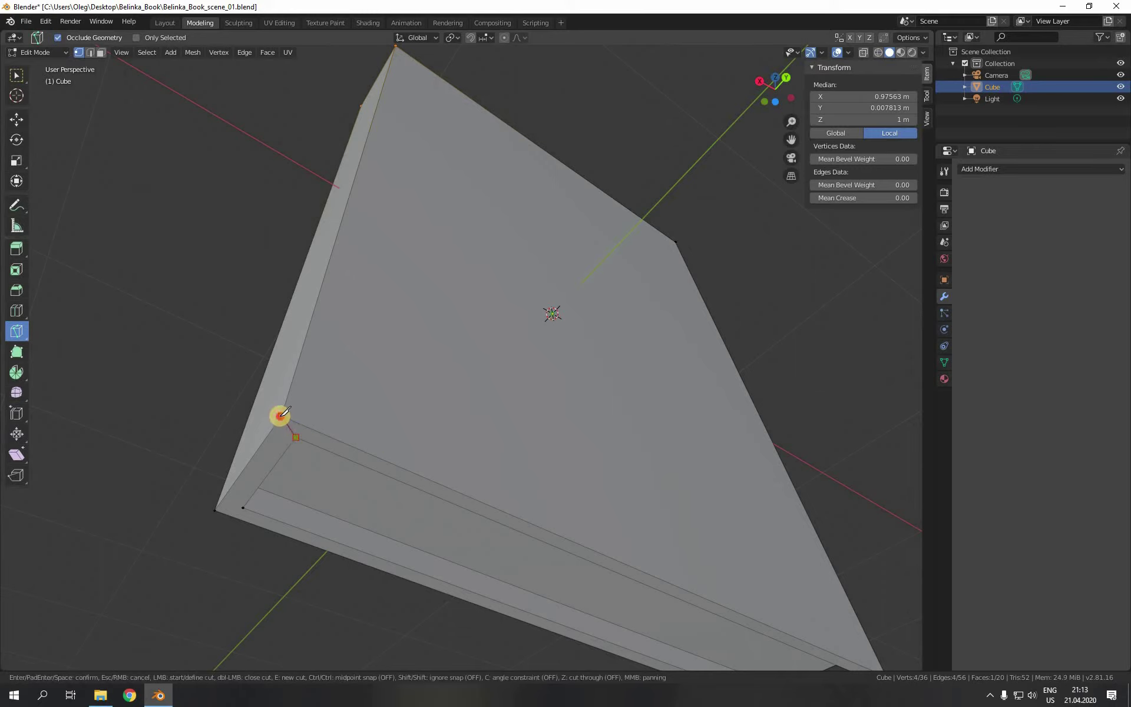
click(281, 416)
key(Return)
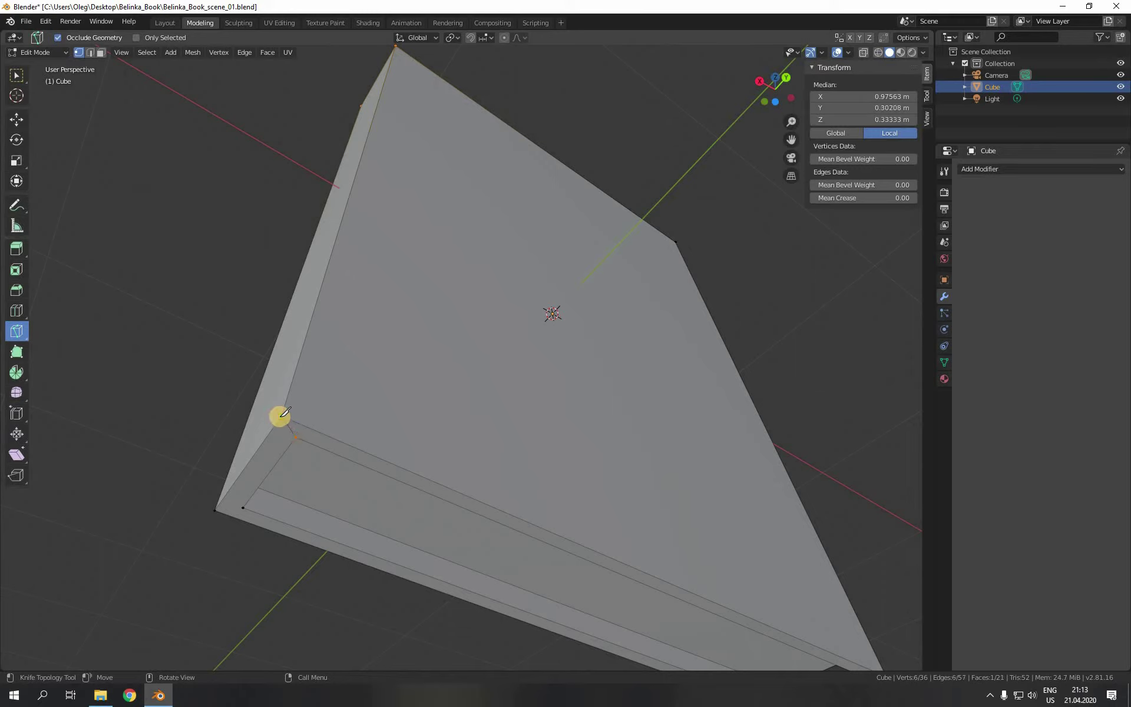
Step: Knife-cut the underside rim from the second inner corner at the spine to the outer corner of the negative Y cover
click(244, 507)
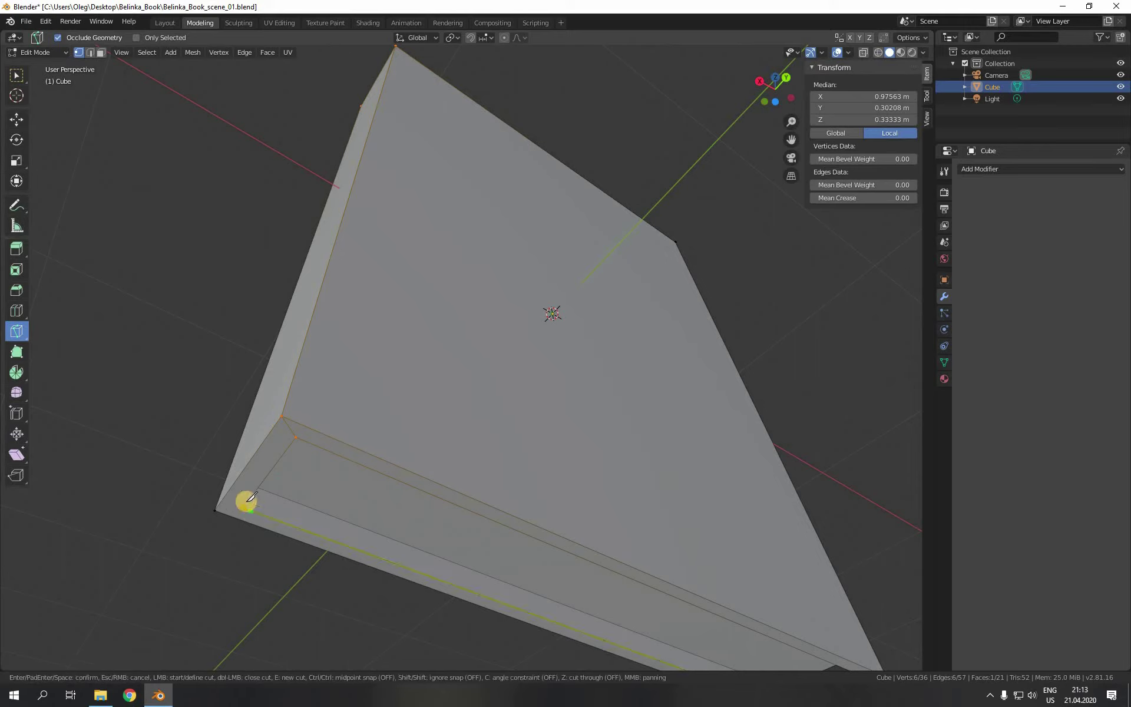
click(215, 508)
key(Return)
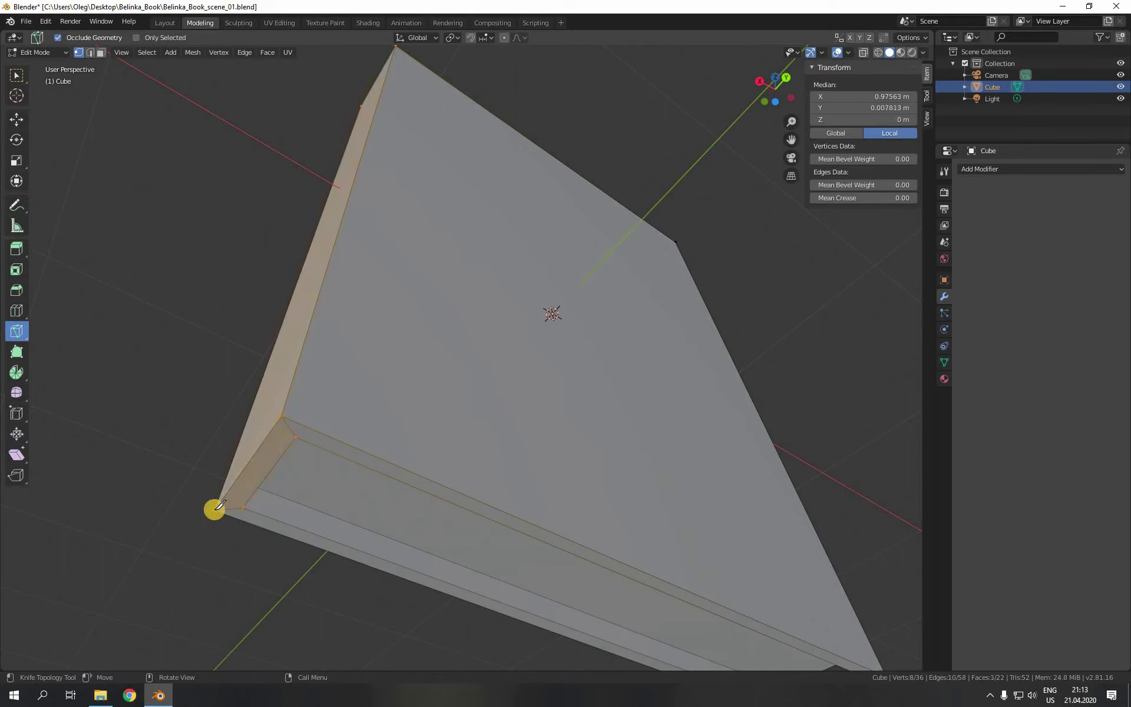
Step: Return to the Select Box tool and clear the mesh selection
click(16, 74)
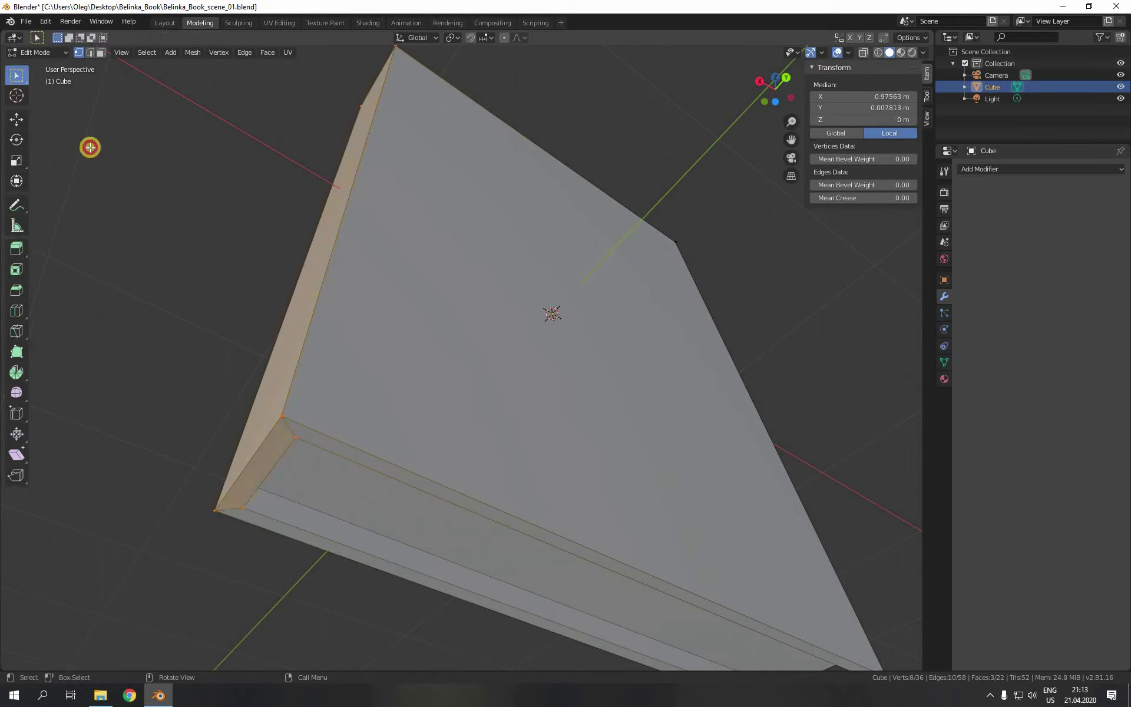
click(146, 222)
middle_drag(147, 222, 161, 387)
middle_drag(186, 343, 566, 404)
middle_drag(610, 263, 701, 317)
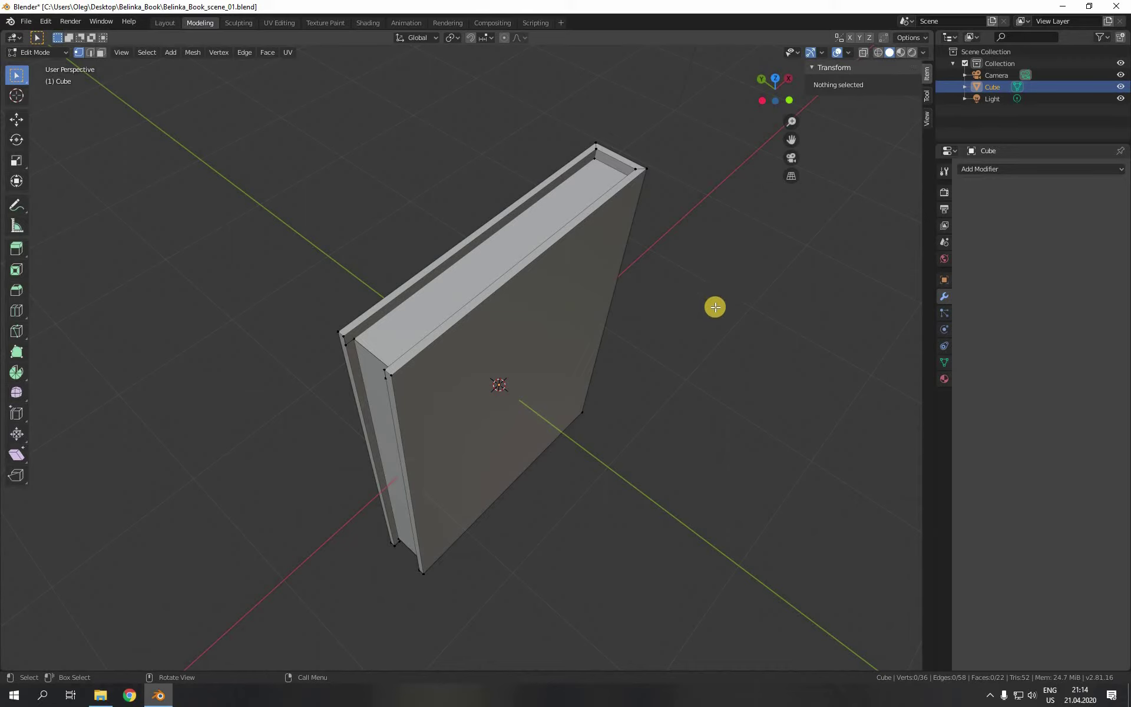
middle_drag(687, 371, 813, 348)
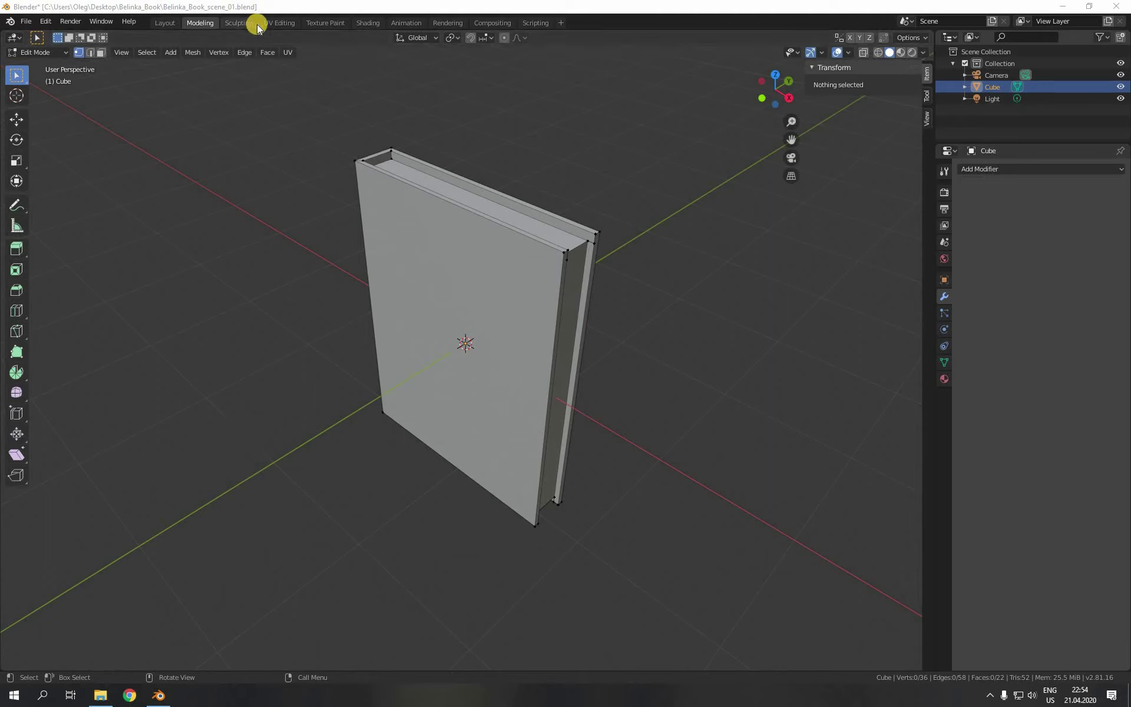
Step: In the UV Editing workspace, use edge selection to select the two long edges and the short spine-side edge of the top page face
click(275, 24)
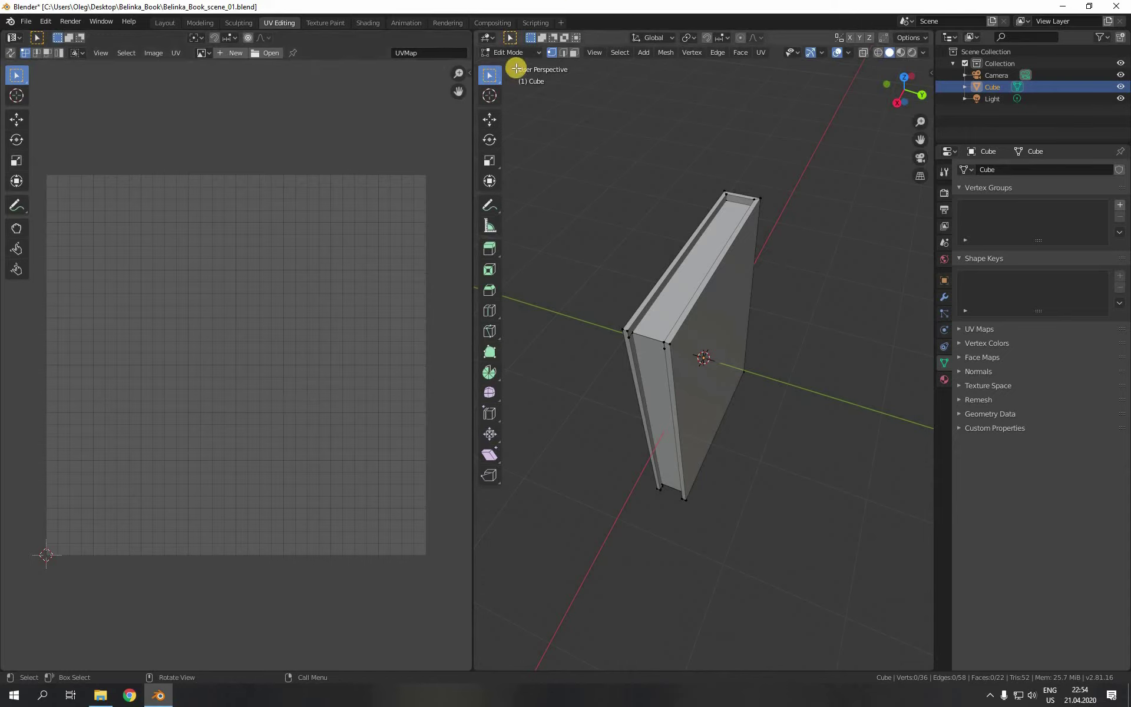
click(563, 52)
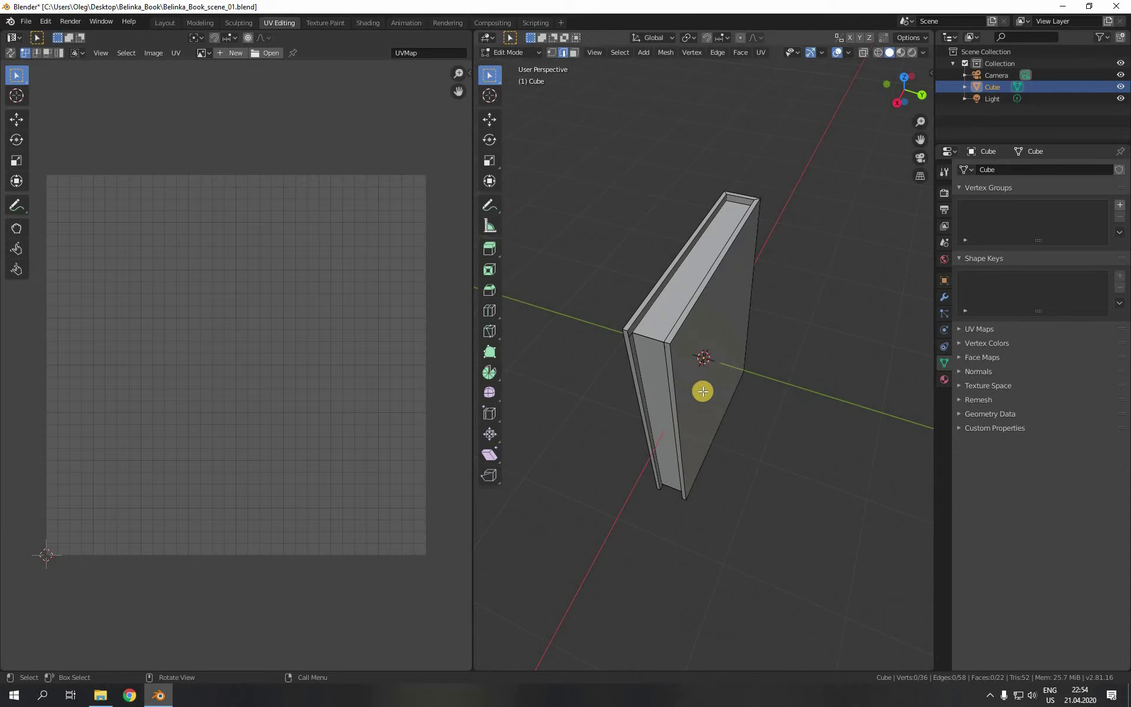
click(679, 268)
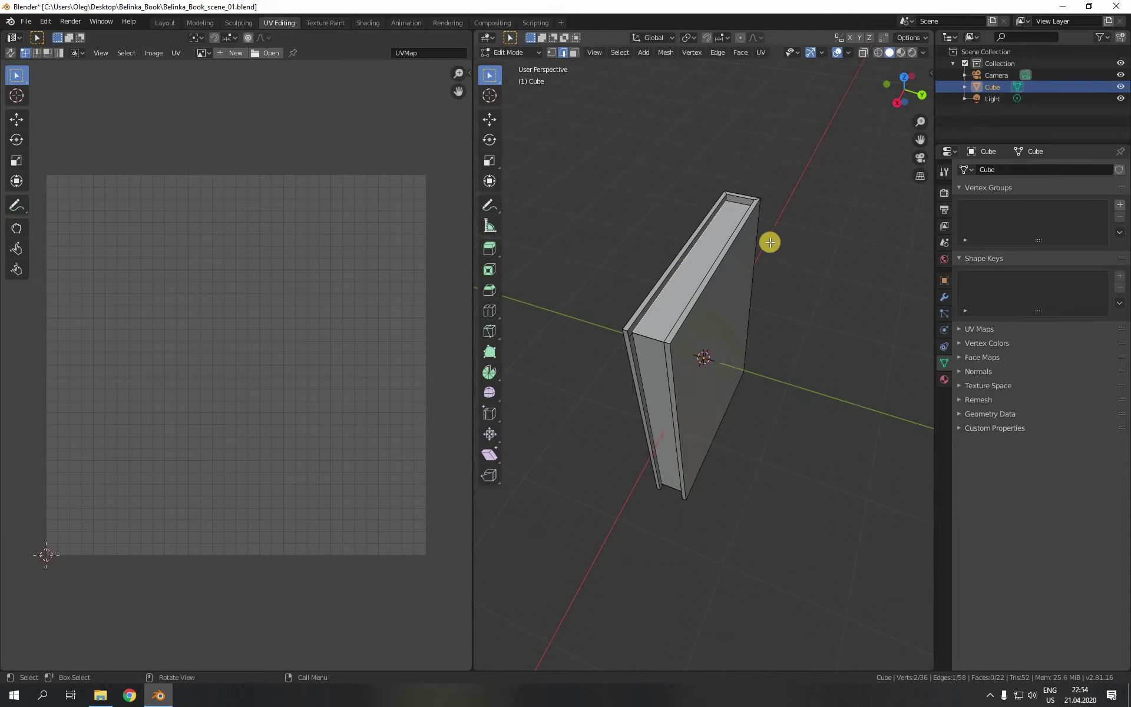
shift+click(669, 323)
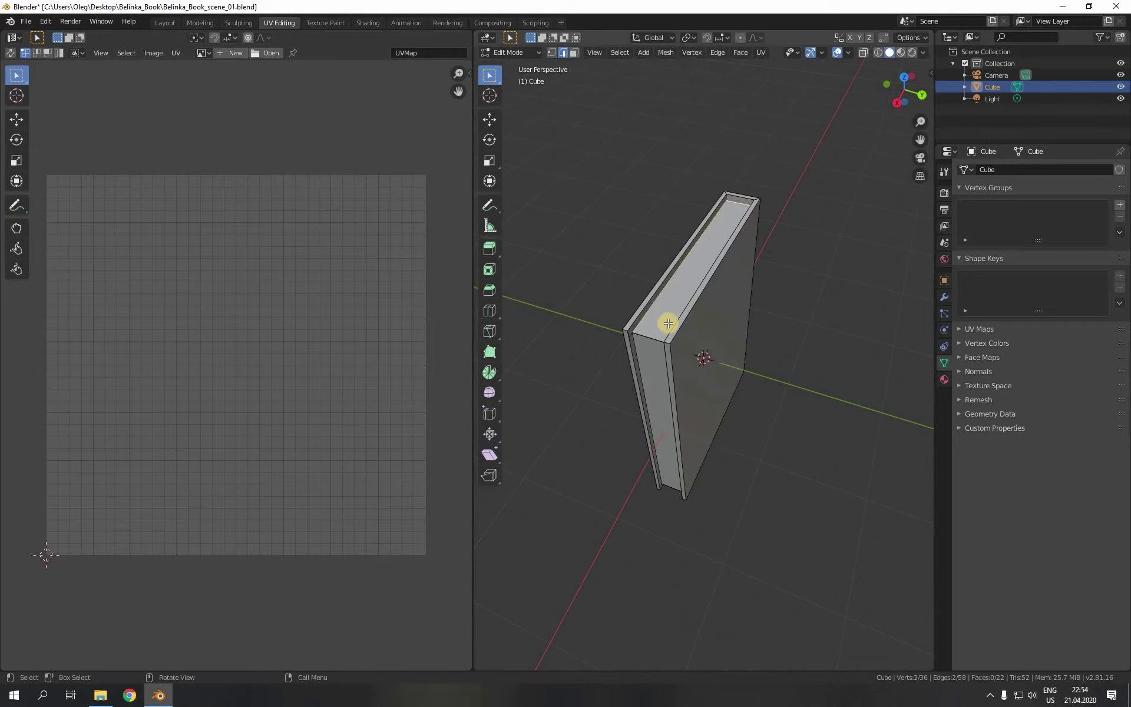
middle_drag(668, 323, 729, 261)
shift+click(729, 258)
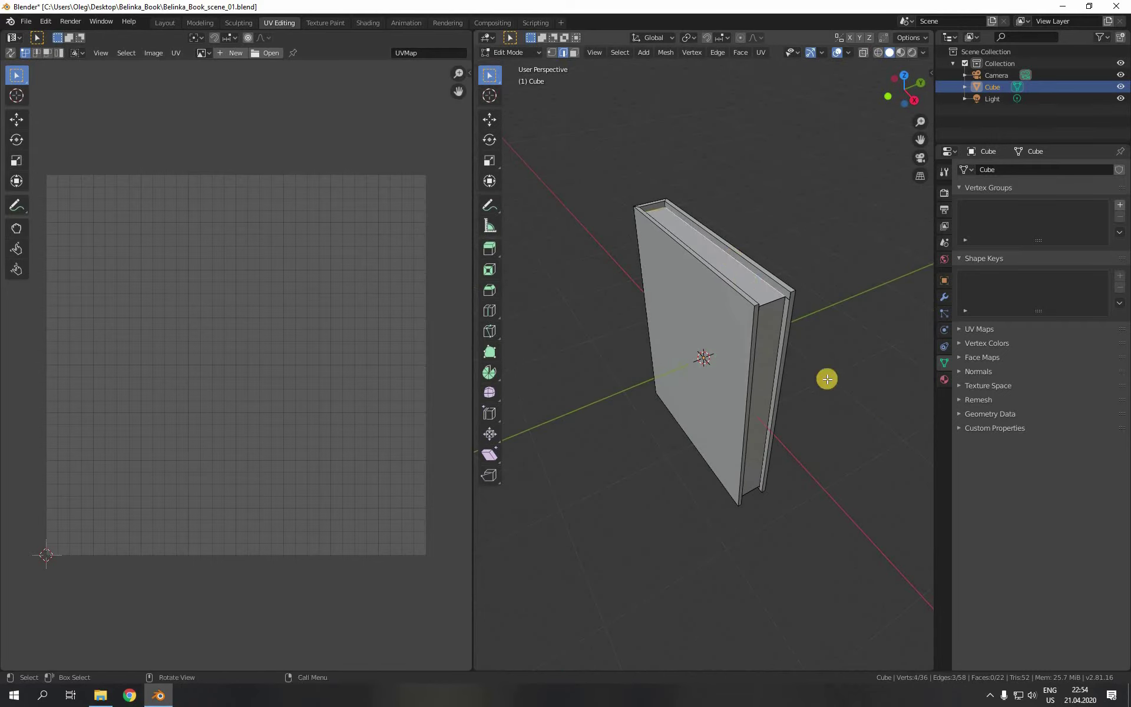
Step: Add the two vertical edges of the open-side page face and the three matching edges of the bottom page face to the selection
middle_drag(826, 379, 730, 359)
shift+click(648, 321)
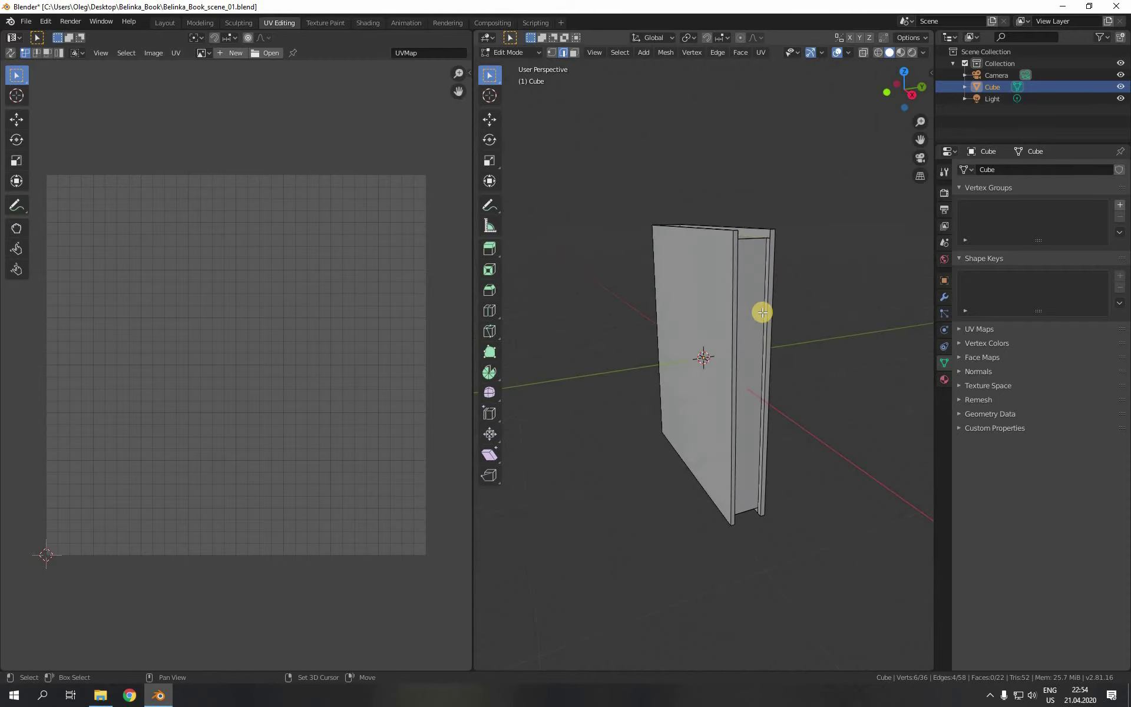
shift+click(762, 313)
middle_drag(813, 443, 697, 432)
middle_drag(765, 384, 825, 516)
shift+click(677, 442)
shift+click(748, 434)
shift+click(703, 501)
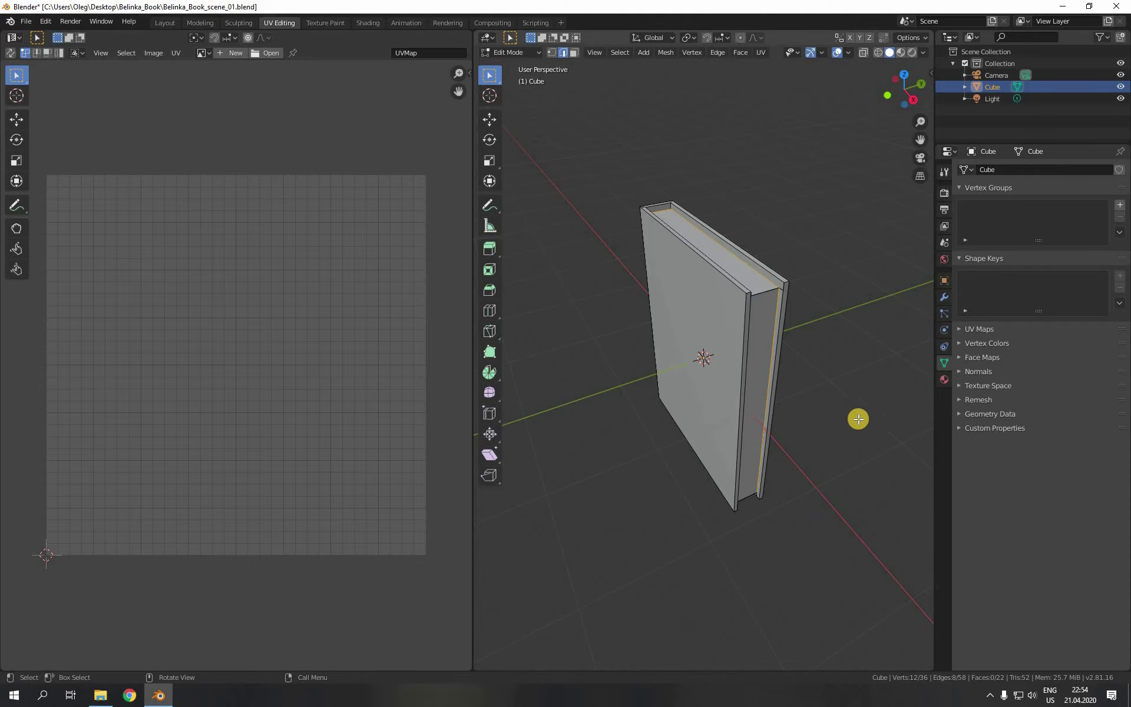
Step: Mark the selected page edges as a seam
right_click(772, 346)
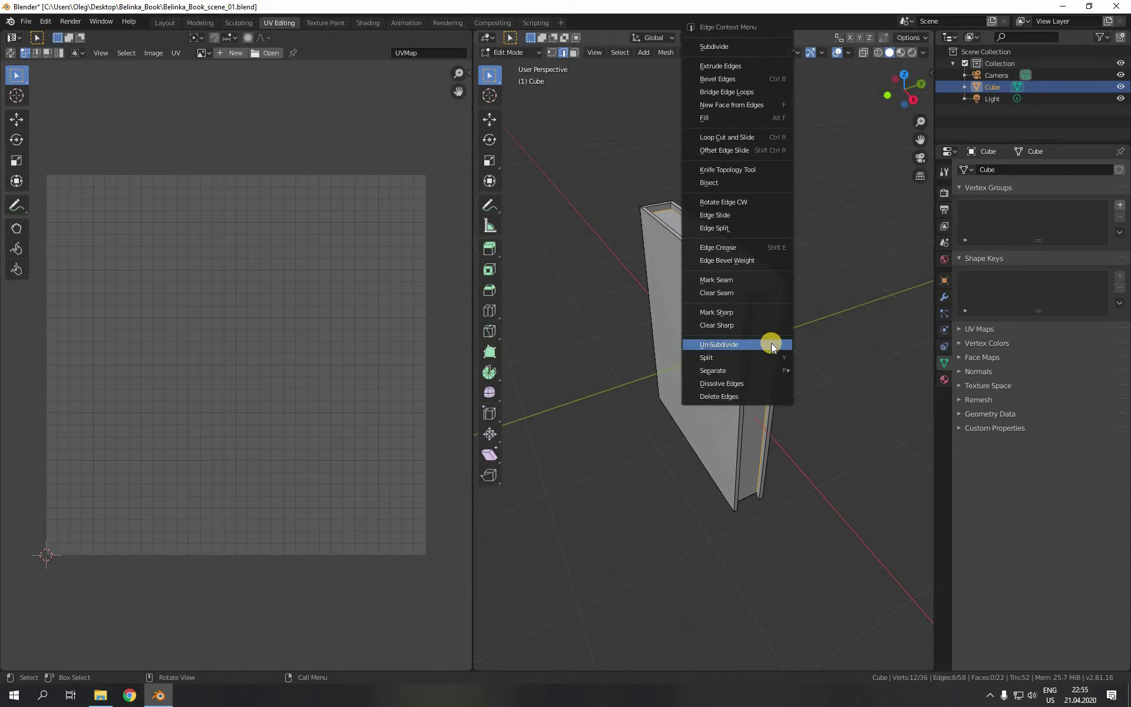
click(735, 279)
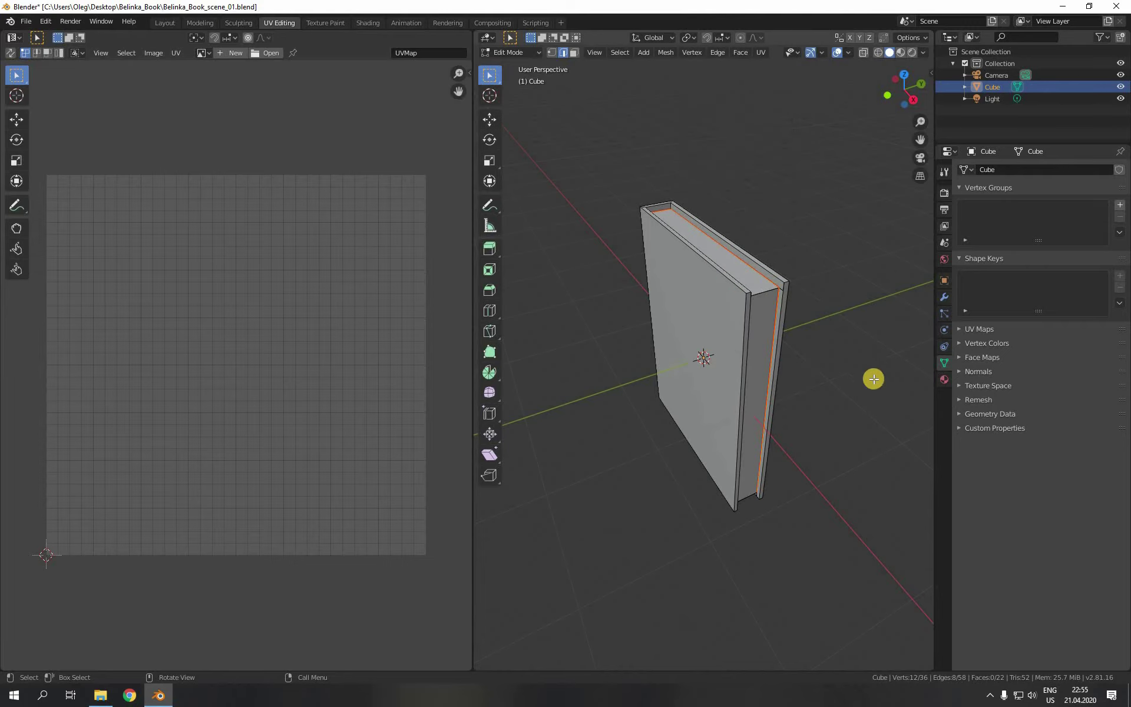
middle_drag(874, 379, 803, 390)
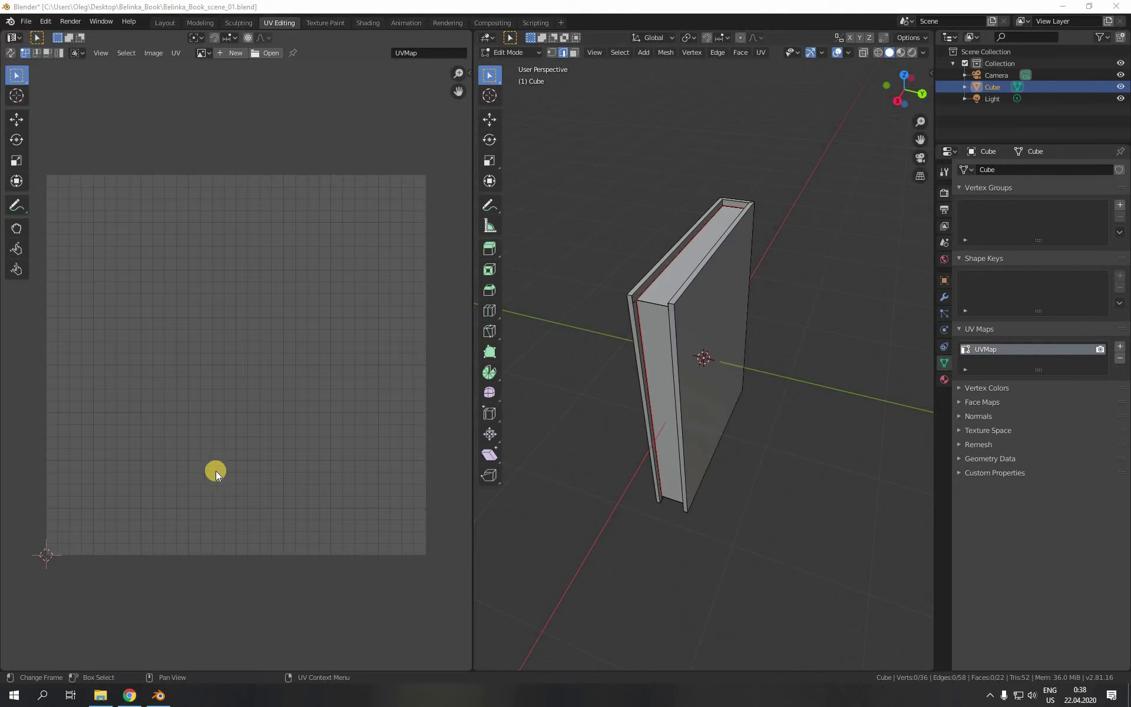
Step: Switch the book mesh from Edit Mode to Object Mode
click(518, 51)
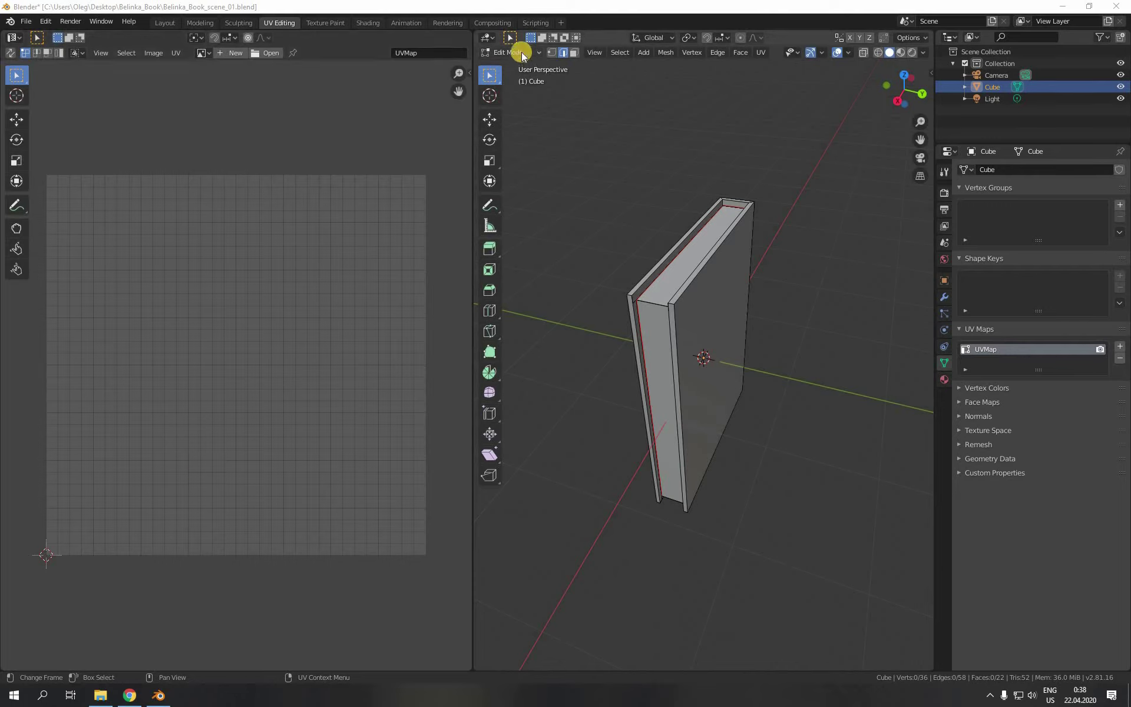
click(517, 74)
click(516, 53)
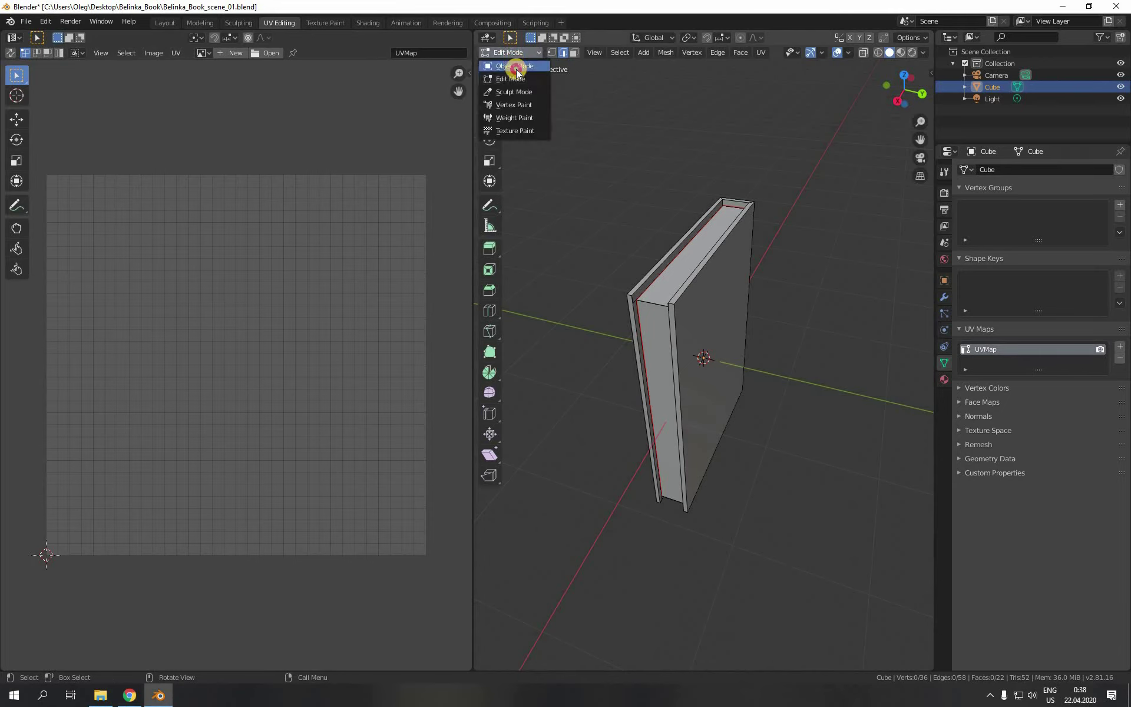
click(516, 70)
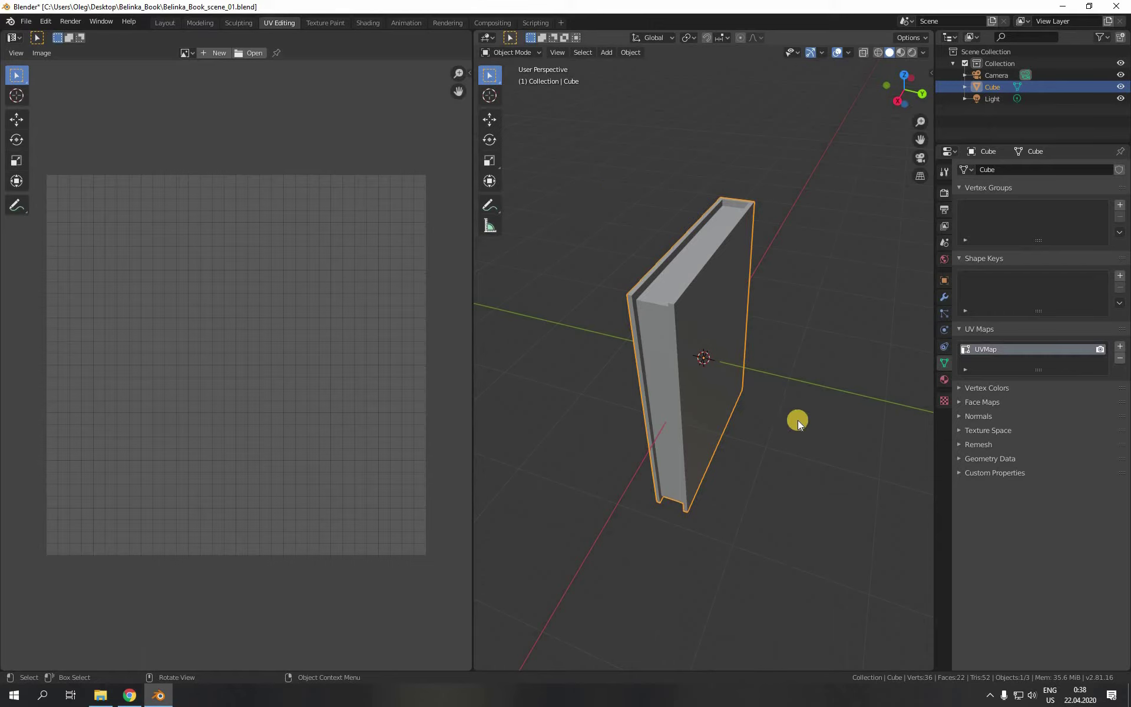
Step: Show the book's transform values and apply its scale
key(n)
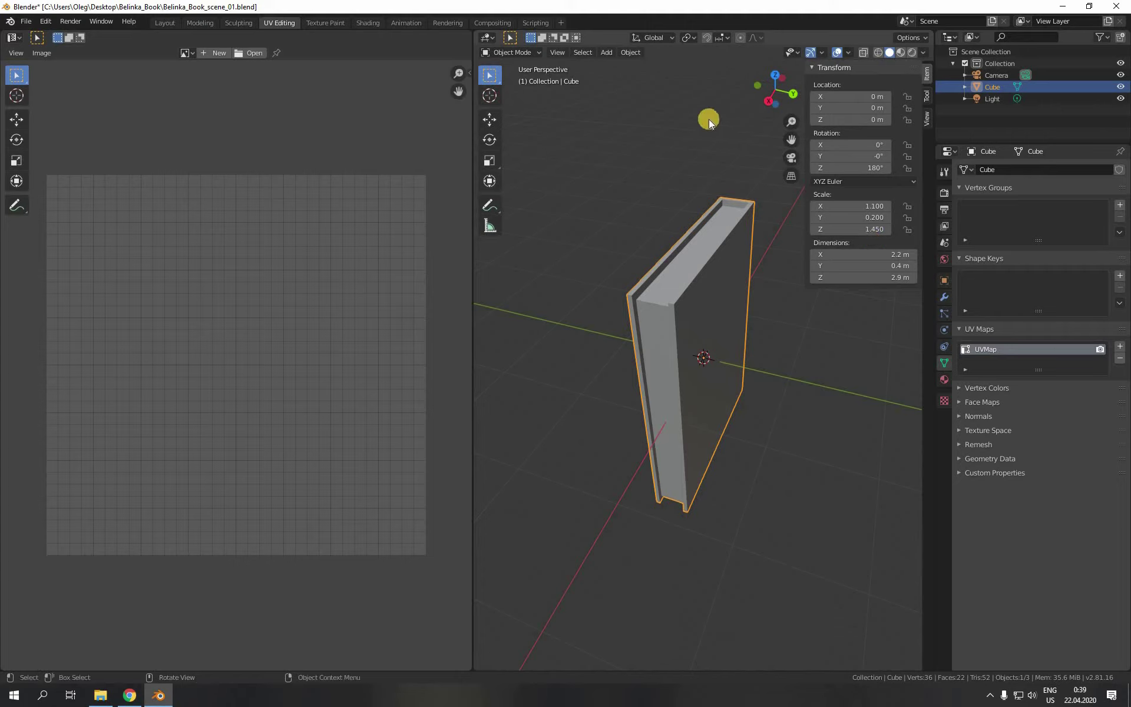
click(630, 52)
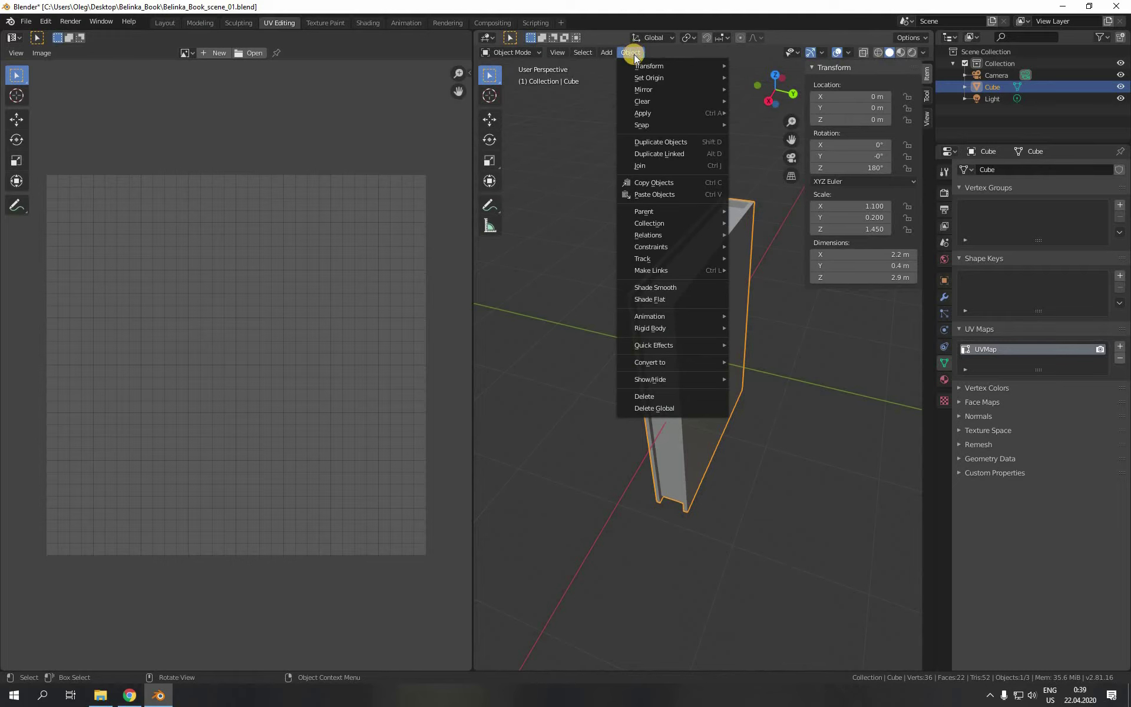
mouse_move(671, 114)
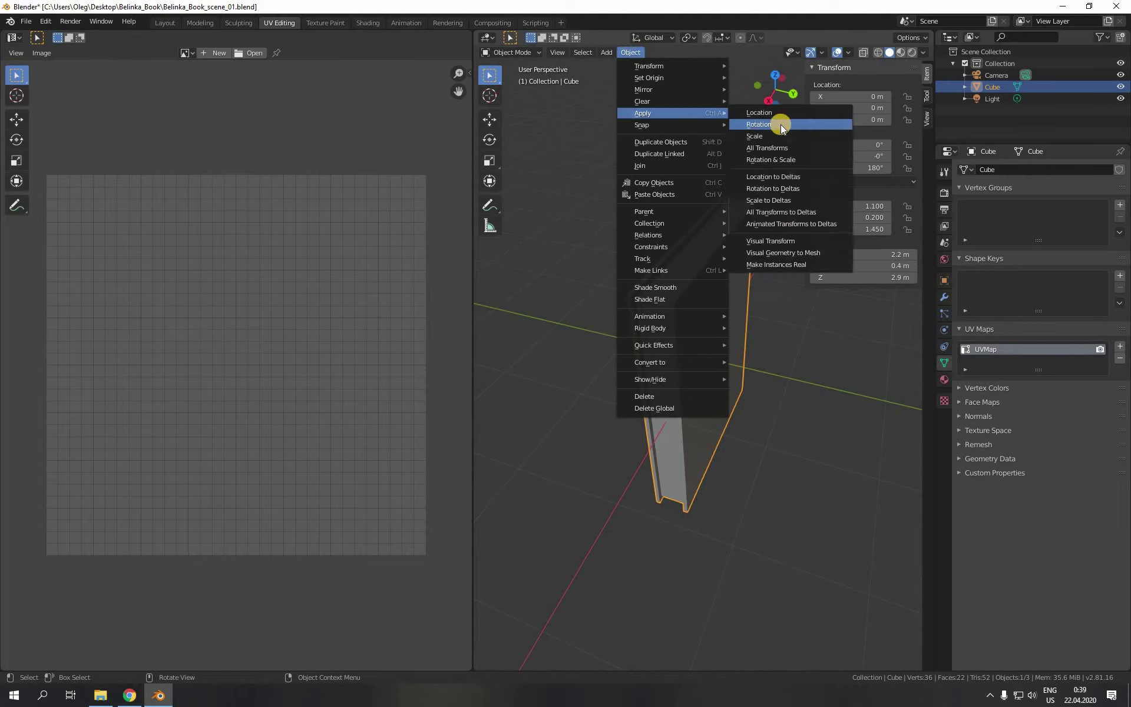
click(759, 135)
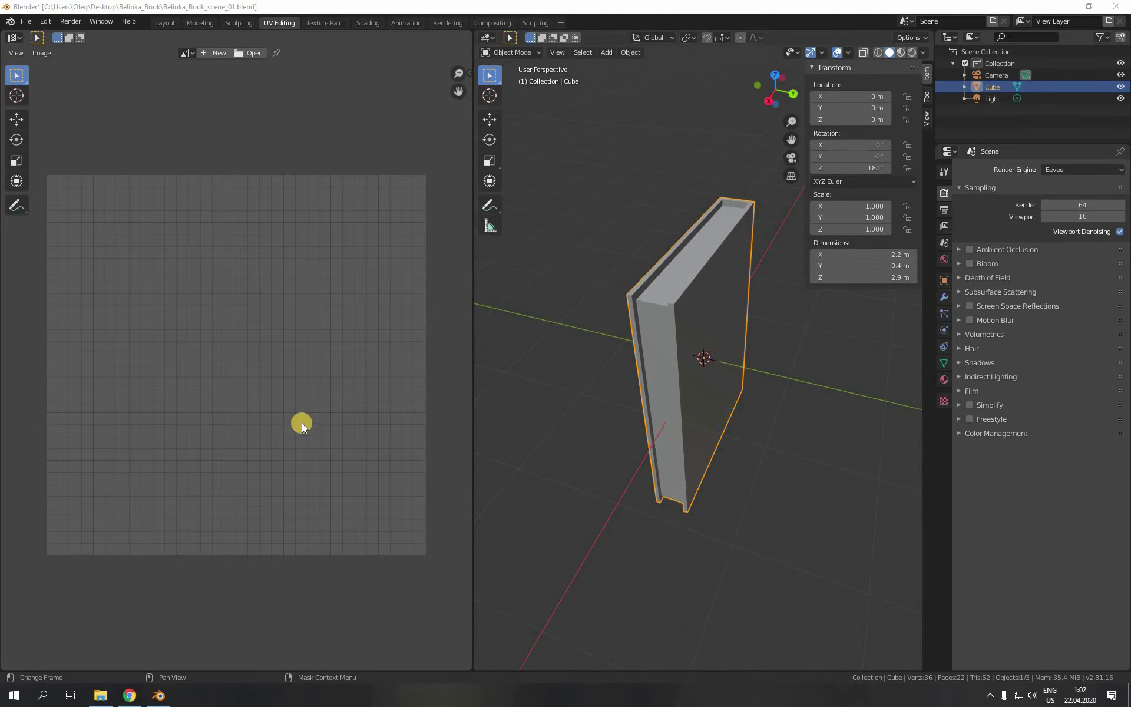
Step: Select the whole book mesh in Edit Mode and remove its existing UVMap from the mesh data
click(518, 53)
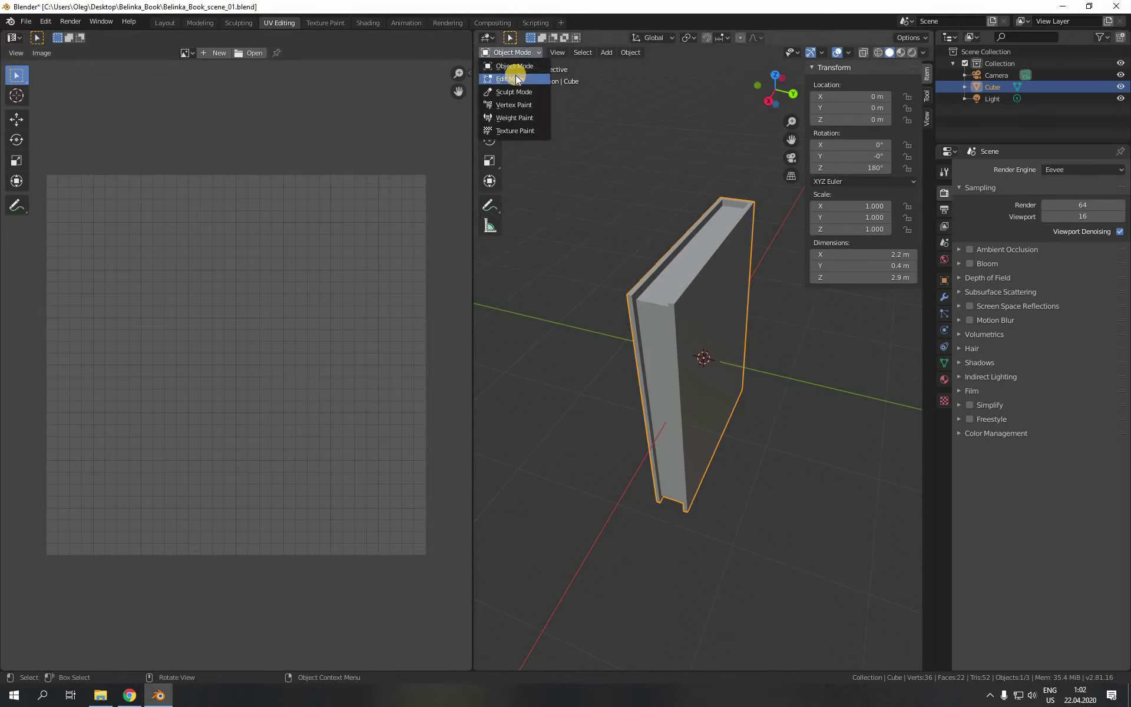
click(516, 79)
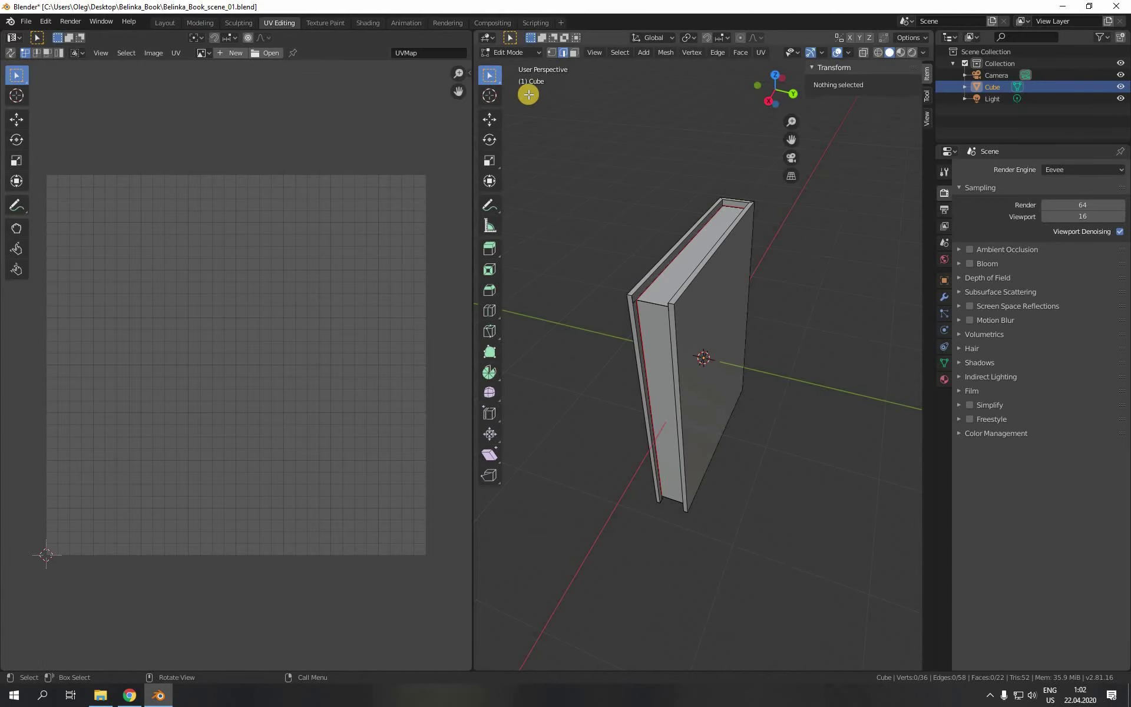
key(a)
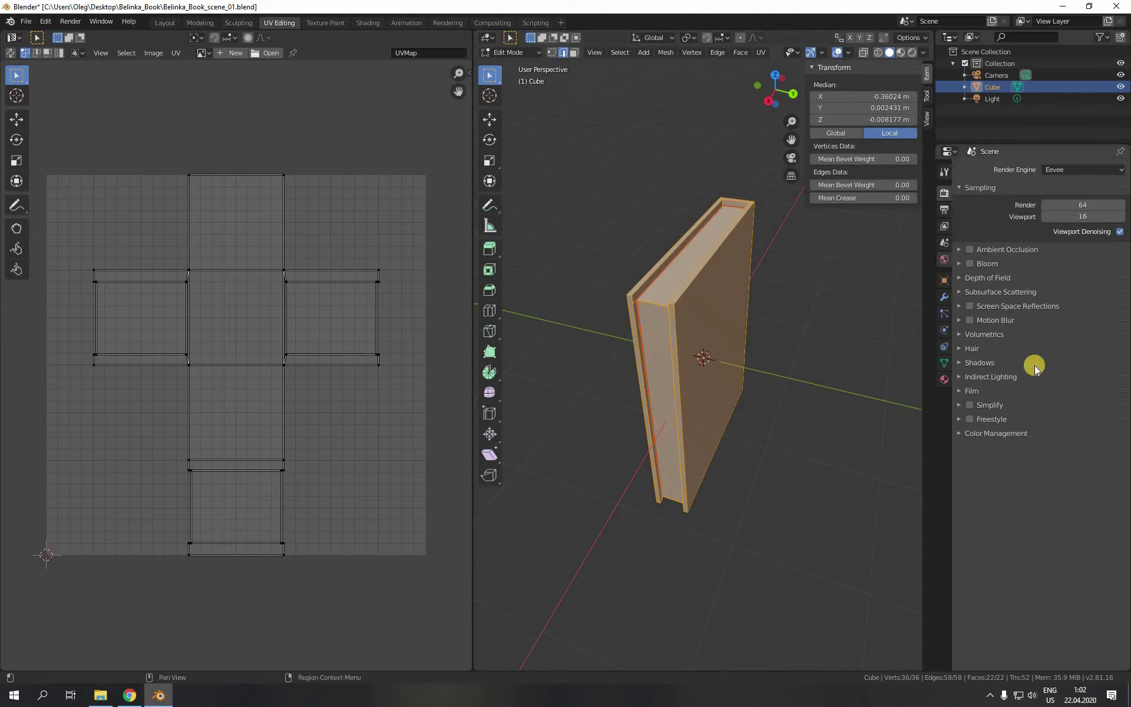
click(944, 362)
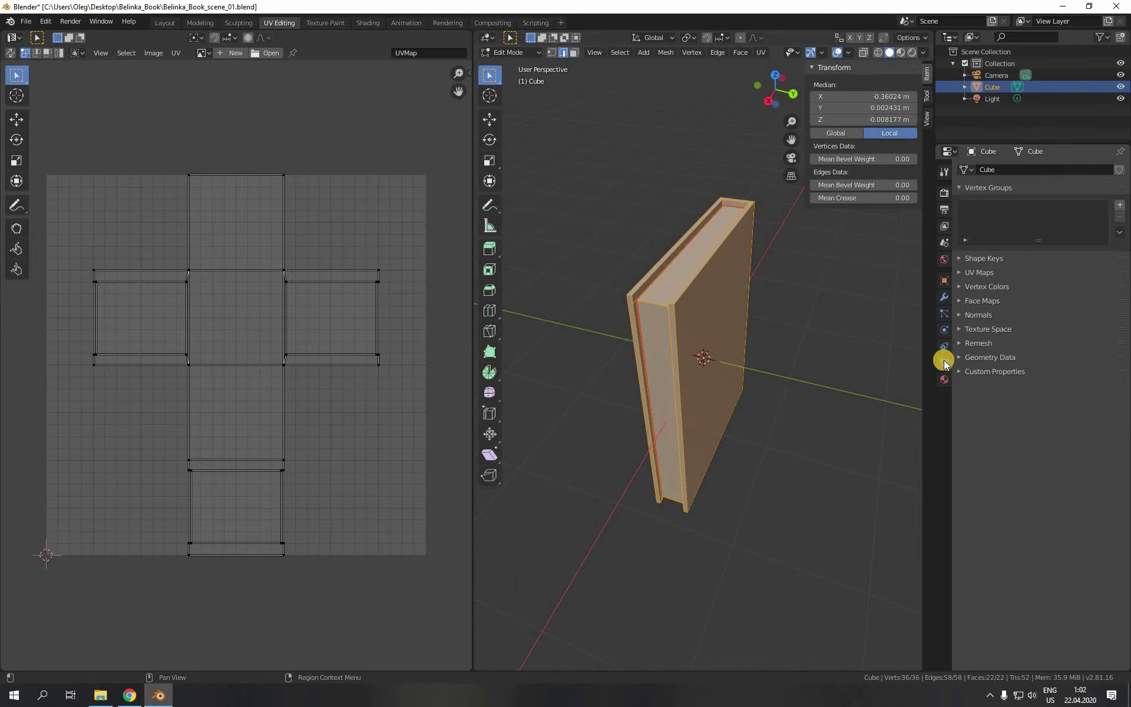
click(960, 271)
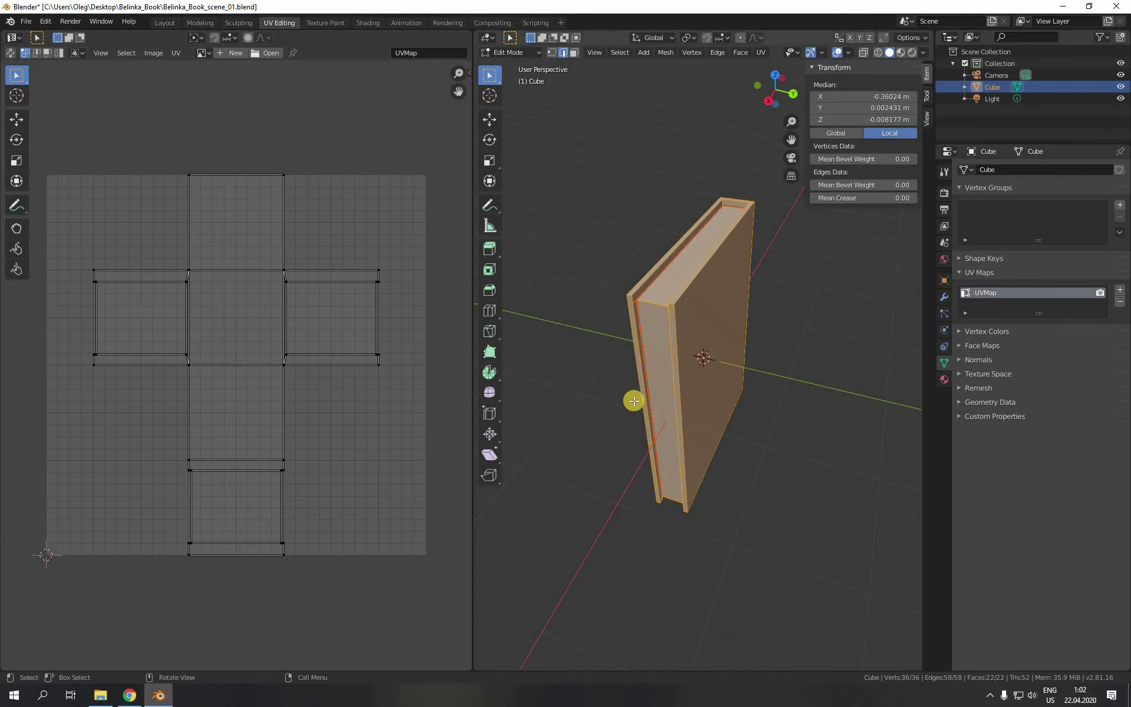
click(1120, 301)
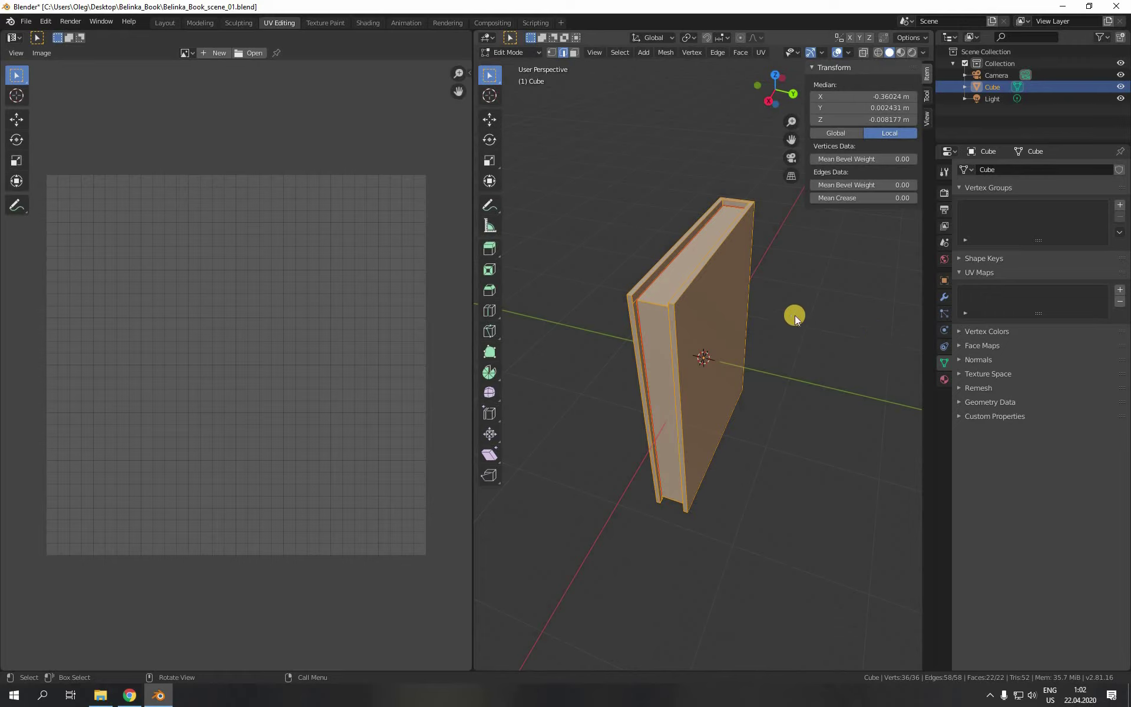
Step: Unwrap the whole book with Smart UV Project, using angle limit 66, island margin 0 and area weight 0
key(u)
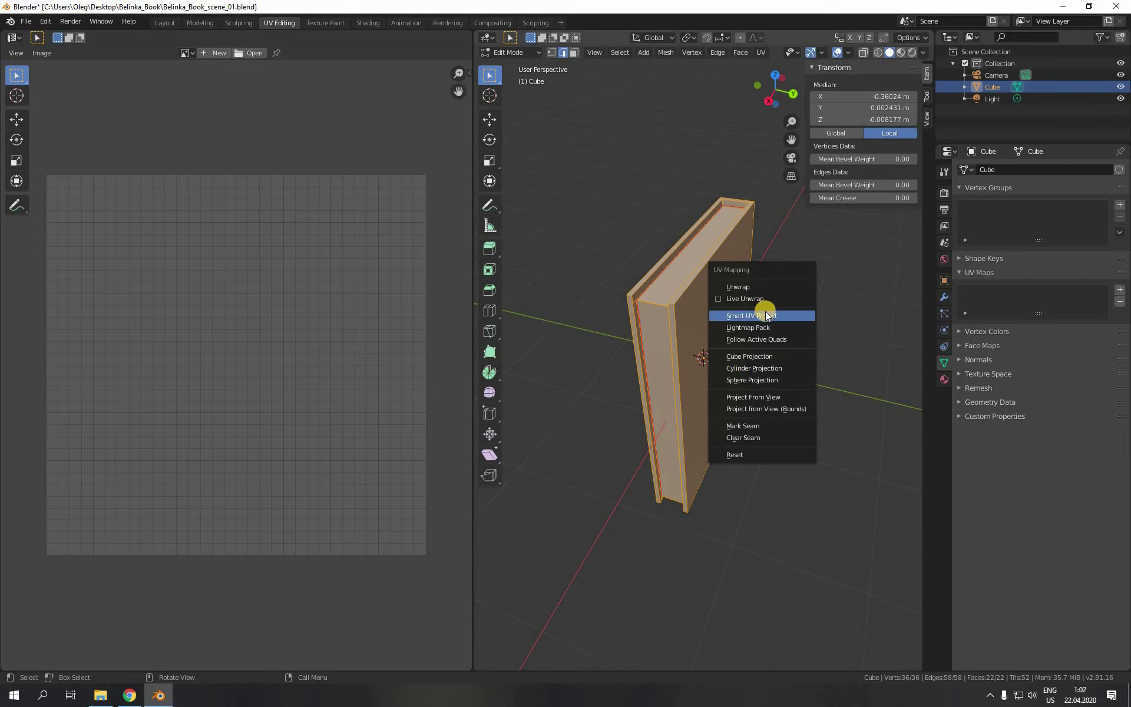
click(764, 313)
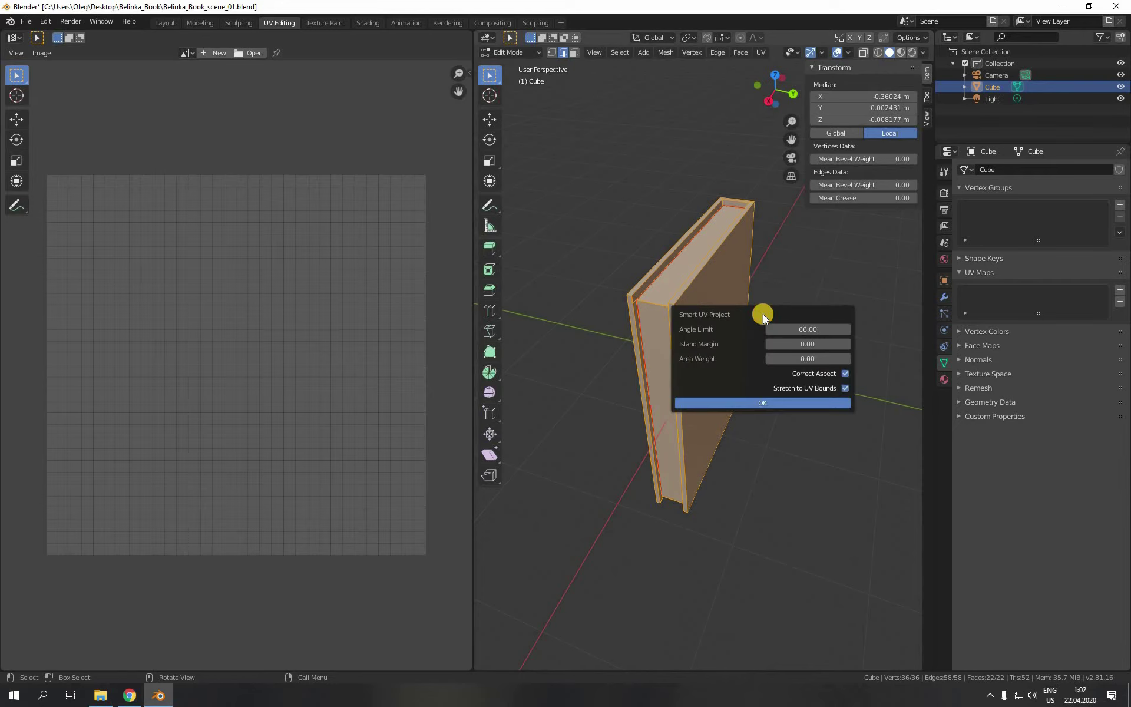
click(762, 403)
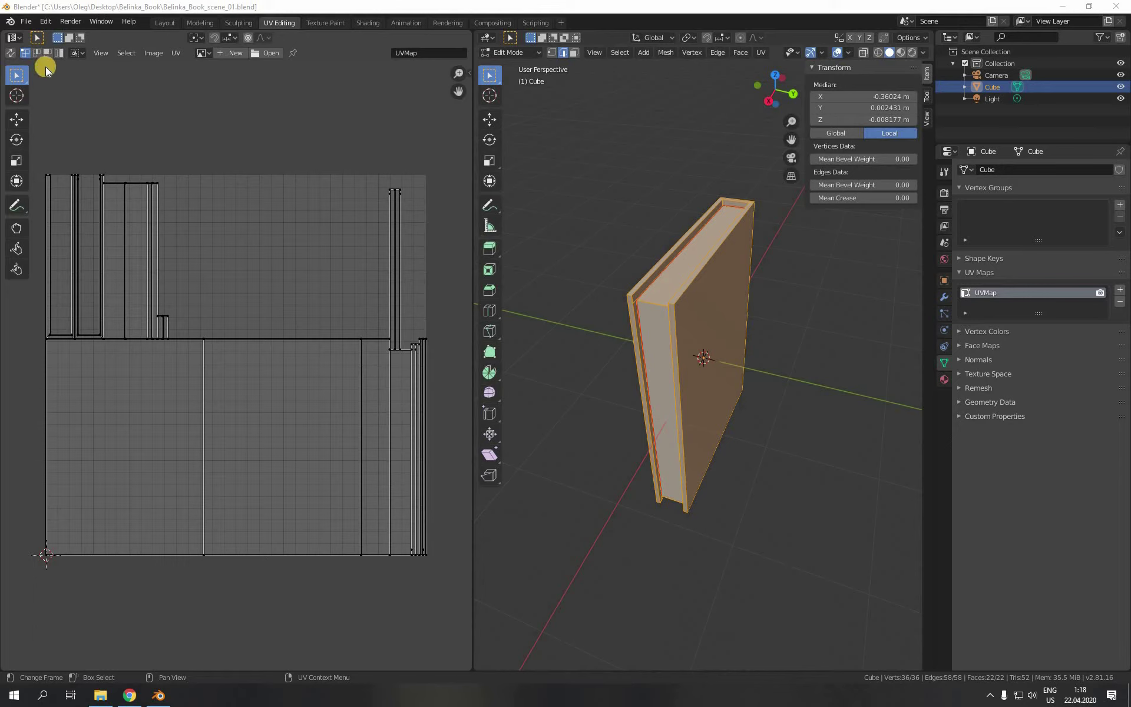
Step: Enable UV sync selection in face mode and select individual UV faces to match them with the cover and page faces
click(8, 54)
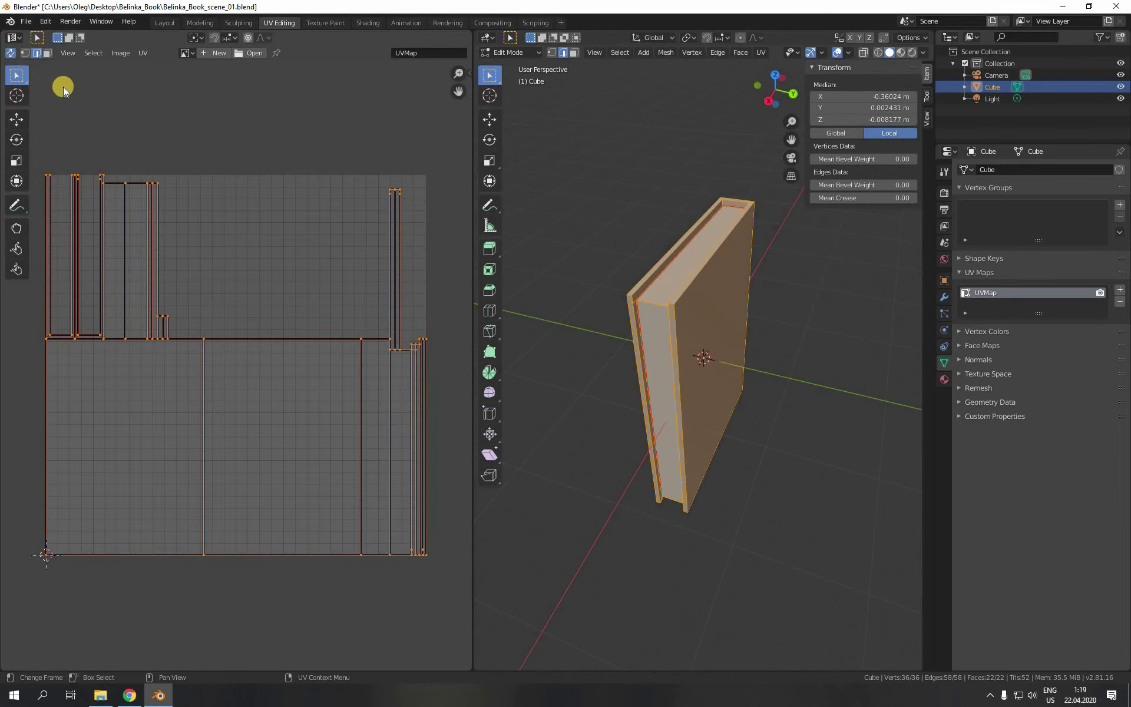
click(47, 53)
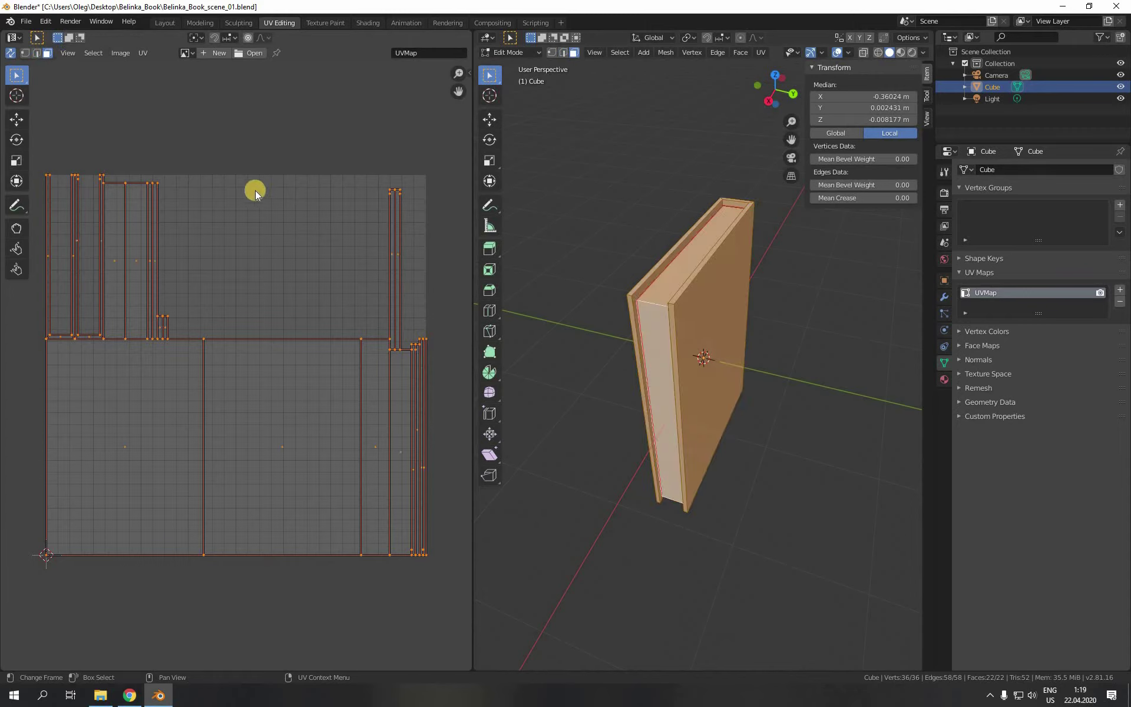
click(280, 448)
click(122, 441)
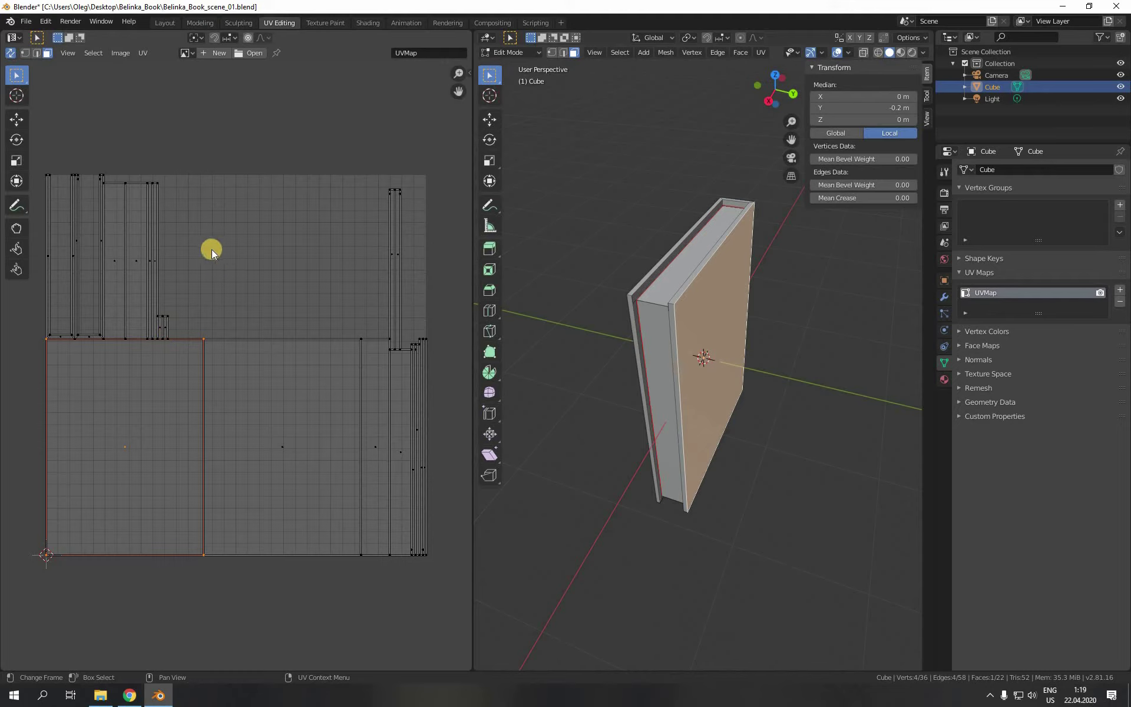
click(113, 262)
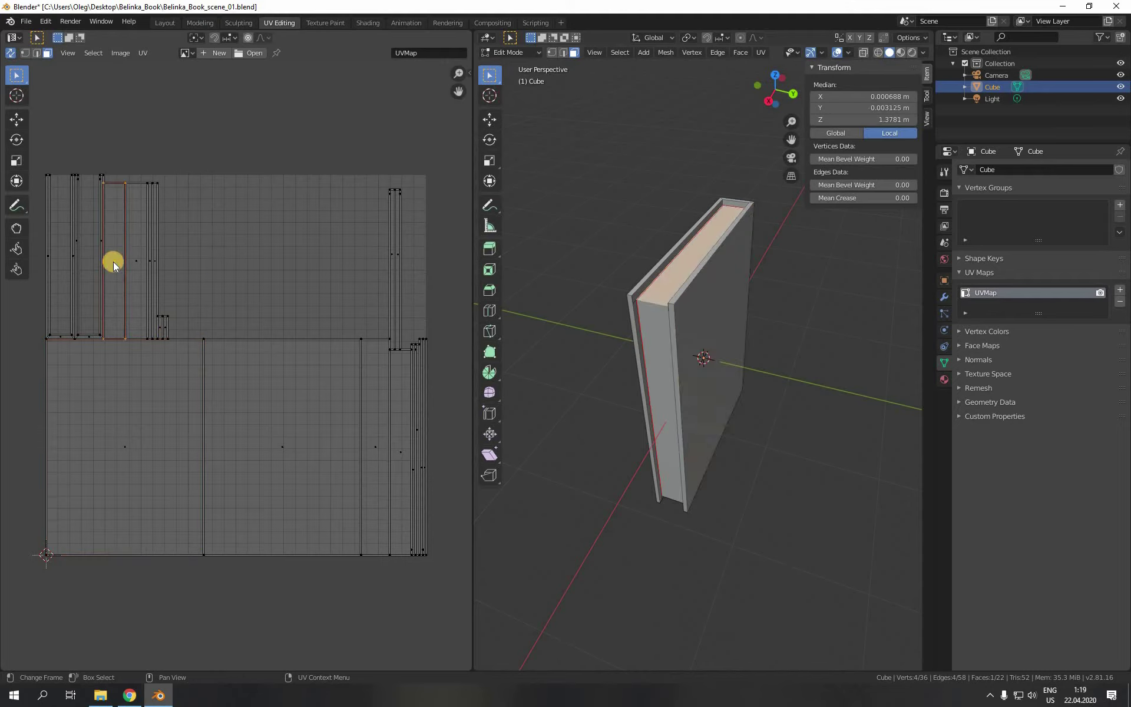
click(400, 440)
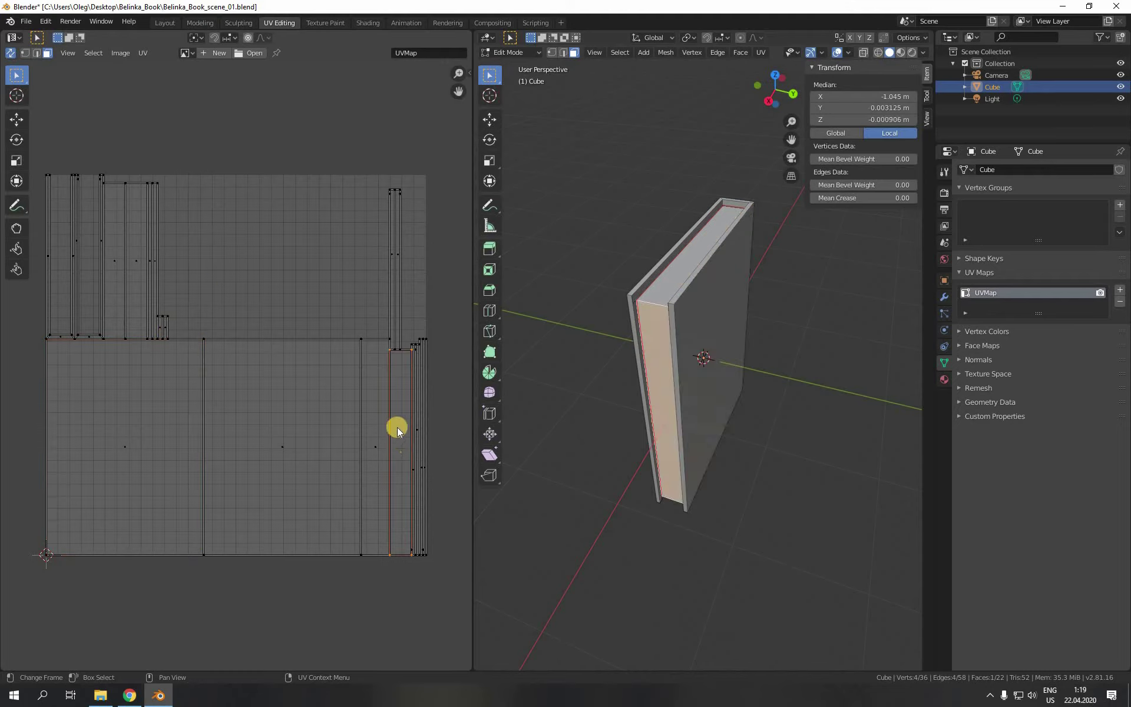
click(413, 582)
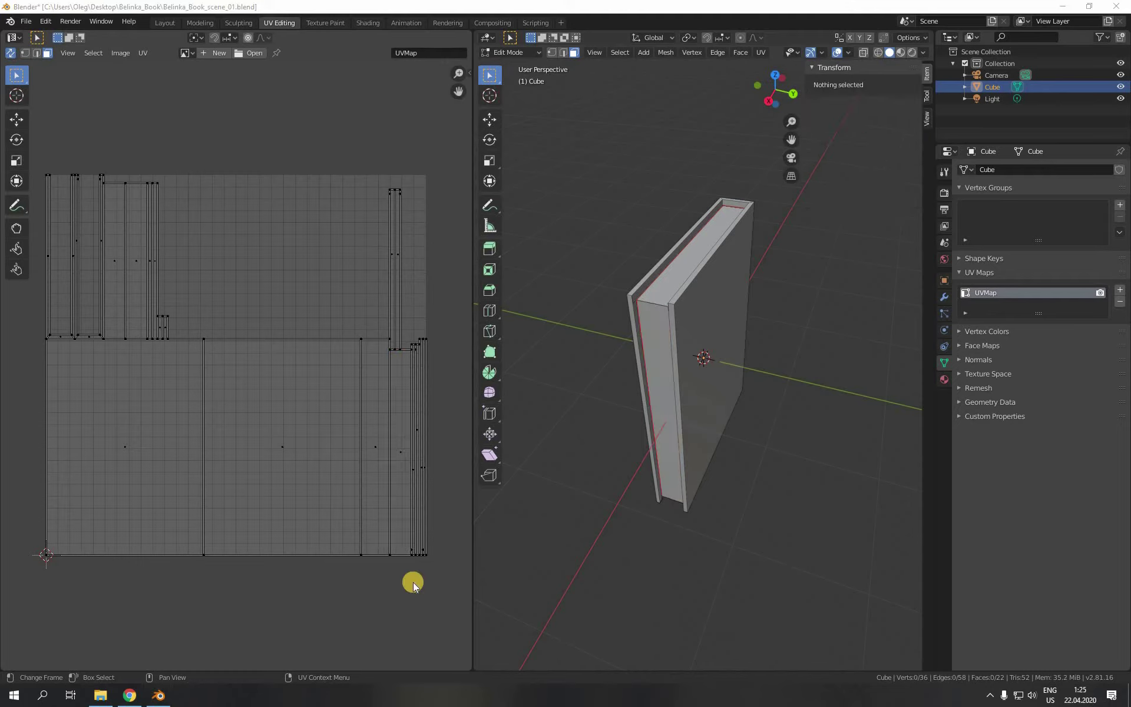
Step: Select the cover and spine faces on the model to locate their matching islands in the UV layout
middle_drag(835, 528, 692, 518)
click(710, 291)
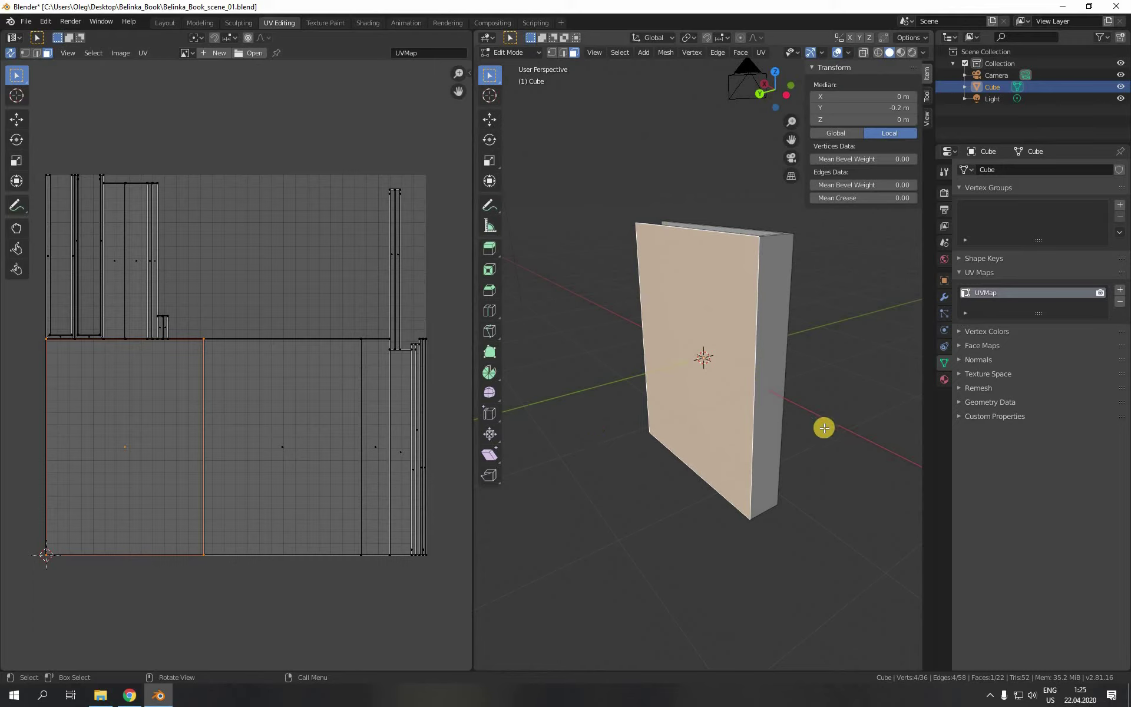
middle_drag(823, 424, 674, 451)
click(699, 412)
click(661, 448)
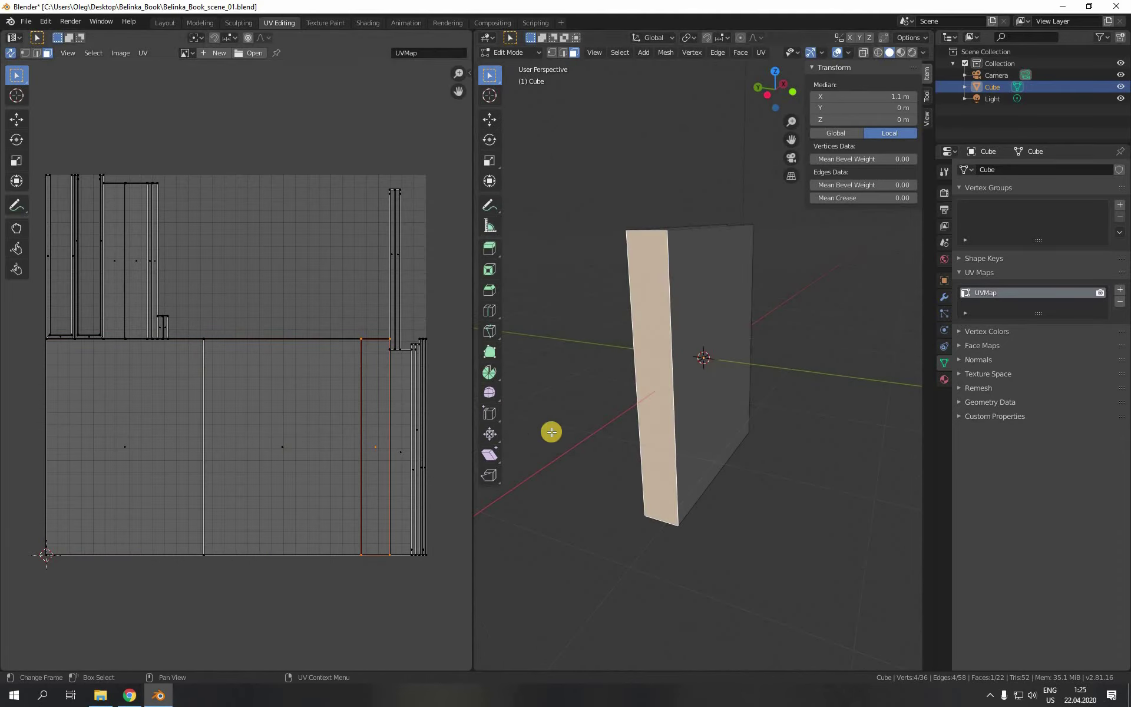
Step: Move the first large cover island out of the UV grid to the empty area below it
scroll(274, 481, down, 2)
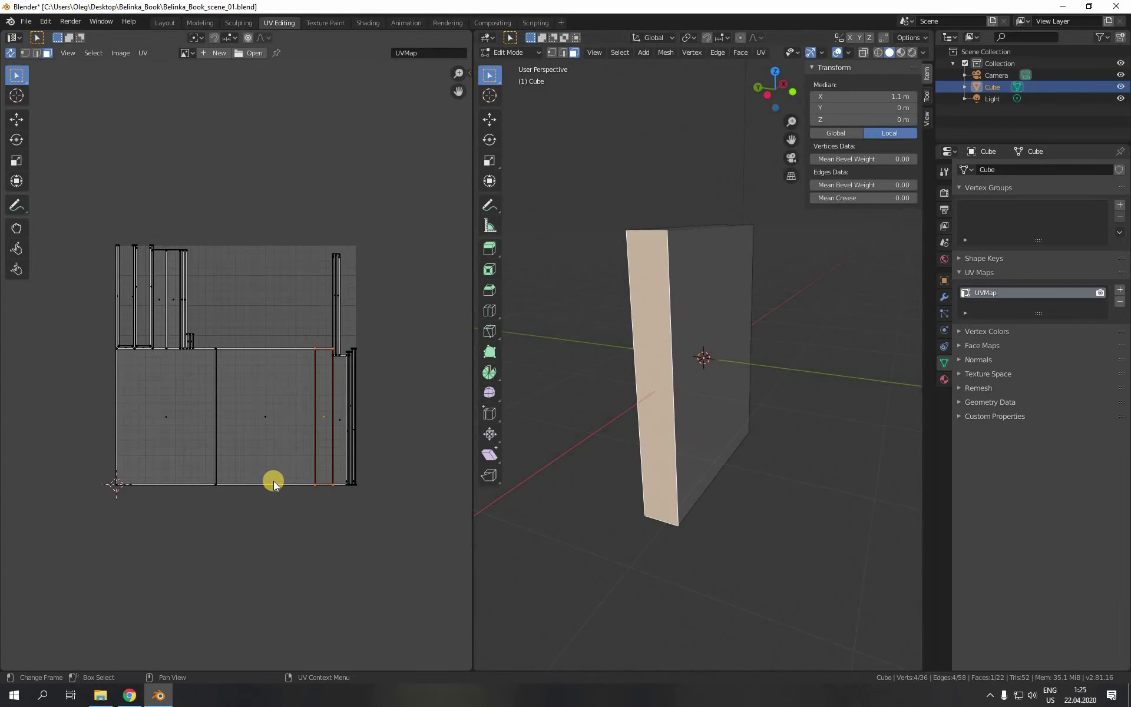
click(157, 414)
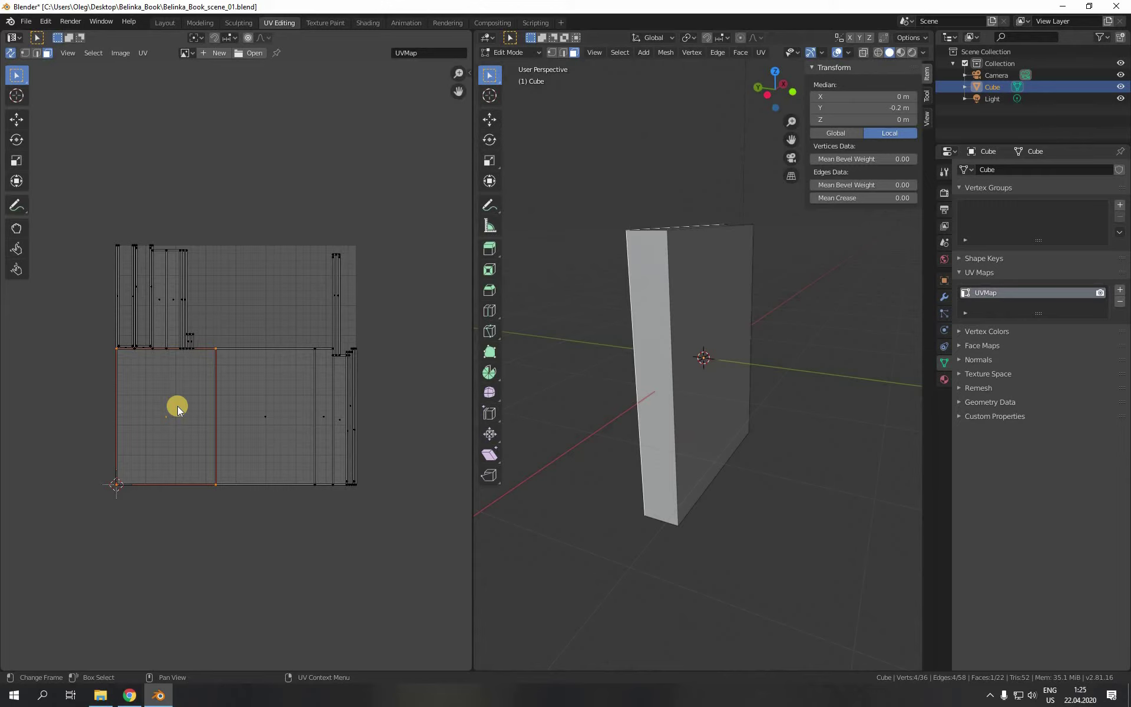
mouse_move(178, 410)
mouse_down()
mouse_move(154, 468)
mouse_move(166, 415)
mouse_up()
click(18, 118)
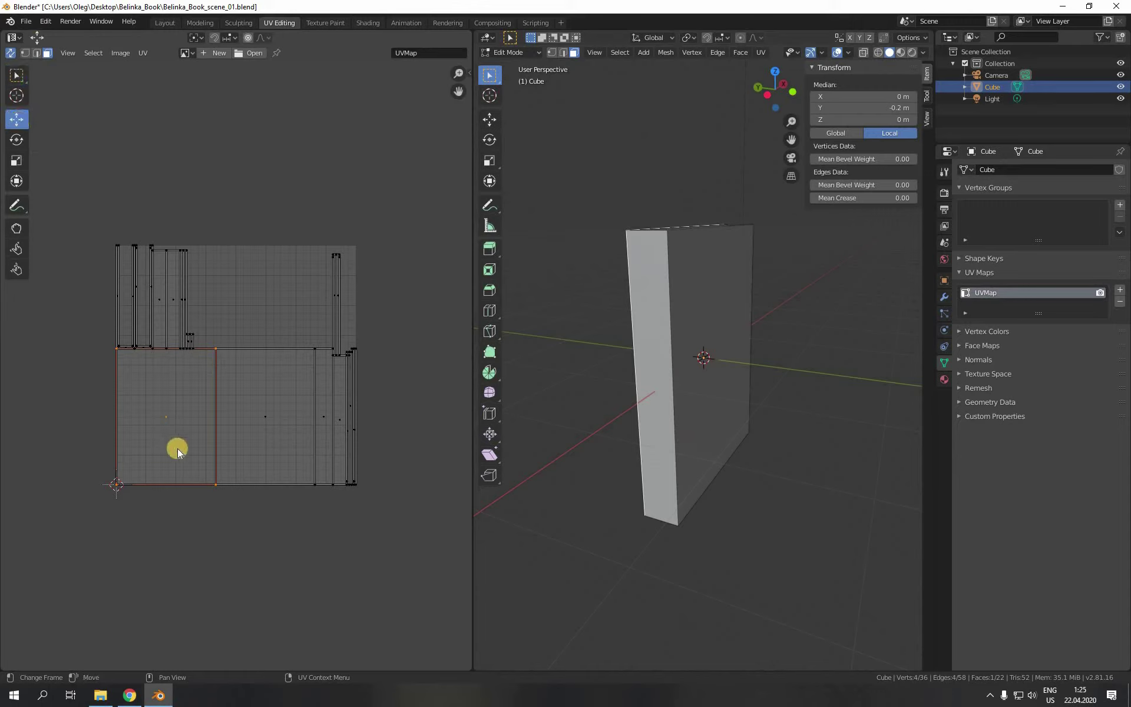
drag(167, 420, 137, 564)
Step: Move the spine island beside the first cover island, and place the other large cover island on the spine's far side
click(324, 412)
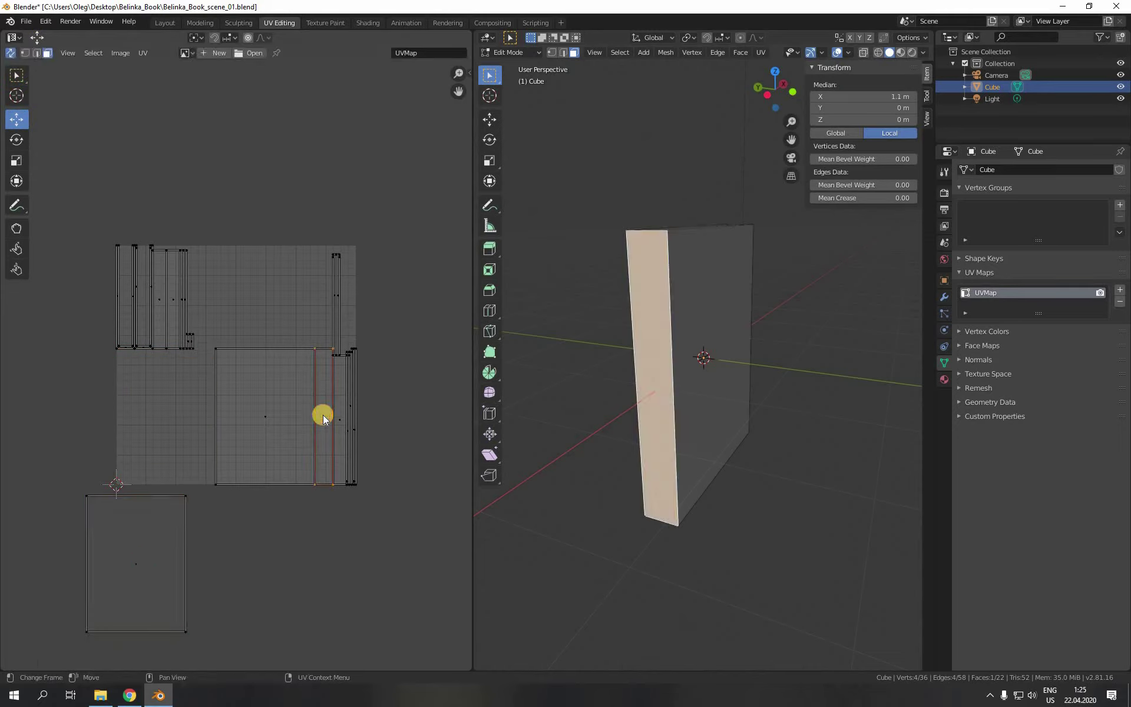
drag(323, 412, 198, 562)
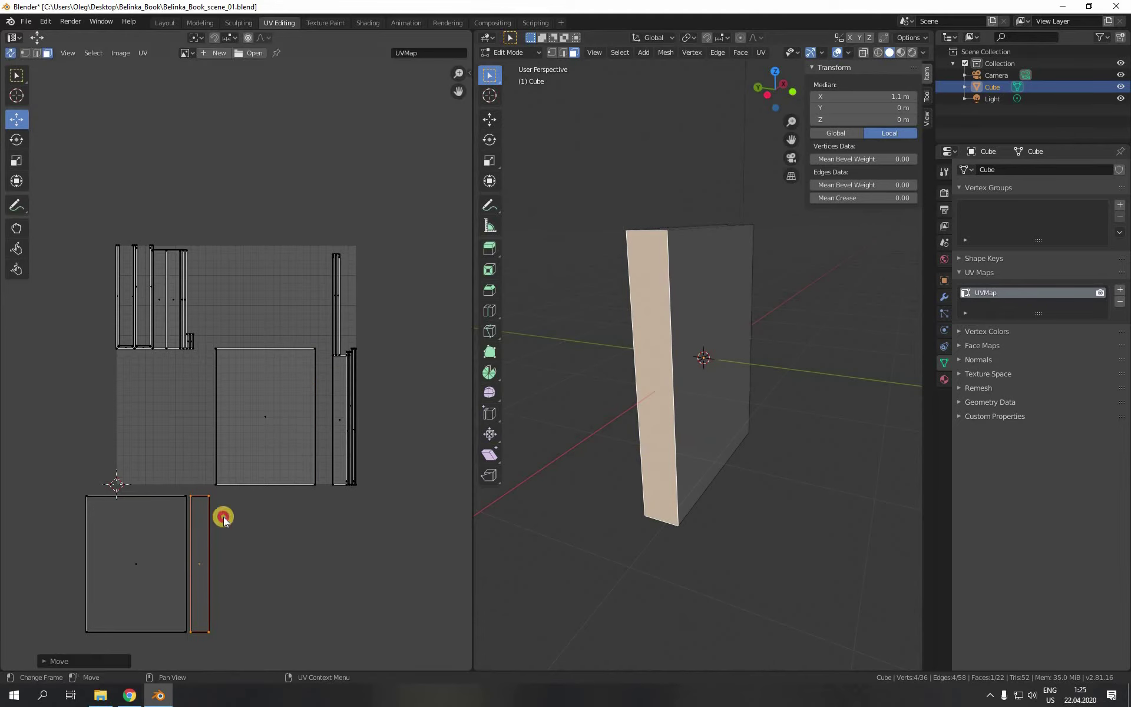
click(264, 419)
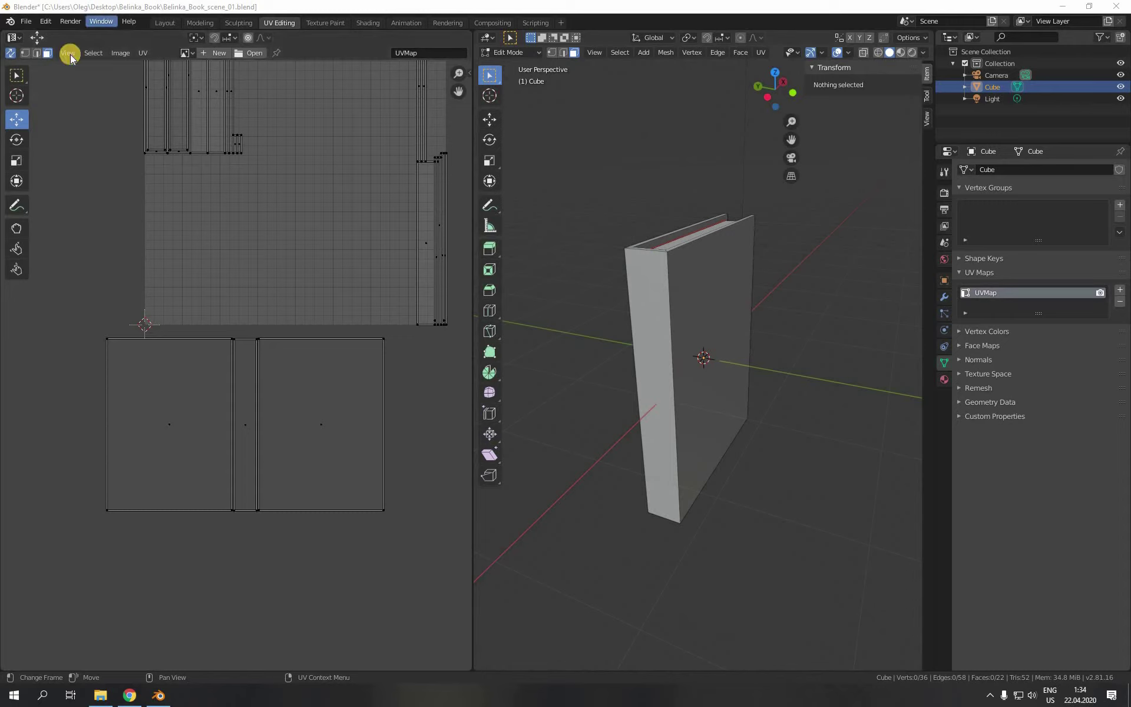
Step: Check the spine-to-cover edge in the UV layout and rotate the cover island right of the spine 180°, returning to edge selection
click(36, 53)
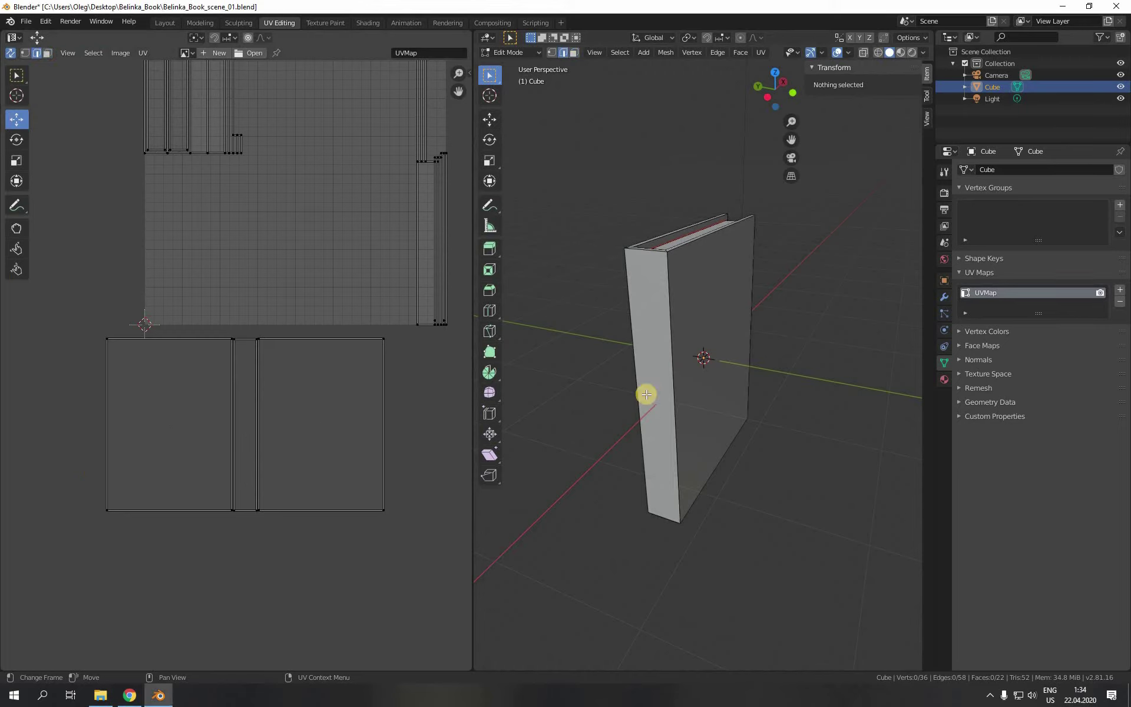
click(670, 293)
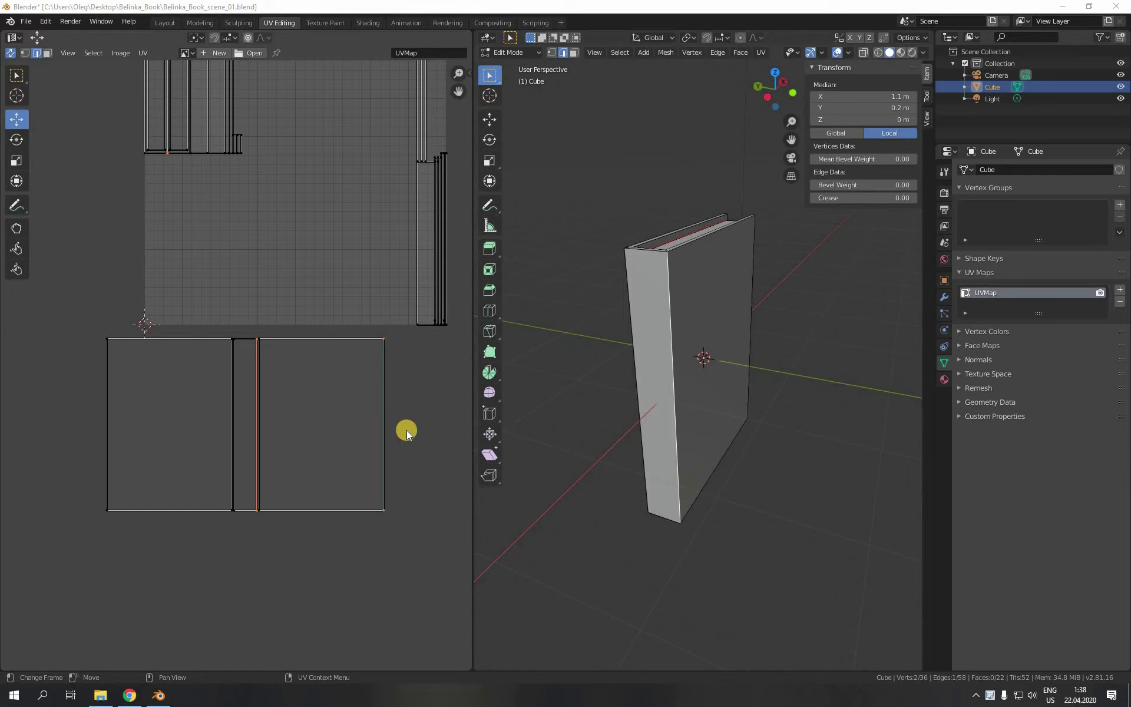
click(46, 52)
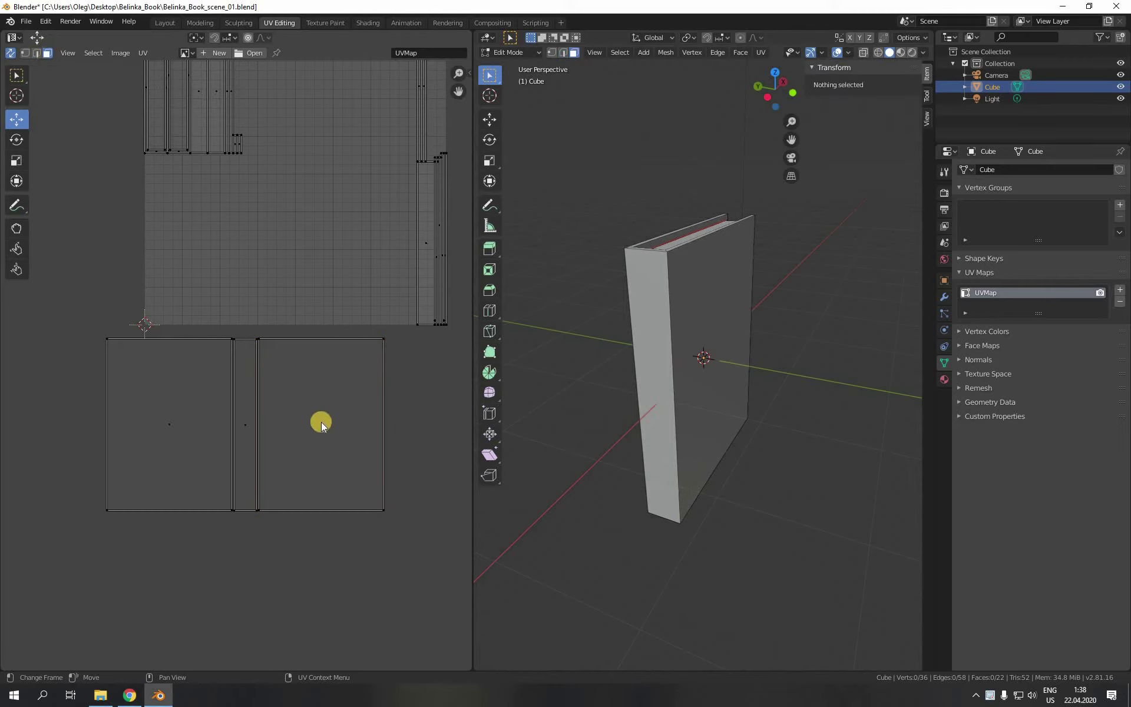
click(321, 422)
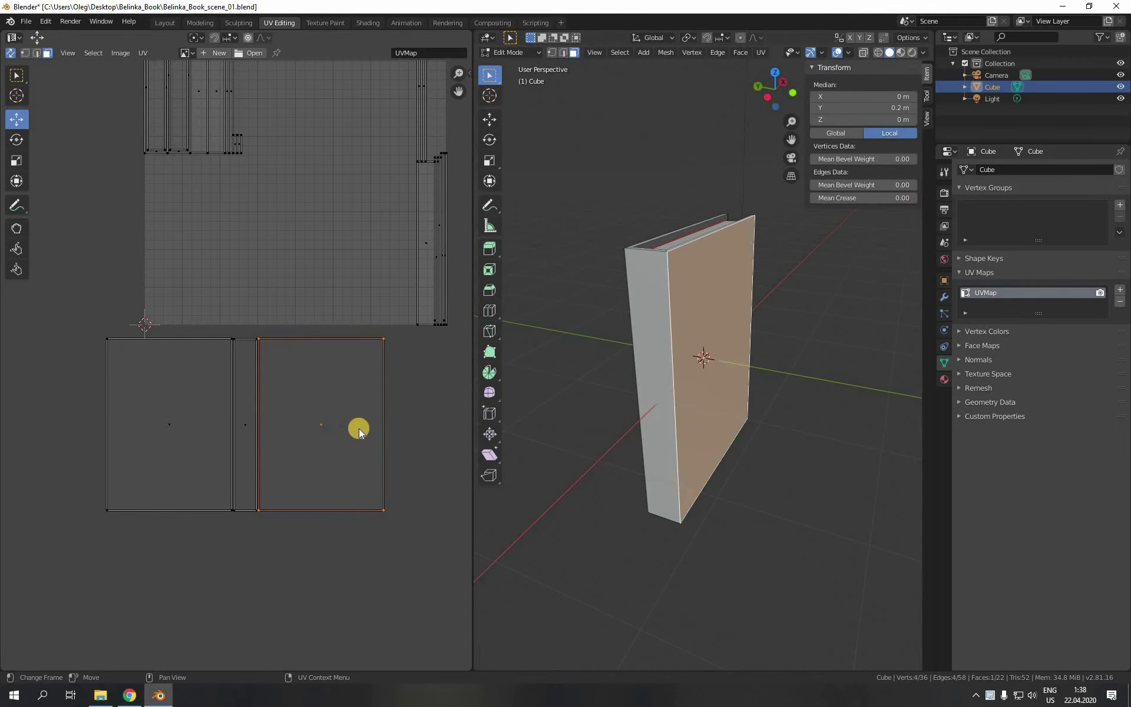
key(r)
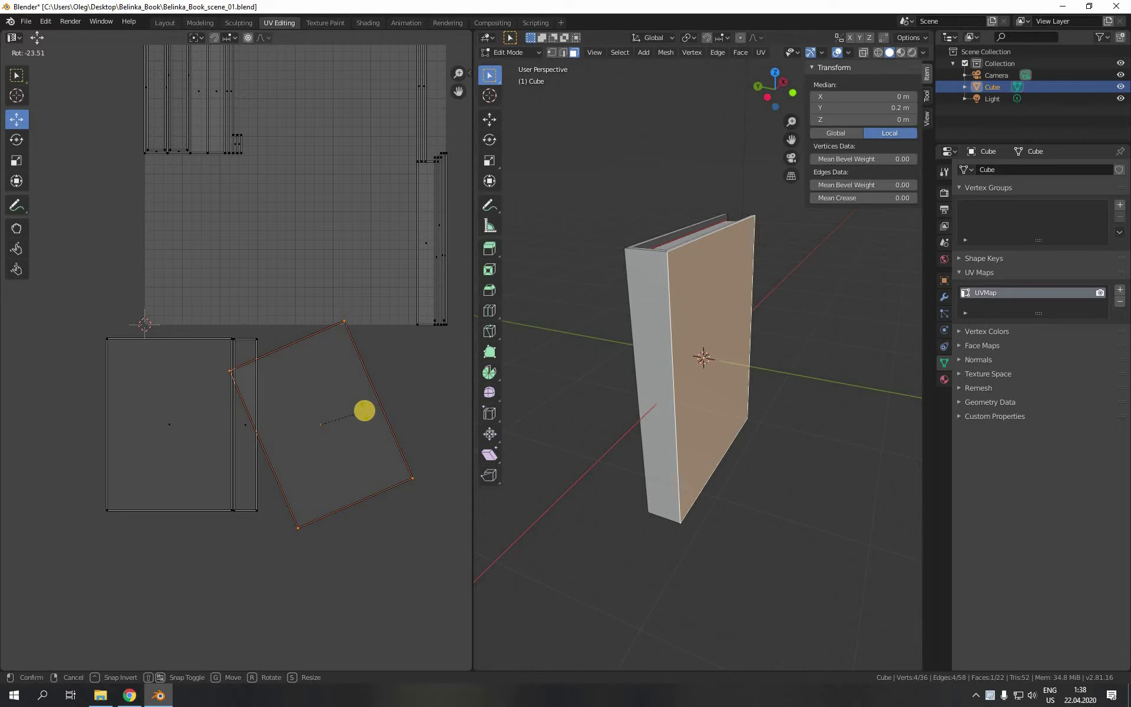
text(180)
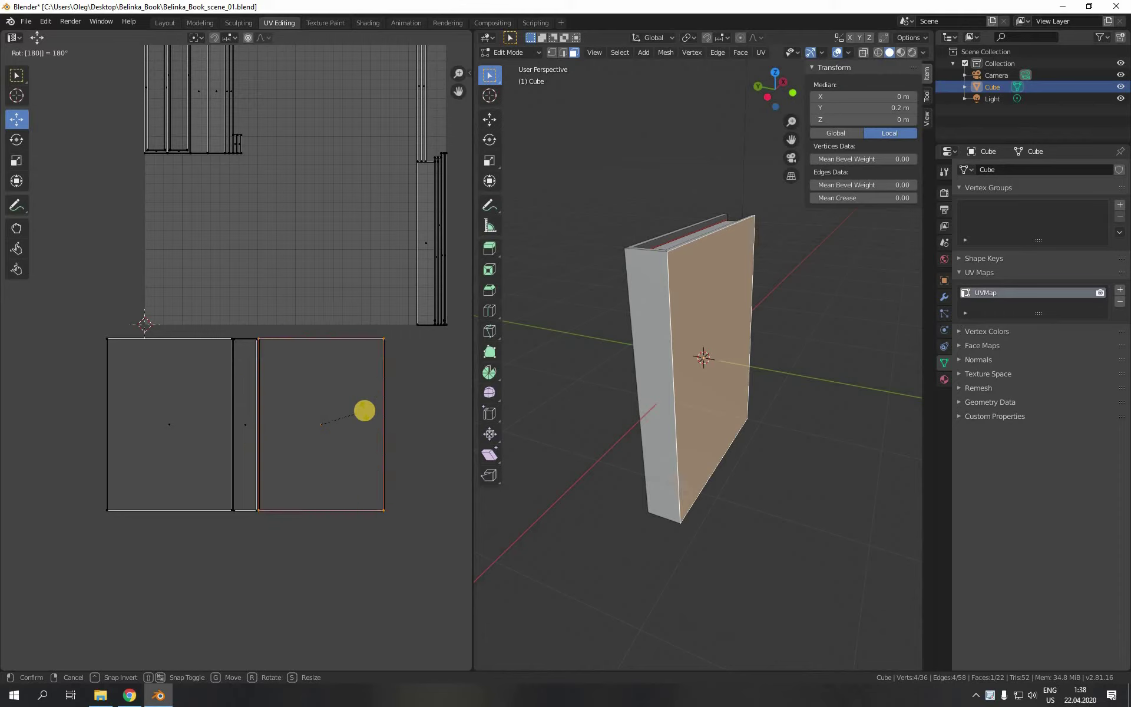
key(Return)
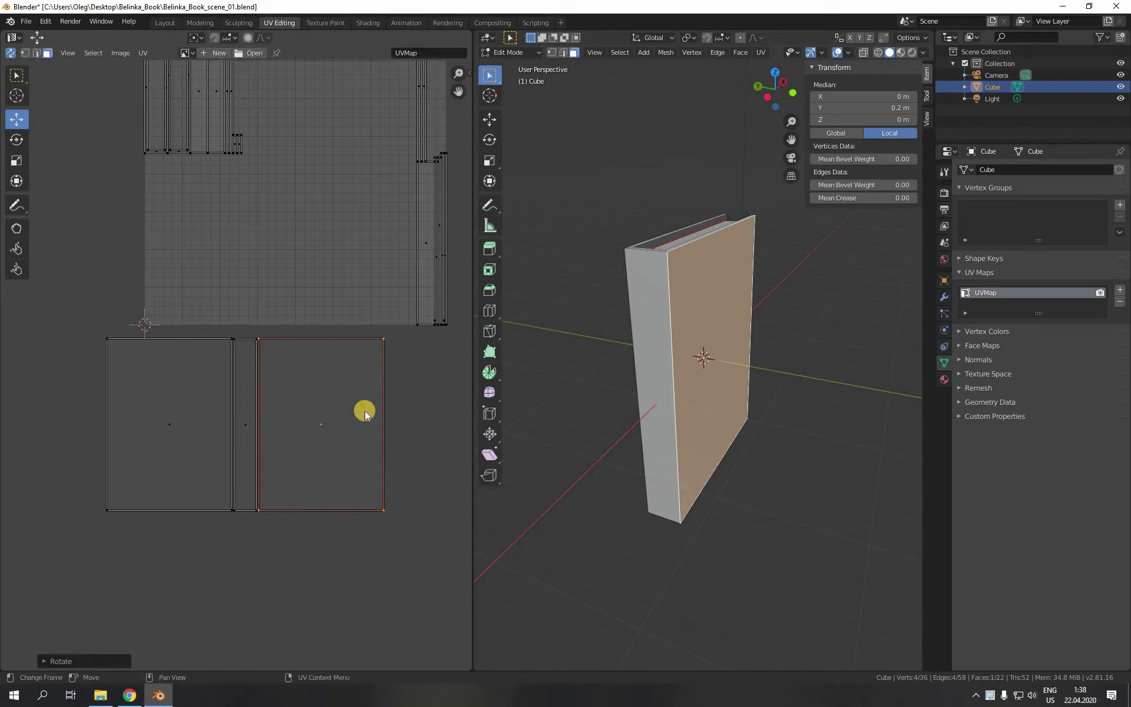
click(37, 53)
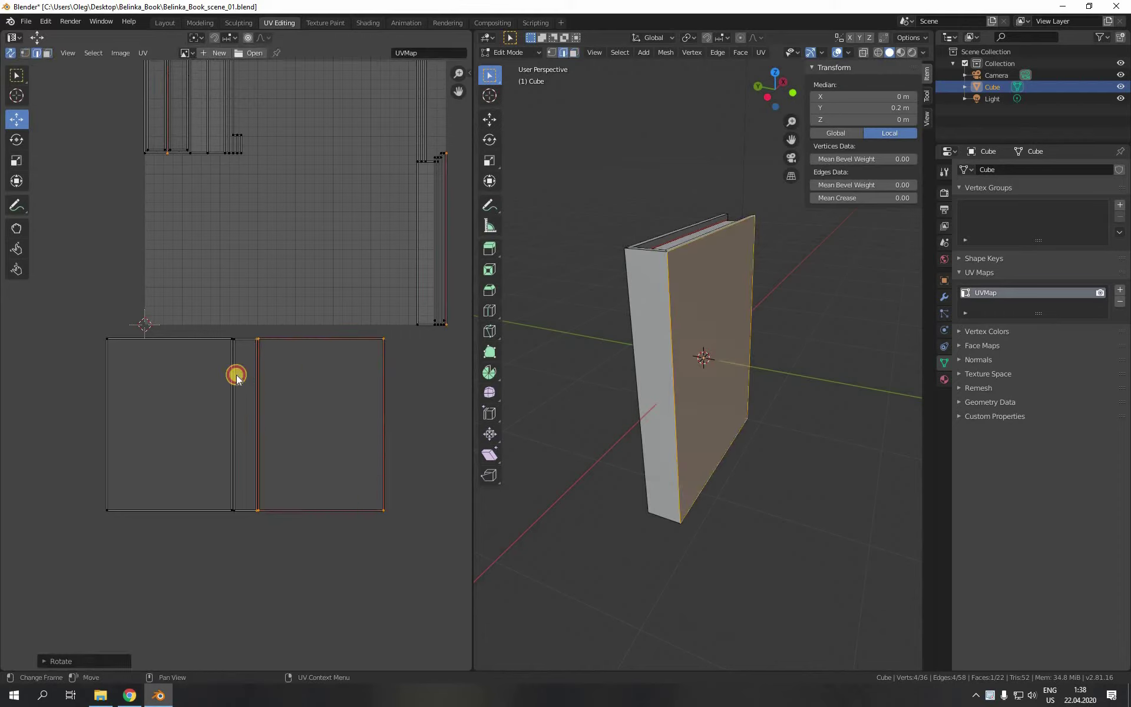
Step: Select the two long spine-to-cover edges on the model to check where each one lies in the UV layout
click(674, 387)
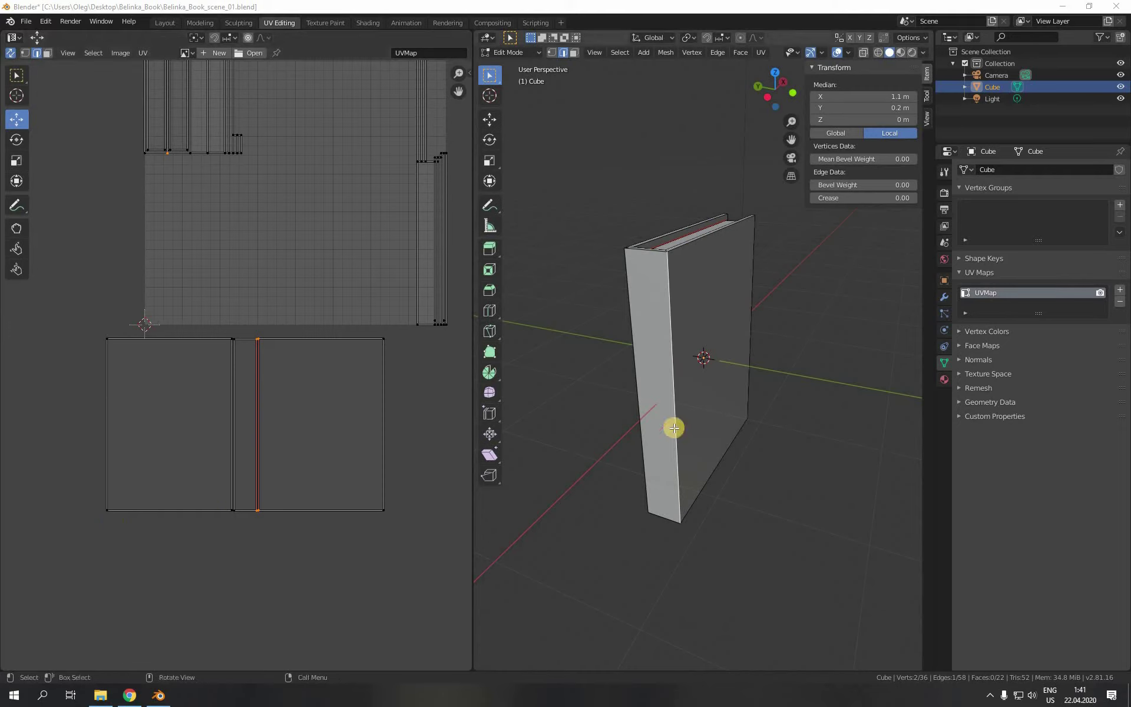
middle_drag(641, 447, 726, 439)
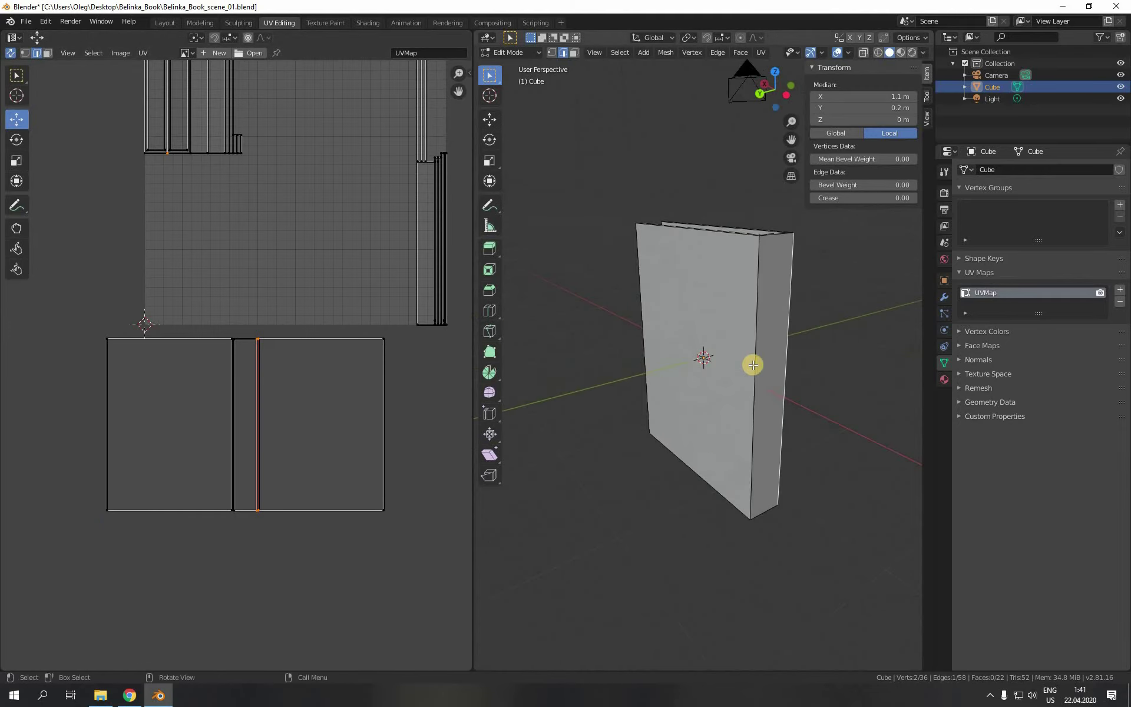
click(757, 345)
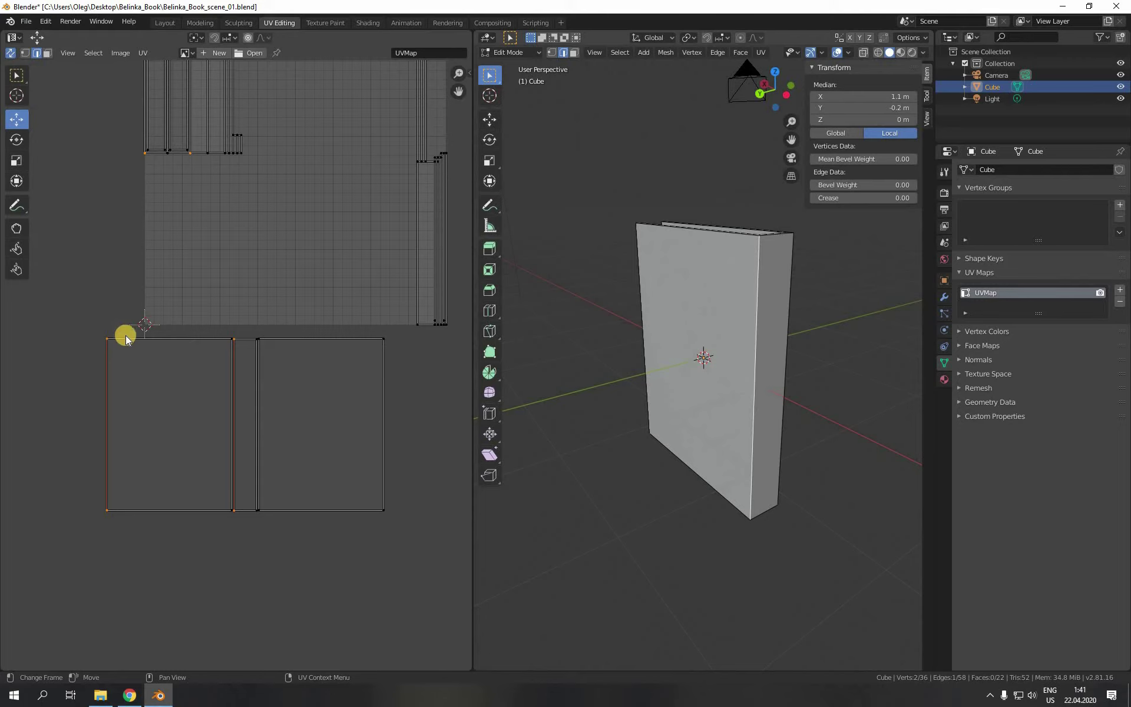
Step: Rotate the cover island left of the spine 180° in the UV layout and clear the selection
click(47, 54)
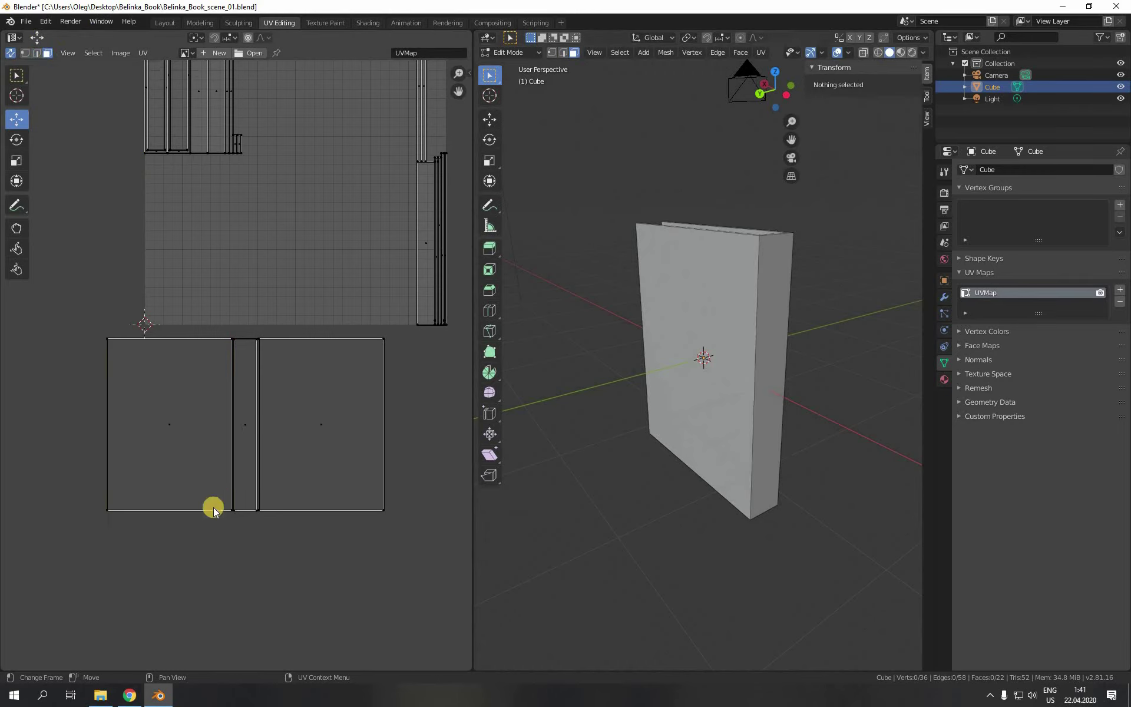
click(170, 425)
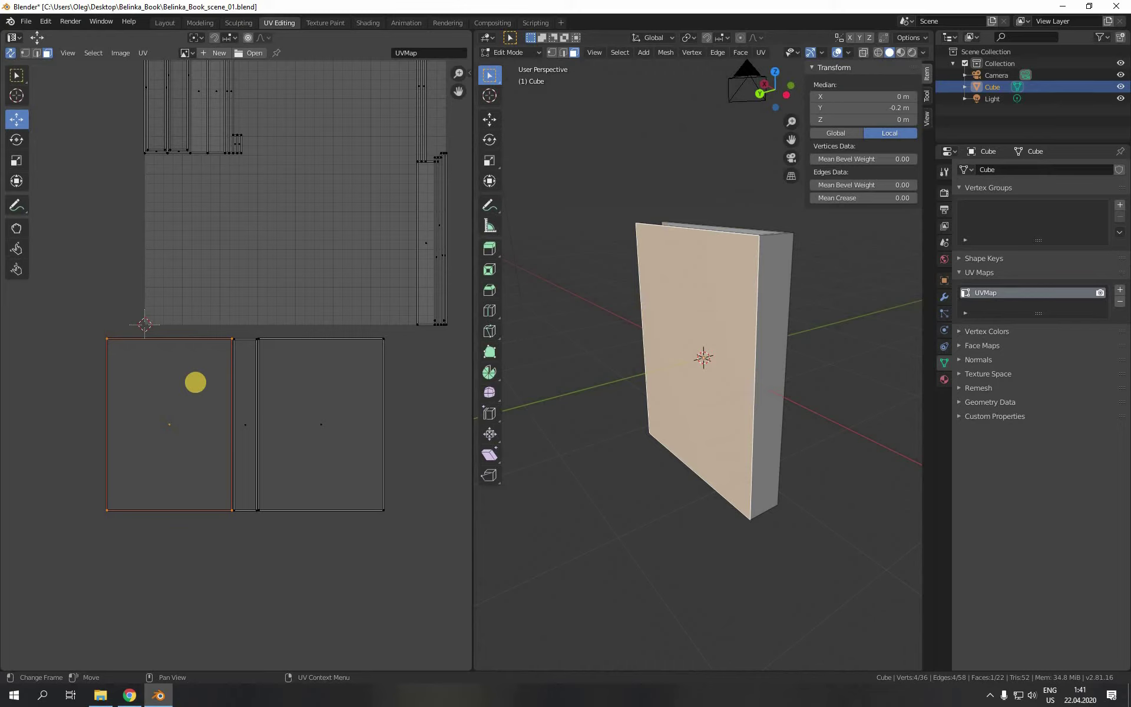
key(r)
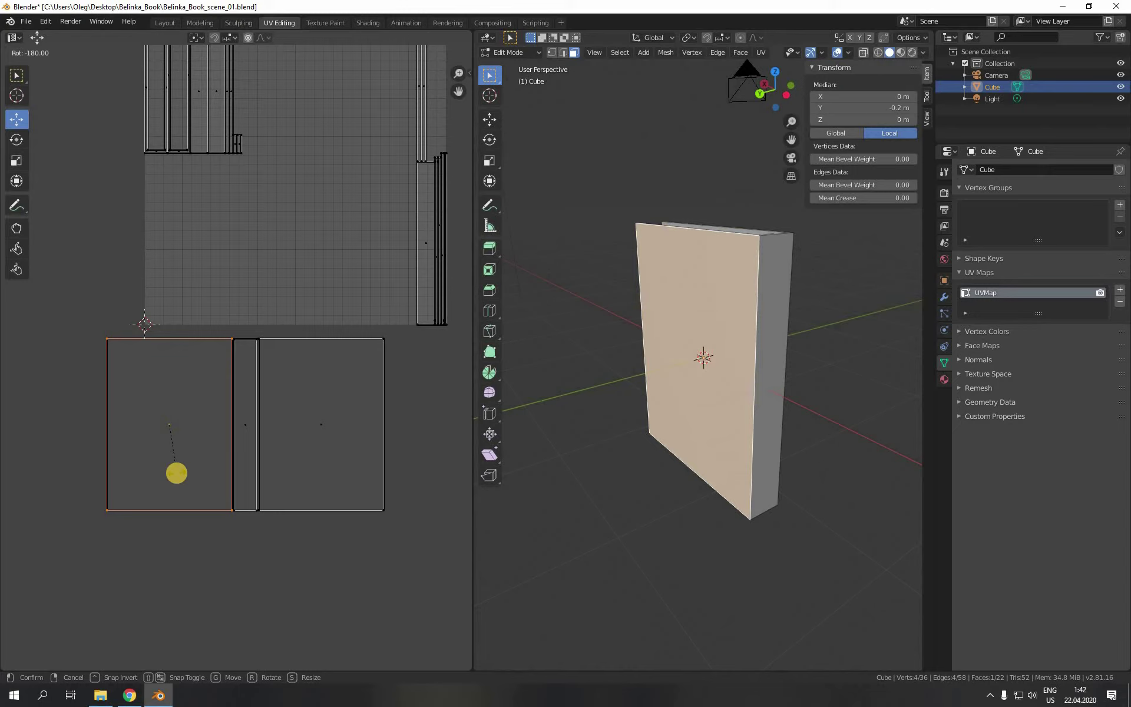
click(177, 475)
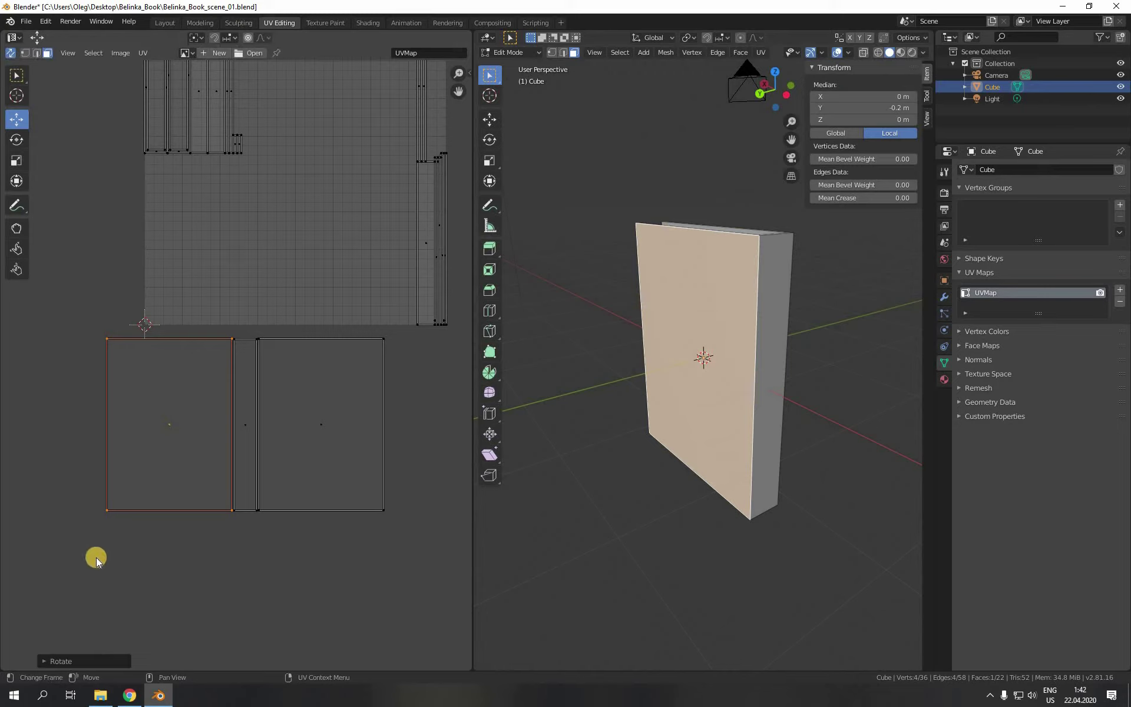
click(135, 557)
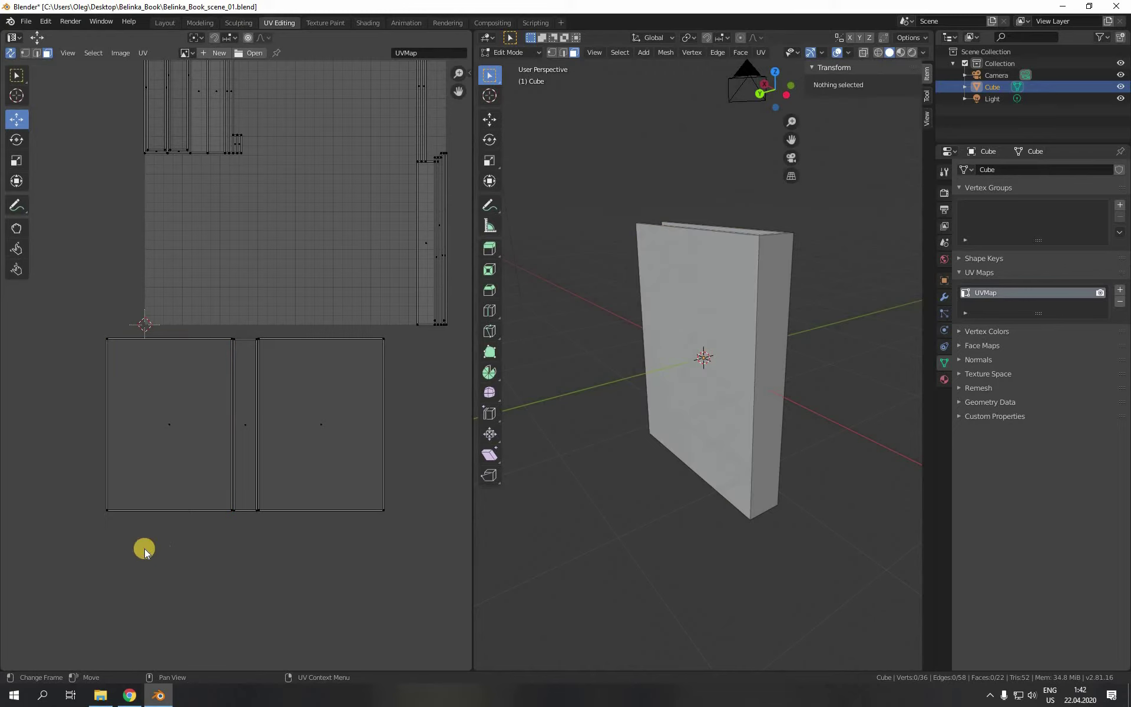
Step: Check in edge selection that both sides of the spine island share their edges with the adjoining cover islands
click(36, 53)
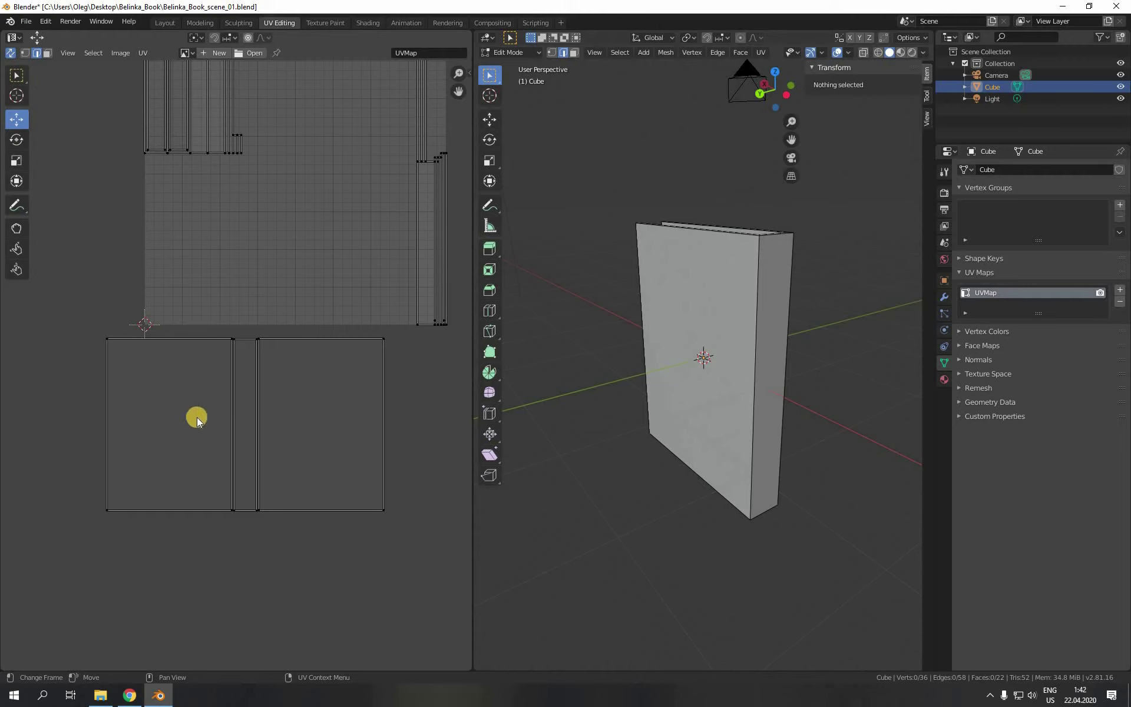
click(231, 395)
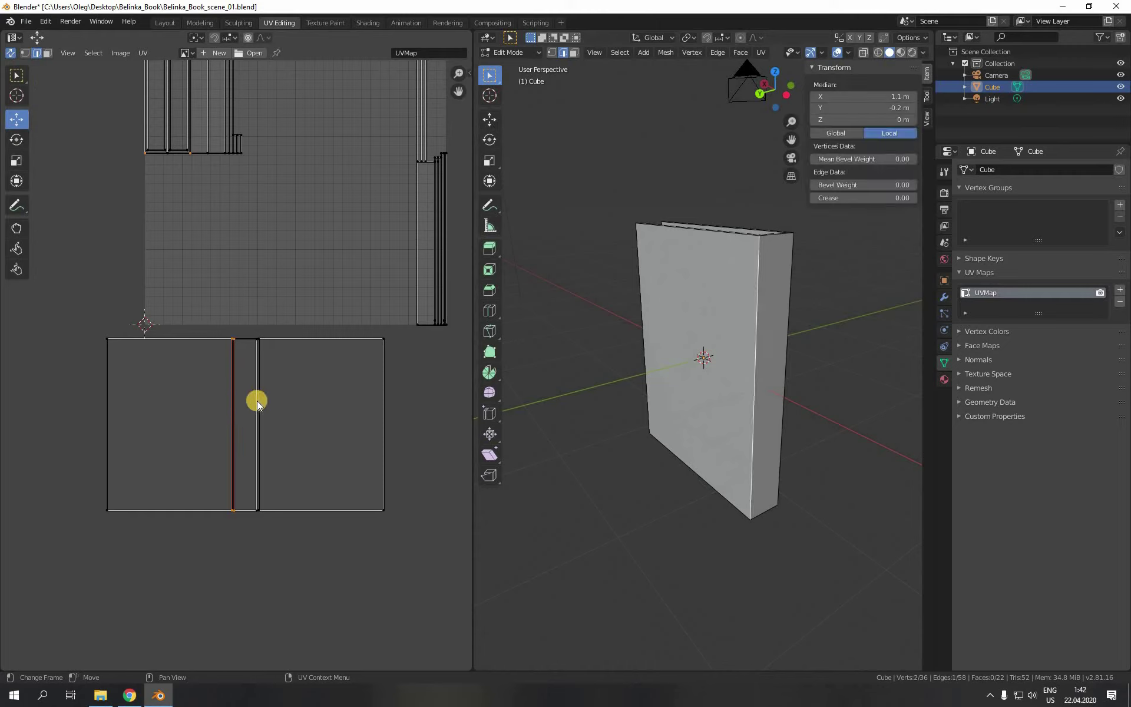
click(256, 401)
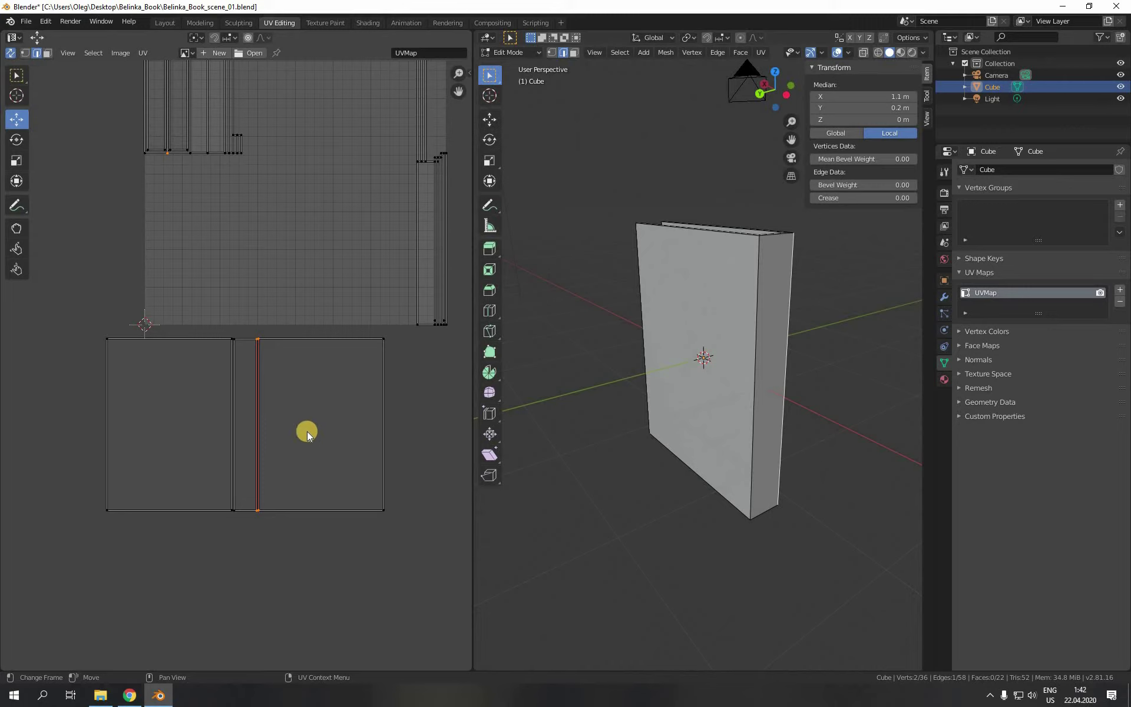
click(231, 413)
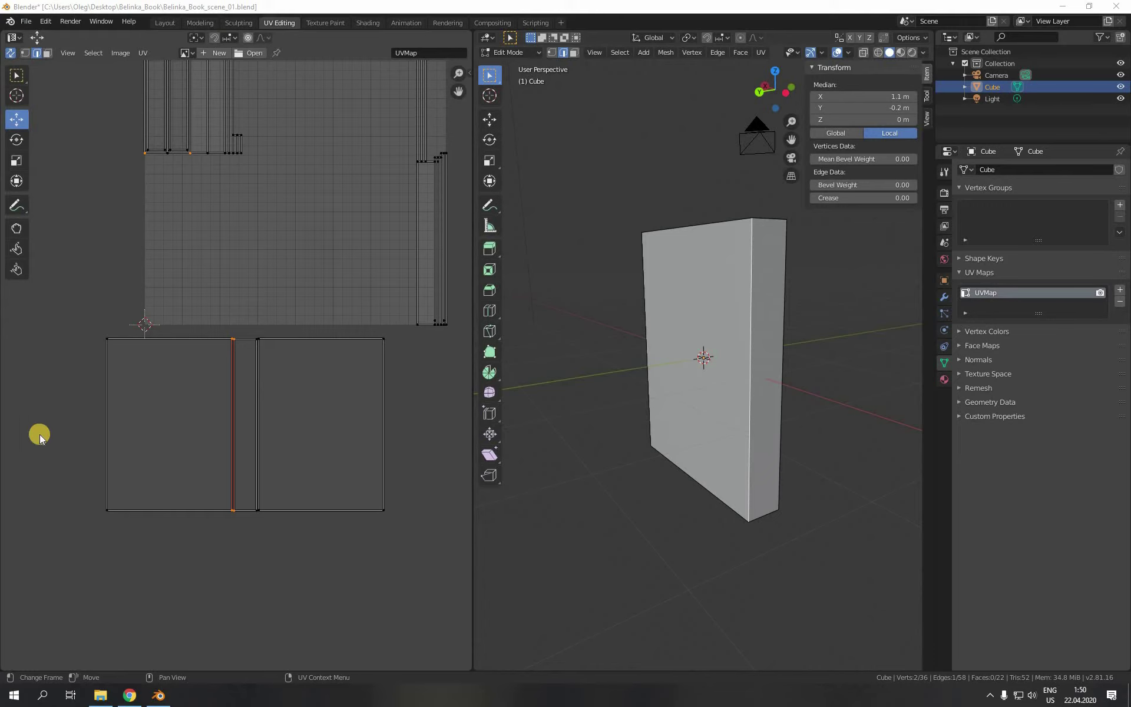
click(70, 414)
Step: Move the UV island of one cover's thin fore-edge face out of the grid, beside the right cover island's outer edge
click(47, 53)
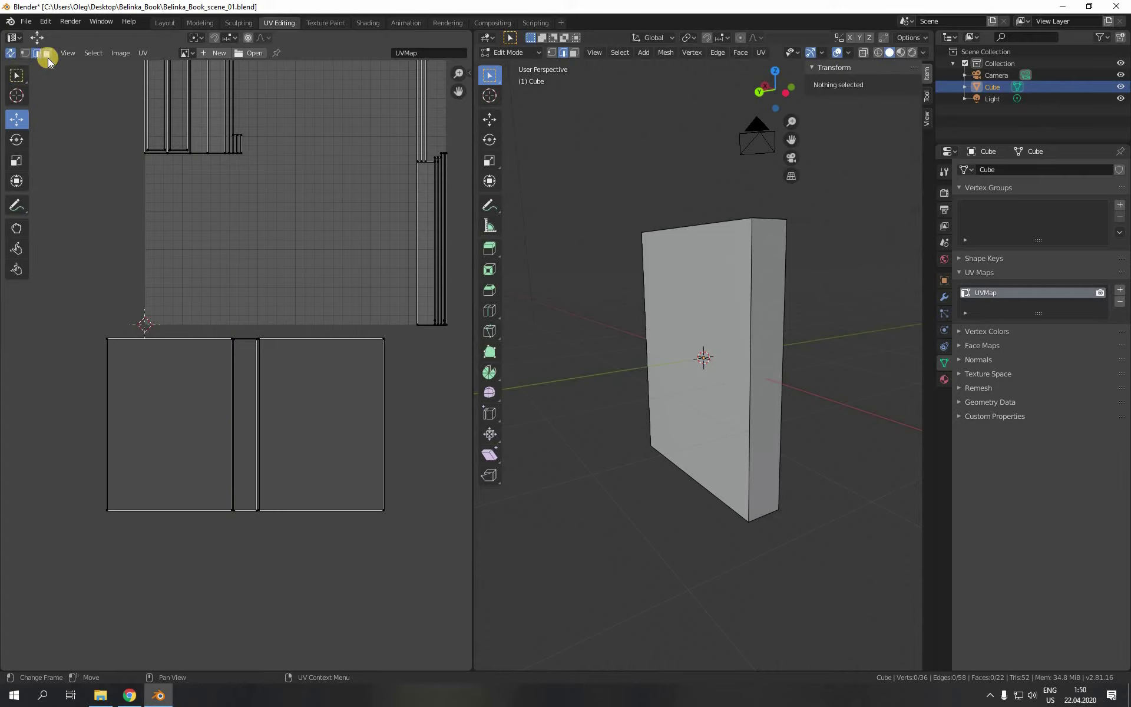
middle_drag(763, 278, 566, 348)
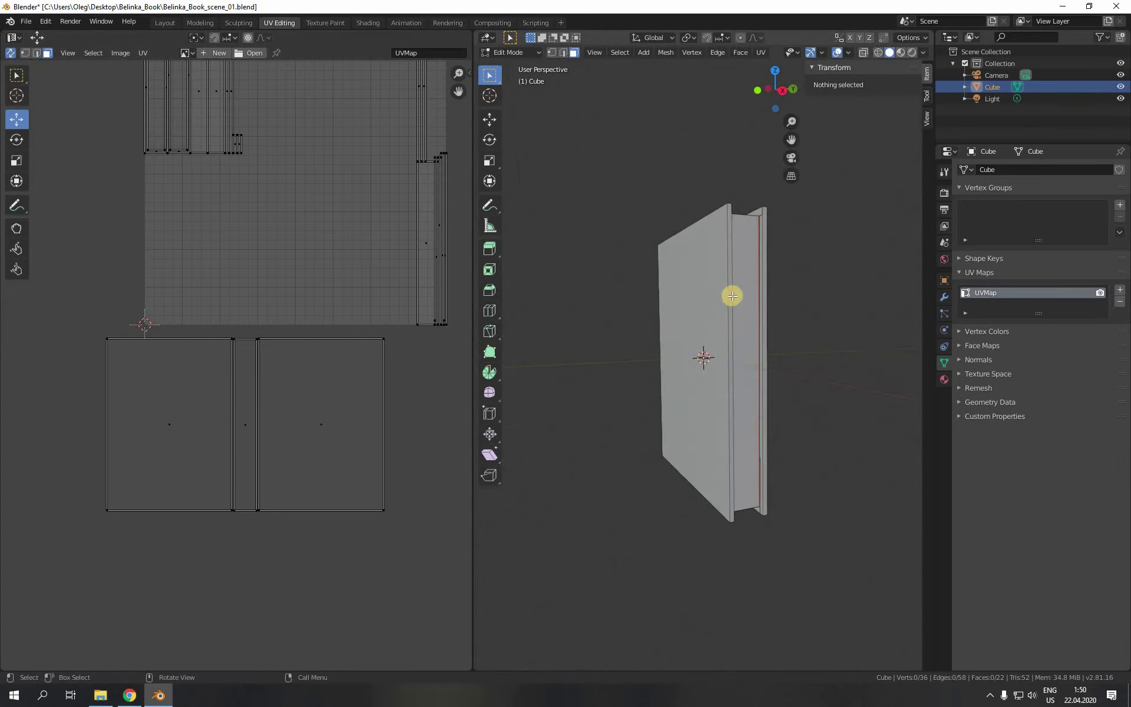
click(730, 293)
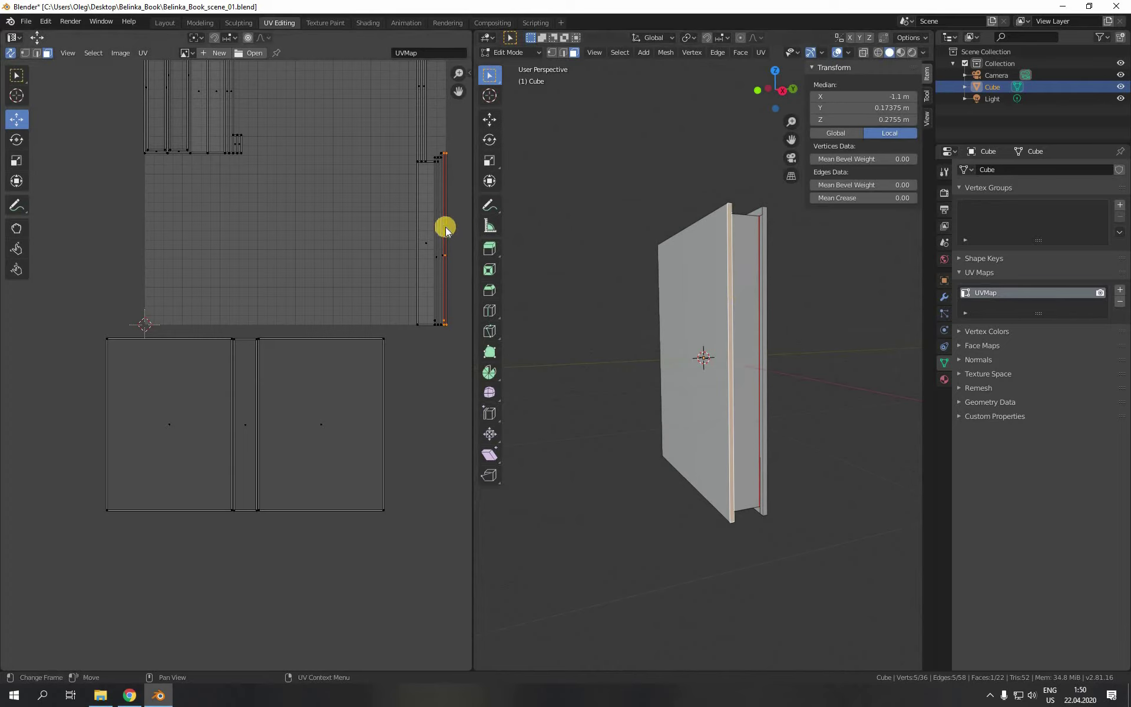
key(g)
click(391, 412)
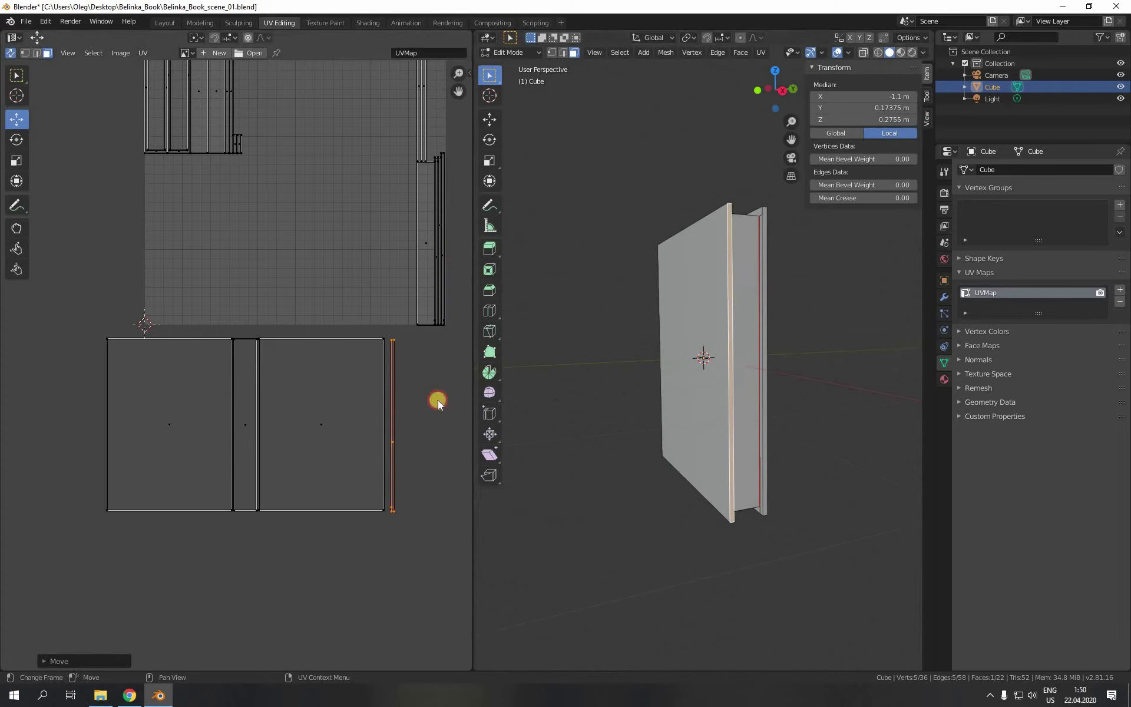
Step: Check the cover's shared fore-edge in the UV layout and rotate the thin fore-edge strip 180° to match it
click(37, 53)
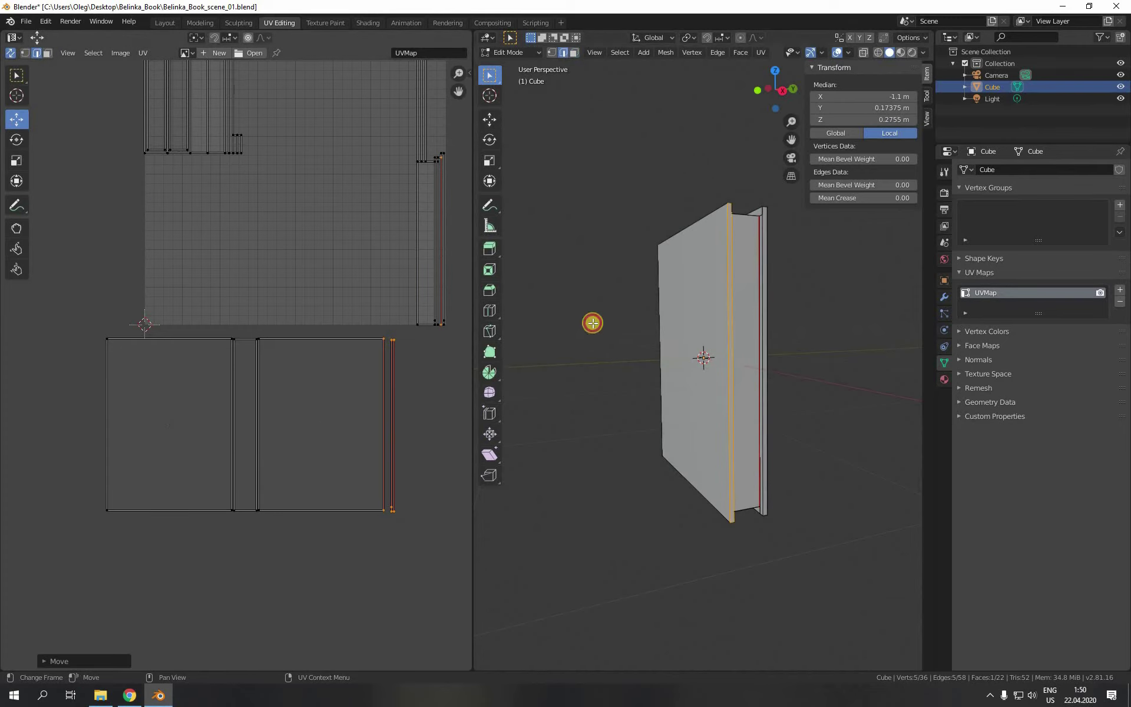
click(726, 363)
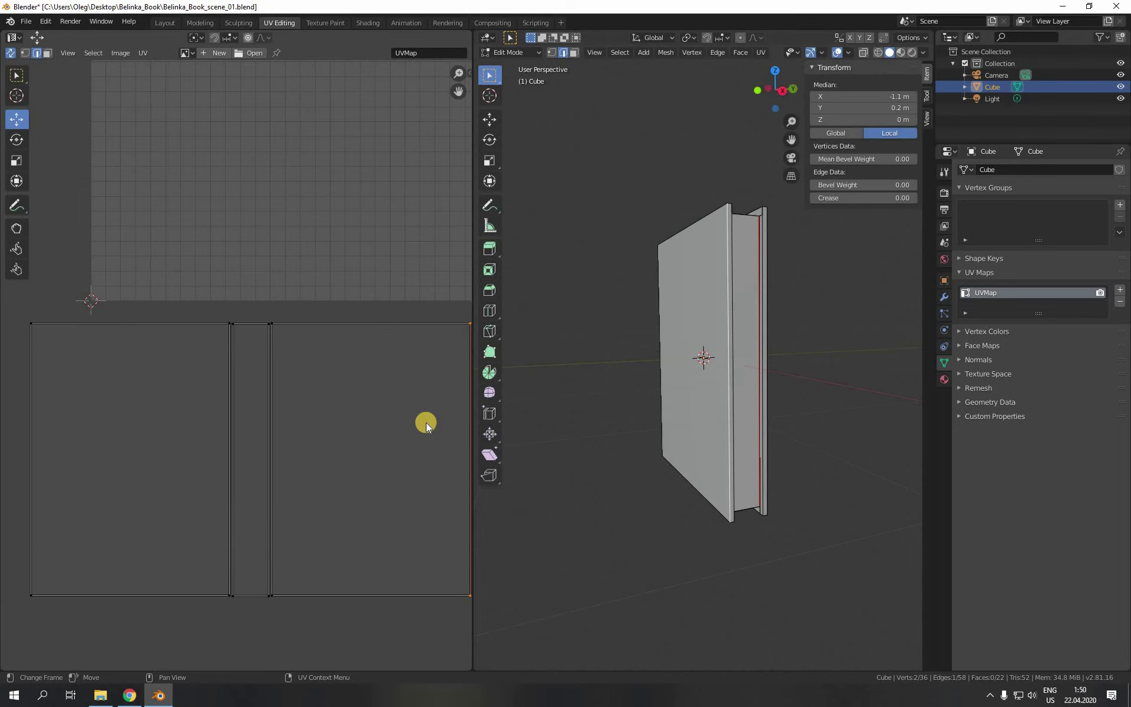
scroll(370, 418, up, 2)
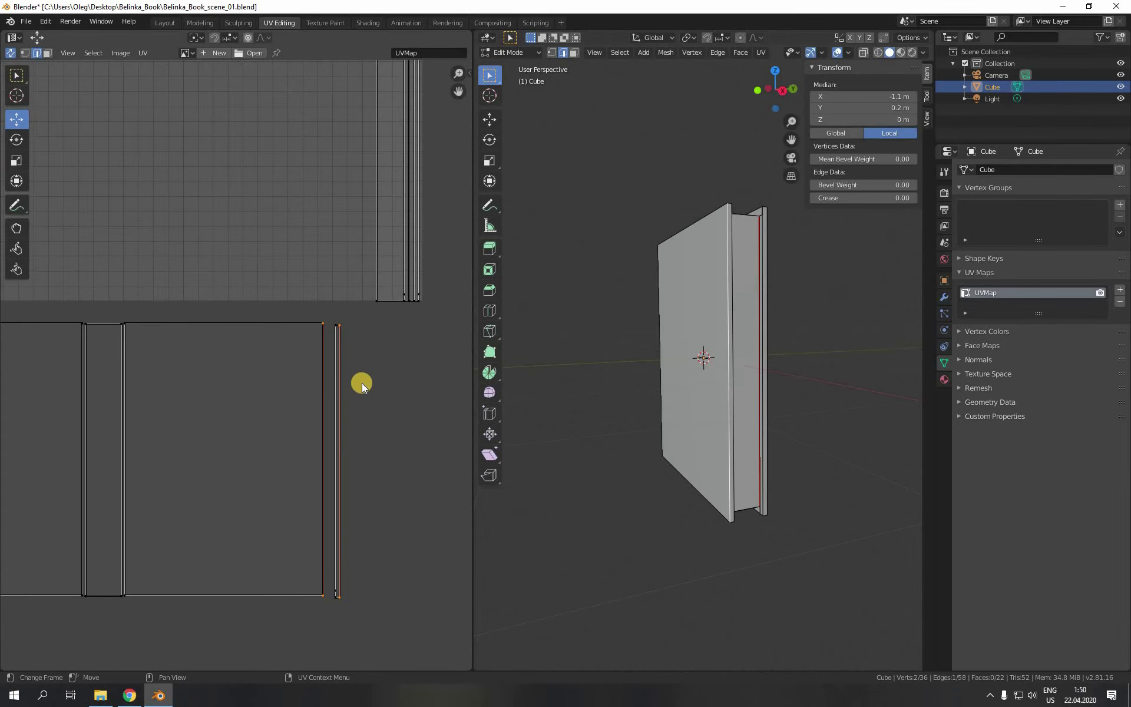
click(47, 53)
click(366, 519)
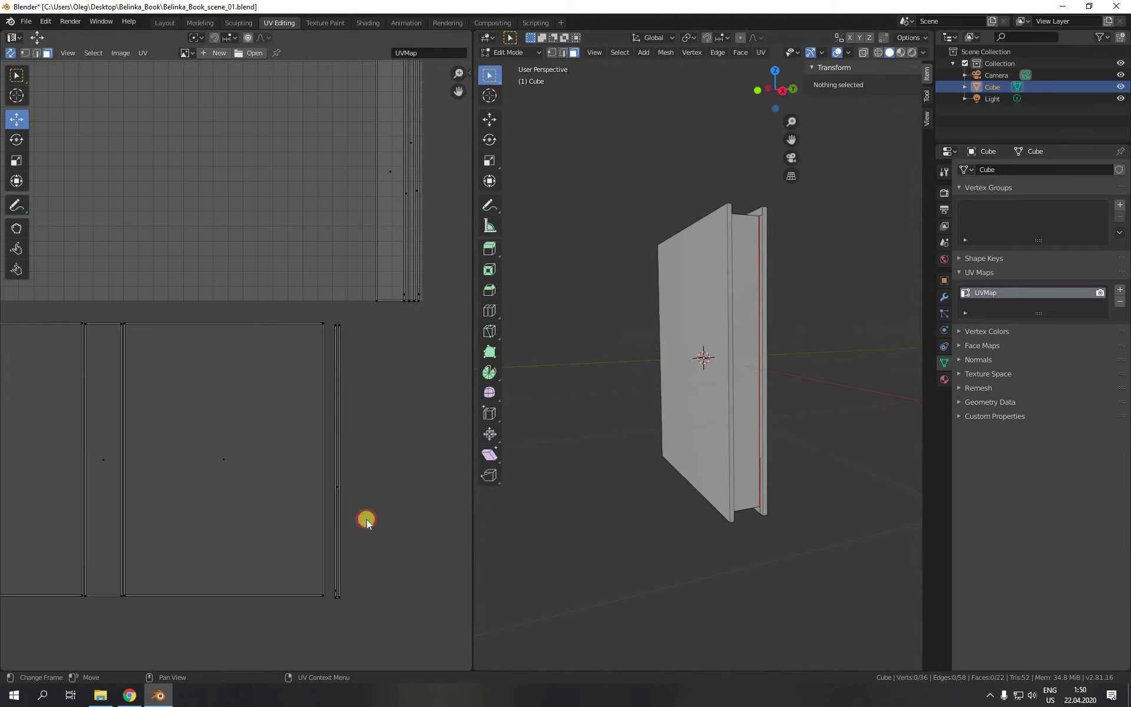
click(338, 450)
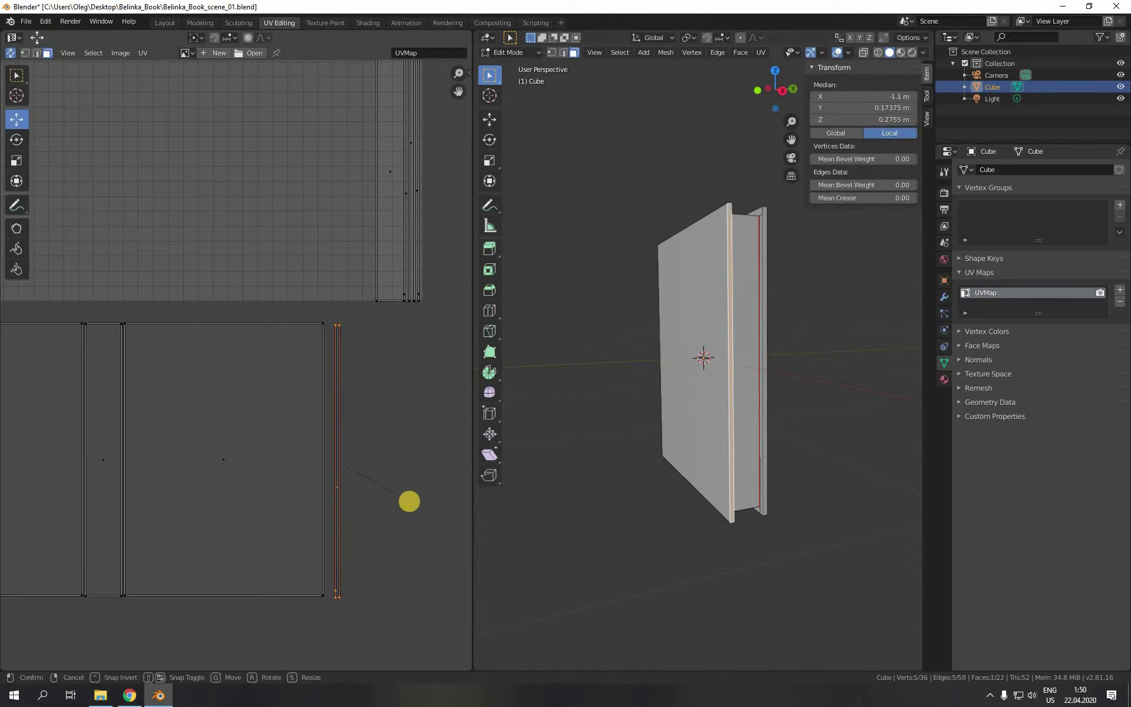
key(r)
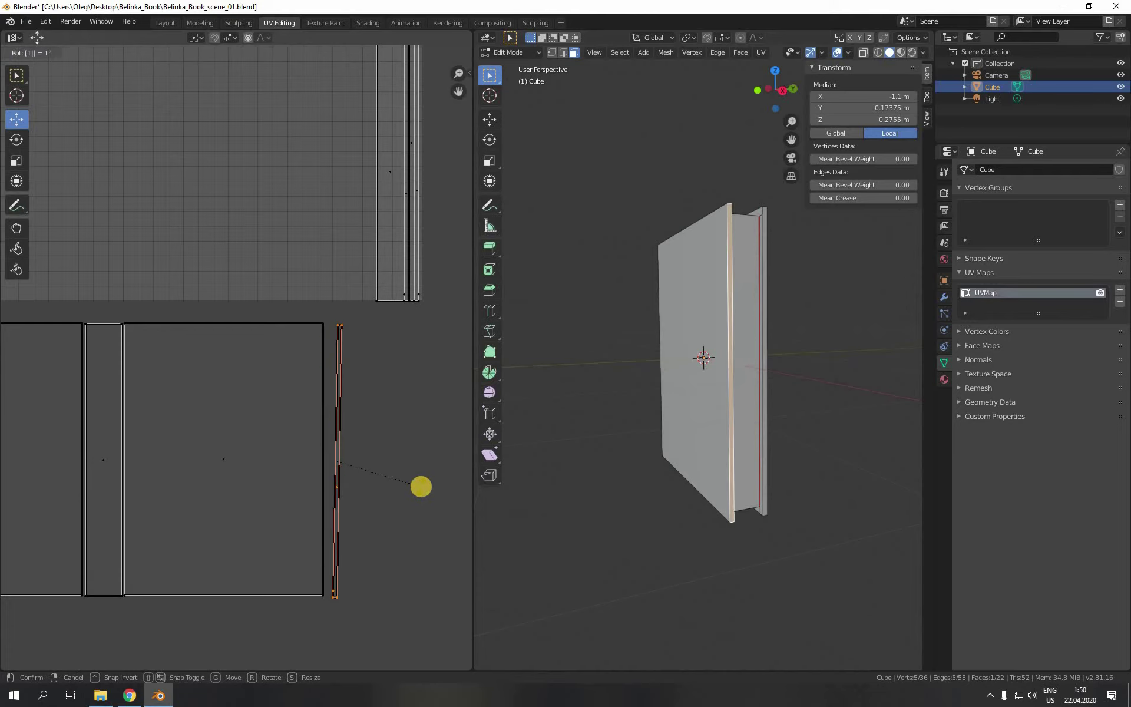
click(422, 486)
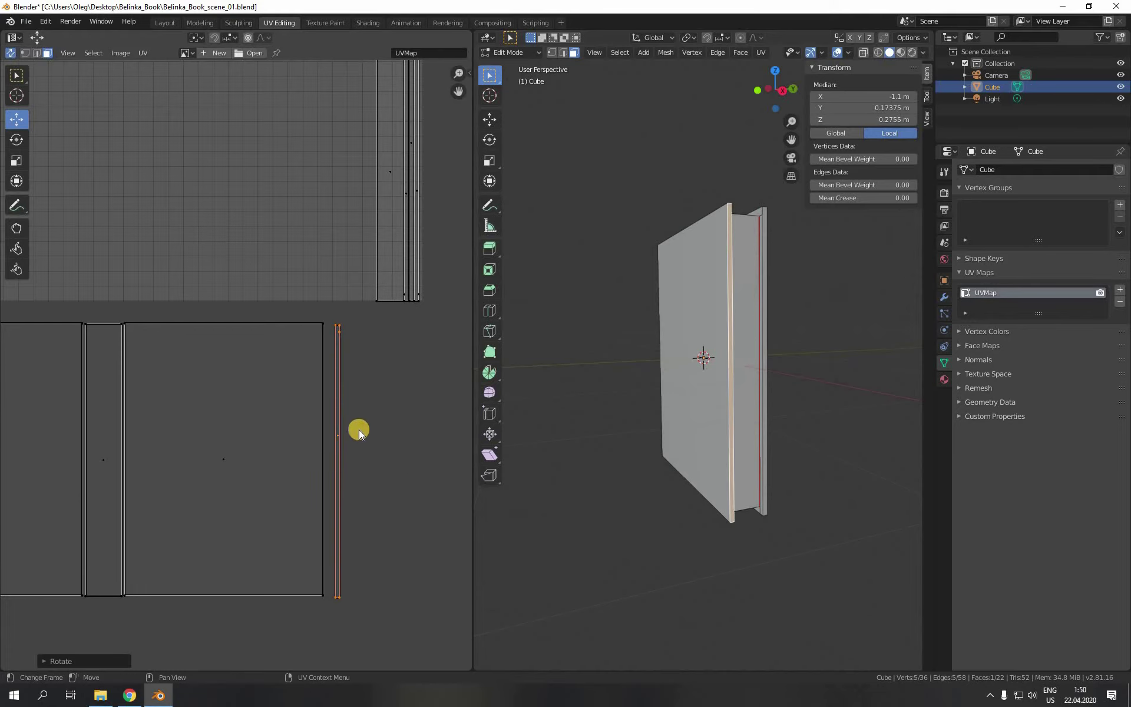
Step: Align the thin fore-edge strip flush against the outer edge of the right cover island
scroll(291, 397, up, 2)
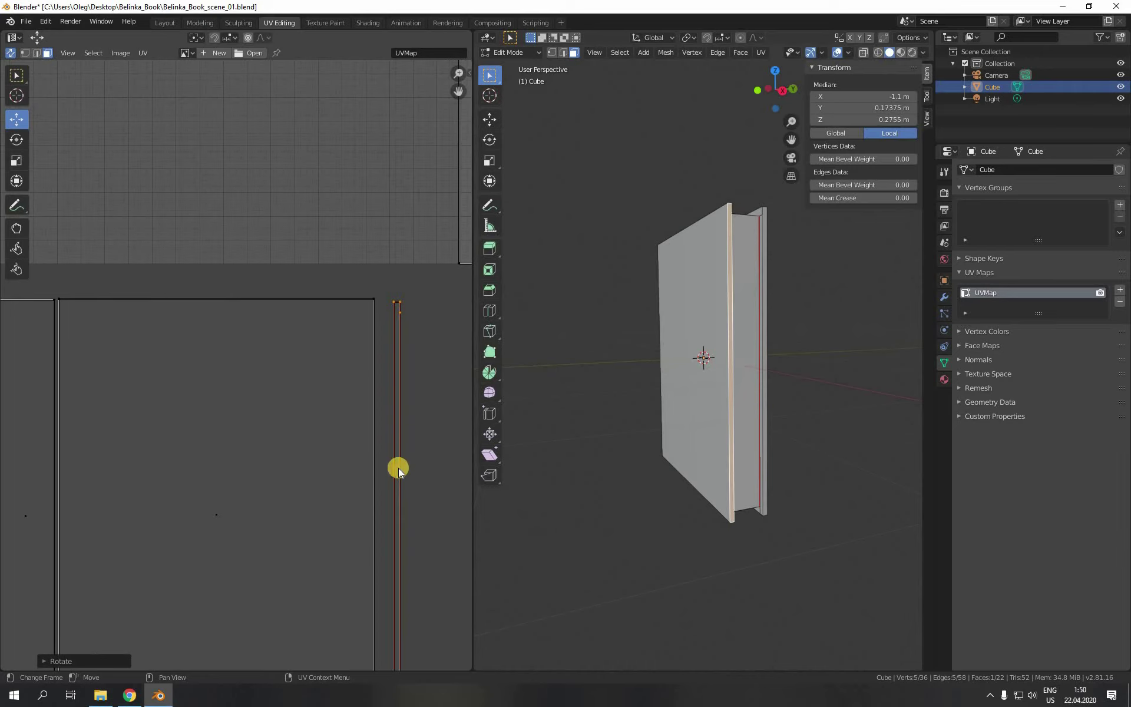
drag(397, 475, 379, 471)
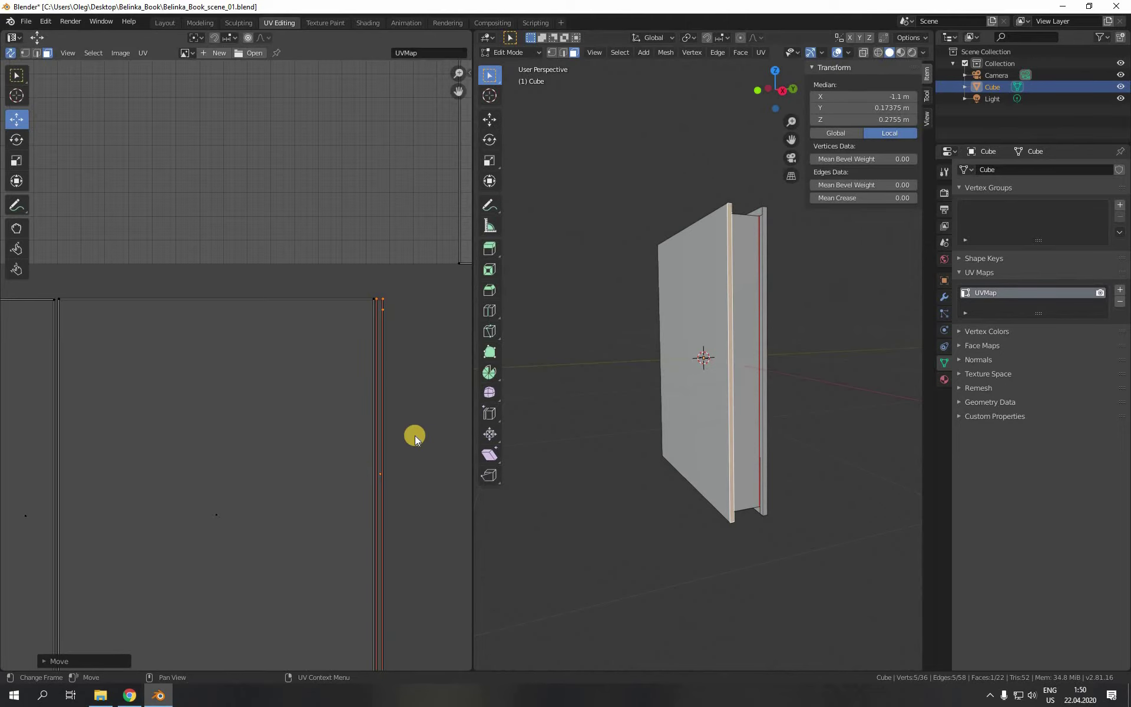
scroll(397, 260, down, 3)
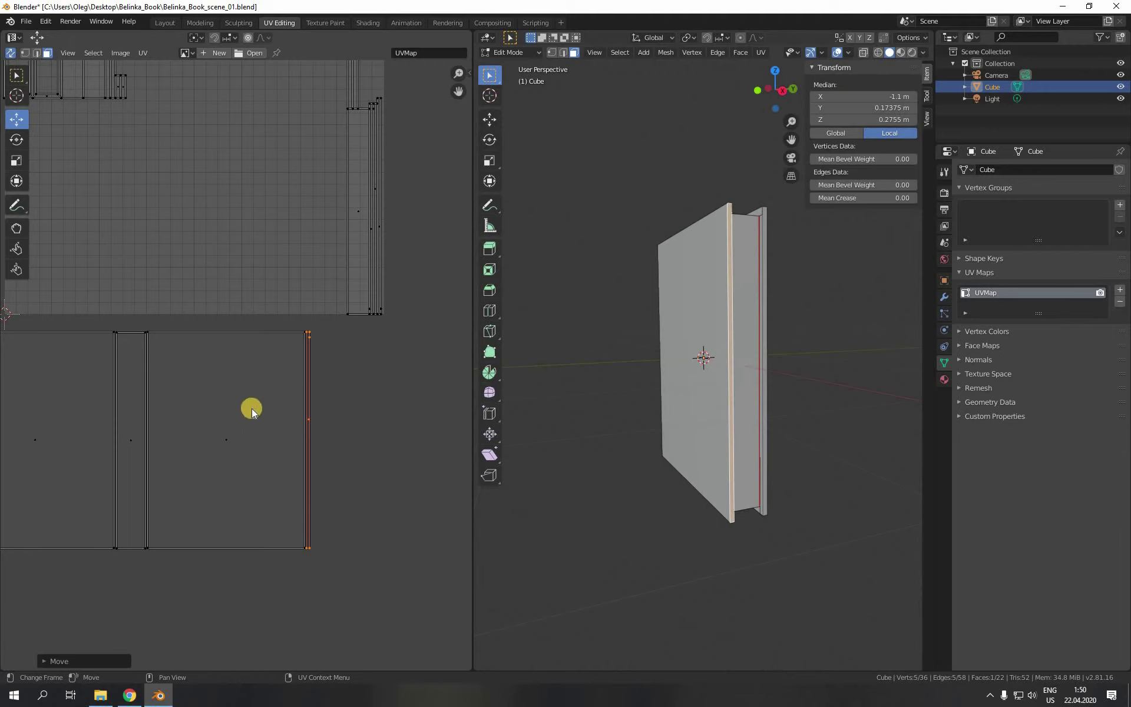
scroll(253, 363, down, 2)
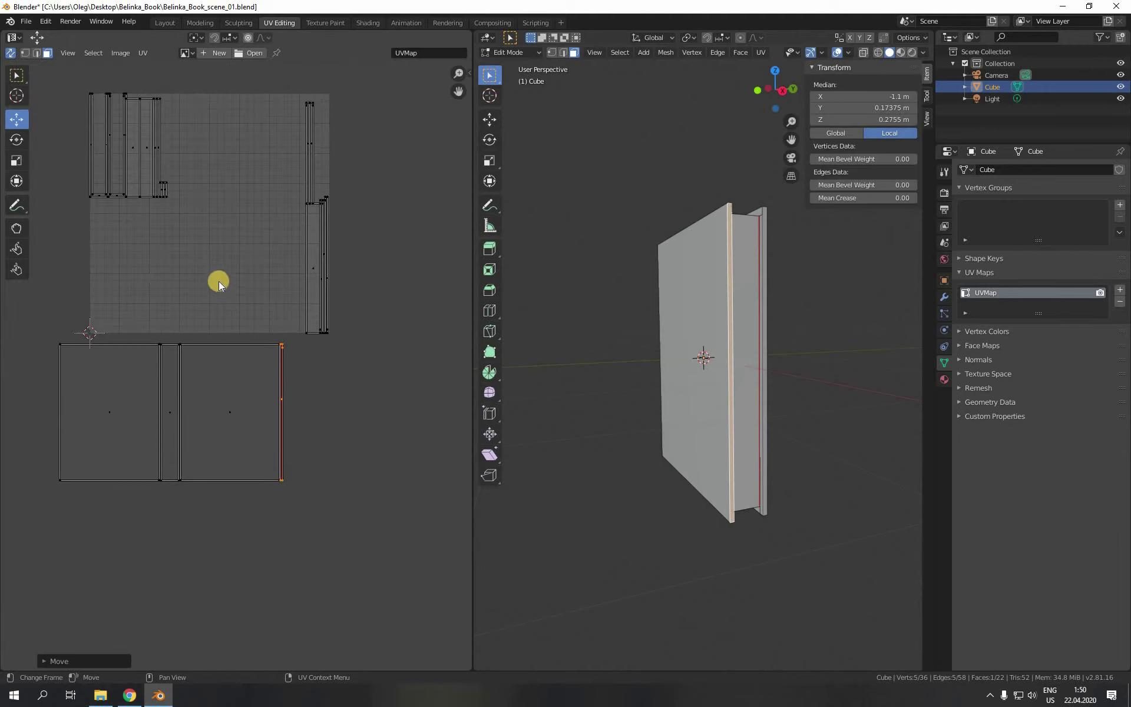
scroll(189, 298, up, 1)
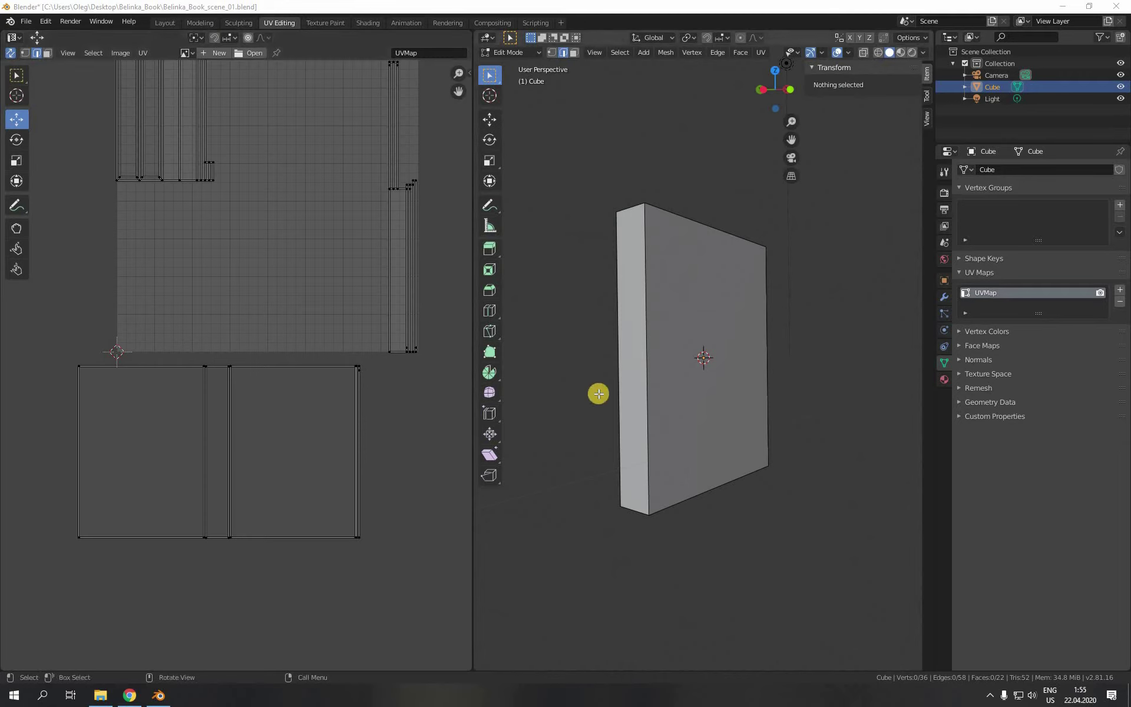
Step: Move the UV island of the narrow face at the spine's top end directly above the spine island, returning to edge selection
middle_drag(630, 371, 636, 449)
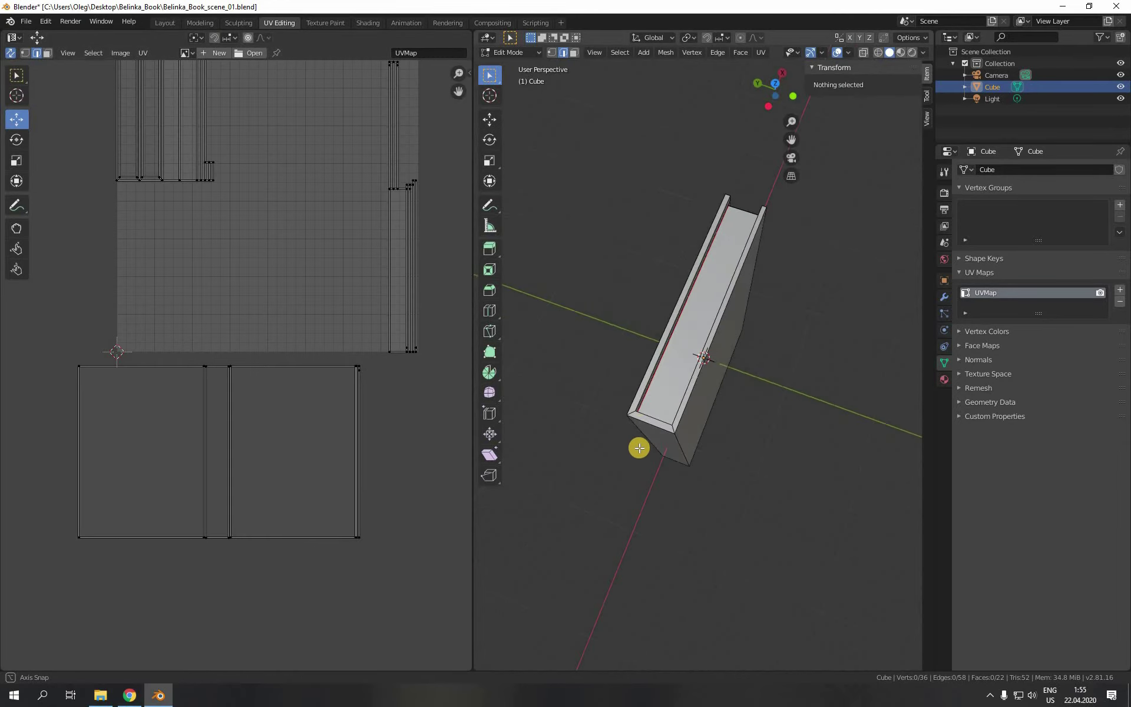
scroll(637, 411, up, 3)
click(615, 466)
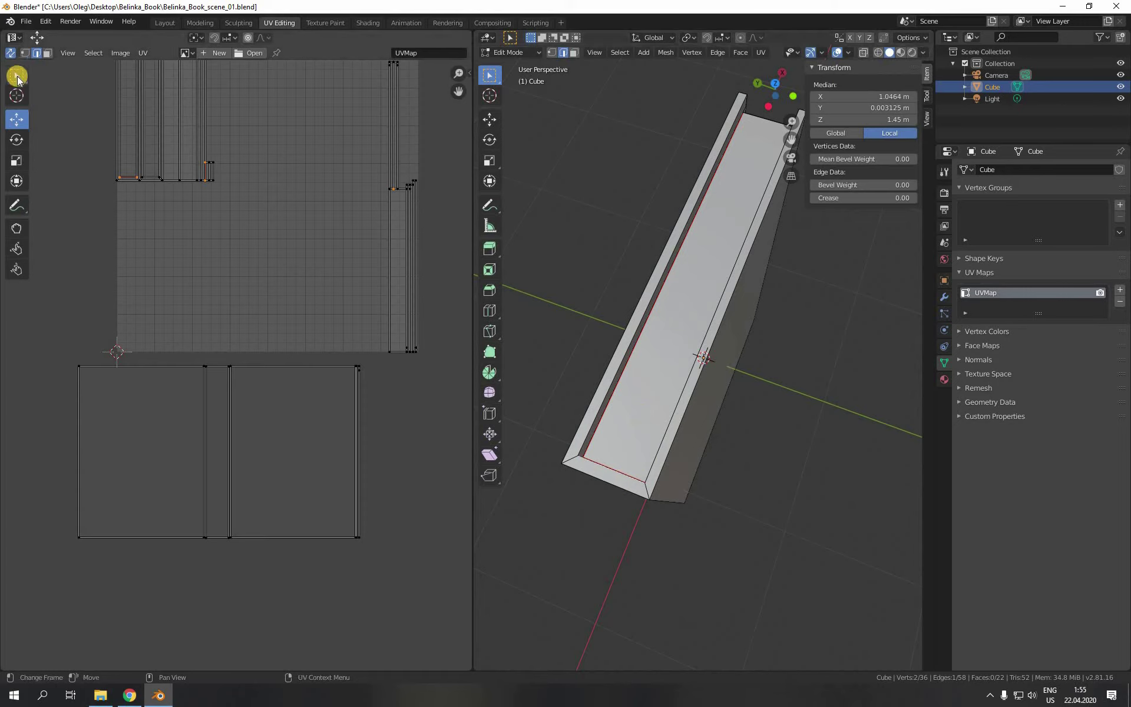
click(76, 96)
click(48, 53)
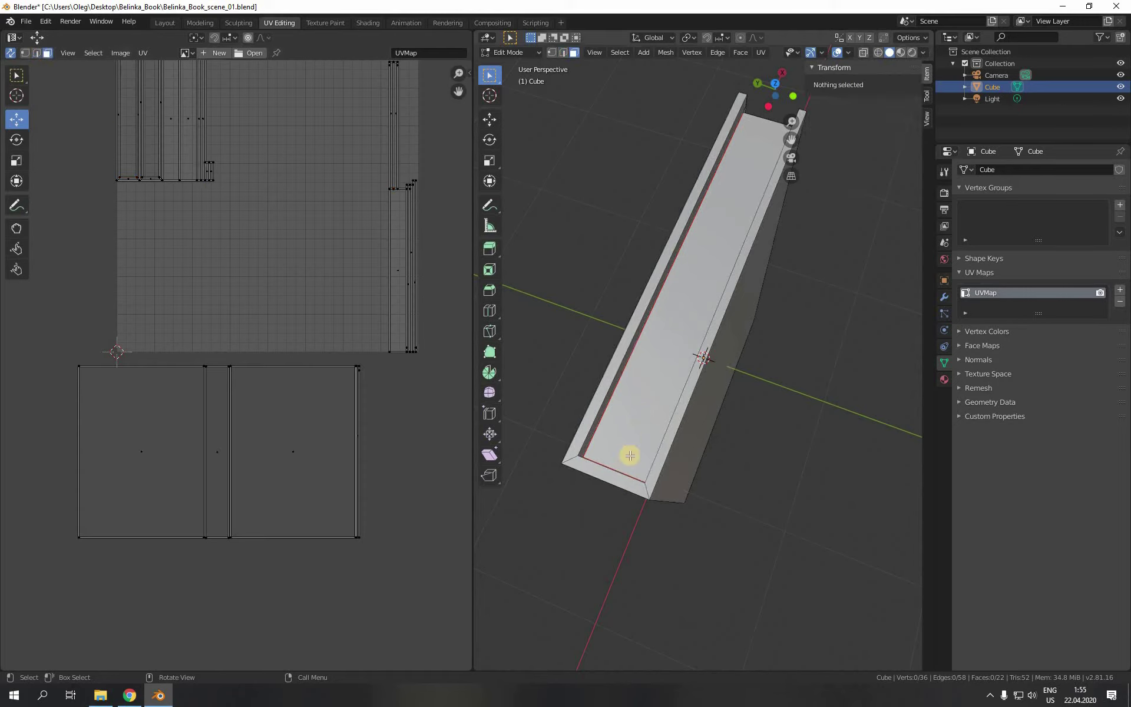
click(609, 475)
middle_drag(710, 528, 717, 498)
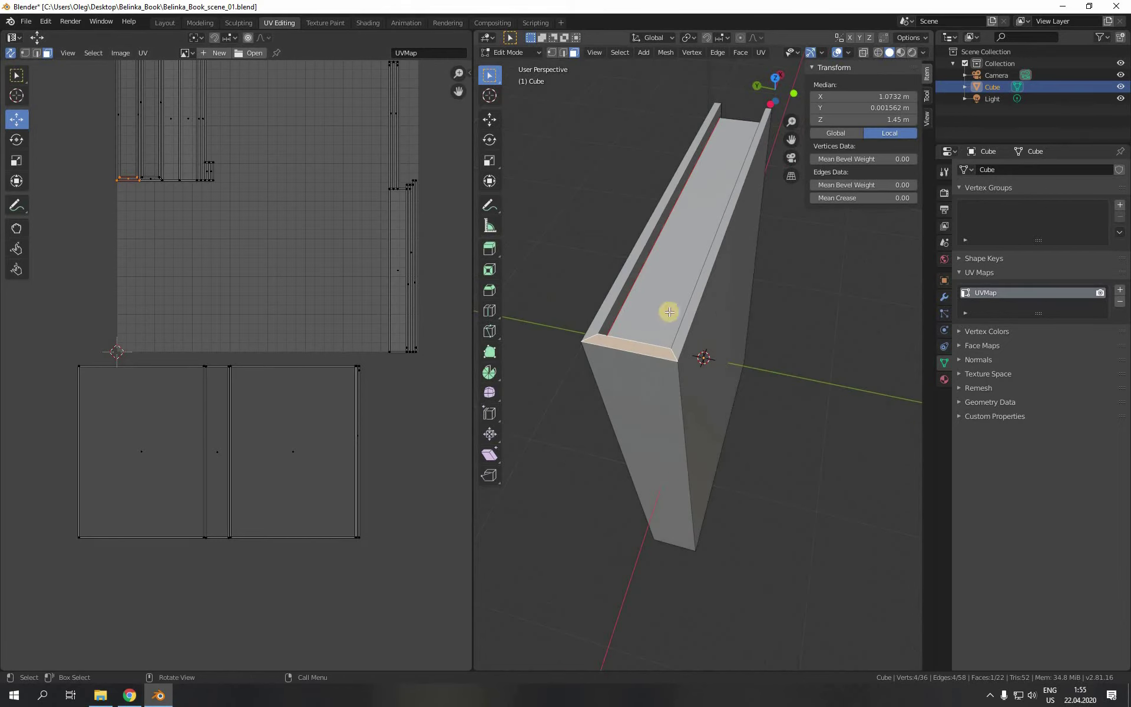
scroll(86, 172, up, 1)
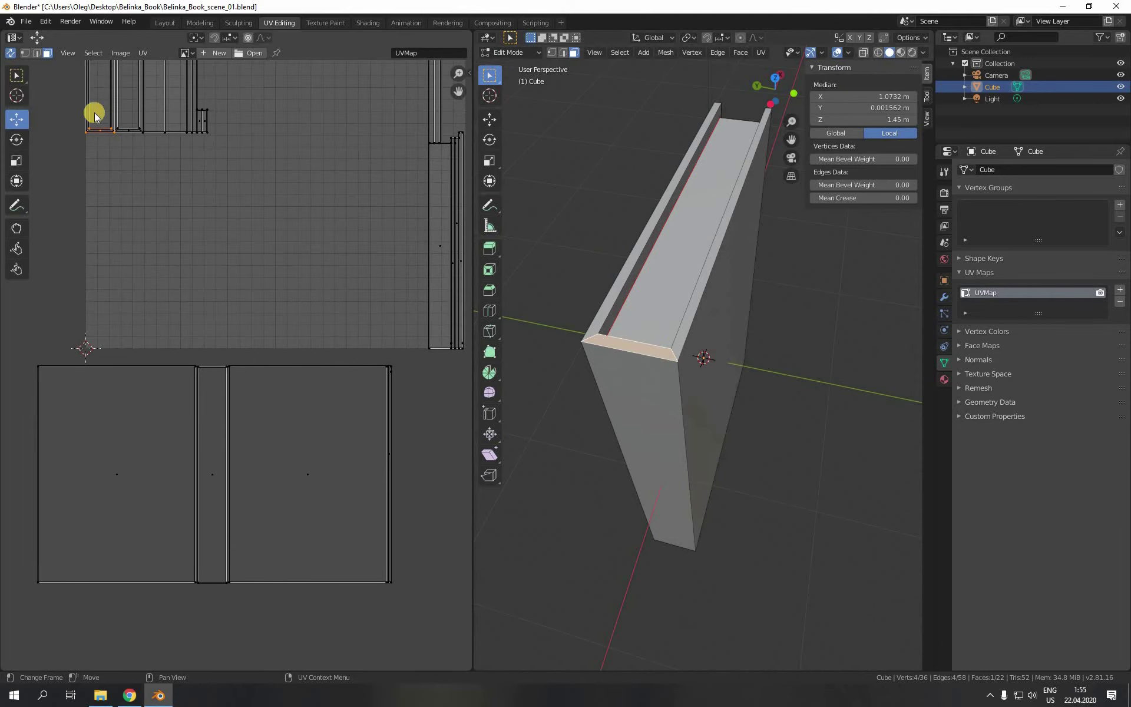
drag(97, 127, 212, 361)
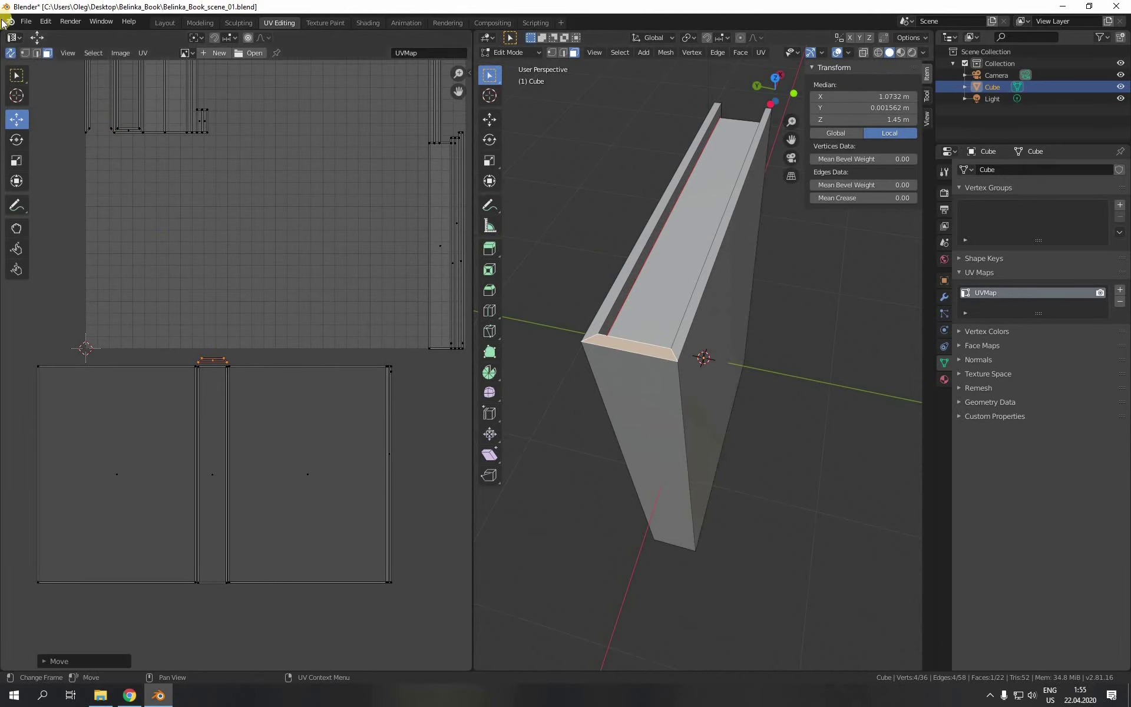
click(37, 52)
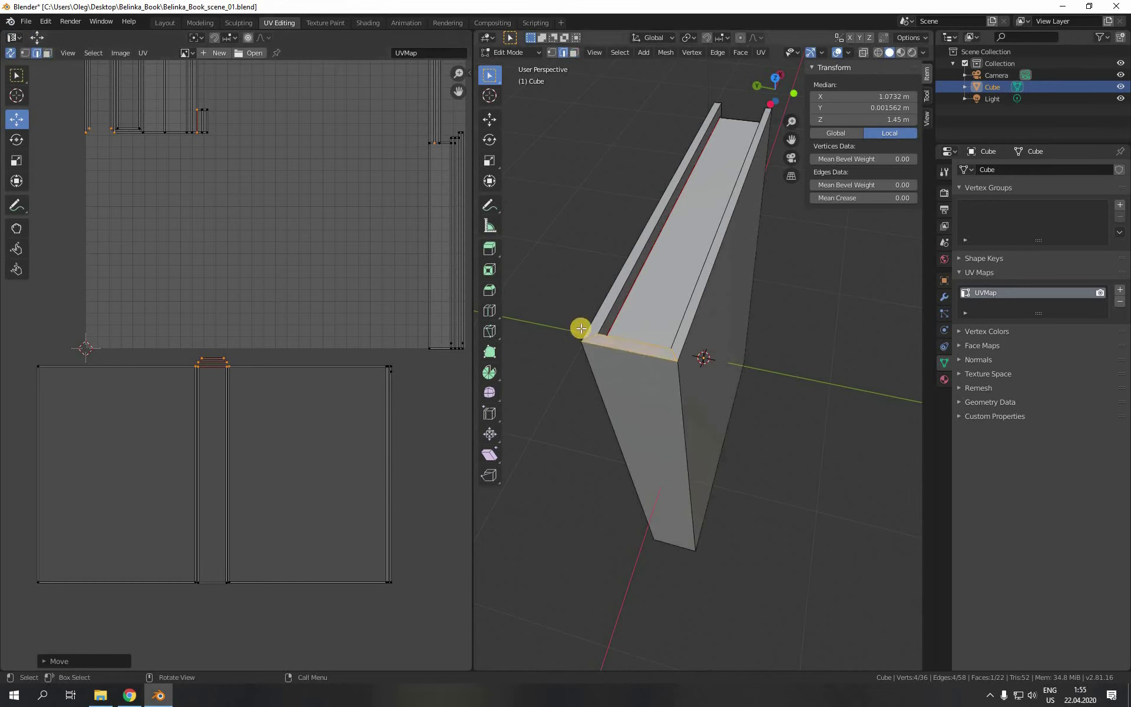
Step: Check the edge shared by the spine and its top-end face, and move that face's UV island flush against the spine island's upper edge
click(630, 354)
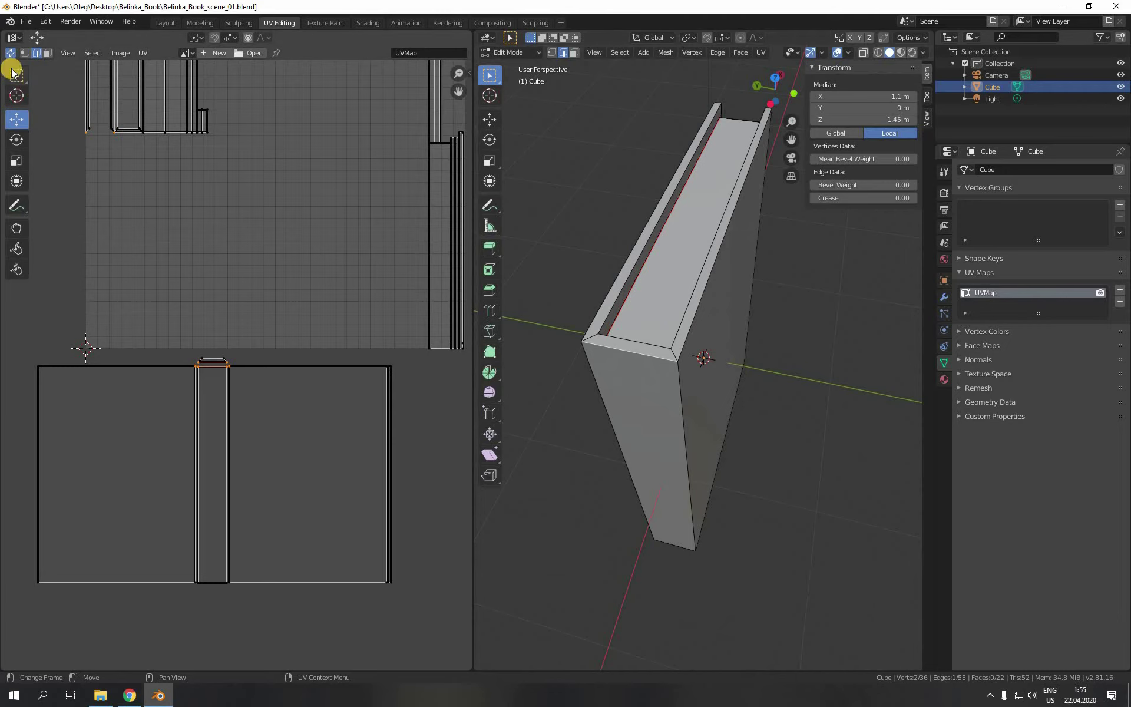
scroll(160, 366, up, 6)
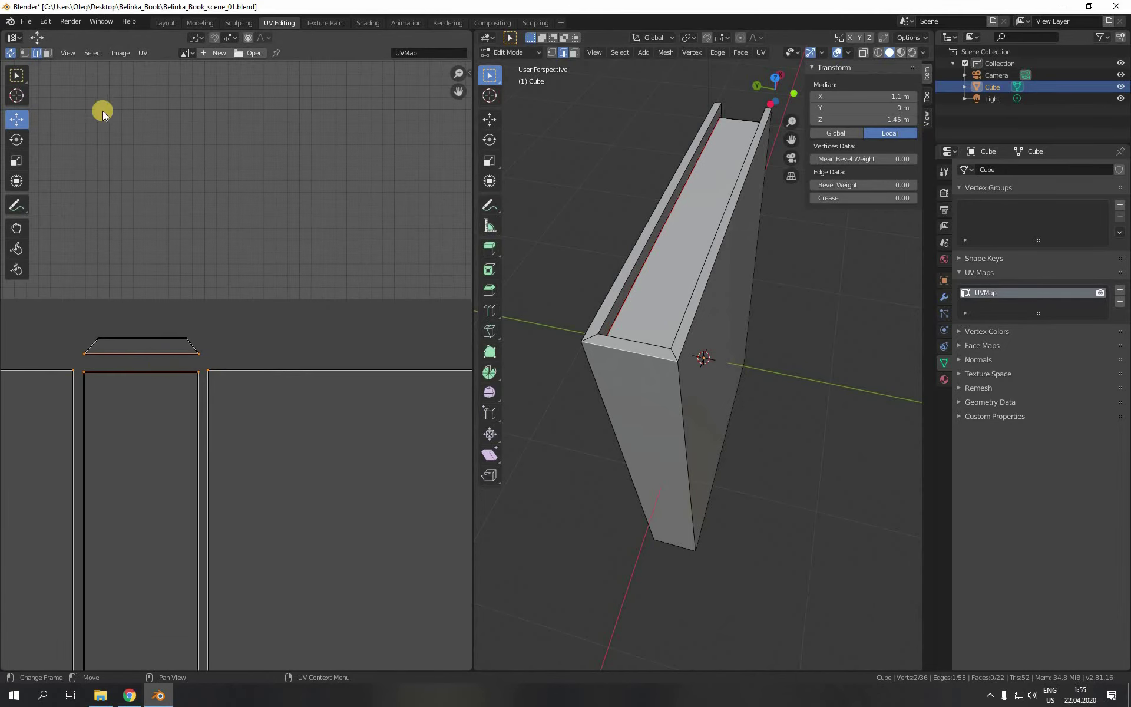
click(47, 52)
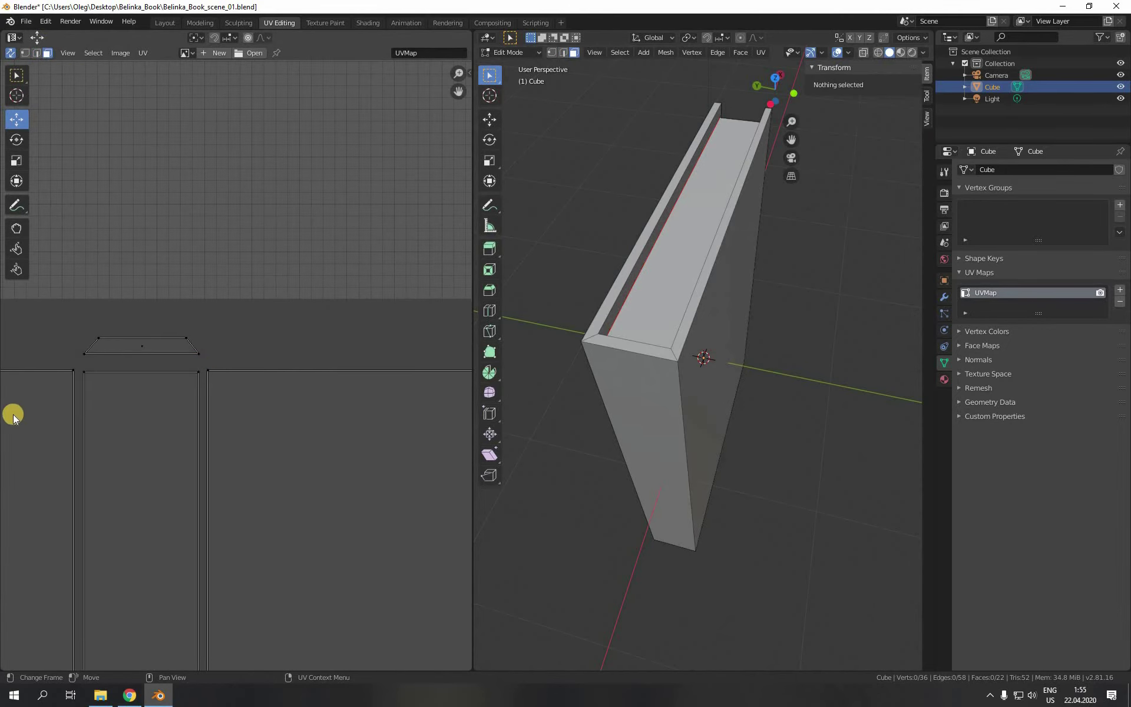
scroll(60, 372, up, 3)
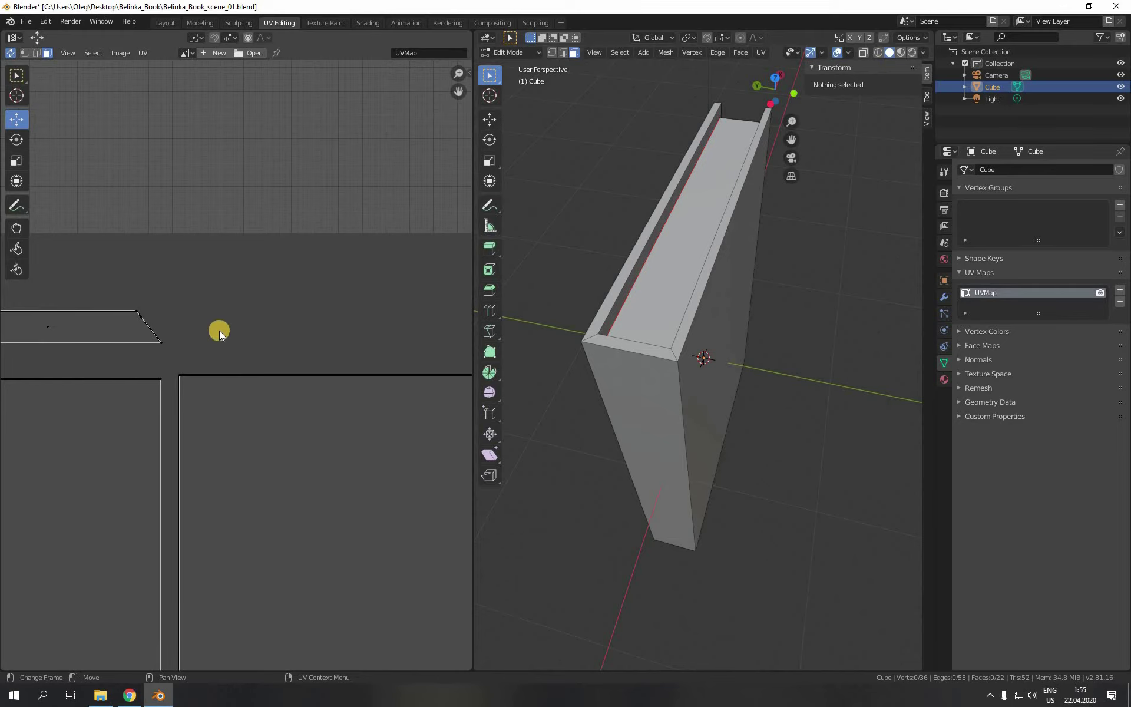
middle_drag(250, 342, 409, 316)
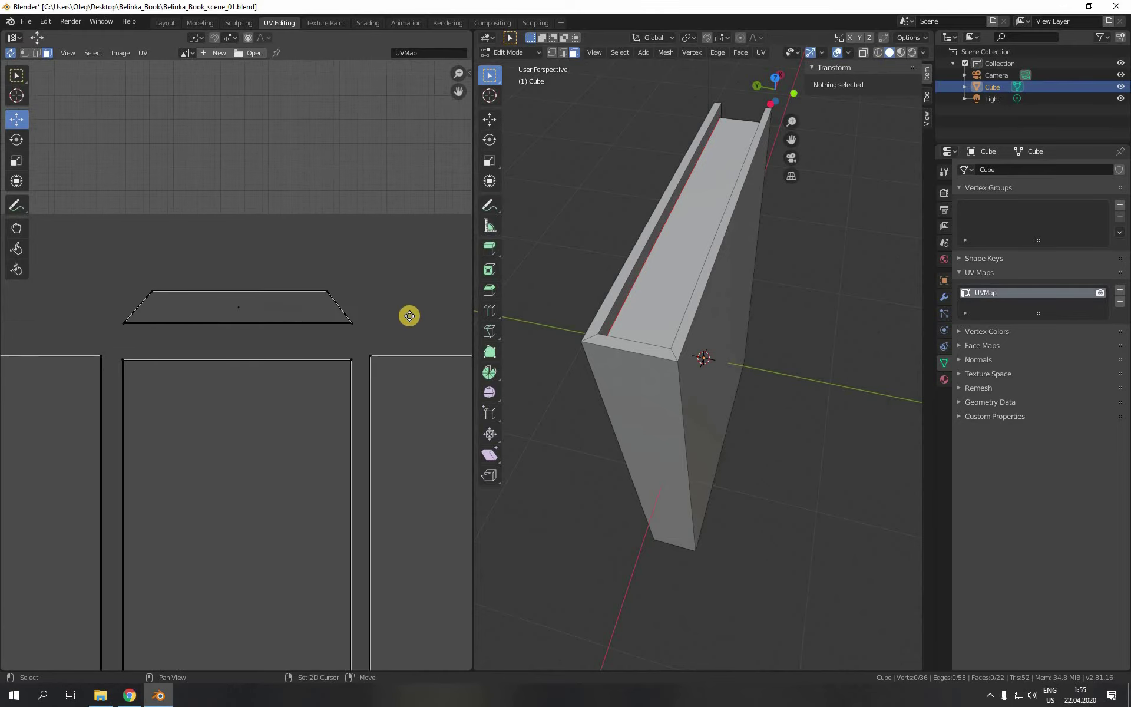
drag(239, 306, 239, 337)
Step: Move the UV island of the narrow face at the spine's bottom end out of the grid, directly below the spine island
scroll(340, 216, down, 8)
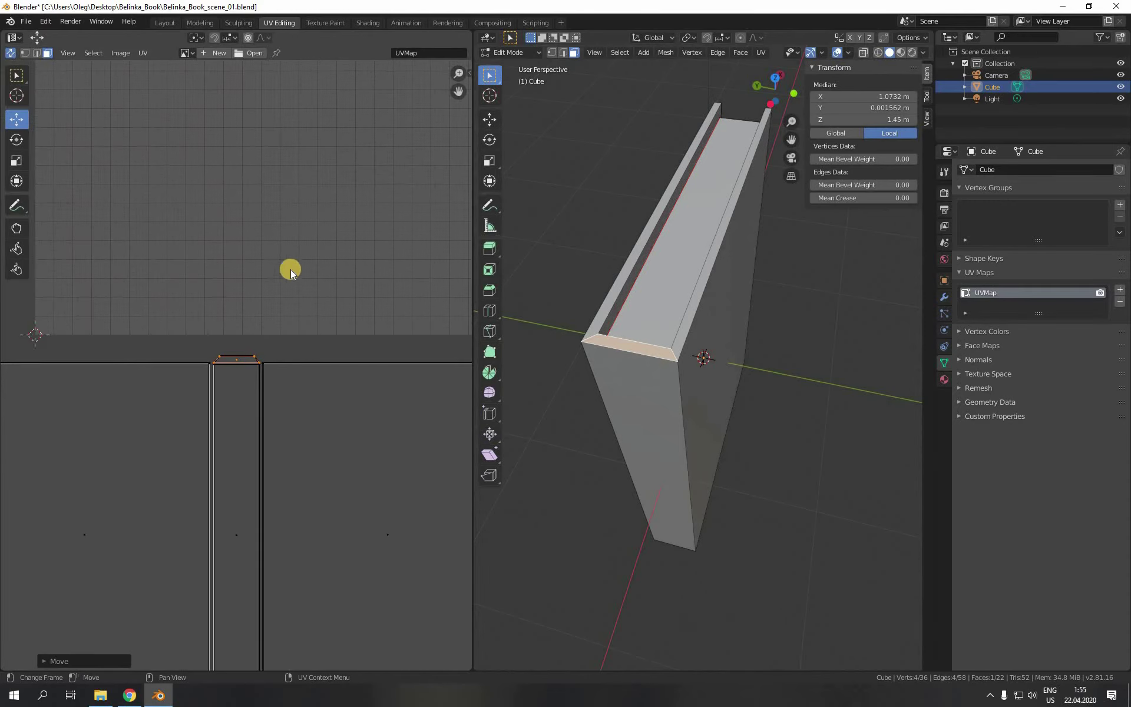
scroll(294, 283, down, 1)
middle_drag(299, 272, 314, 282)
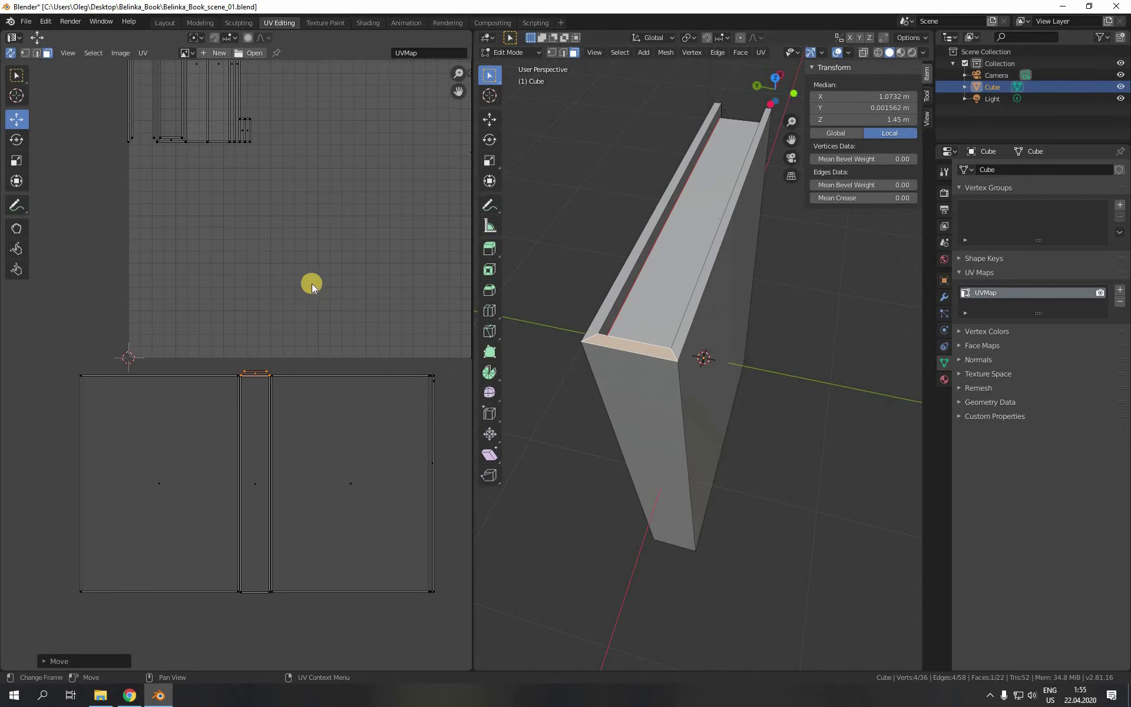
click(173, 141)
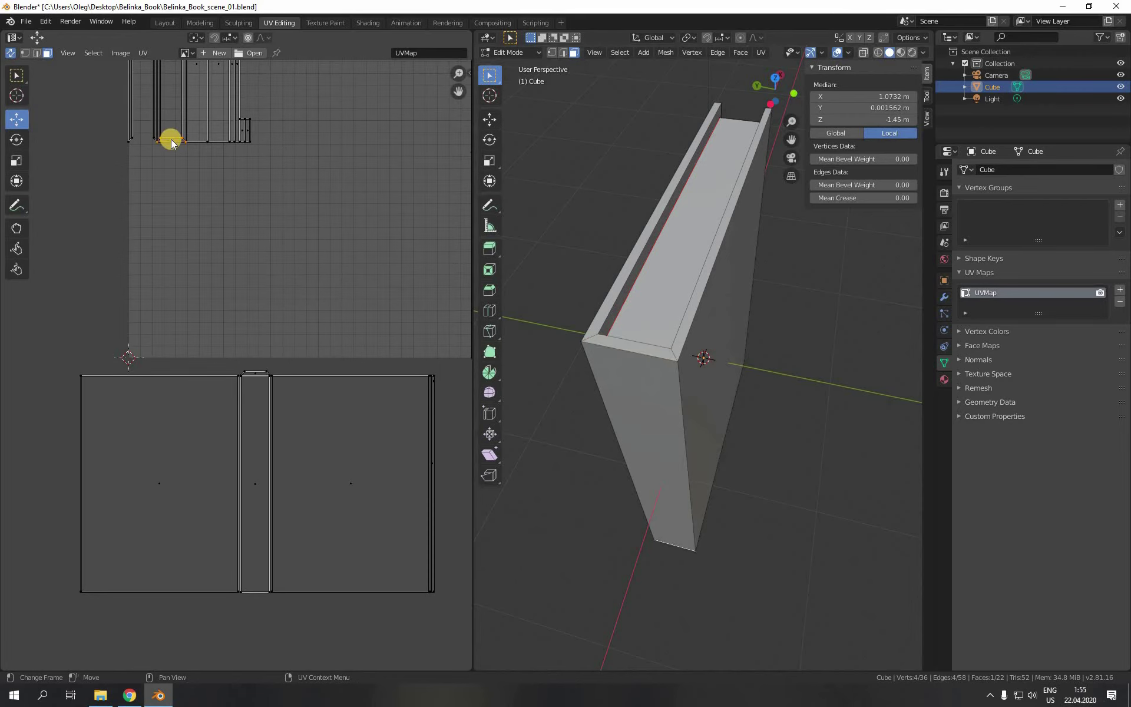
drag(171, 143, 253, 602)
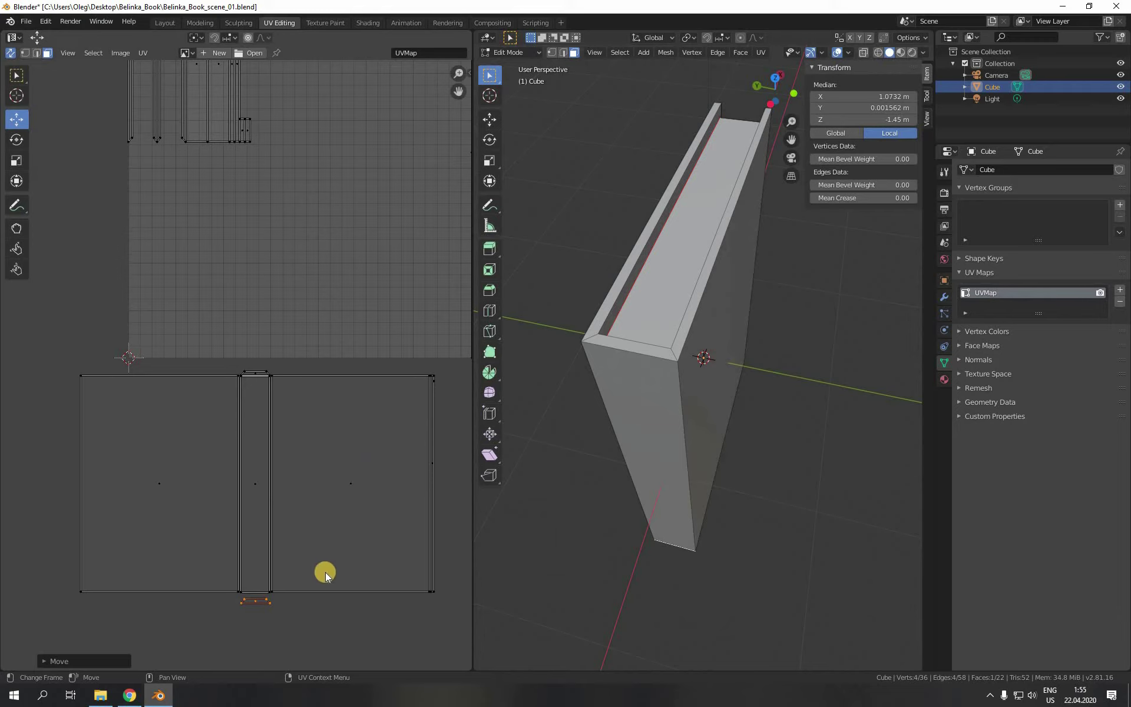
Step: Check the edge shared by the spine and its bottom-end face, and rotate that face's UV island 180° to match
middle_drag(684, 560, 700, 422)
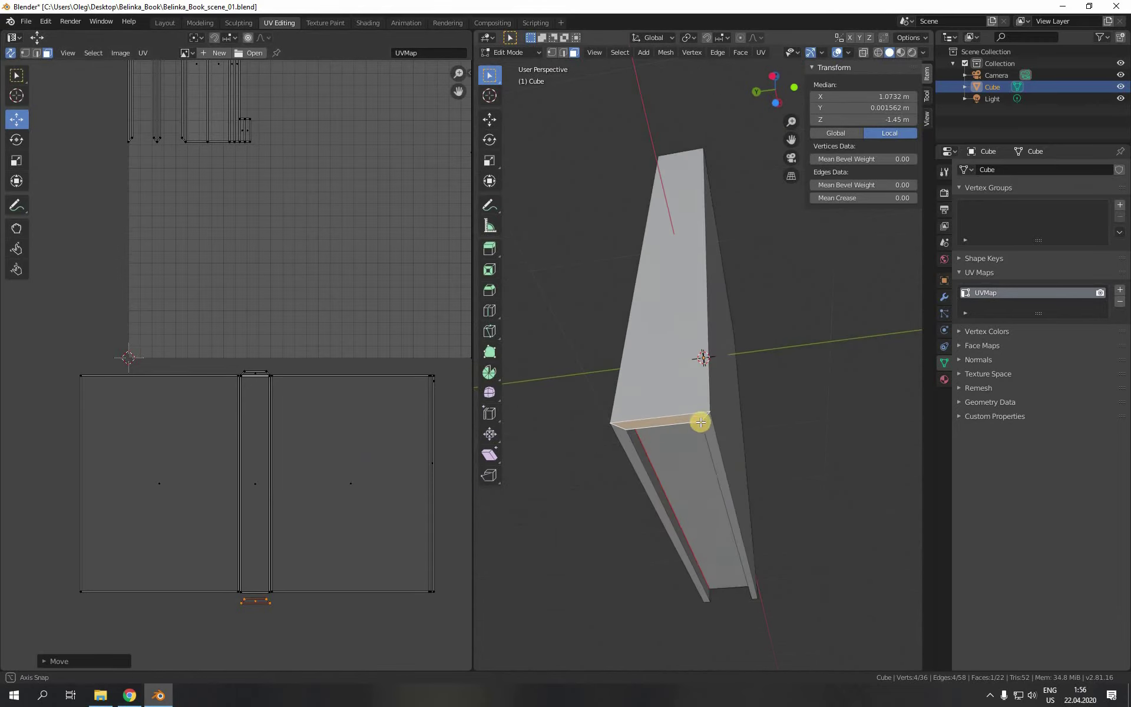
click(39, 53)
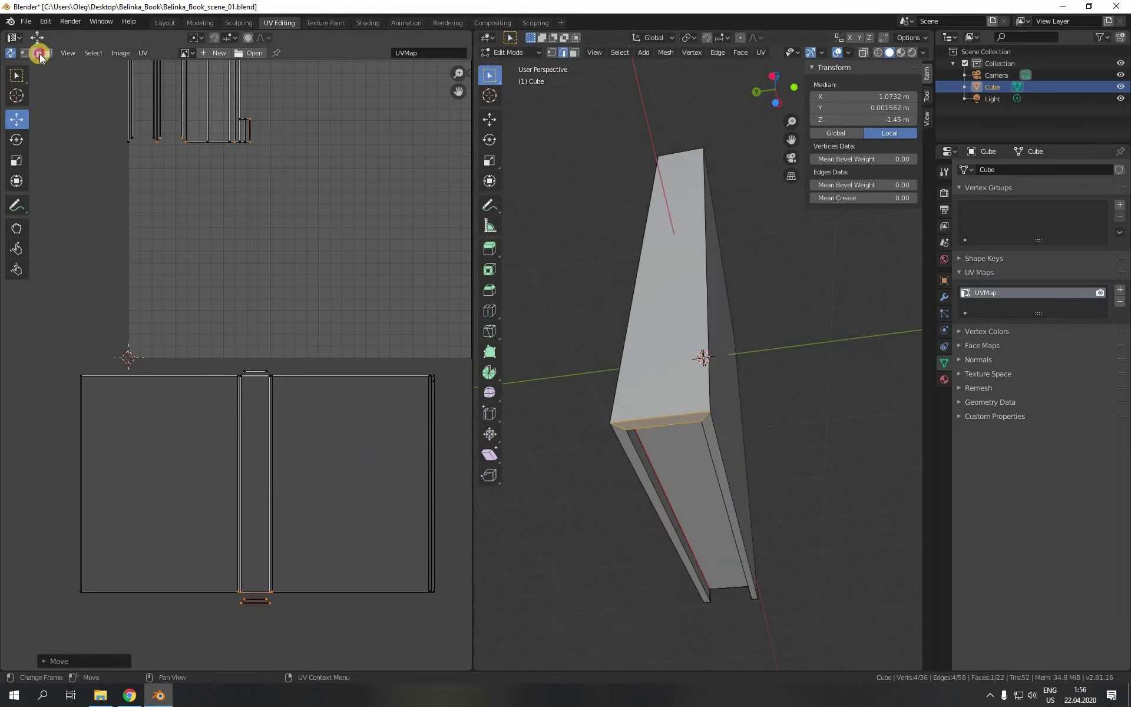
click(665, 418)
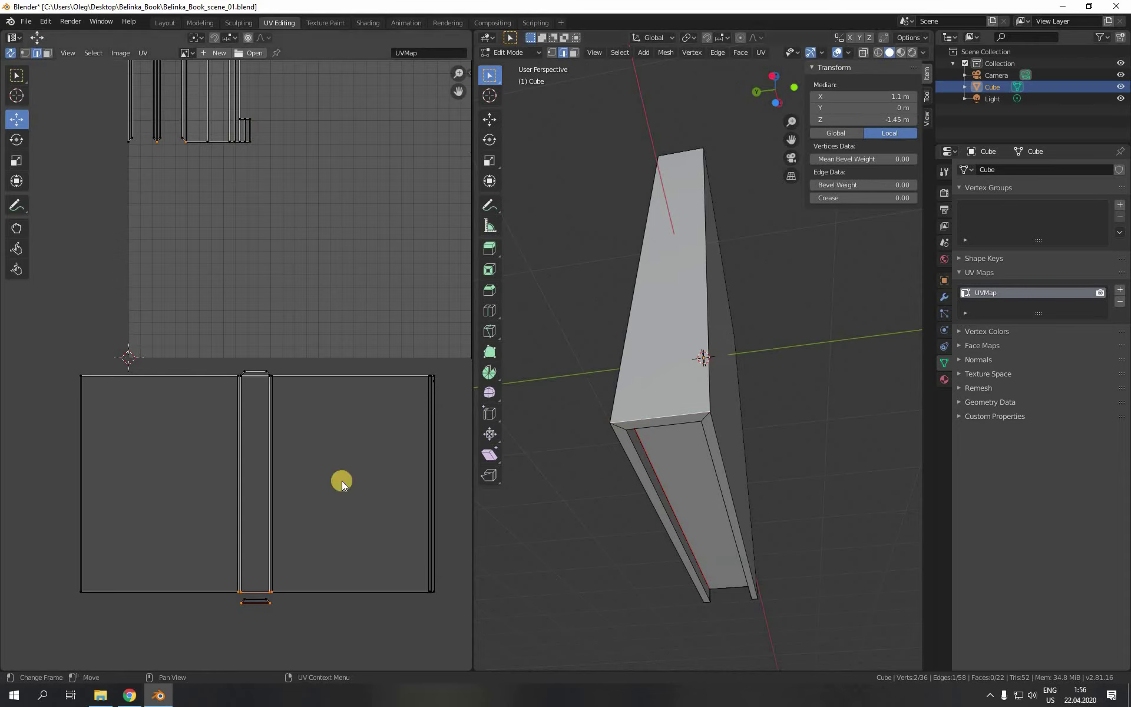
click(48, 52)
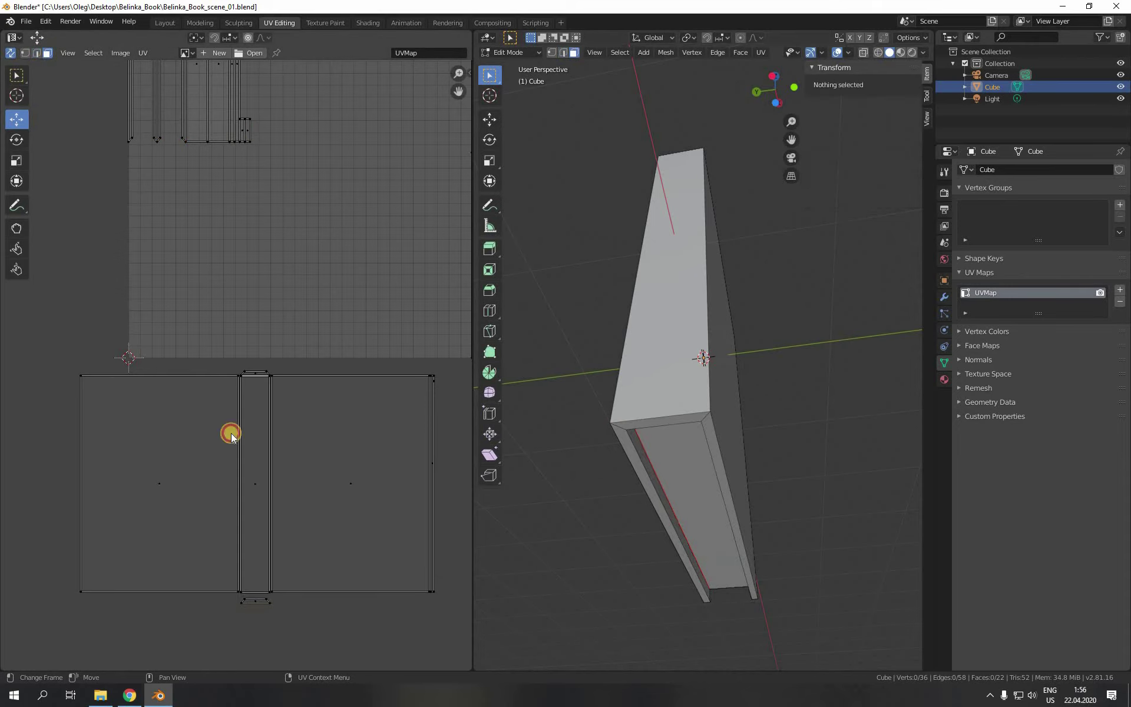
click(258, 601)
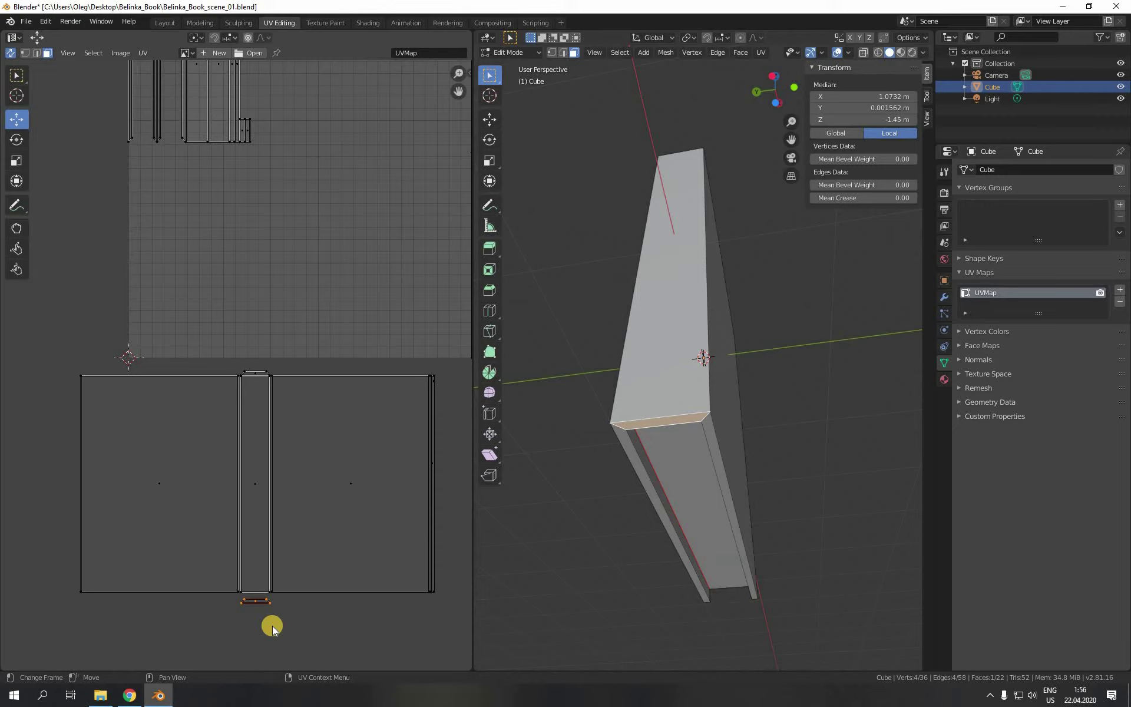
key(r)
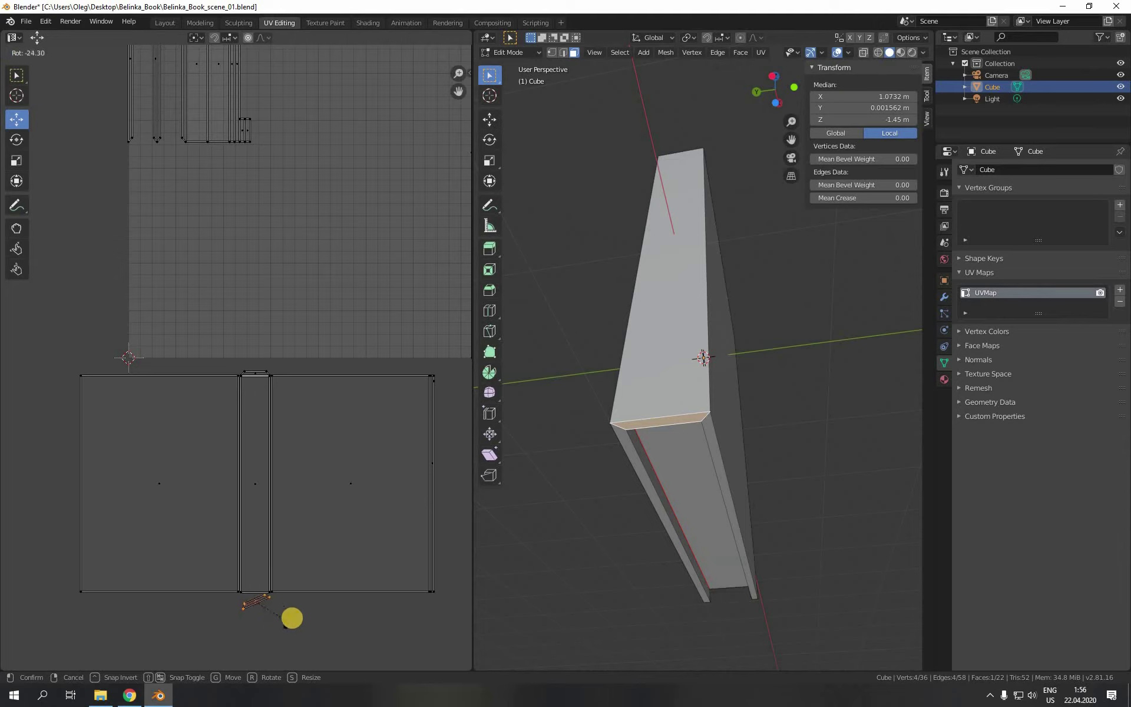
text(180)
key(Return)
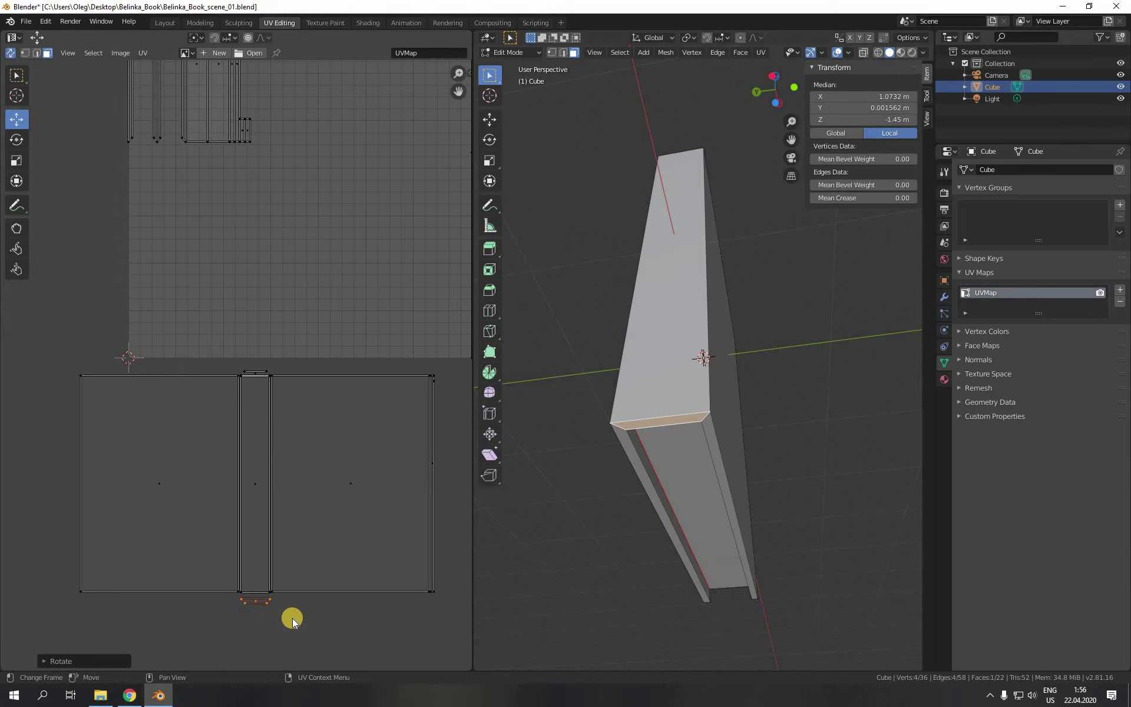
click(292, 617)
Step: Align the bottom-end face's UV island flush against the lower edge of the spine island
scroll(241, 628, up, 4)
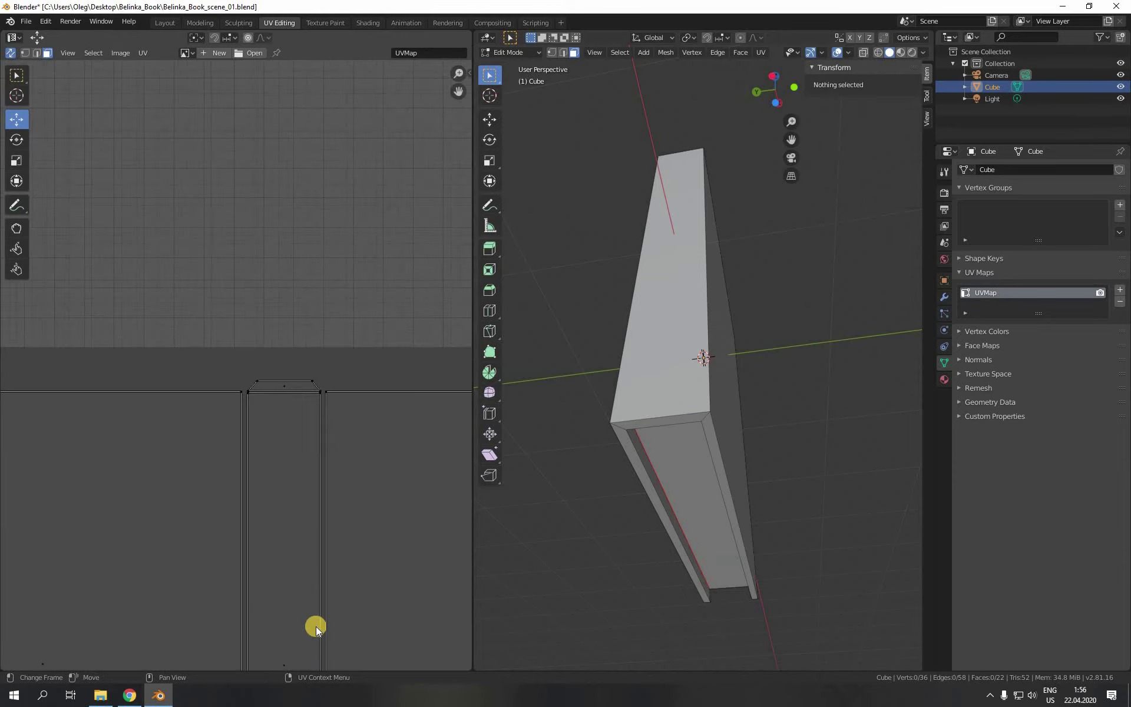
middle_drag(329, 629, 323, 195)
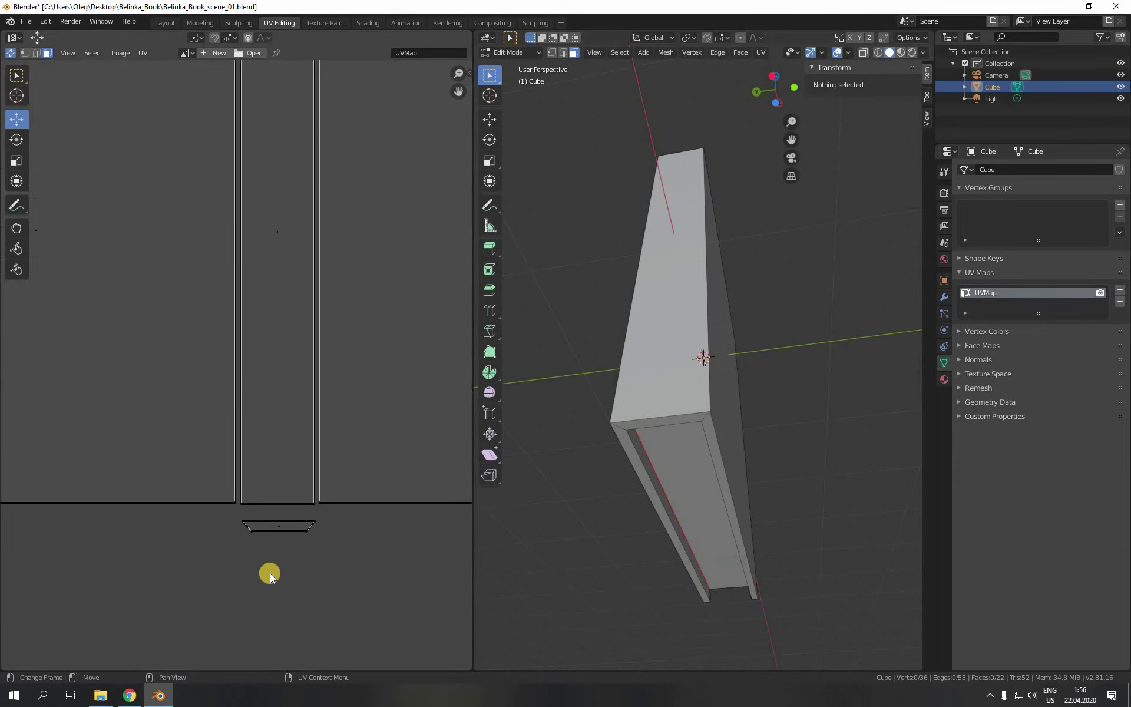
scroll(271, 572, up, 2)
middle_drag(273, 570, 299, 448)
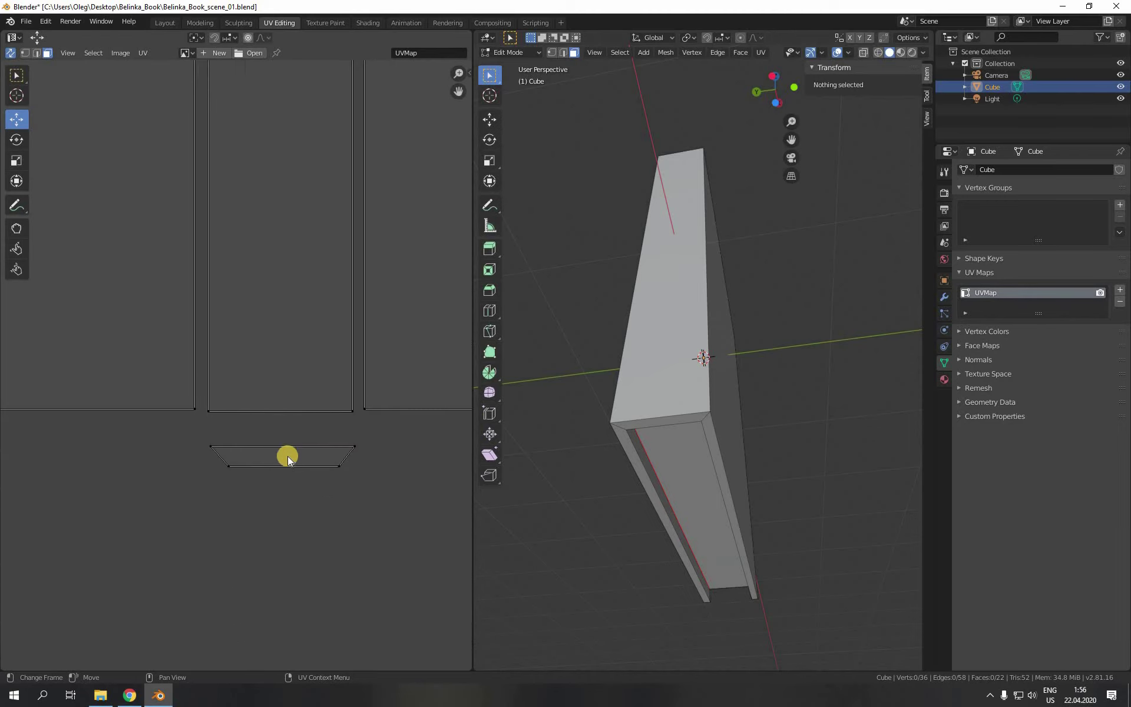
drag(287, 456, 279, 427)
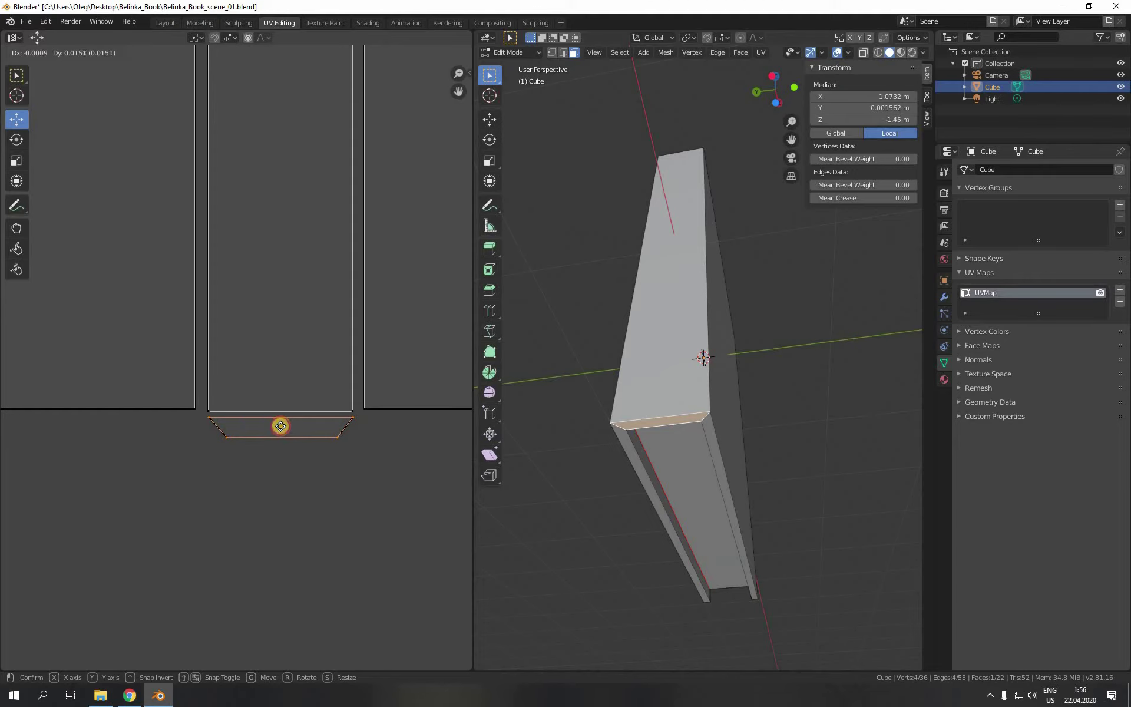
click(281, 426)
scroll(265, 528, down, 7)
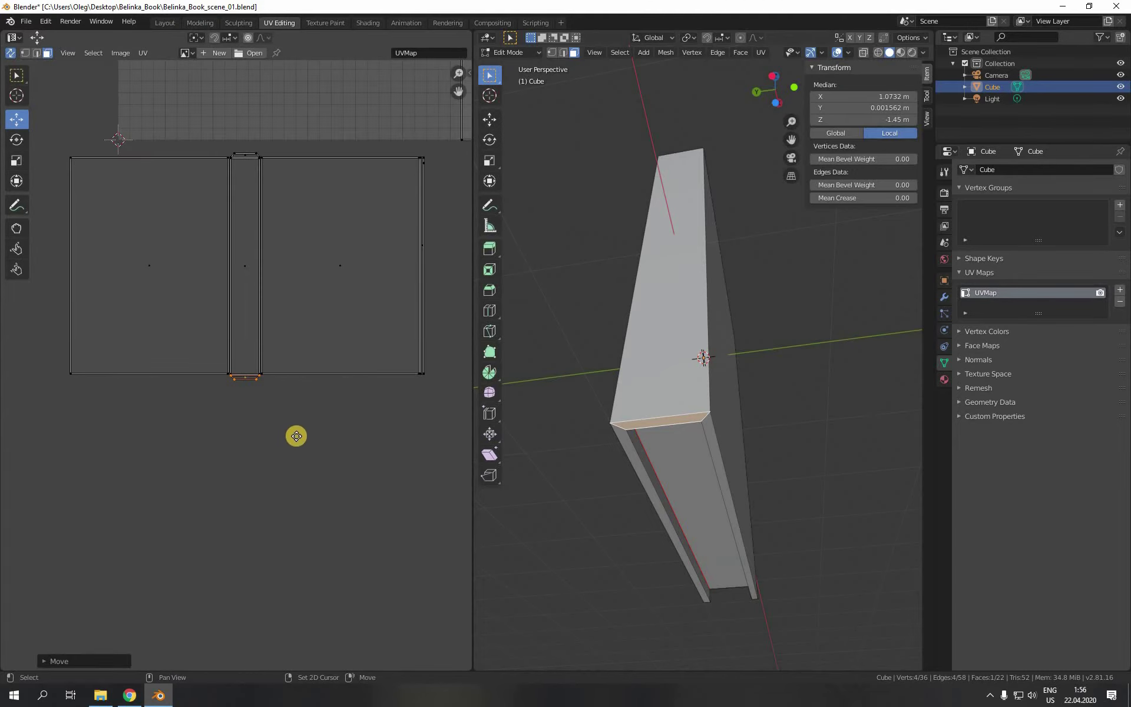
Step: Select the bottom rim face of the cover board at Y -0.17 m and move its UV strip beside the cover layout
middle_drag(295, 436, 273, 536)
scroll(283, 538, down, 1)
click(448, 439)
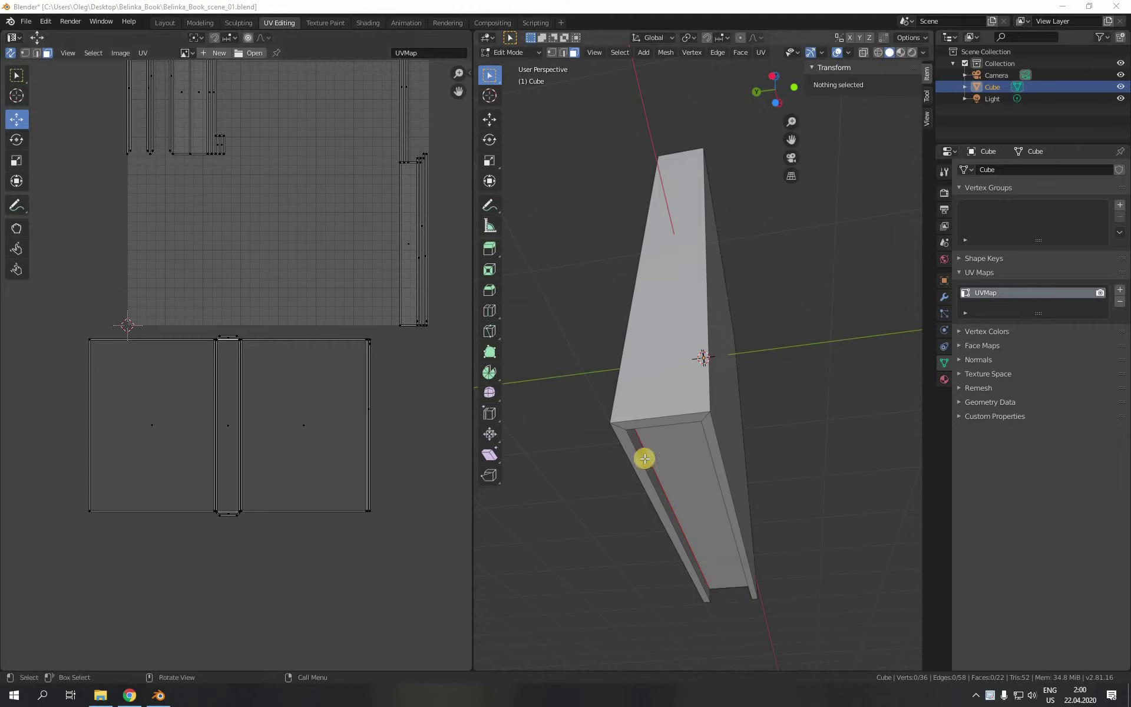
click(646, 484)
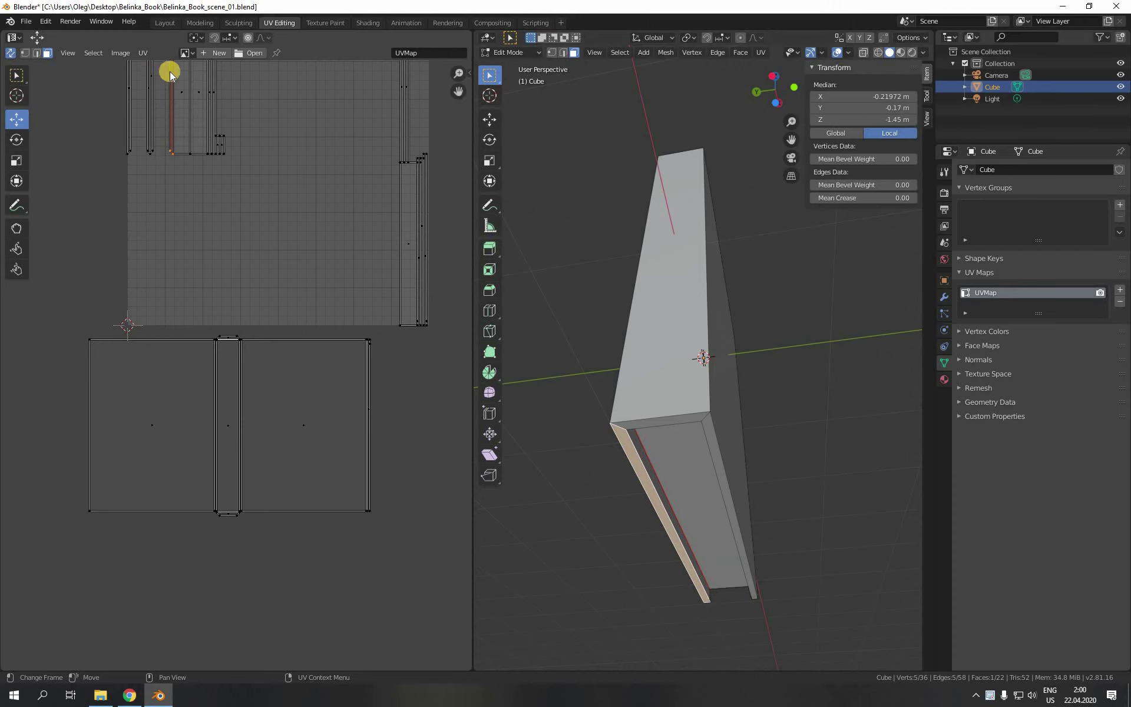
drag(170, 78, 74, 533)
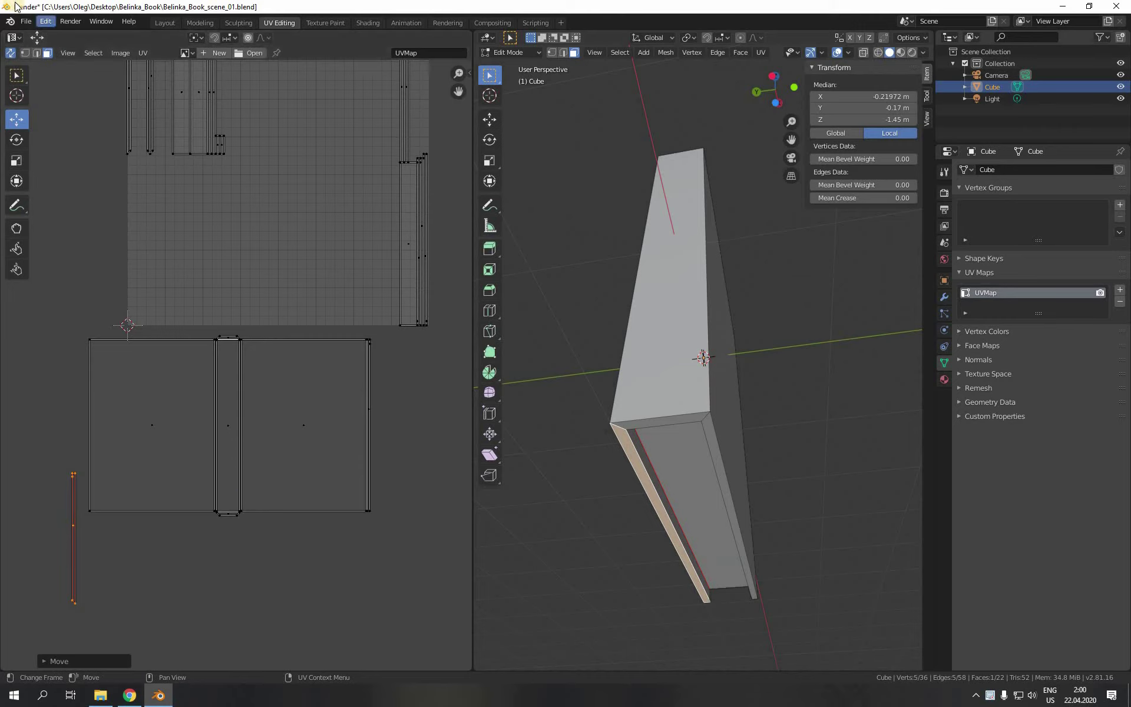
Step: Check which cover edge the rim face shares, and rotate its UV strip to horizontal beneath the left cover island
click(37, 52)
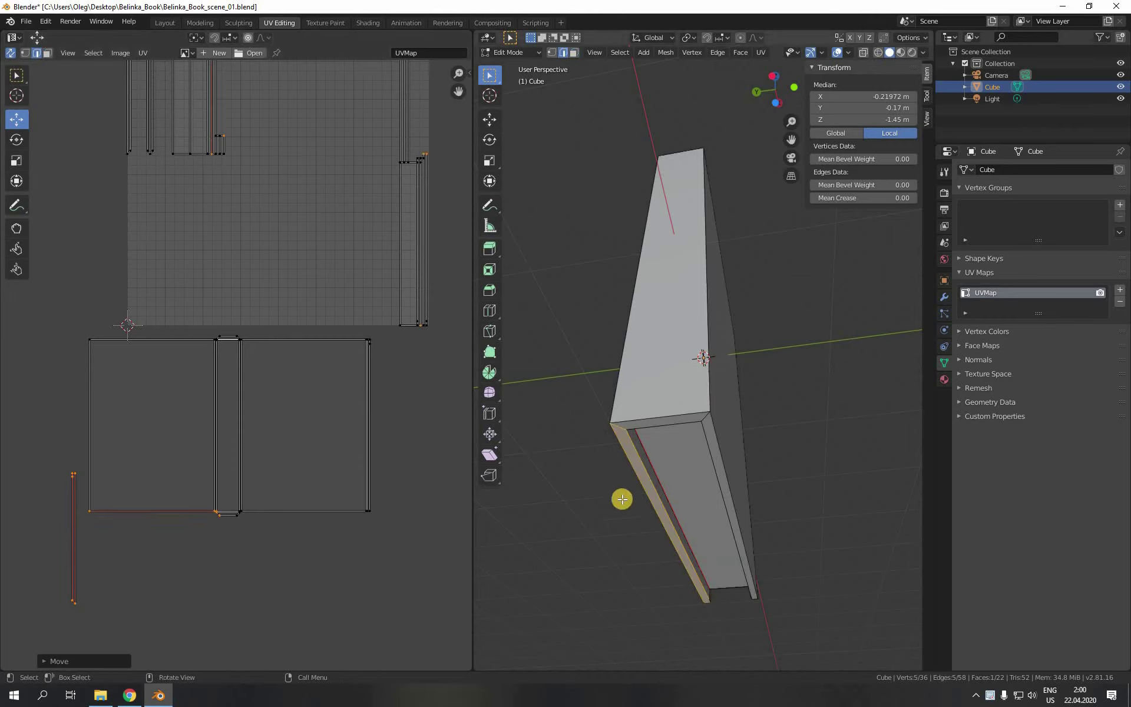
click(636, 479)
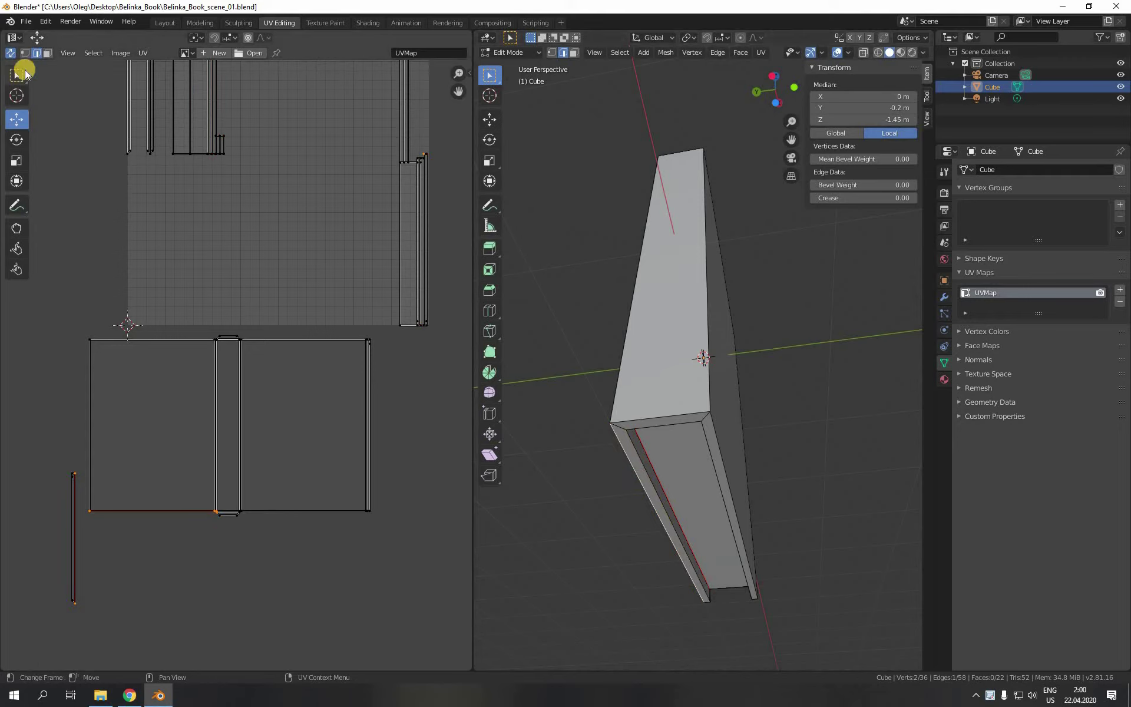
click(47, 53)
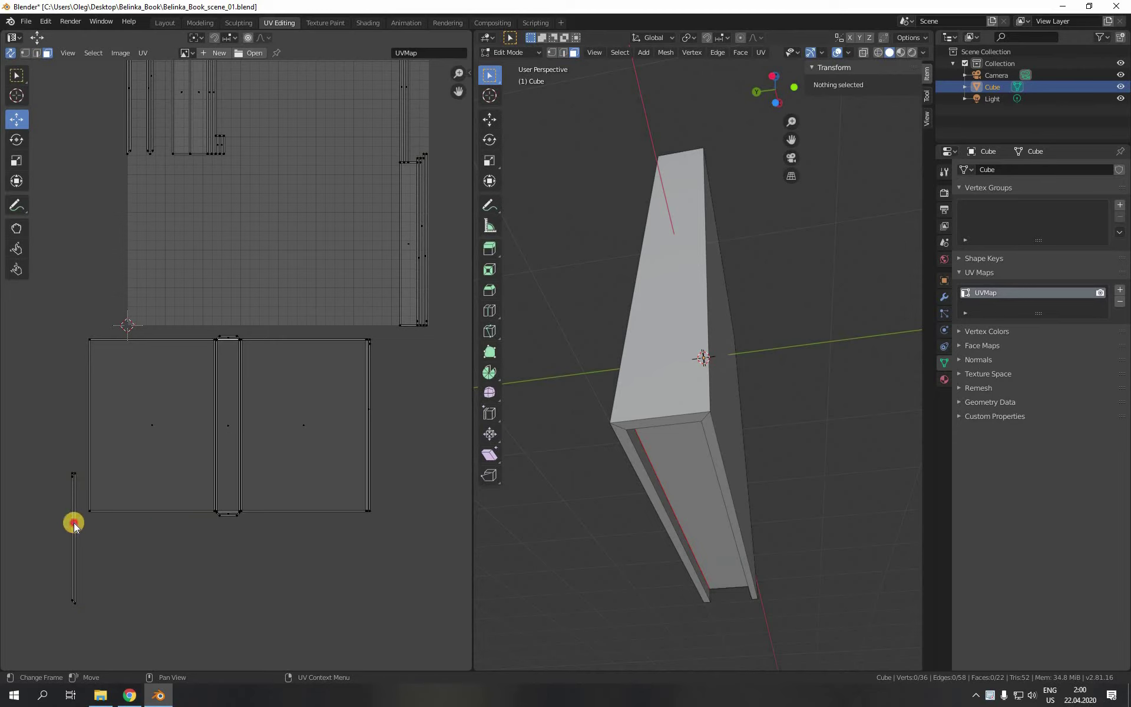
drag(73, 522, 155, 528)
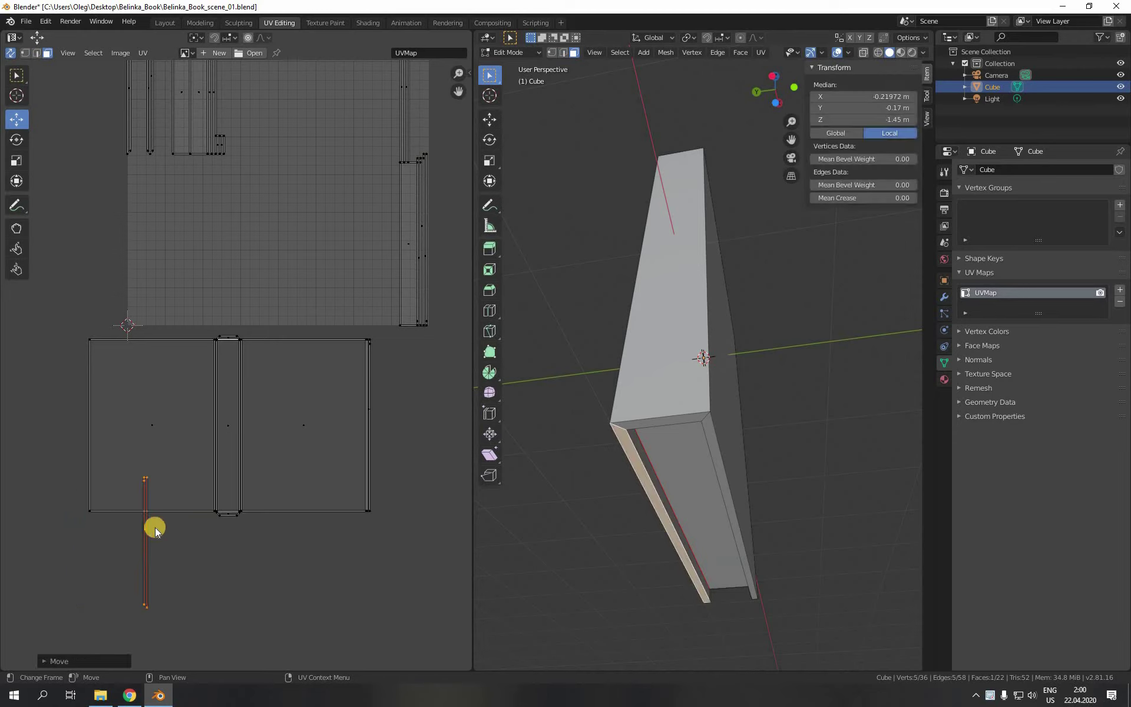
key(r)
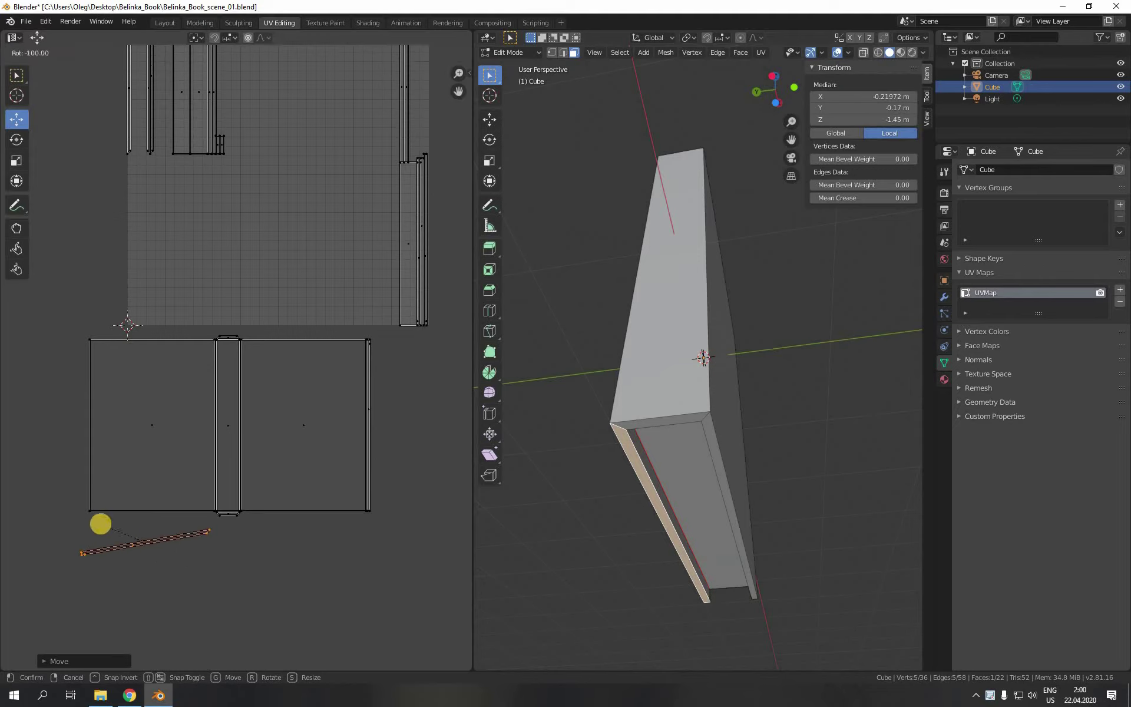
click(105, 515)
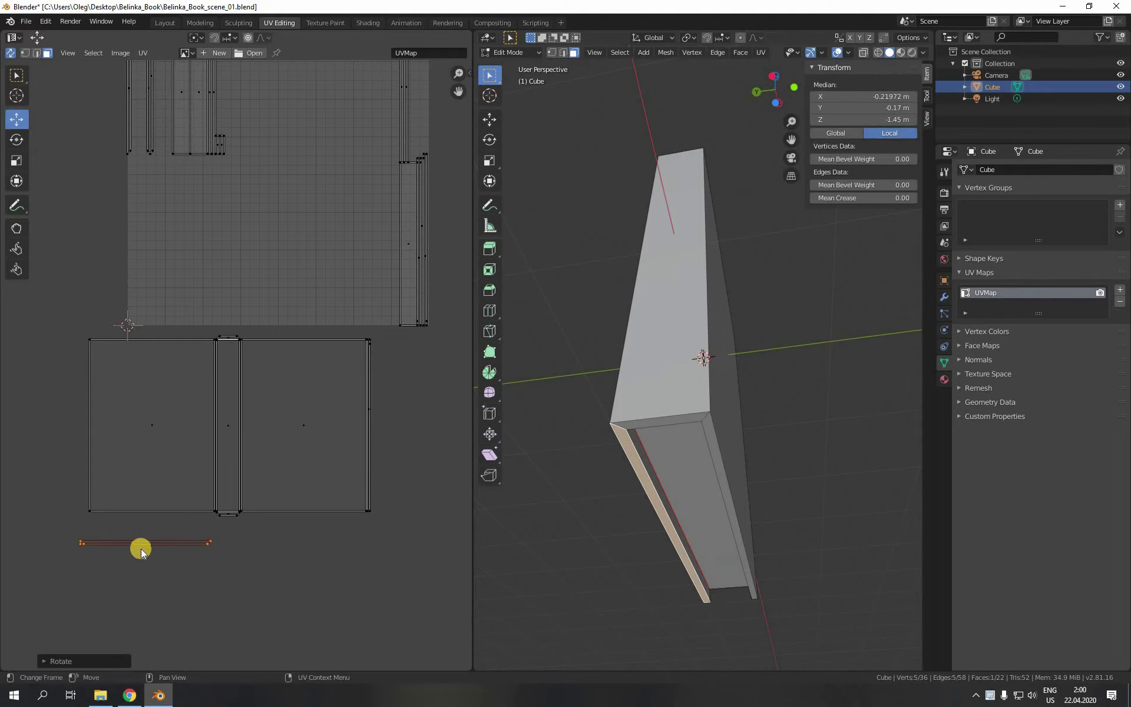
Step: Move the horizontal rim strip up against the bottom edge of the left cover island and deselect it
scroll(109, 553, up, 3)
middle_drag(139, 556, 235, 399)
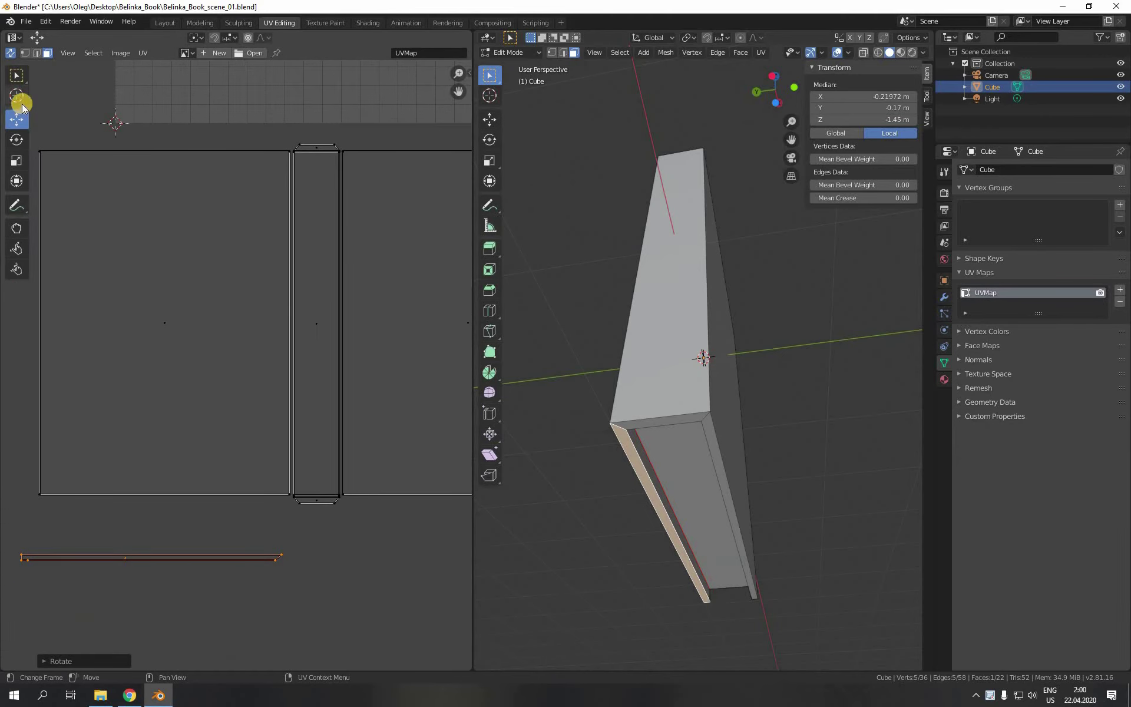
drag(129, 557, 131, 500)
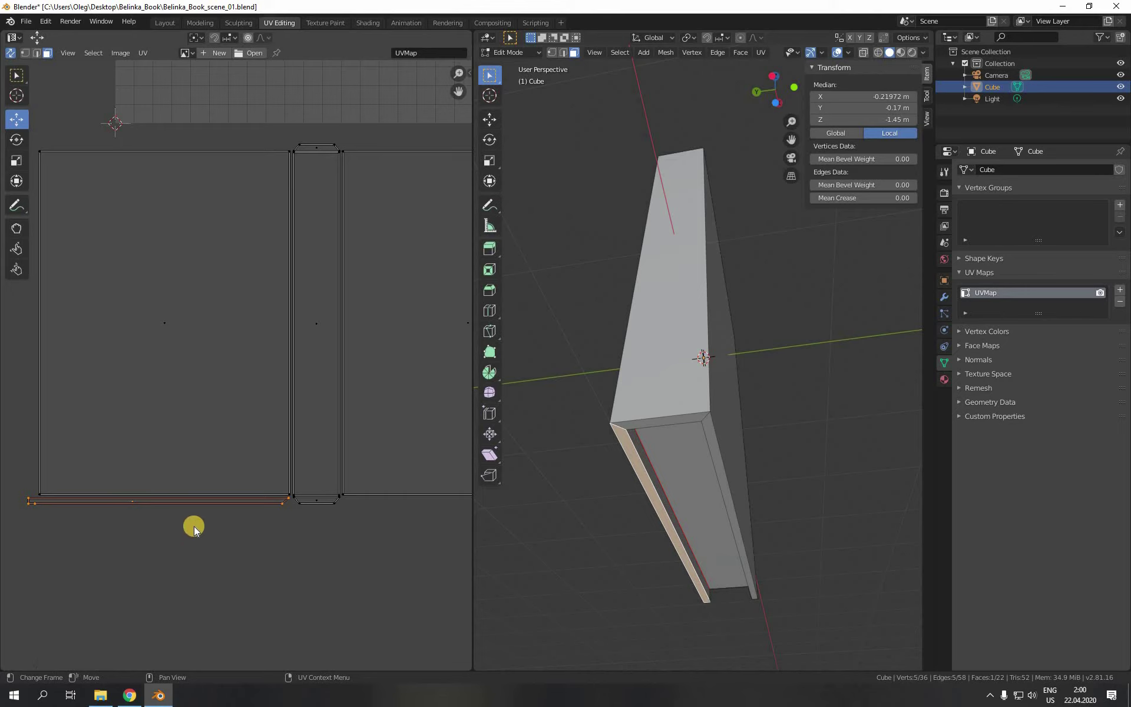
click(195, 435)
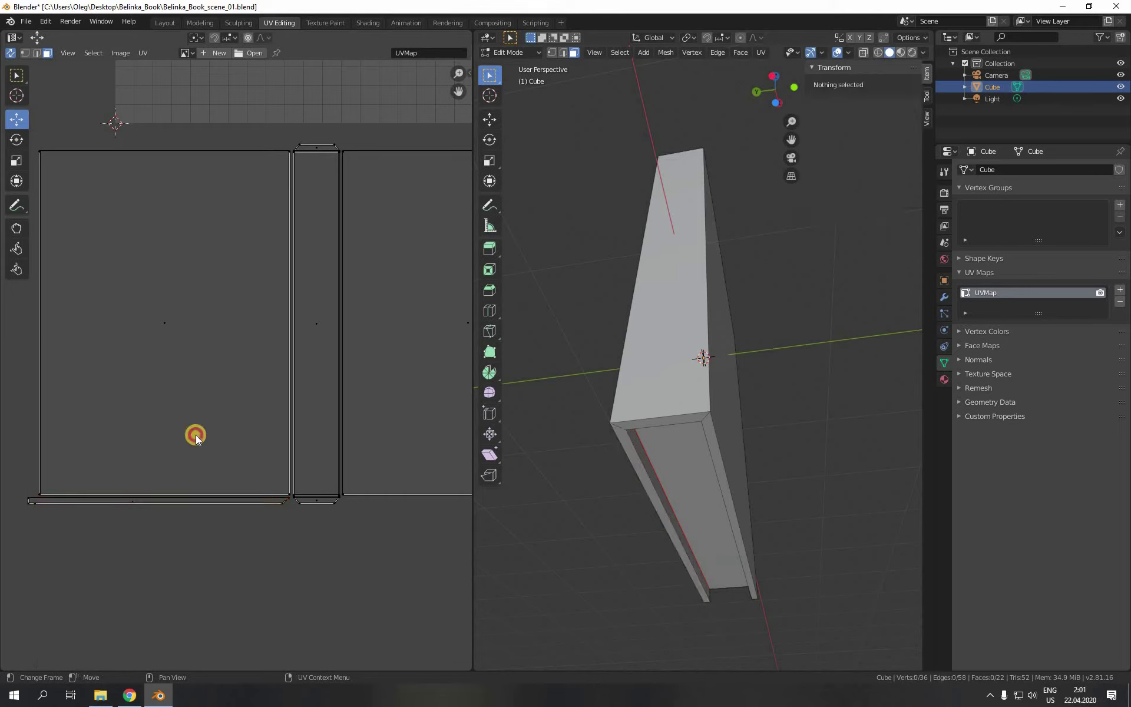
Step: Select the bottom rim face of the opposite cover board and move its UV strip across the right cover island's bottom edge
scroll(254, 356, down, 2)
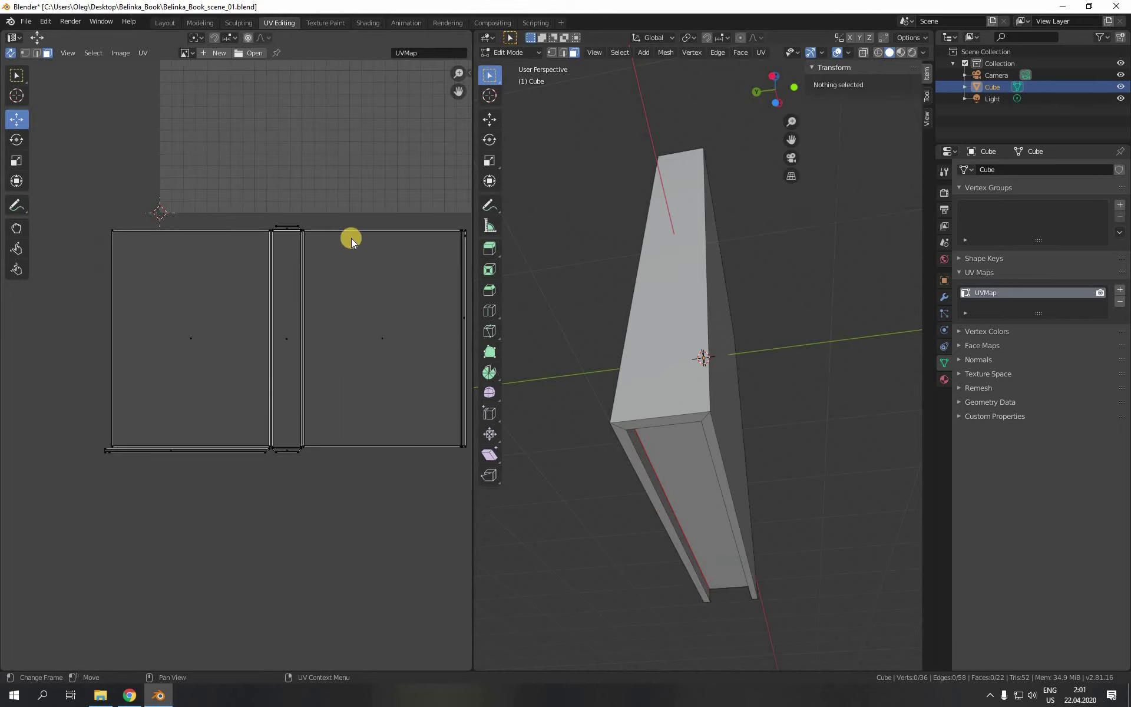
middle_drag(351, 230, 273, 444)
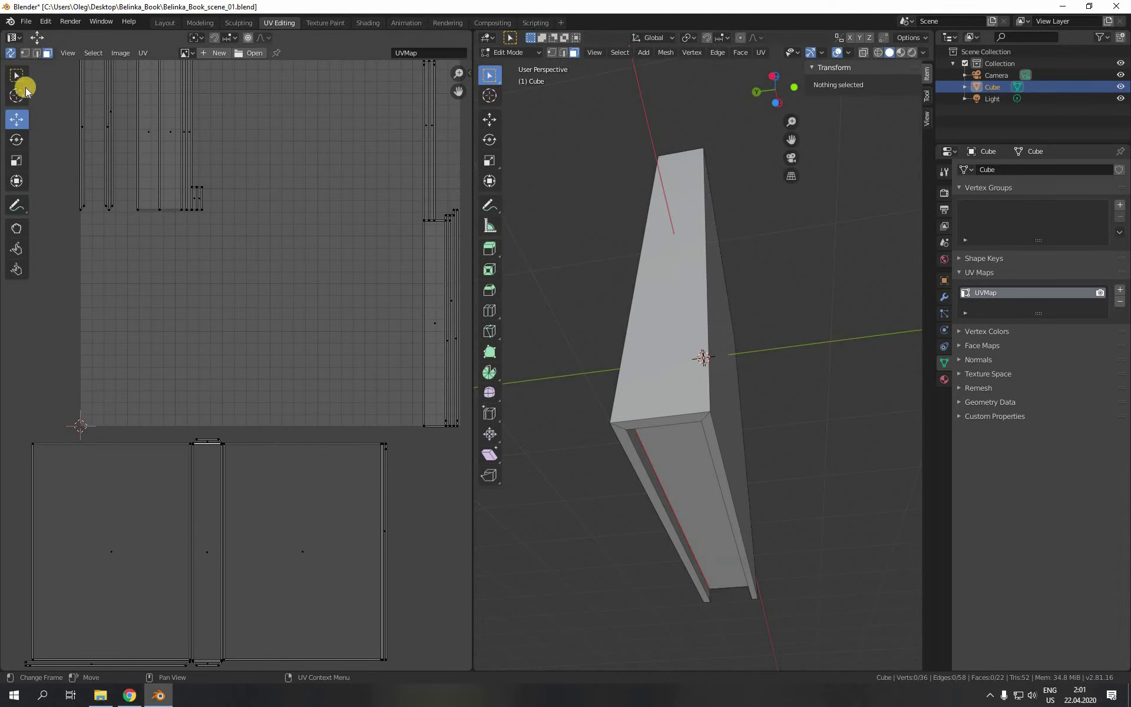
click(718, 452)
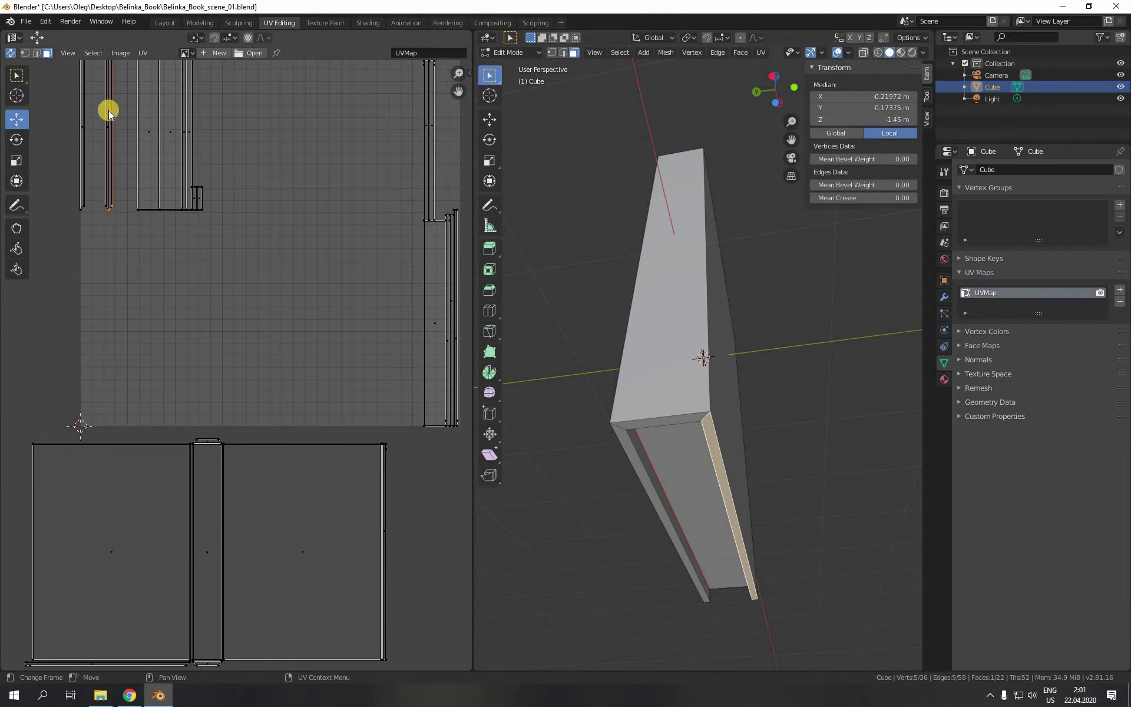
drag(108, 111, 298, 512)
scroll(309, 131, down, 1)
scroll(217, 520, down, 3)
scroll(282, 451, up, 2)
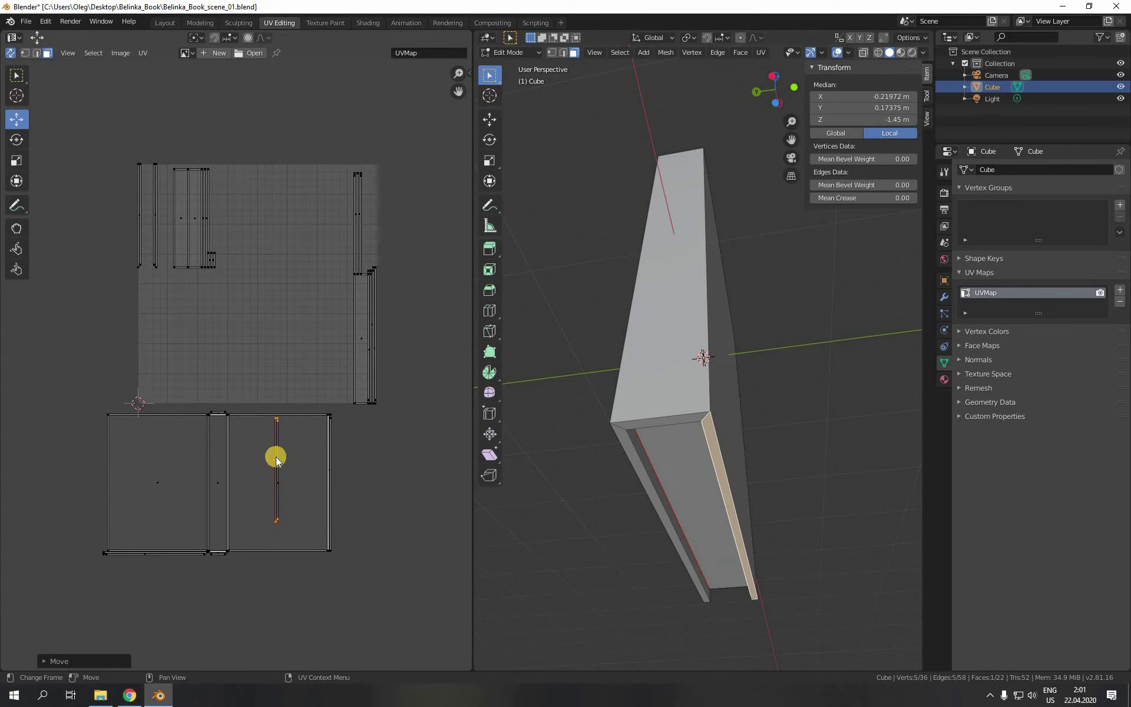
drag(276, 457, 288, 550)
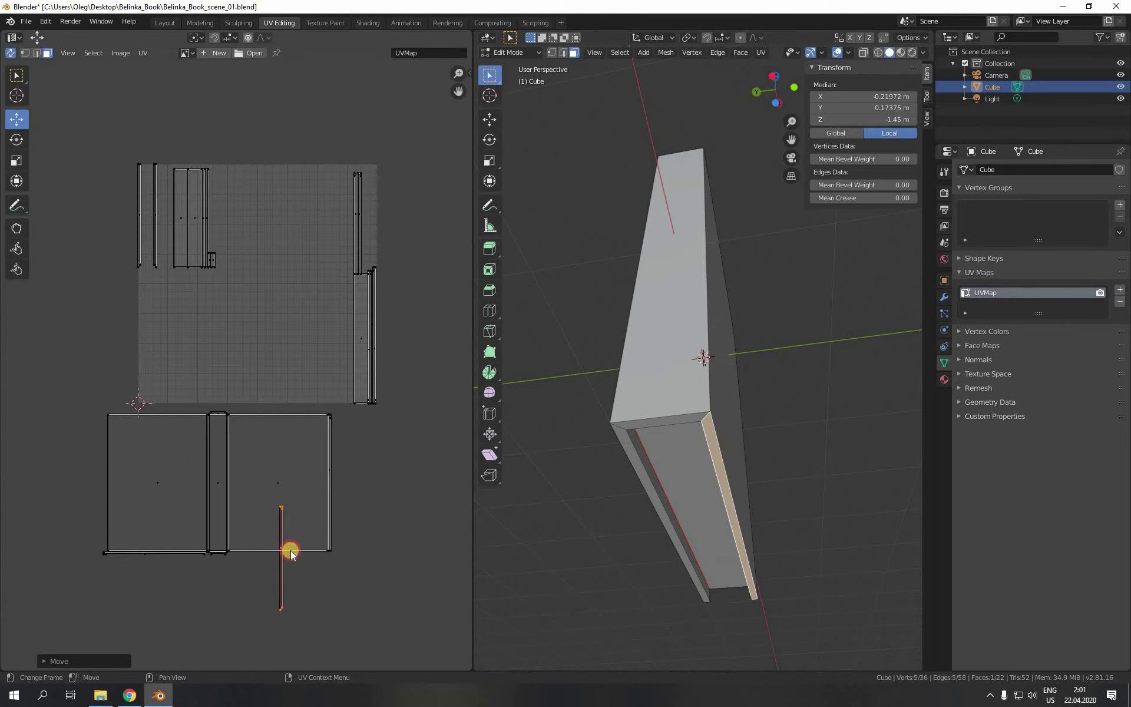
Step: Check which cover edge the second rim face shares, and rotate its UV strip 90° beneath the right cover island
click(37, 53)
click(721, 505)
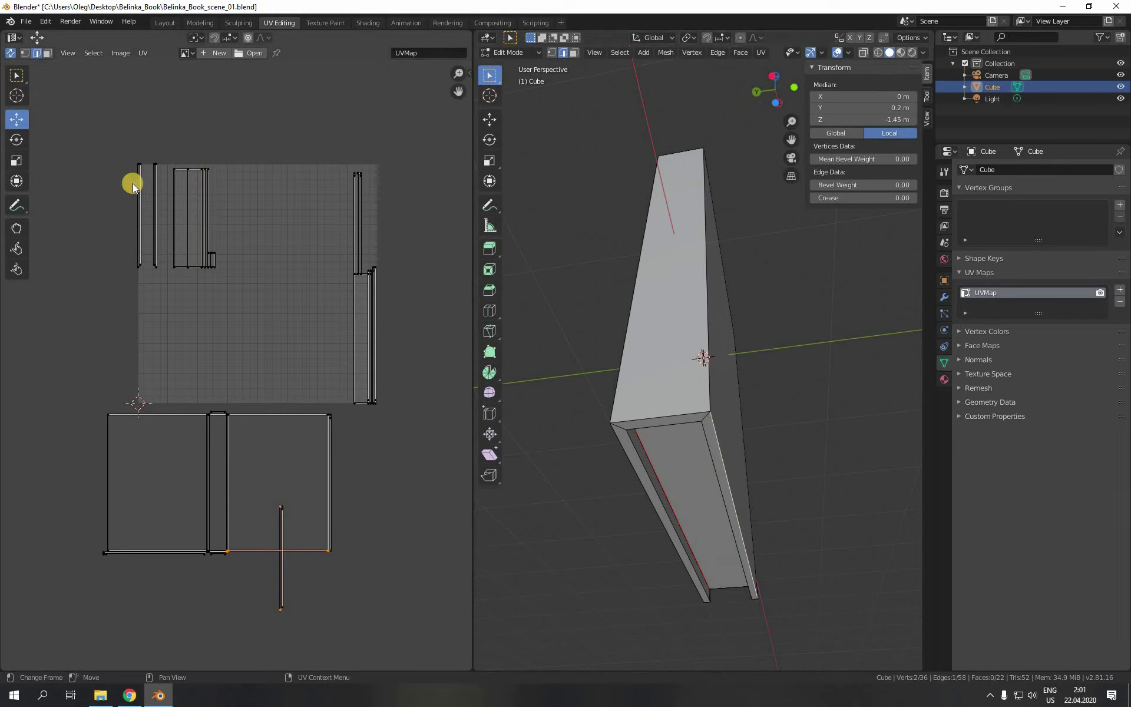
middle_drag(330, 560, 341, 437)
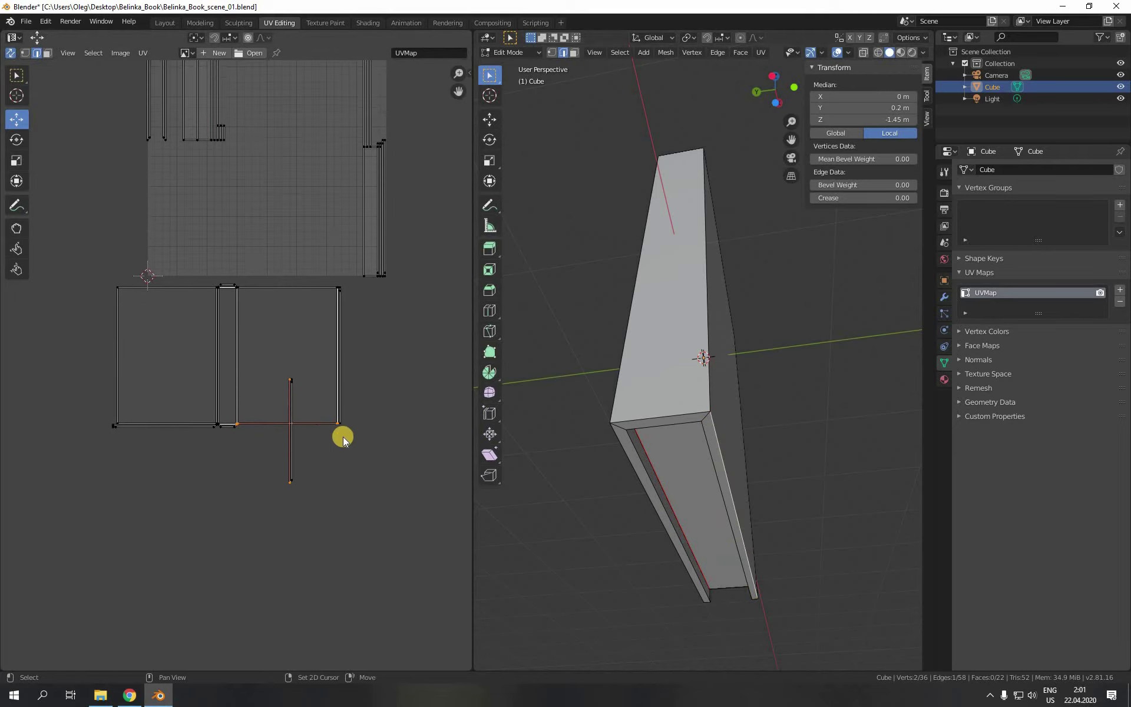
scroll(319, 448, up, 2)
scroll(322, 458, up, 1)
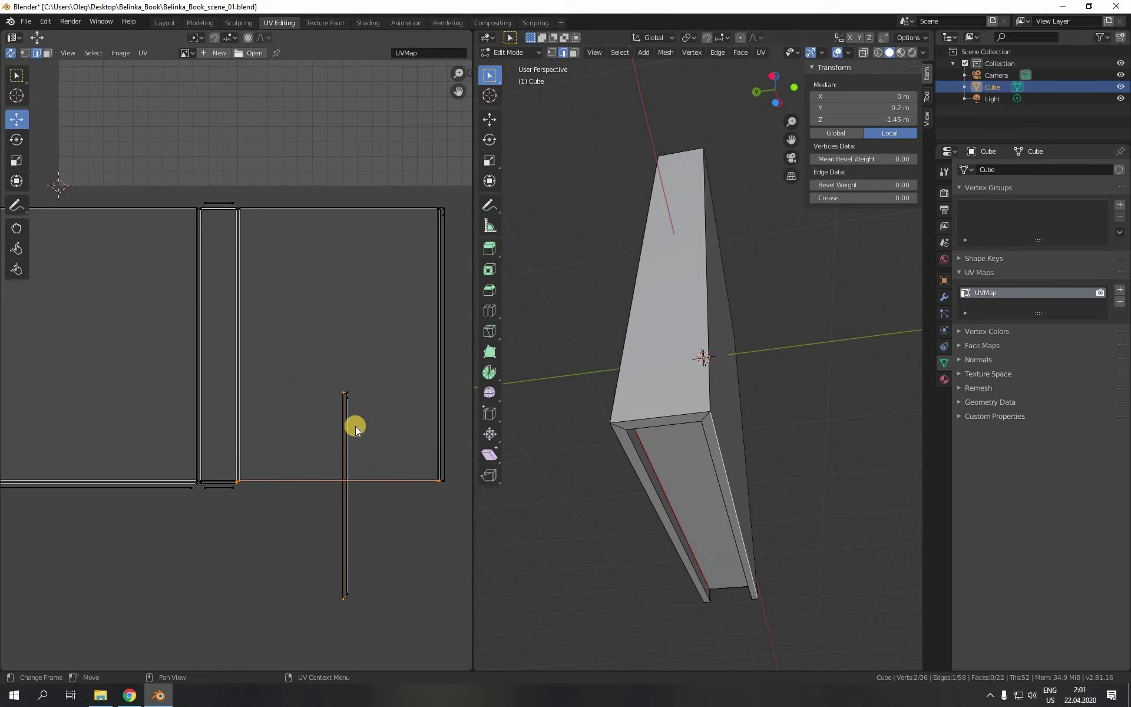
click(47, 53)
click(176, 236)
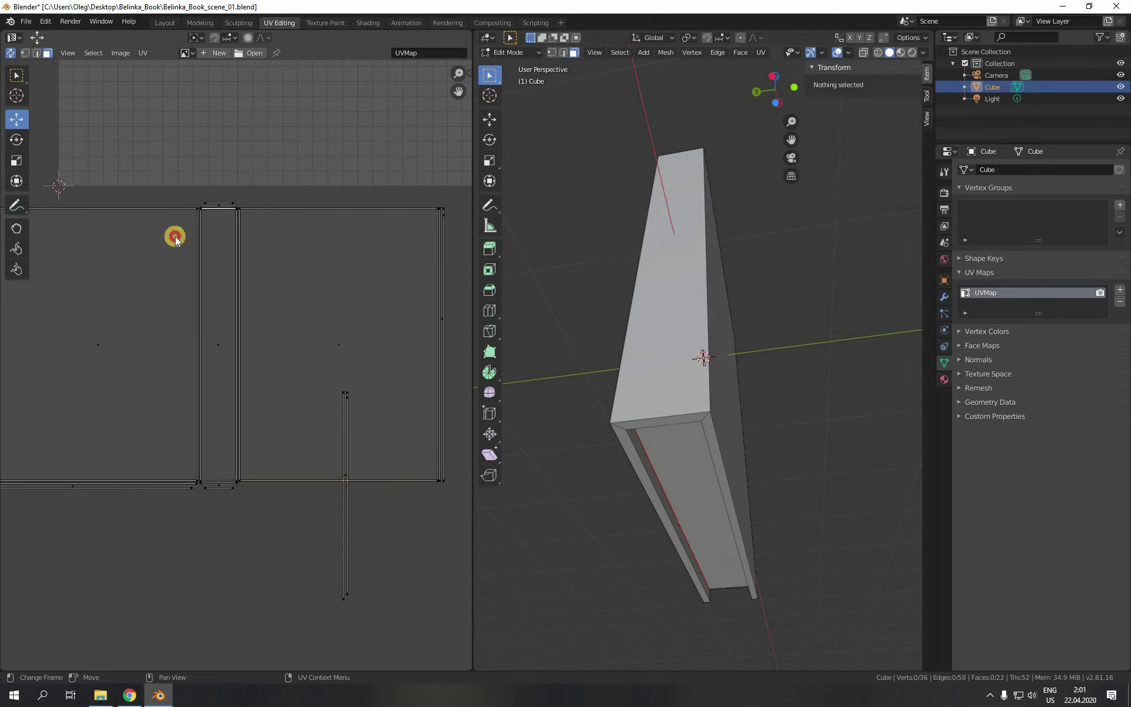
click(345, 501)
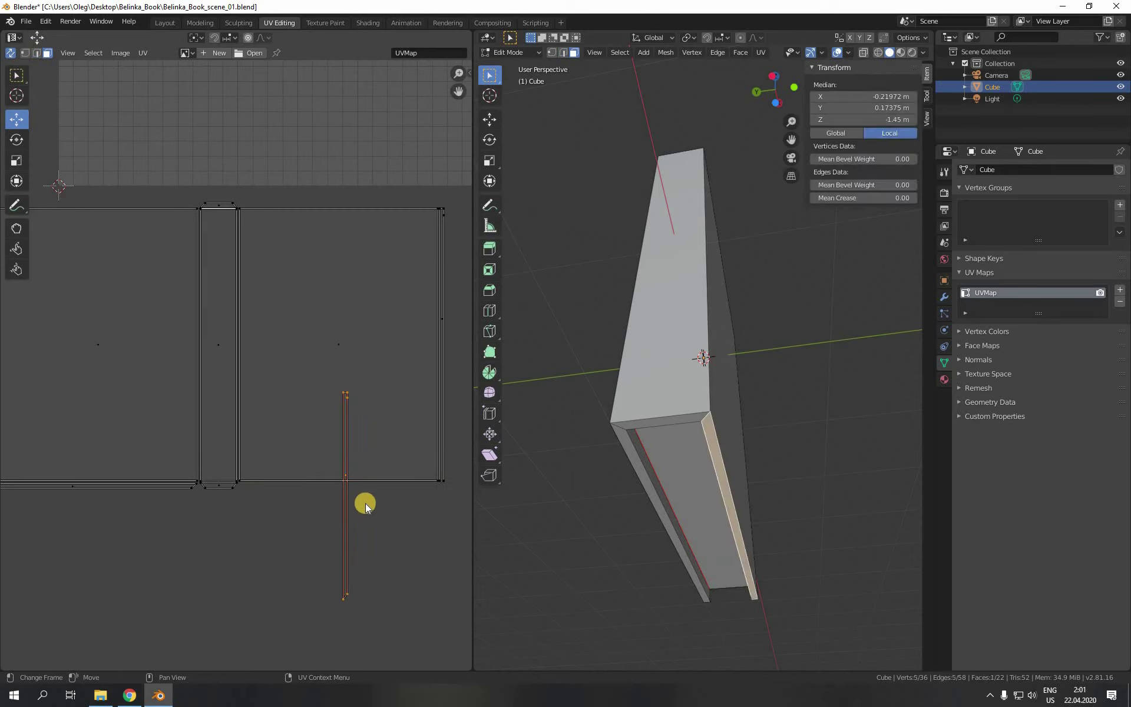
key(r)
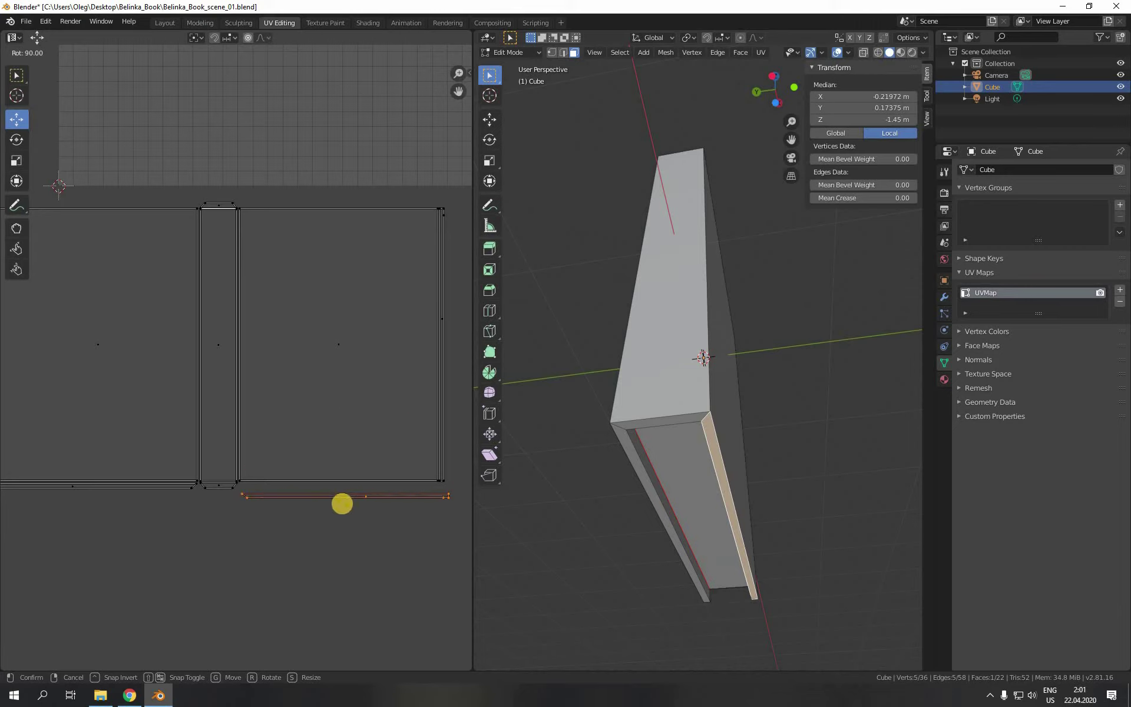
click(343, 504)
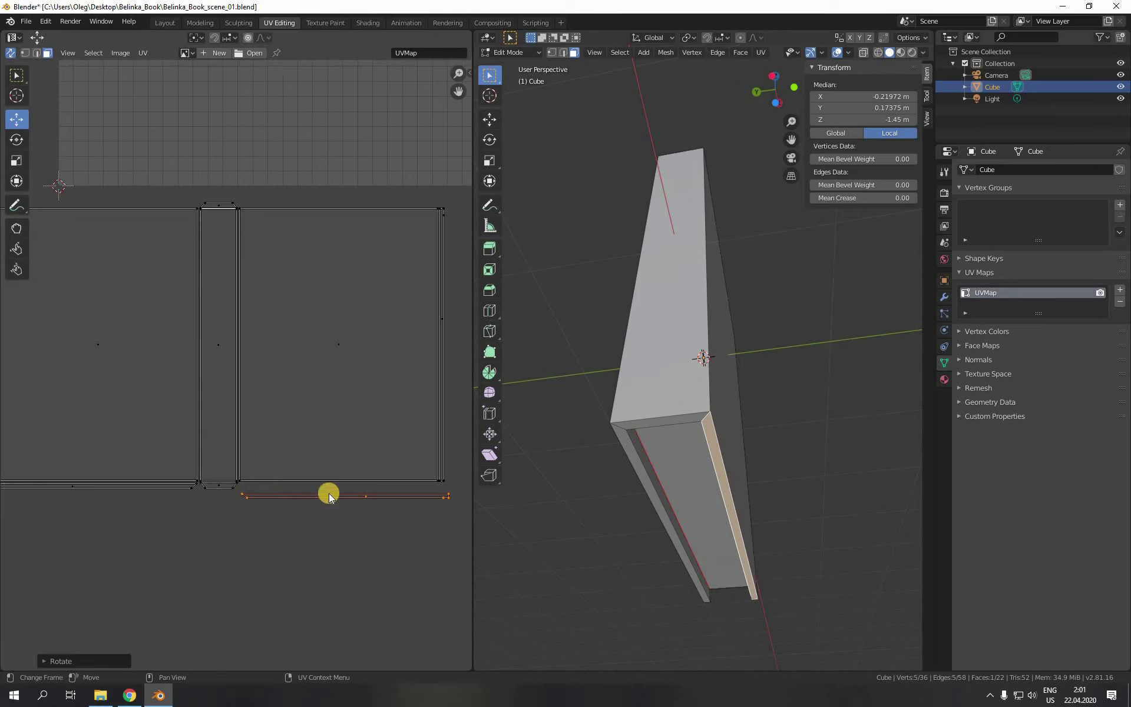
Step: Move the second rim strip up against the bottom edge of the right cover island and deselect it
scroll(334, 509, up, 2)
scroll(334, 509, up, 1)
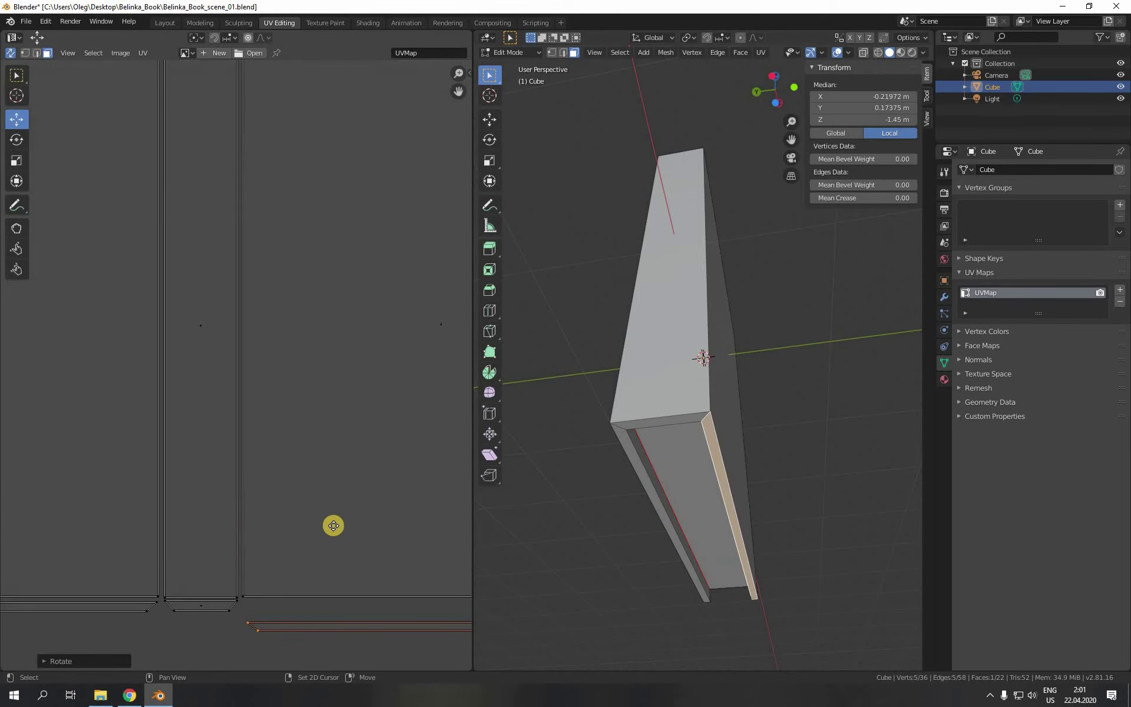
middle_drag(330, 525, 291, 432)
key(g)
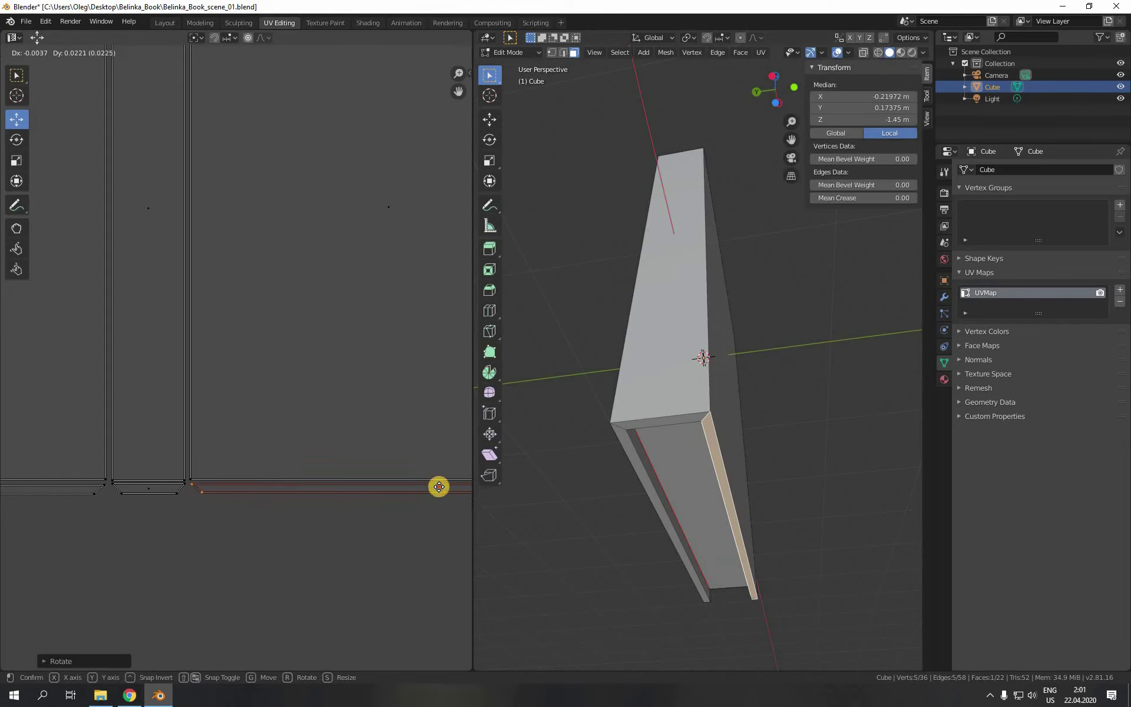
click(439, 487)
scroll(210, 535, down, 3)
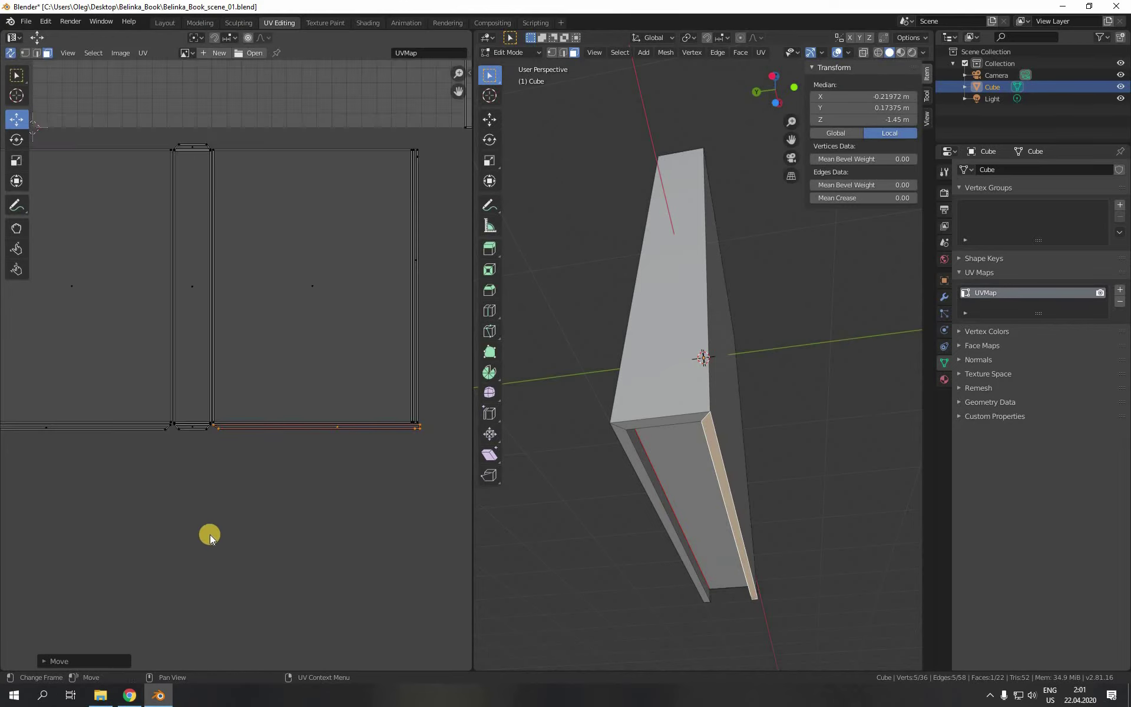
middle_drag(269, 501, 278, 576)
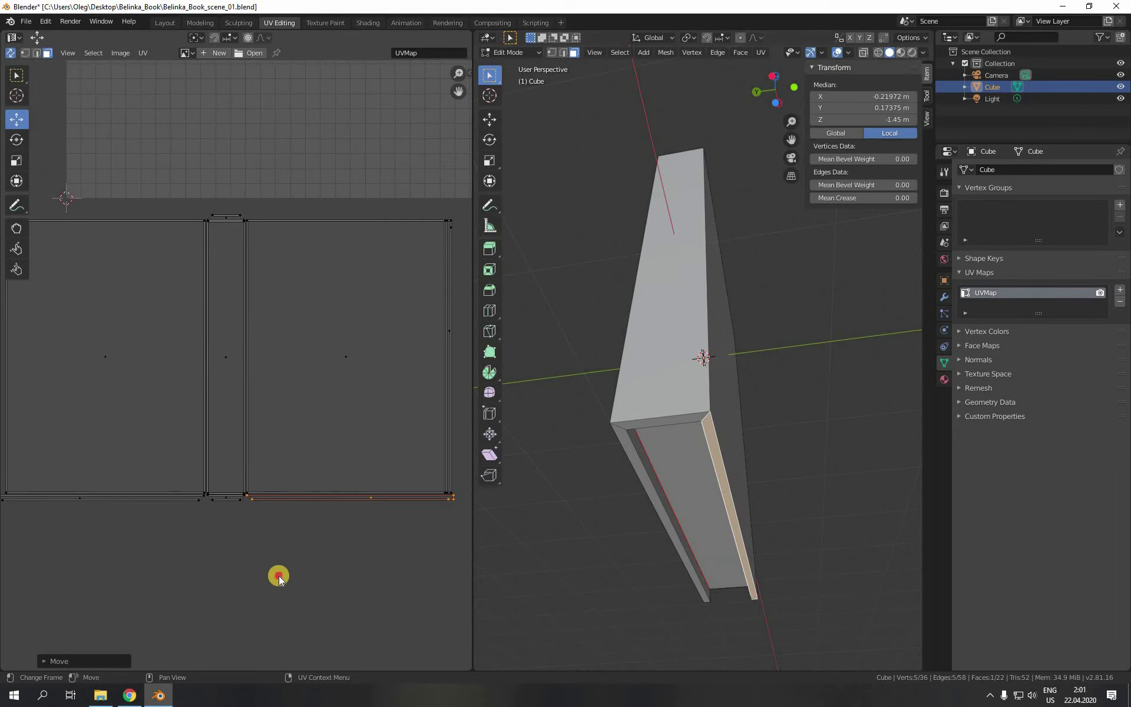
click(263, 575)
Step: Select the top rim face of the cover board at Y -0.175 m and move its UV strip over the left cover island's top edge
scroll(263, 574, down, 2)
middle_drag(293, 396, 293, 522)
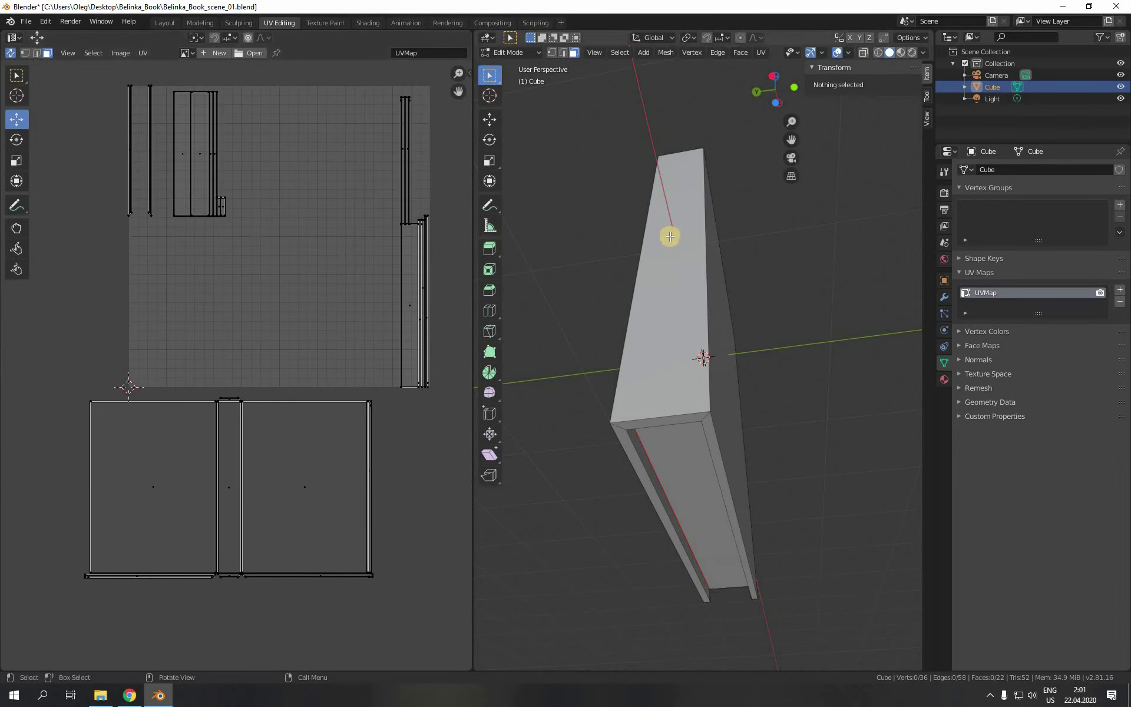
middle_drag(669, 235, 662, 402)
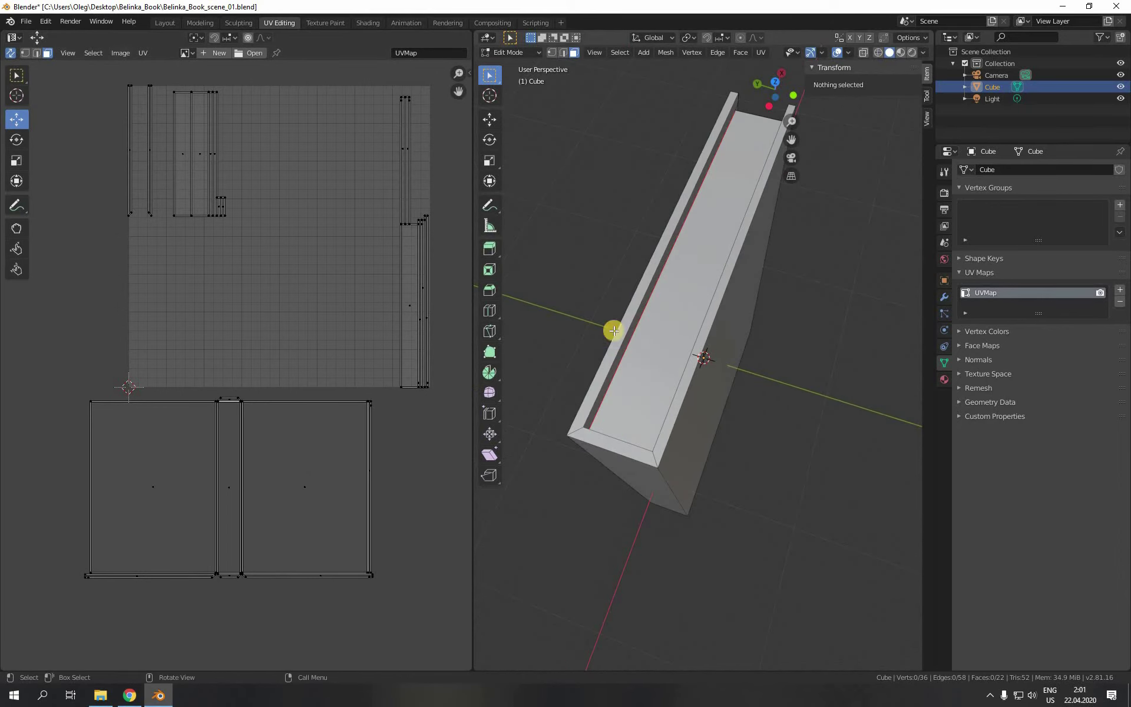
click(644, 283)
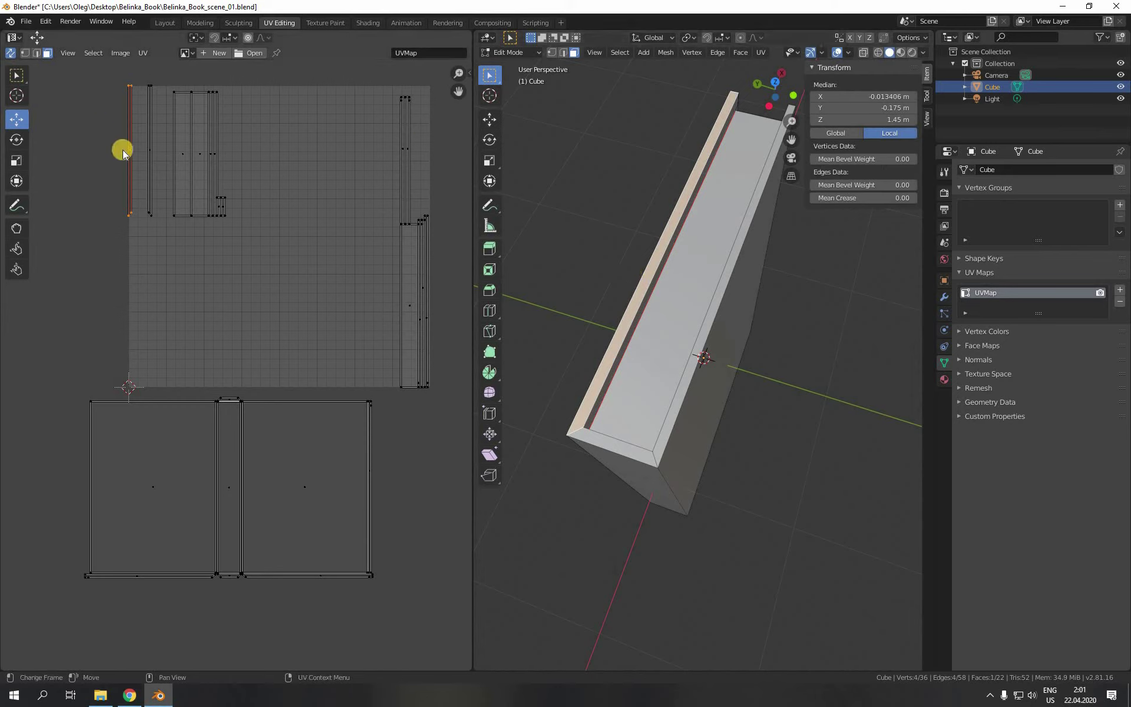
drag(129, 146, 173, 354)
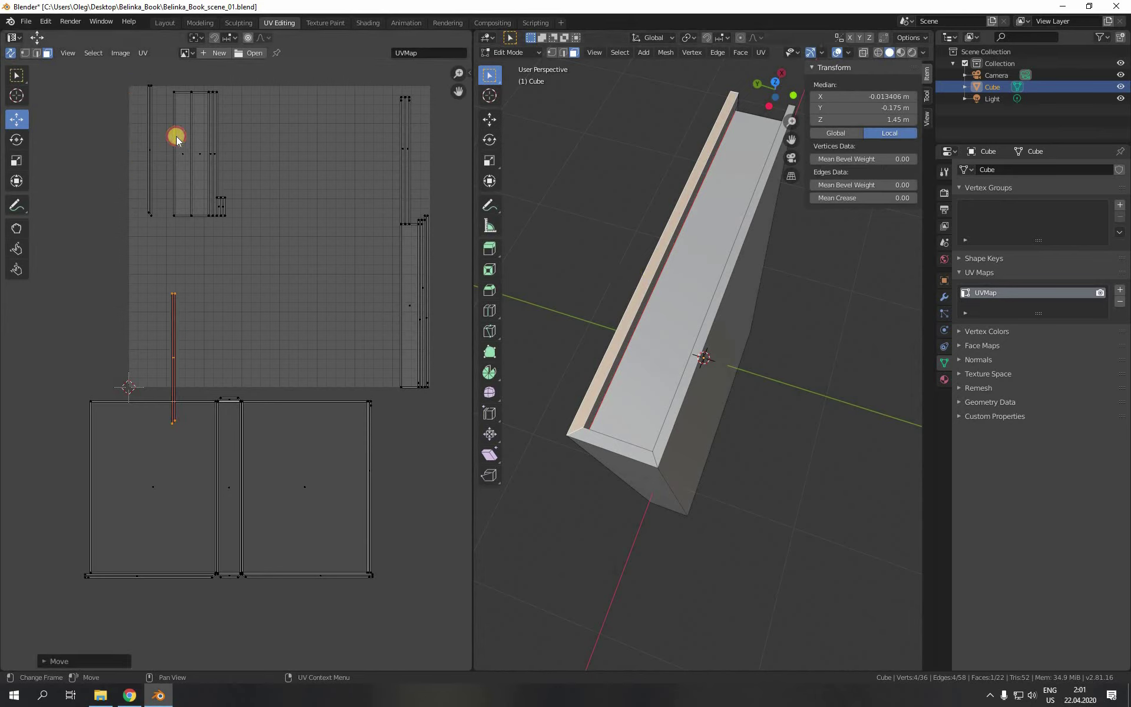
Step: Move the opposite board's top rim UV strip over the right cover island's top edge, and select its outer edge to find the matching side
click(682, 386)
drag(149, 147, 305, 362)
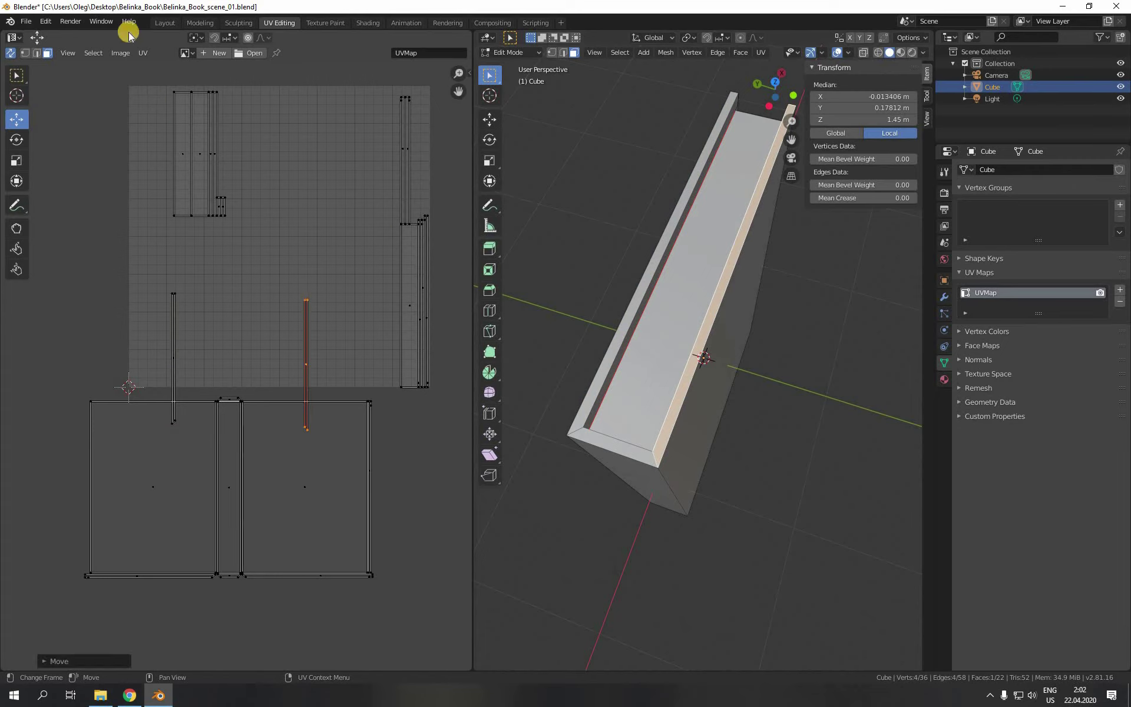
click(34, 54)
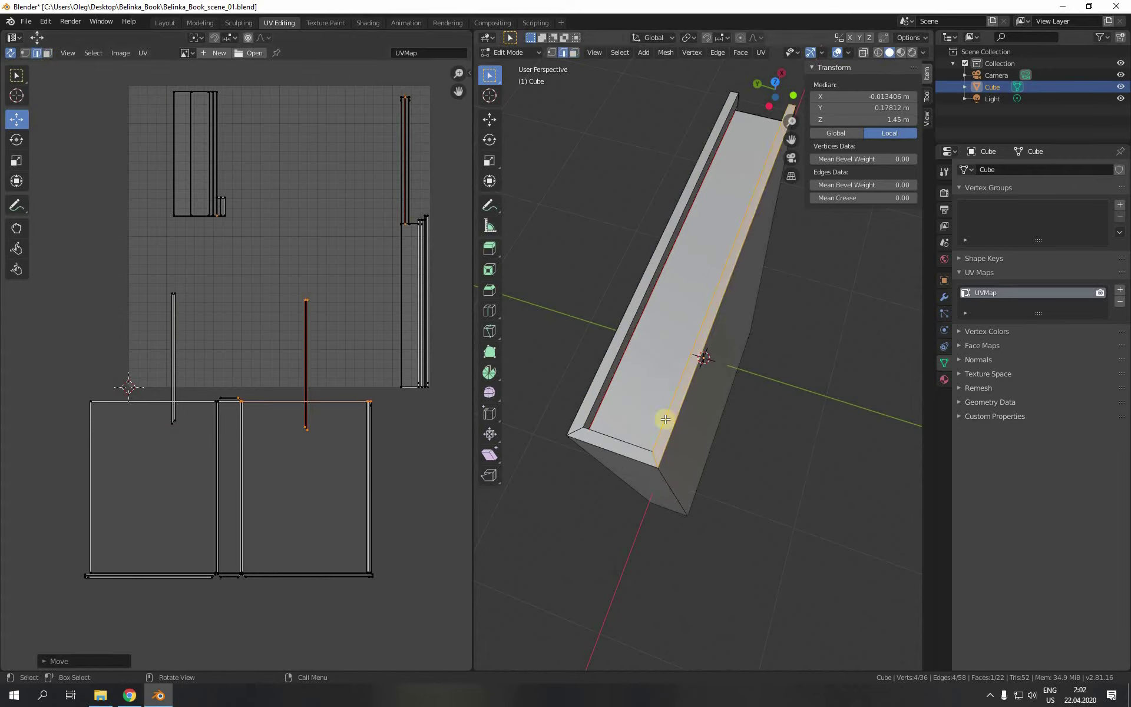
click(682, 410)
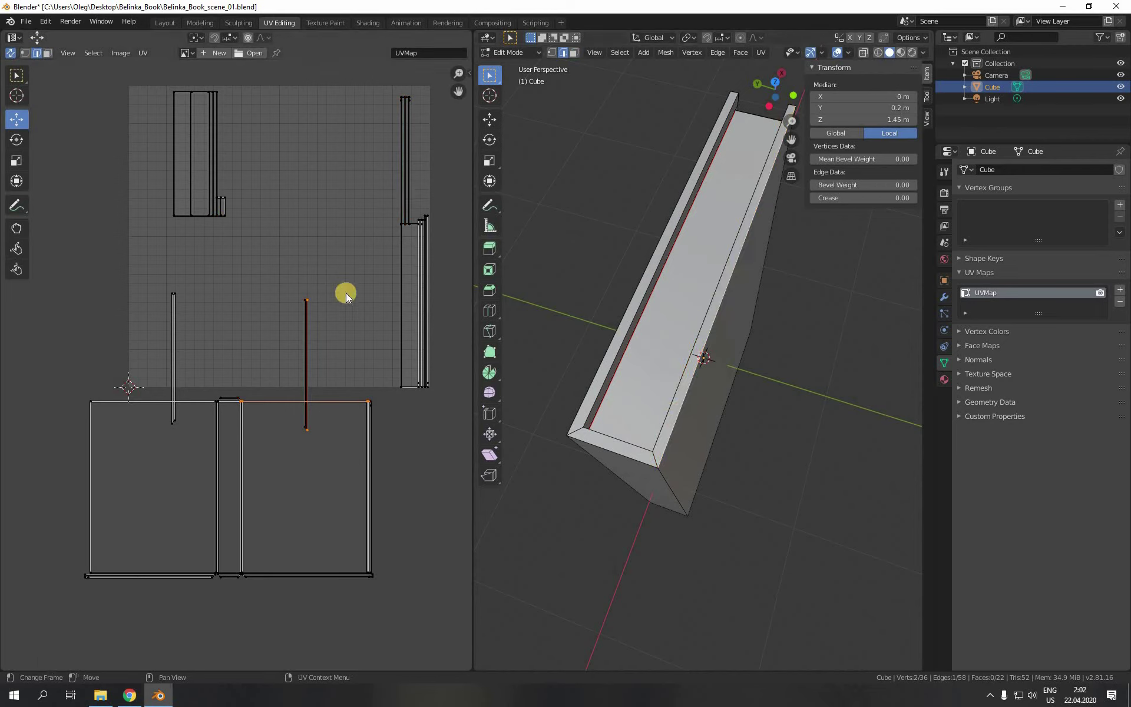
Step: Rotate the UV strip over the right cover island 90° and move it against that island's top edge
click(47, 53)
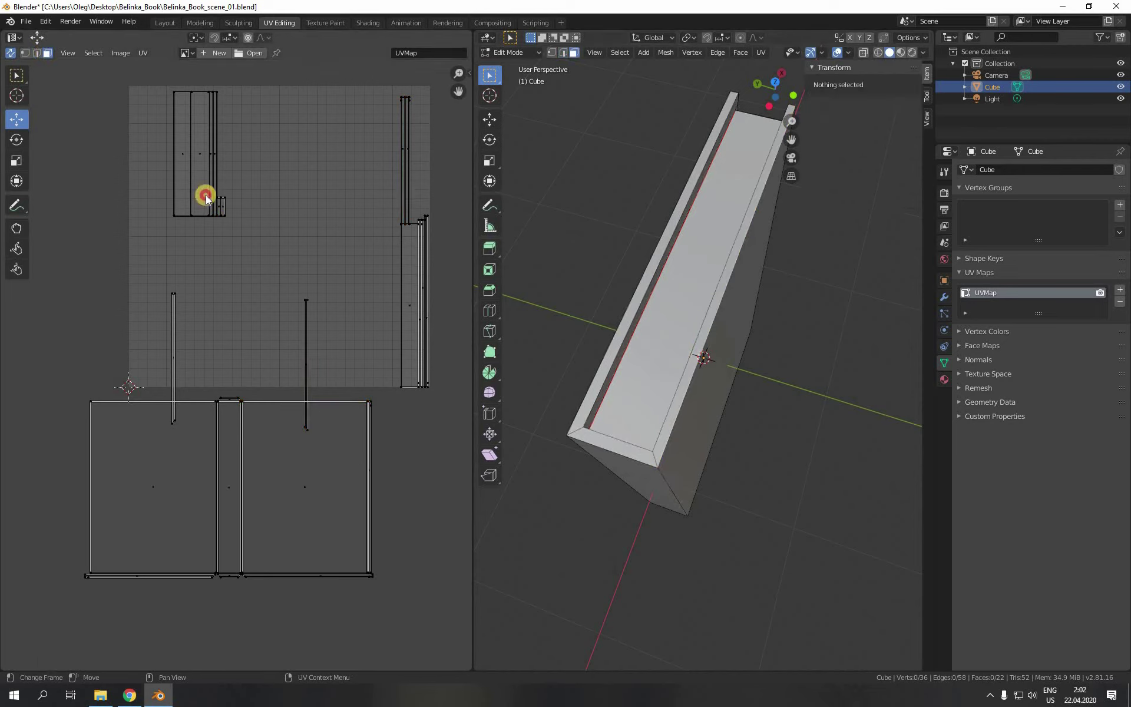
click(349, 364)
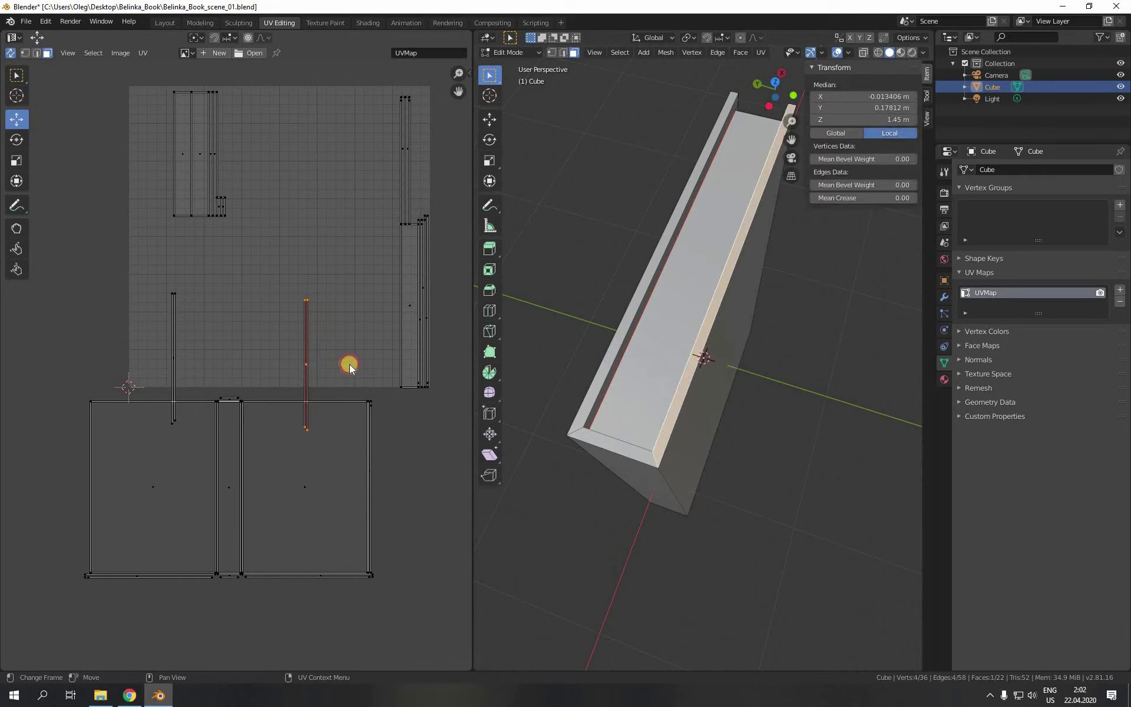
key(r)
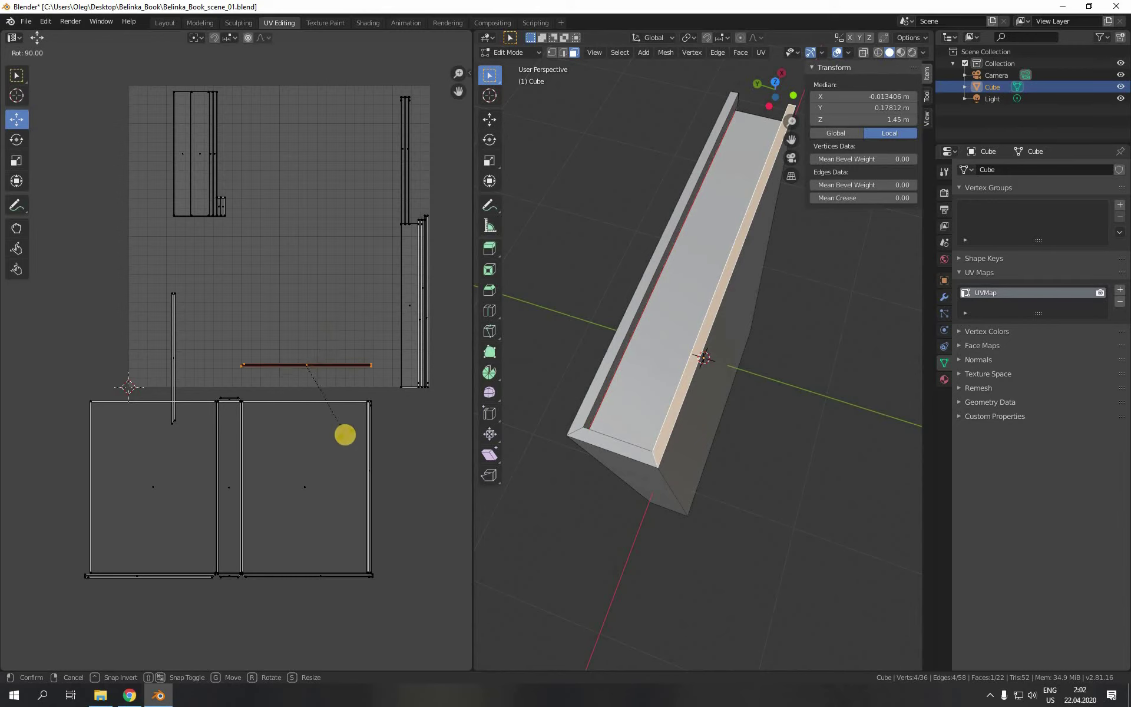
click(344, 436)
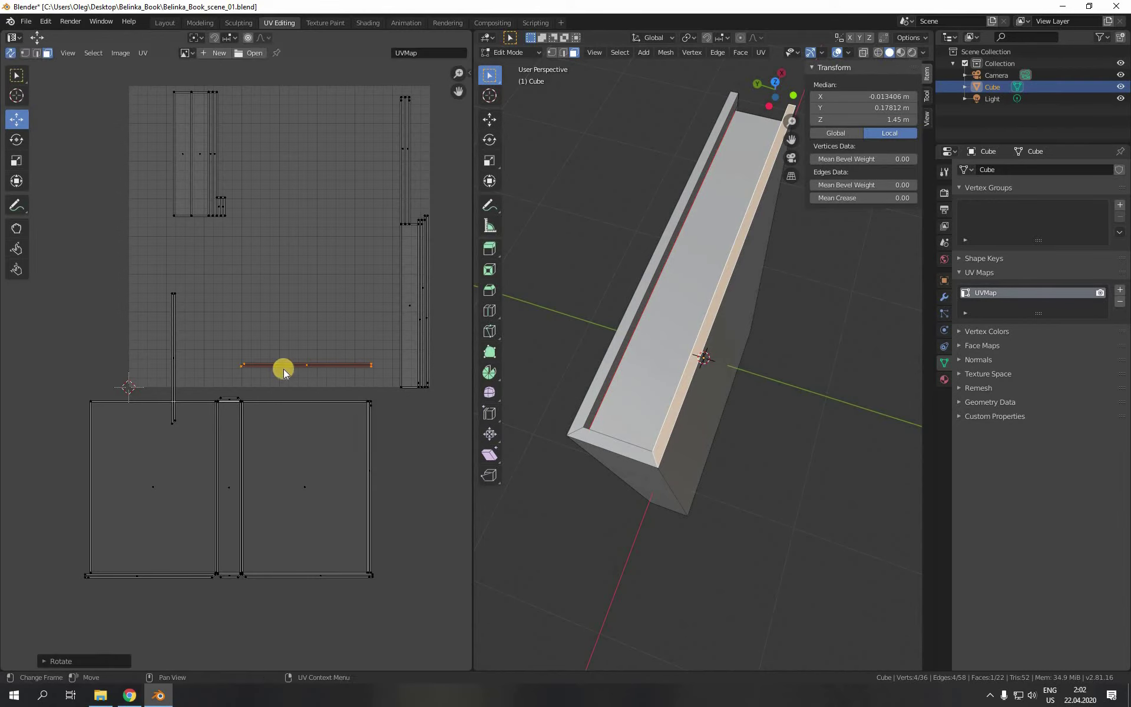
scroll(251, 398, up, 3)
scroll(249, 397, up, 3)
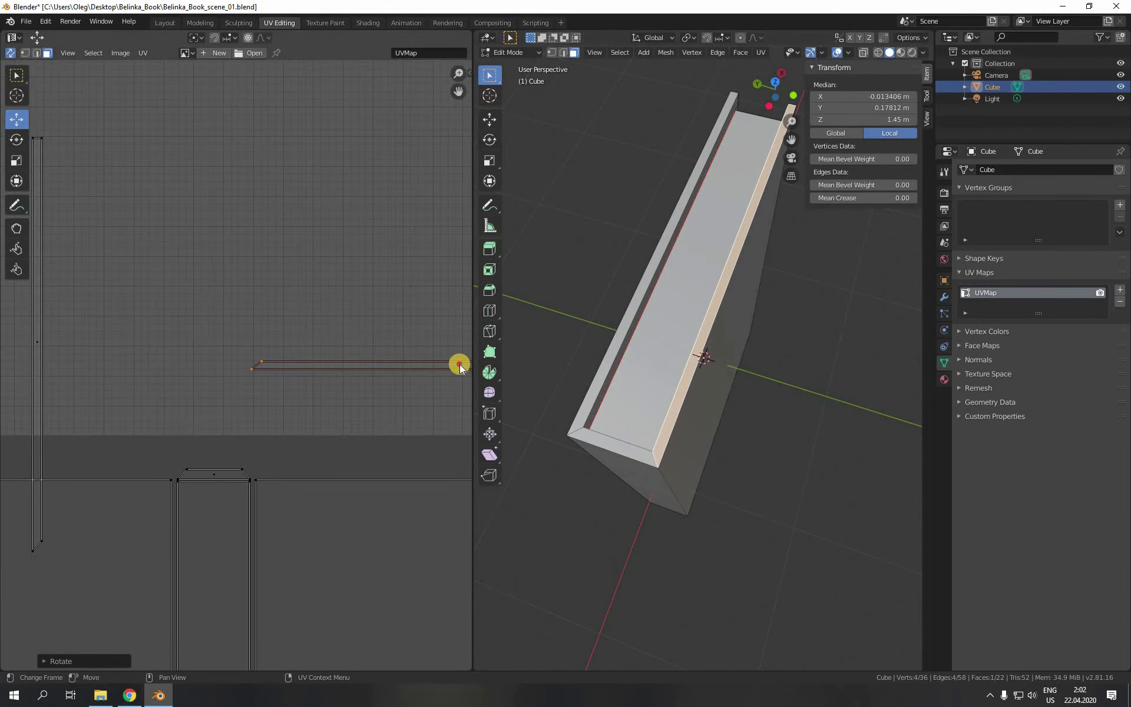
key(g)
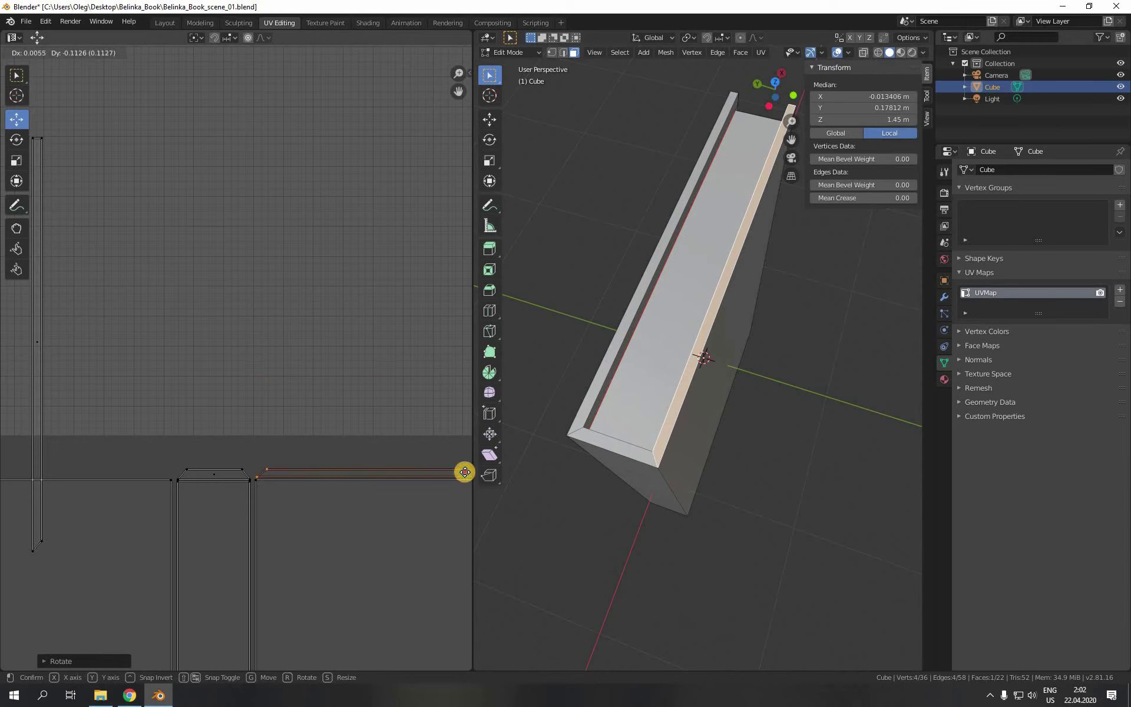
click(464, 473)
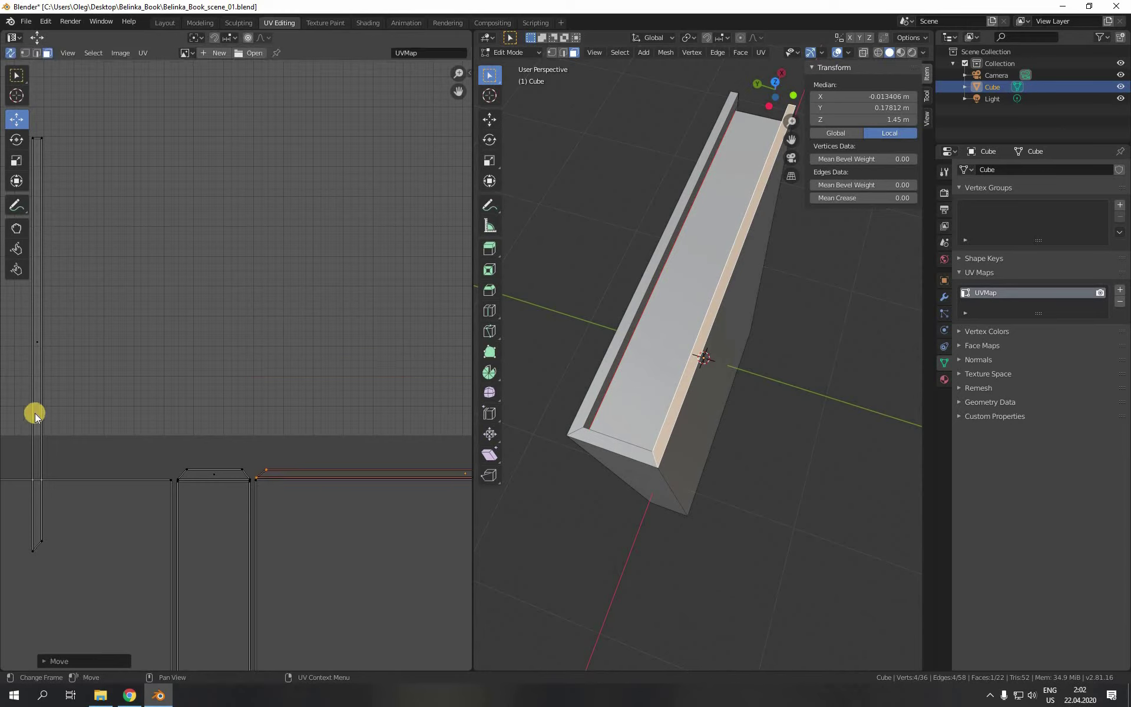
Step: Rotate the UV strip over the left cover island 90°, place it along that island's top edge, and deselect it
click(40, 341)
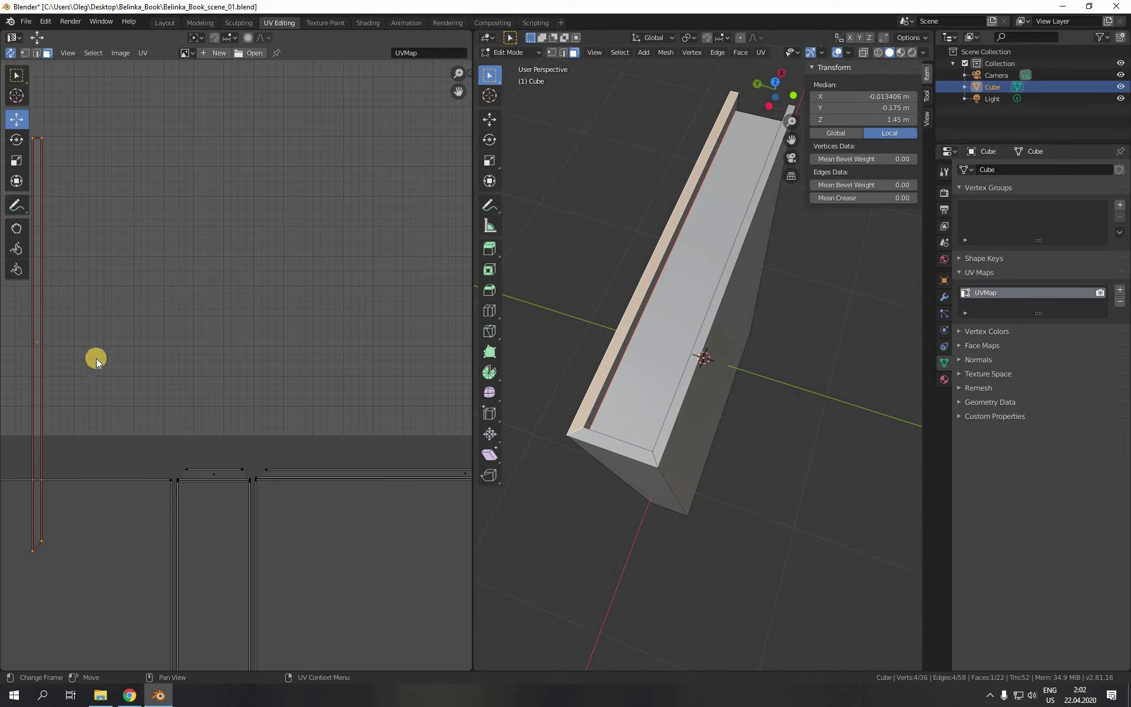
key(r)
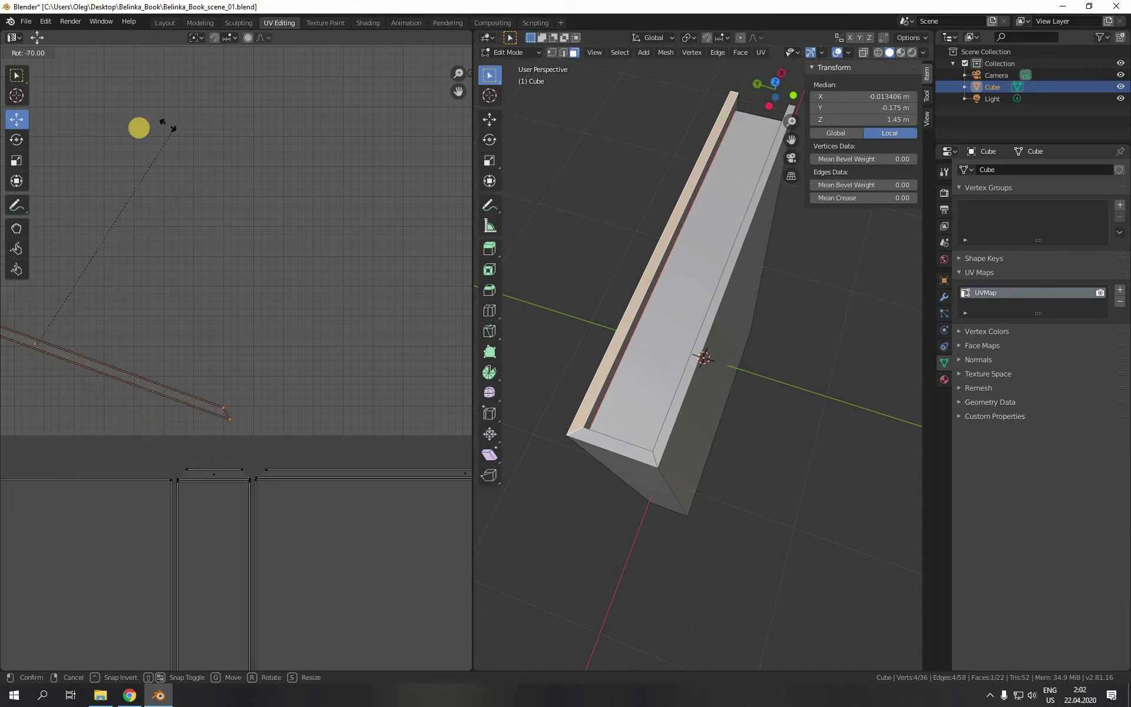
click(78, 154)
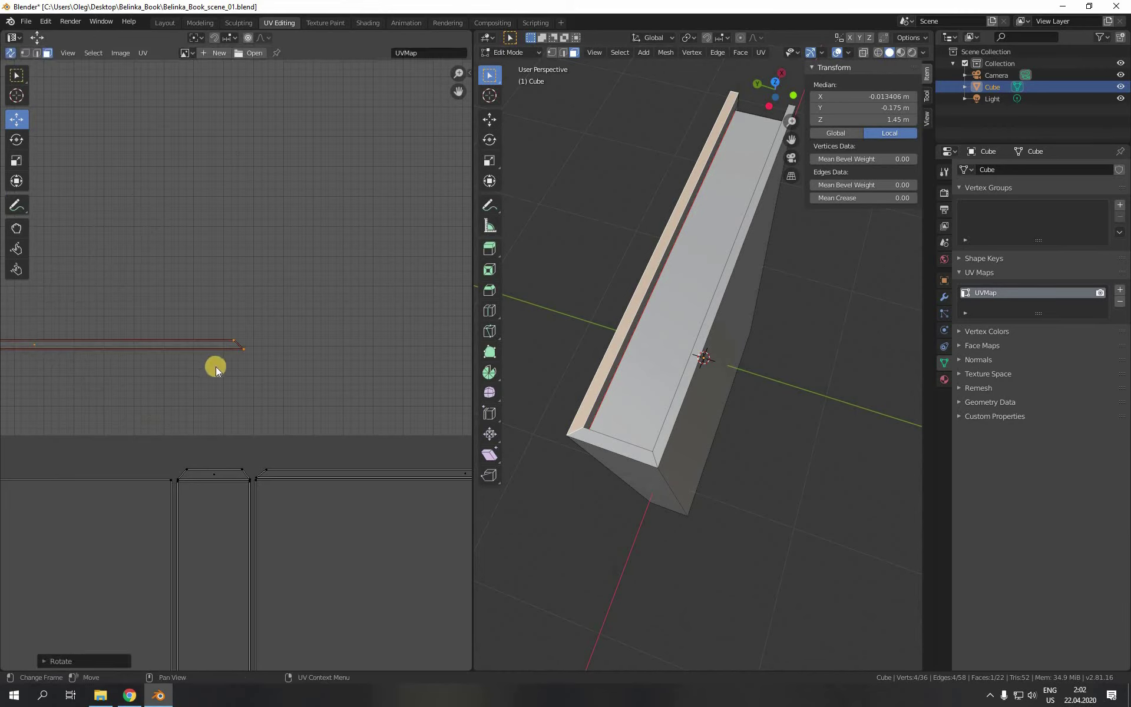
drag(227, 343, 155, 471)
click(153, 470)
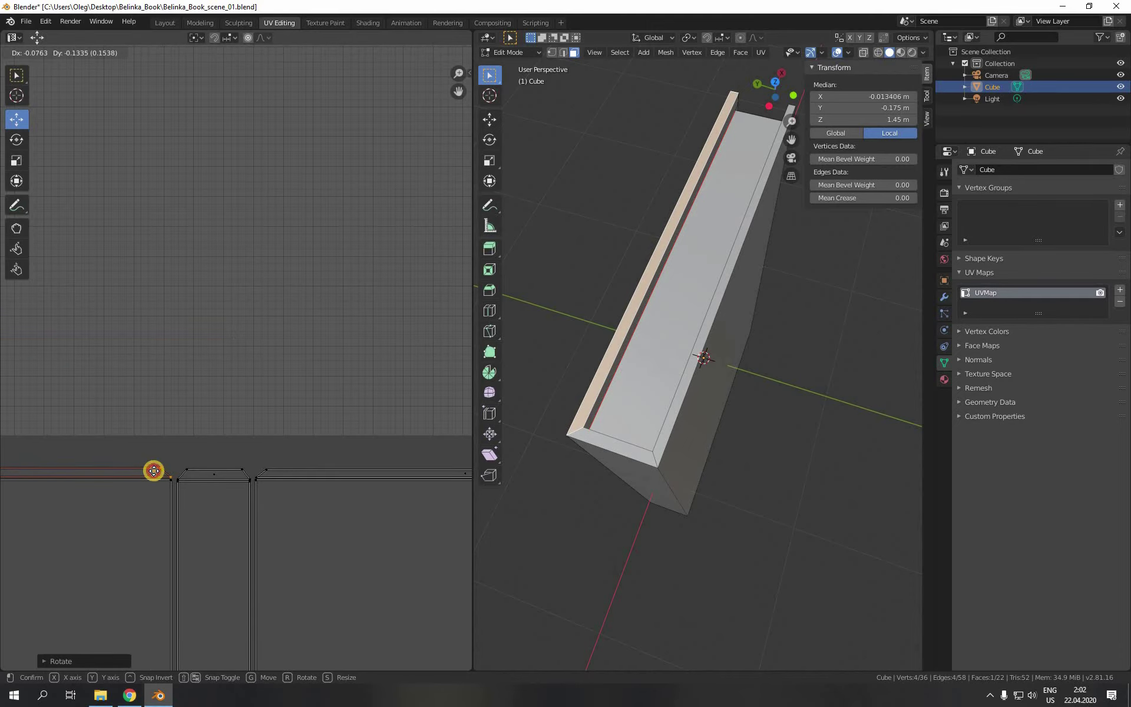
scroll(298, 261, down, 2)
scroll(235, 426, down, 2)
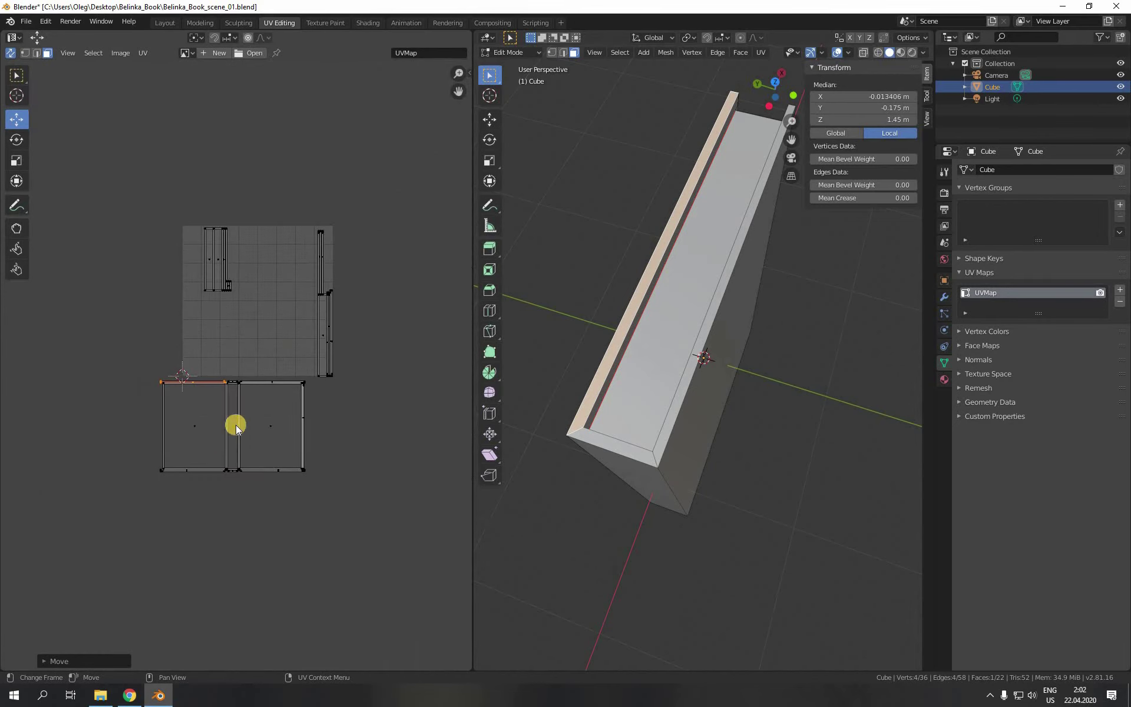
scroll(213, 468, up, 1)
scroll(213, 465, up, 2)
click(255, 500)
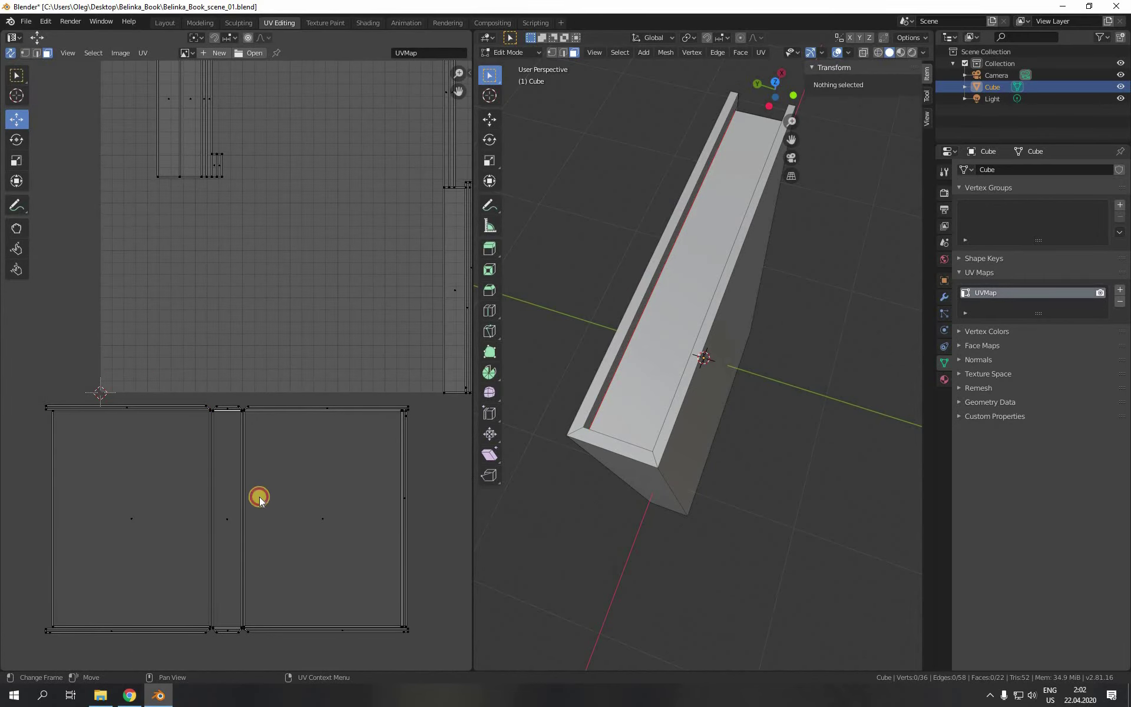
middle_drag(259, 553, 258, 461)
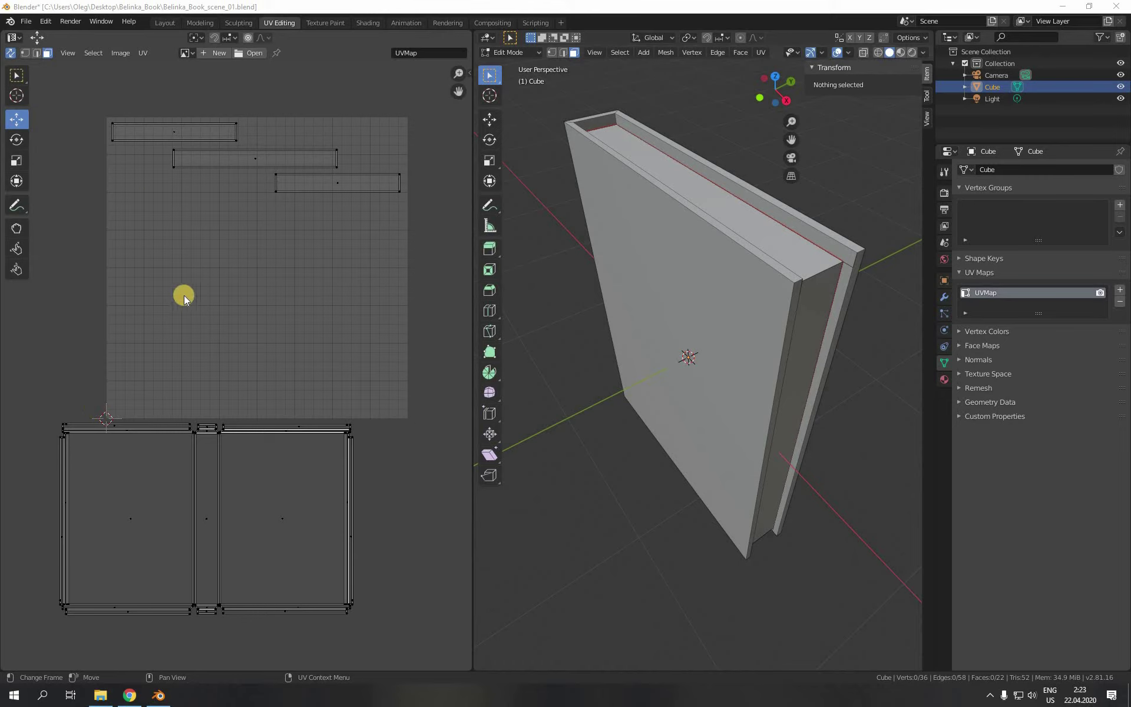
Step: Box-select the whole cover layout and move it about 0.17 right and 0.67 up into the UV square, below the page strips
click(17, 75)
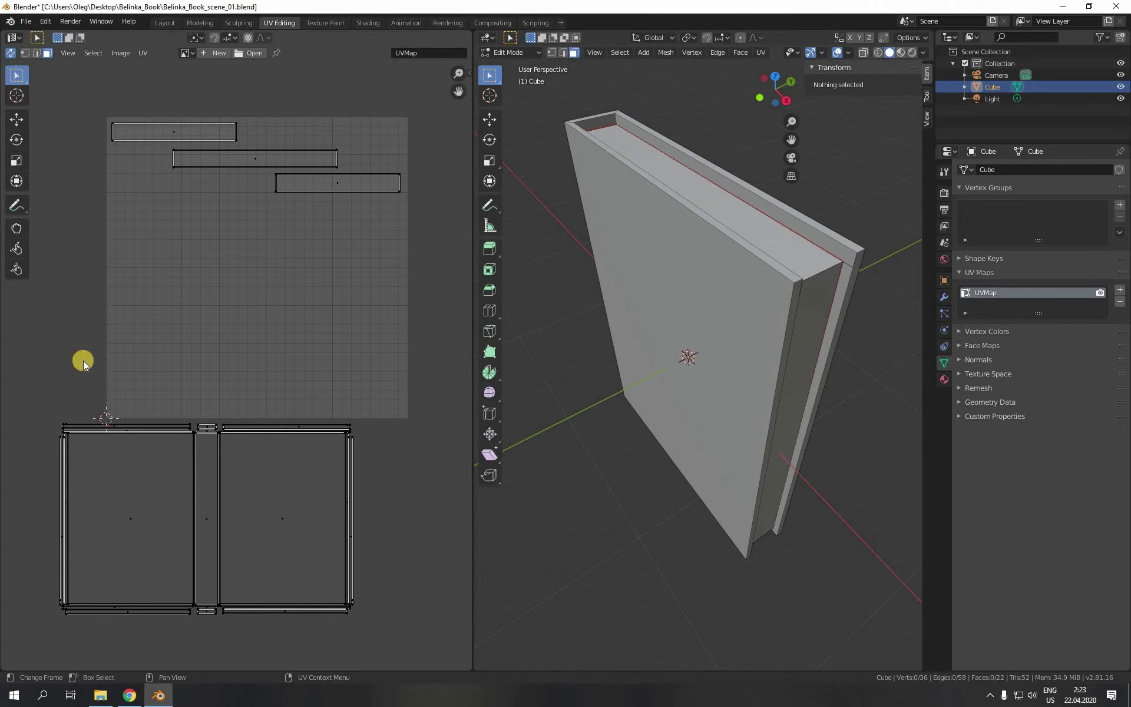
key(b)
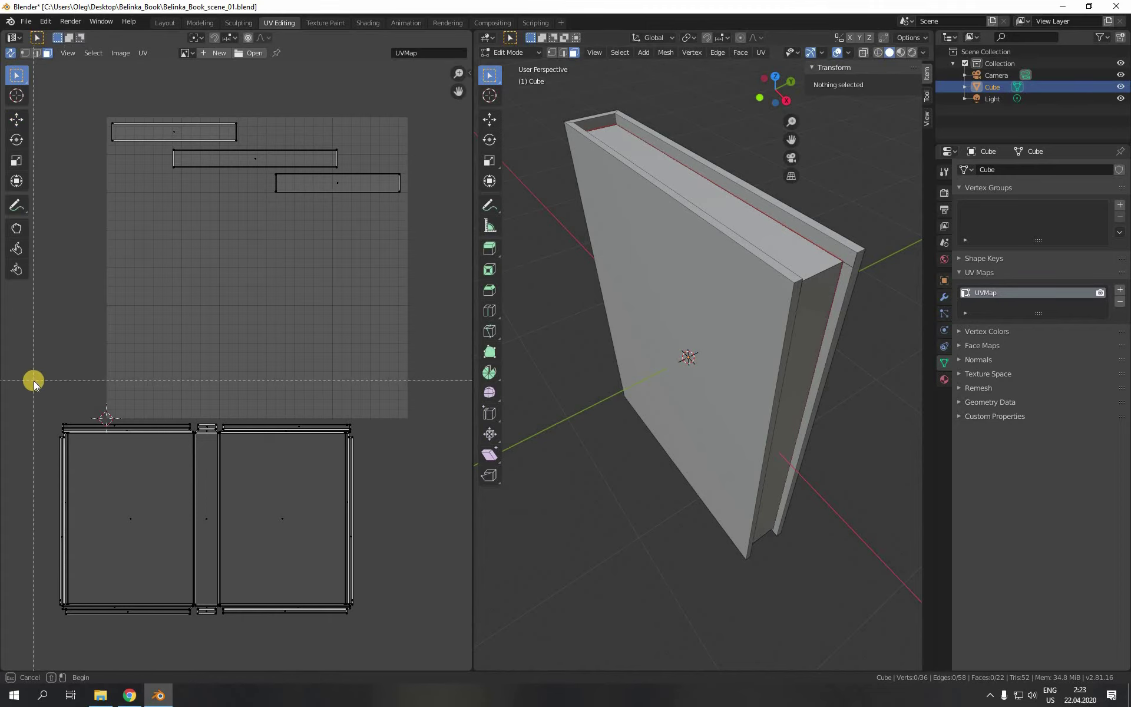
drag(38, 383, 370, 606)
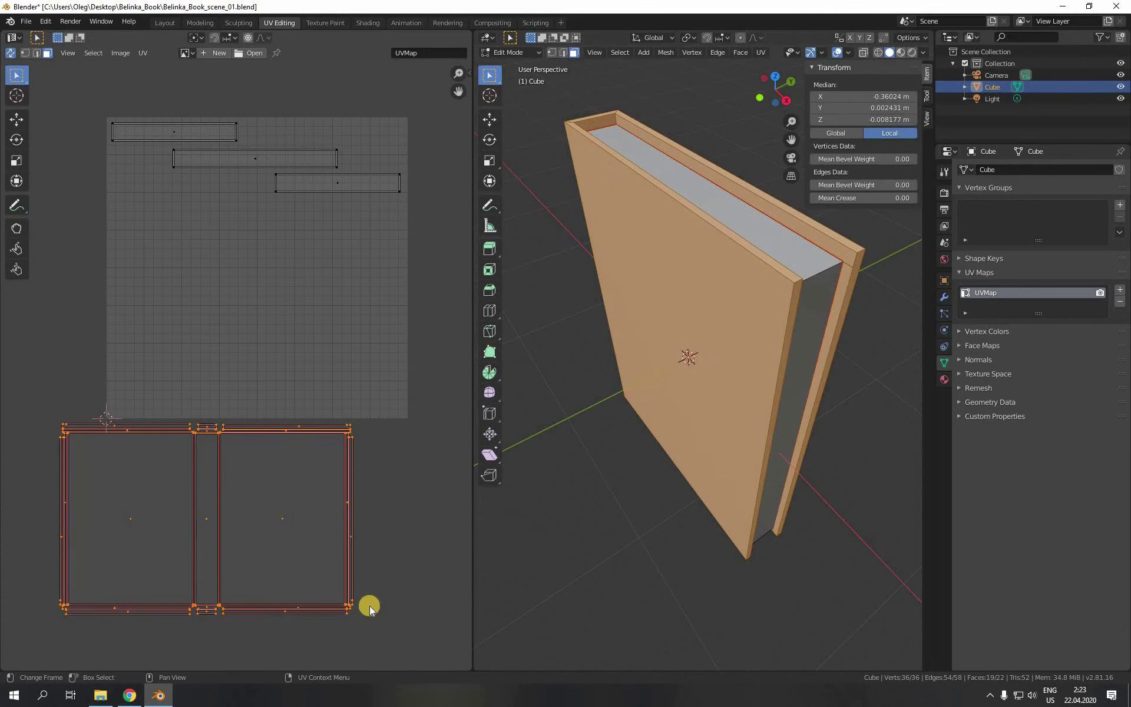
click(17, 119)
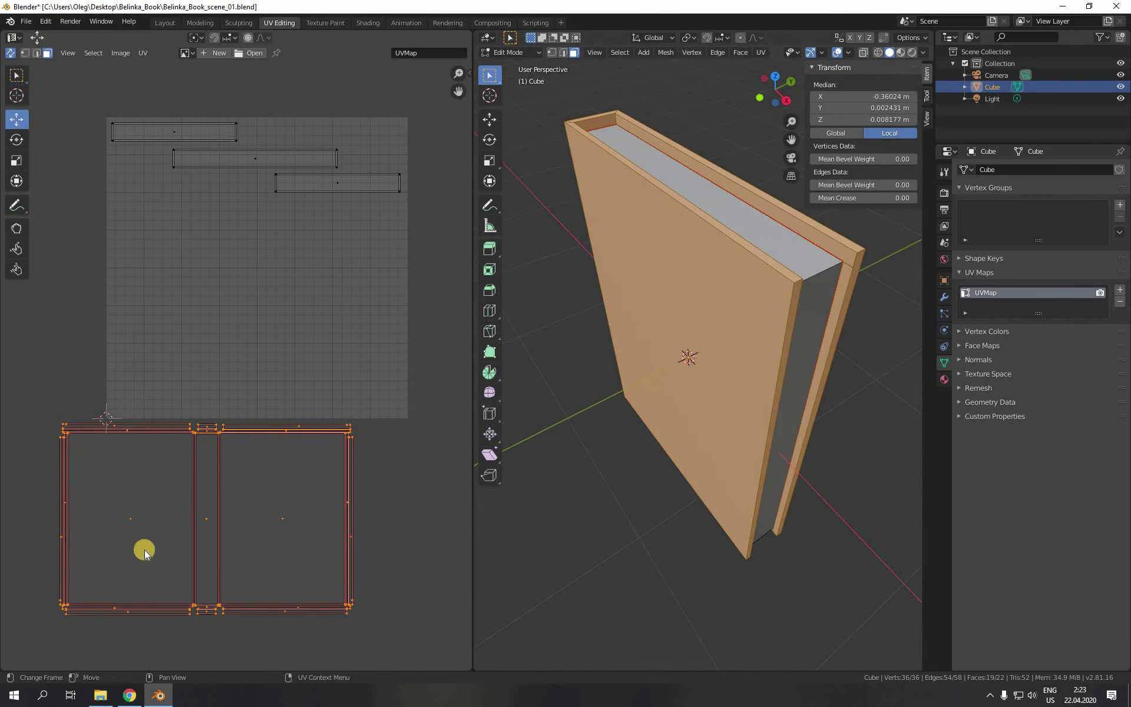
drag(130, 517, 181, 314)
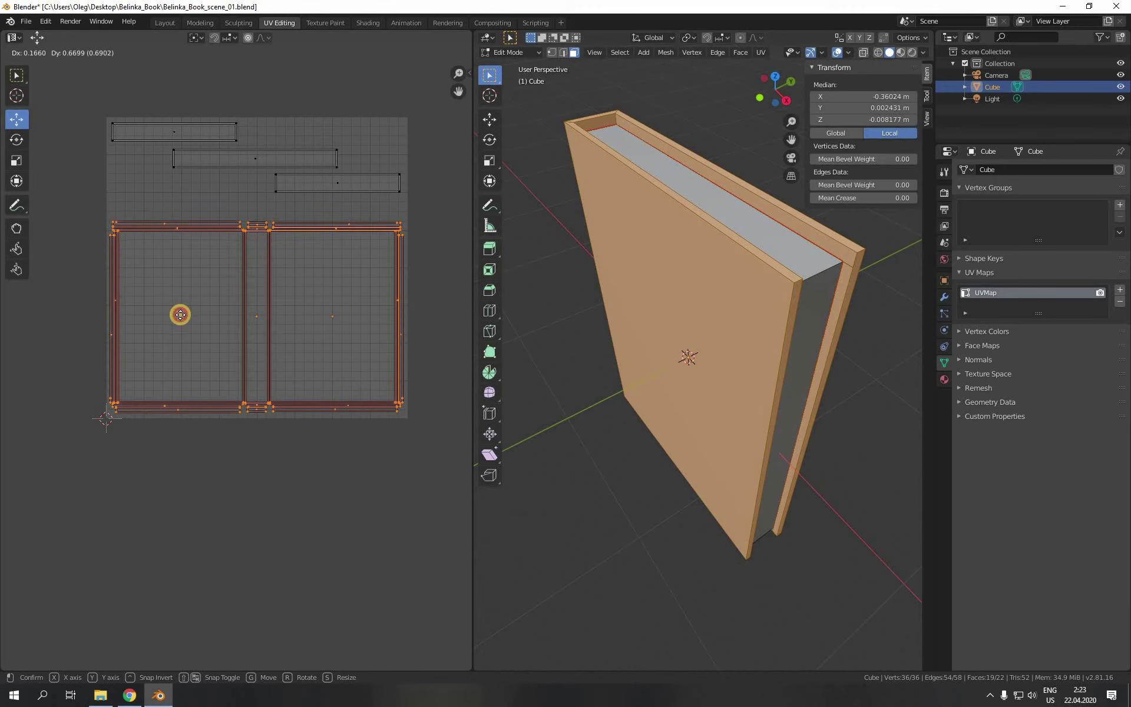
click(180, 315)
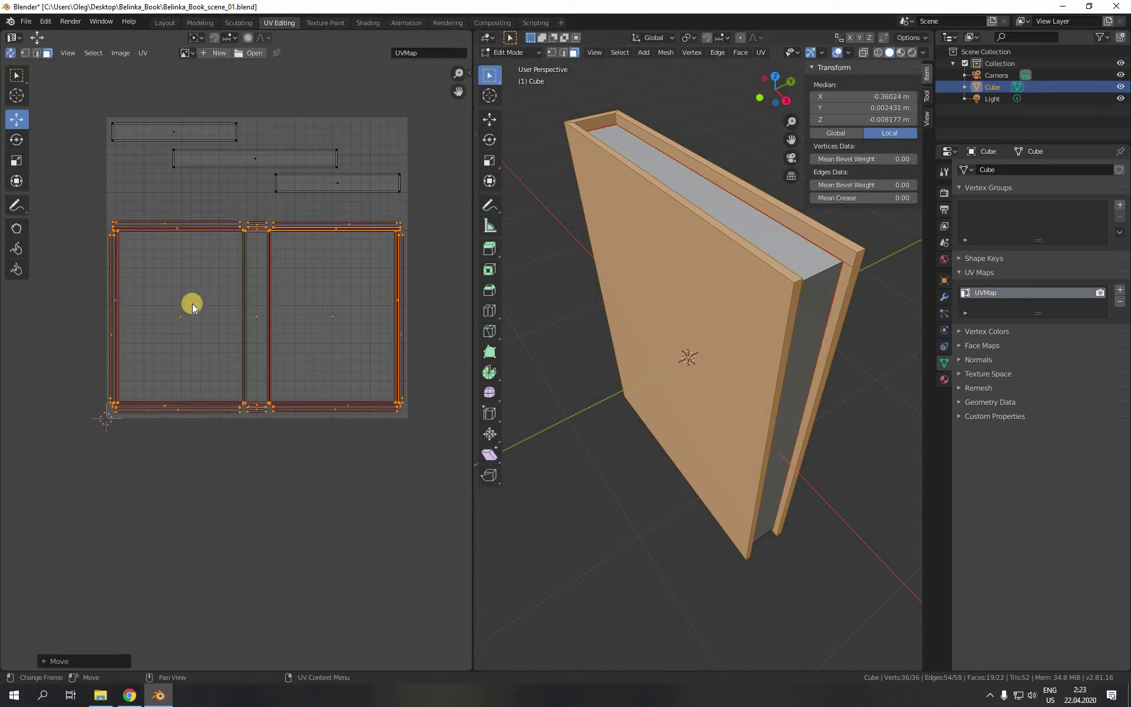
click(79, 306)
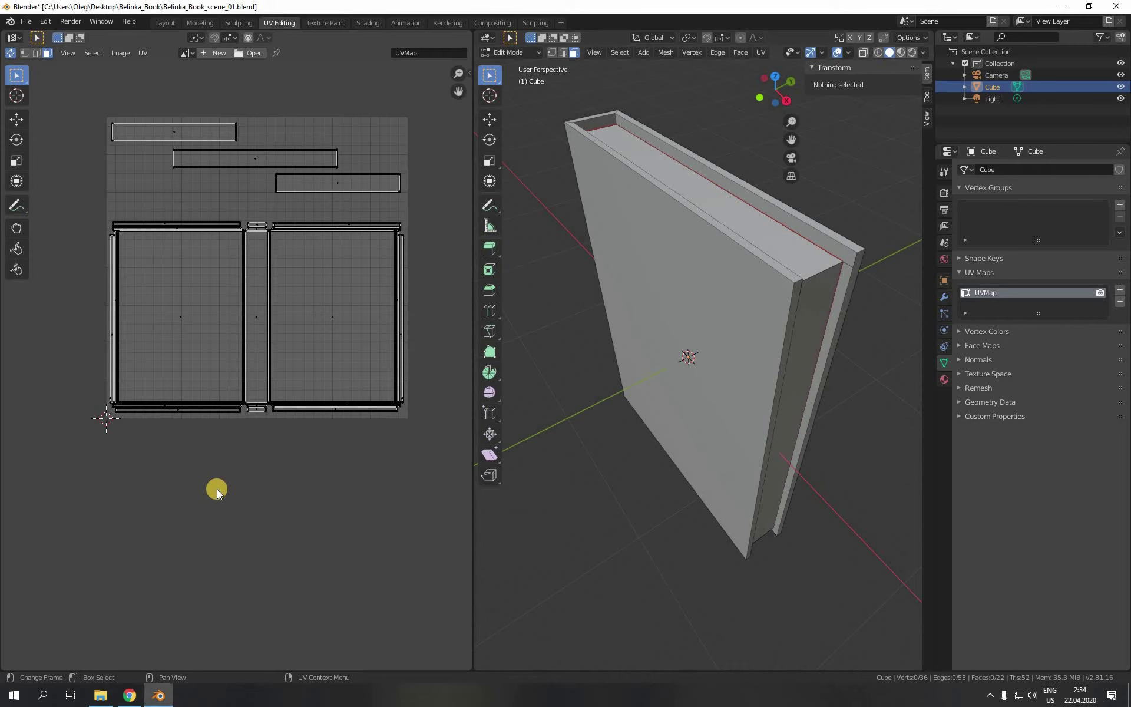
Step: Select all UVs and export the layout as belinka_book_layout_01.png, a 1024 × 1024 PNG, into the Belinka_Book_Layout folder
key(a)
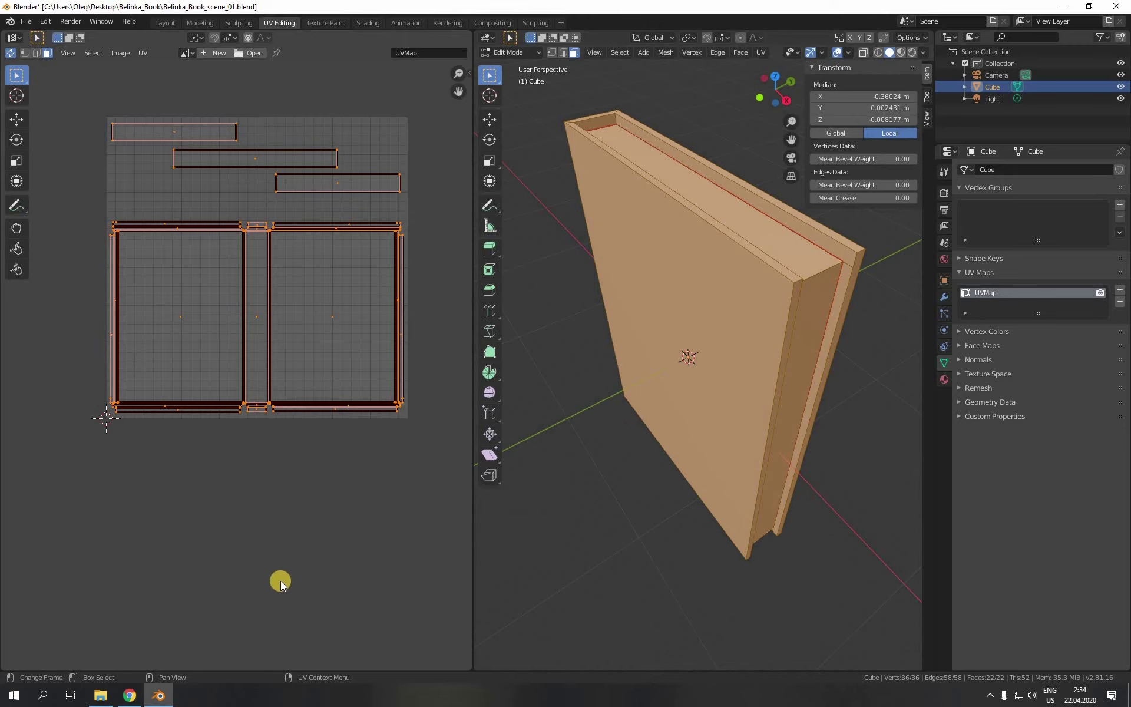
click(142, 54)
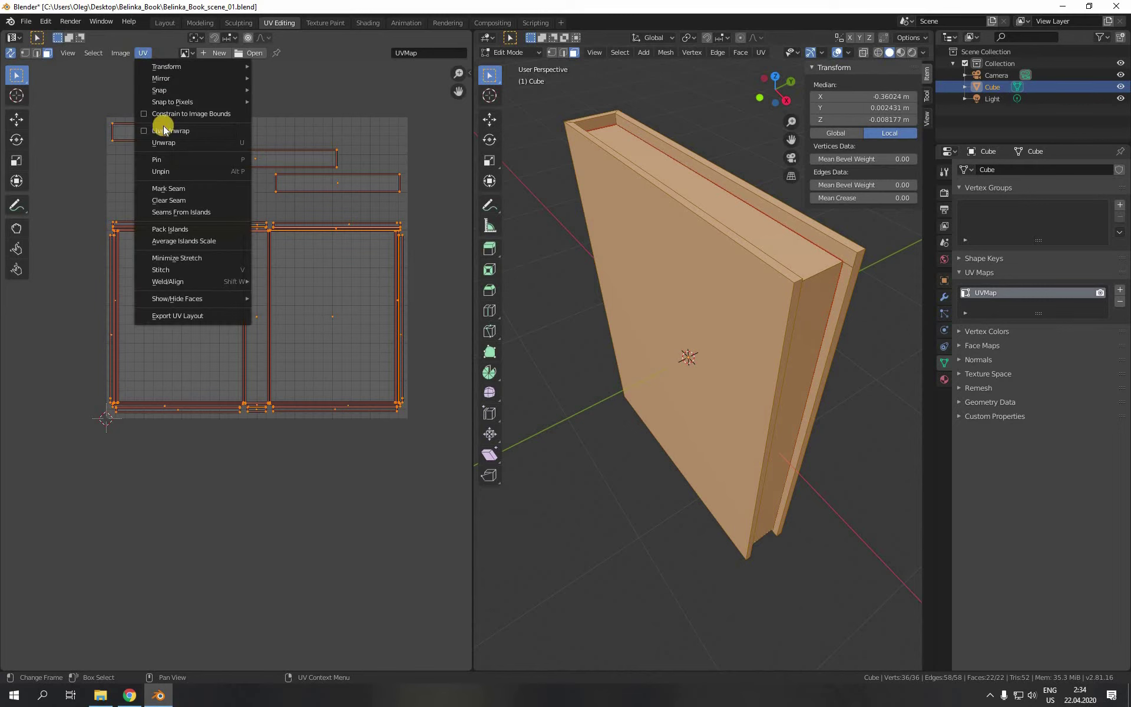
click(193, 317)
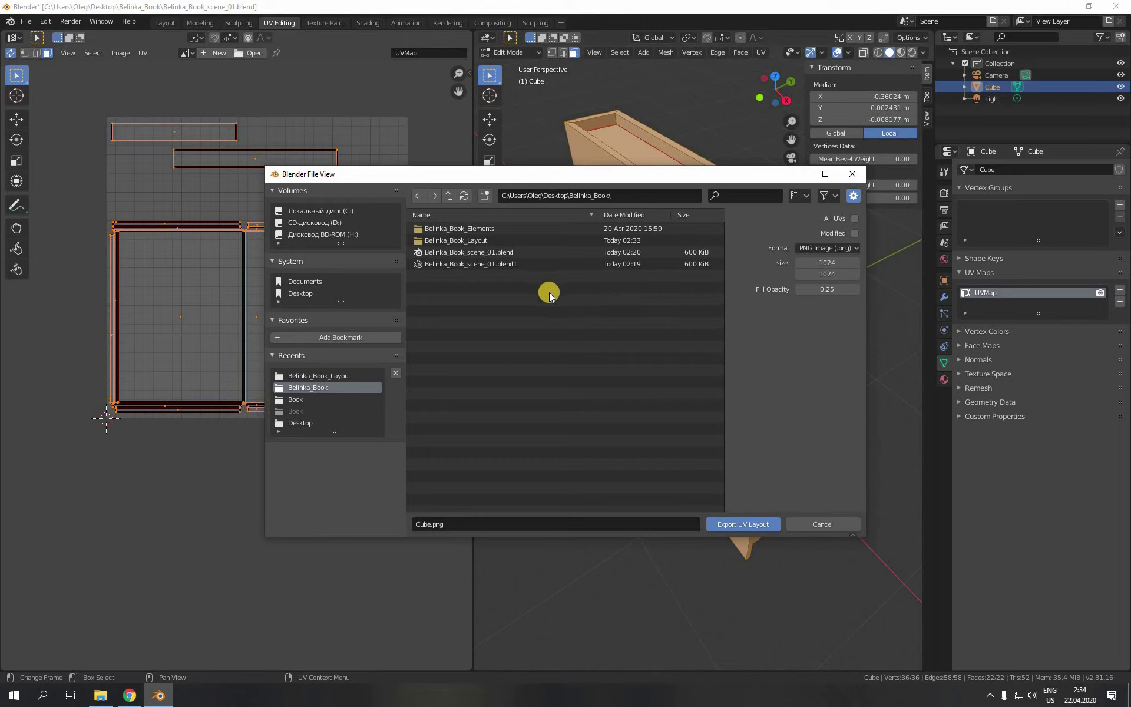
double_click(418, 239)
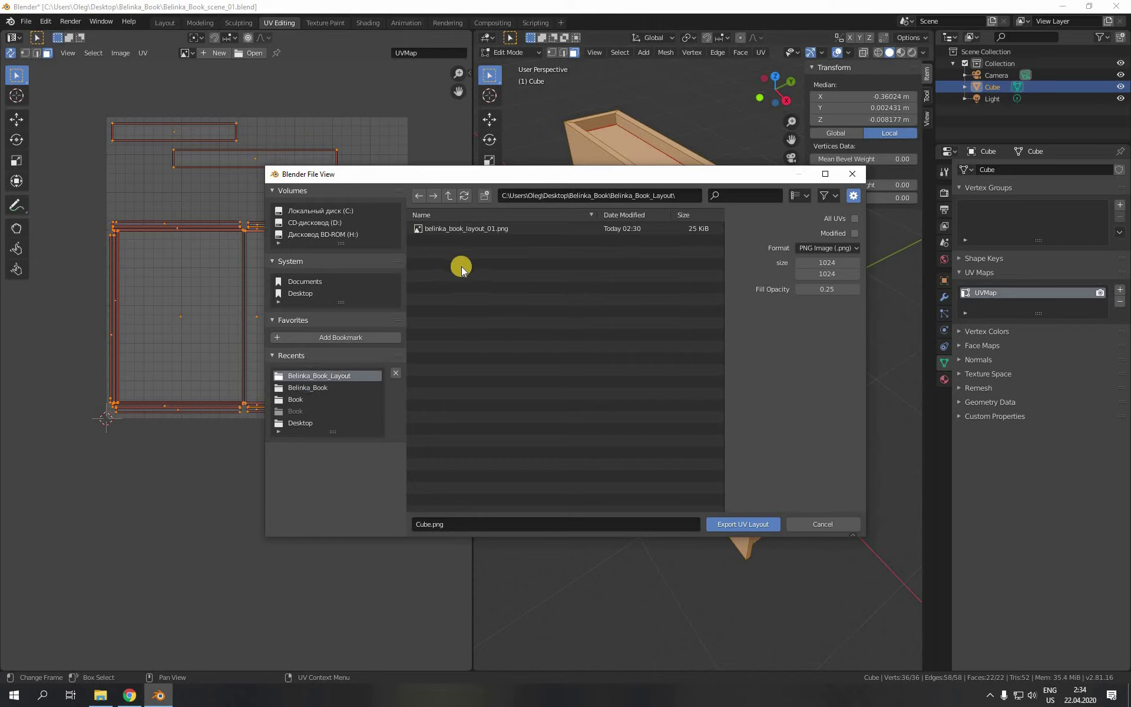
click(462, 231)
click(468, 524)
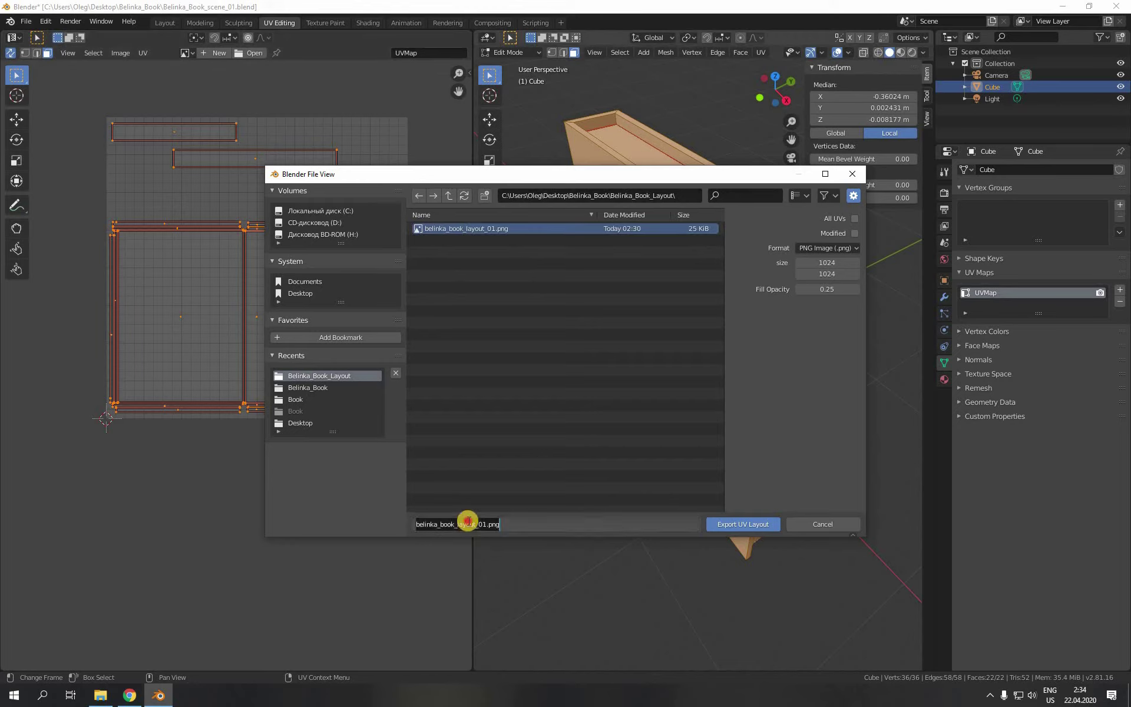
click(469, 524)
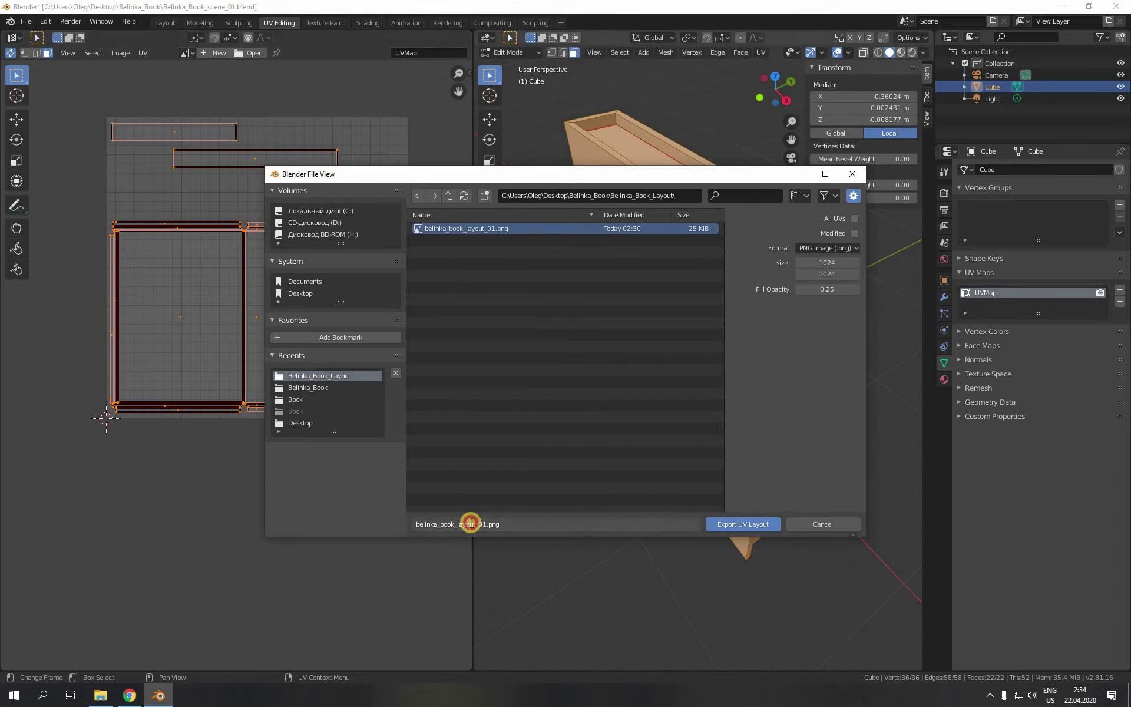
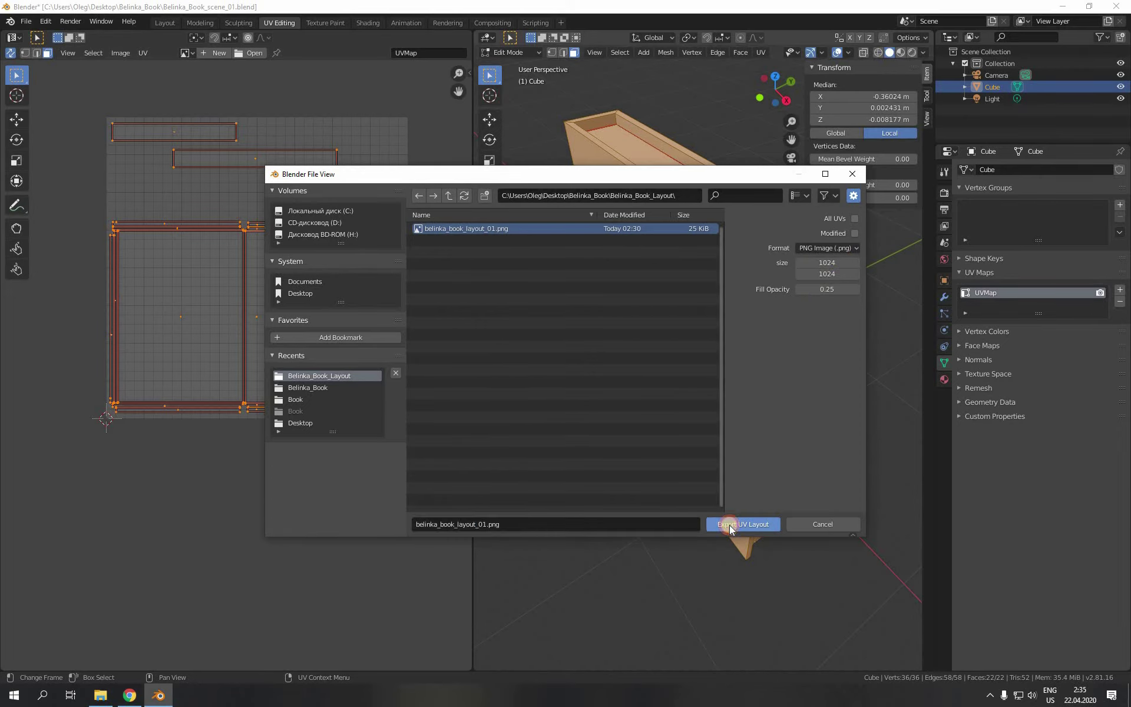
click(729, 524)
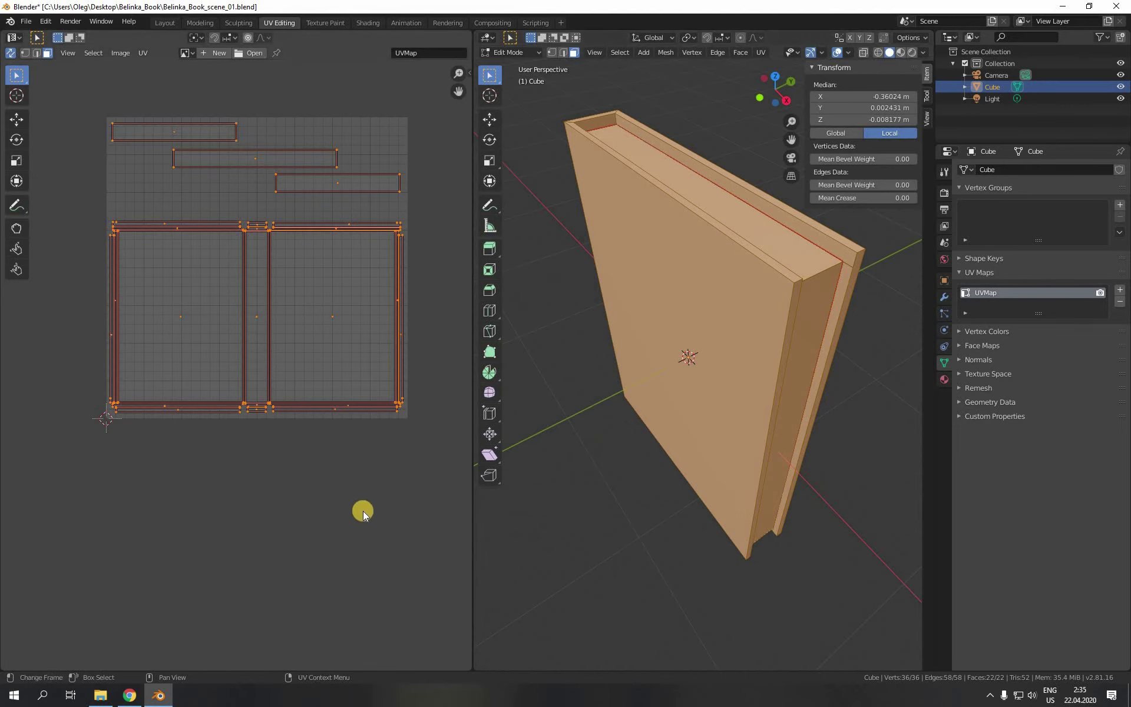
Step: Switch to File Explorer and check the exported belinka_book_layout_01.png and its opening options in the Belinka_Book_Layout folder
click(101, 695)
click(389, 287)
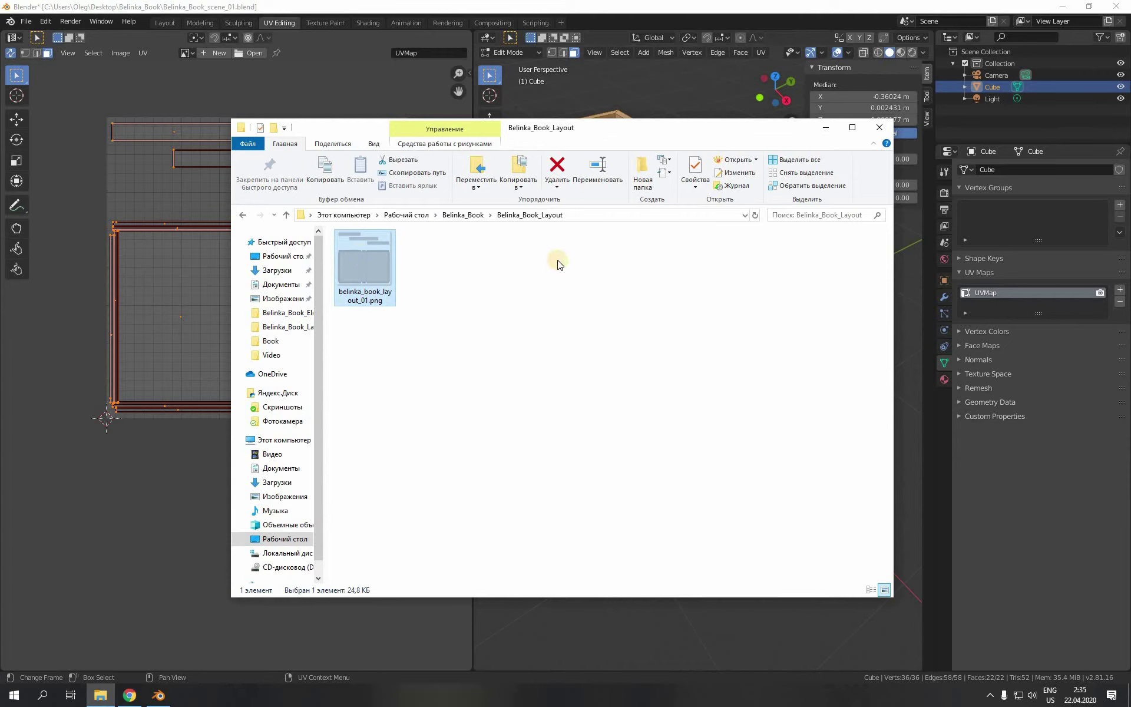
click(756, 161)
click(751, 258)
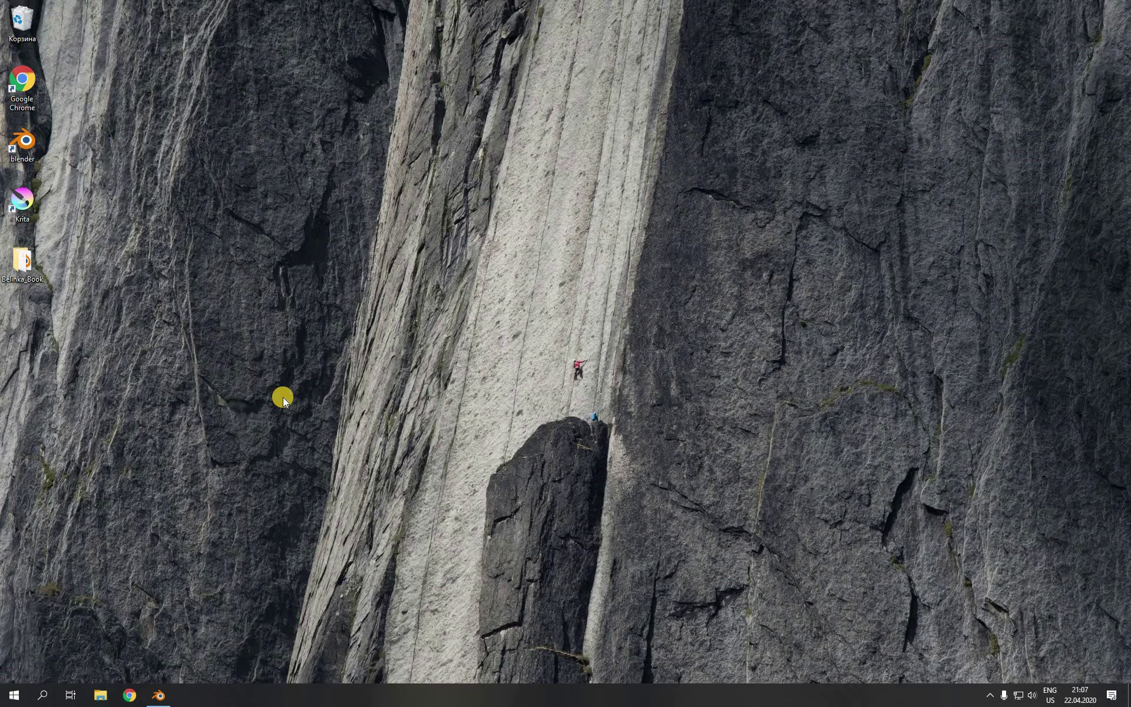
Step: Launch Krita and open belinka_book_layout_01.png from the Belinka_Book_Layout folder
double_click(23, 204)
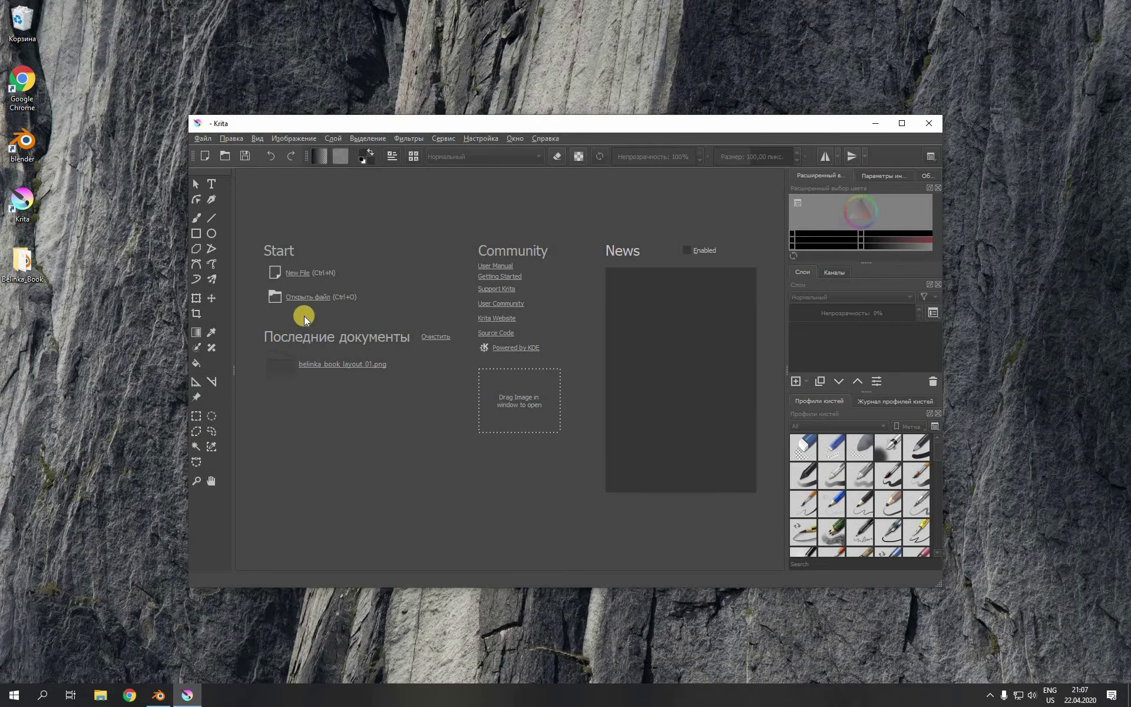
click(298, 297)
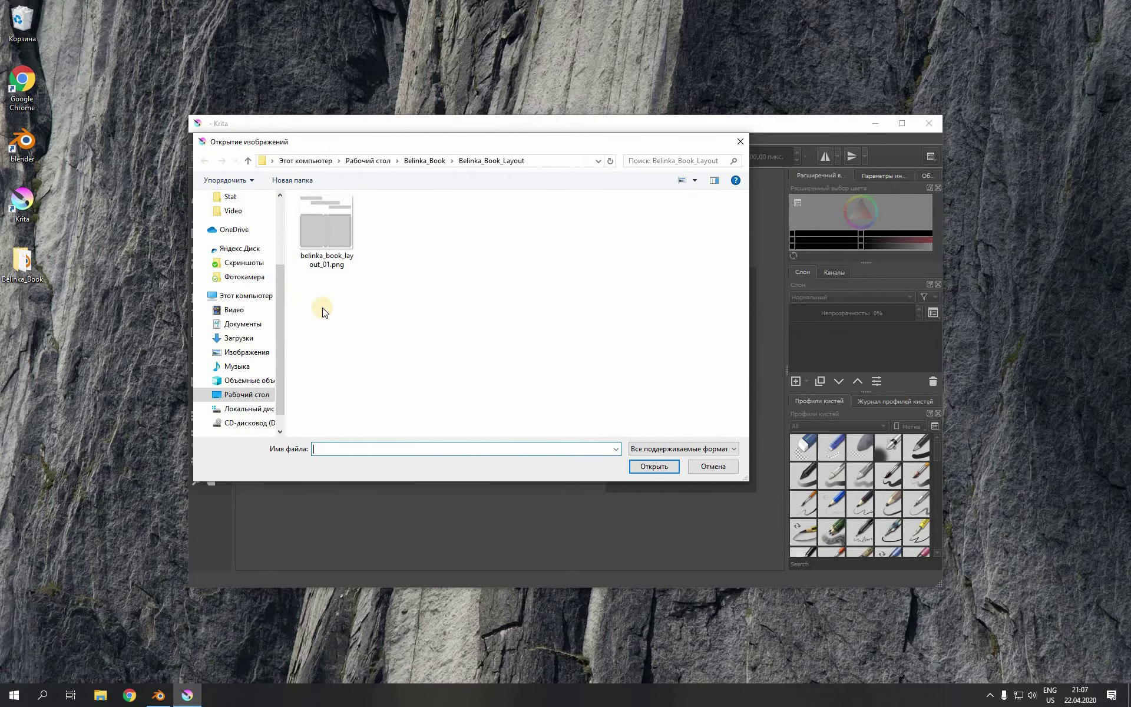
click(323, 248)
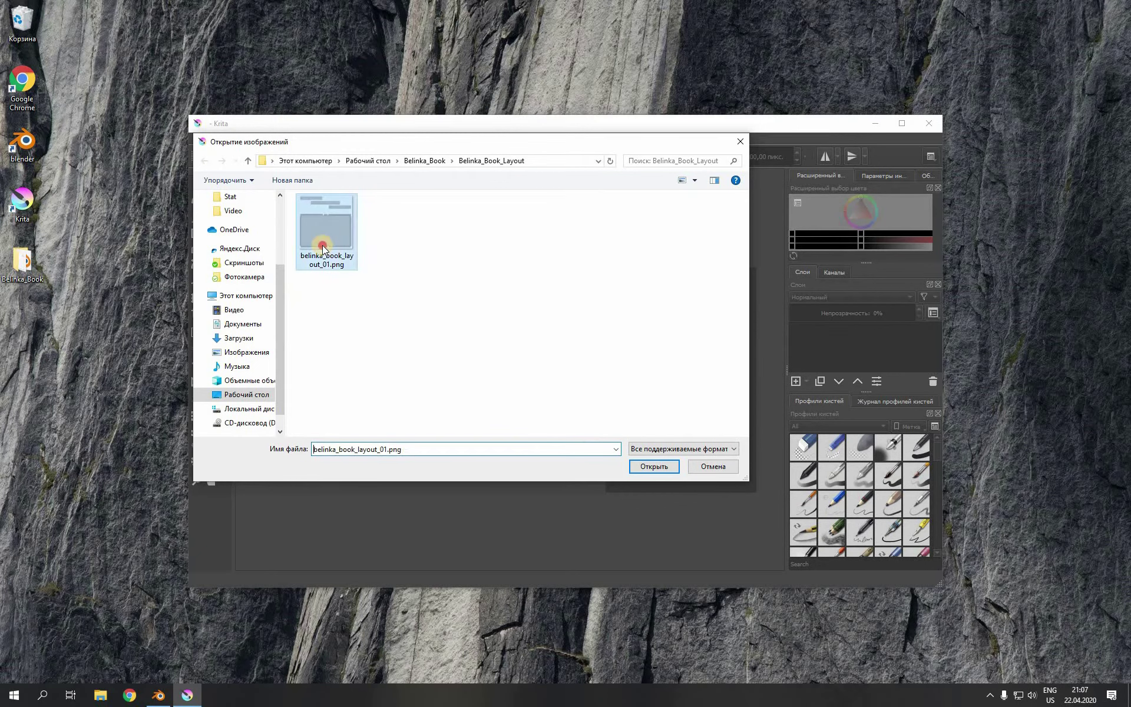
click(648, 466)
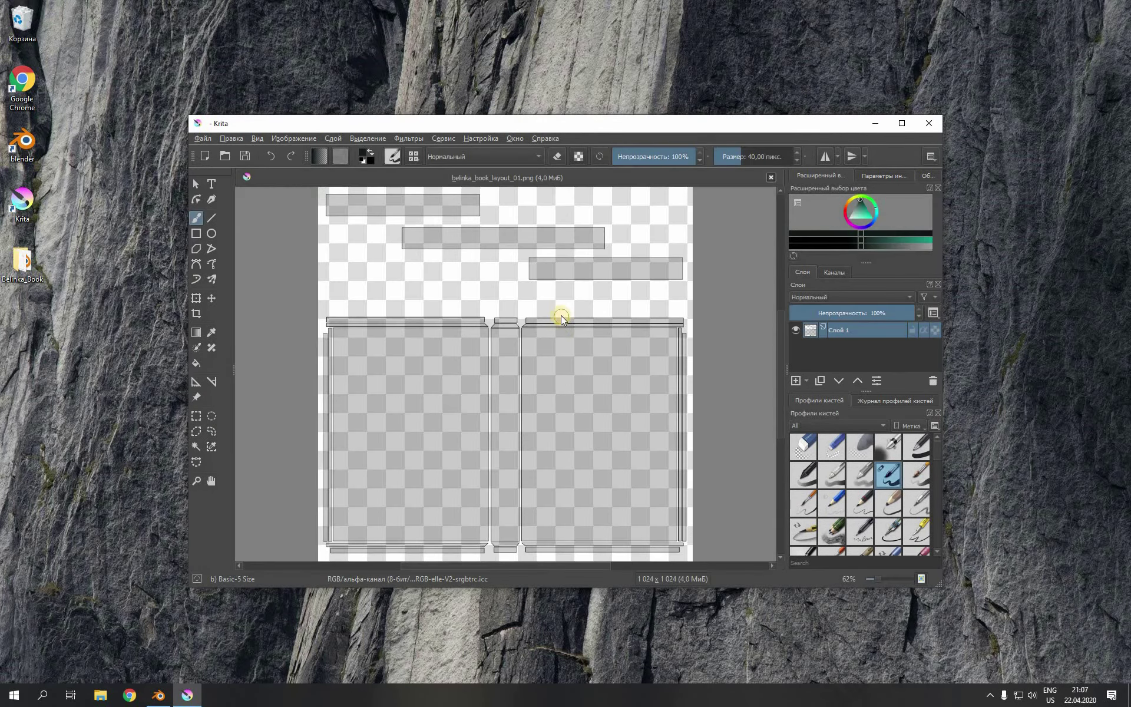
Step: Maximize the window and open belinka_book_oblozhka_01.jpg from the Belinka_Book_Elements folder
click(902, 122)
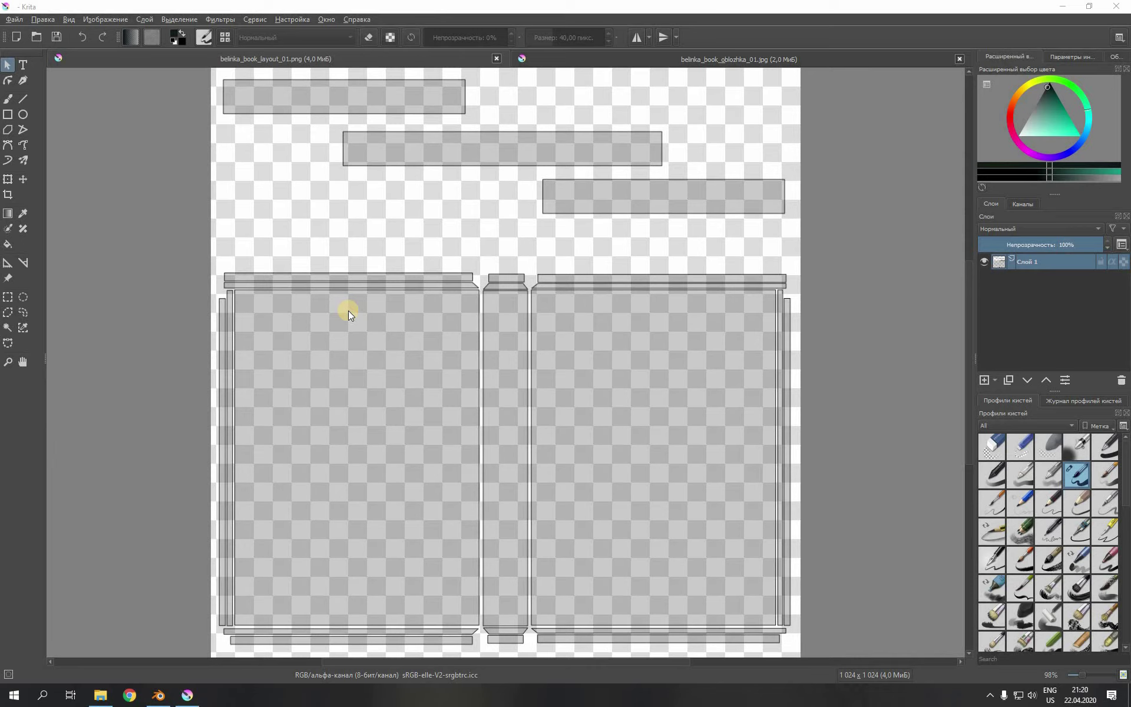
click(14, 19)
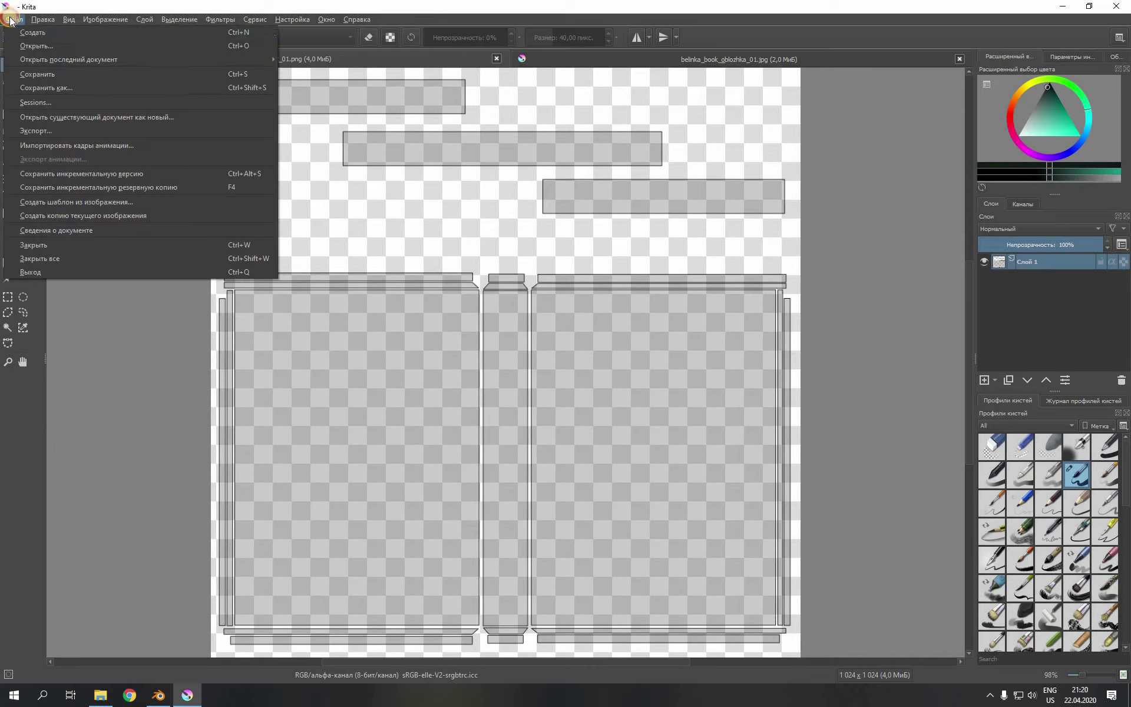
click(27, 45)
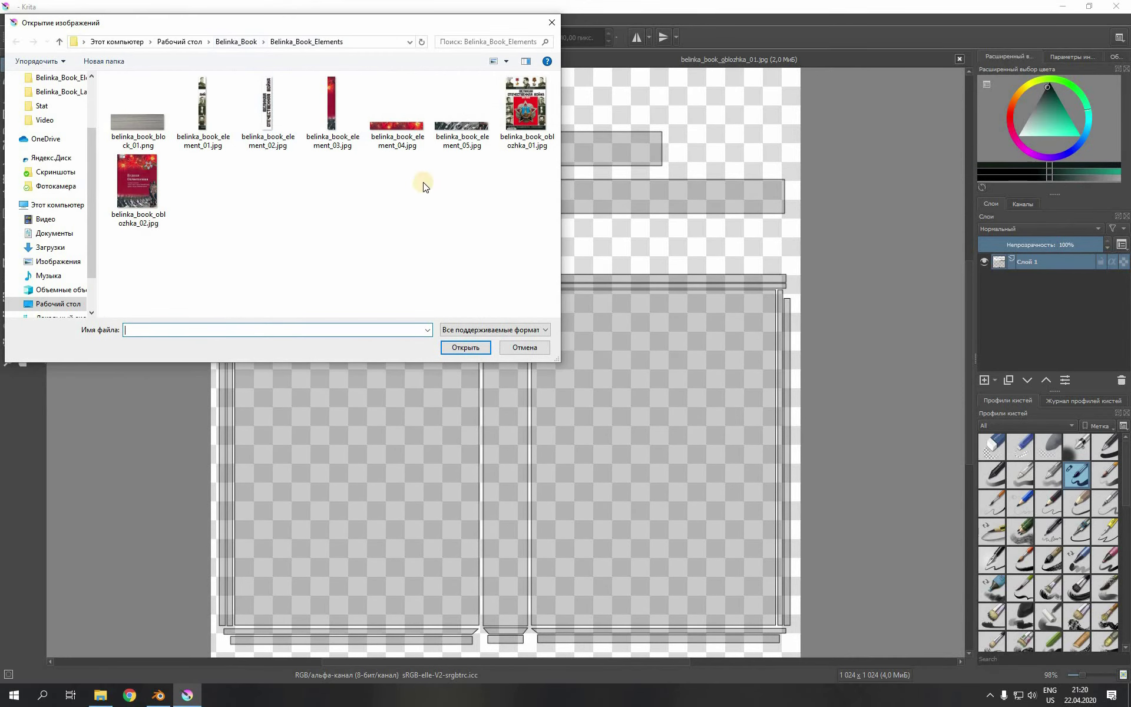
click(535, 120)
click(460, 348)
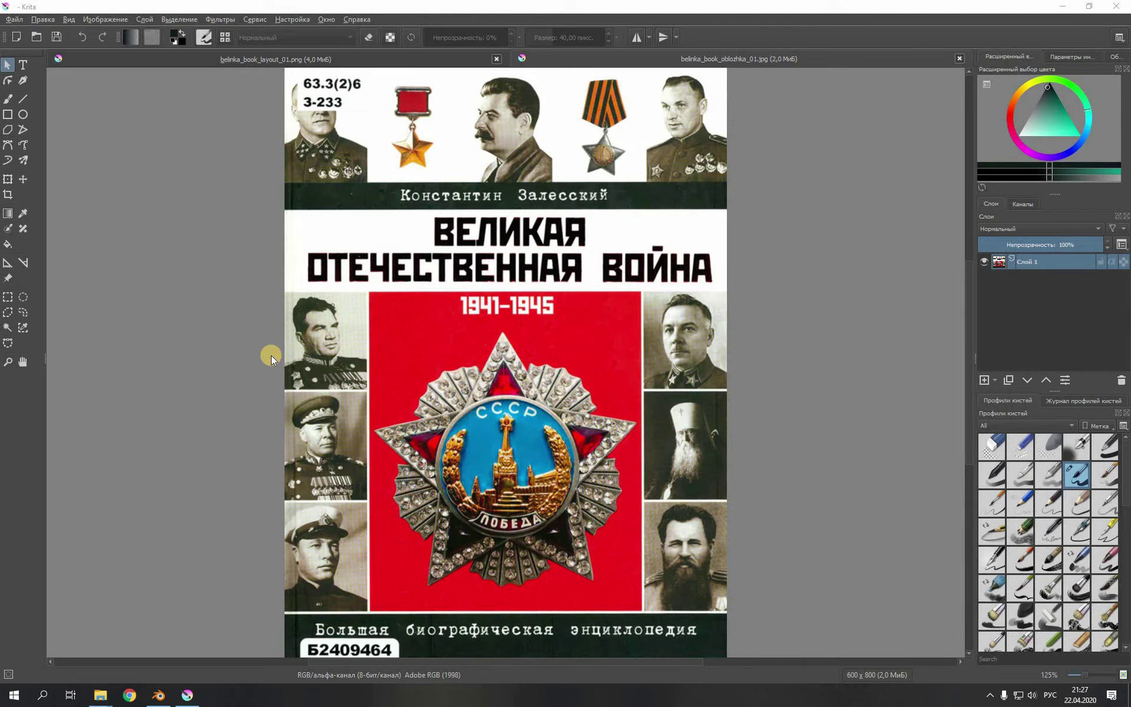
Step: Copy the cover layer from belinka_book_oblozhka_01.jpg and paste it into the belinka_book_layout_01.png document
click(248, 59)
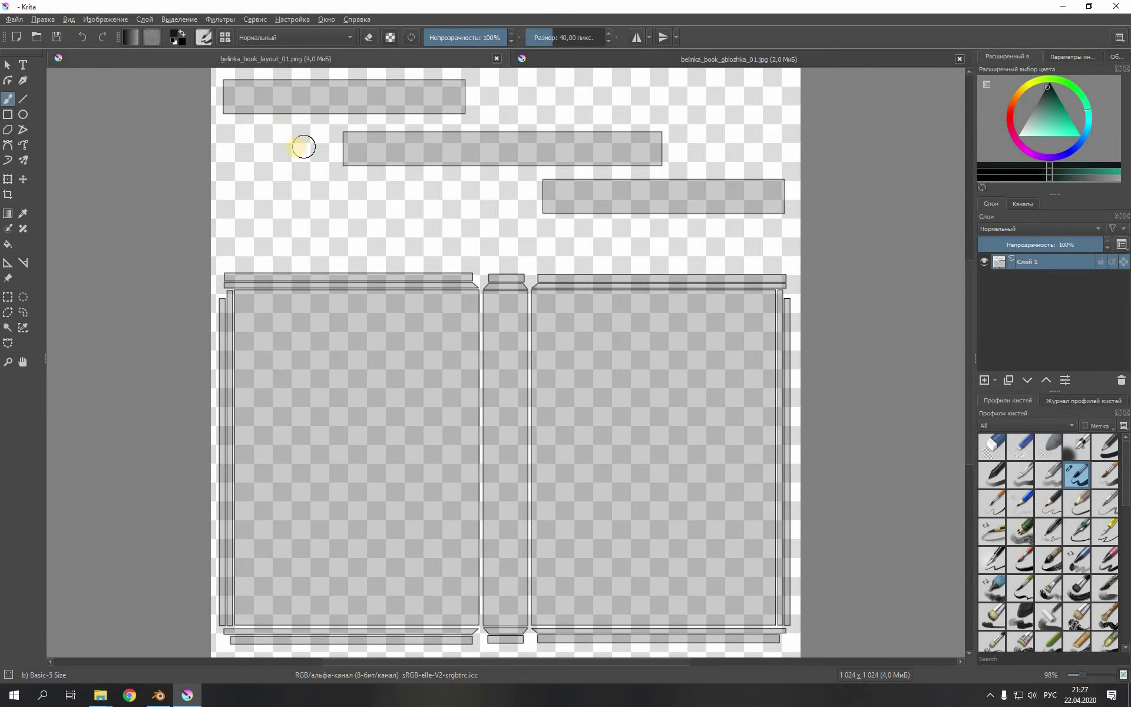
click(690, 59)
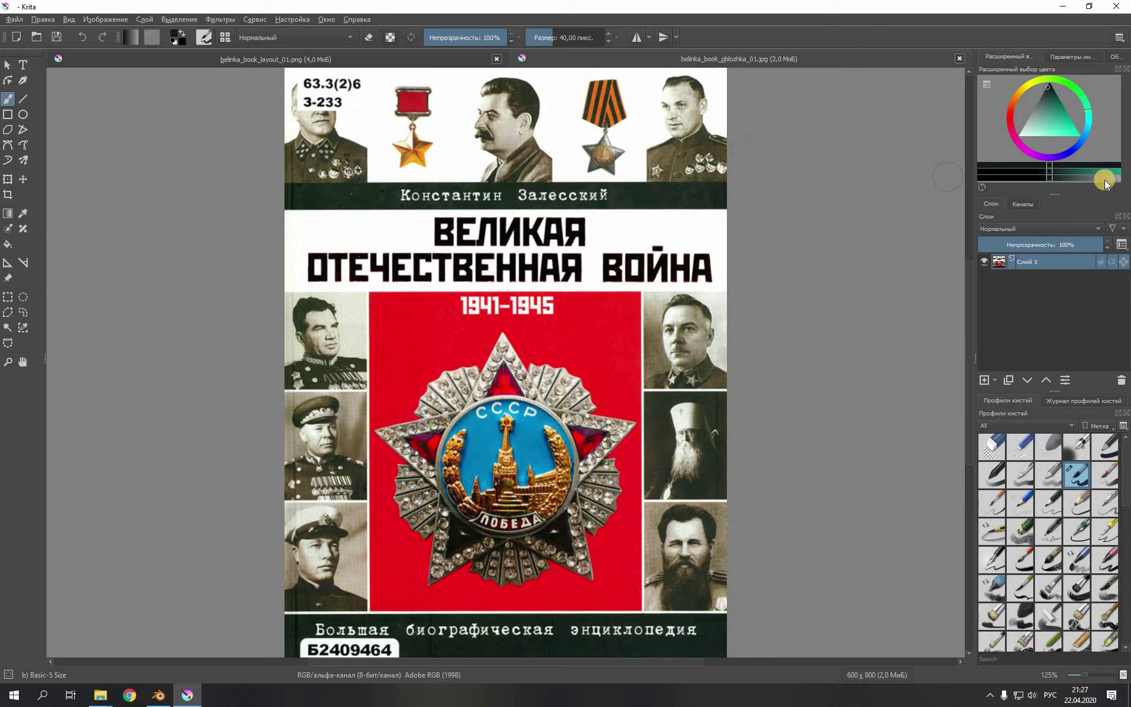
right_click(1056, 261)
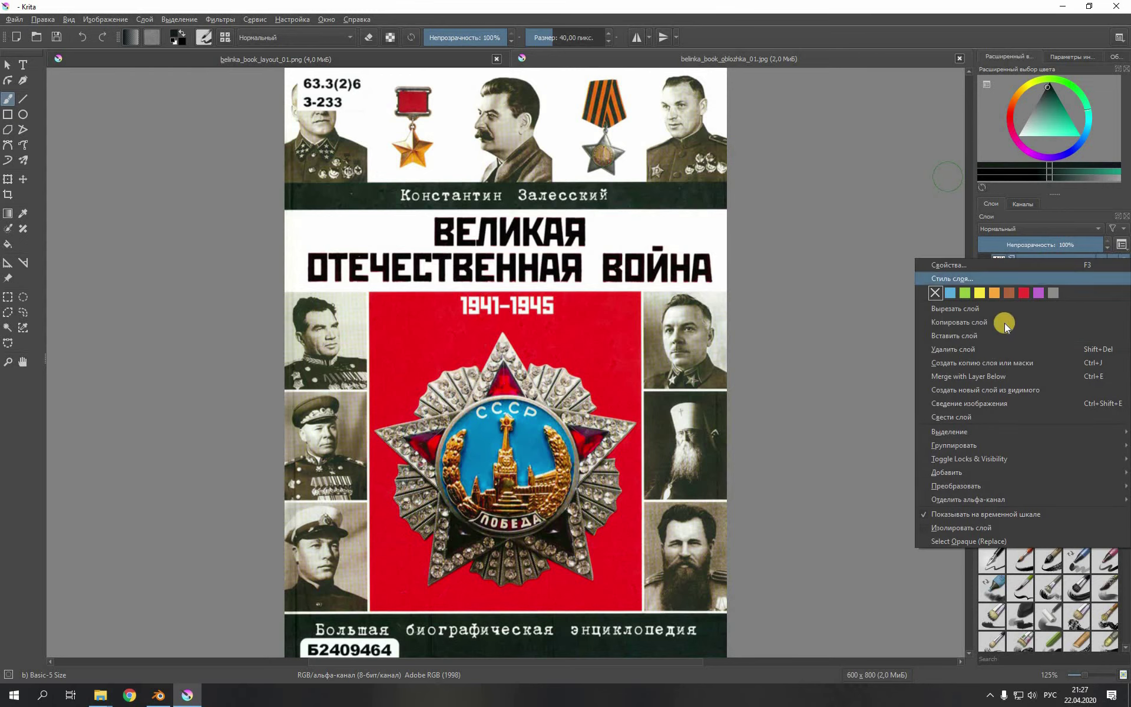
click(965, 322)
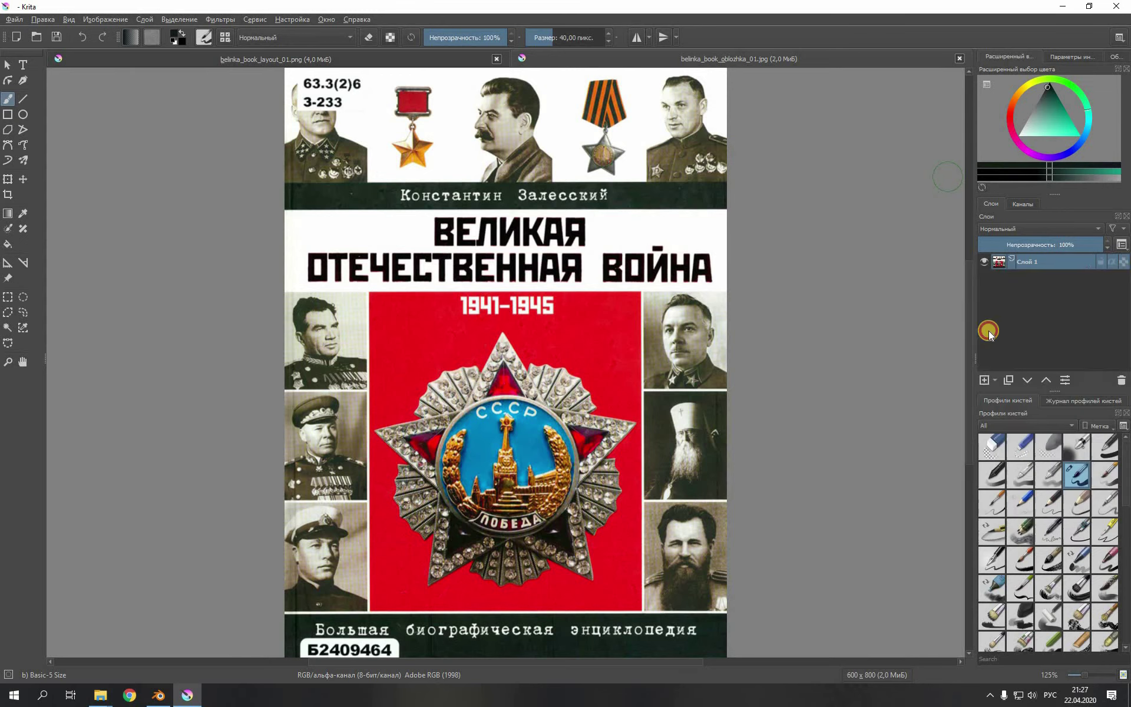
click(143, 59)
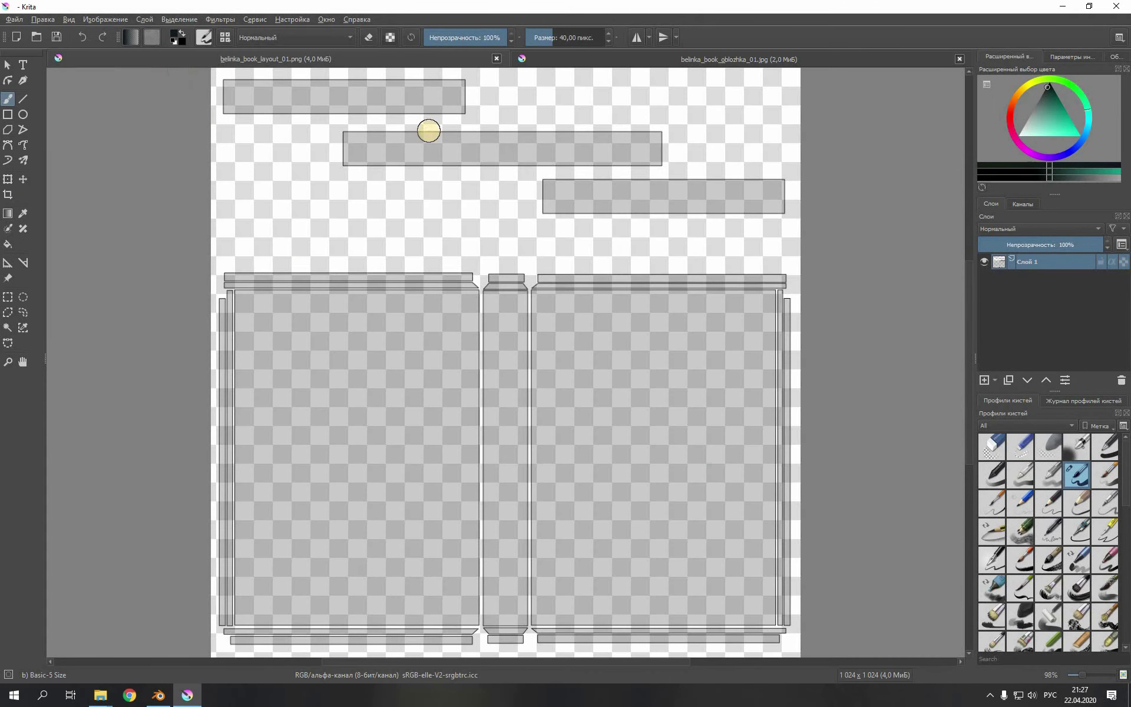
right_click(1049, 261)
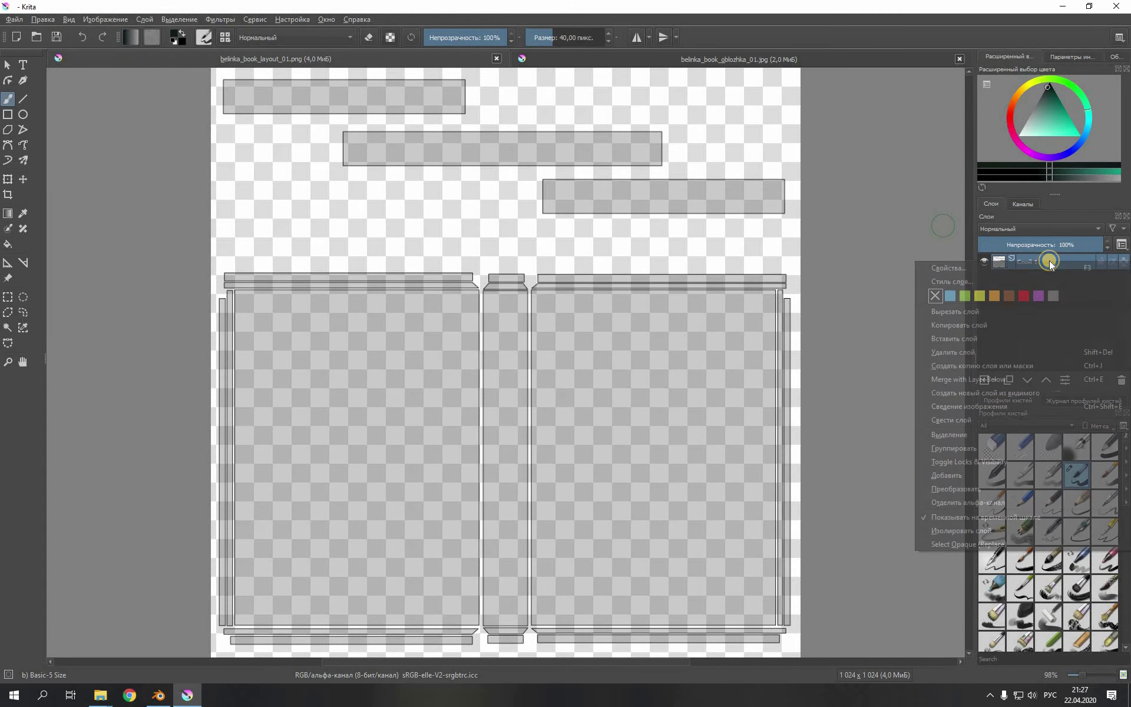
click(973, 341)
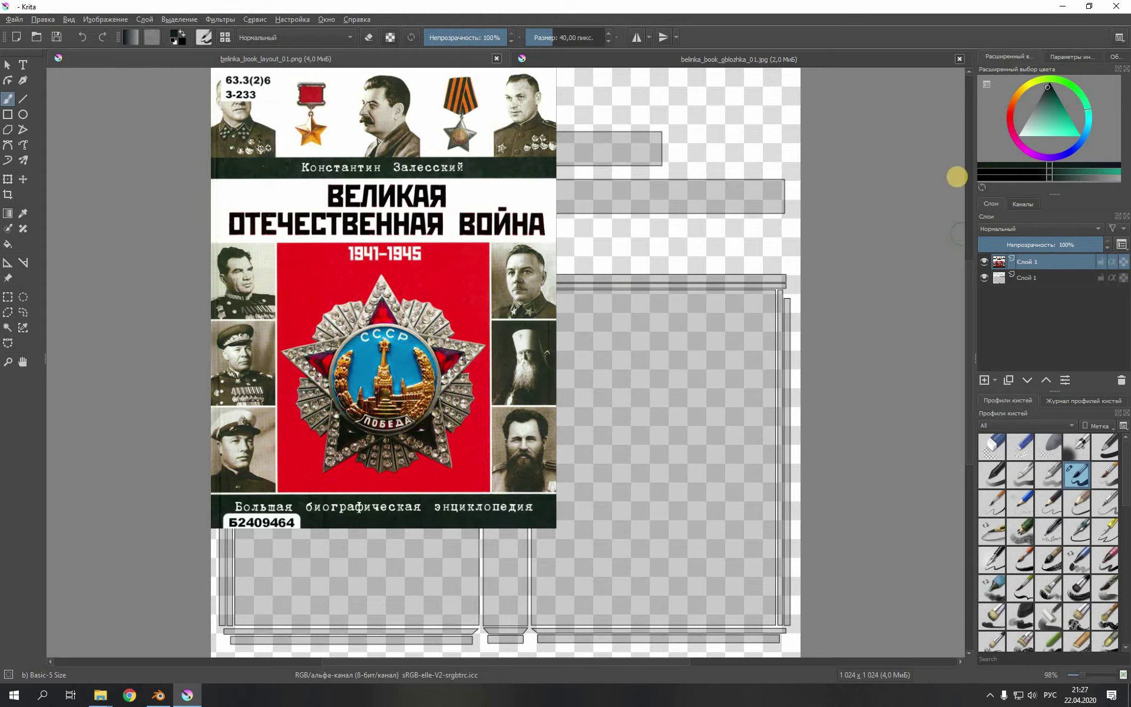
Step: Rename the pasted cover layer as Обложка 1 and the UV layout layer as Шаблон
double_click(1036, 262)
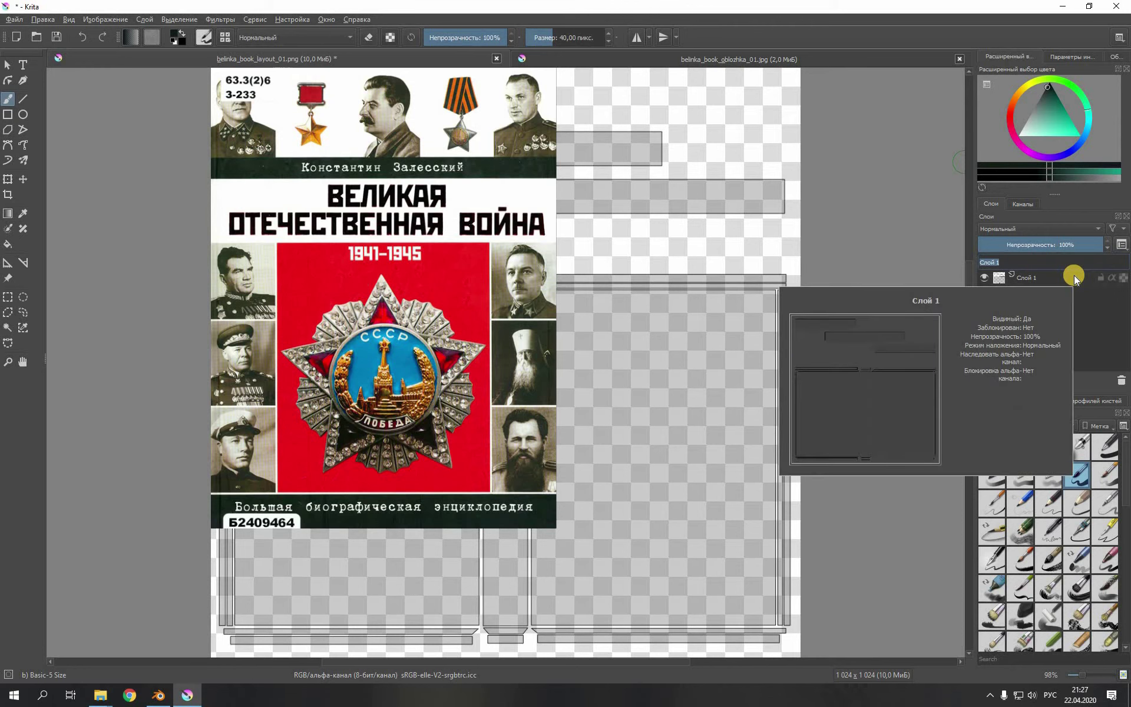
text(Обло)
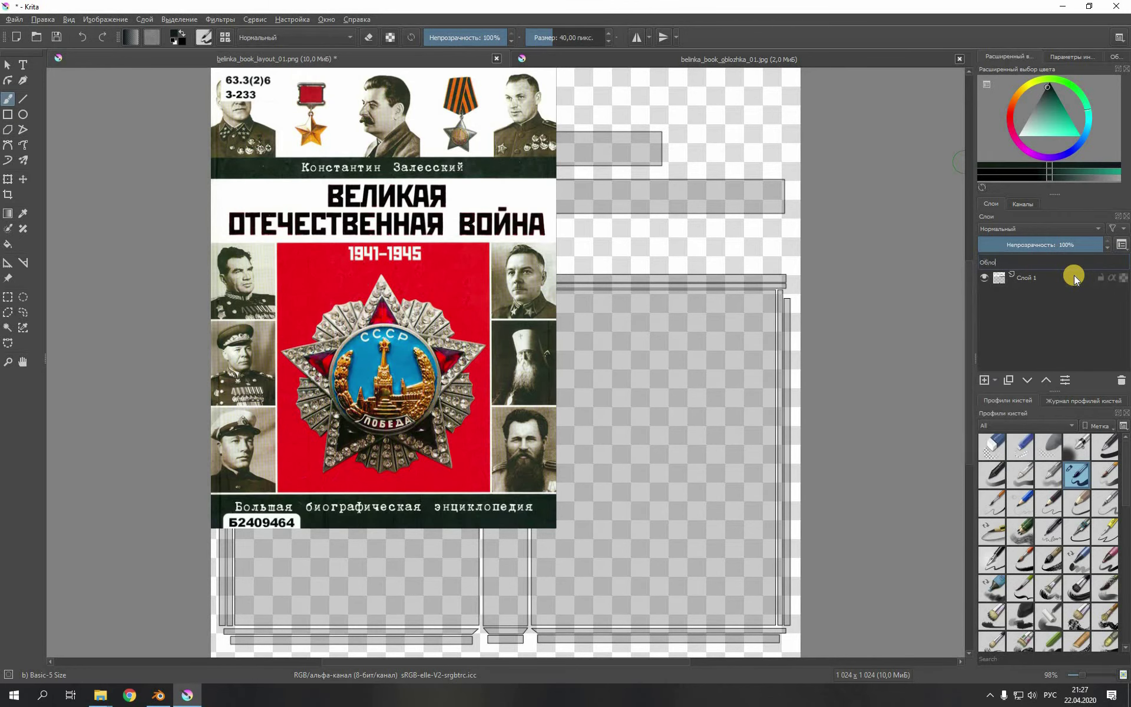
text(жка 1)
key(Return)
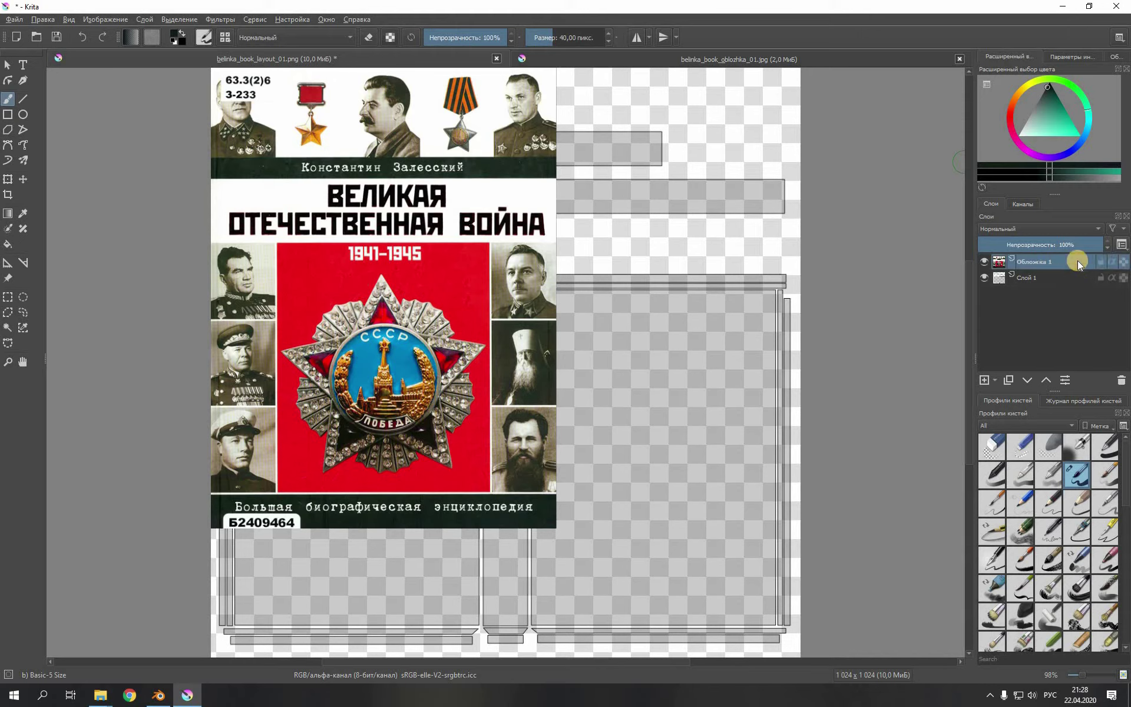
click(1040, 277)
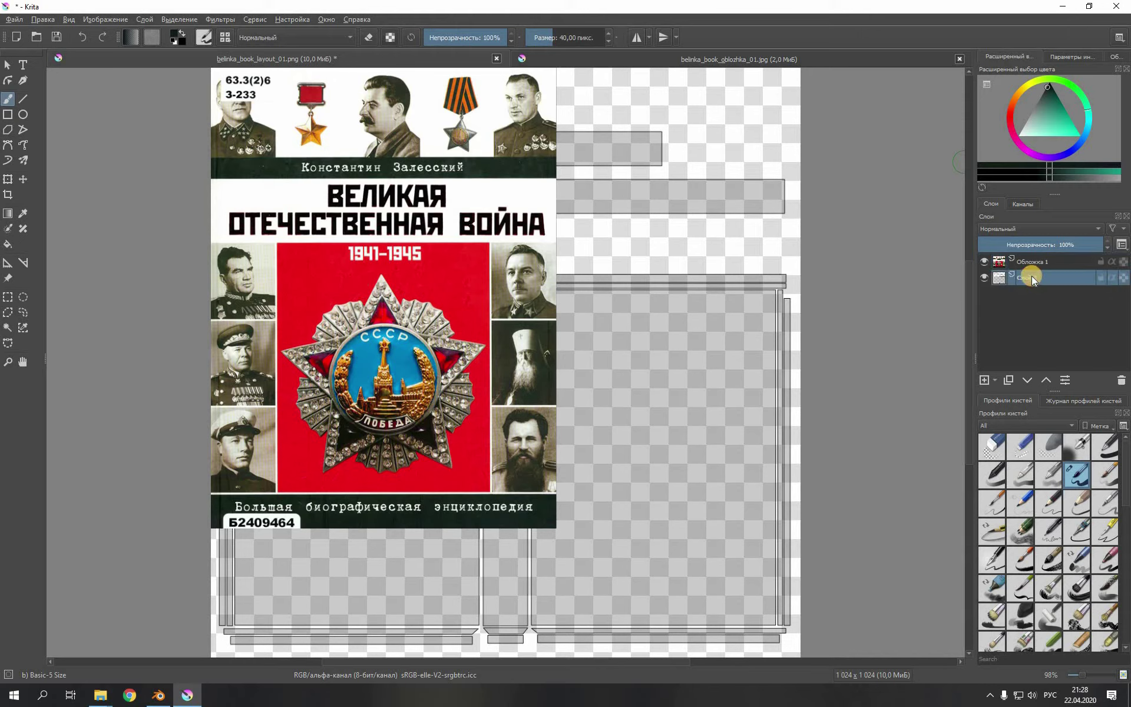
double_click(1033, 277)
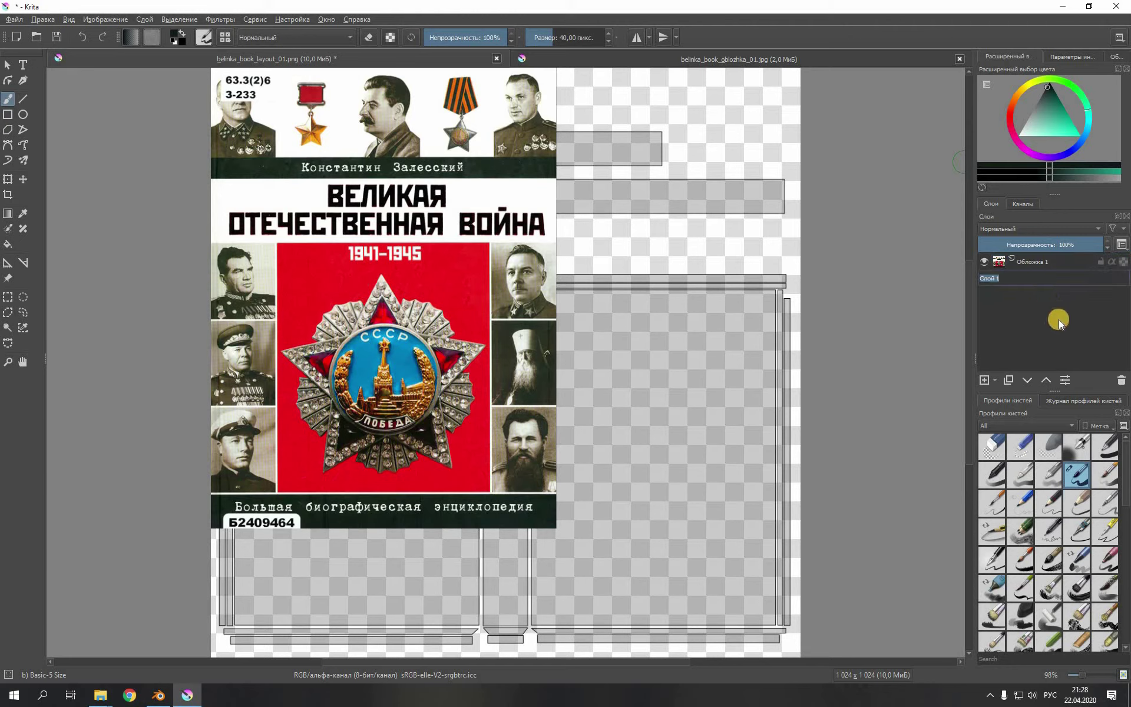
text(Шаблон)
key(Return)
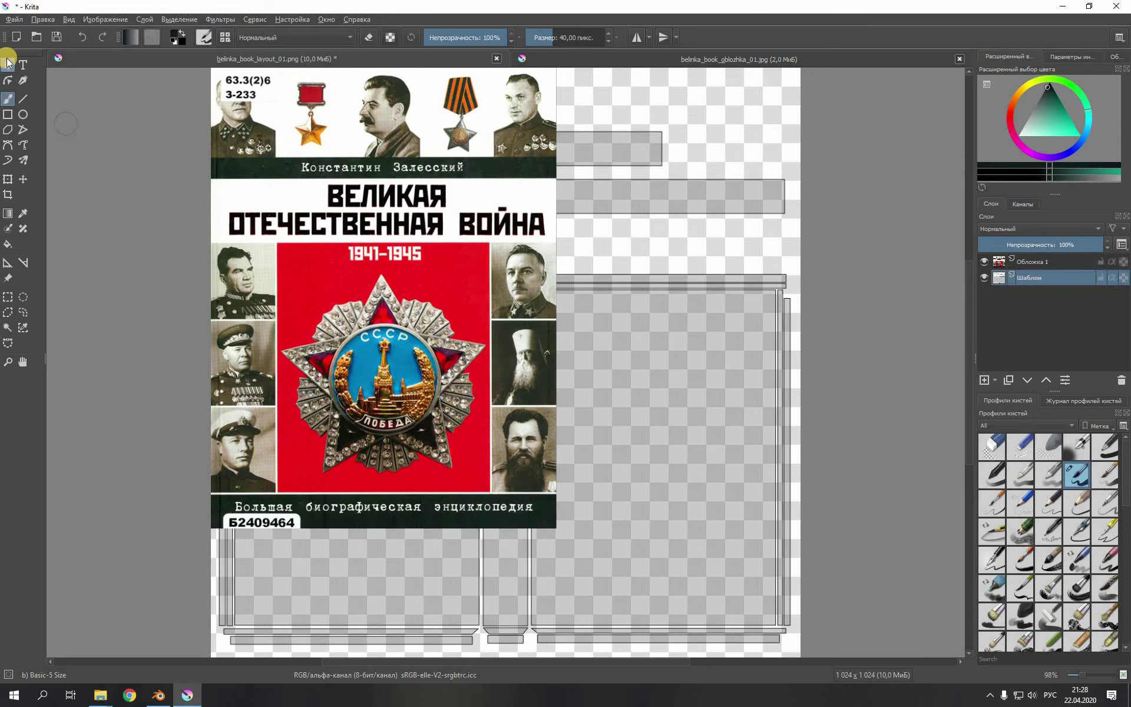
Step: Move the Обложка 1 layer below the Шаблон layer so the UV outlines overlay the cover image
click(7, 65)
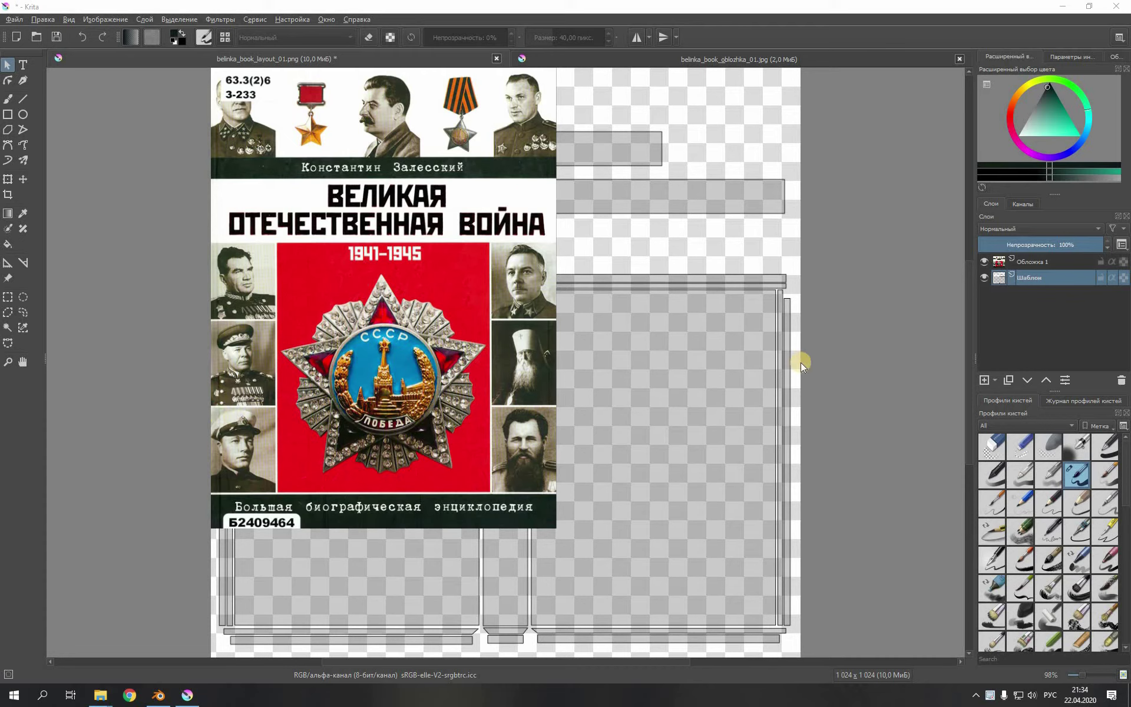
click(1055, 262)
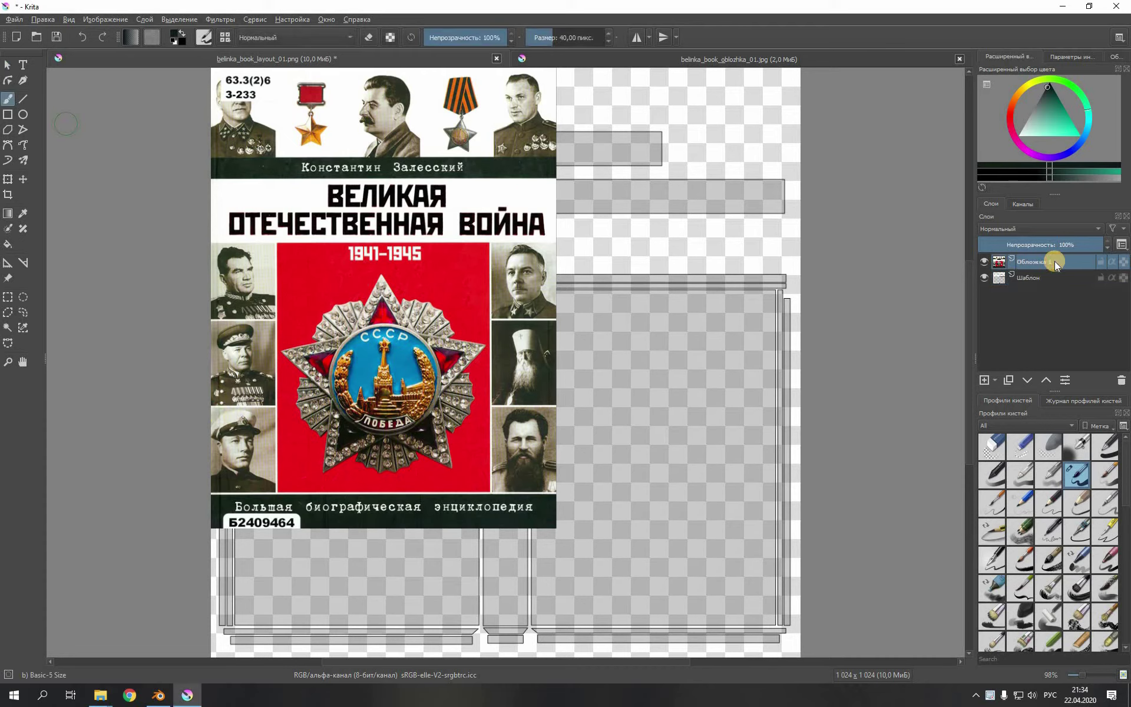
drag(1054, 262, 1069, 303)
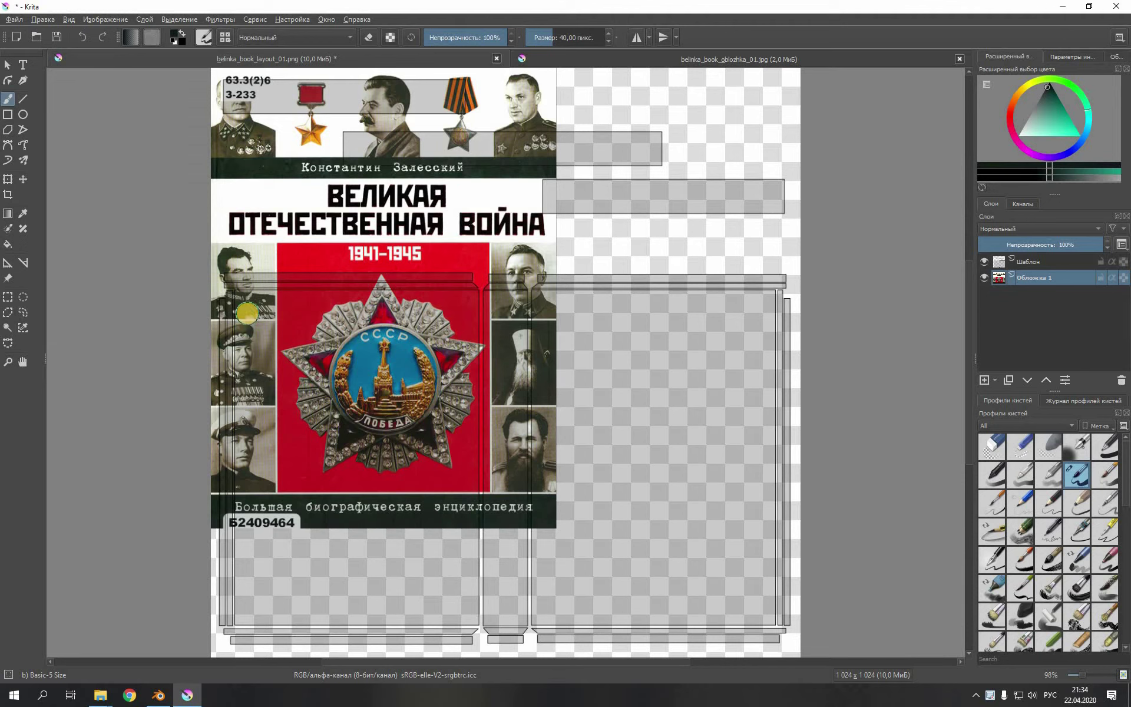
Step: Transform the Обложка 1 image by moving, scaling down and slightly stretching it to fill the right cover panel of the UV layout
click(7, 180)
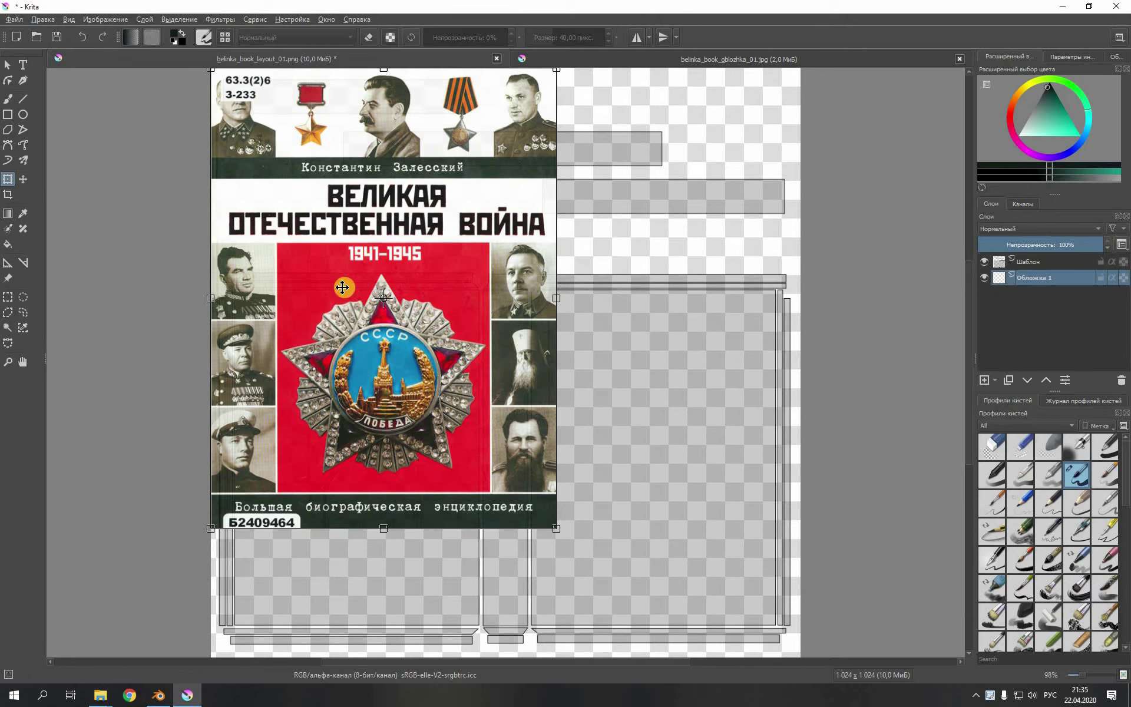
drag(342, 287, 660, 384)
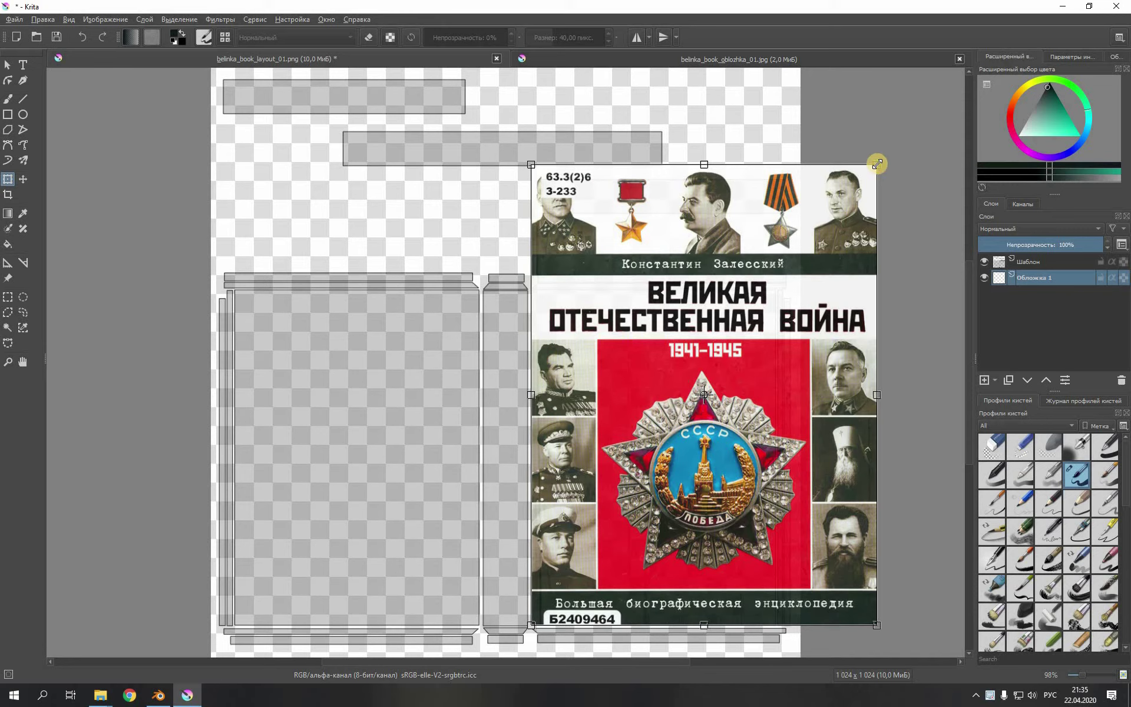
drag(877, 163, 789, 314)
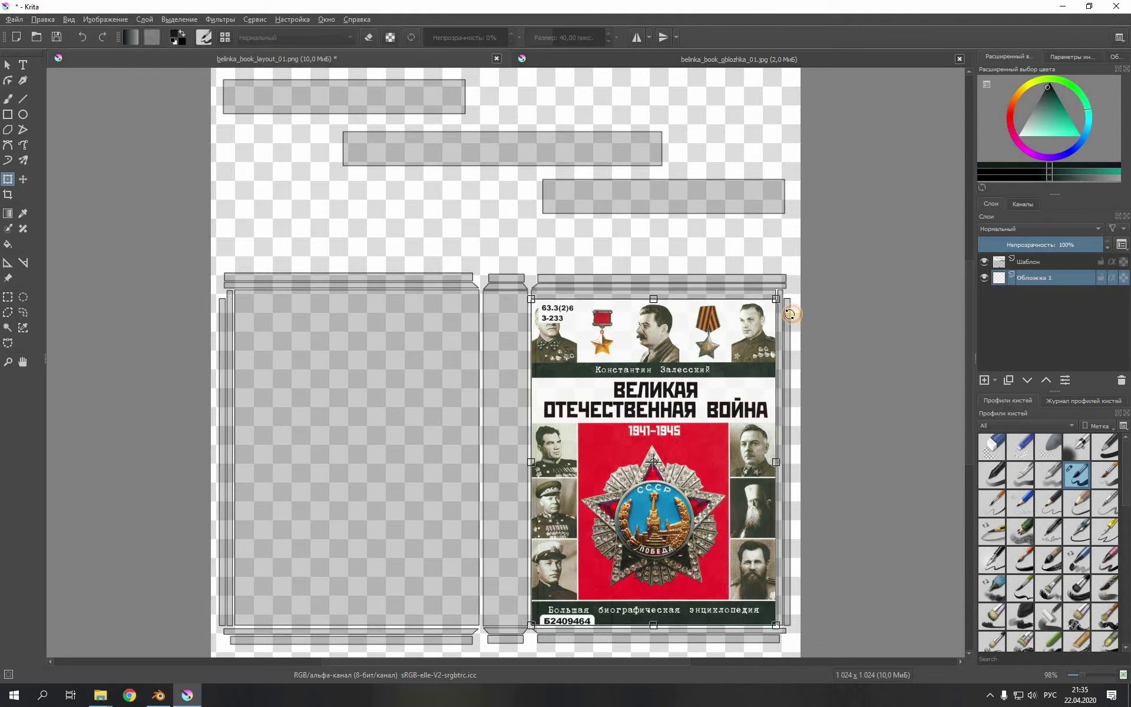
drag(654, 299, 653, 288)
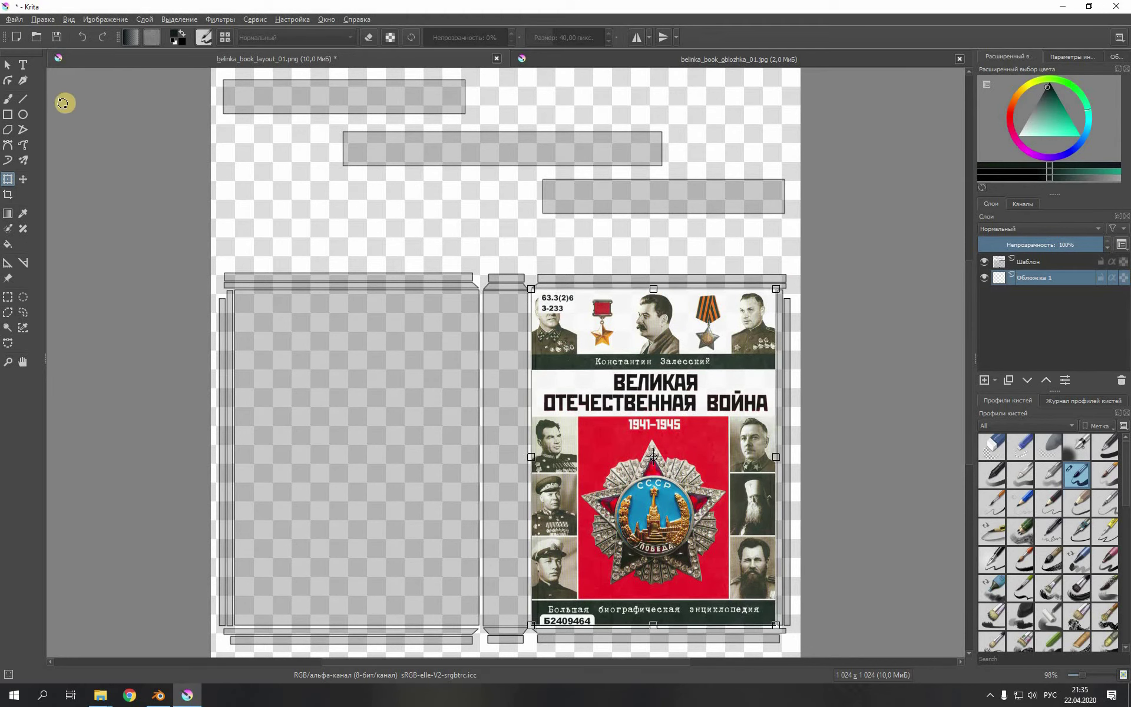
click(8, 65)
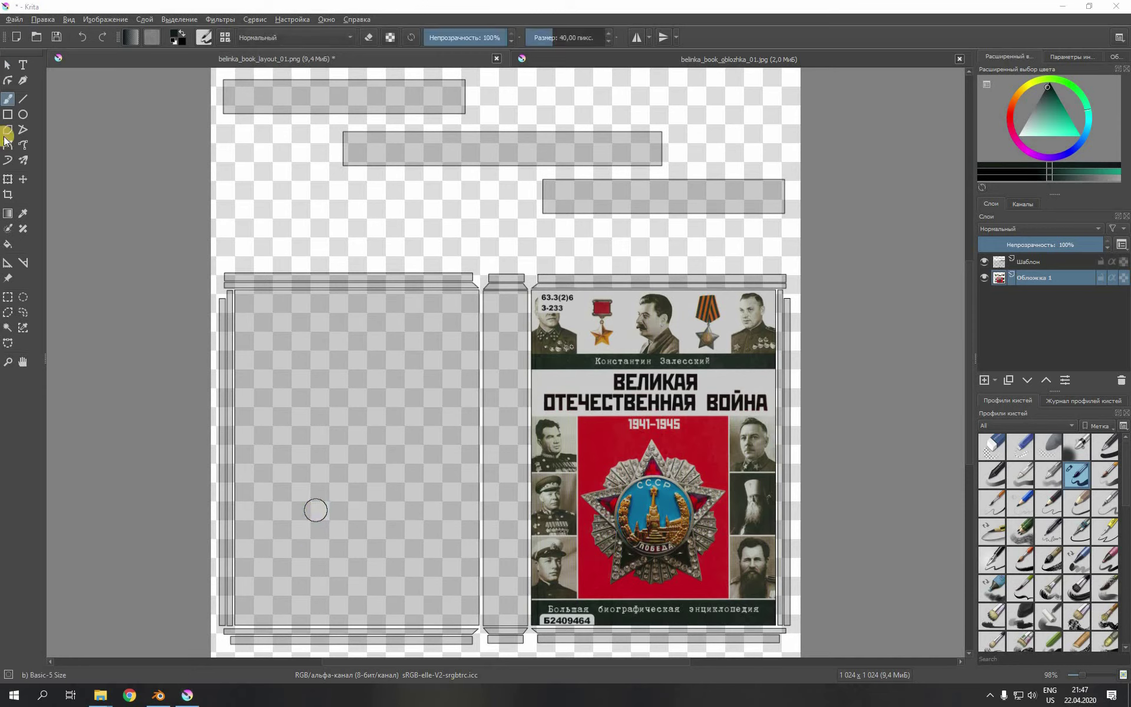
Step: Open belinka_book_oblozhka_02.jpg from the Belinka_Book_Elements folder
click(8, 20)
click(21, 44)
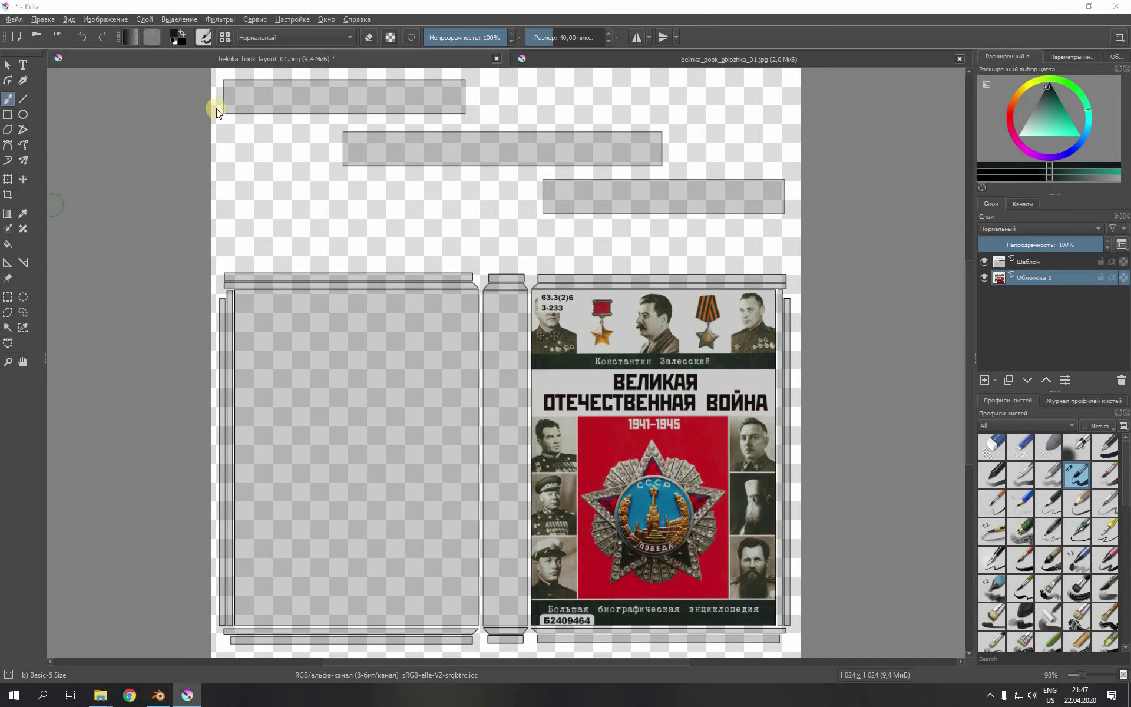
click(145, 186)
click(453, 348)
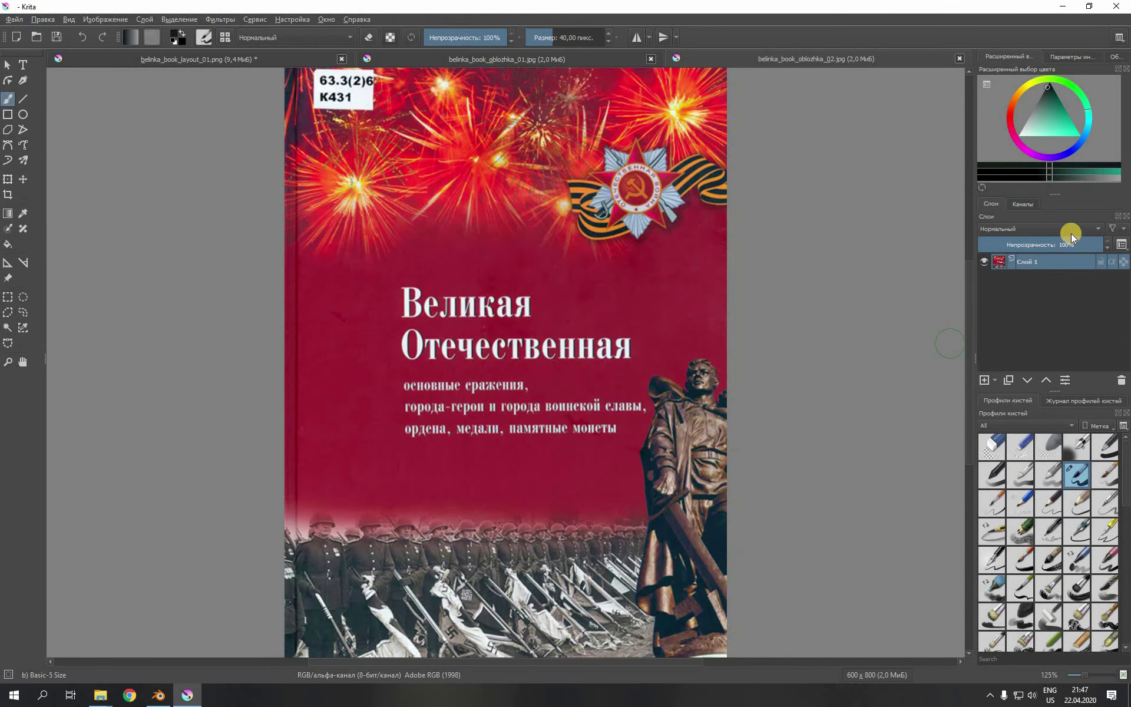
Step: Copy the layer of belinka_book_oblozhka_02.jpg and paste it above Обложка 1 in the belinka_book_layout_01.png document
right_click(1058, 263)
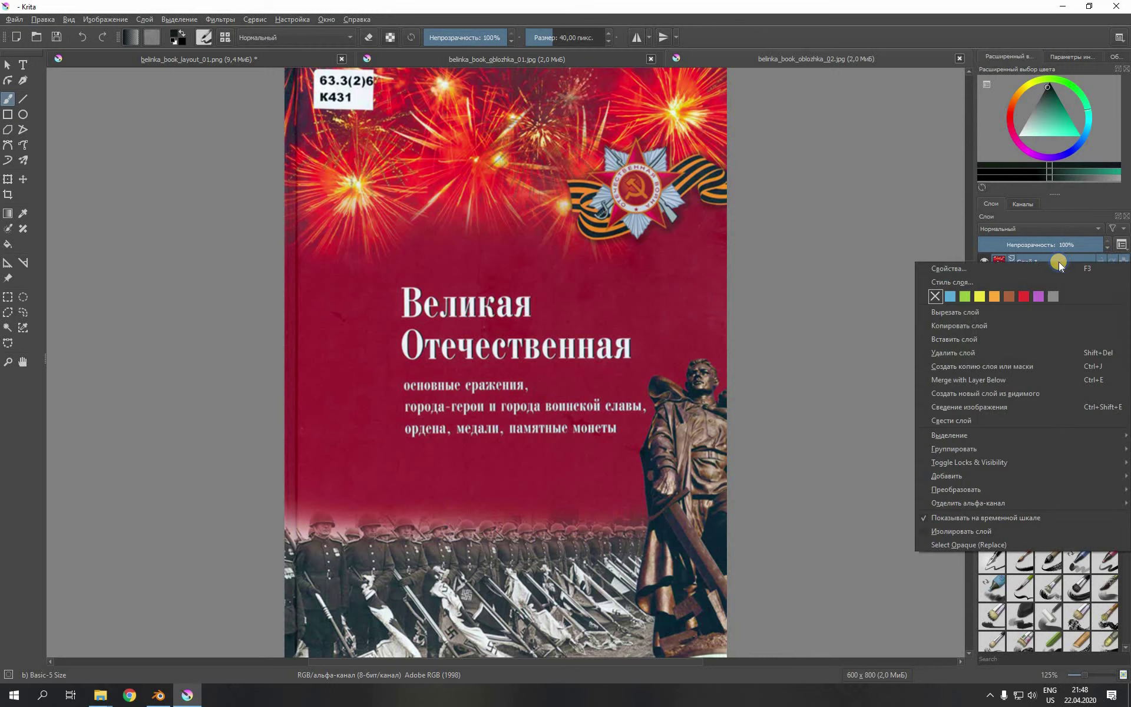
click(990, 326)
click(130, 64)
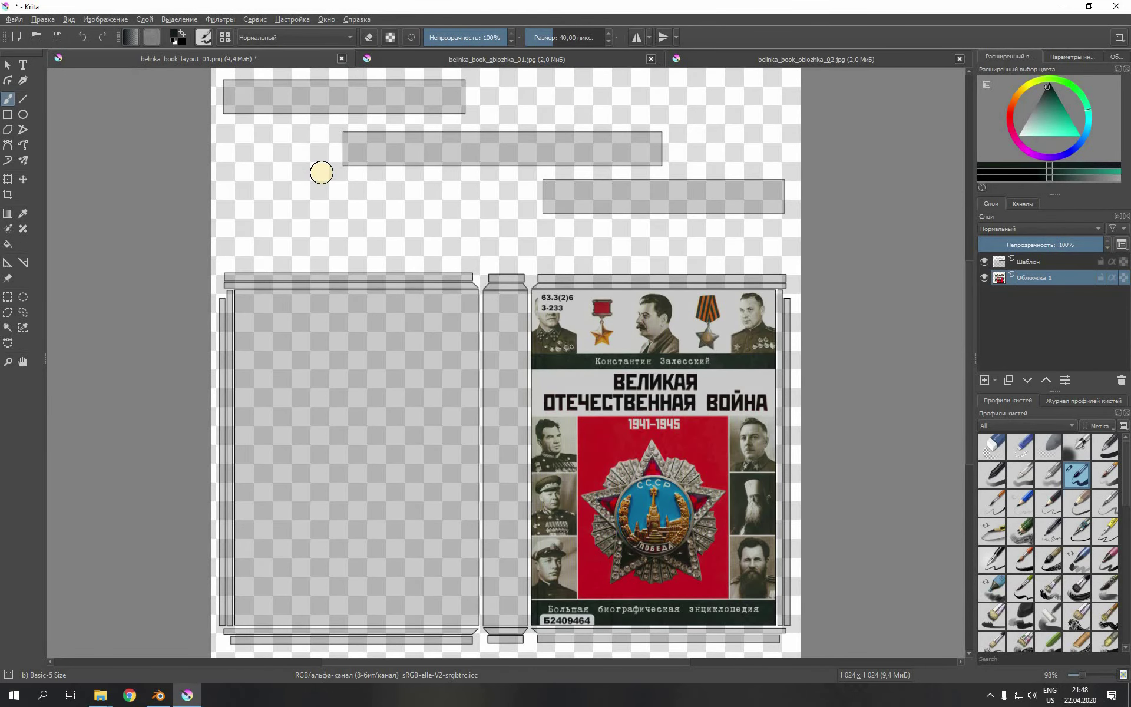
right_click(1056, 276)
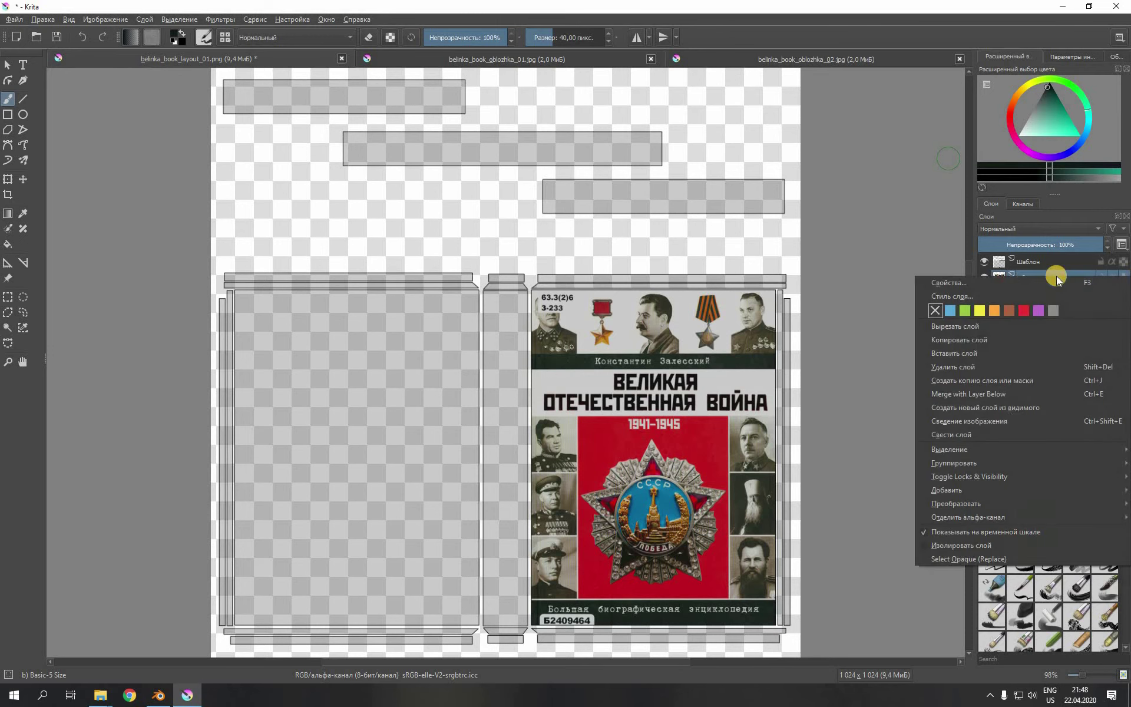
click(974, 353)
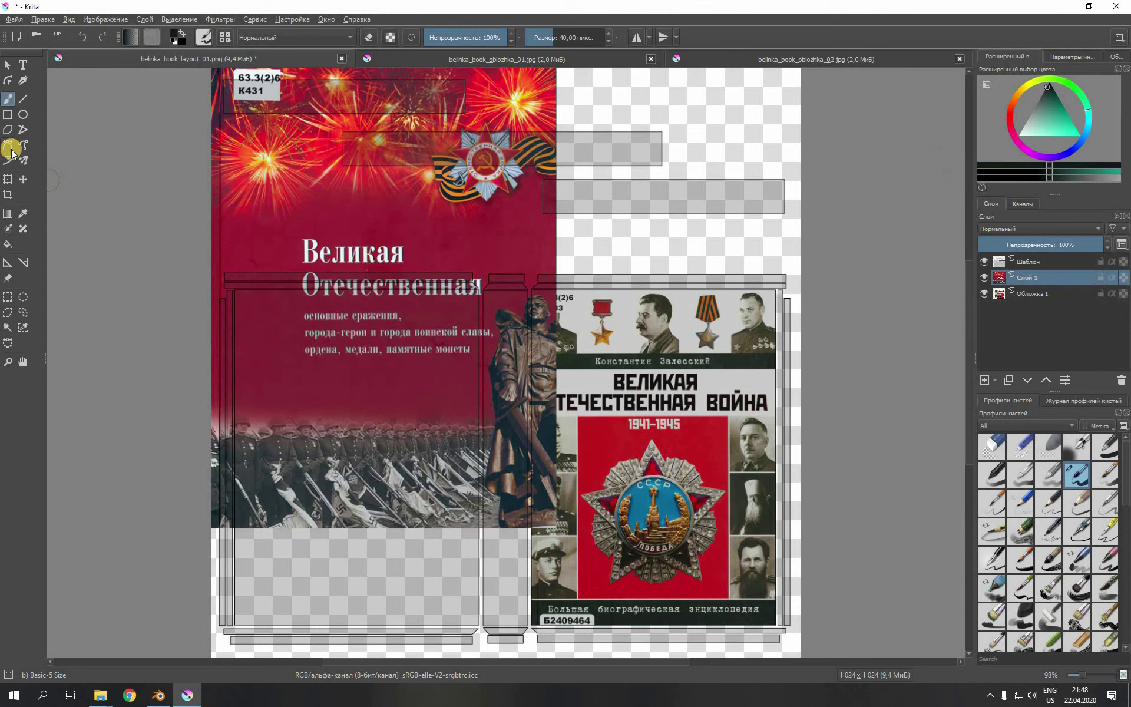
Step: Transform the pasted red cover image by moving, scaling down and slightly stretching it to fill the left cover panel of the UV layout
click(9, 181)
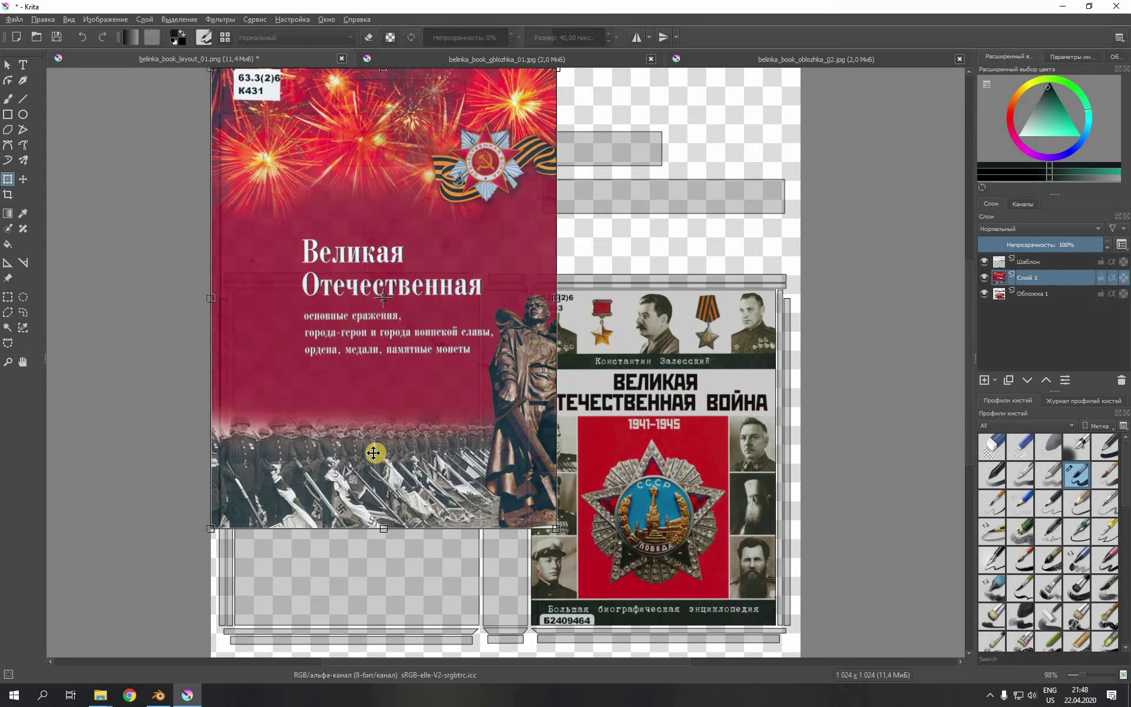
drag(280, 463, 300, 561)
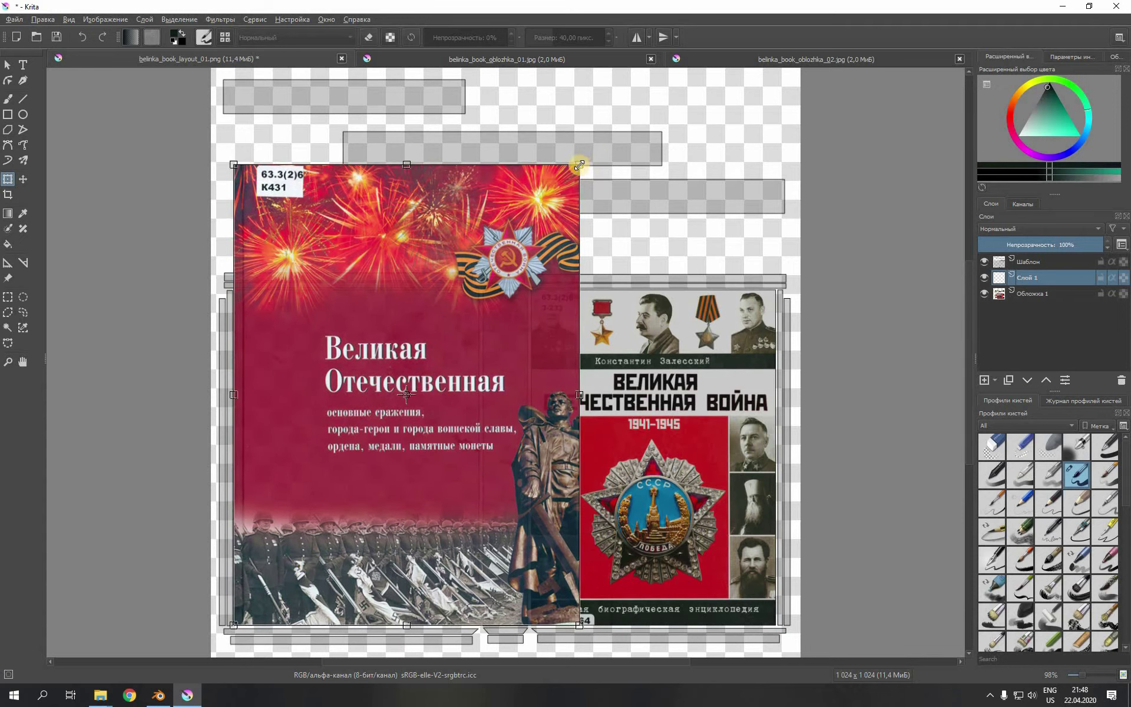
drag(580, 165, 497, 311)
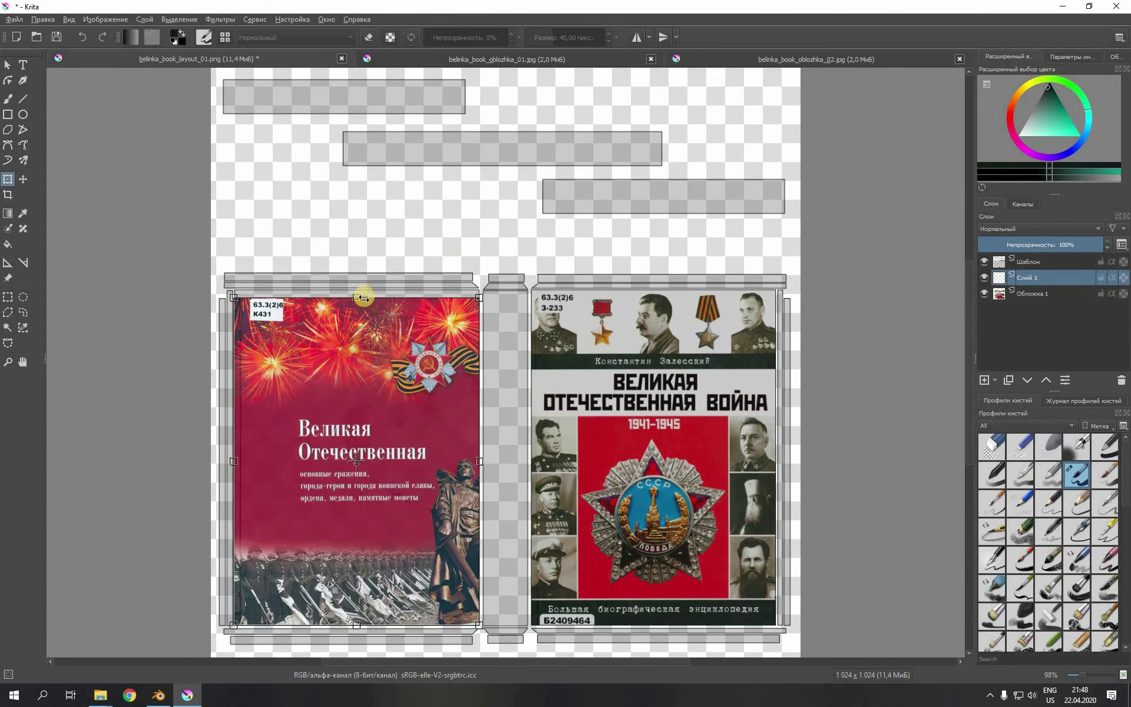
drag(357, 297, 357, 289)
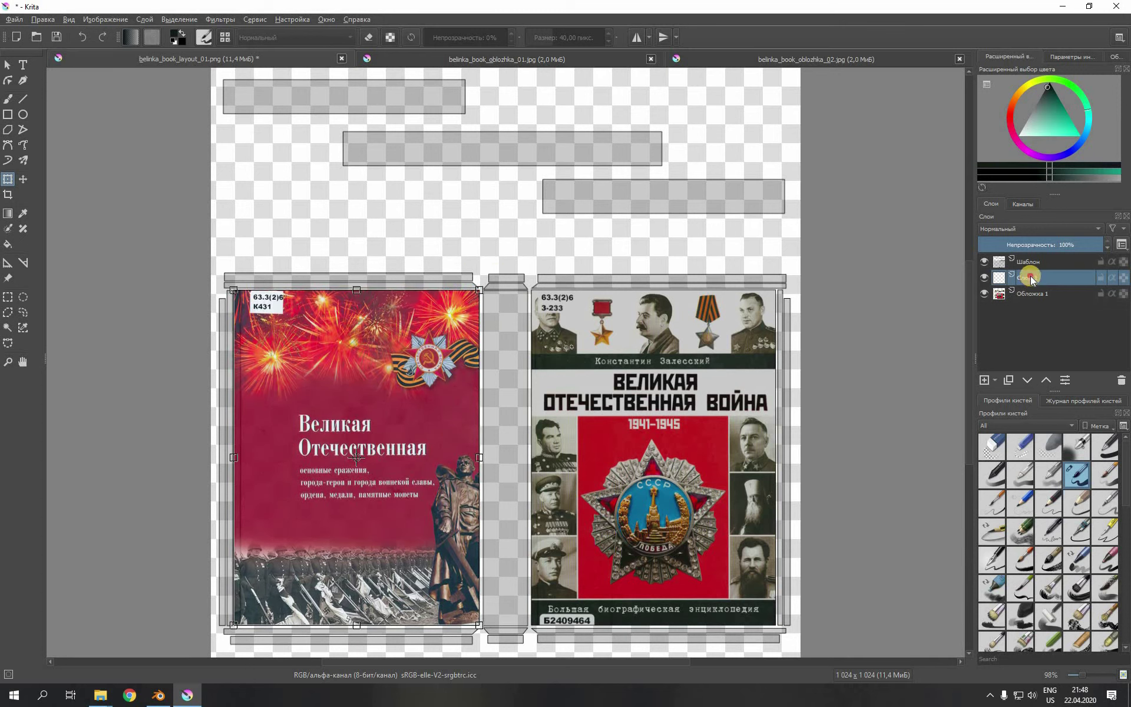
Step: Rename the pasted red cover layer to Обложка 2
double_click(1054, 284)
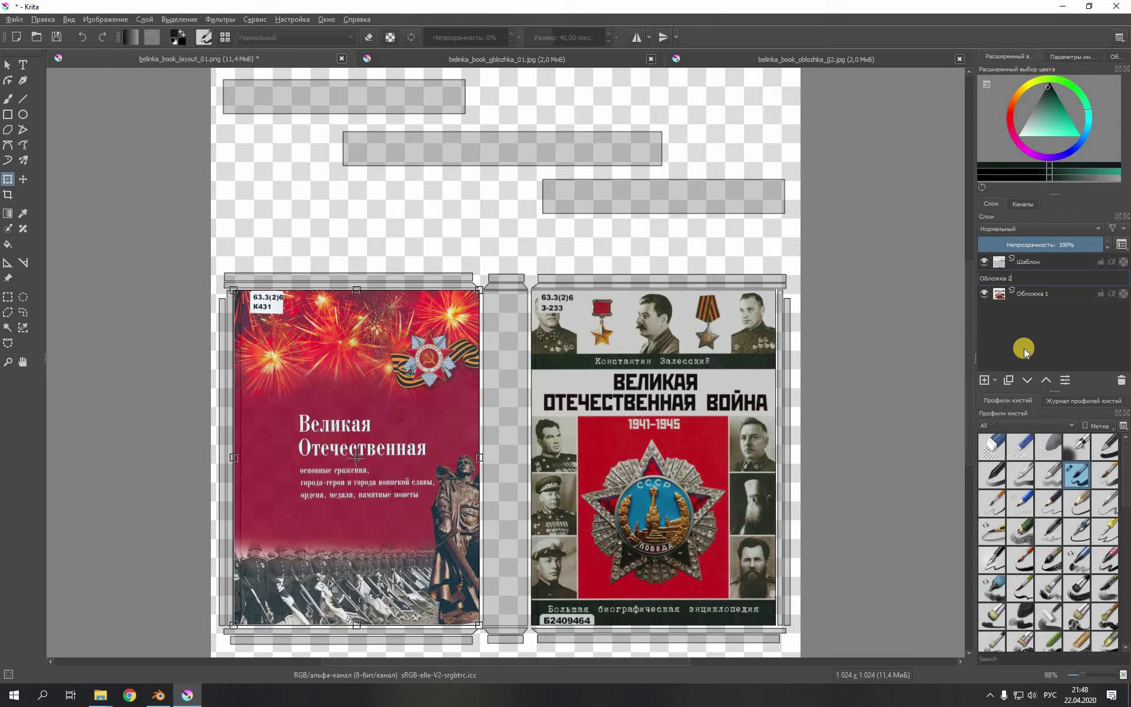
key(Return)
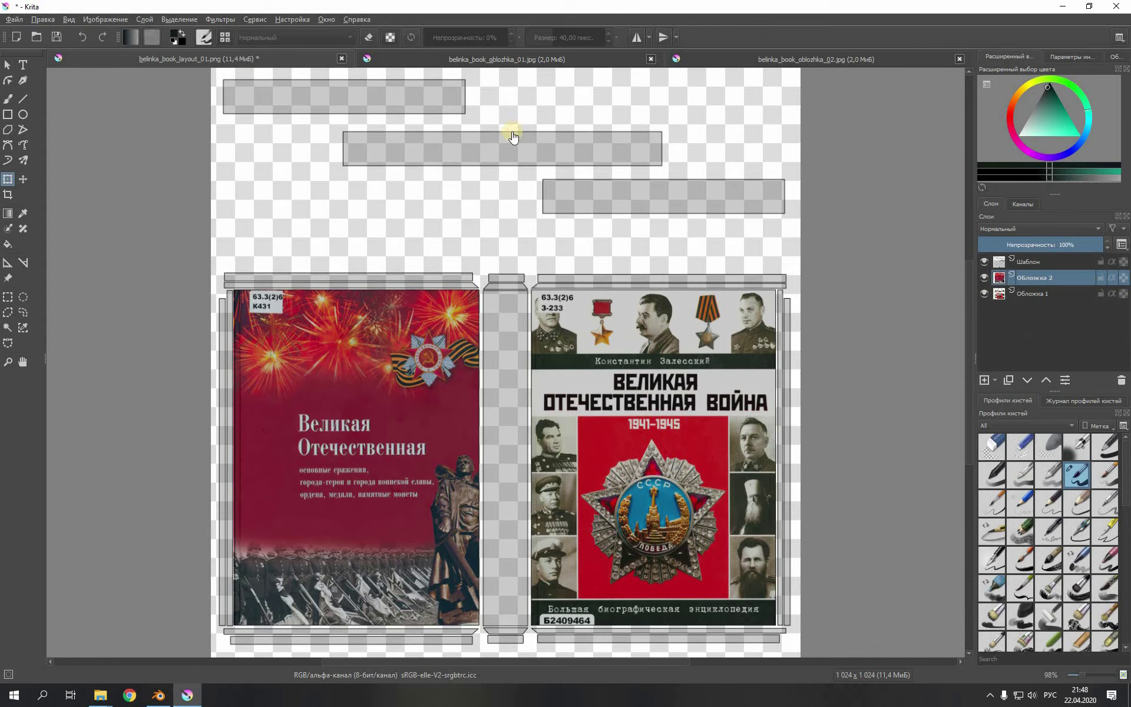
Step: Save the layout document as a new PNG image named belinka_book__texture_01.png in the Belinka_Book_Layout folder, keeping the default export options
click(18, 21)
click(54, 79)
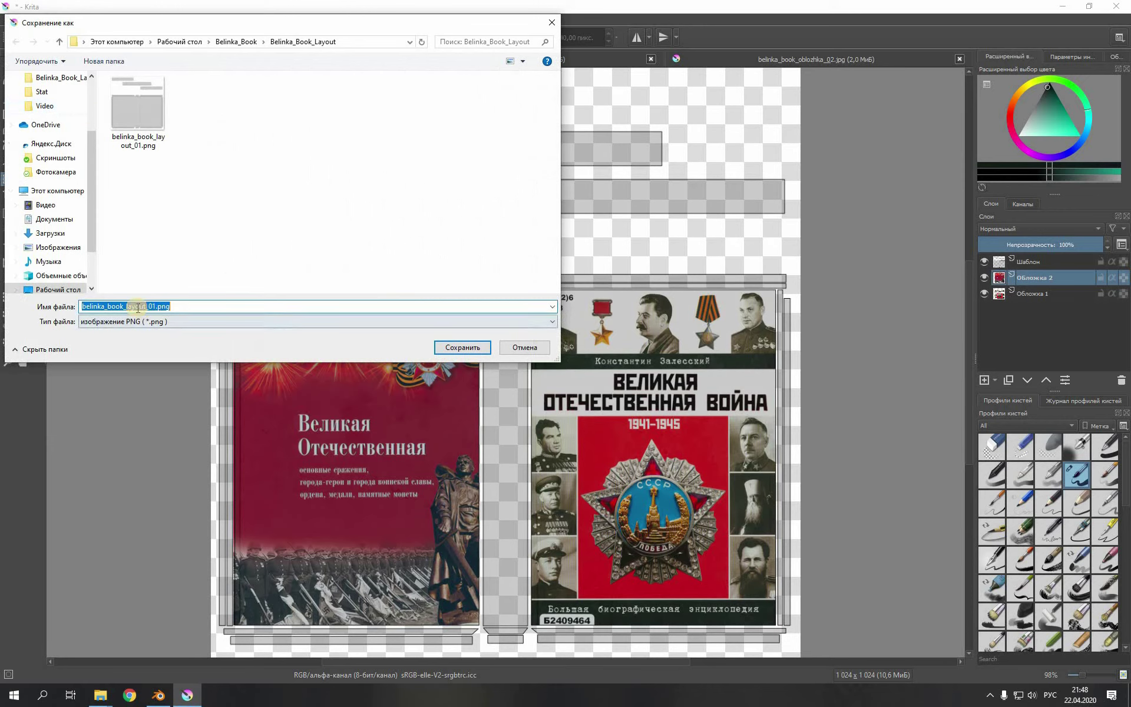
click(136, 307)
click(147, 307)
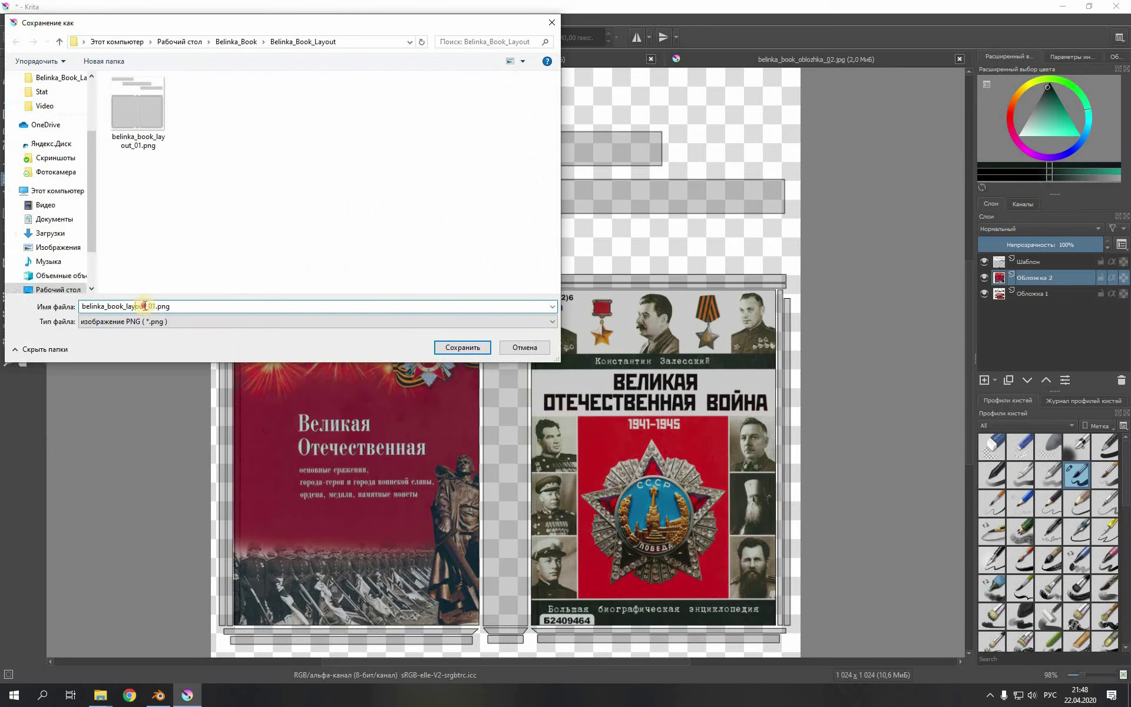
drag(144, 306, 117, 306)
key(BackSpace)
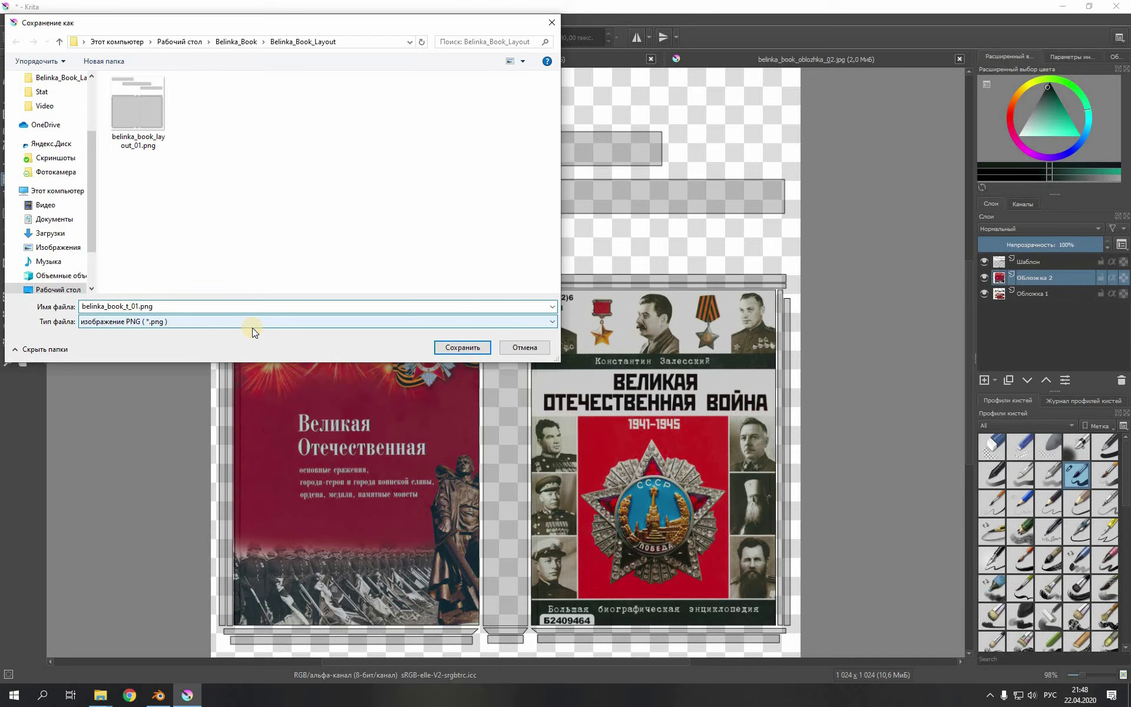
key(Delete)
key(Delete)
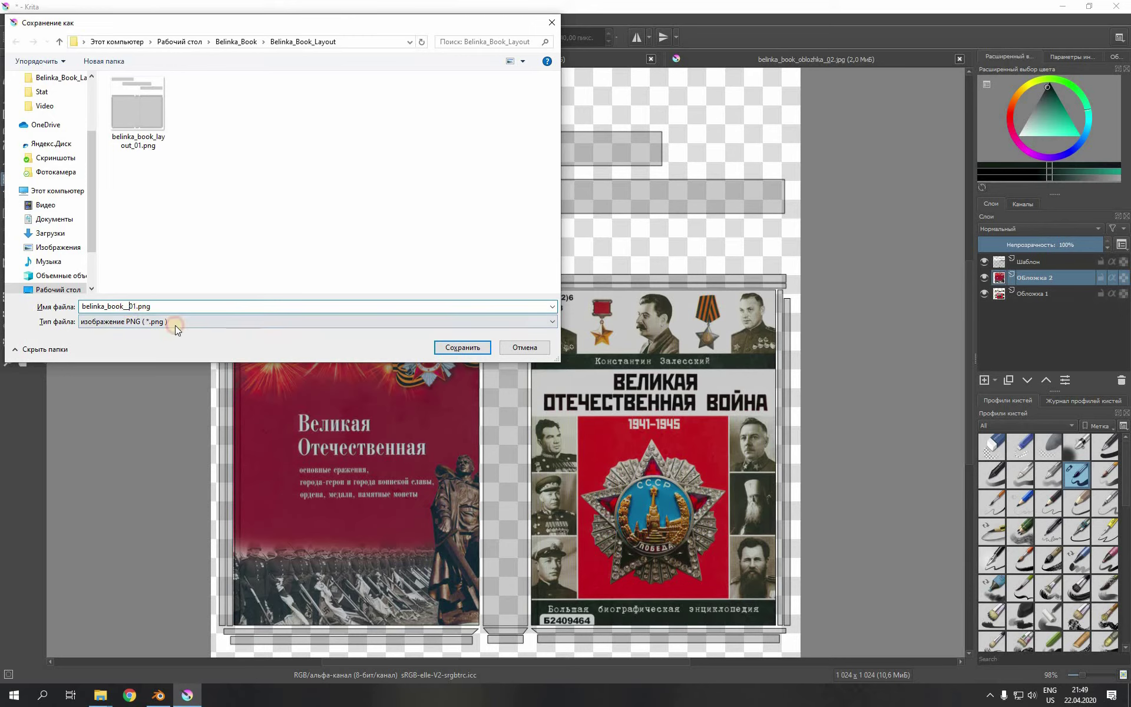
text(texture_)
click(462, 348)
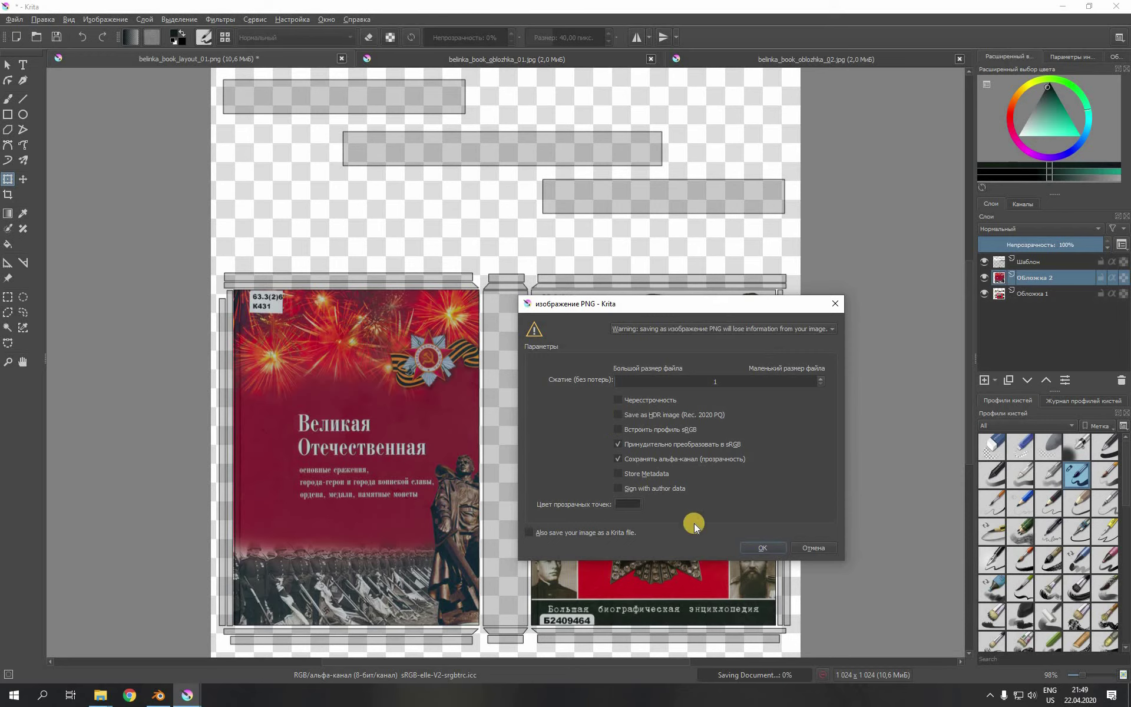
click(752, 548)
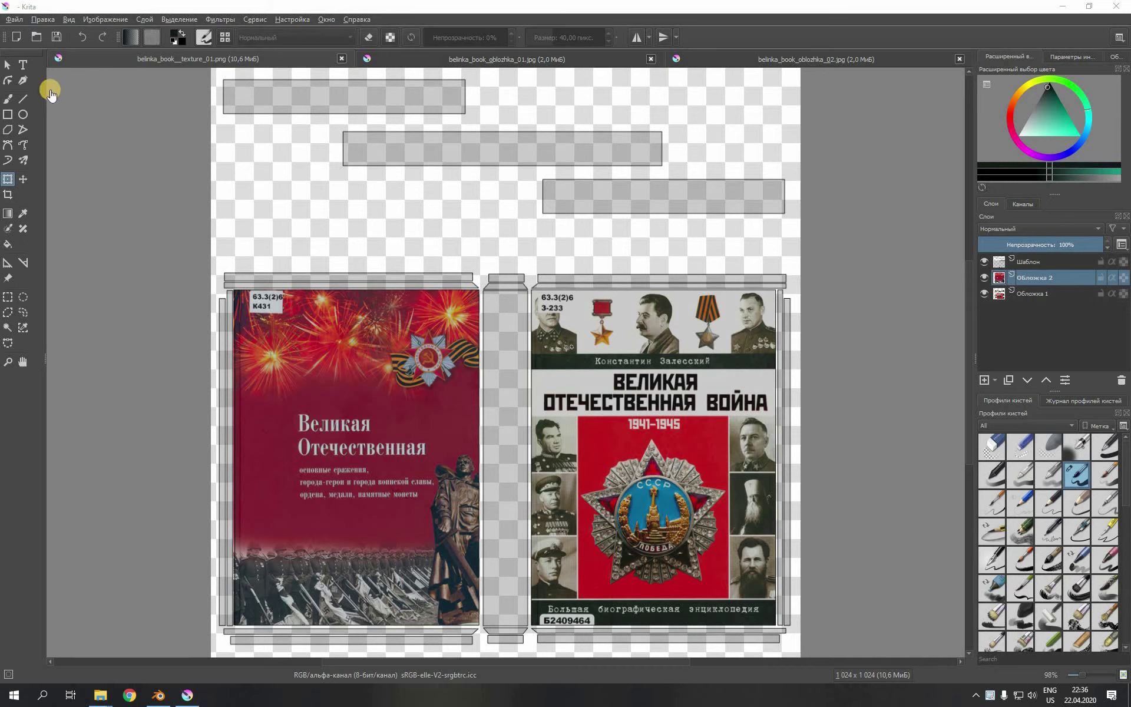
Step: Open belinka_book_element_01.jpg from the Belinka_Book_Elements folder
click(12, 20)
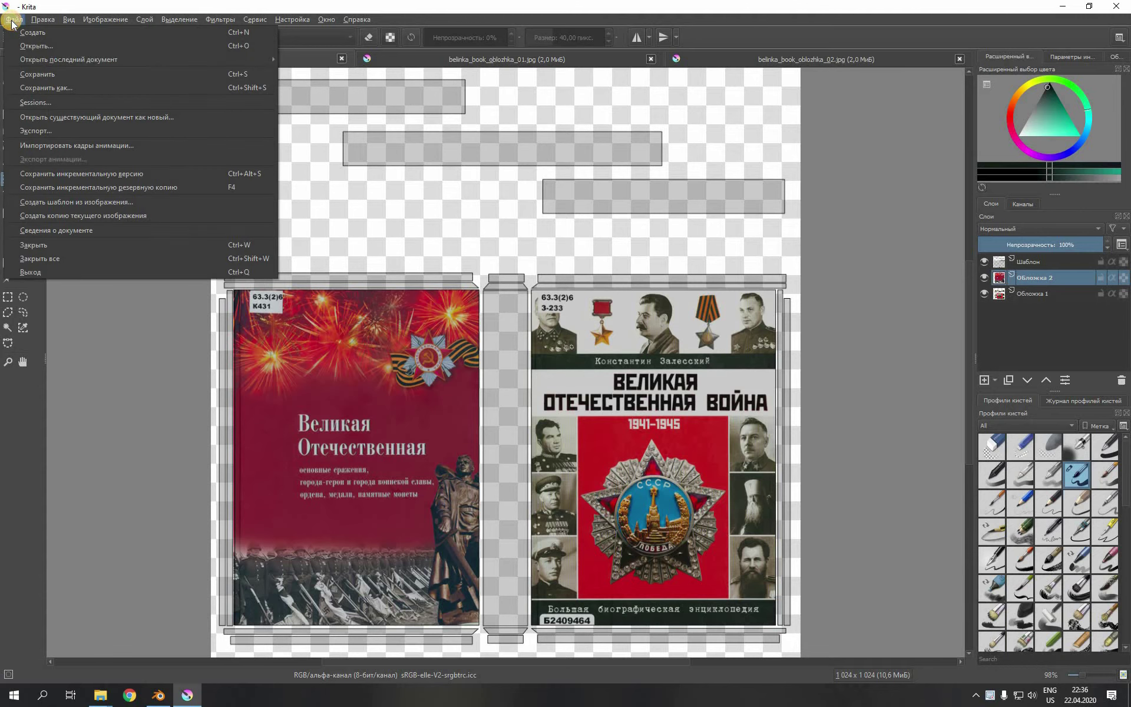
click(49, 62)
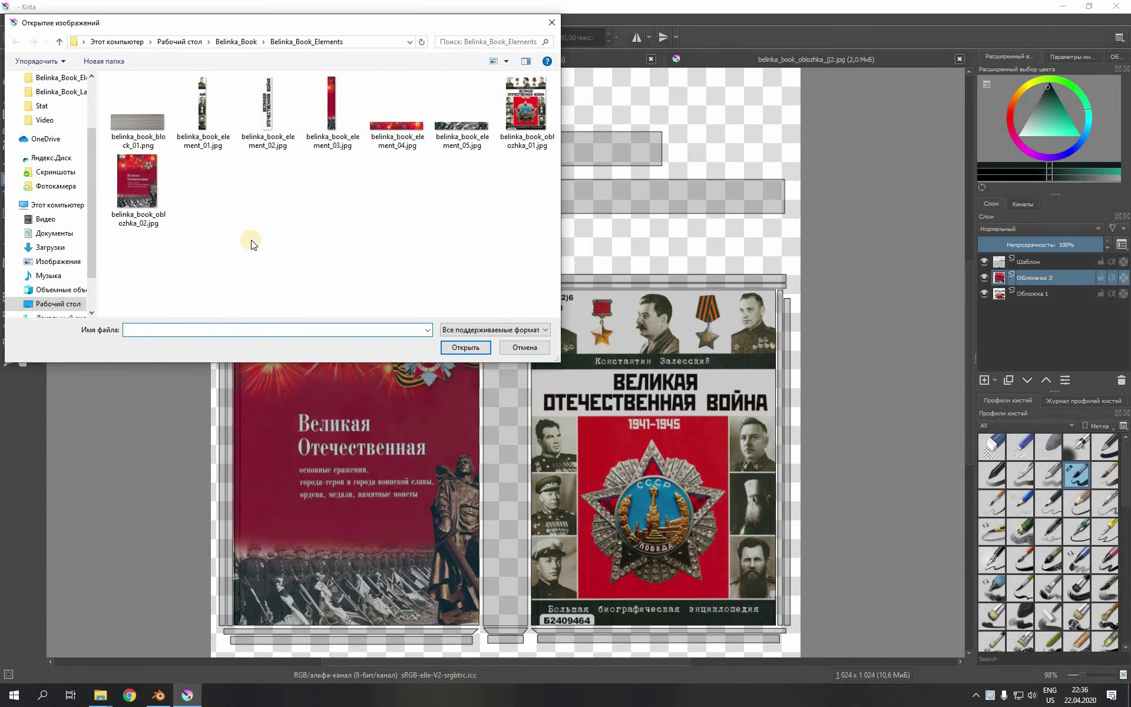
click(199, 106)
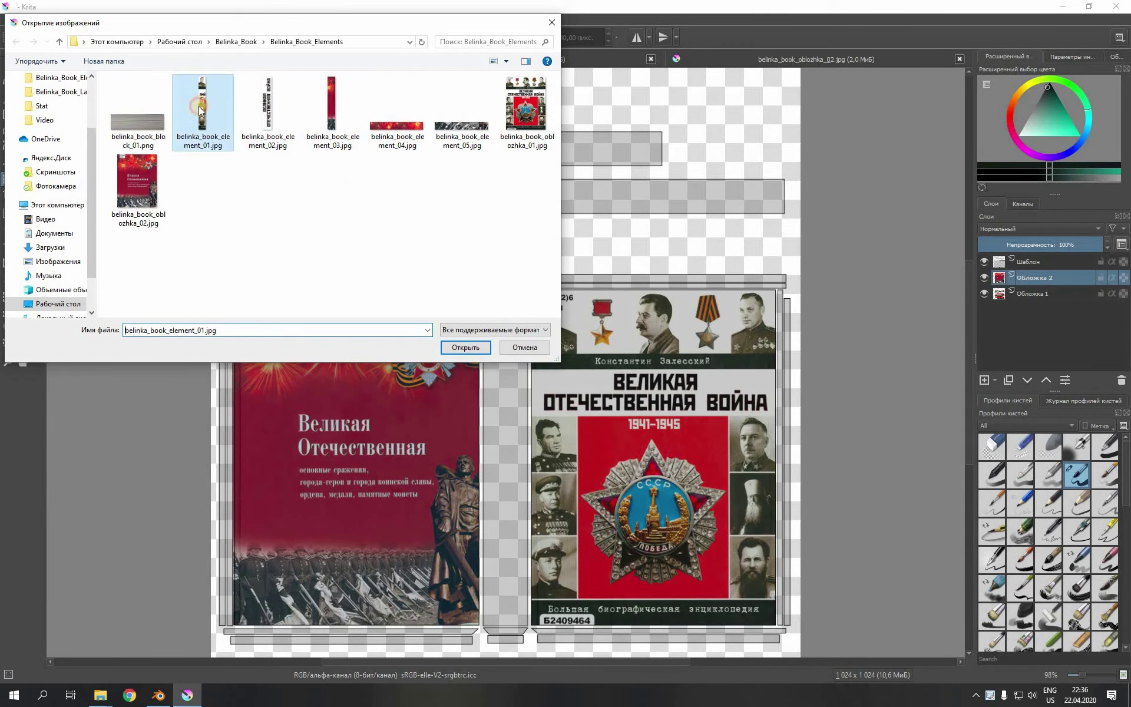
click(459, 348)
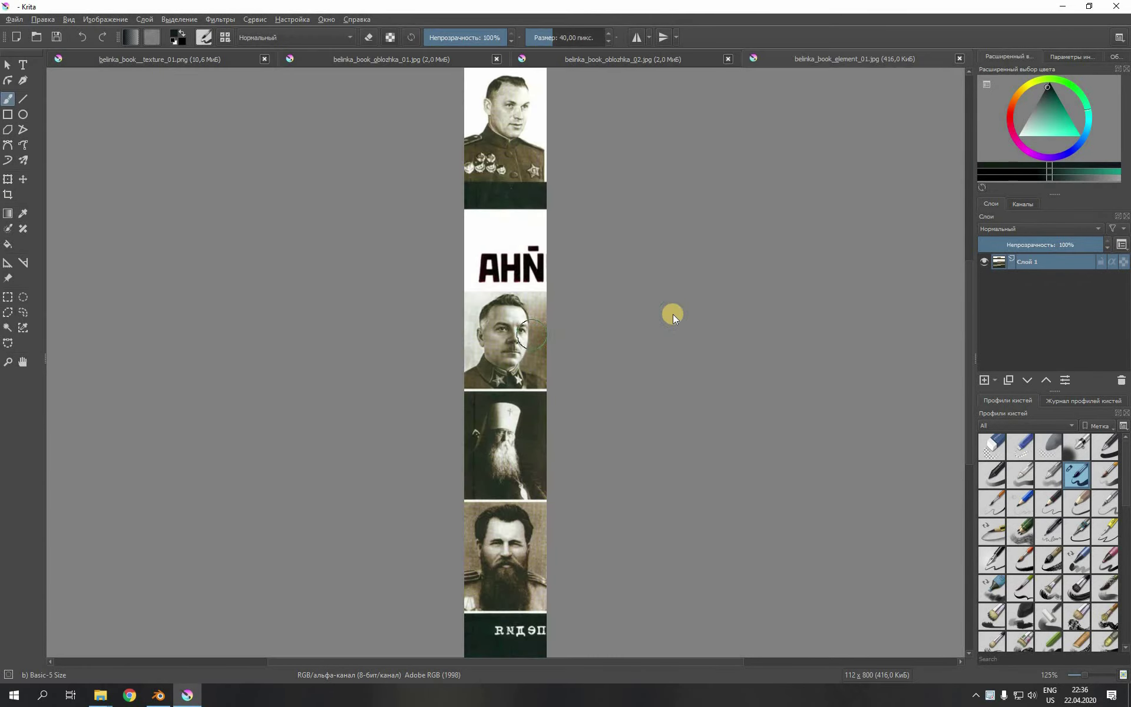
Step: Copy the layer of belinka_book_element_01.jpg and paste it above Обложка 2 in the belinka_book__texture_01.png document
right_click(1041, 259)
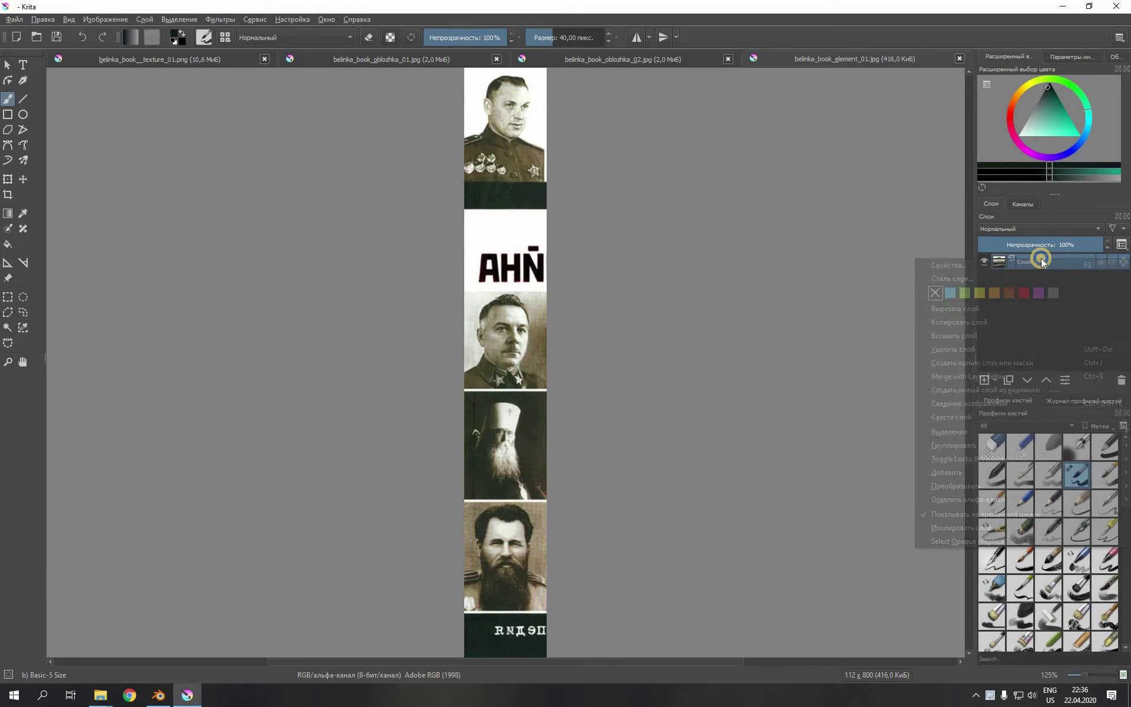
click(981, 322)
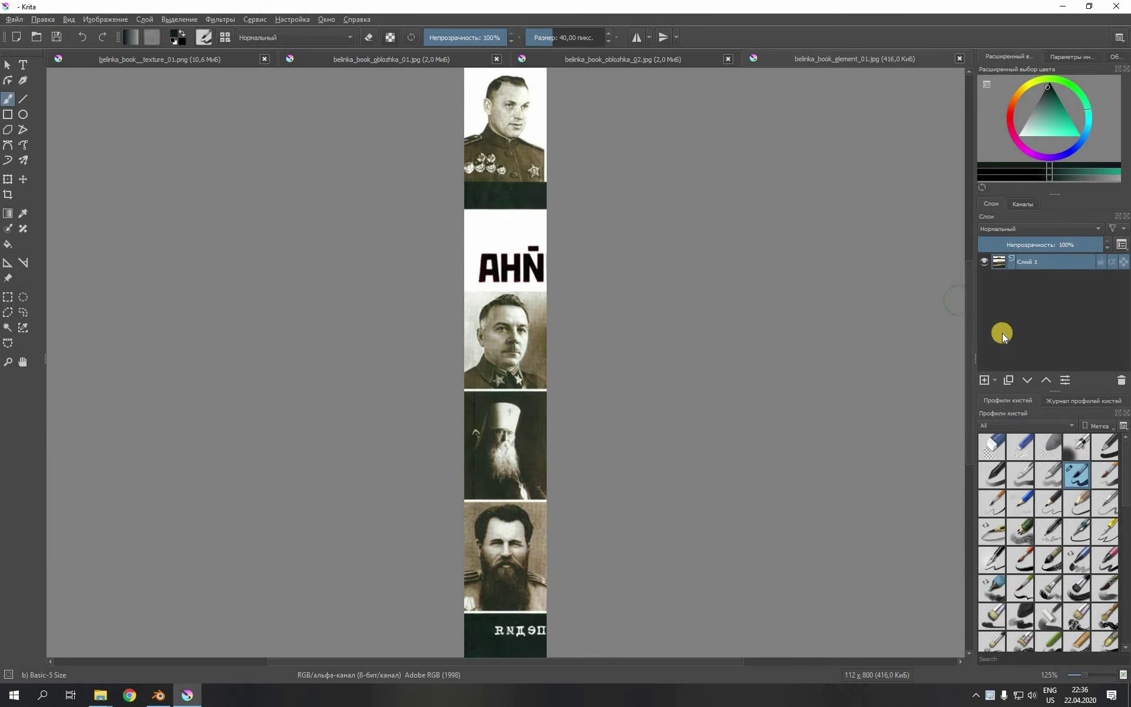
click(189, 58)
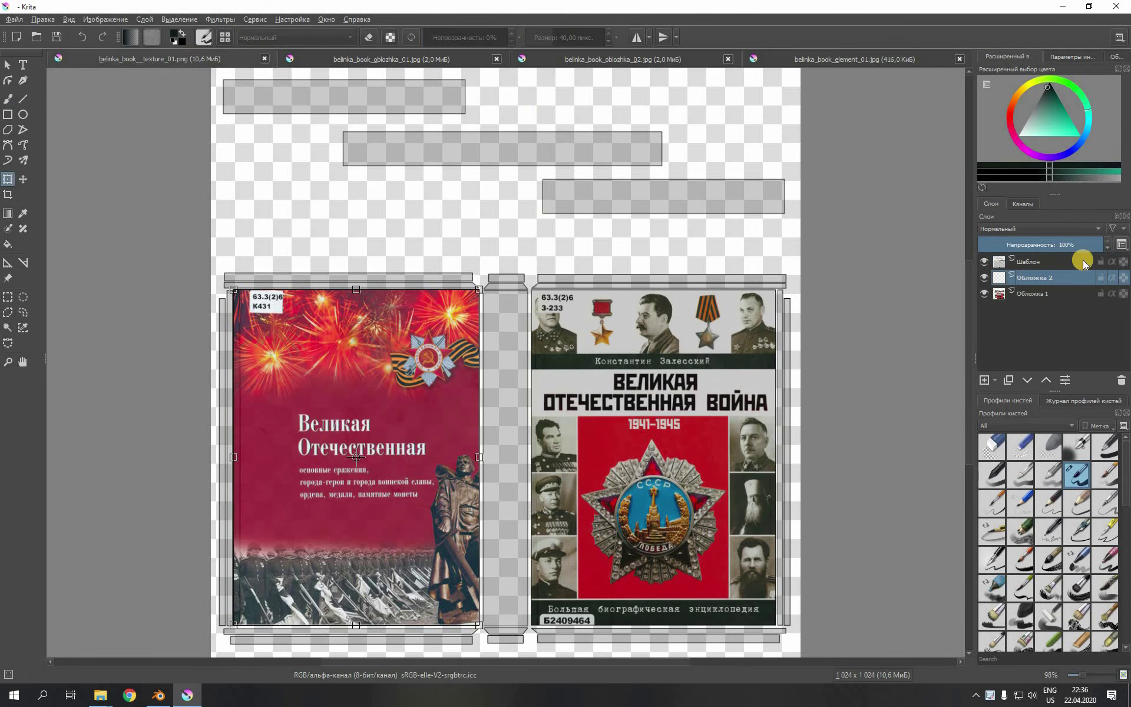
right_click(1051, 279)
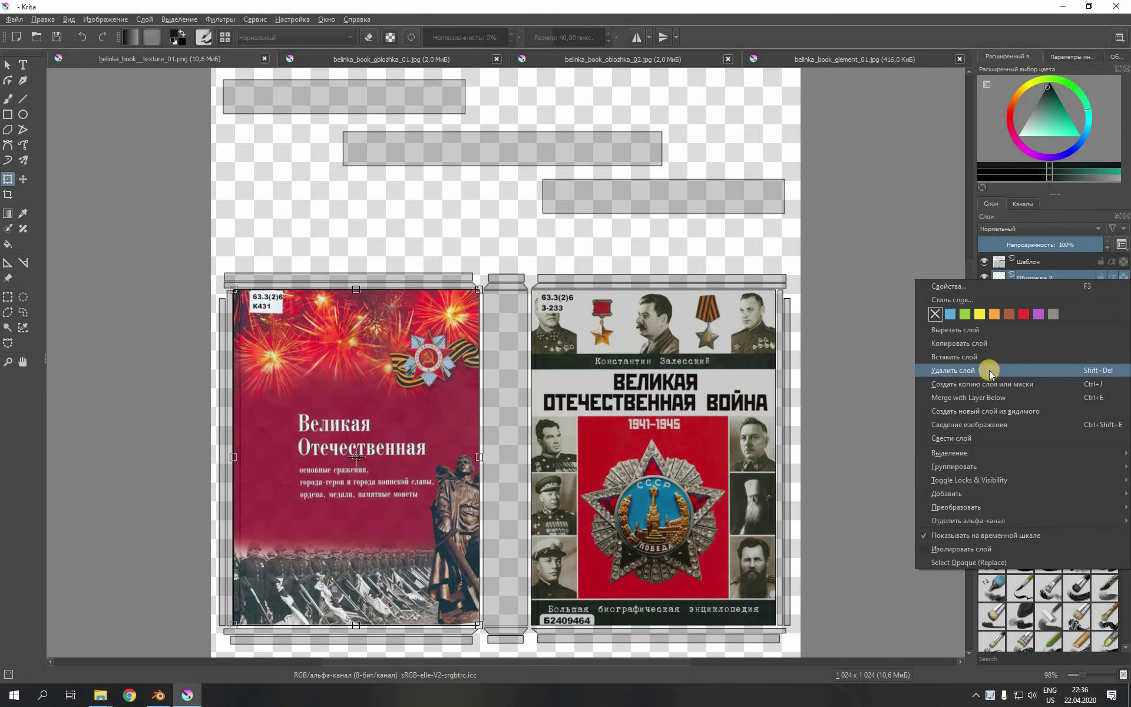
click(974, 356)
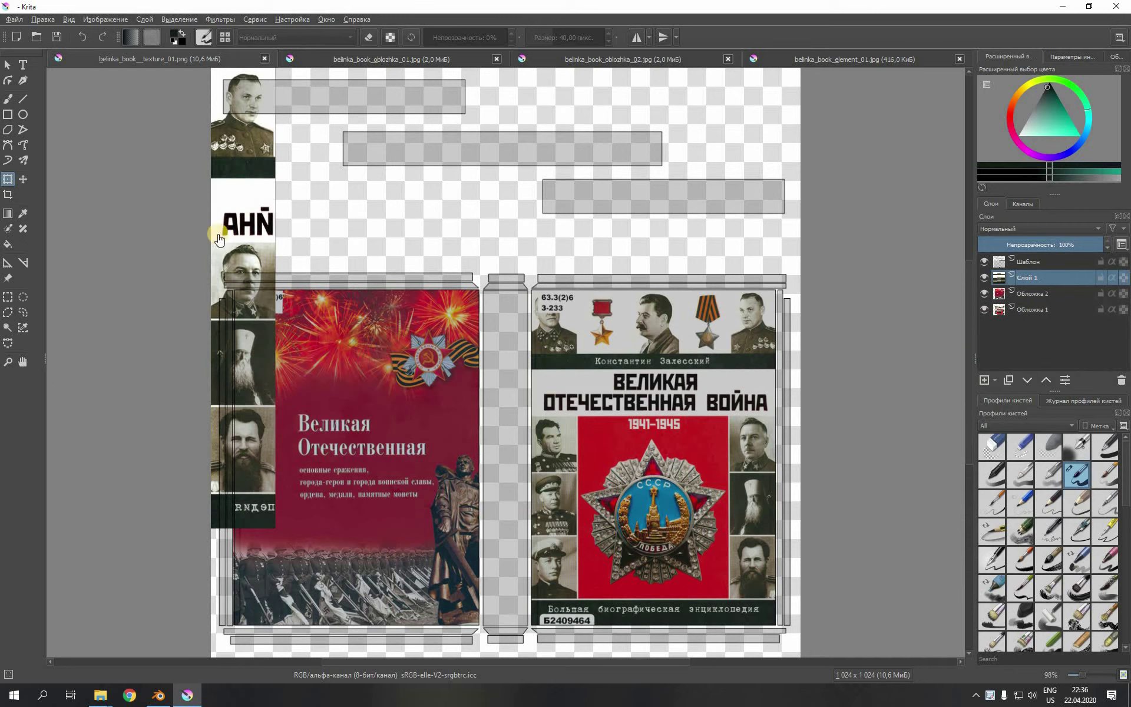
Step: Rename the pasted portrait strip layer to Обложка 3
double_click(1031, 280)
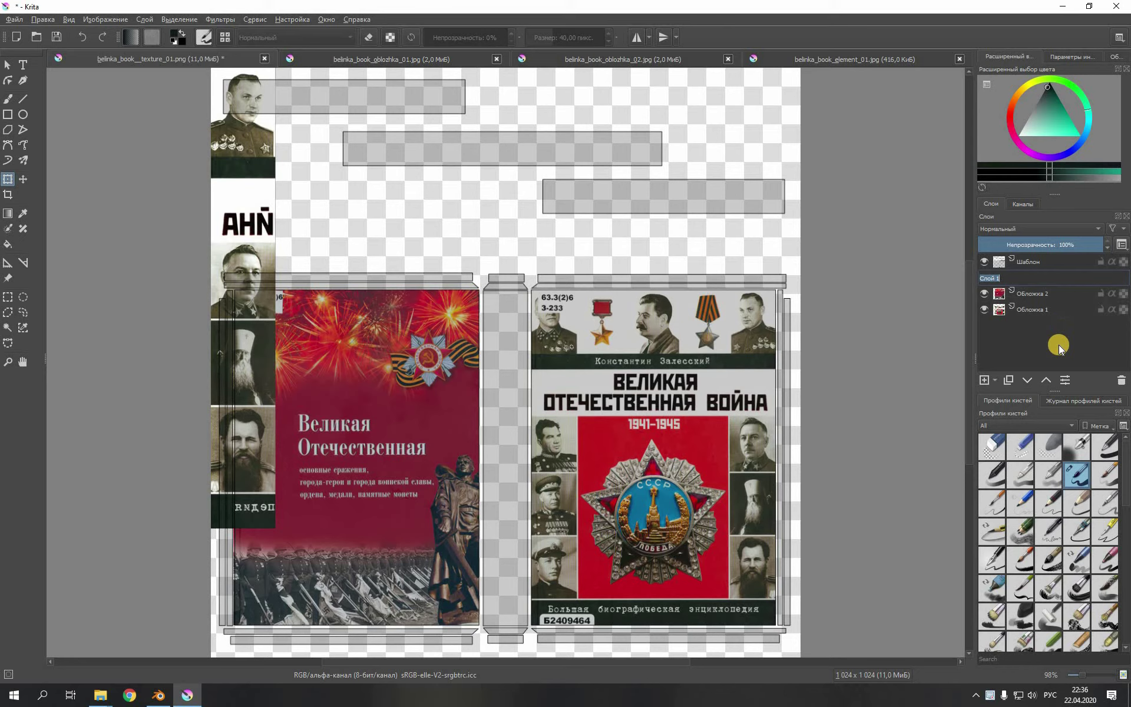
text(Обложка)
key(Return)
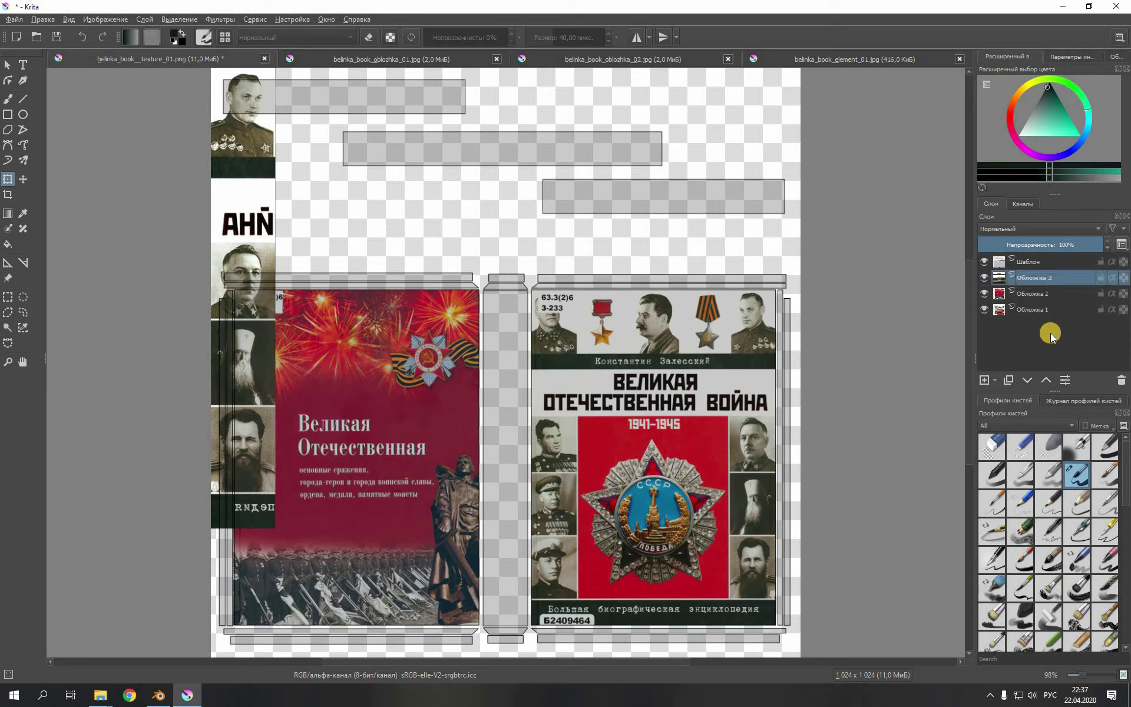
Step: Transform the Обложка 3 portrait strip by moving it to the outer edge of the right cover panel and scaling it down to the cover's height
click(7, 179)
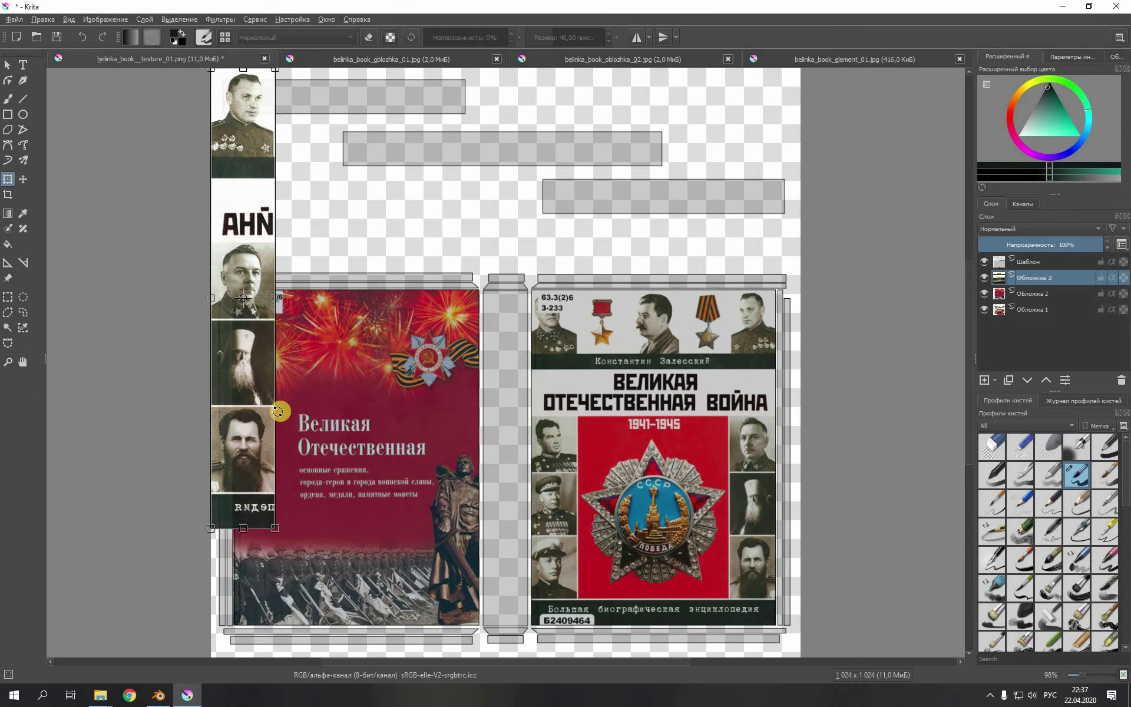
drag(238, 418, 805, 521)
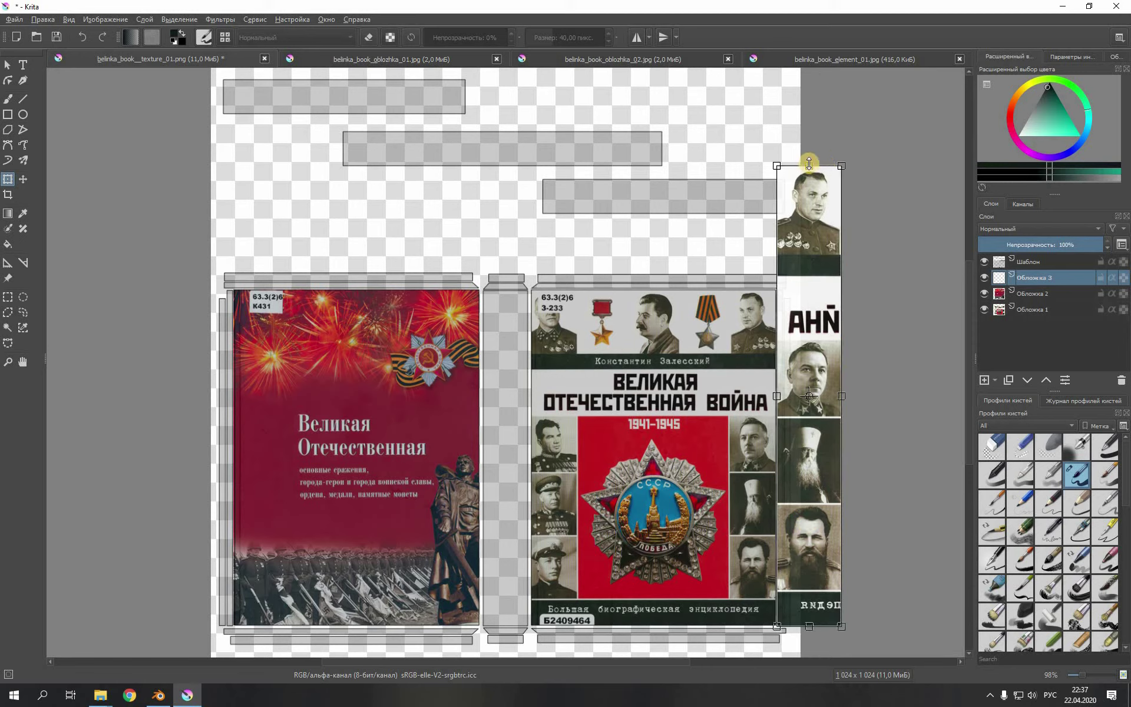
drag(809, 164, 805, 289)
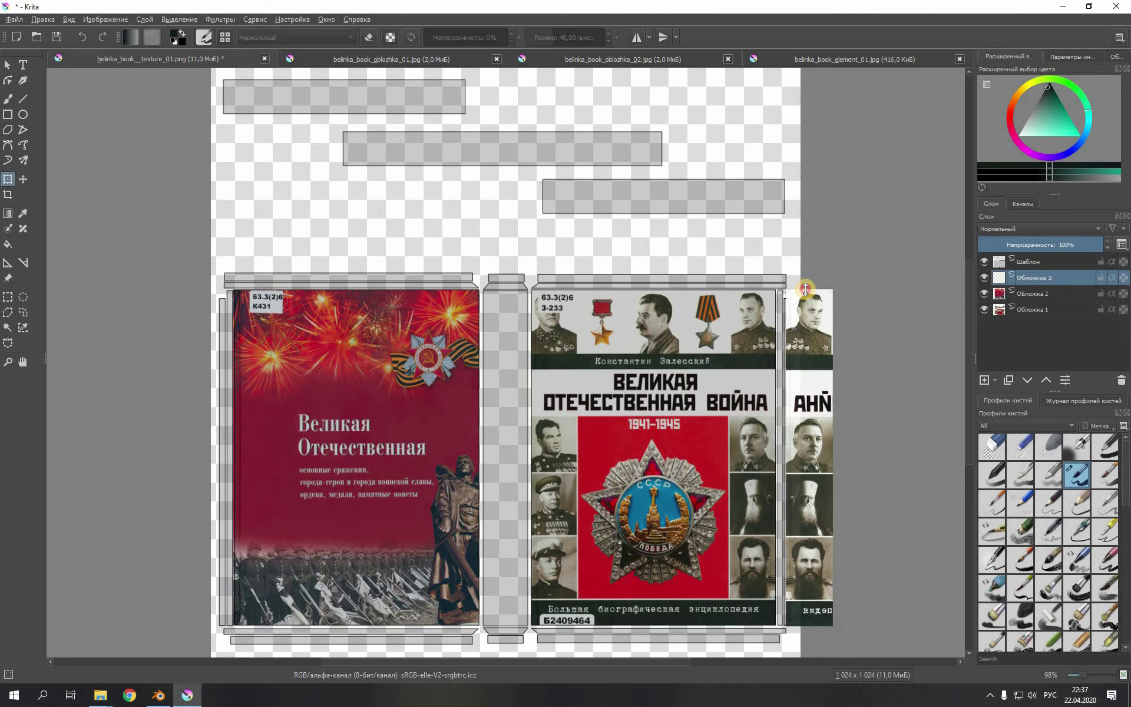
click(806, 289)
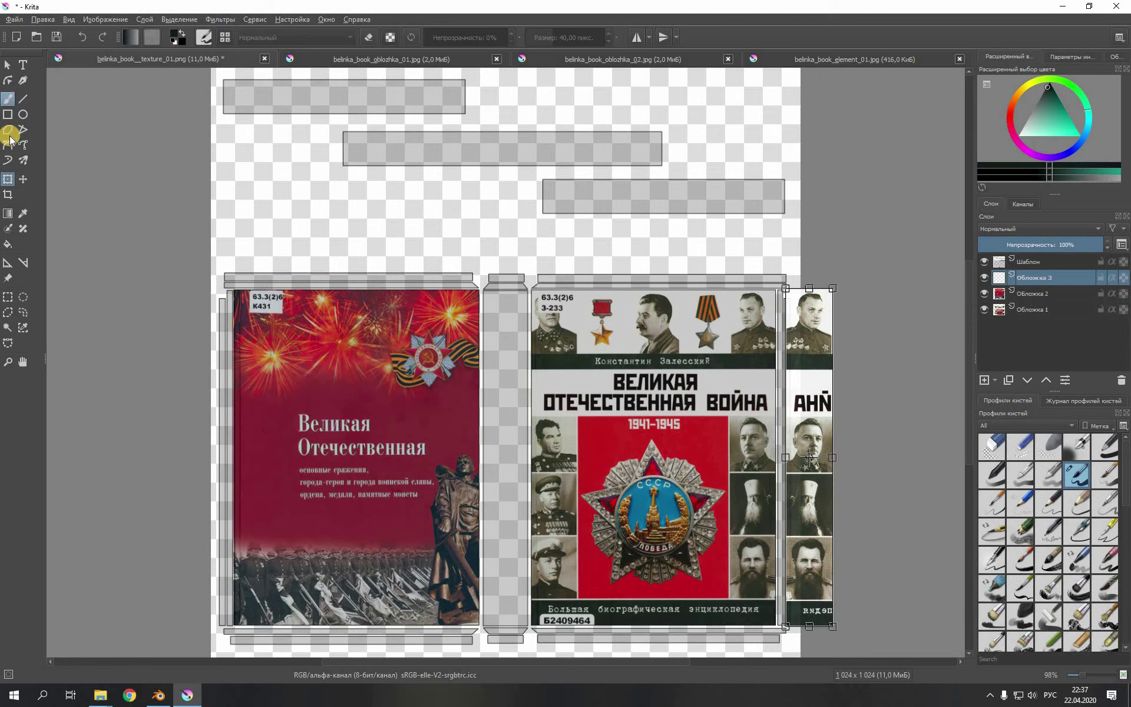
click(6, 65)
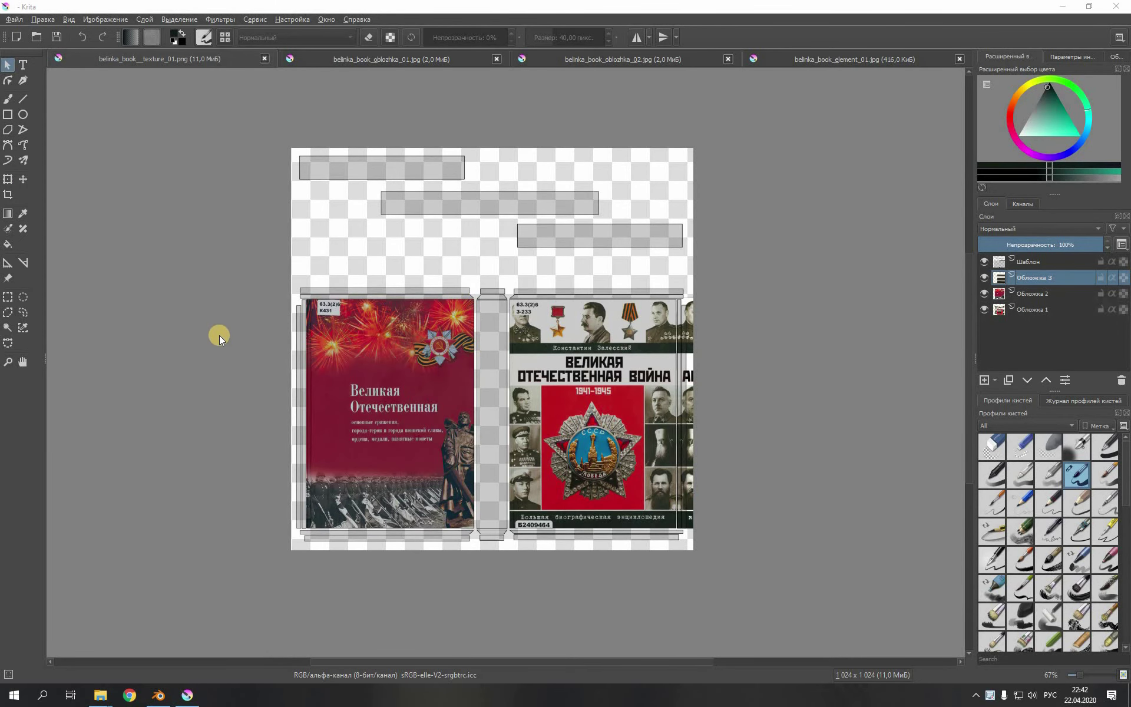
Step: Open belinka_book_element_02.jpg from the Belinka_Book_Elements folder
click(14, 18)
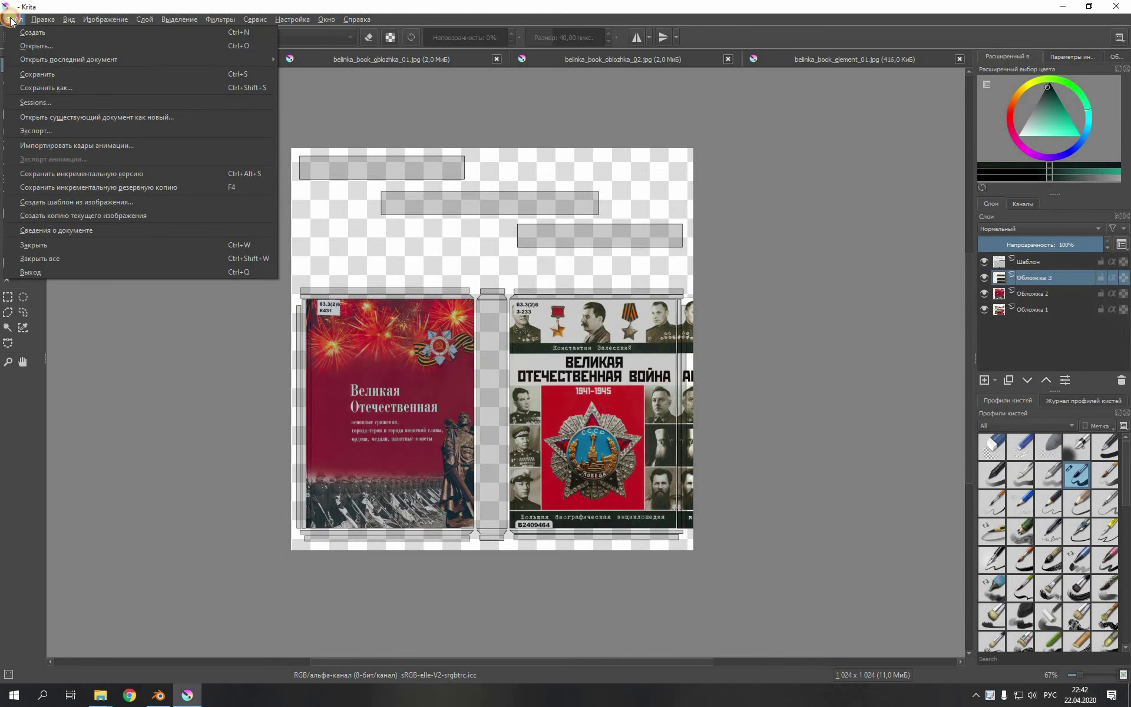
click(39, 60)
click(36, 46)
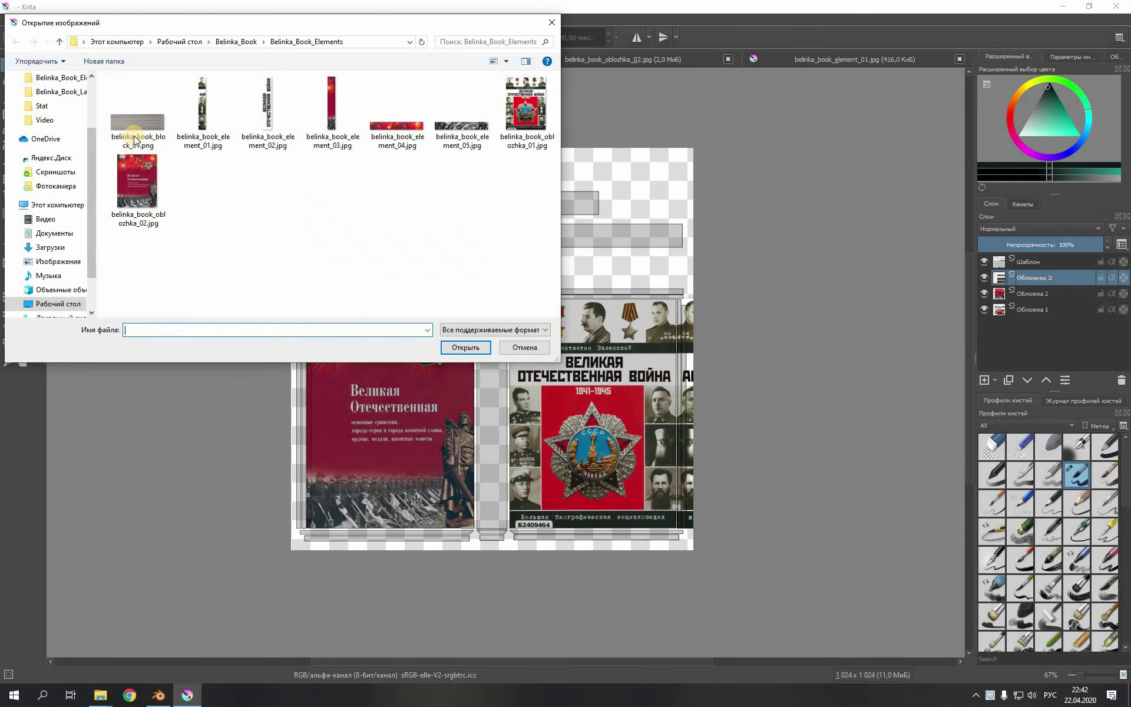
click(269, 108)
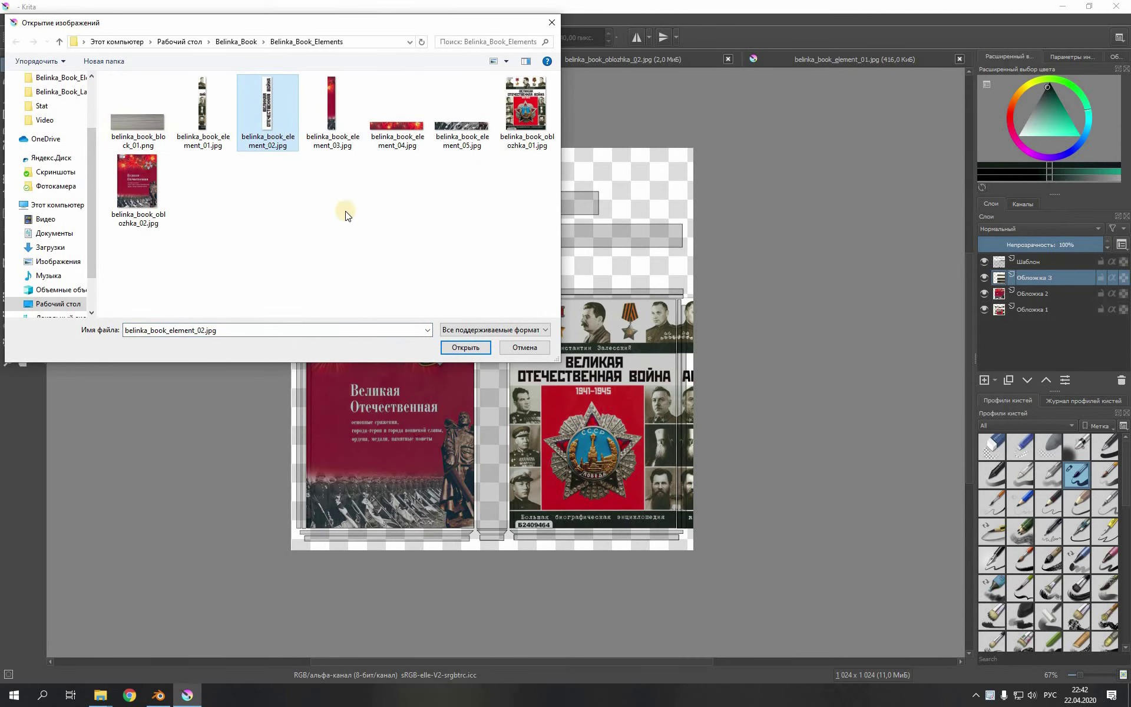
click(456, 347)
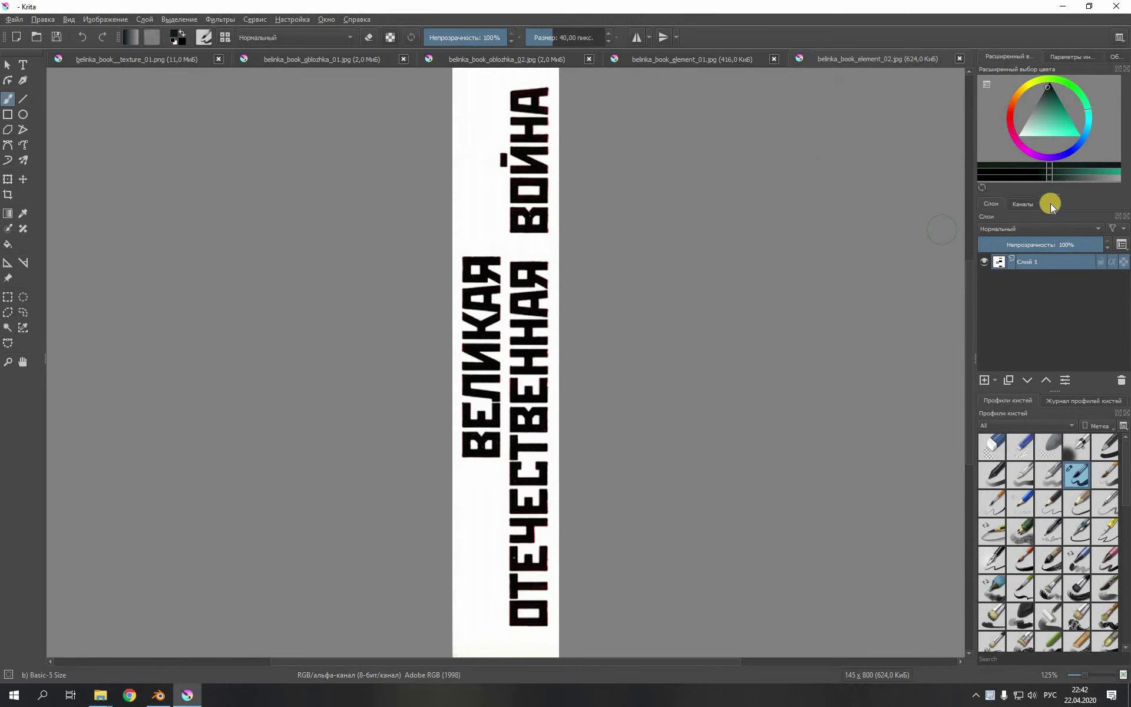
Step: Copy the layer of belinka_book_element_02.jpg, paste it above Обложка 3 in the belinka_book__texture_01.png document and rename it Обложка 4
right_click(1042, 261)
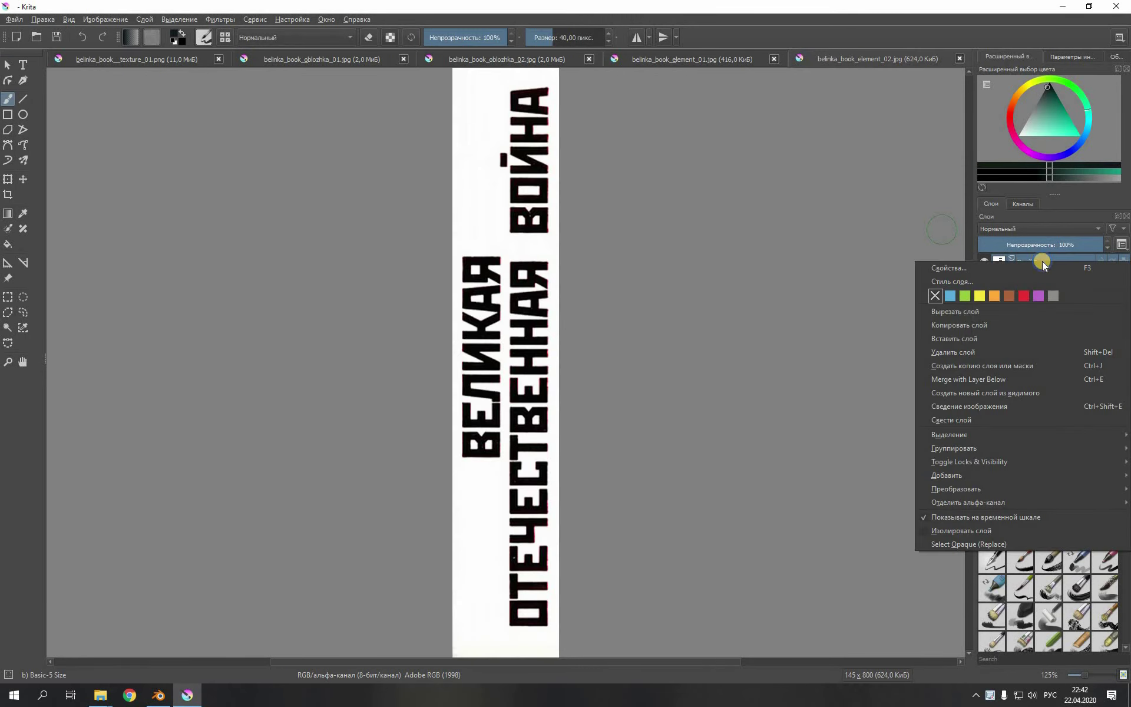
click(985, 326)
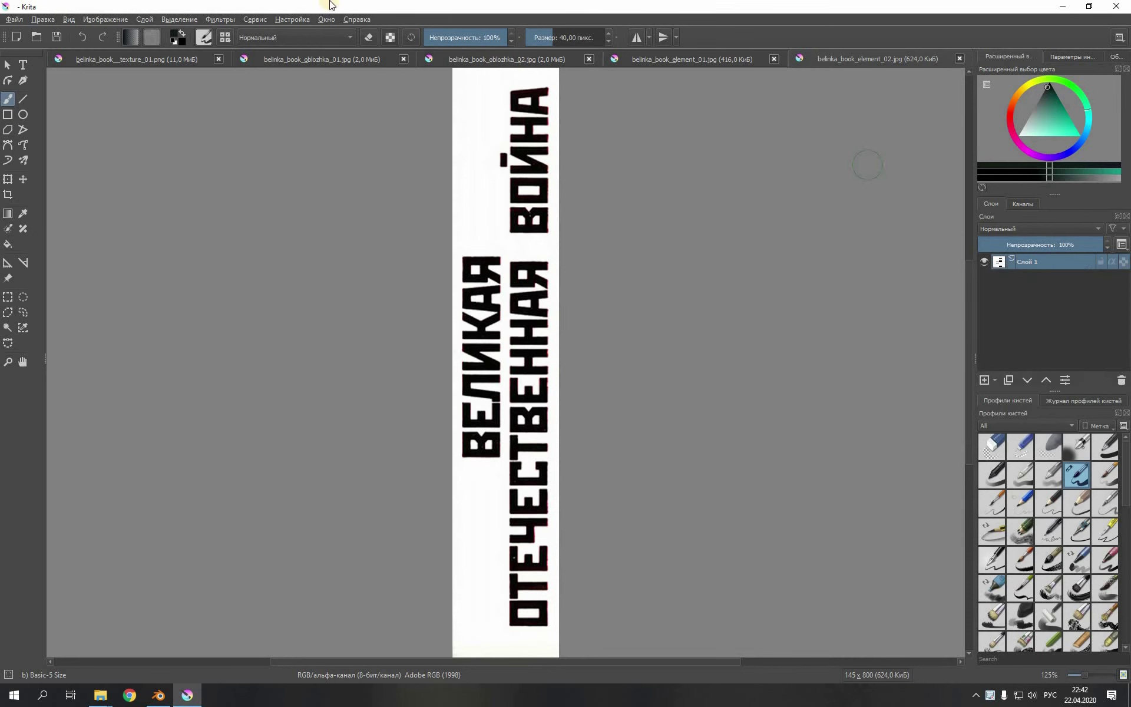
click(113, 61)
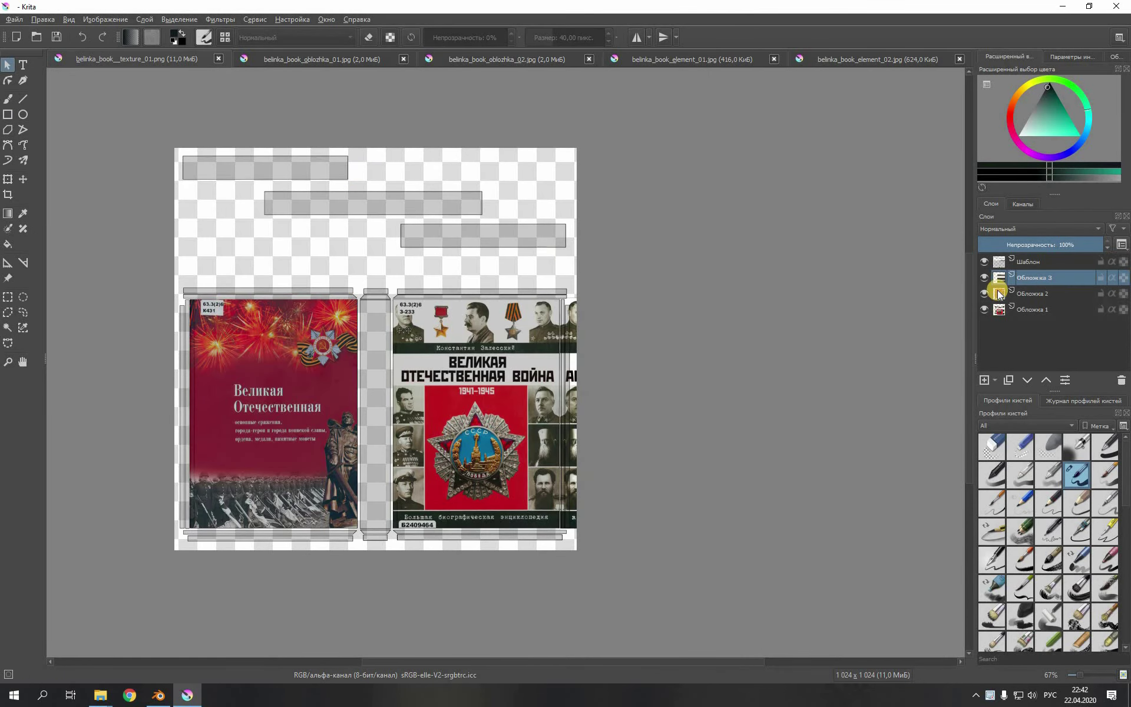
right_click(1036, 281)
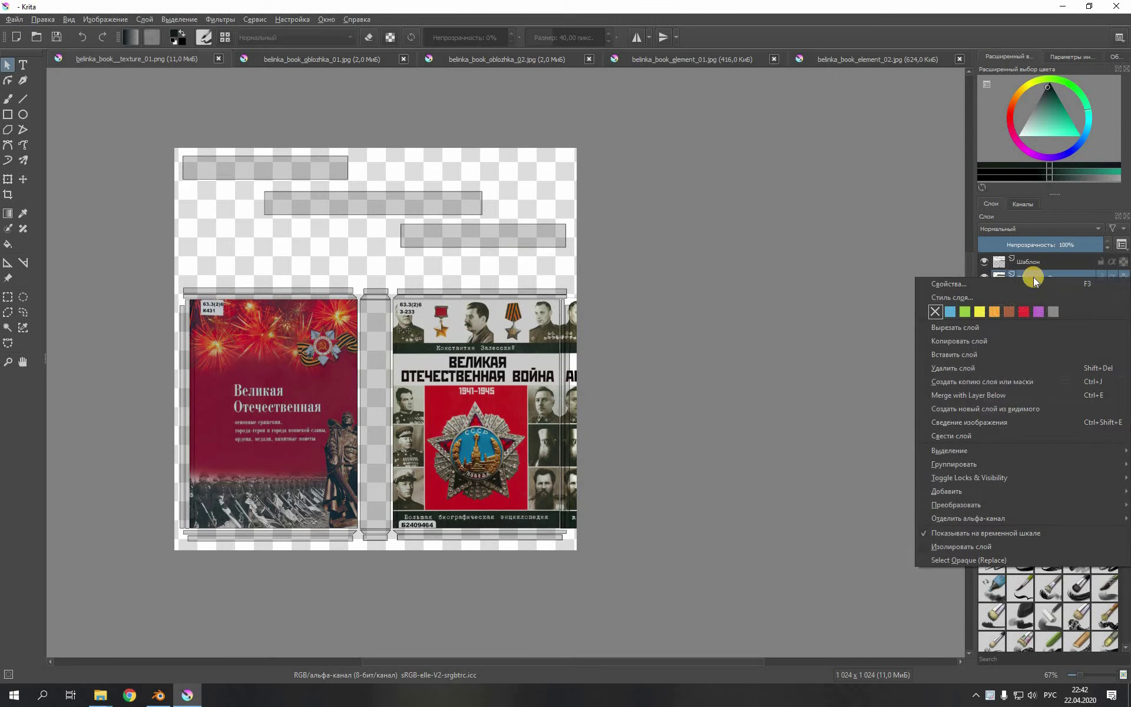
click(976, 353)
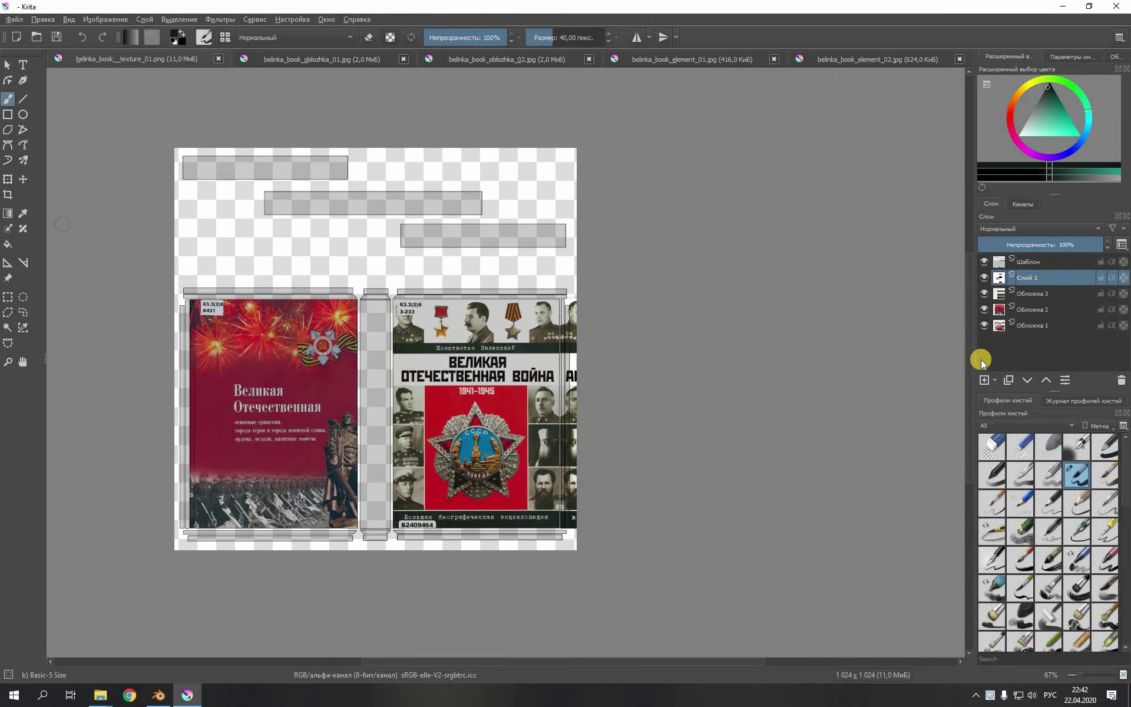
double_click(1027, 278)
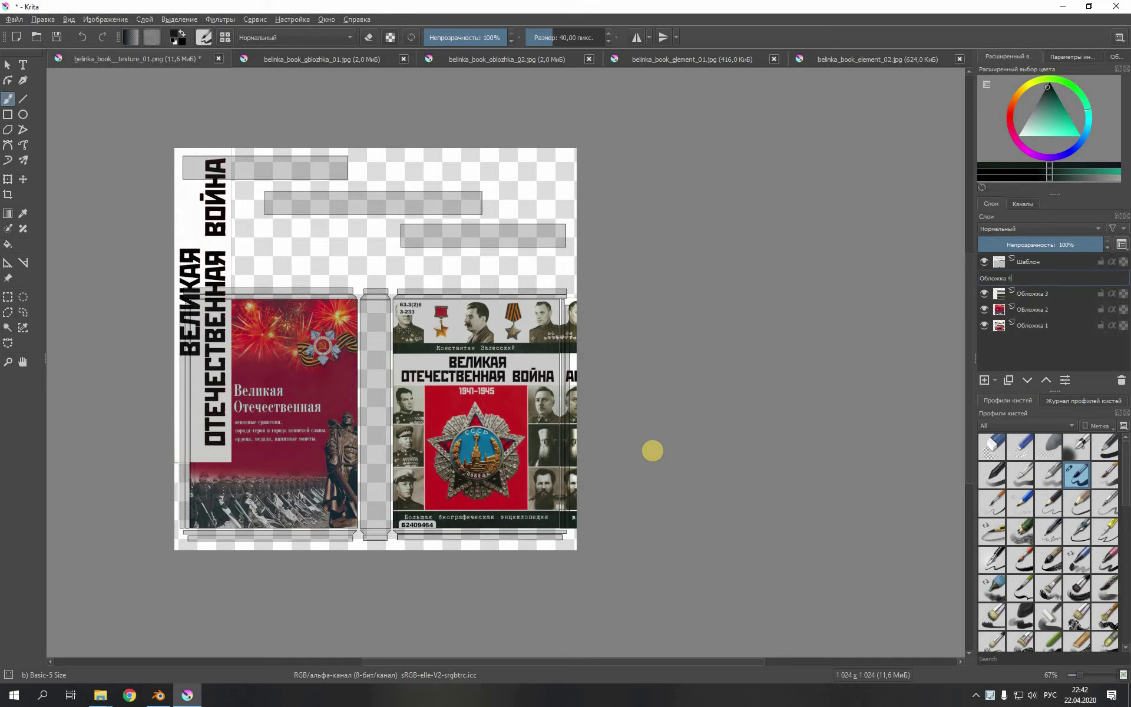
key(Return)
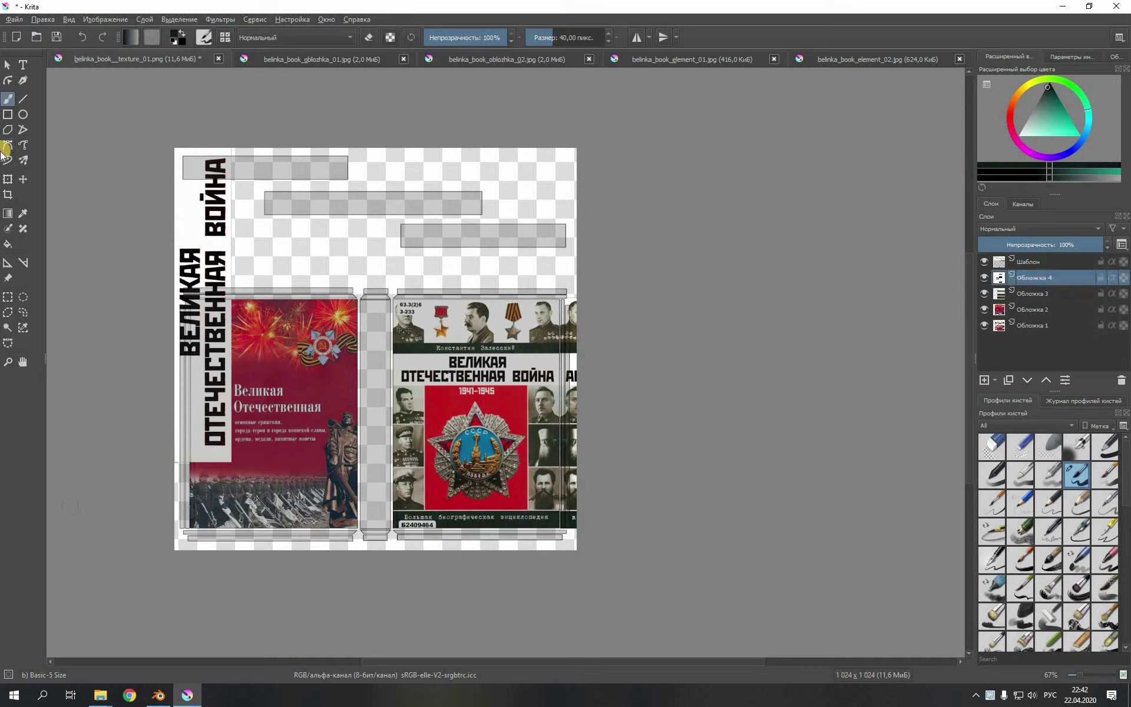
Step: Move the Обложка 4 title strip onto the spine panel between the covers, aligning its lower end with the spine's lower edge
click(8, 179)
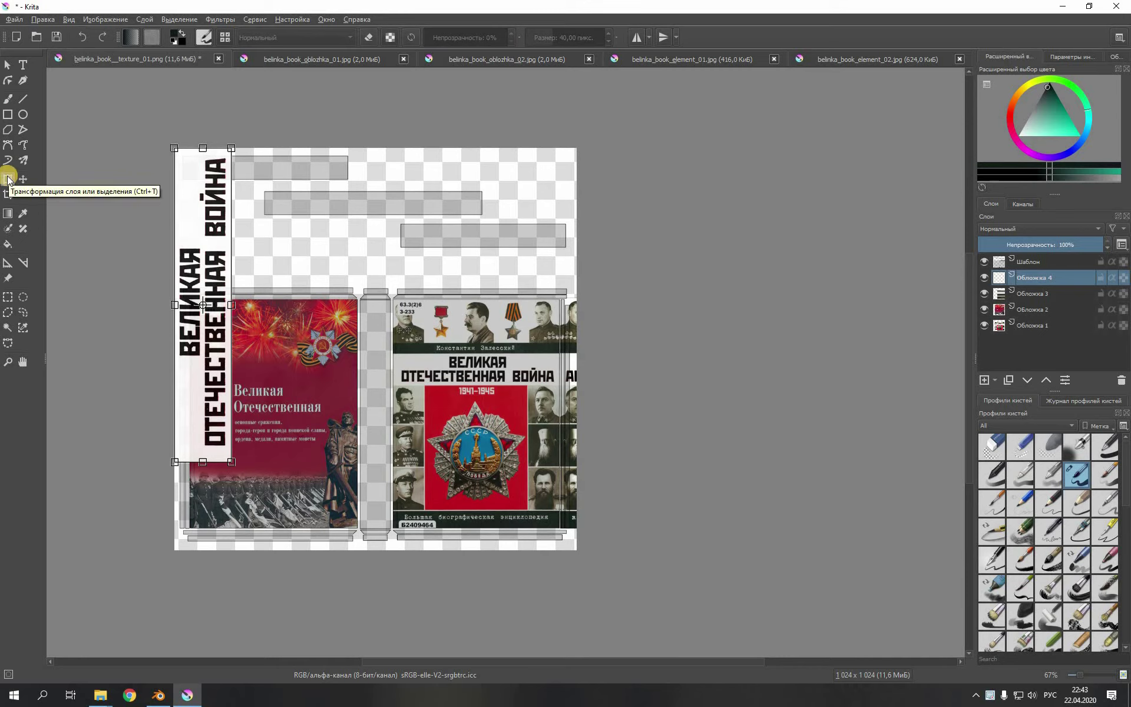
drag(189, 433, 383, 501)
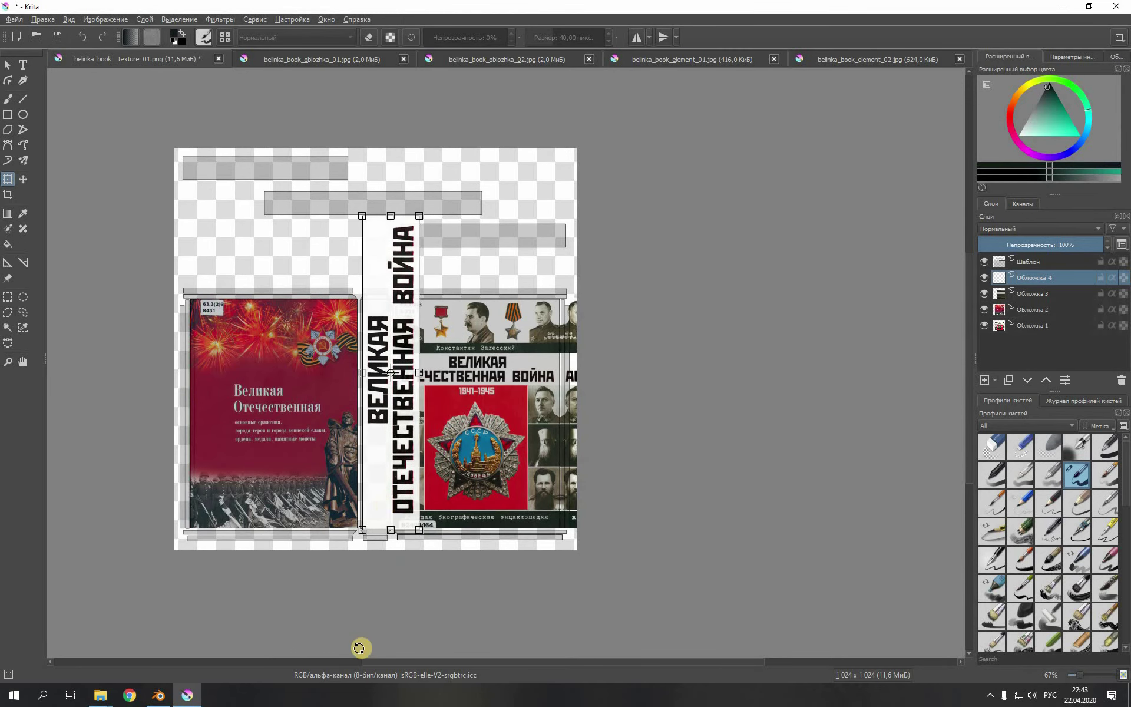
ctrl+scroll(335, 578, up, 3)
ctrl+scroll(407, 536, down, 2)
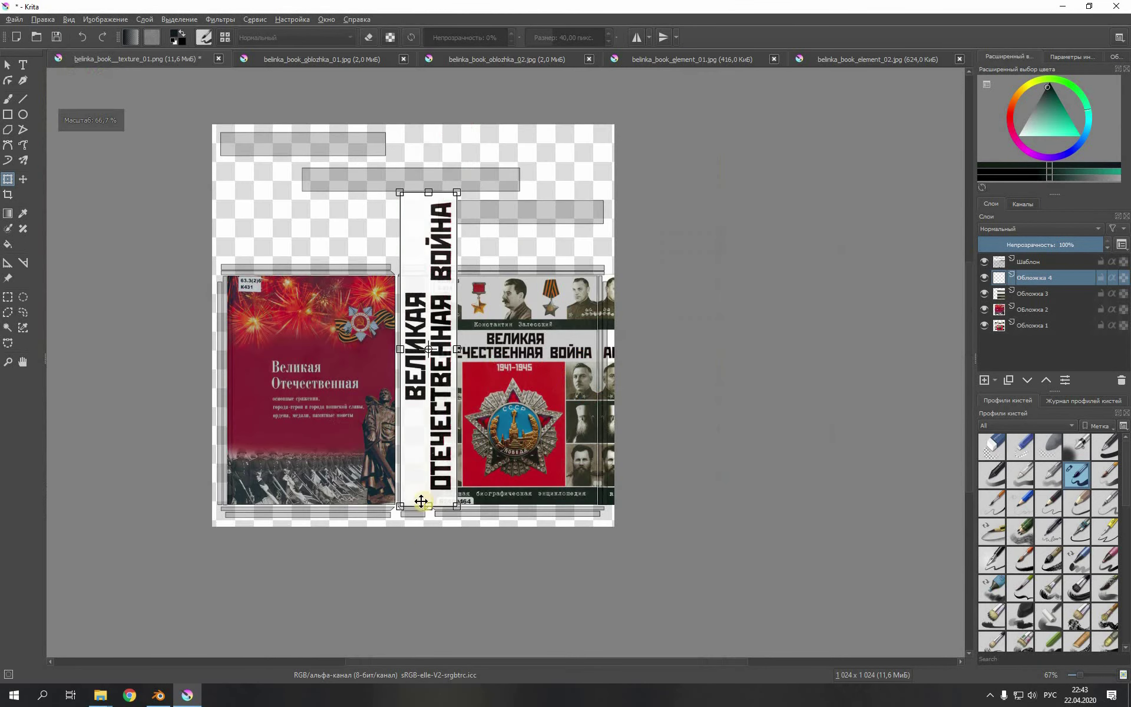
ctrl+scroll(421, 503, up, 1)
ctrl+scroll(406, 550, up, 2)
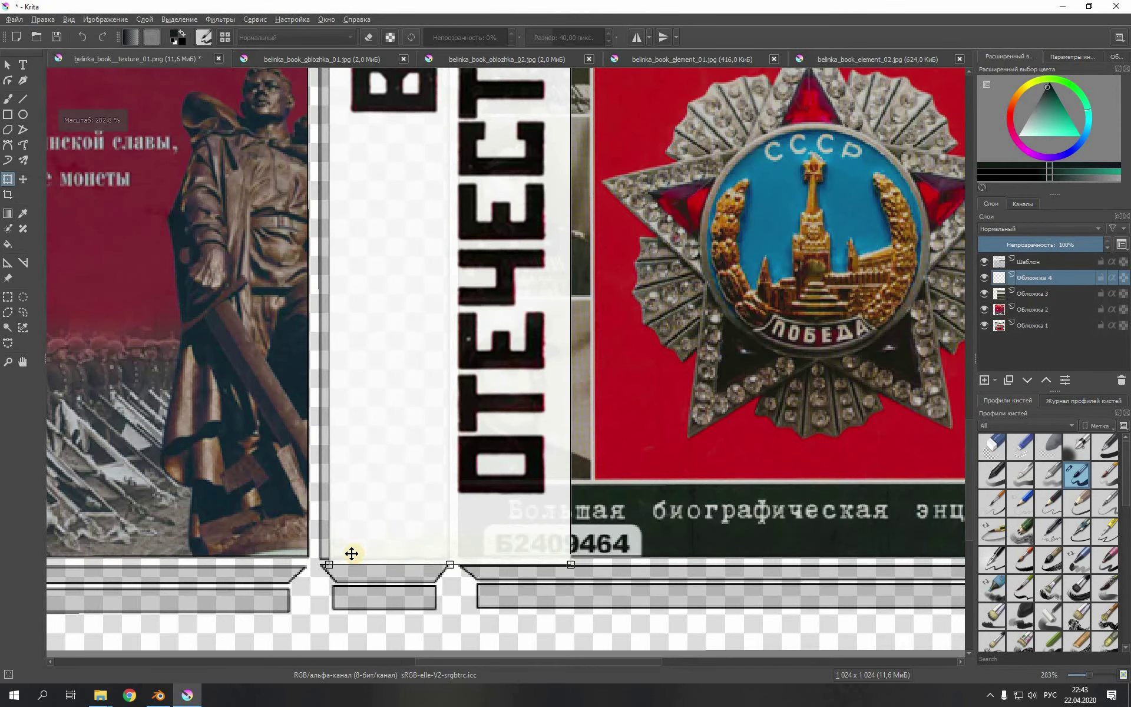
ctrl+scroll(353, 552, up, 1)
mouse_move(356, 545)
mouse_down()
mouse_move(345, 530)
mouse_move(342, 542)
mouse_up()
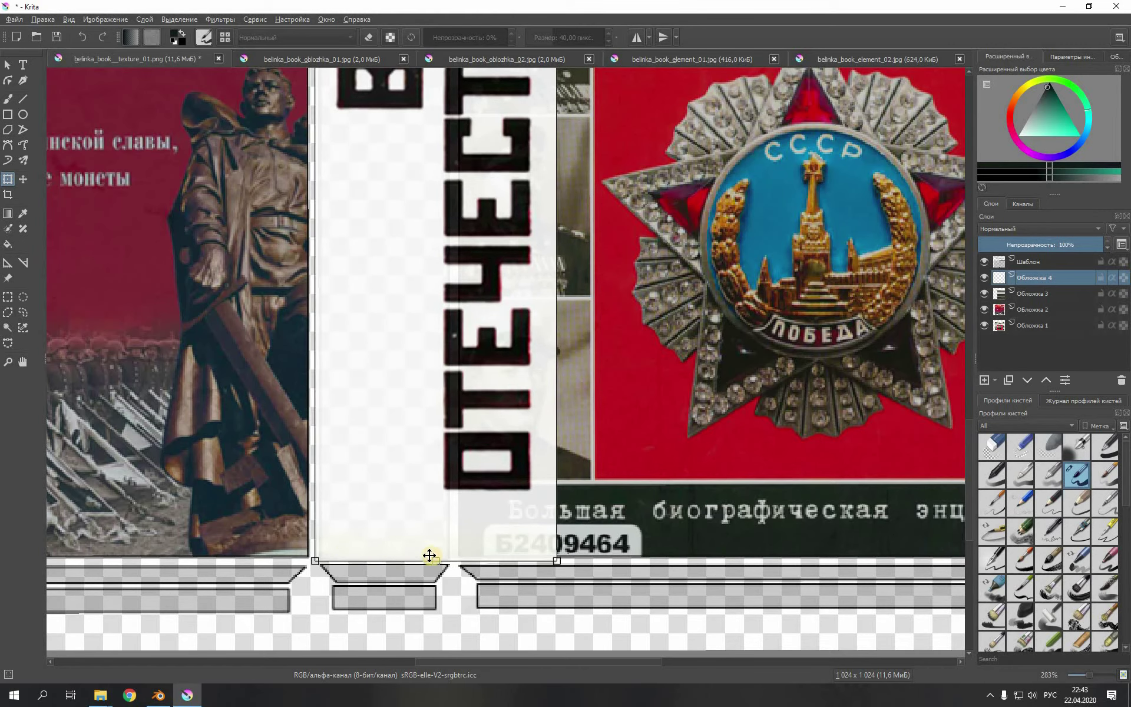
Step: Scale the Обложка 4 title strip down to the spine panel's height and width, aligning it with the spine's left edge
ctrl+scroll(429, 557, down, 5)
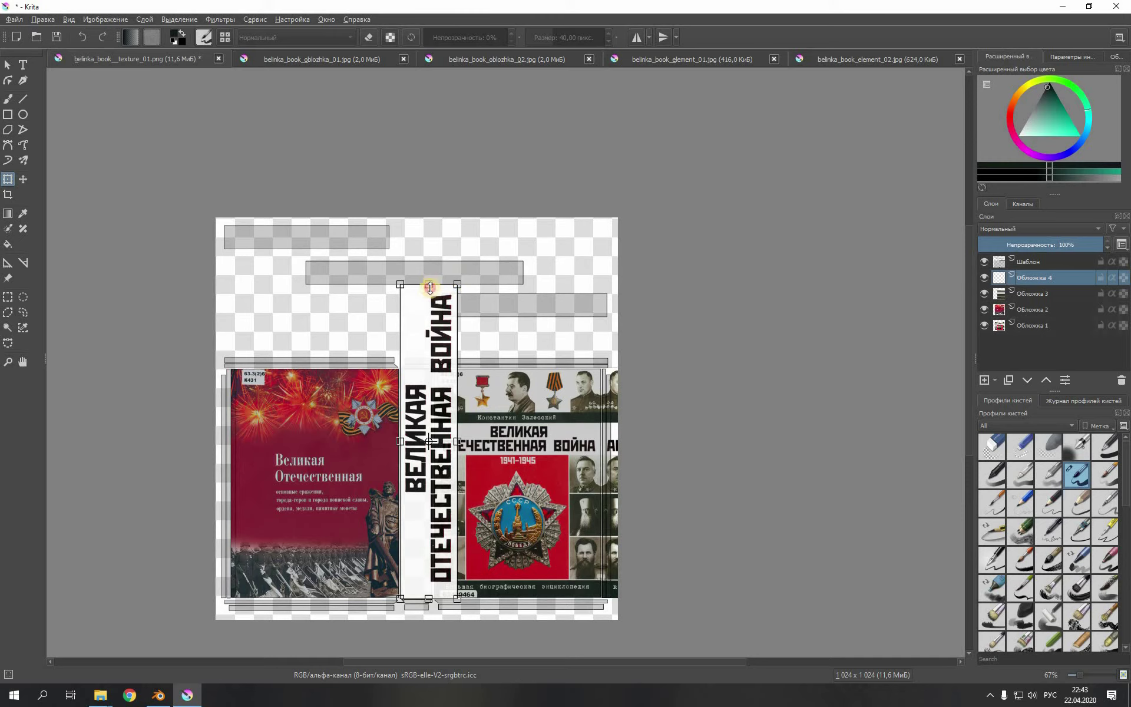
drag(430, 287, 426, 369)
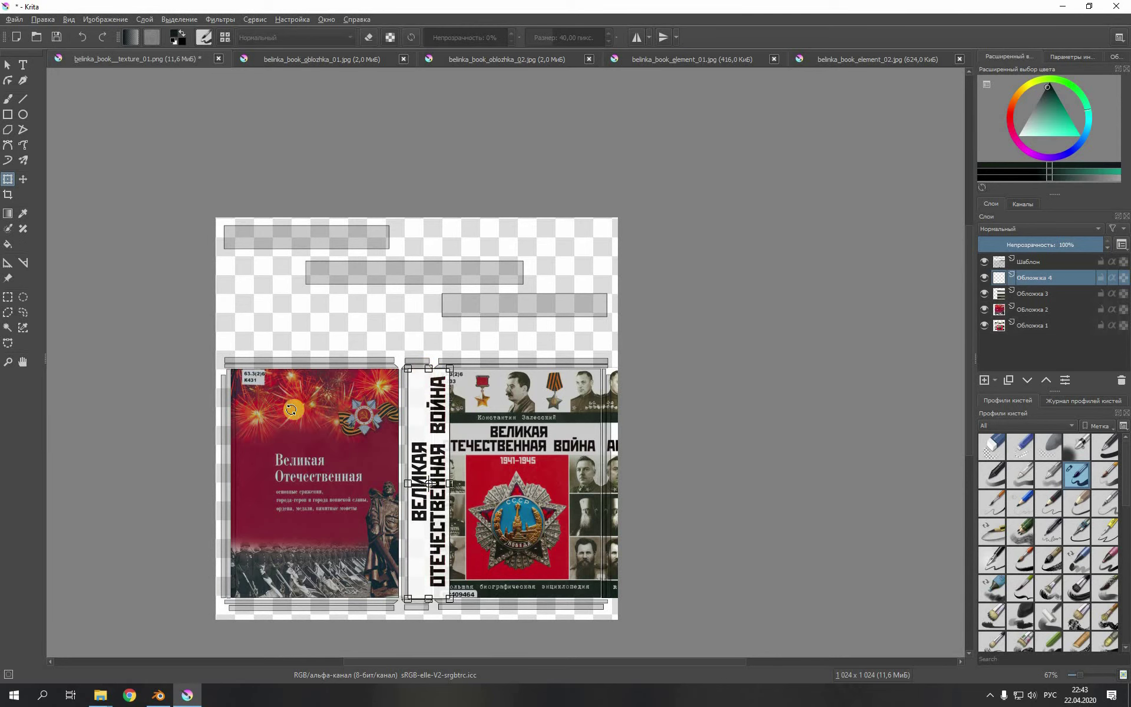
ctrl+scroll(343, 498, up, 3)
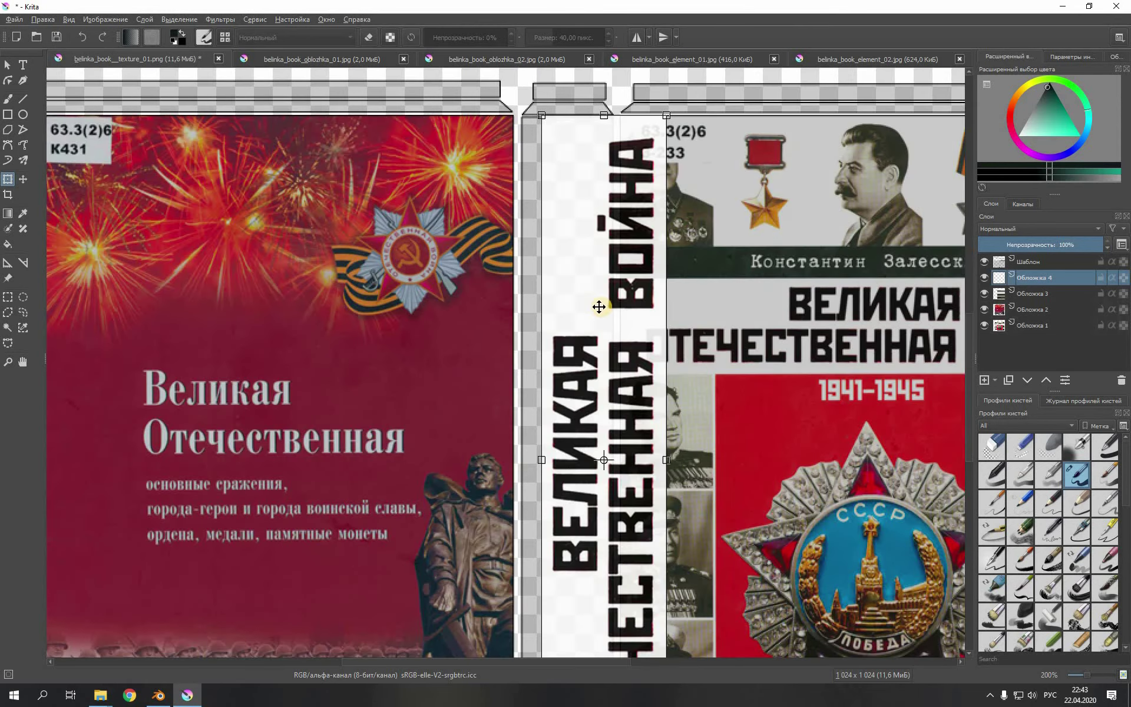
drag(596, 309, 578, 309)
ctrl+scroll(536, 166, down, 1)
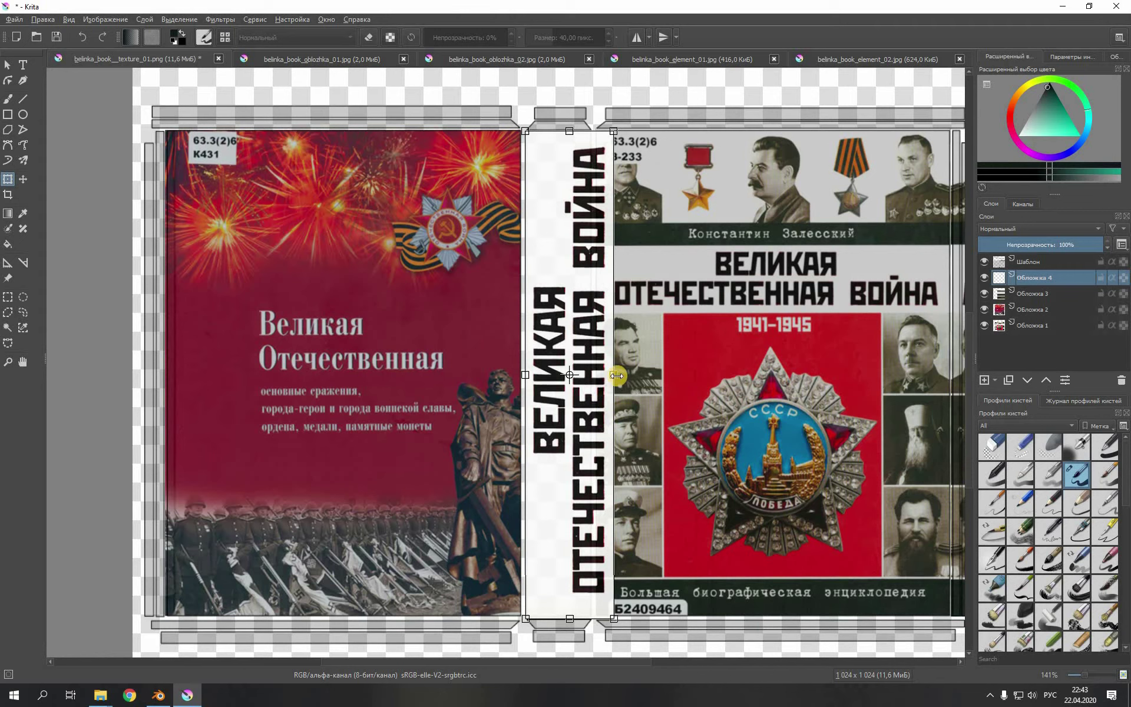
drag(617, 375, 590, 376)
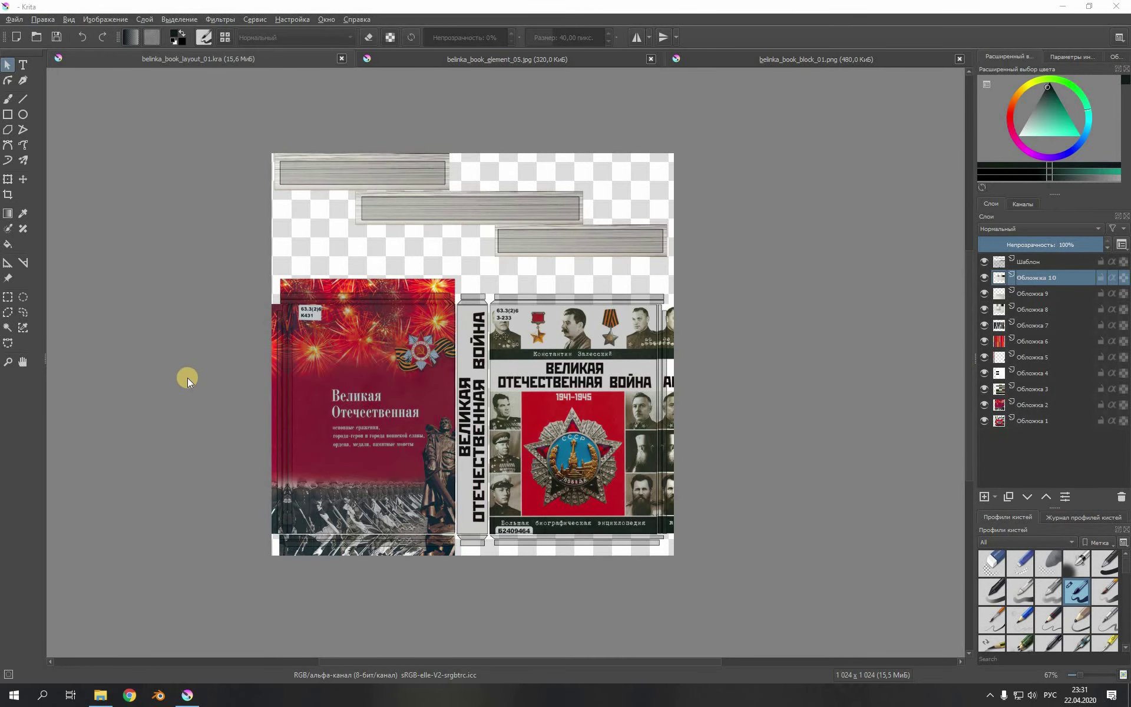
Step: Review the image files in the Belinka_Book_Elements folder and the cover and spine flaps in belinka_book_layout_01.kra
click(100, 696)
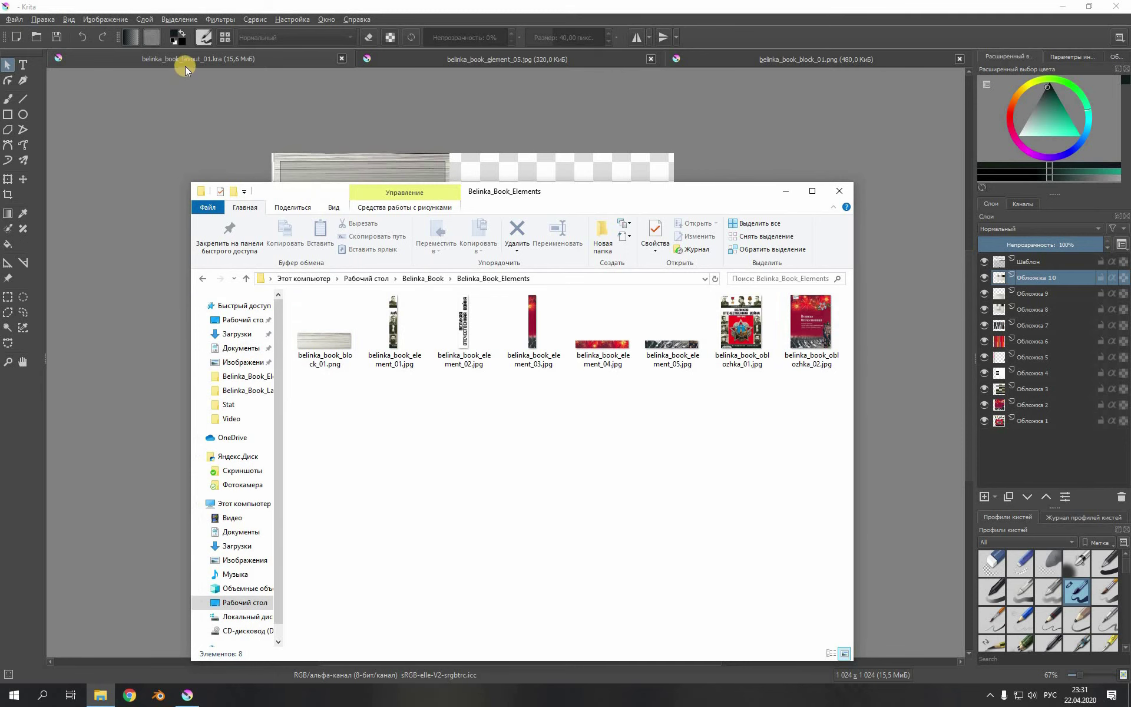
click(165, 55)
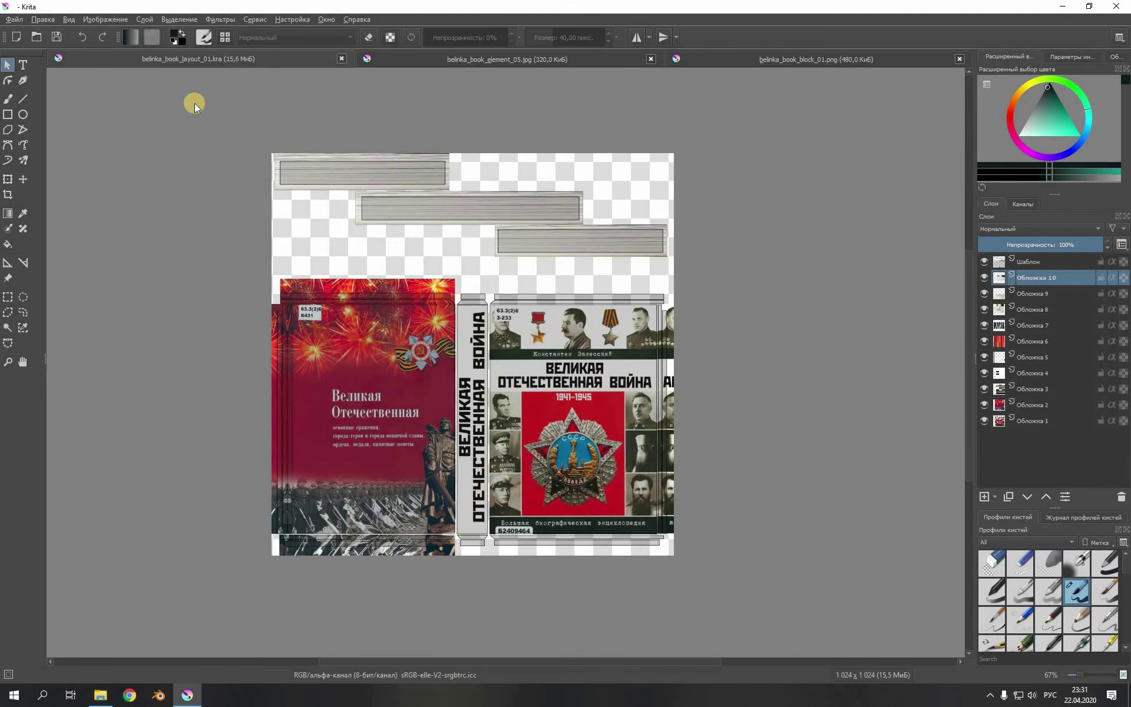
ctrl+scroll(574, 305, up, 2)
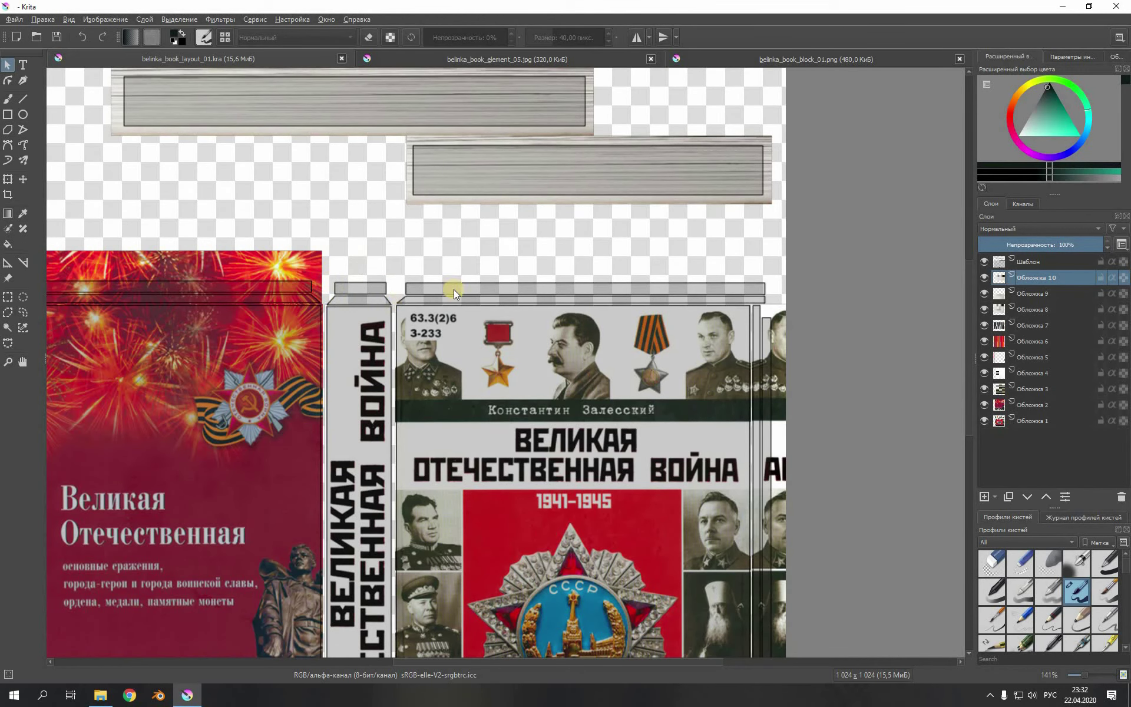
ctrl+scroll(610, 206, down, 2)
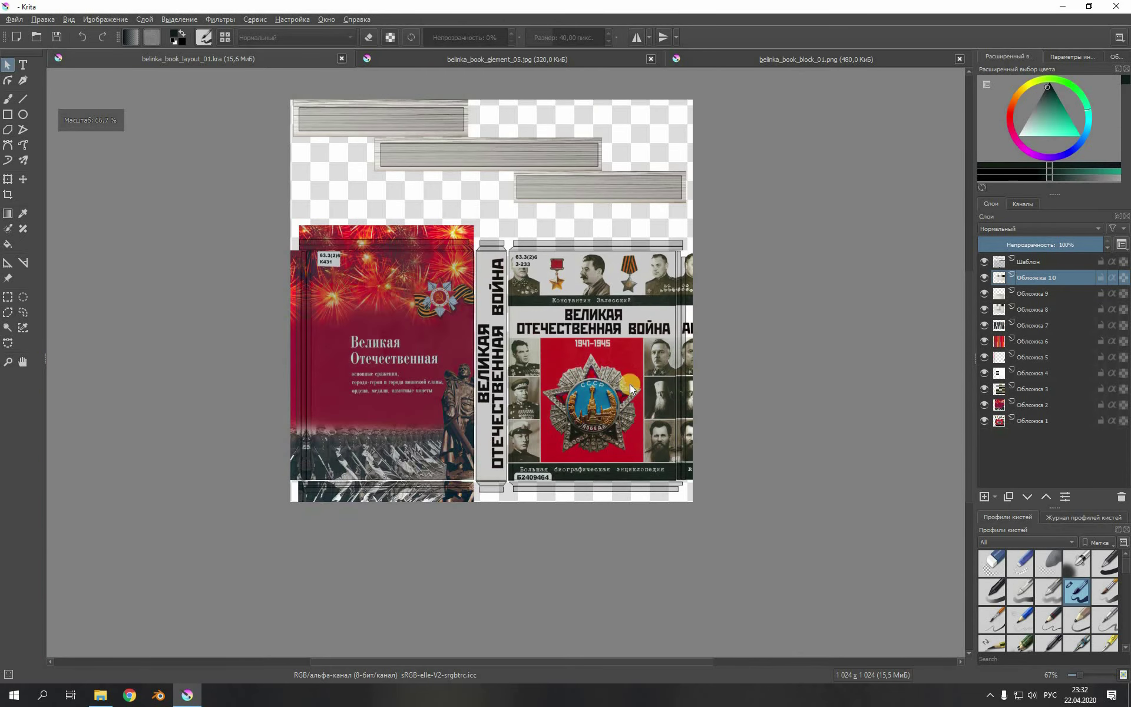
ctrl+scroll(600, 277, up, 1)
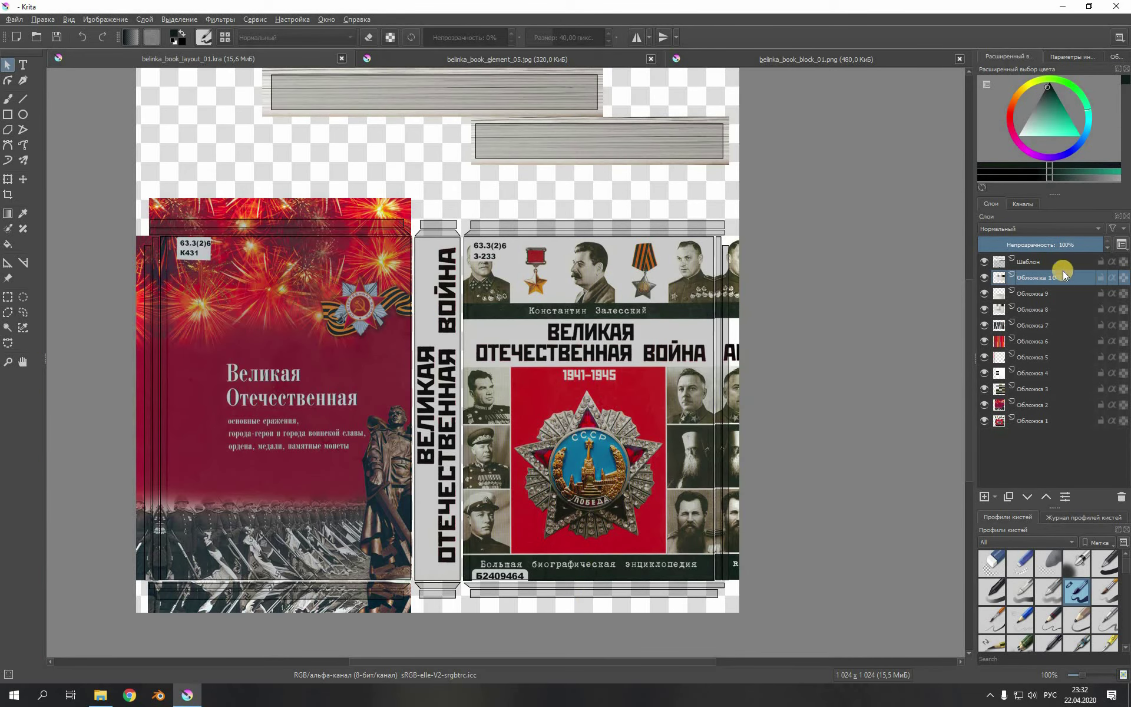
Step: Add a new paint layer above Обложка 10 and name it Обложка 11
click(985, 498)
double_click(1035, 274)
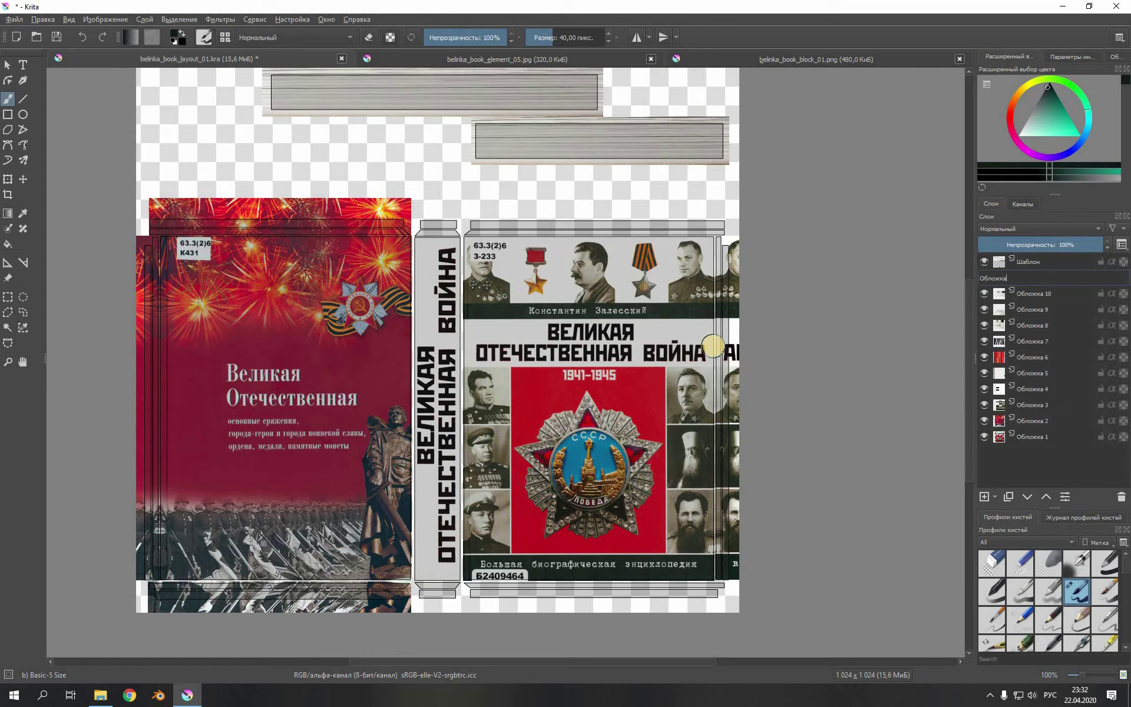
key(Return)
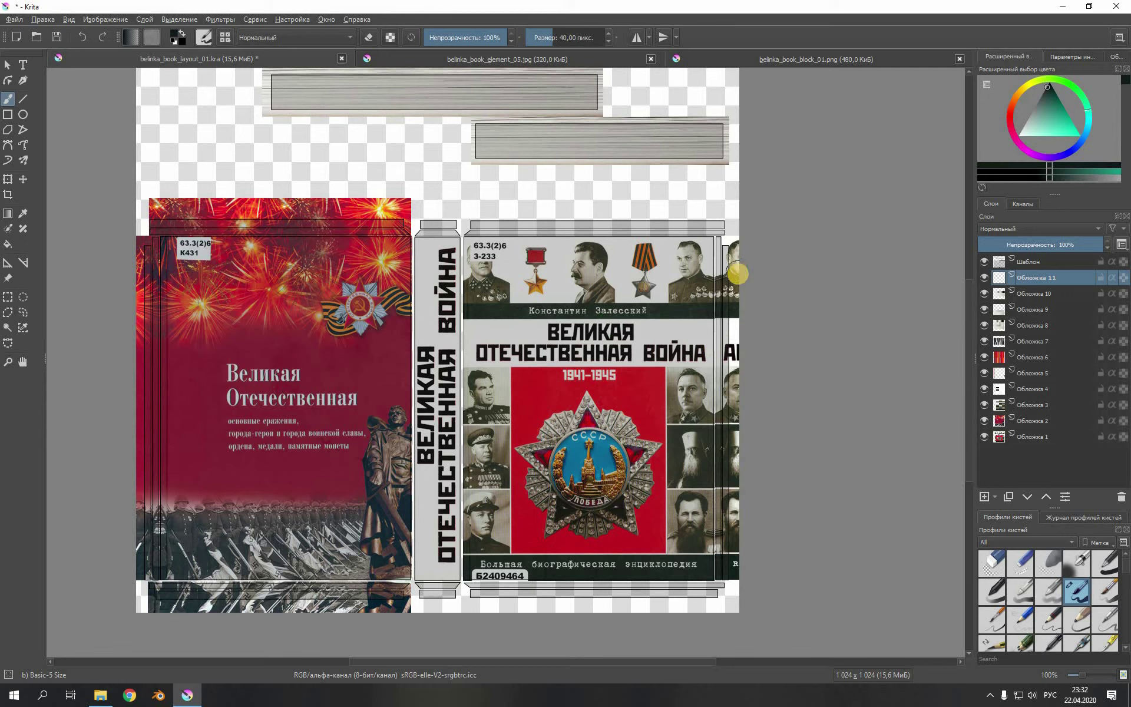
Step: Make a rectangular selection around the flaps above the spine and hide the Шаблон layer
click(9, 298)
ctrl+scroll(425, 205, up, 2)
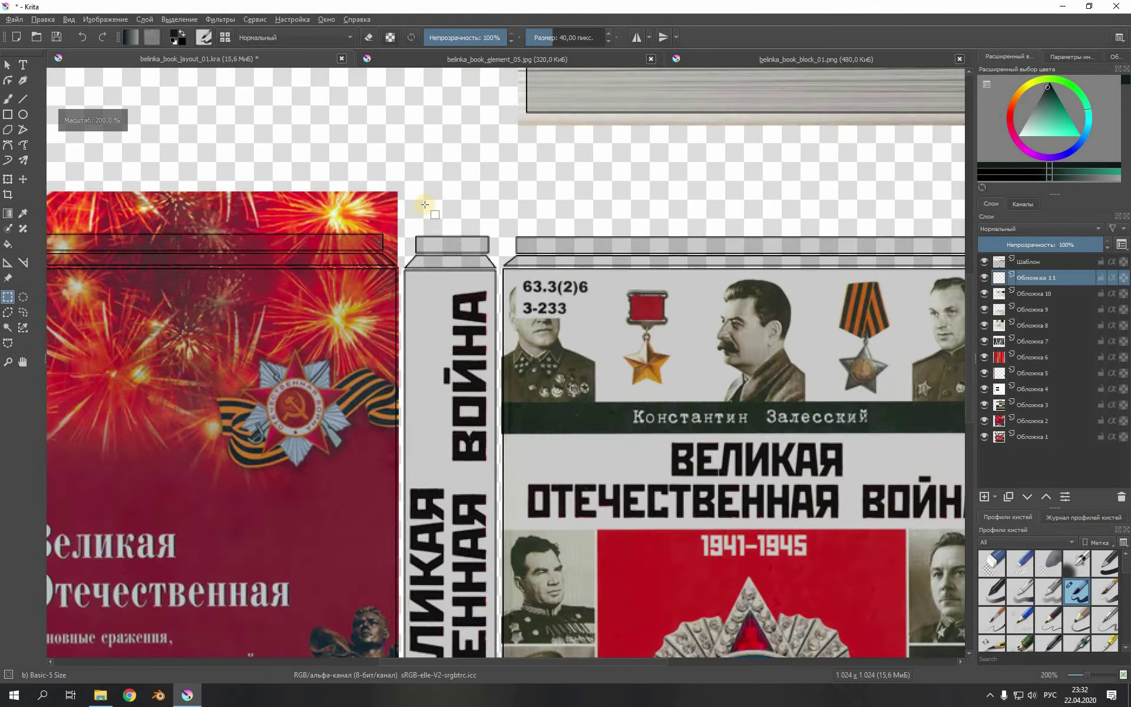
ctrl+scroll(425, 204, up, 1)
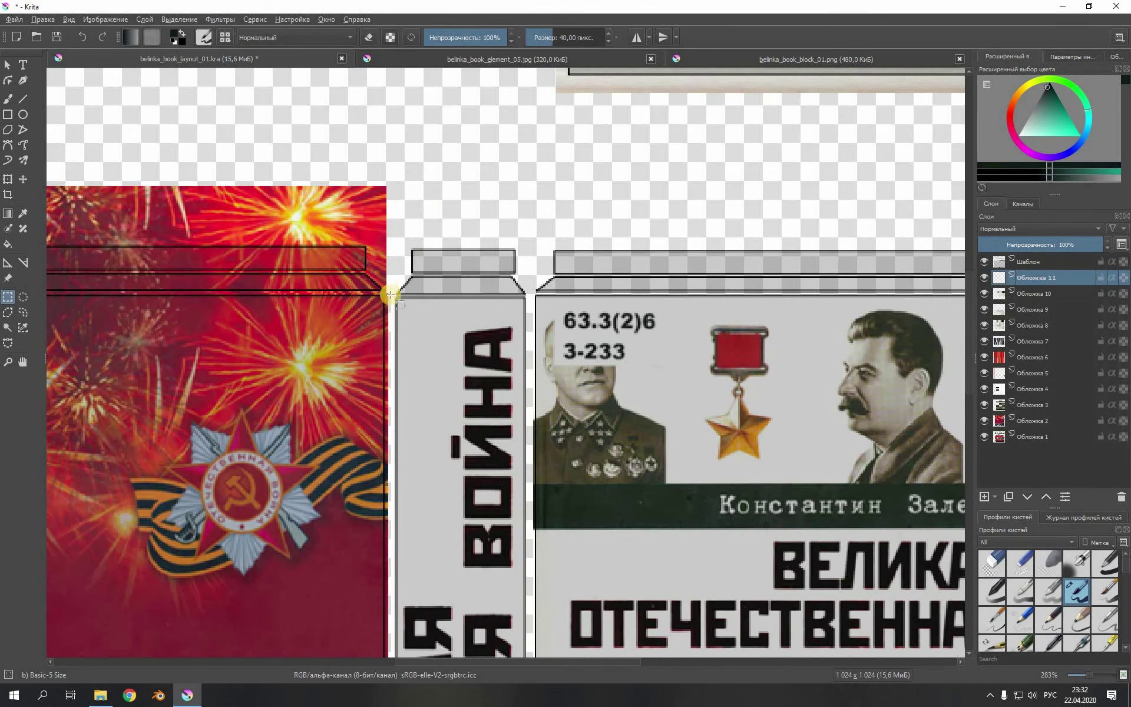
drag(391, 296, 528, 239)
mouse_move(988, 261)
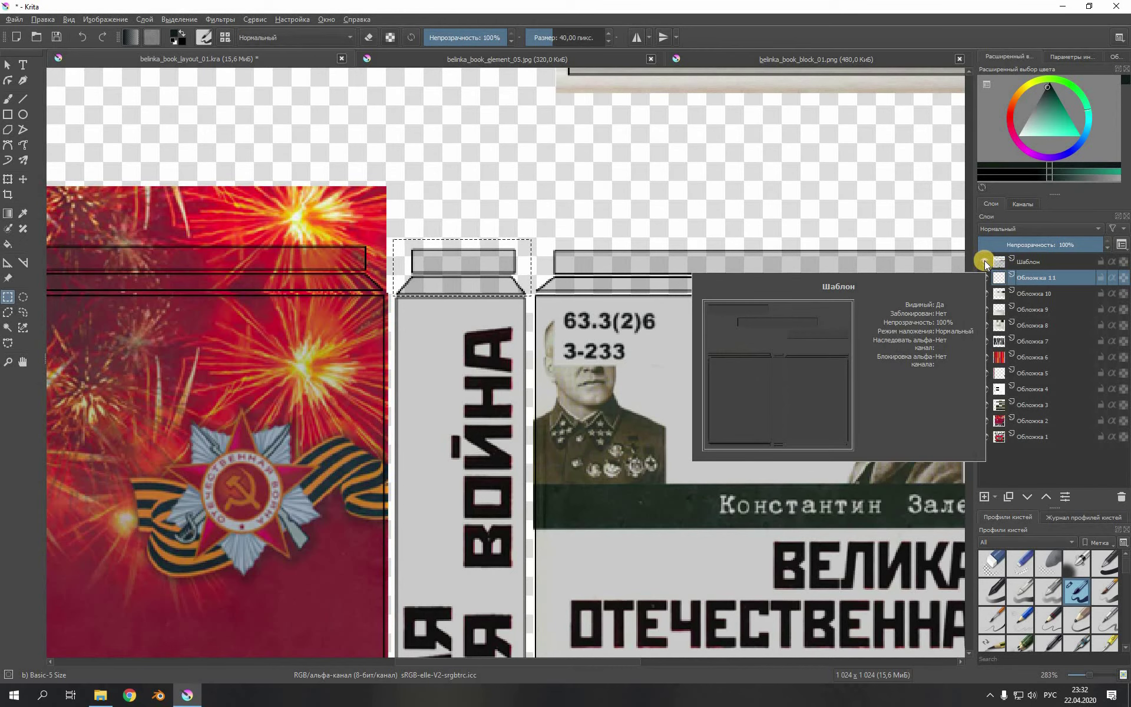
click(985, 262)
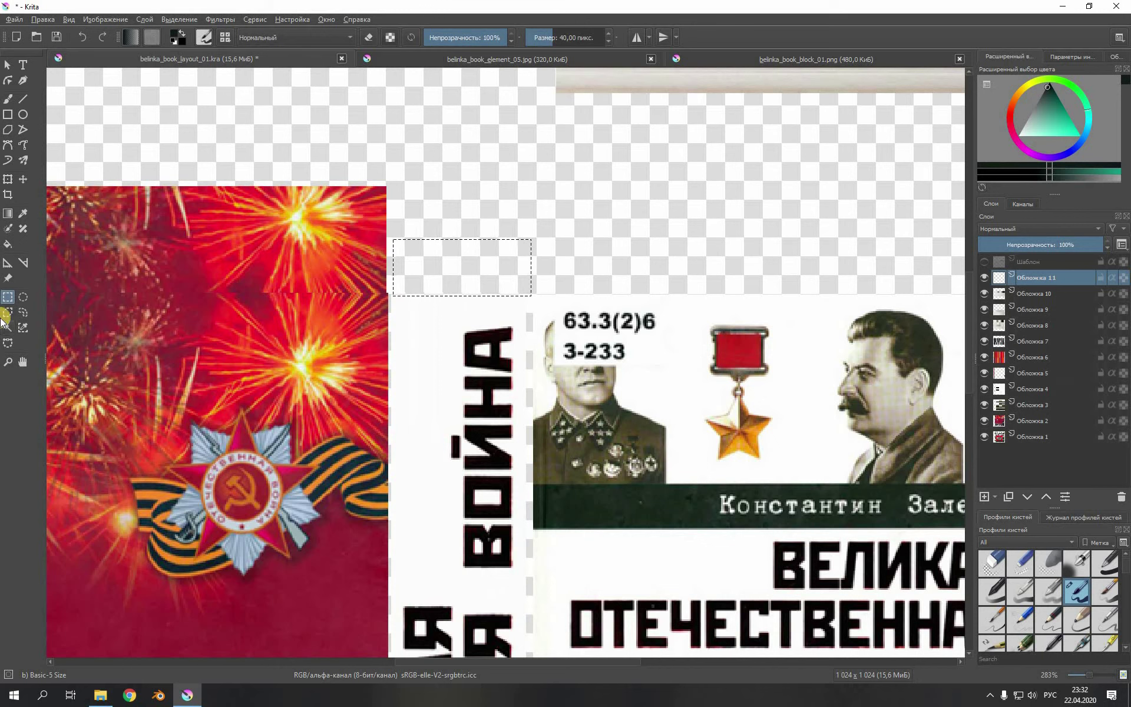
Step: Sample the white background colour of the spine and fill the selection above the spine with it on Обложка 11
click(23, 211)
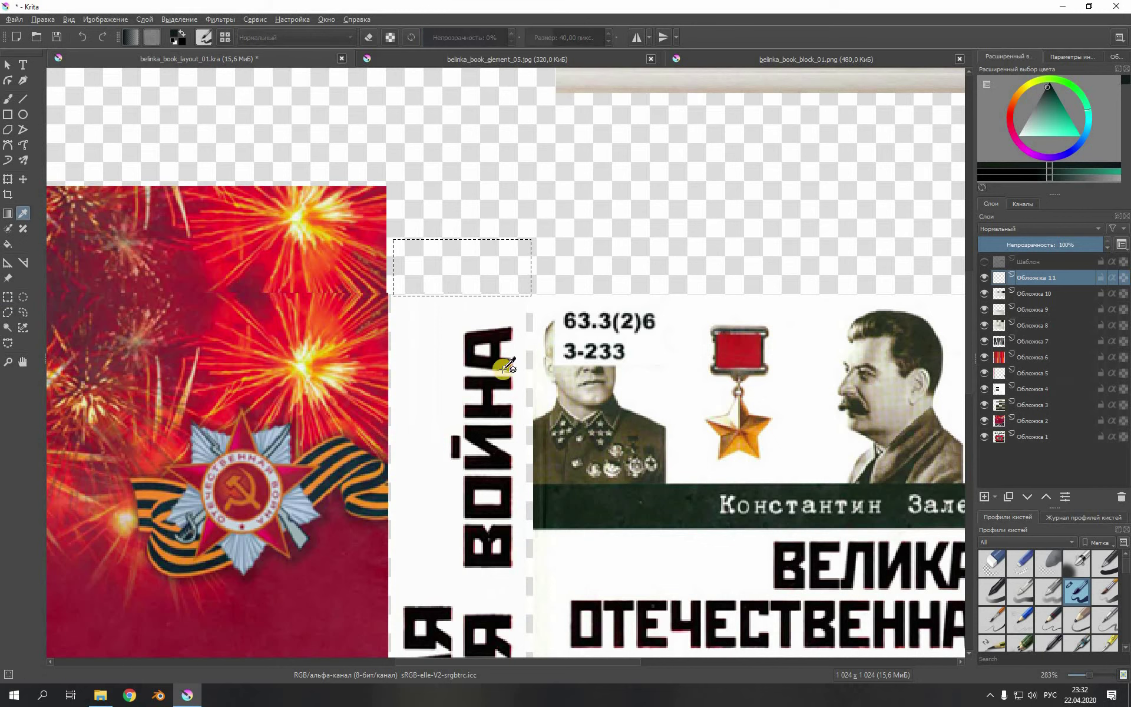
click(421, 325)
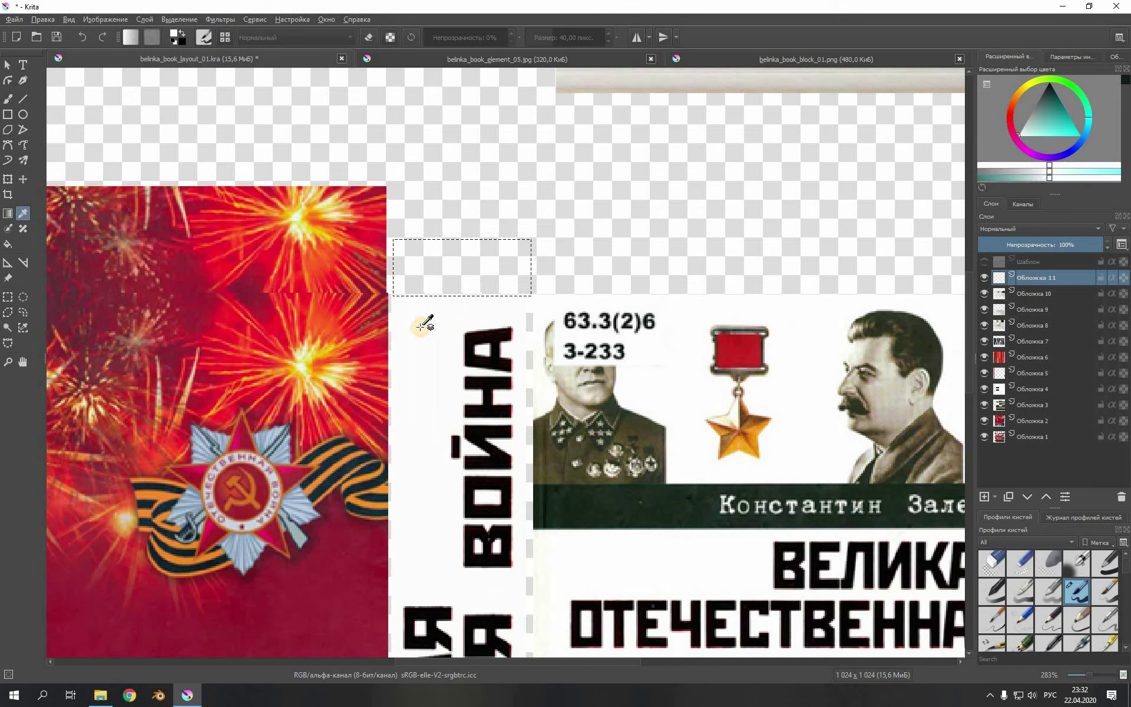
click(10, 245)
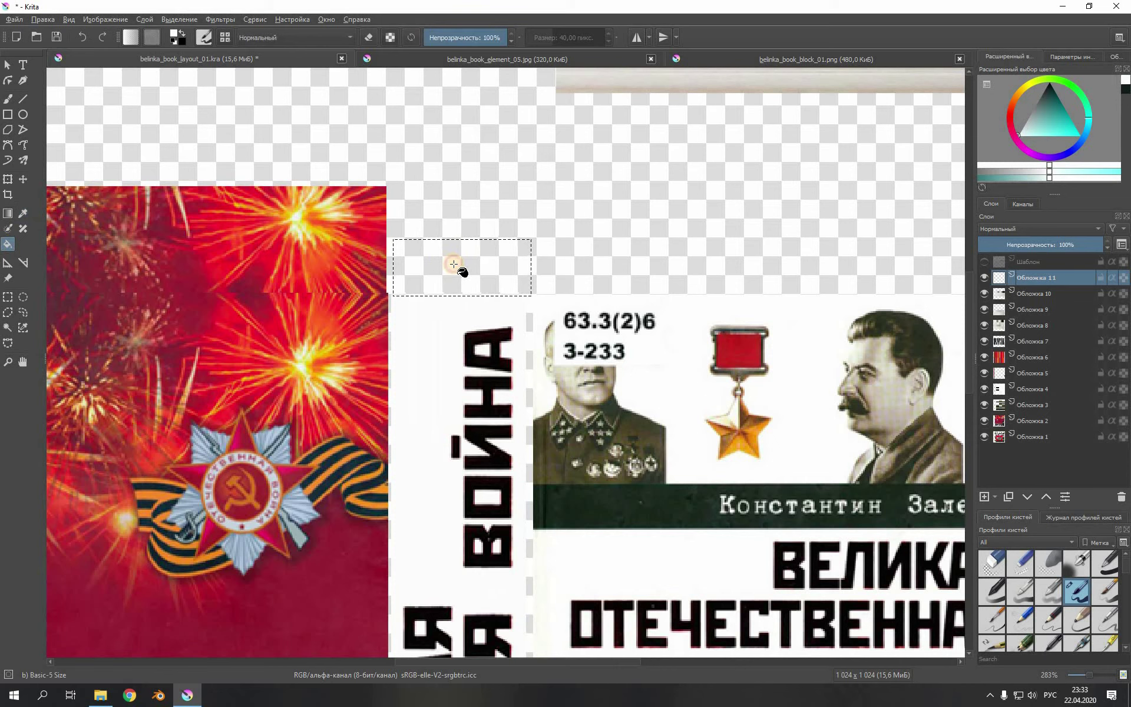
click(452, 264)
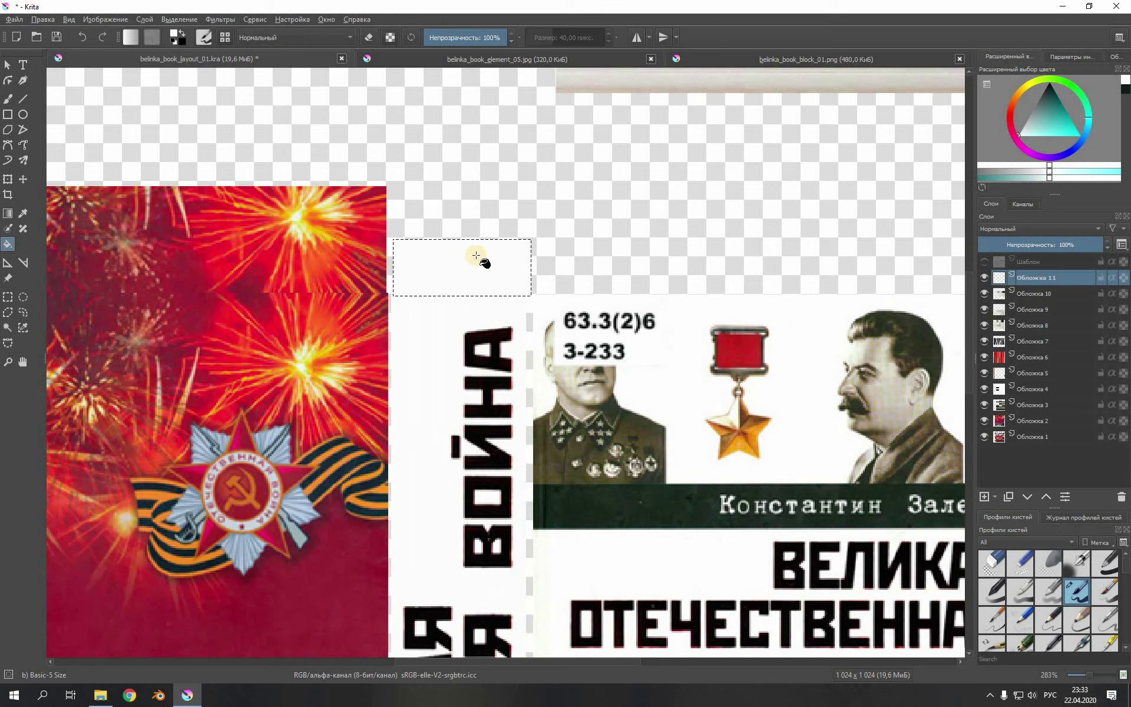
Step: Clear the selection and show the Шаблон layer again
click(7, 64)
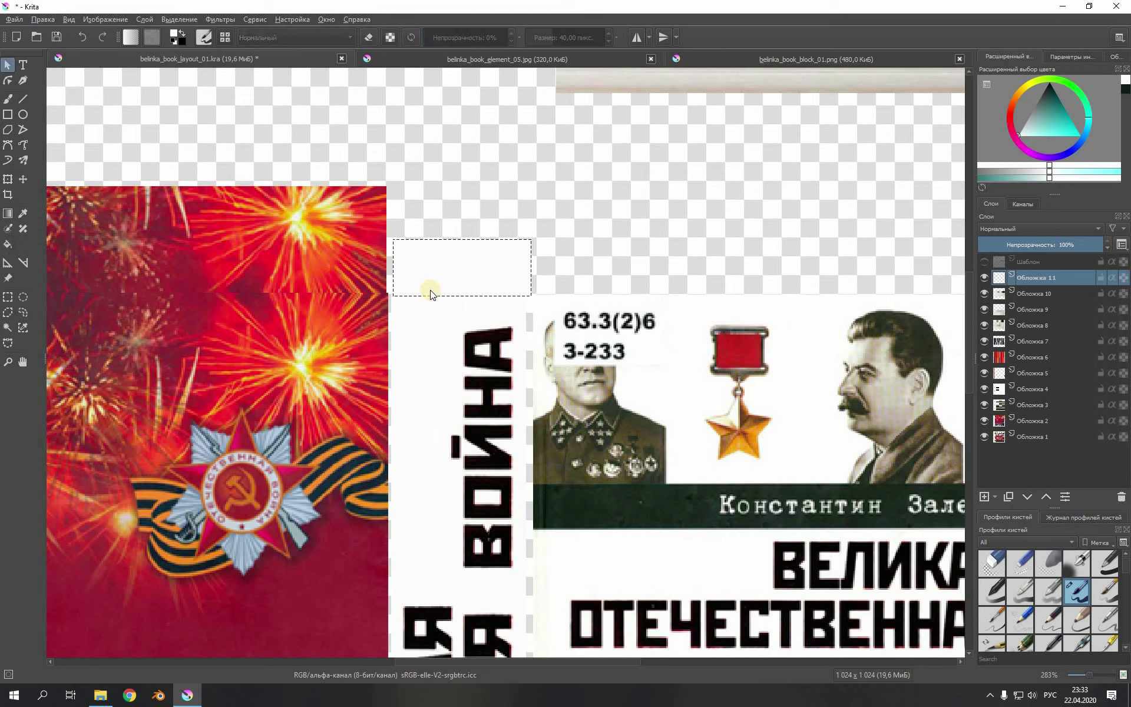
click(174, 20)
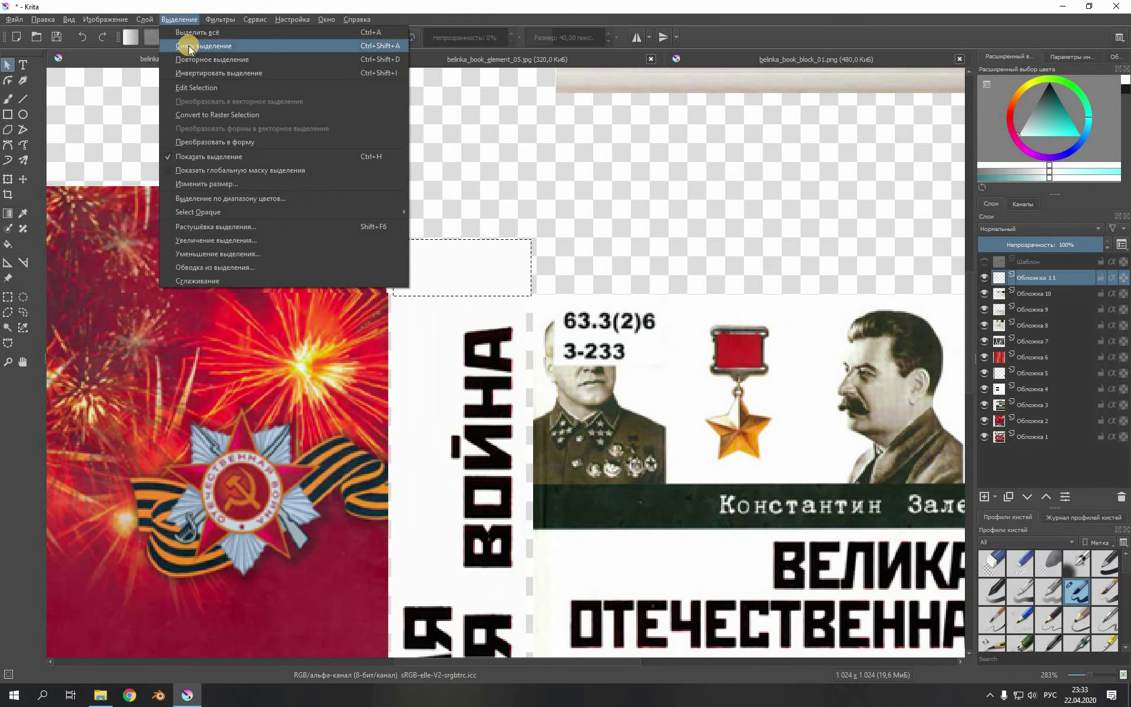
click(188, 45)
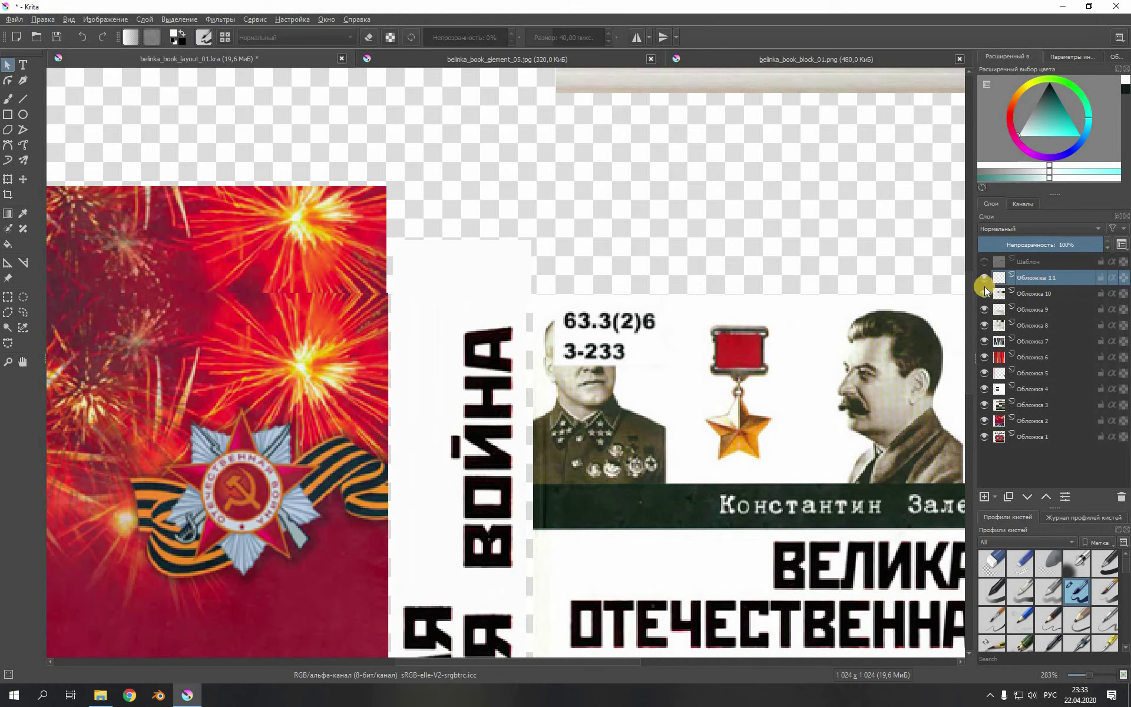
click(984, 263)
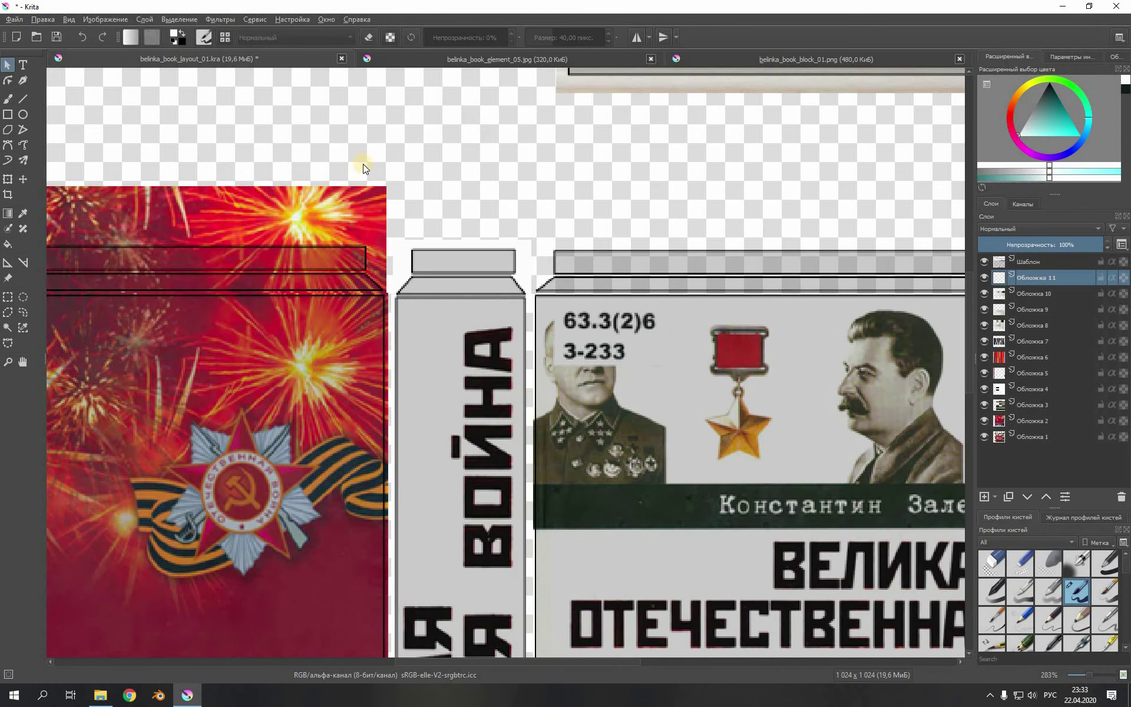
ctrl+scroll(362, 168, down, 1)
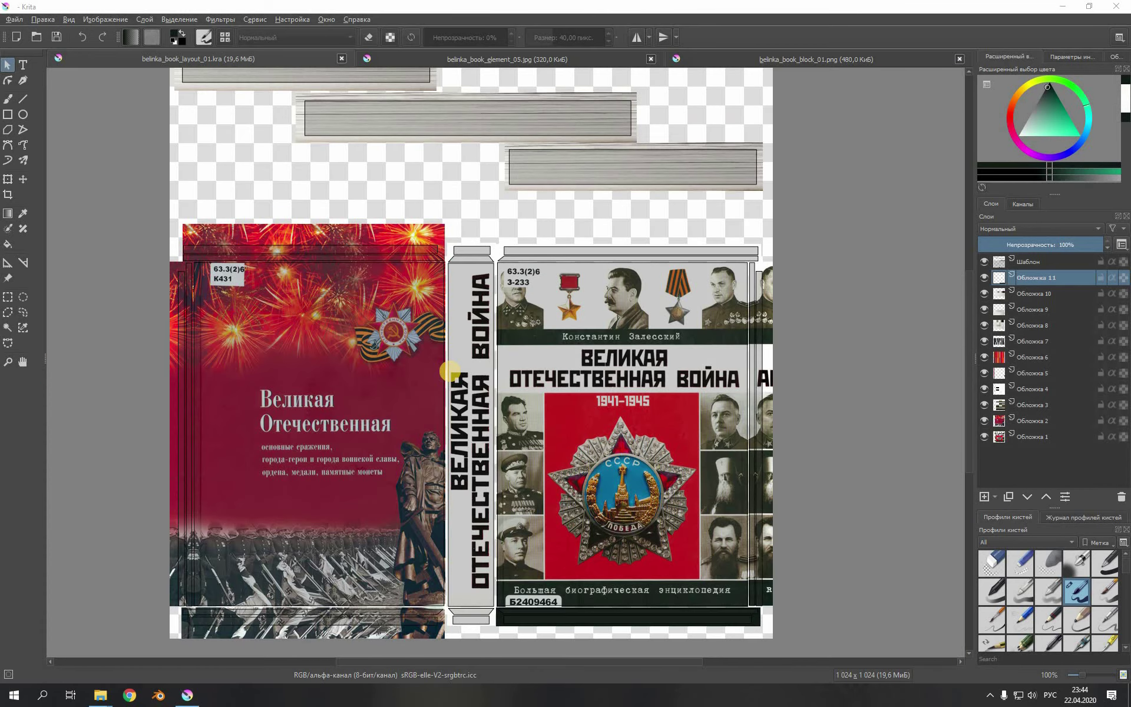
Step: Examine the filled flaps above and below the spine and the right cover against the UV template
ctrl+scroll(534, 298, down, 3)
ctrl+scroll(534, 299, up, 4)
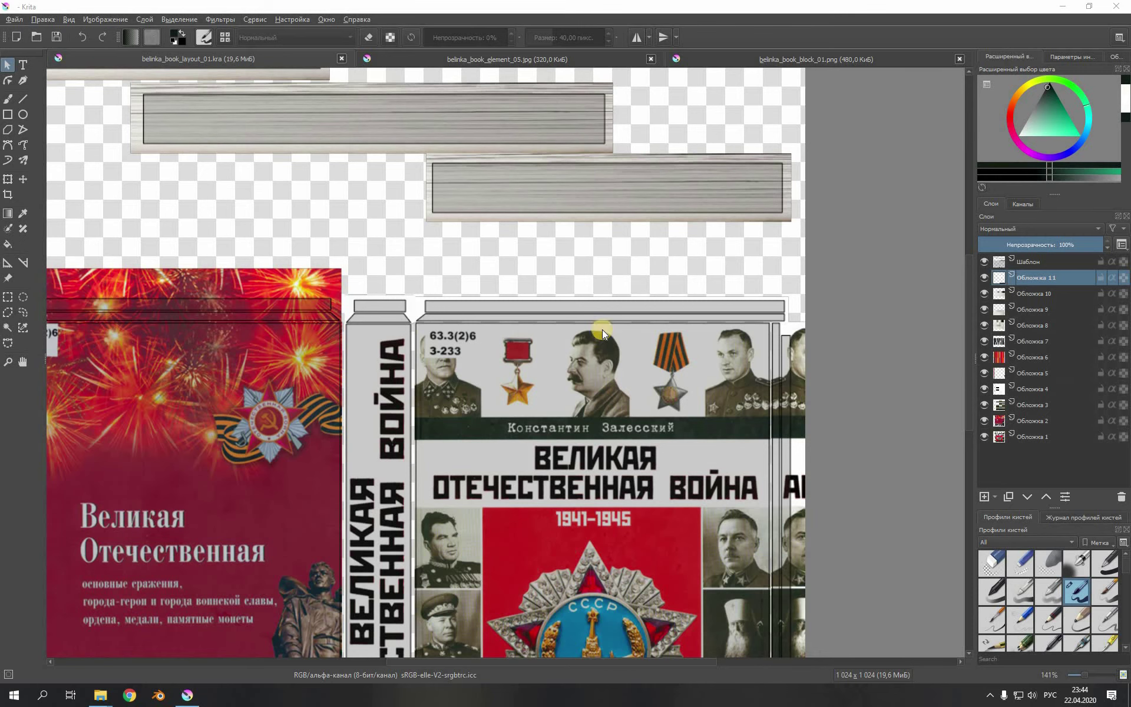
ctrl+scroll(600, 343, up, 2)
ctrl+scroll(475, 163, down, 1)
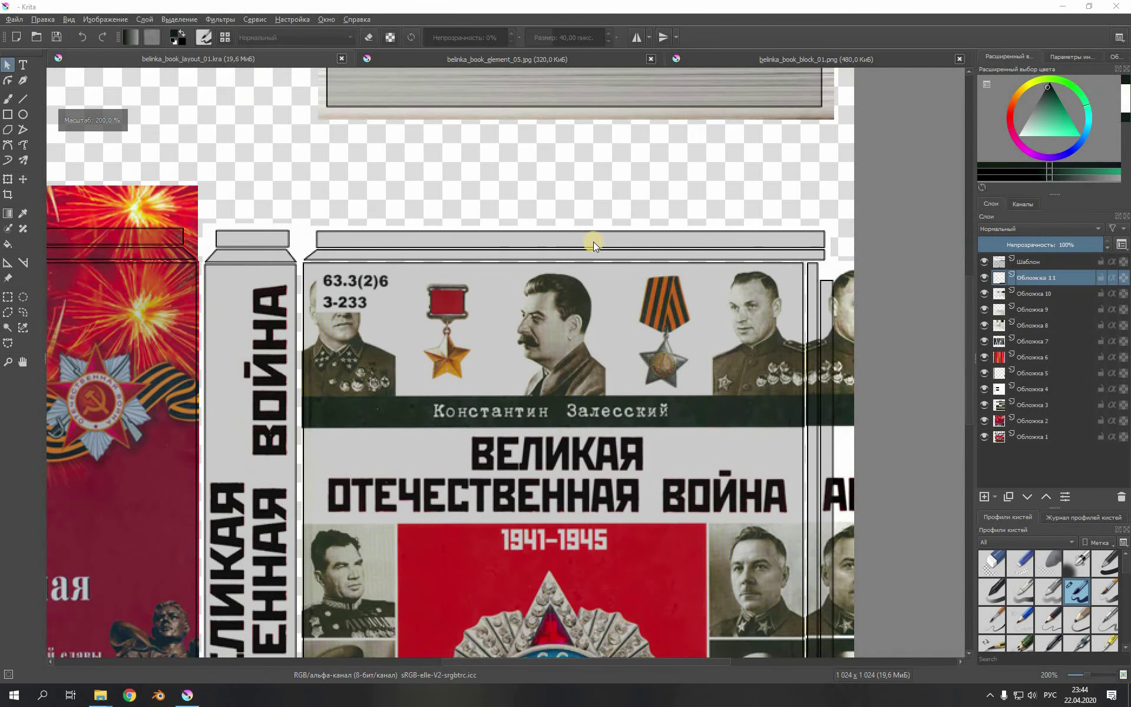
ctrl+scroll(613, 190, down, 3)
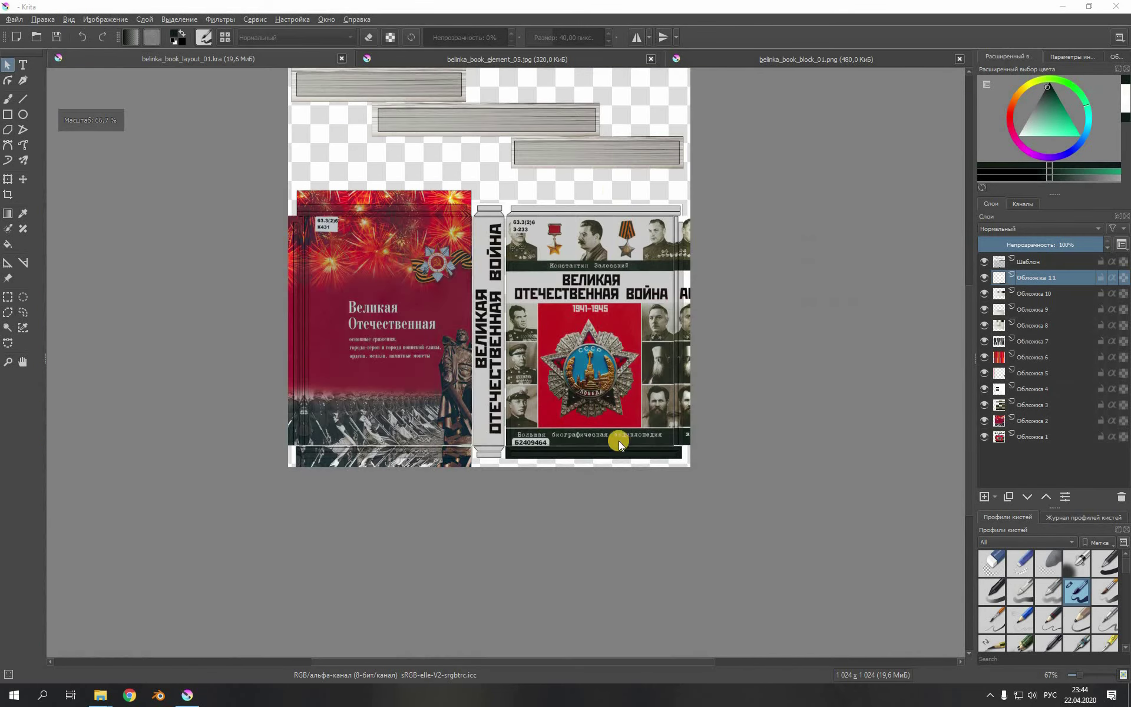
ctrl+scroll(553, 469, up, 2)
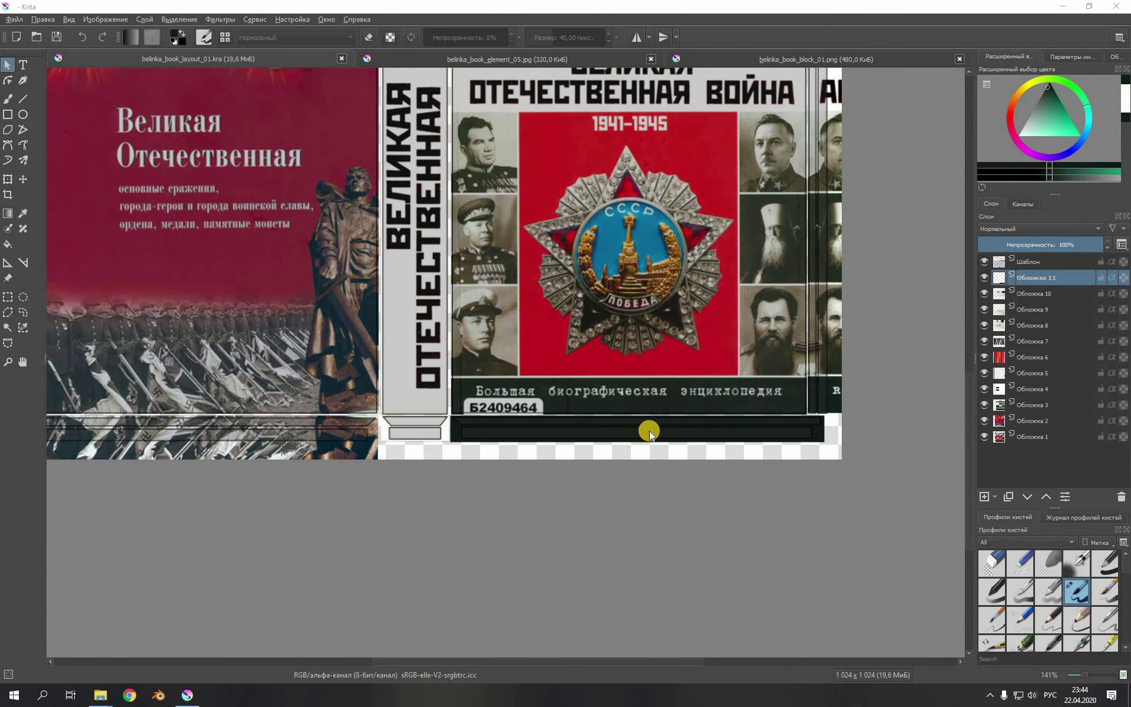
ctrl+scroll(678, 417, up, 1)
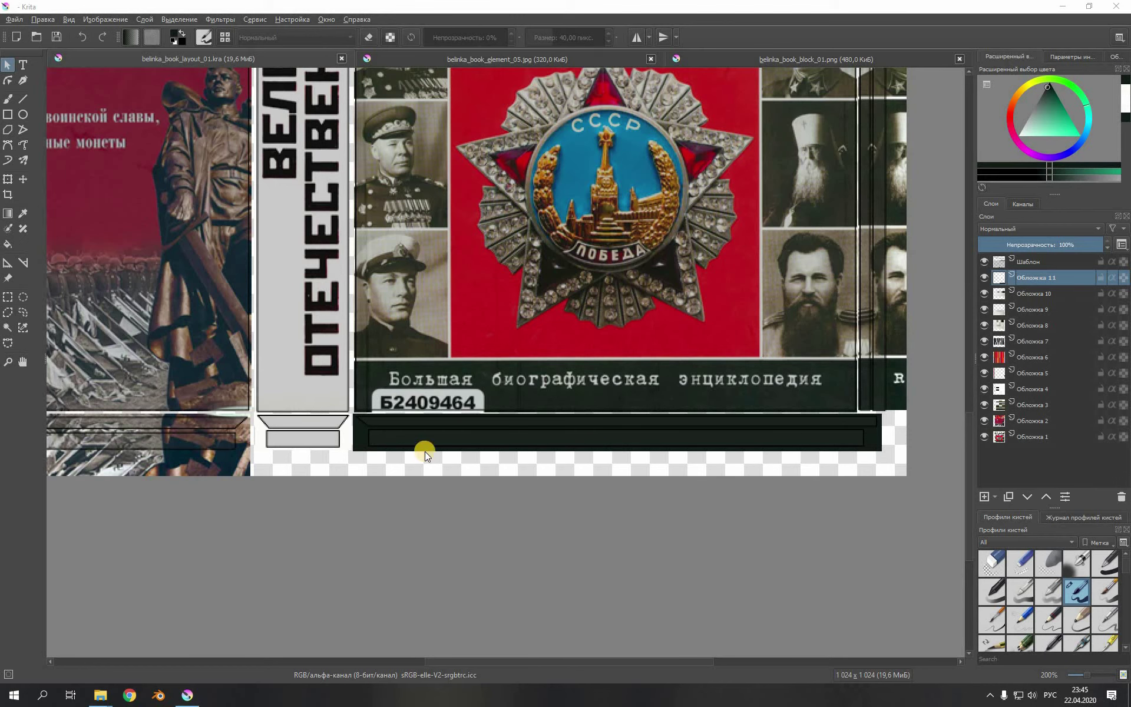
Step: Delete the Шаблон template layer from the book layout
ctrl+scroll(634, 524, down, 3)
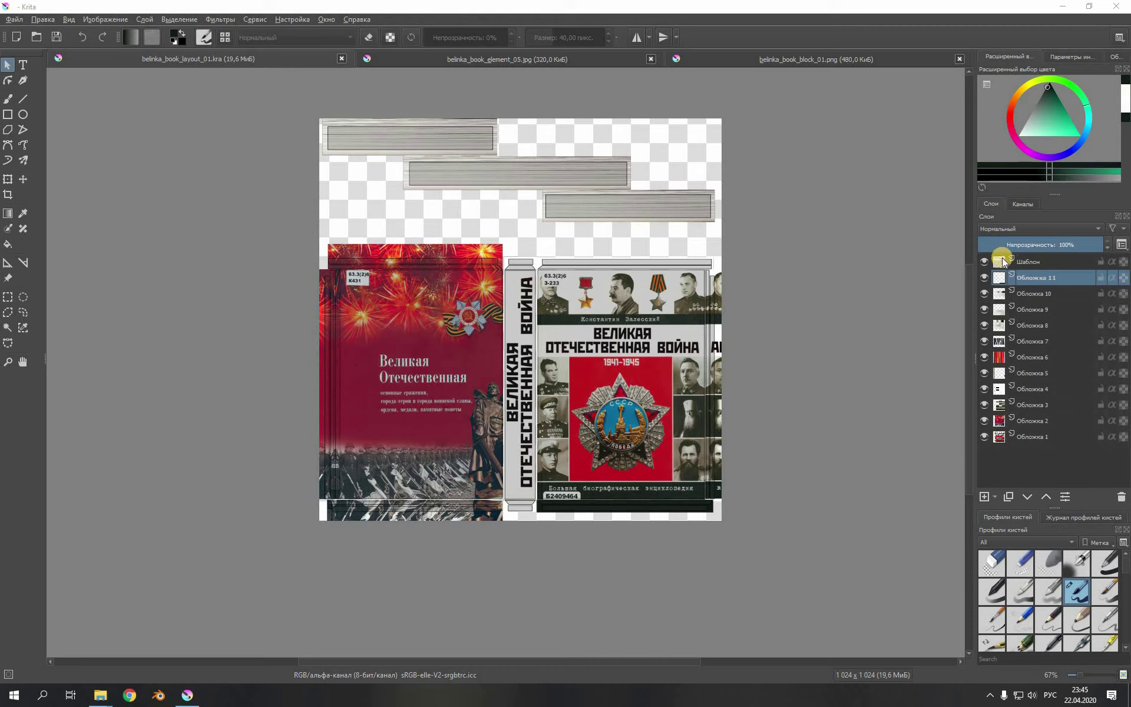
click(1026, 264)
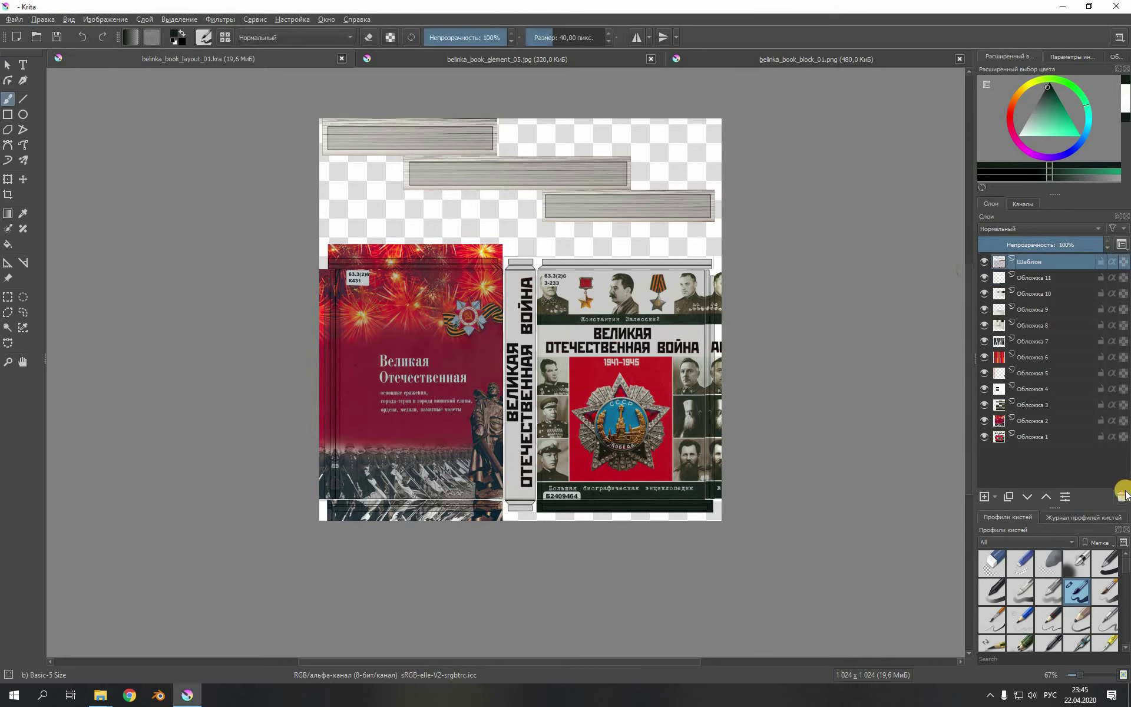
click(1121, 497)
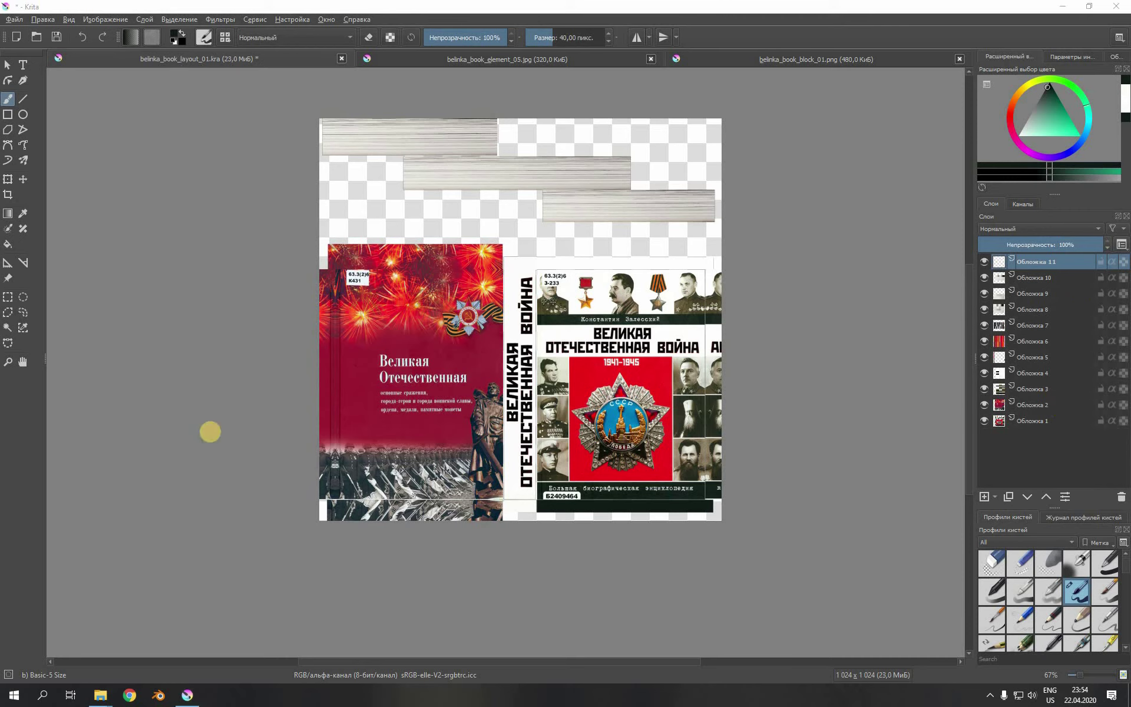
Step: Flatten the image so all the Обложка layers become a single layer
click(144, 20)
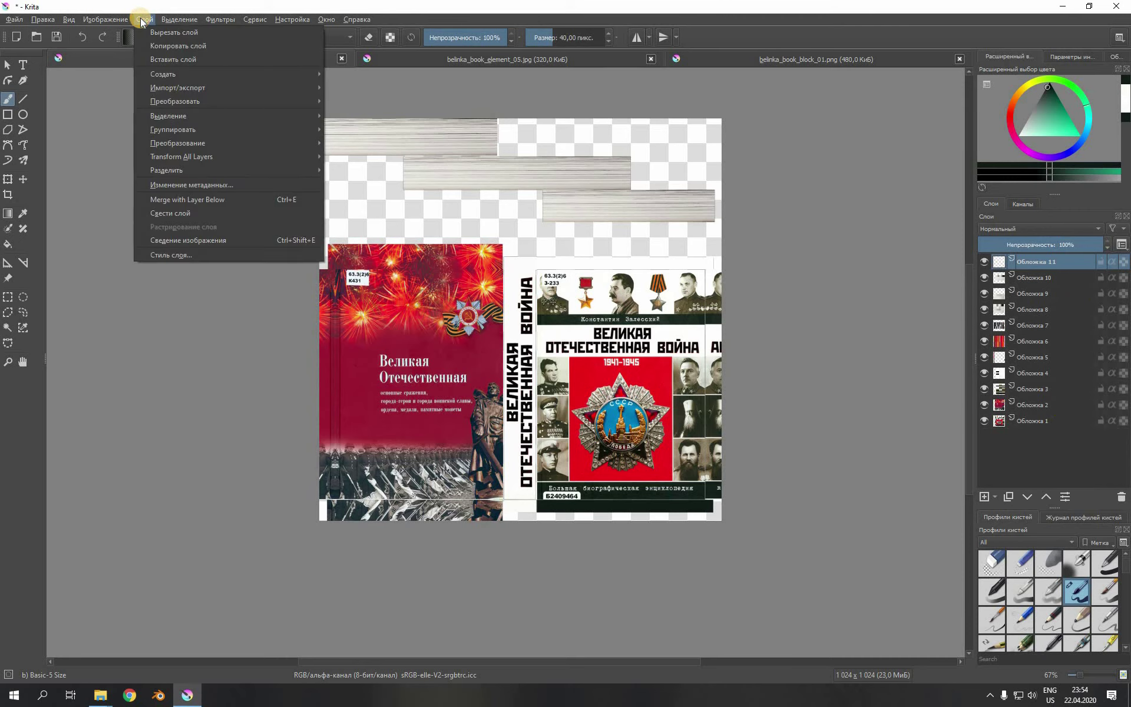
click(186, 239)
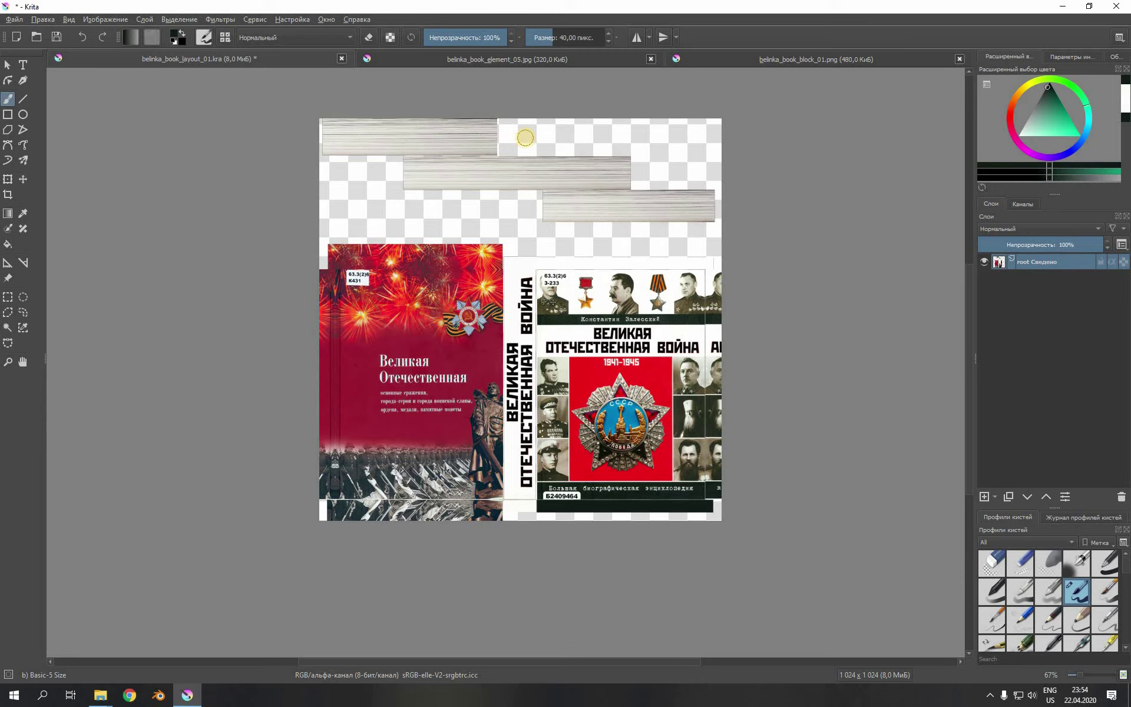
click(7, 65)
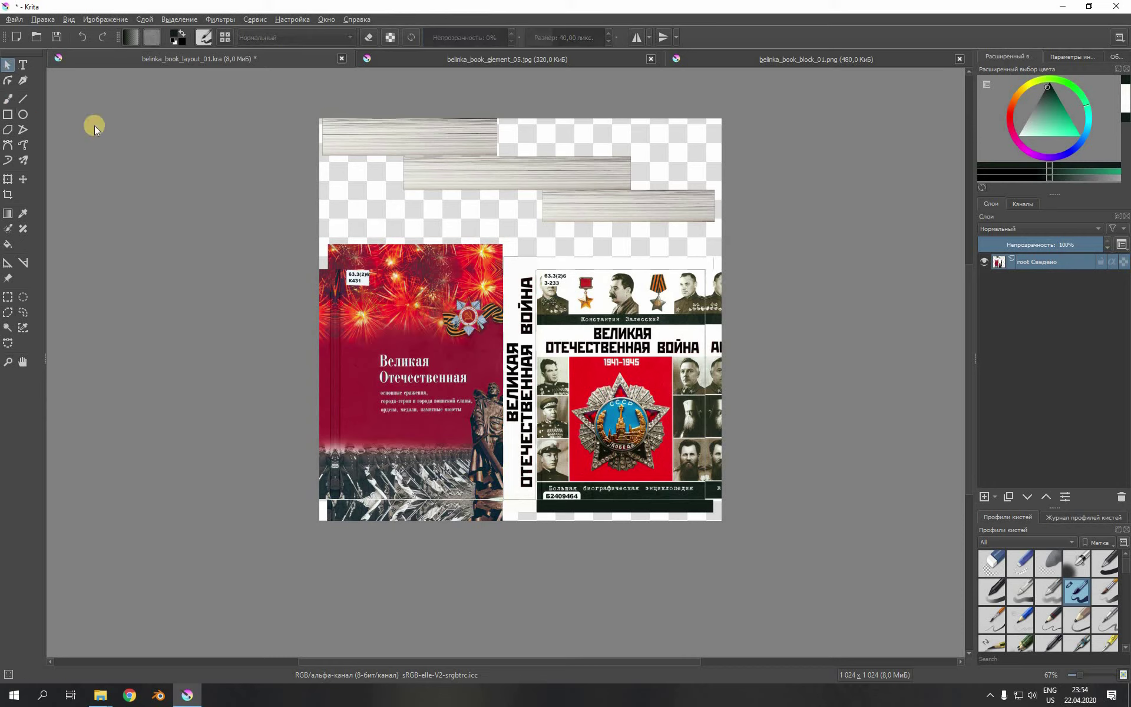
Step: Start saving the flattened image under a new name, belinka_book_texture_01, in PNG format in the Belinka_Book_Layout folder
click(14, 19)
click(72, 88)
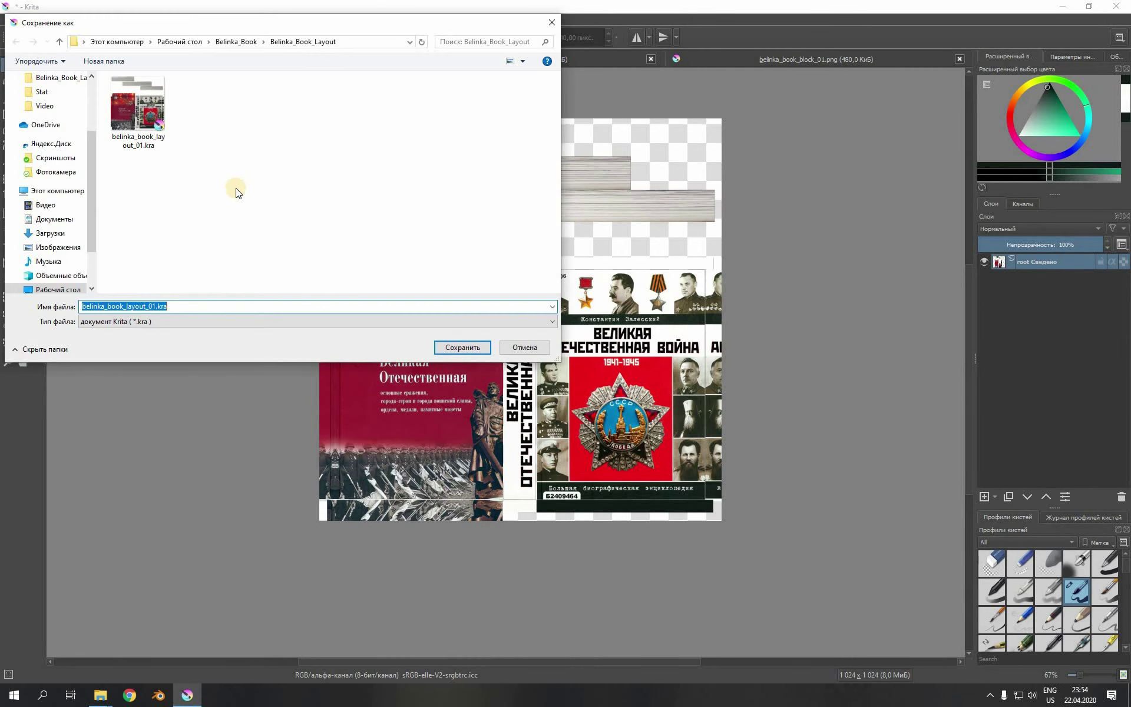
click(155, 306)
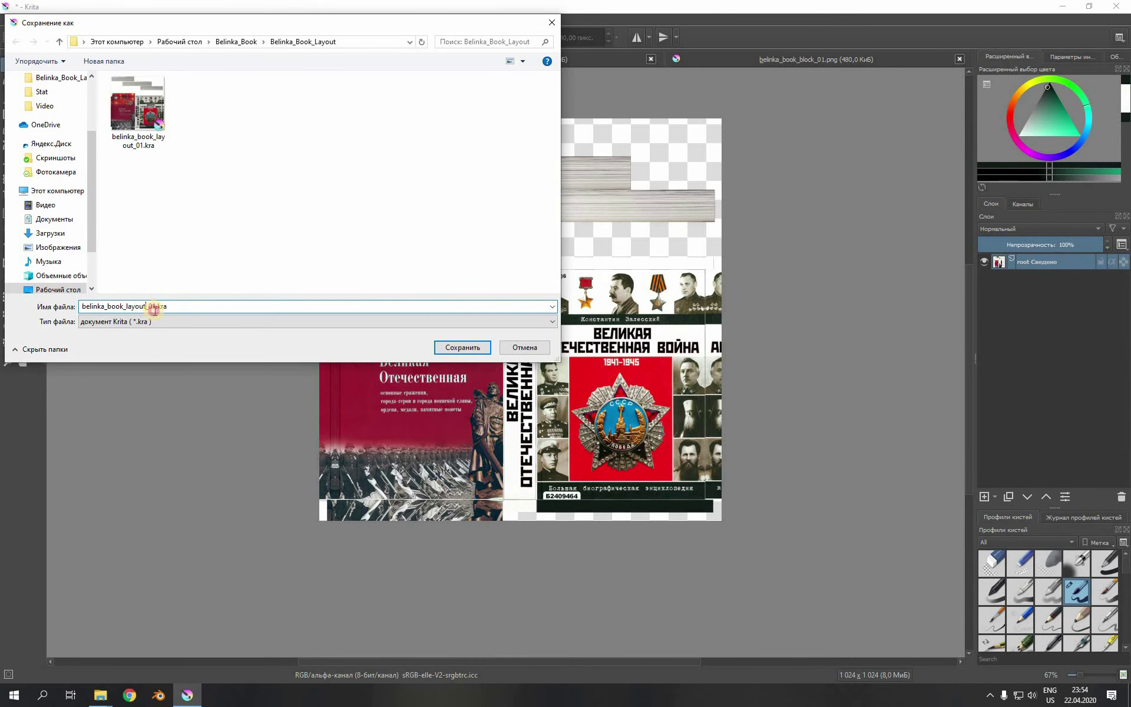
key(BackSpace)
key(BackSpace)
key(BackSpace)
key(BackSpace)
key(BackSpace)
key(BackSpace)
key(BackSpace)
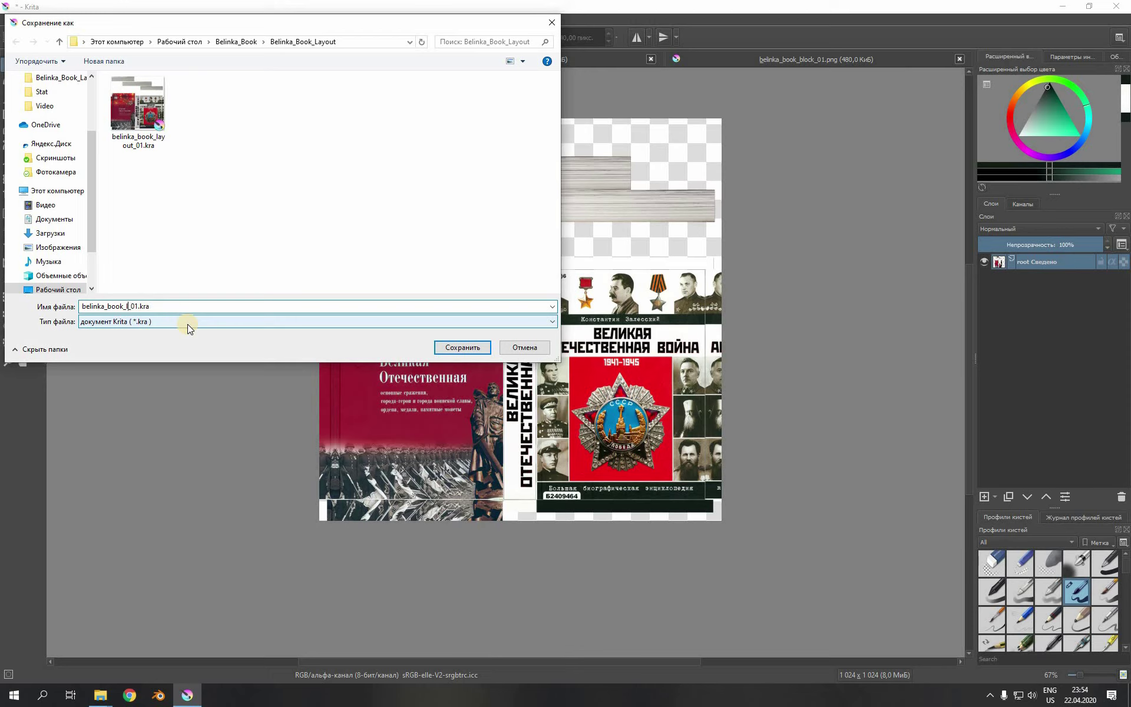
text(texture)
click(198, 321)
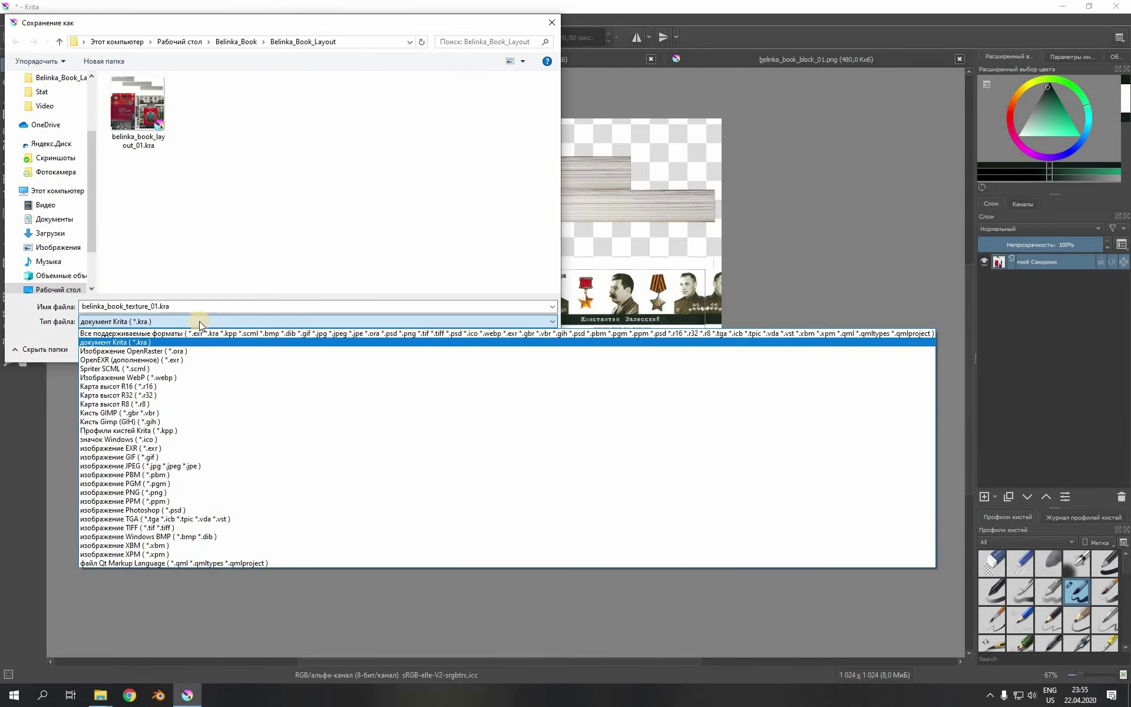
click(159, 490)
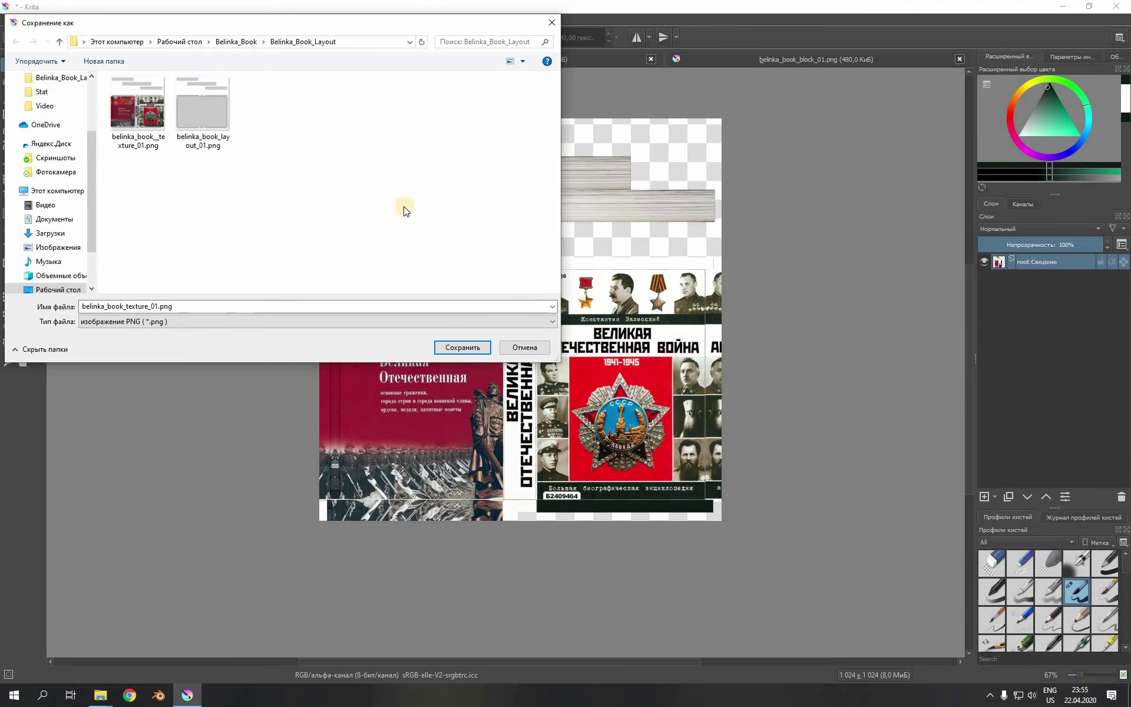
Step: Save the texture PNG with the lossless compression set to 1
click(454, 348)
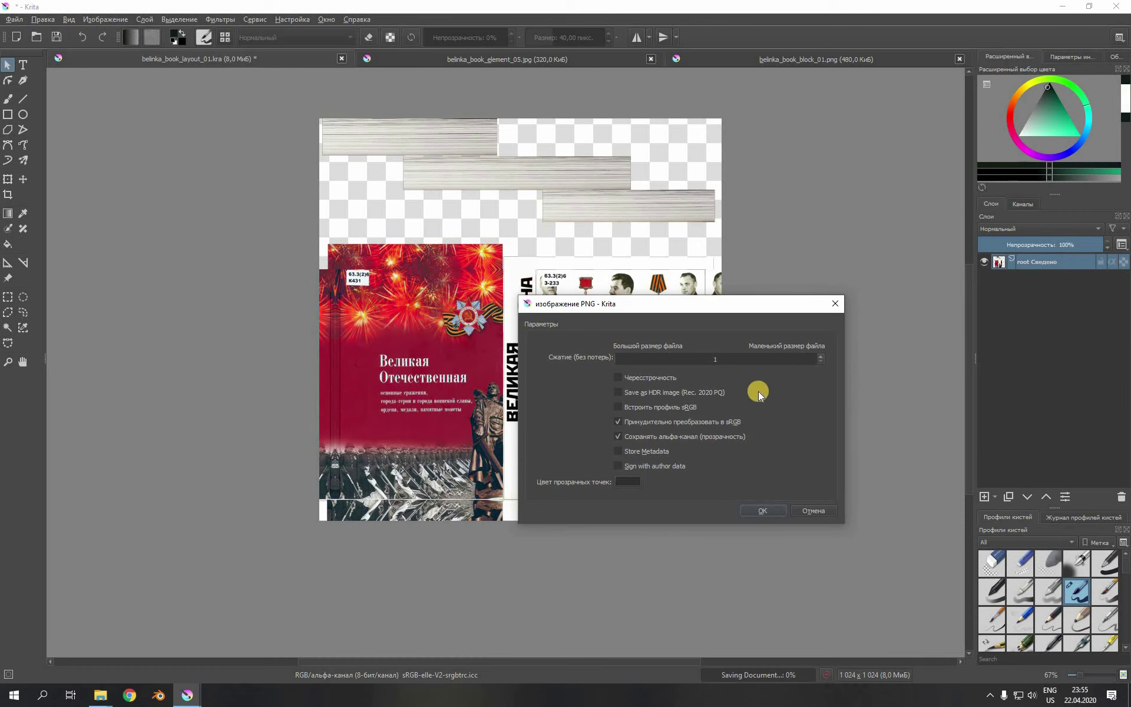
drag(616, 361, 710, 369)
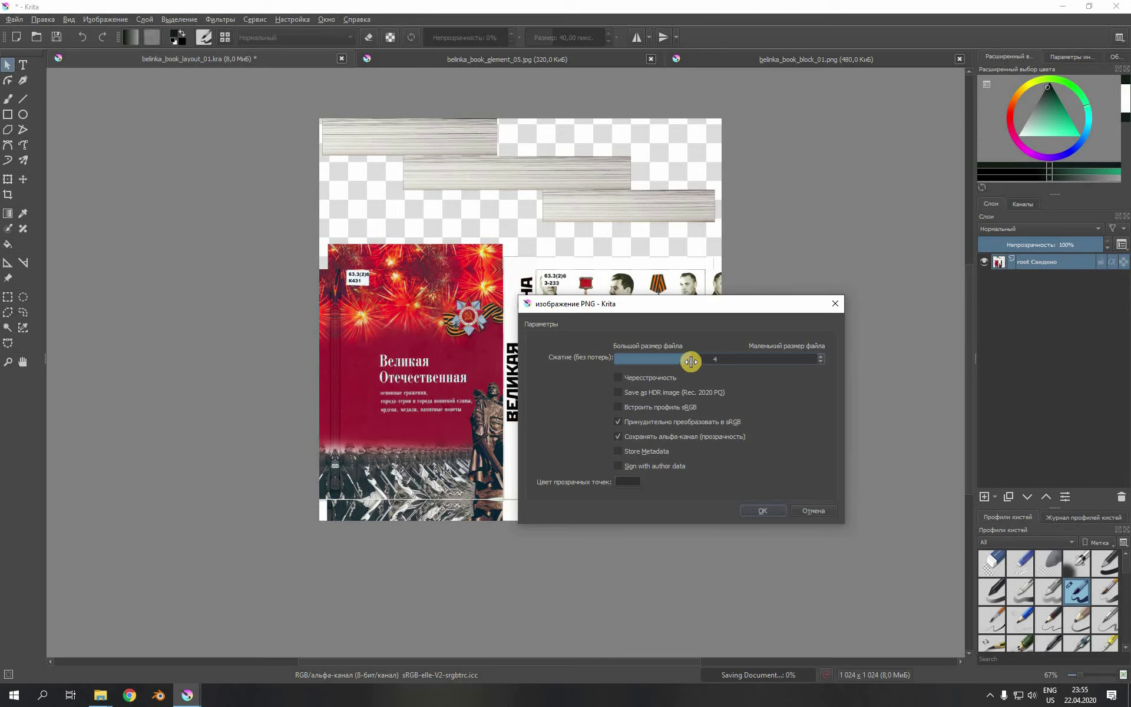
drag(692, 361, 604, 363)
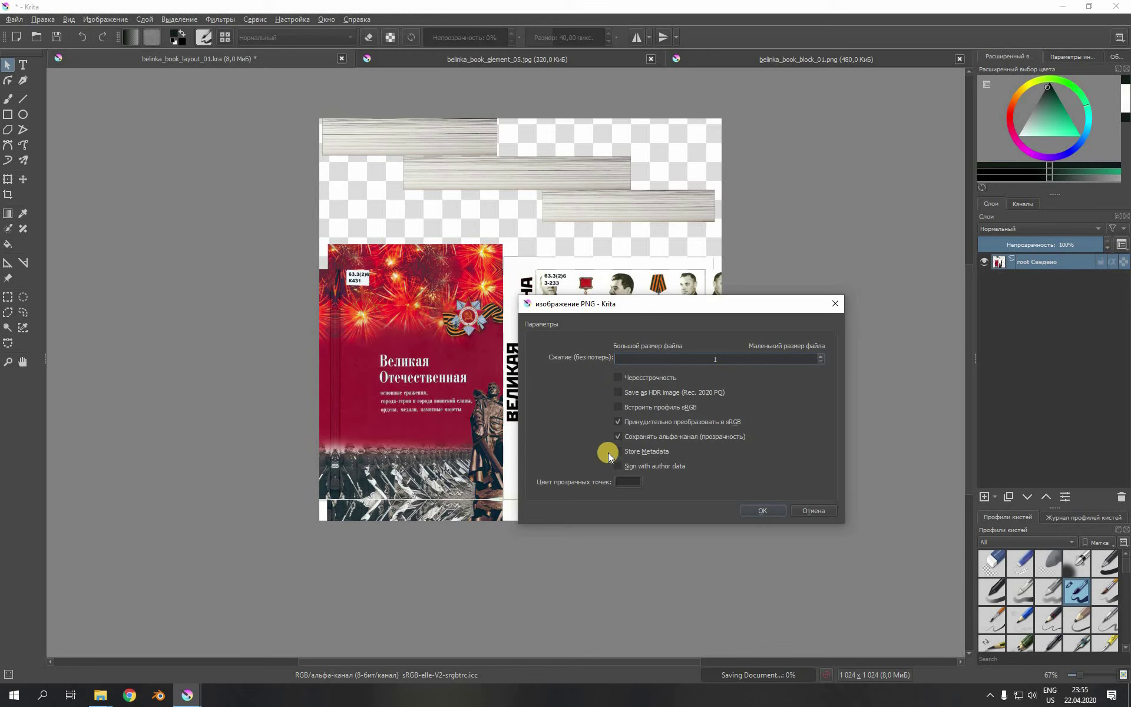
click(766, 511)
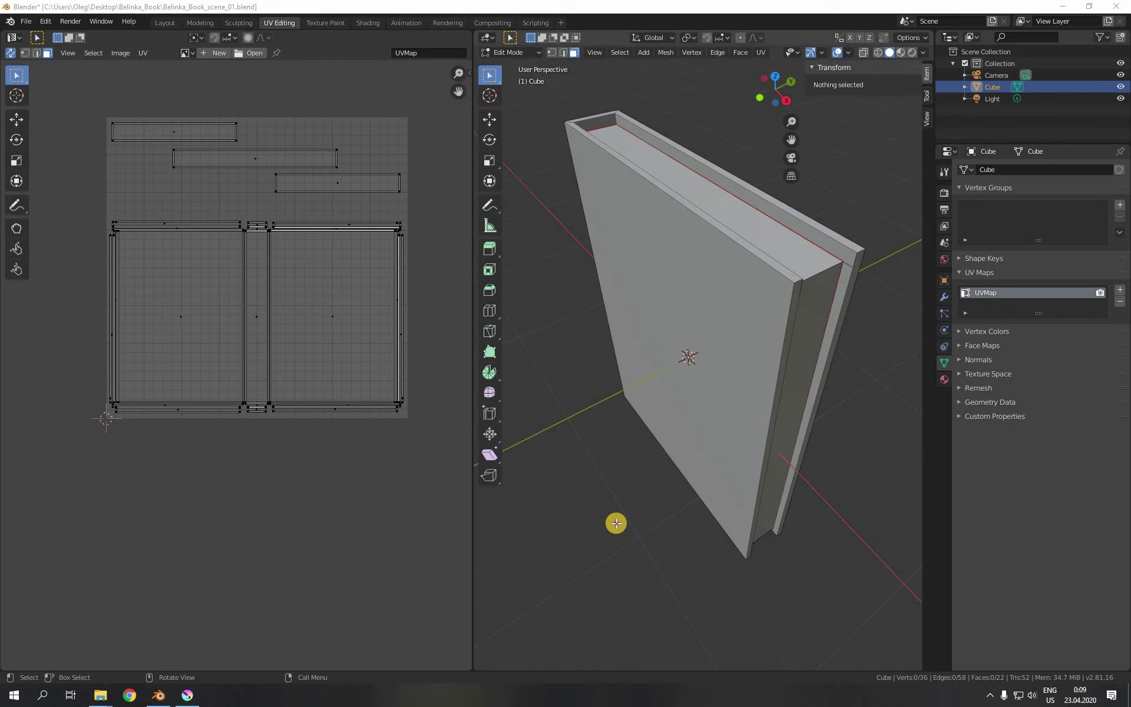
Step: Switch to Blender, select the book's whole mesh and rename its material to Текстура Книги
click(616, 523)
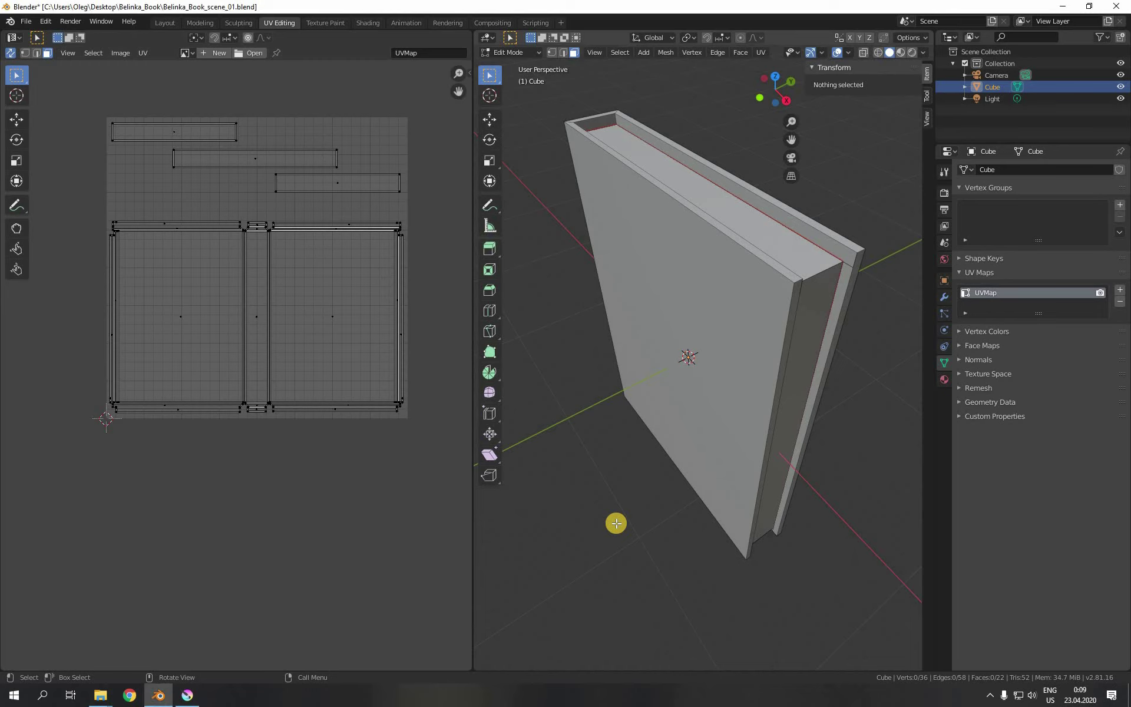
key(a)
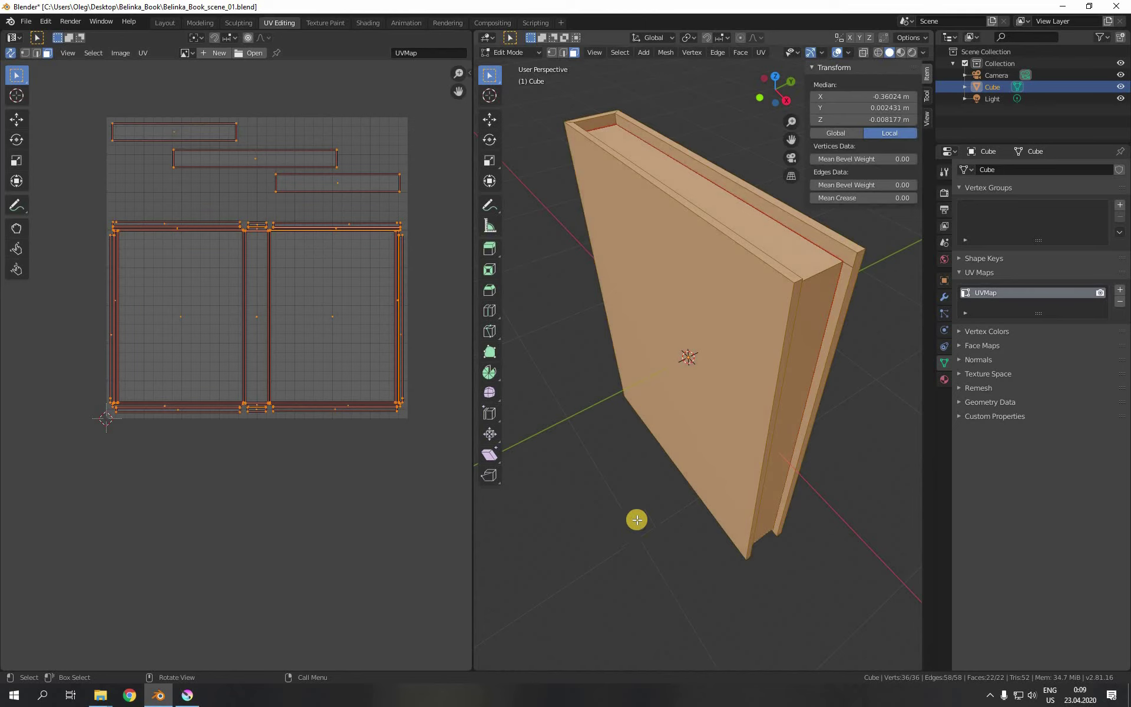
click(944, 379)
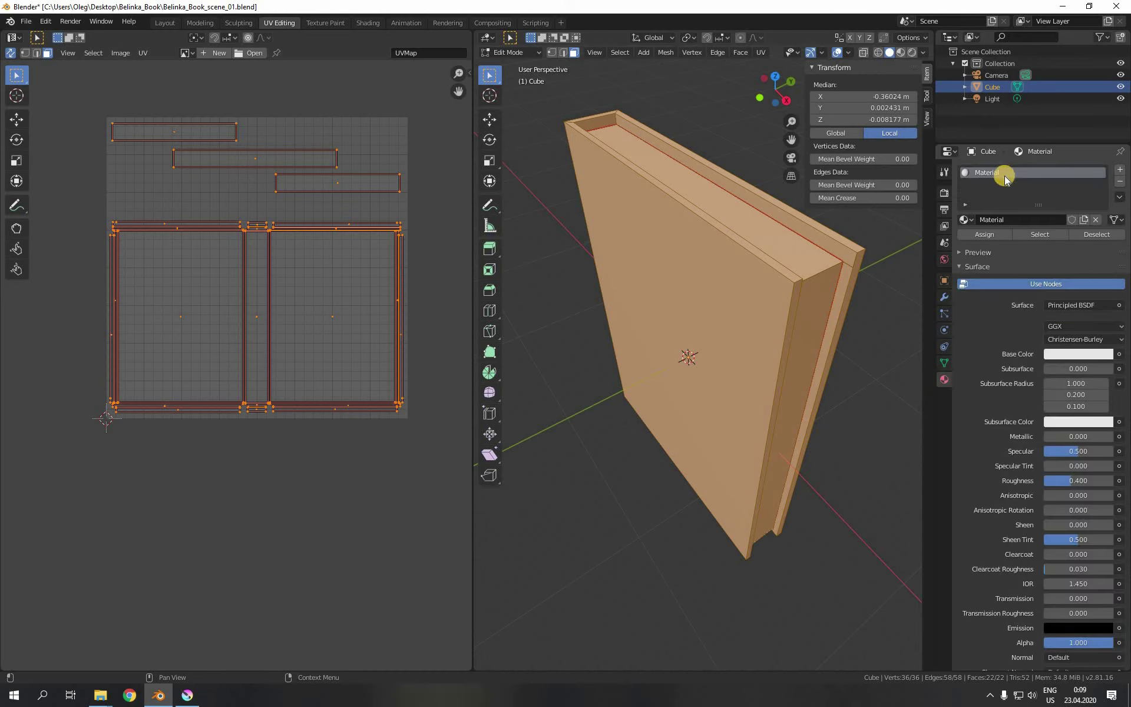
click(1013, 219)
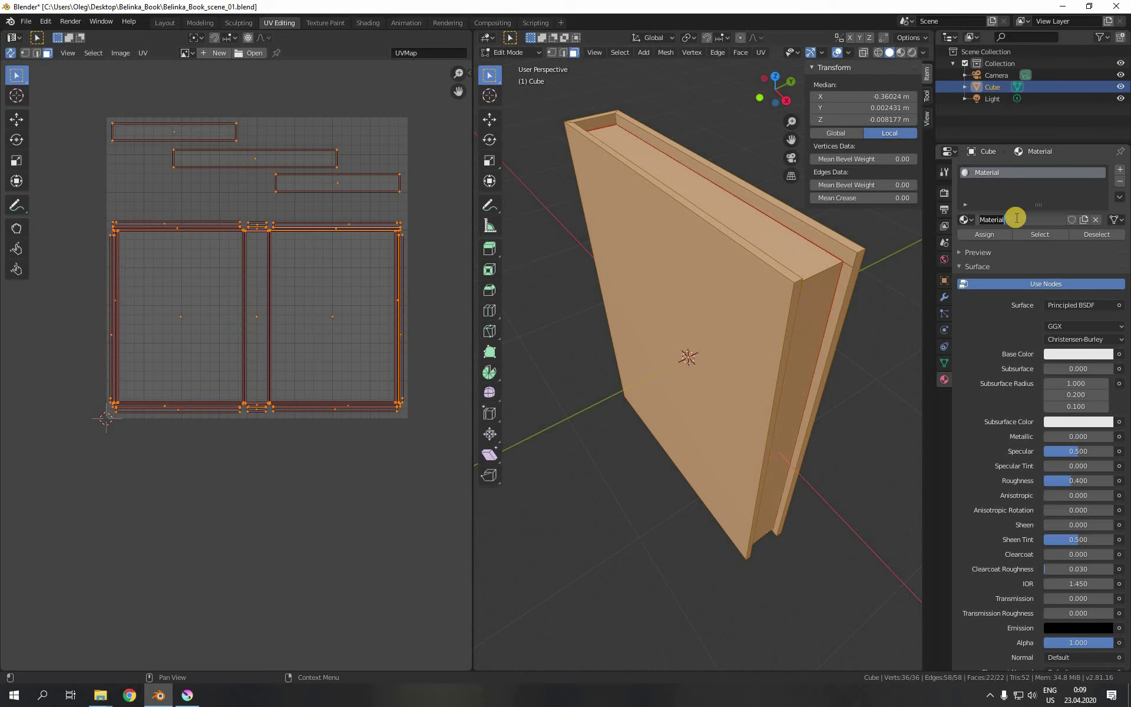
key(BackSpace)
key(alt+shift)
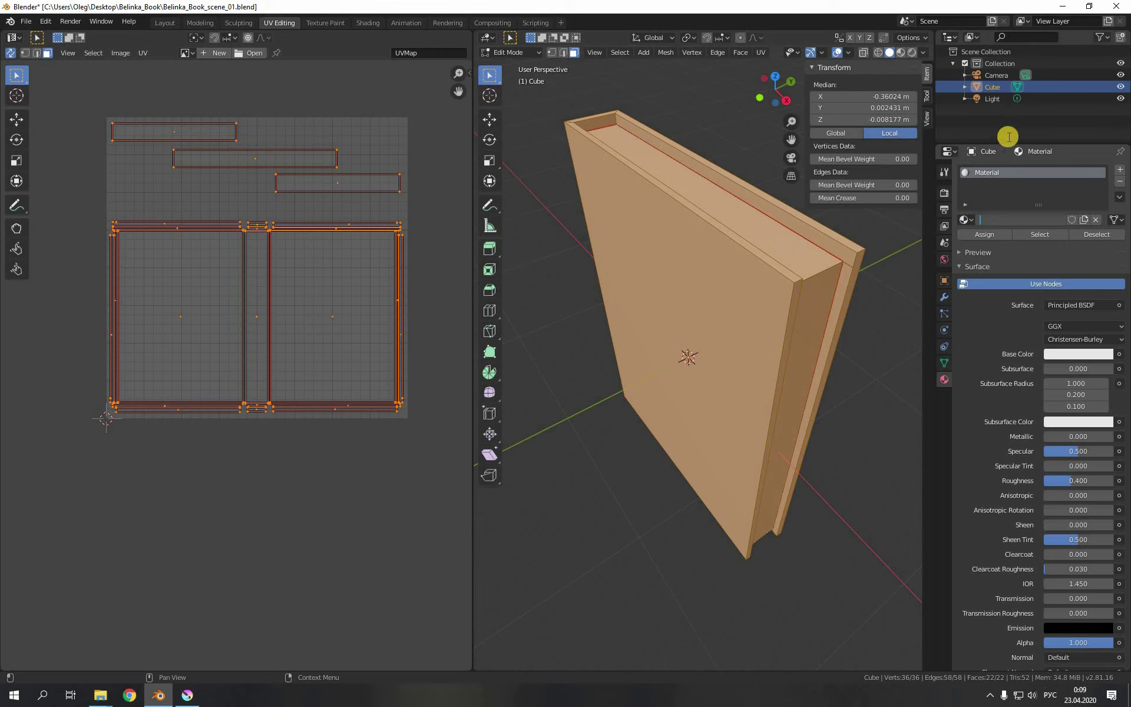
click(1012, 224)
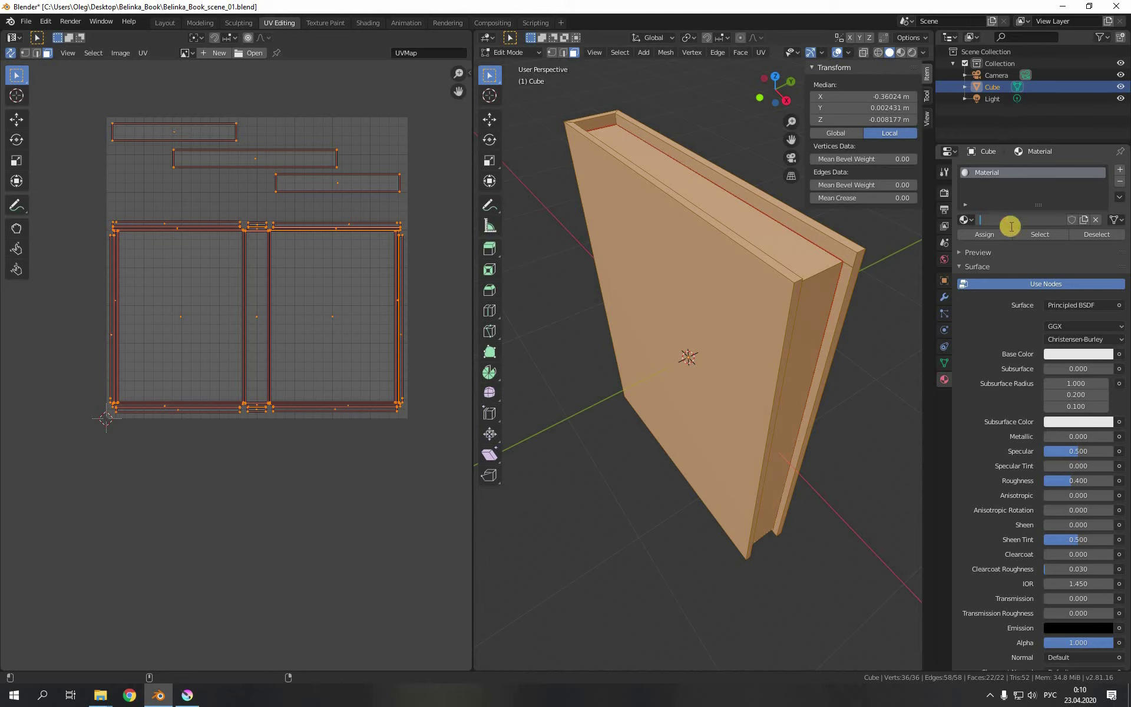
text(Текстура Книги)
key(Return)
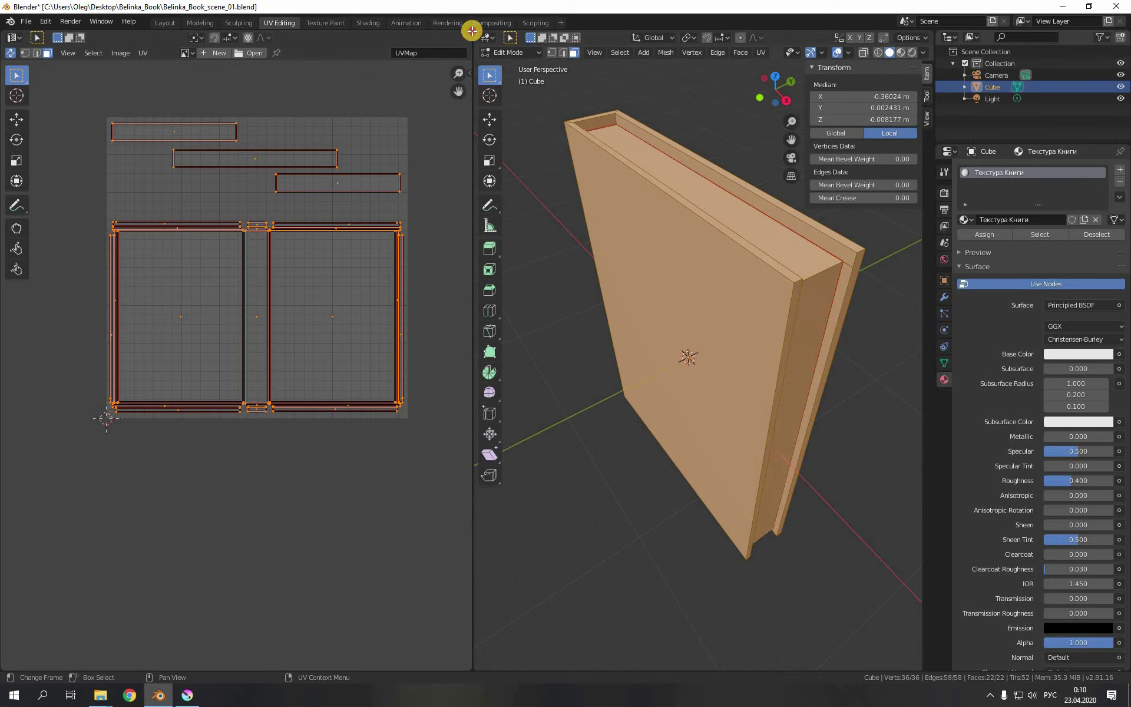
Step: Split the UV editor into two stacked areas, make the upper one a Shader Editor and hide its sidebar
drag(472, 31, 466, 360)
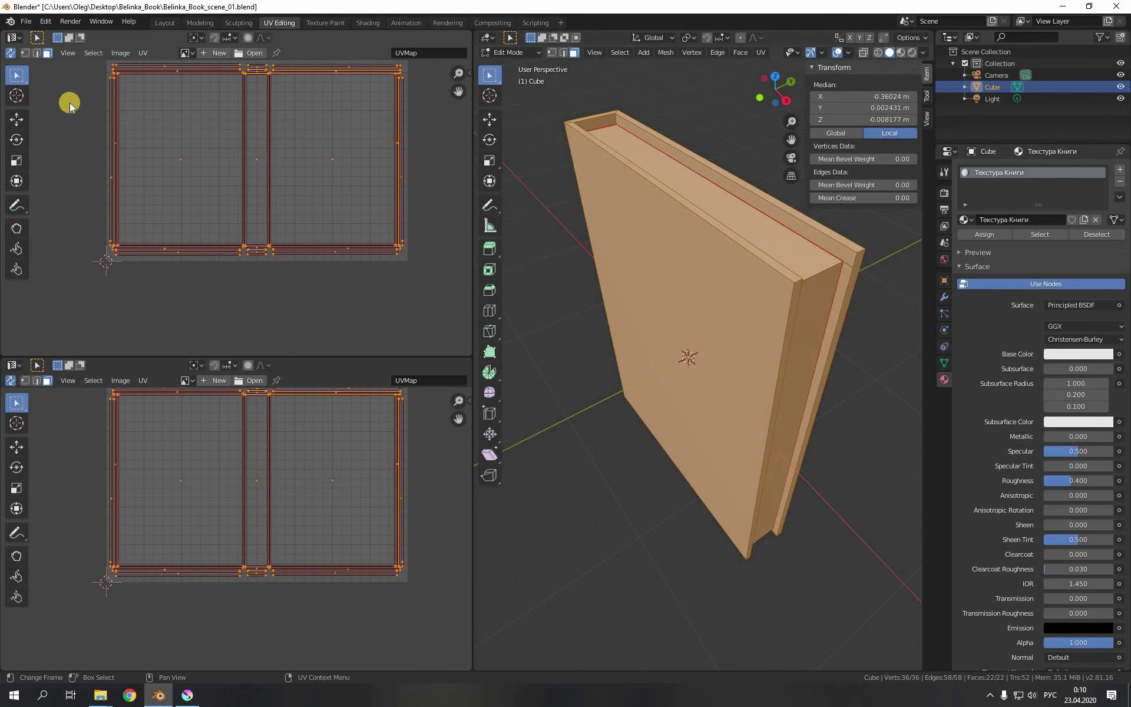
click(16, 38)
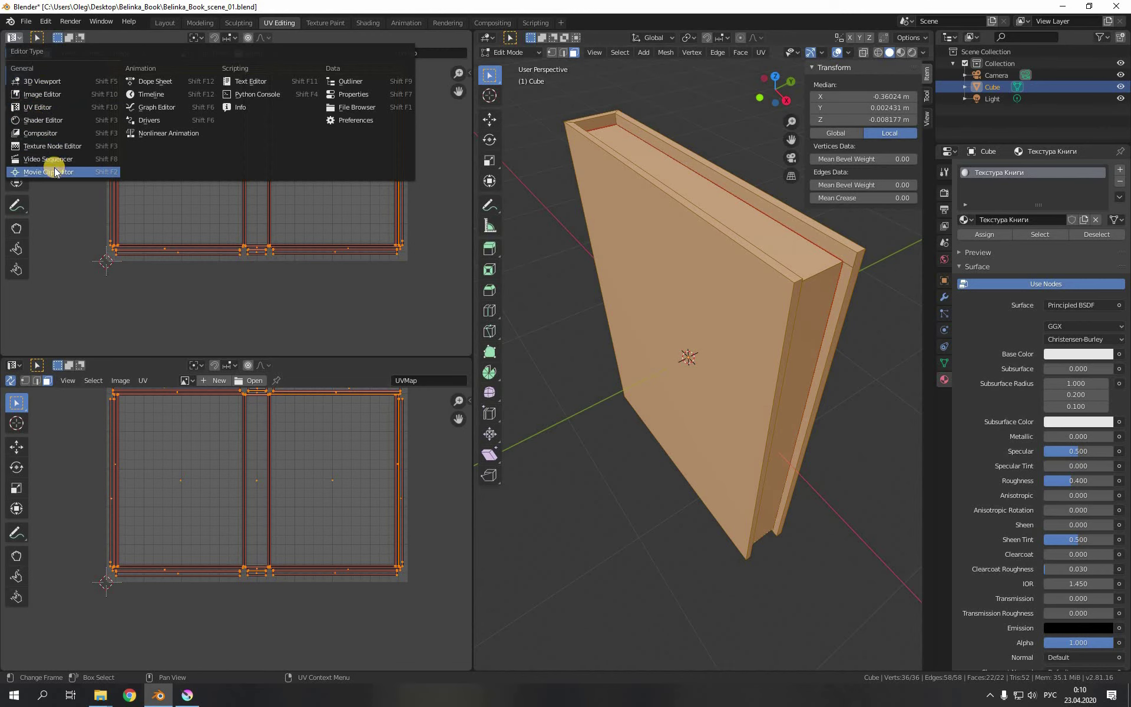
click(39, 121)
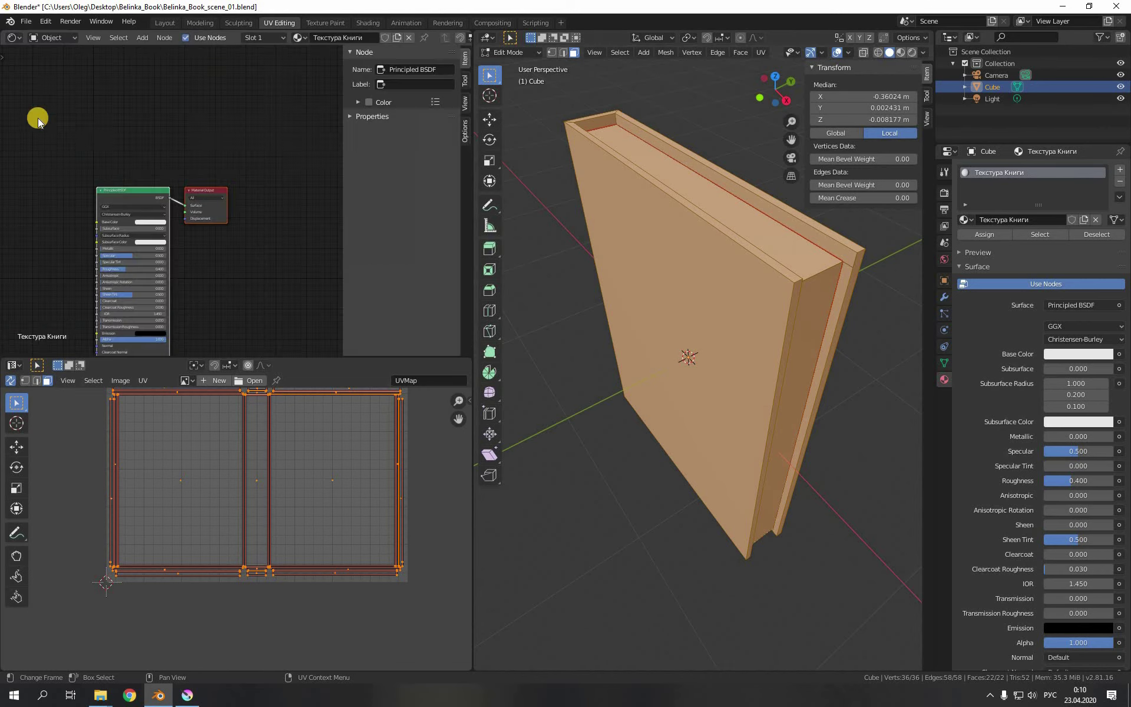
scroll(163, 101, down, 1)
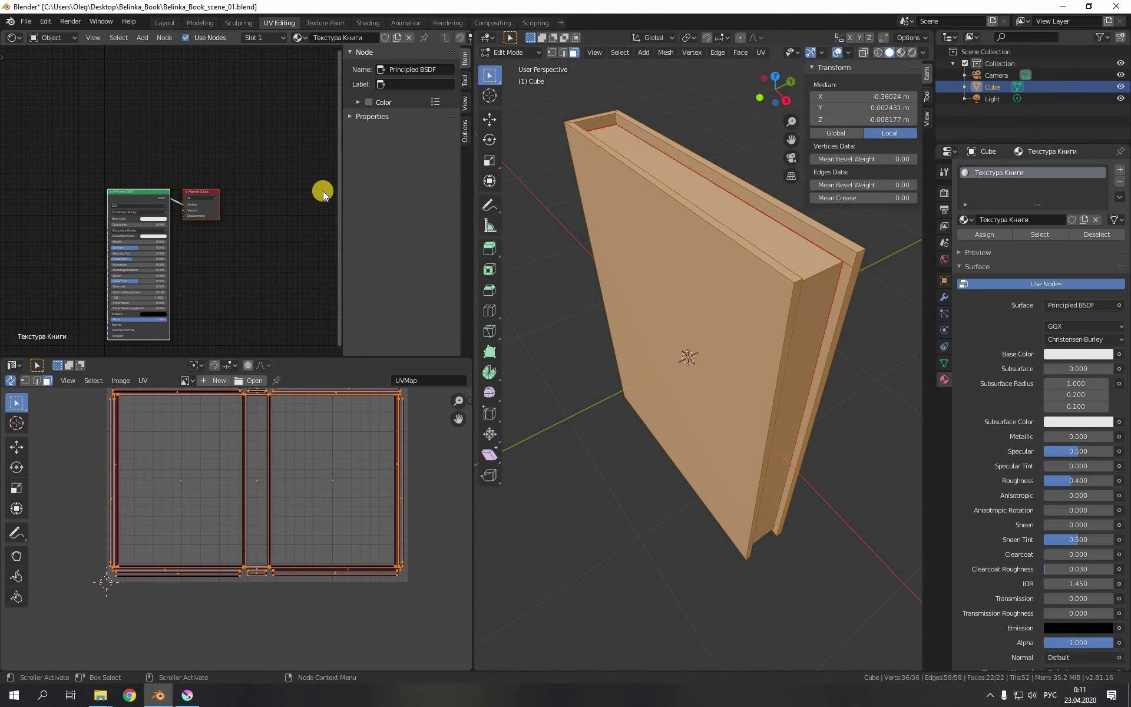
key(n)
scroll(242, 179, up, 4)
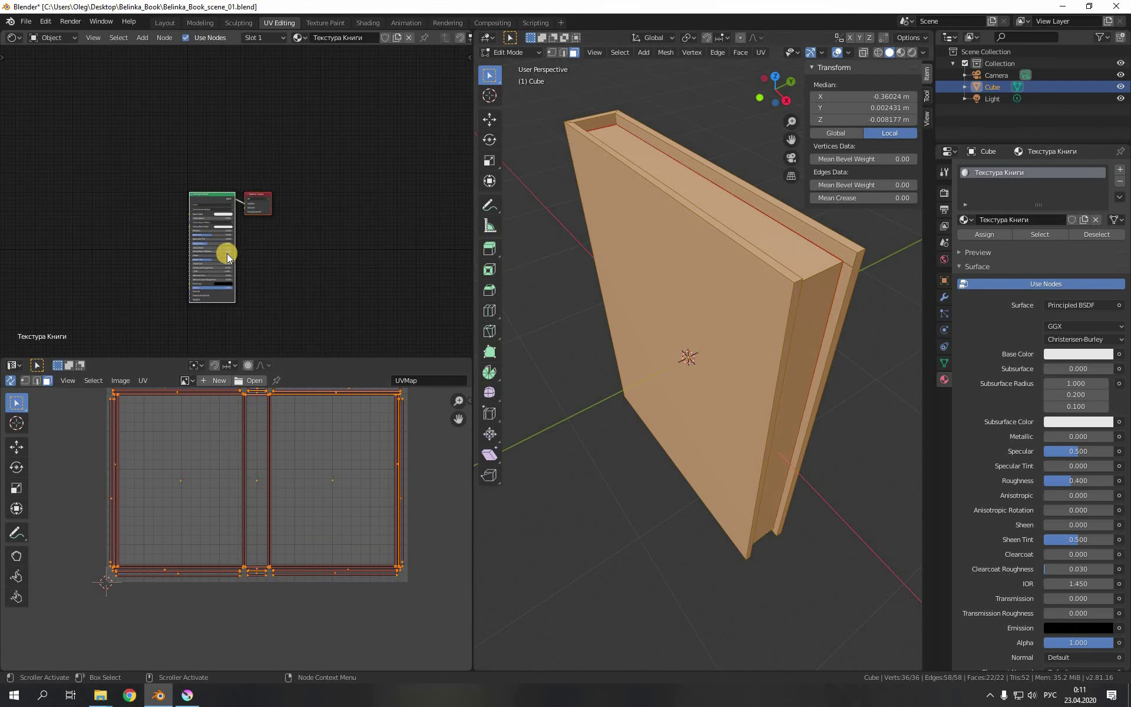
middle_drag(290, 238, 300, 176)
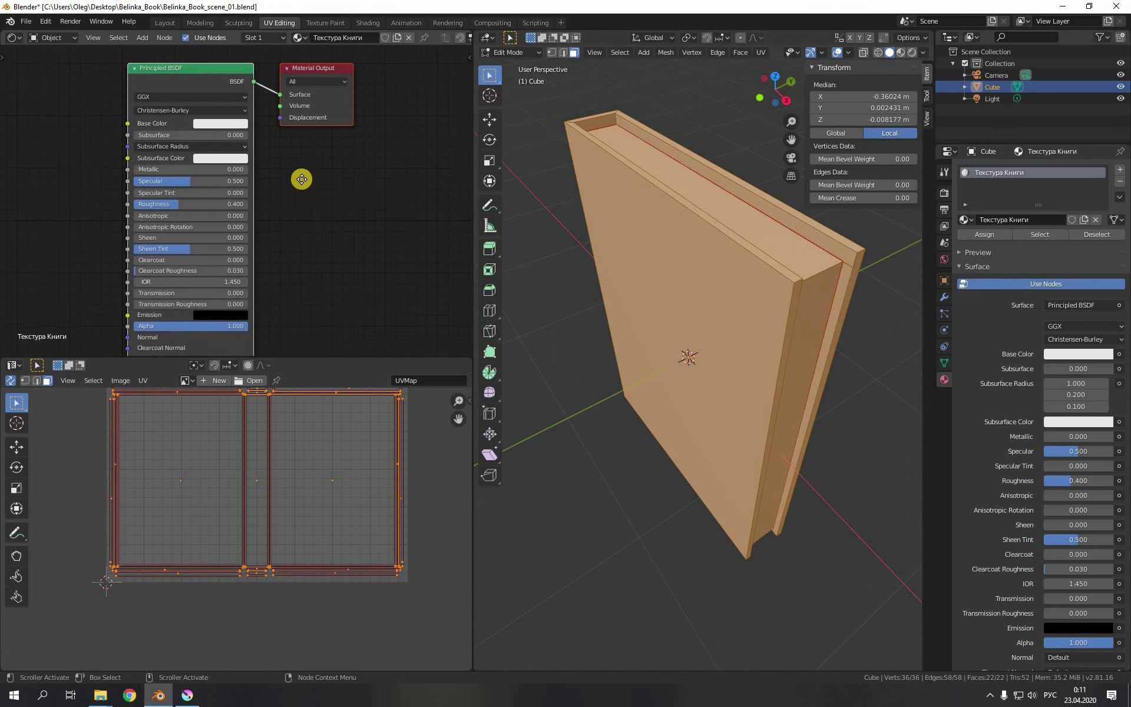
scroll(277, 207, down, 2)
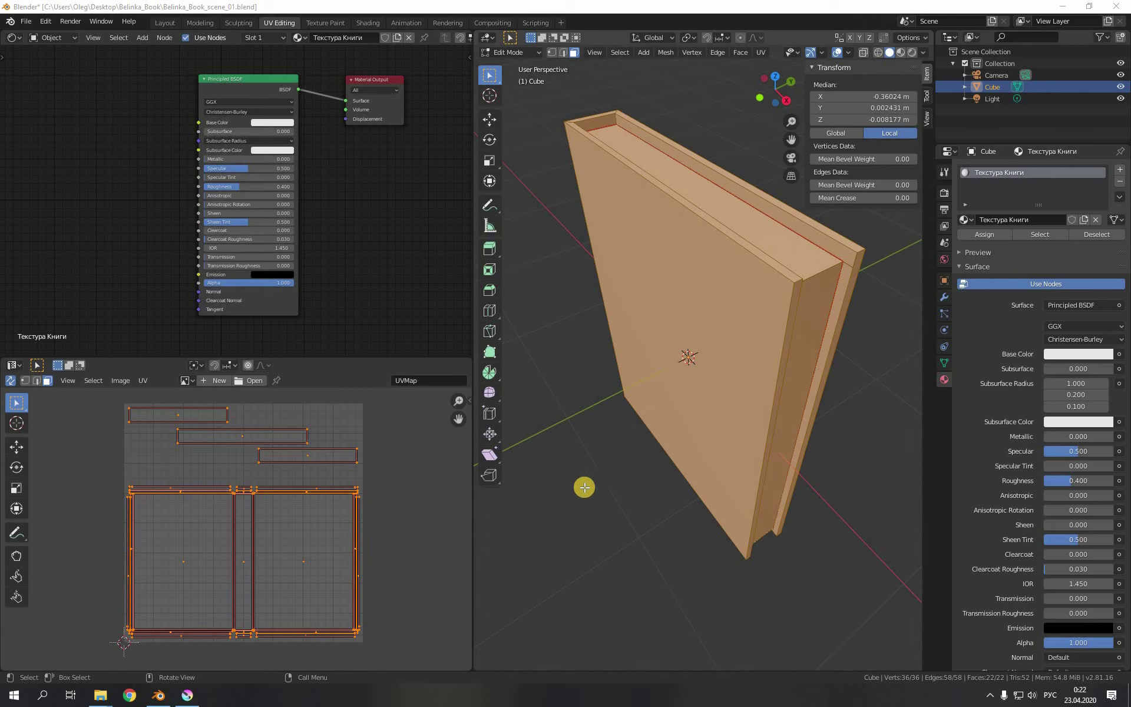
Step: Deselect the mesh, add an Image Texture node to the left of Principled BSDF and adjust its placement
click(585, 486)
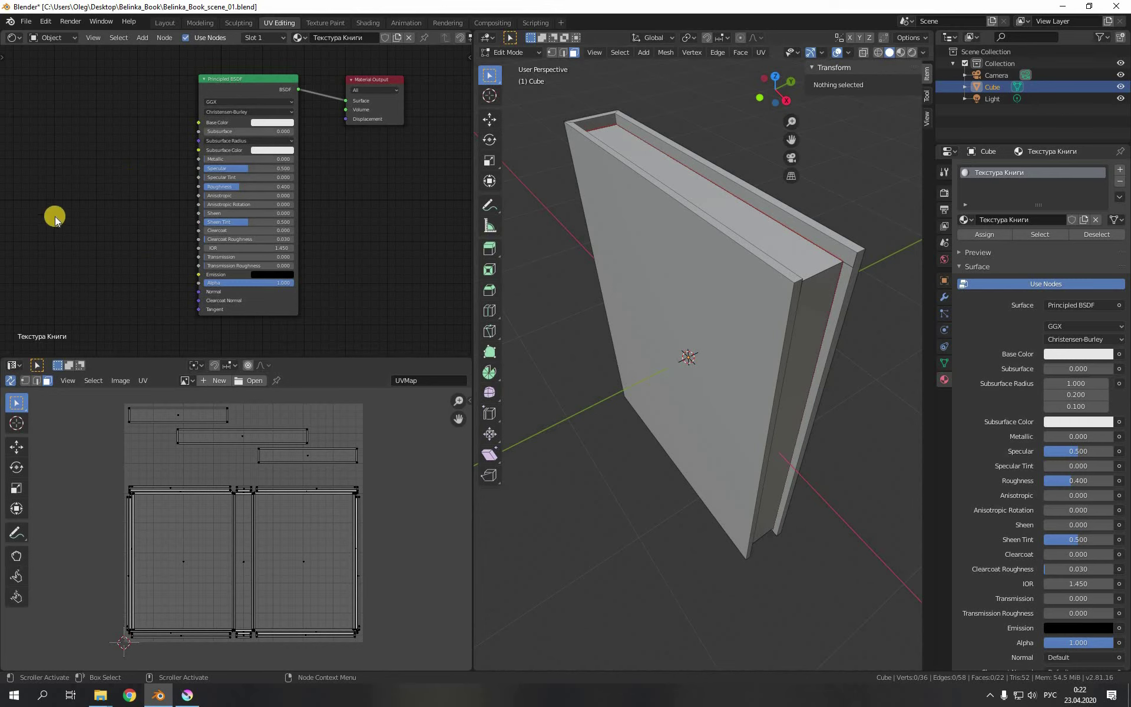
key(shift+a)
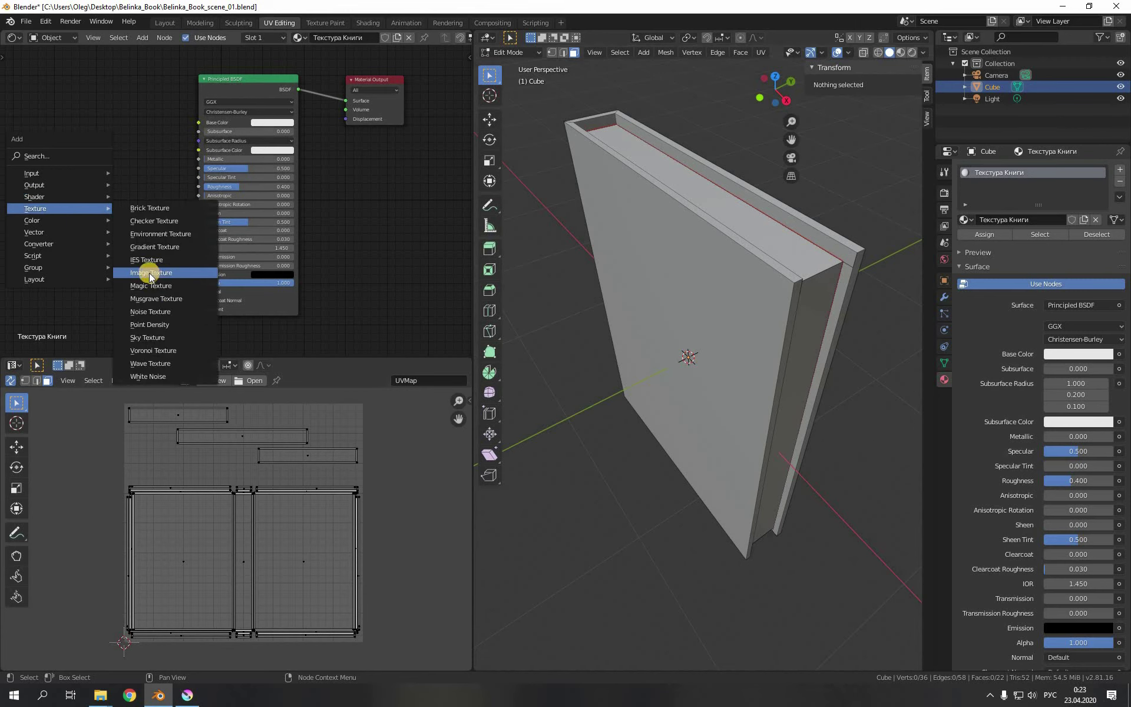
click(150, 273)
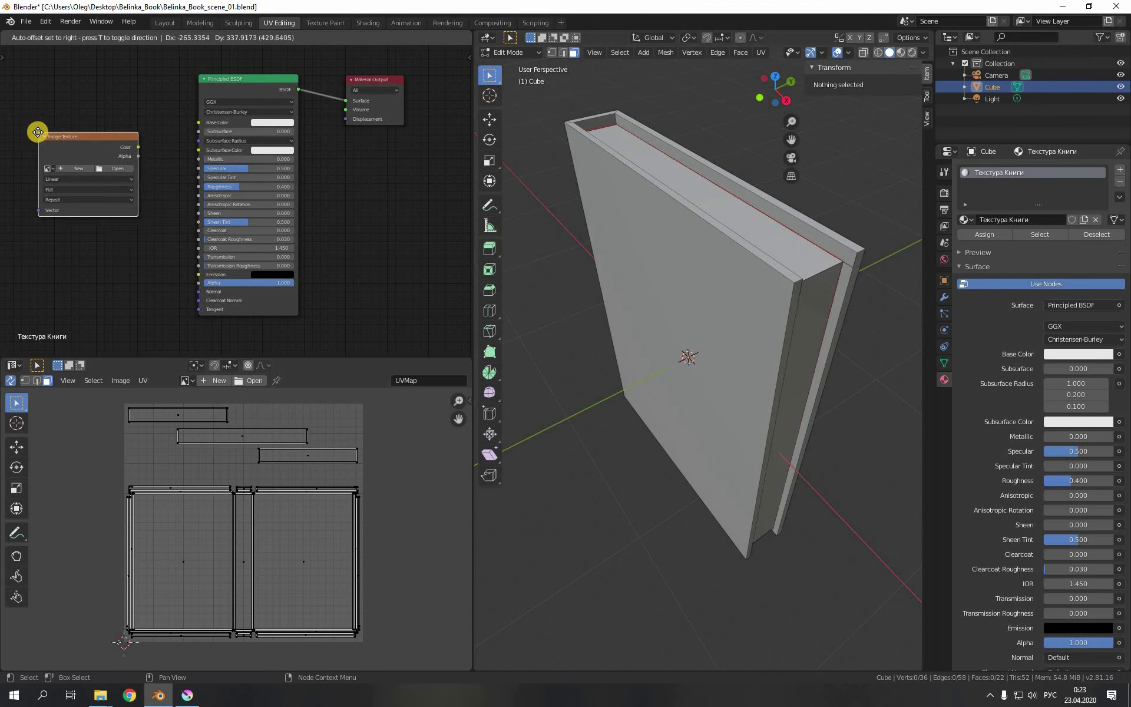
click(36, 128)
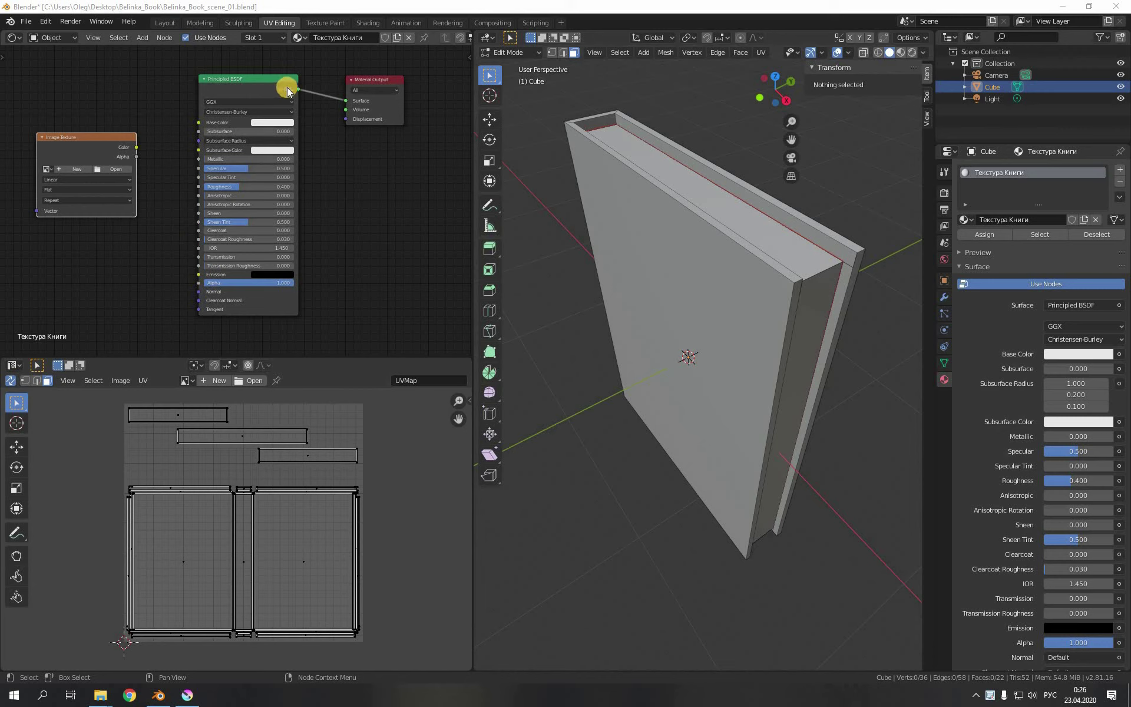
drag(288, 90, 352, 102)
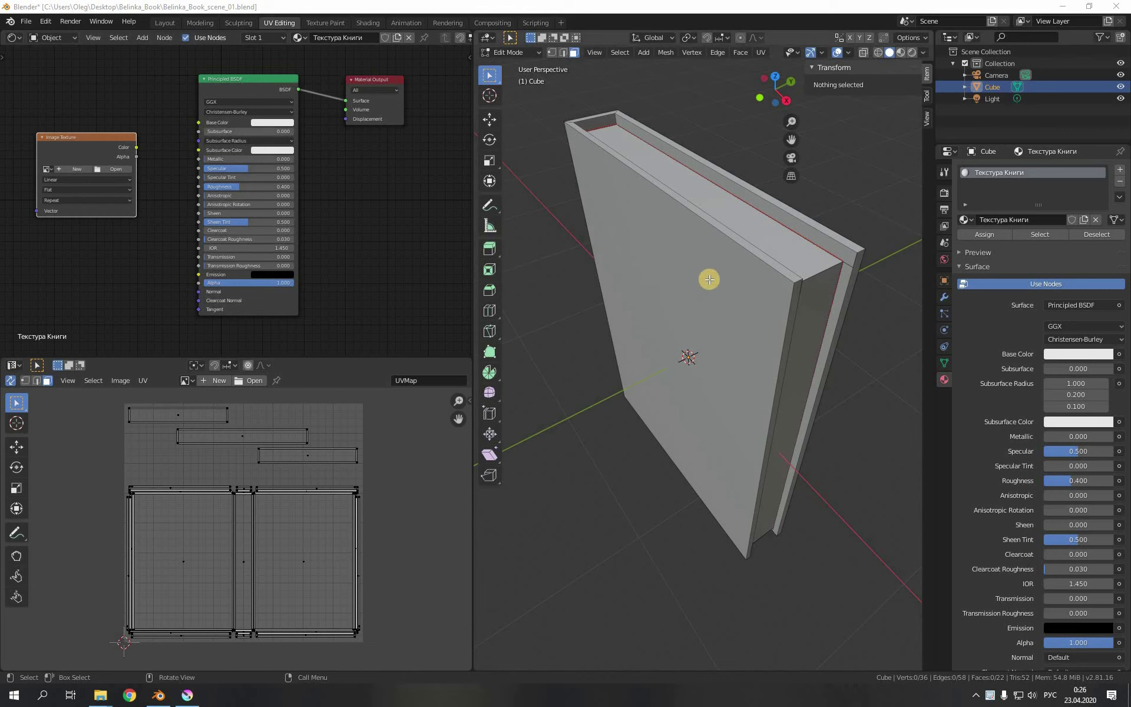
drag(67, 139, 70, 129)
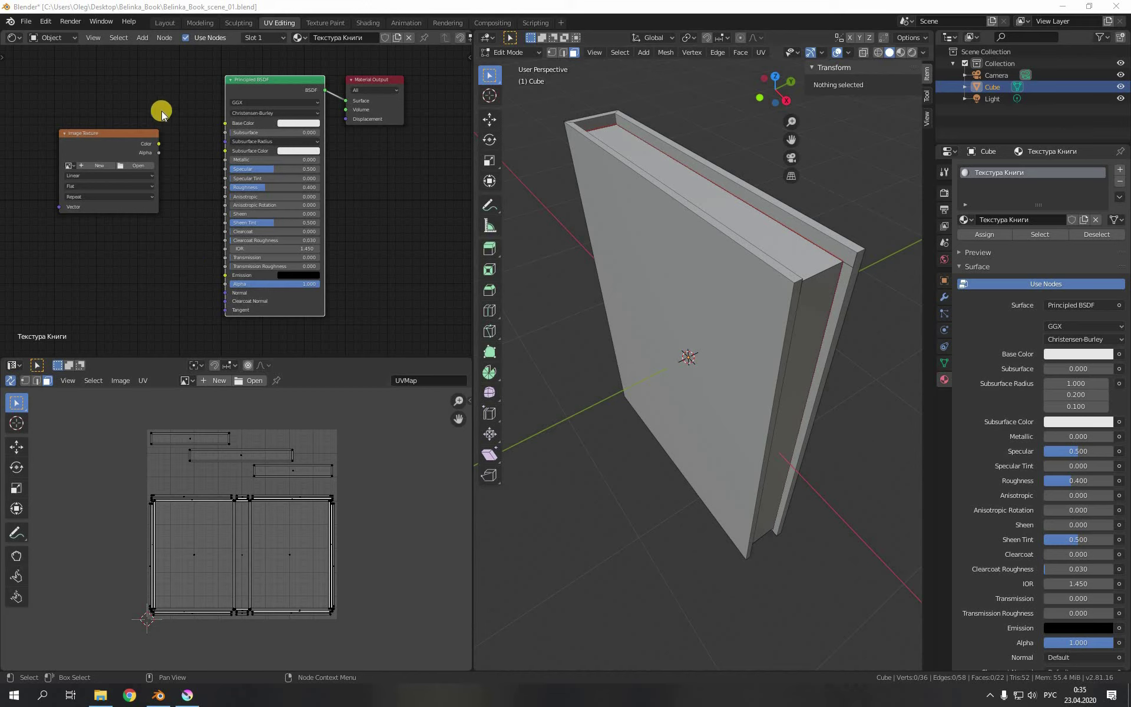
Step: Load belinka_book_texture_01.png from the Belinka_Book_Layout folder into the Image Texture node
click(143, 167)
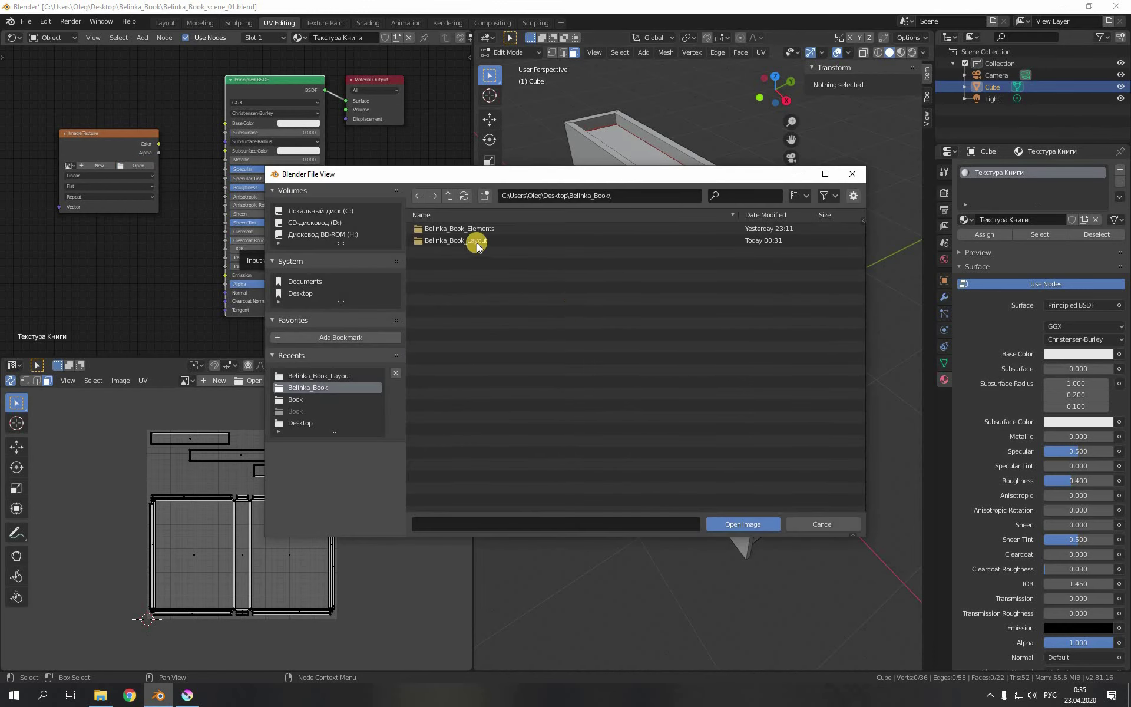
double_click(417, 240)
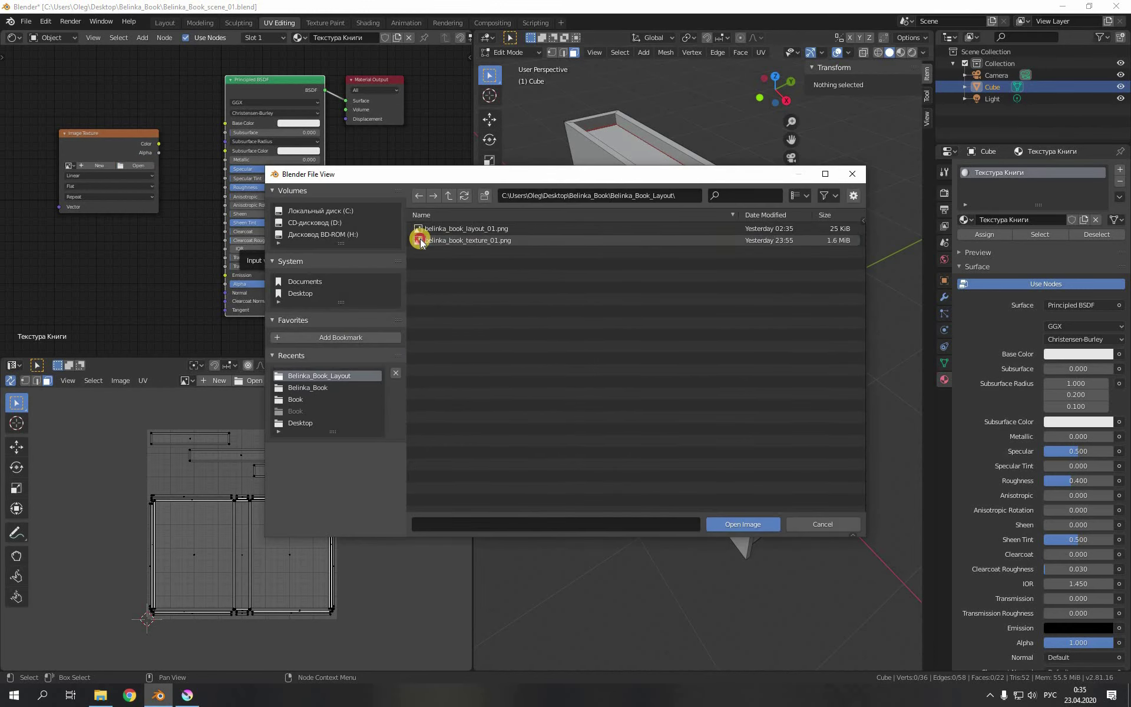
click(502, 242)
click(739, 525)
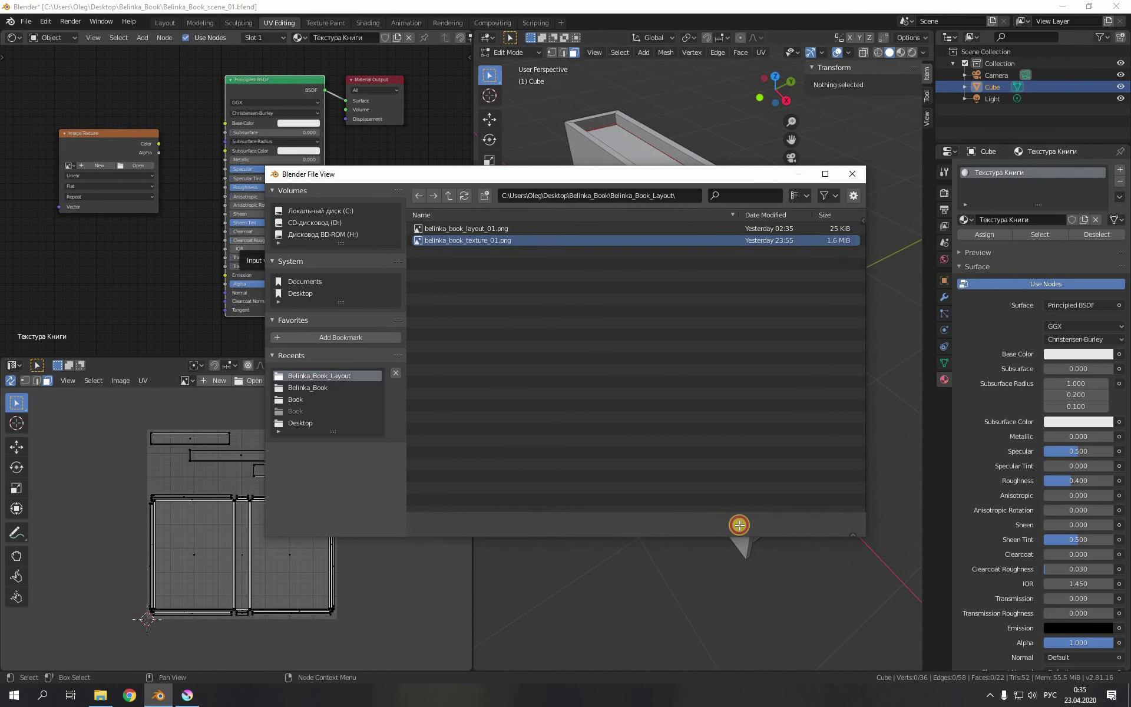
scroll(250, 543, down, 4)
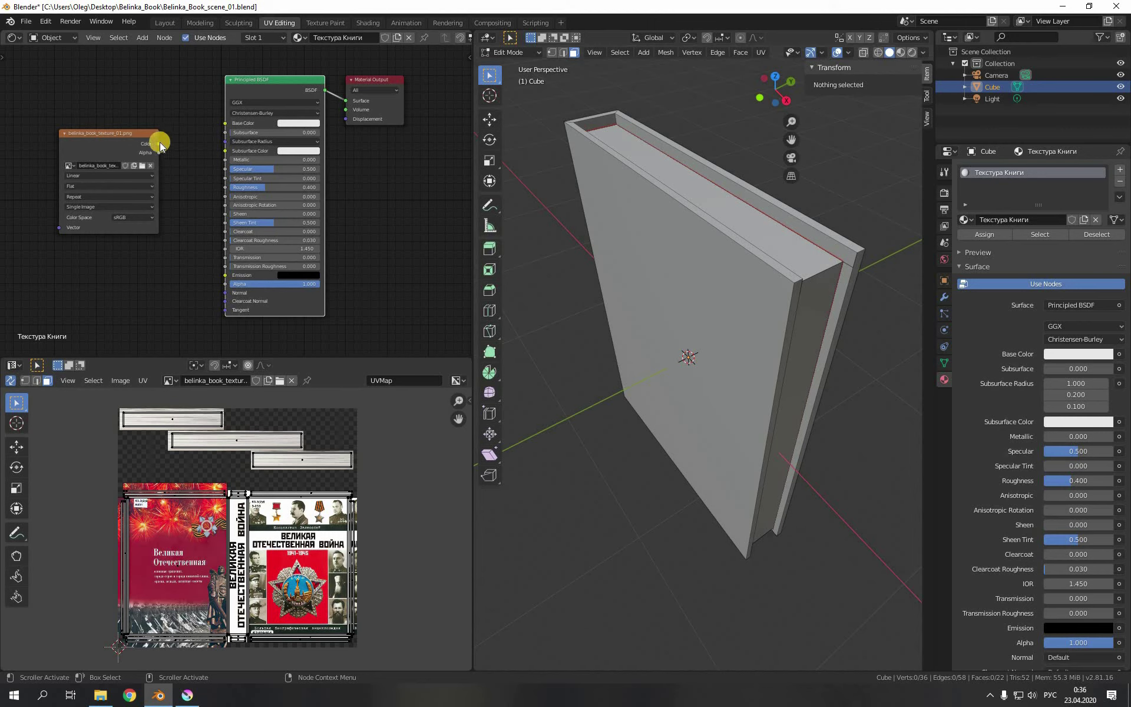
Step: Connect the Image Texture's Color output to Principled BSDF's Base Color and show the book in Material Preview shading
drag(158, 143, 227, 126)
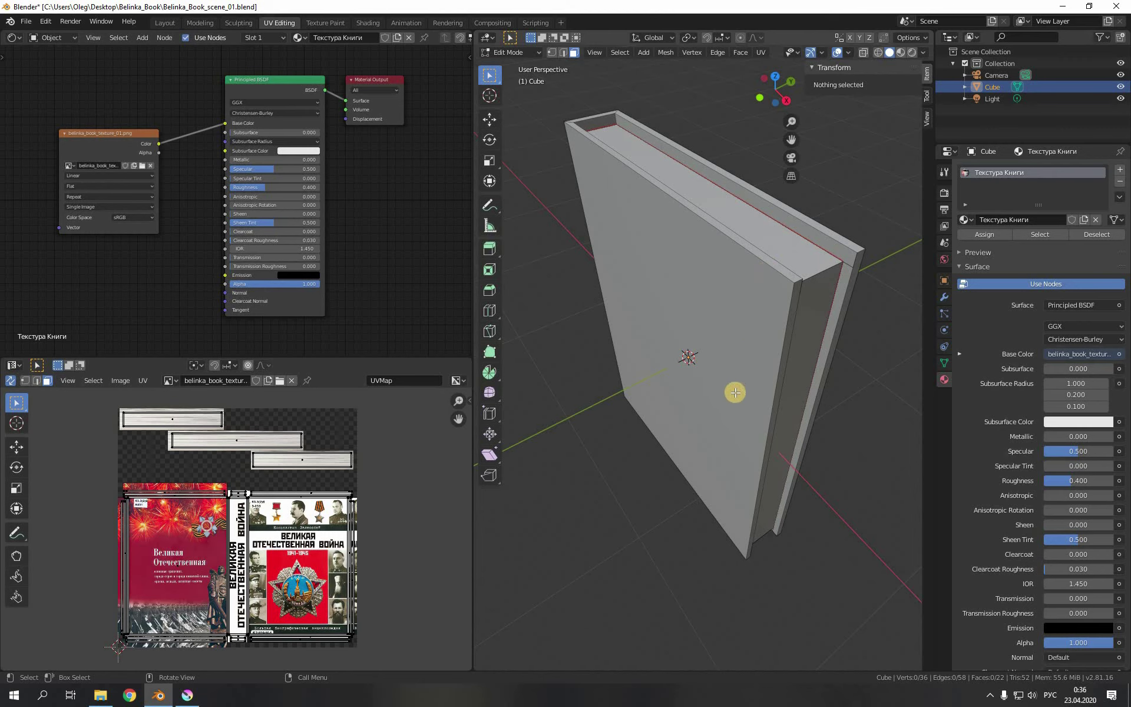
mouse_move(735, 391)
middle_down()
mouse_move(705, 353)
mouse_move(778, 374)
mouse_move(727, 391)
mouse_move(742, 381)
mouse_move(733, 381)
middle_up()
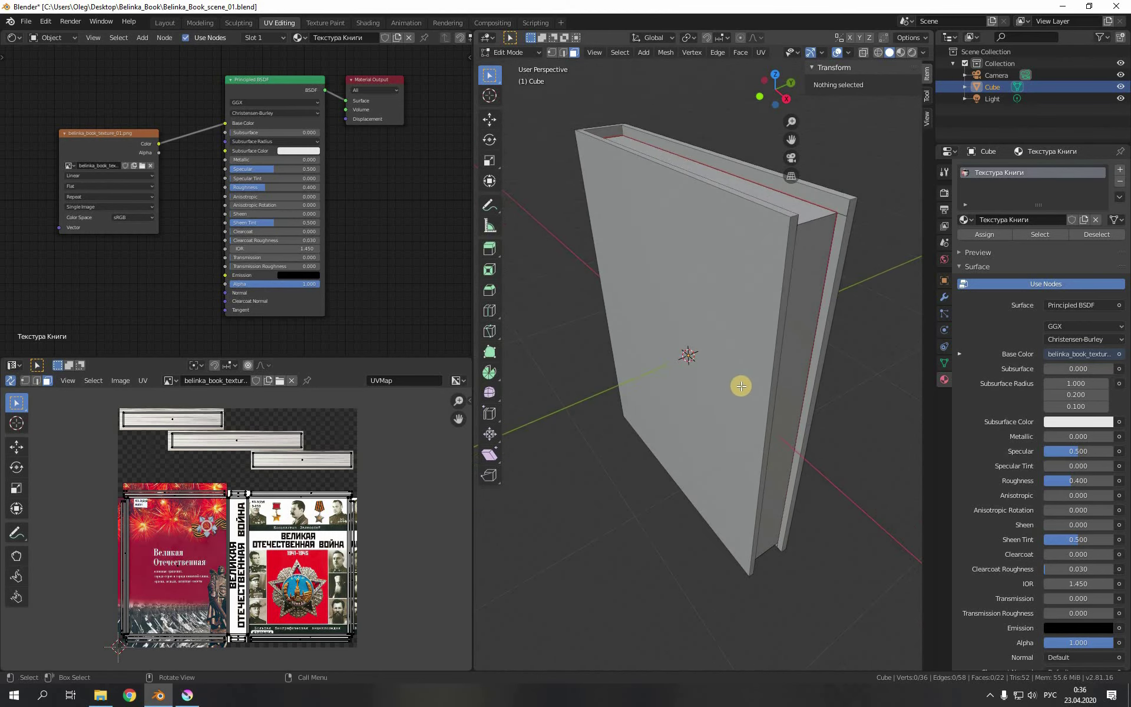
click(901, 53)
mouse_move(730, 487)
middle_down()
mouse_move(741, 475)
mouse_move(631, 432)
mouse_move(596, 448)
mouse_move(884, 459)
mouse_move(803, 510)
mouse_move(756, 492)
middle_up()
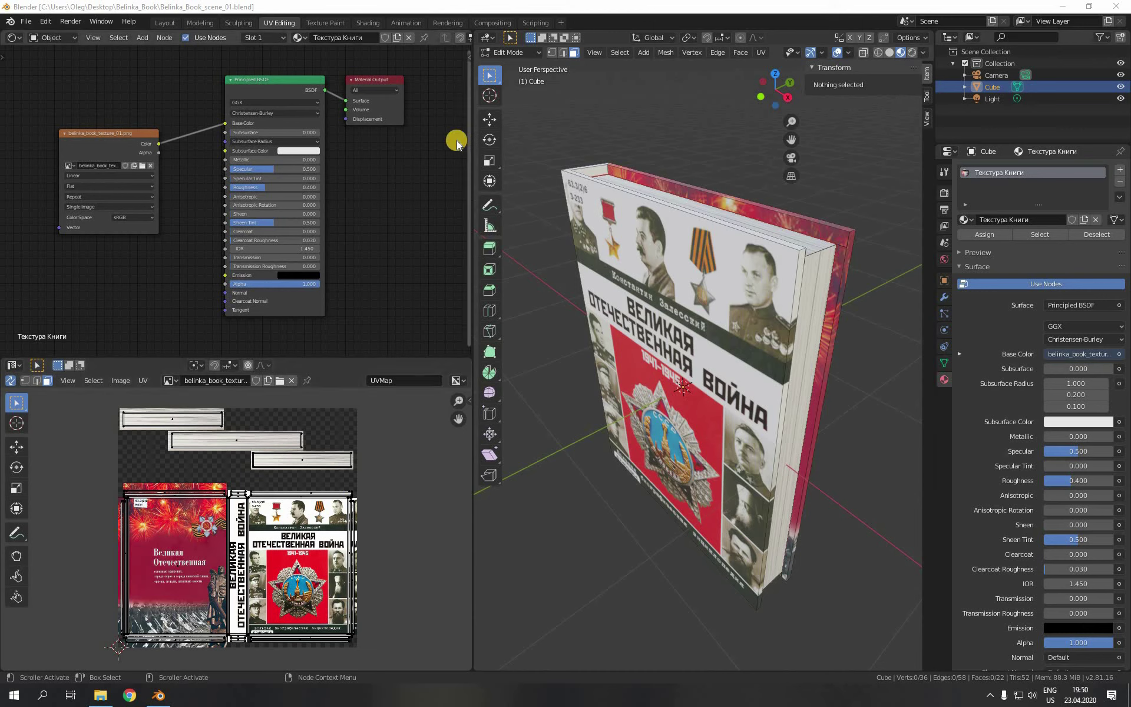
Step: Change the render engine to Cycles and set the render samples to 256
click(947, 194)
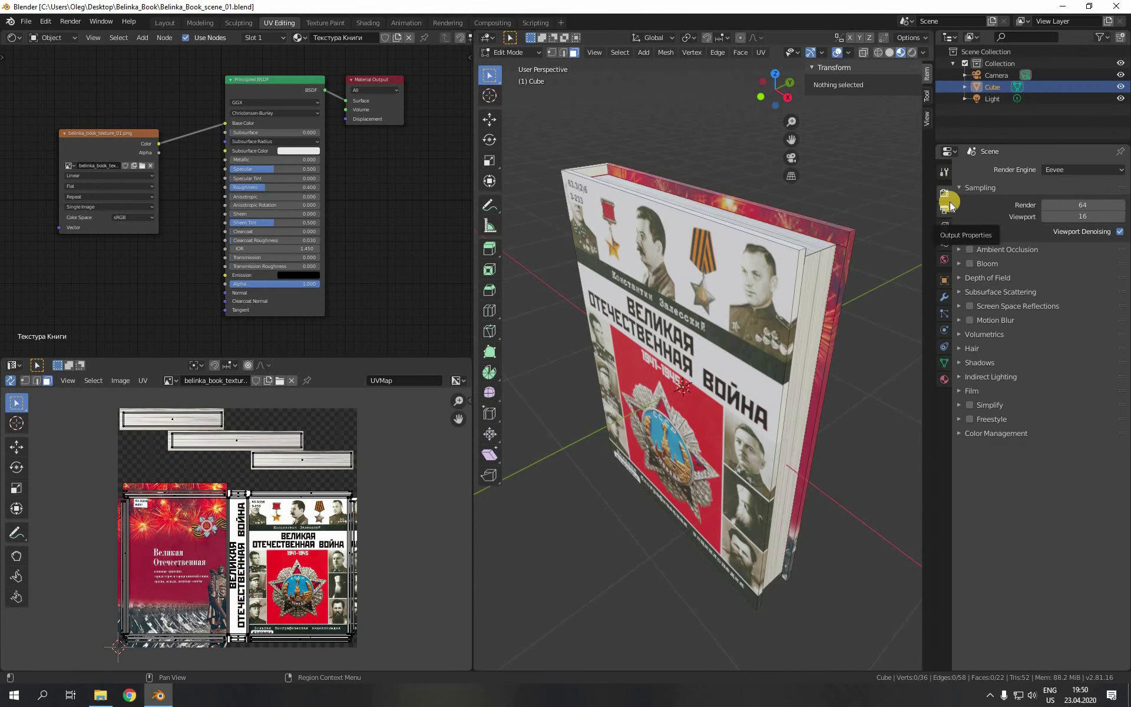
click(1119, 171)
click(1076, 211)
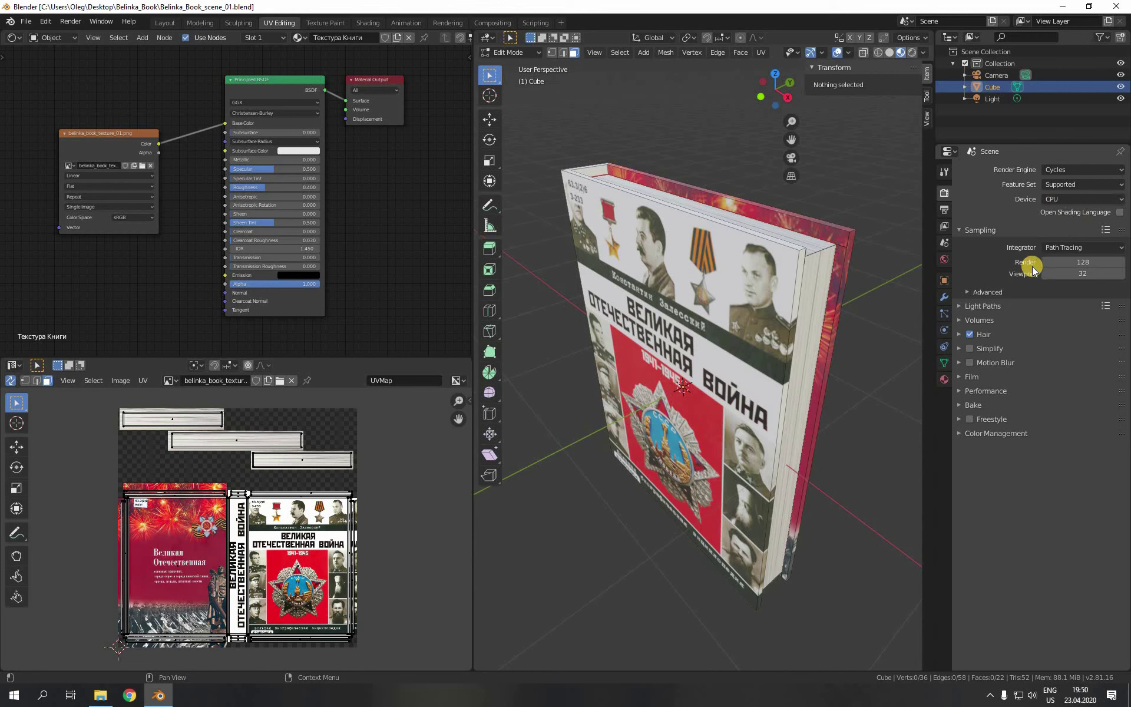
click(1086, 257)
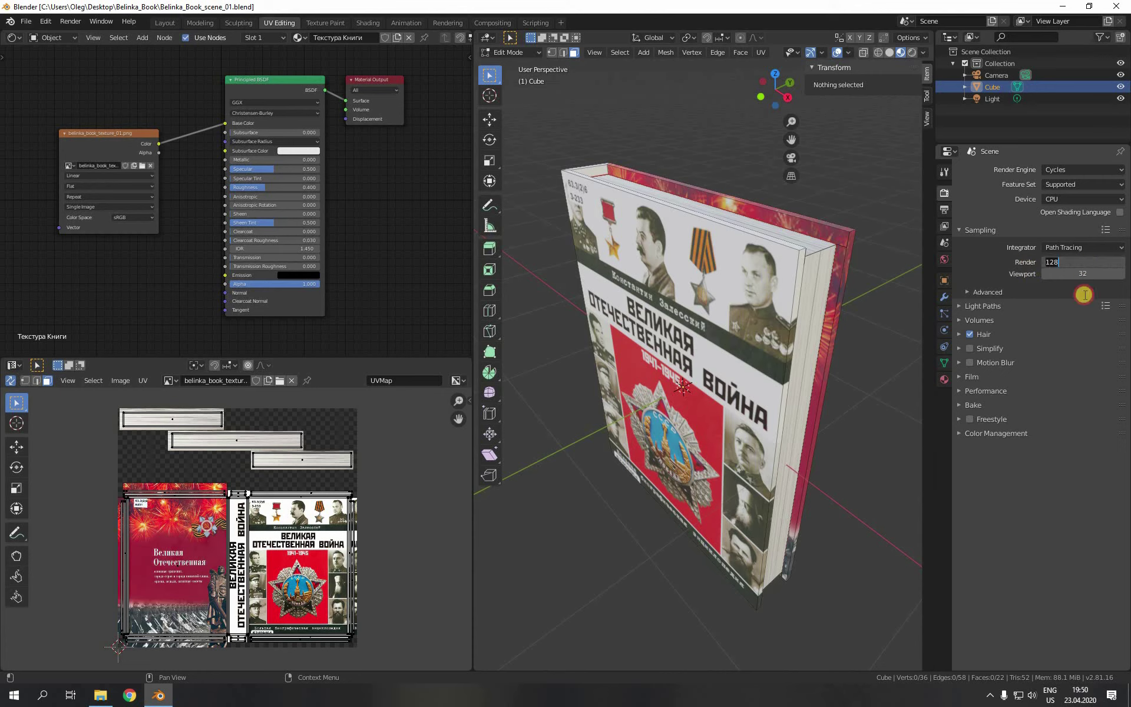
text(256)
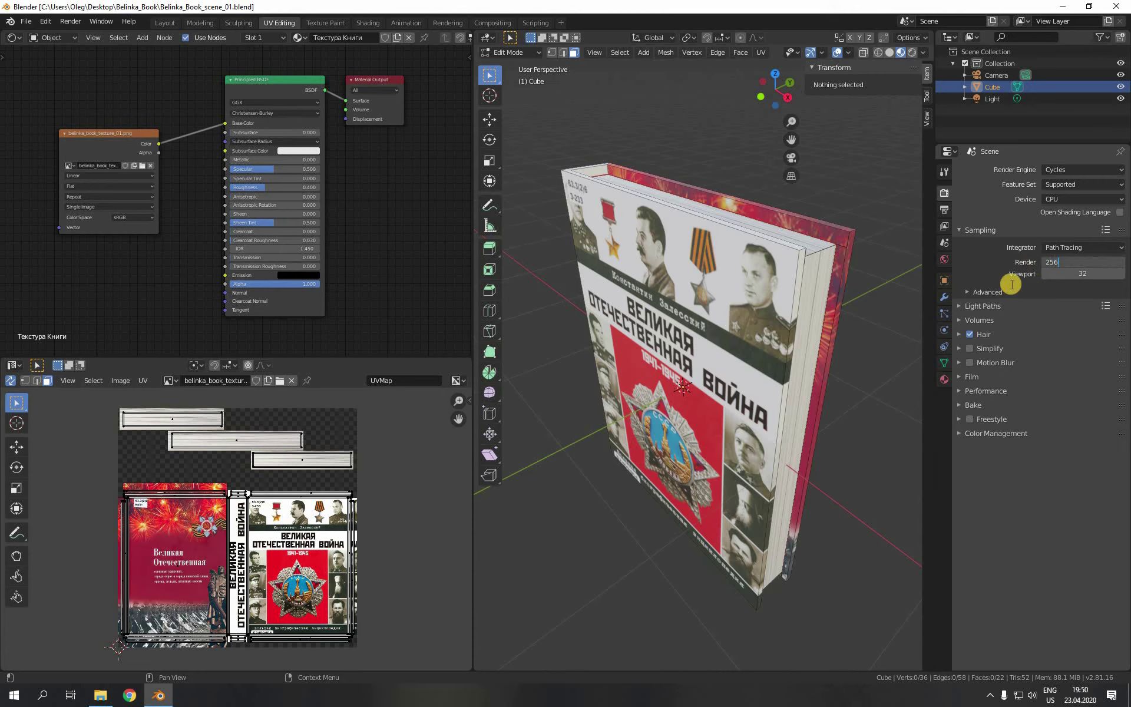
click(995, 271)
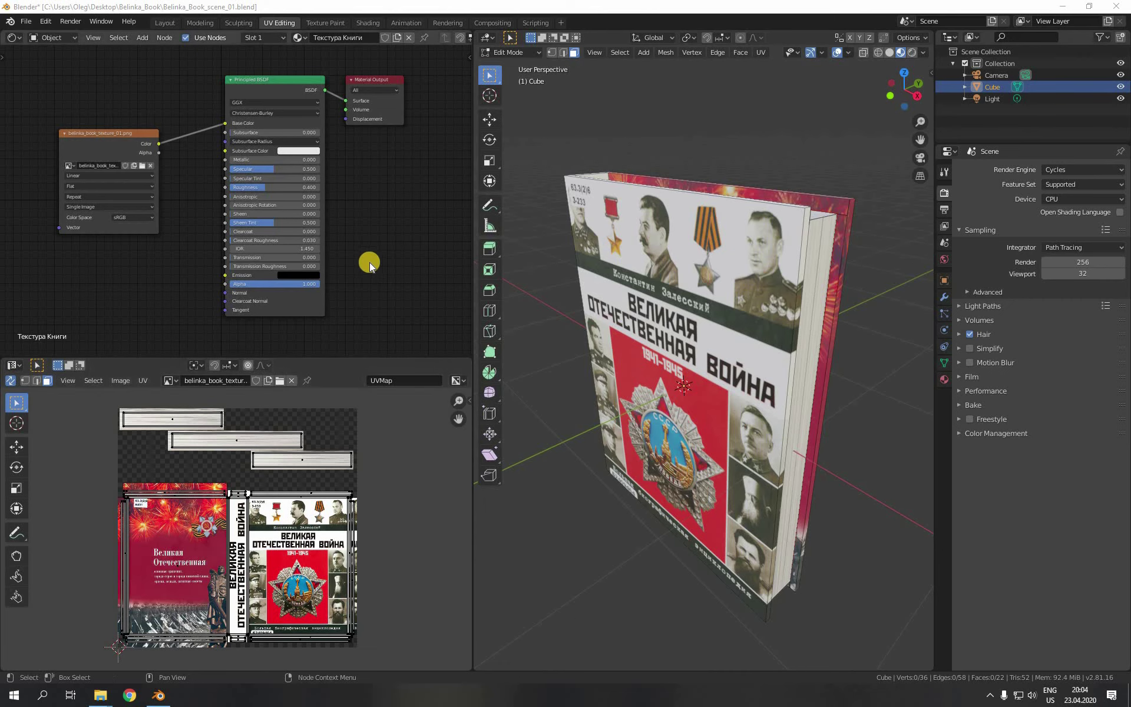
Step: Switch to the Modeling workspace and put the book into Object Mode
click(205, 23)
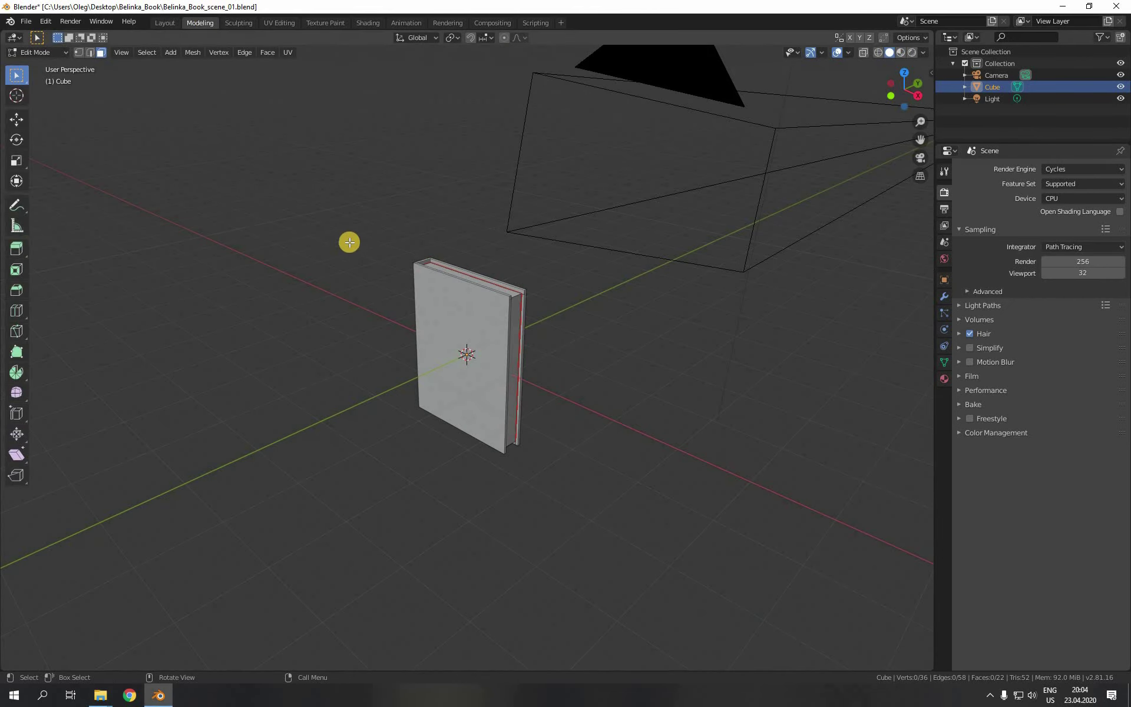
click(36, 52)
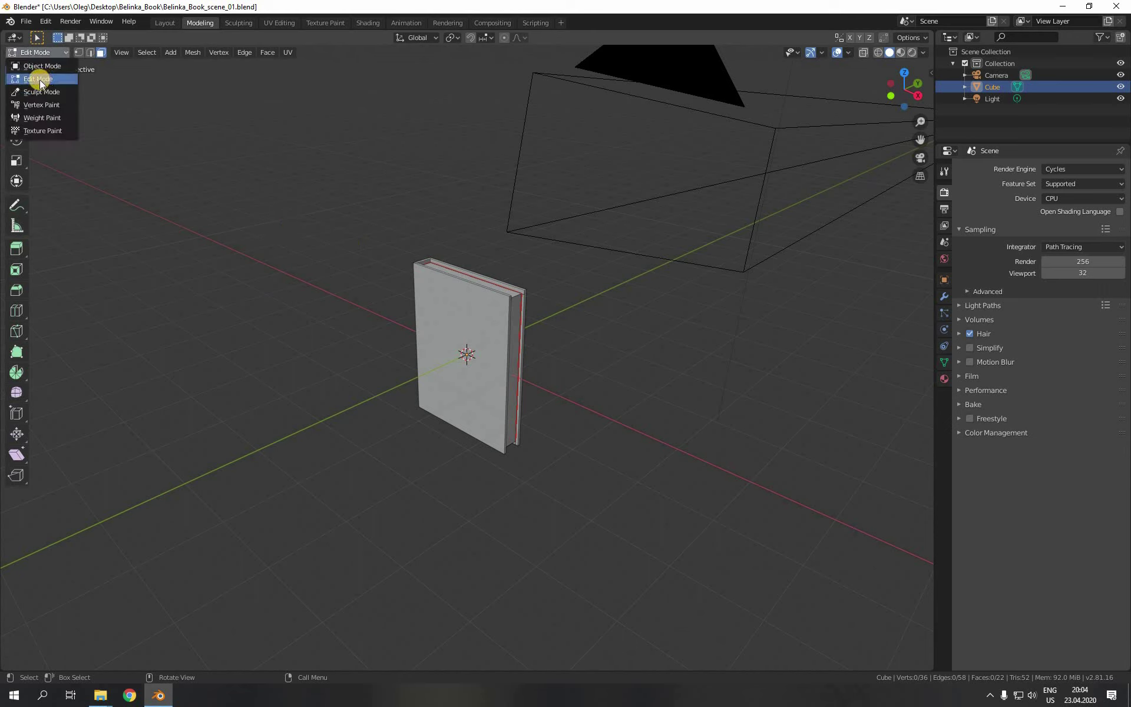
click(36, 66)
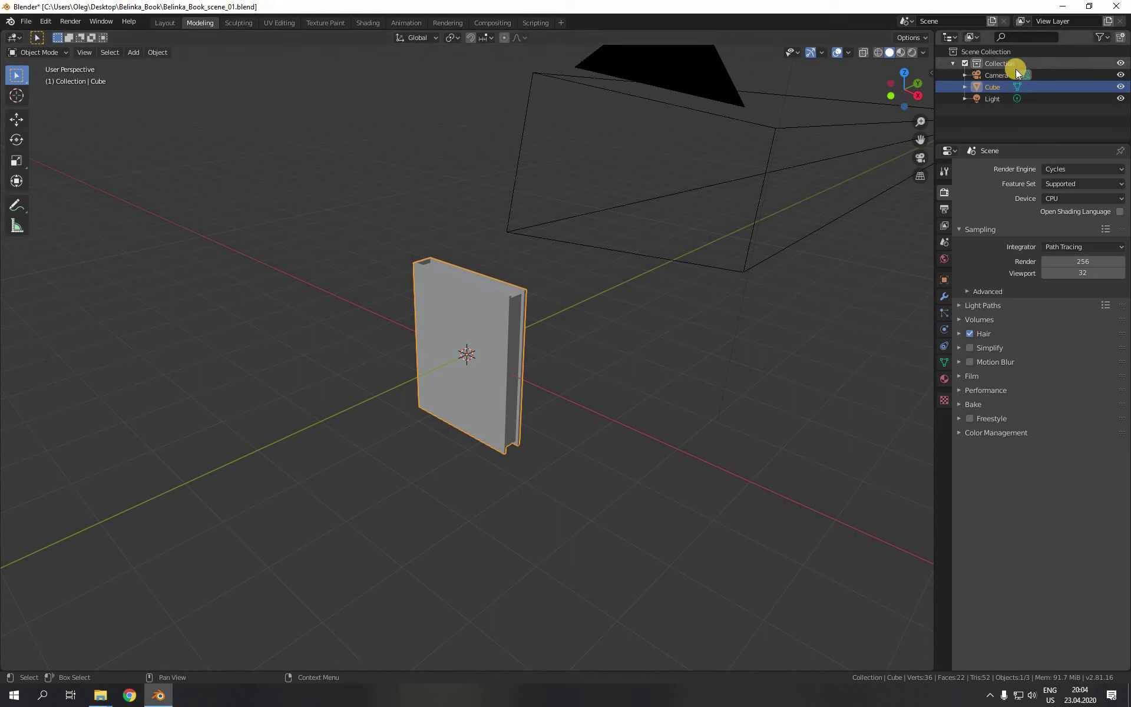
Step: Select the camera, open its lens properties, look through it and show its transform values
click(998, 74)
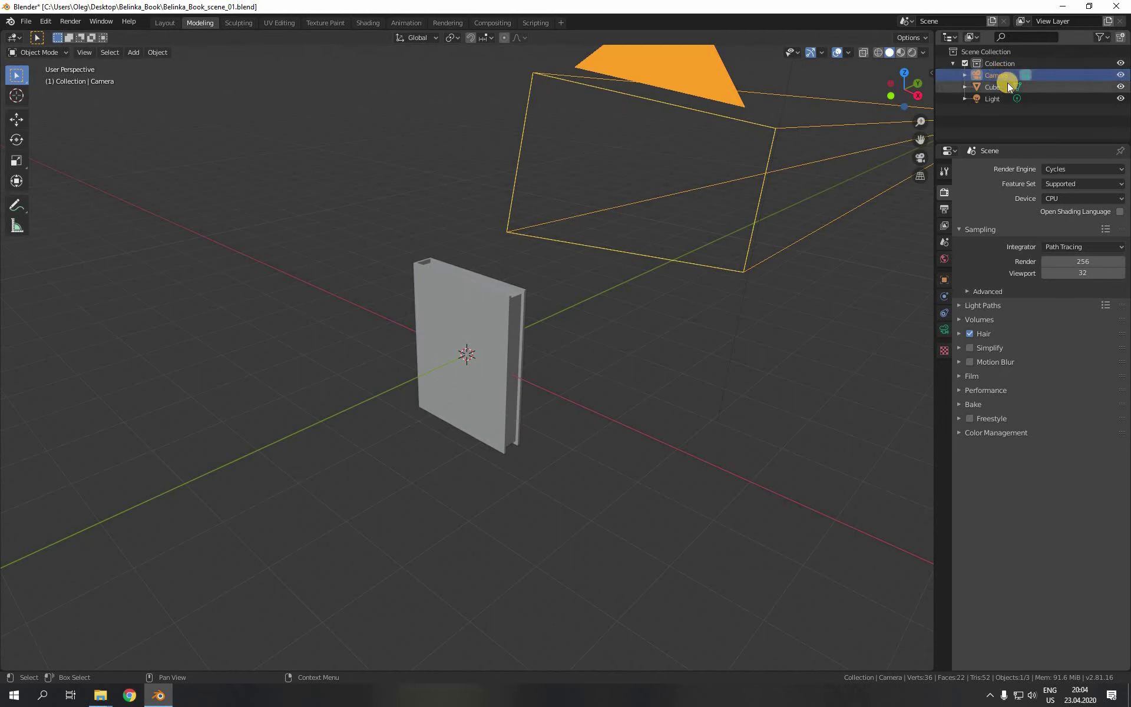
click(945, 327)
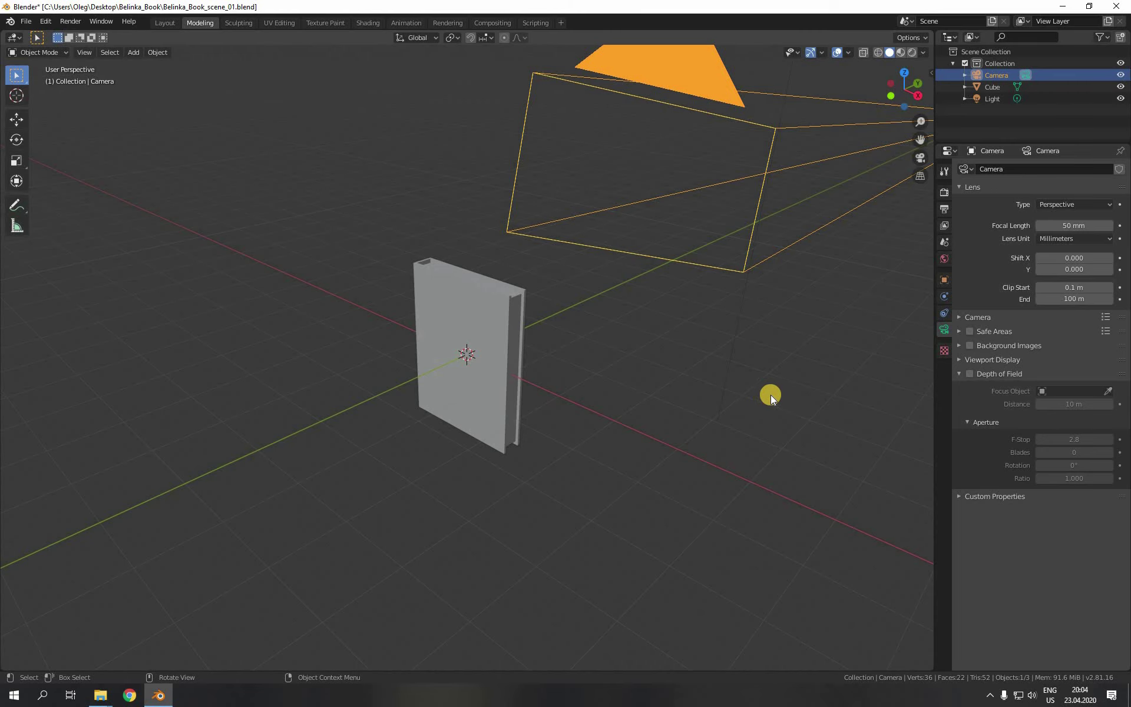
key(KP_0)
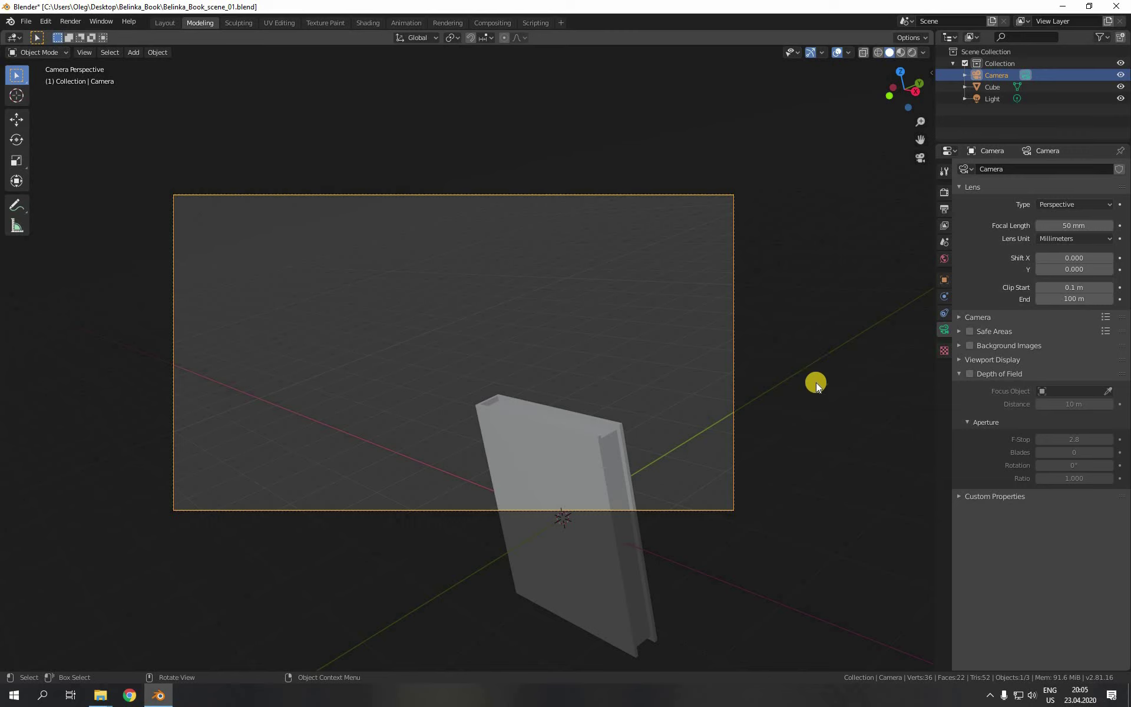
key(n)
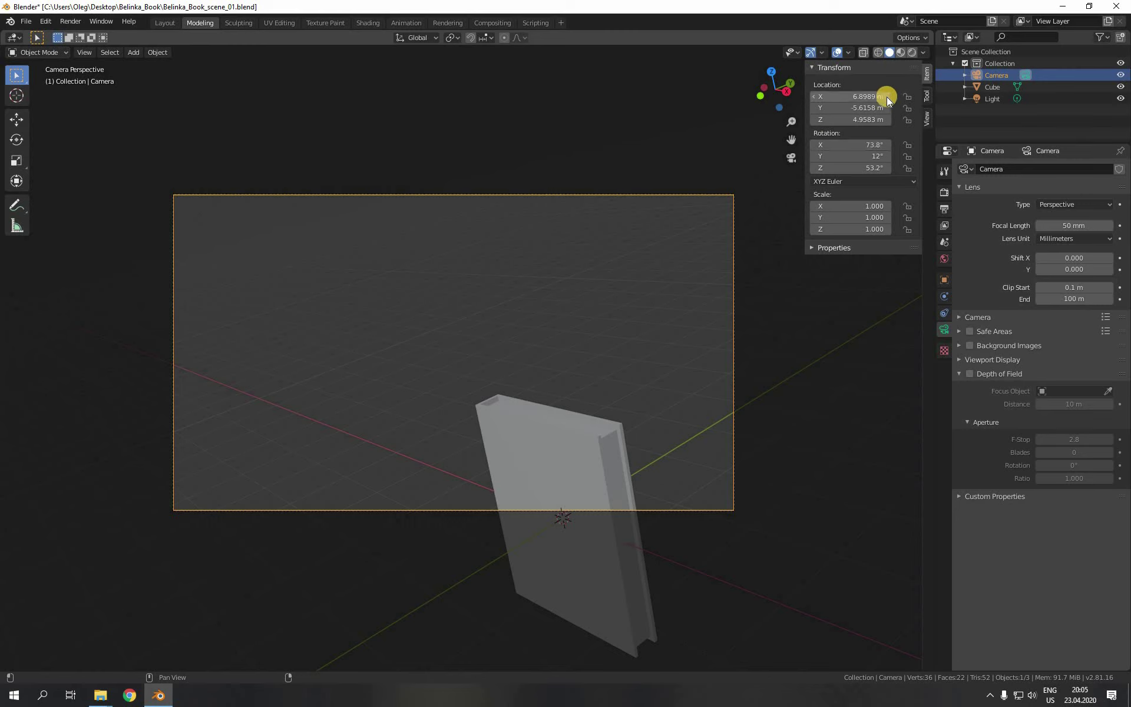
Step: Move the camera to about X 9.14 m, Y -5.63 m and set its rotation to X 65.5°, Y 0°, Z 58.8°
drag(886, 96, 1023, 129)
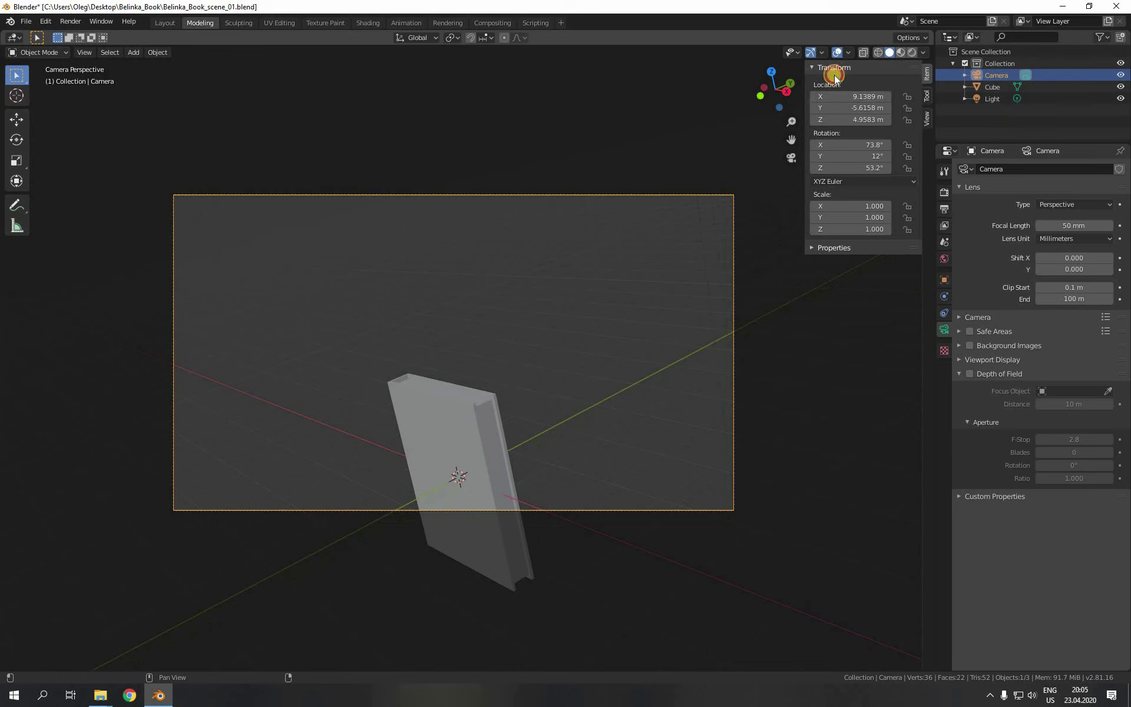
mouse_move(885, 107)
mouse_down()
mouse_move(906, 110)
mouse_move(888, 107)
mouse_up()
drag(885, 155, 841, 166)
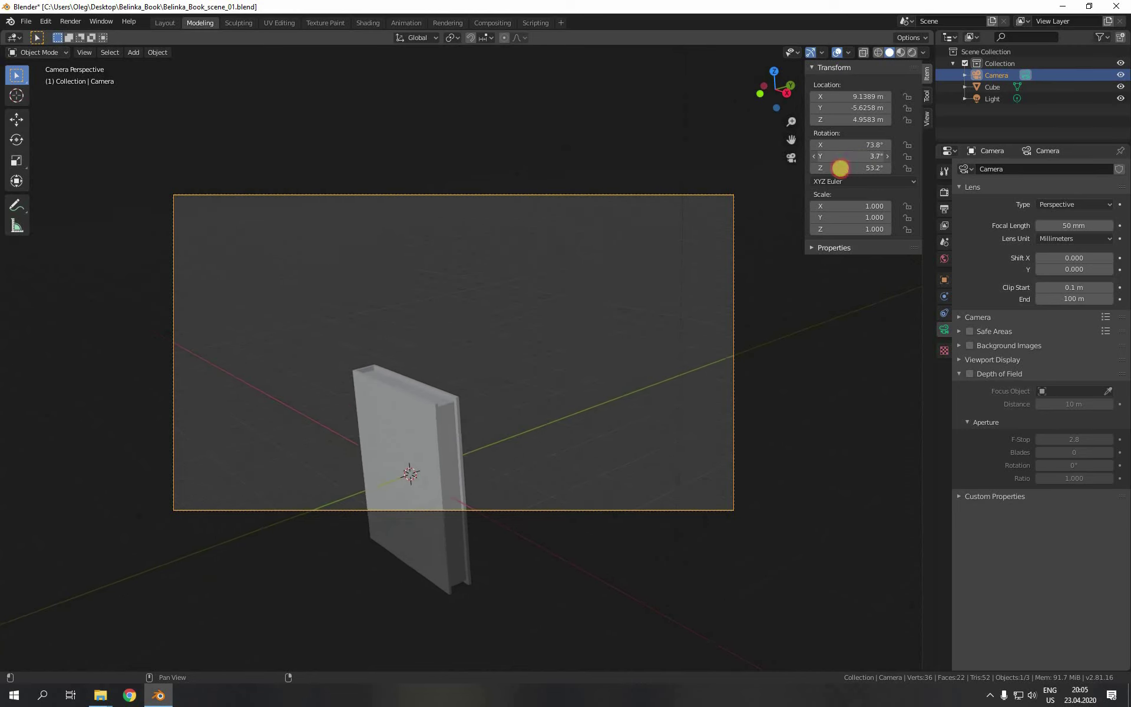
click(876, 156)
text(3.5d)
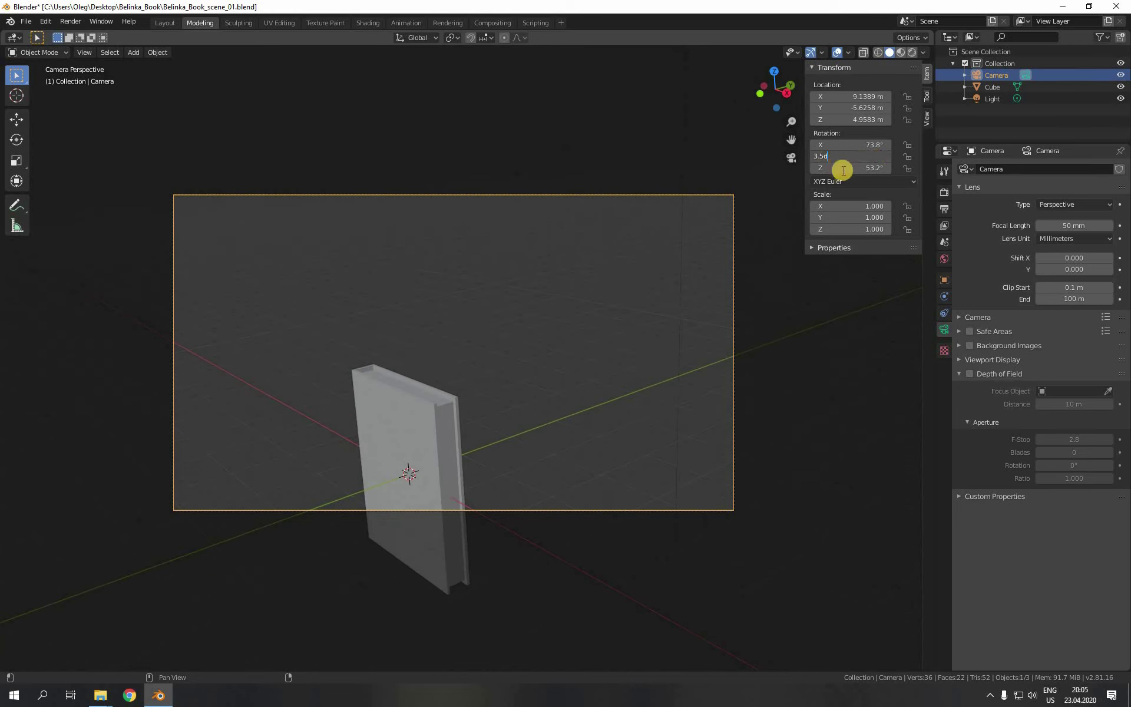
key(Home)
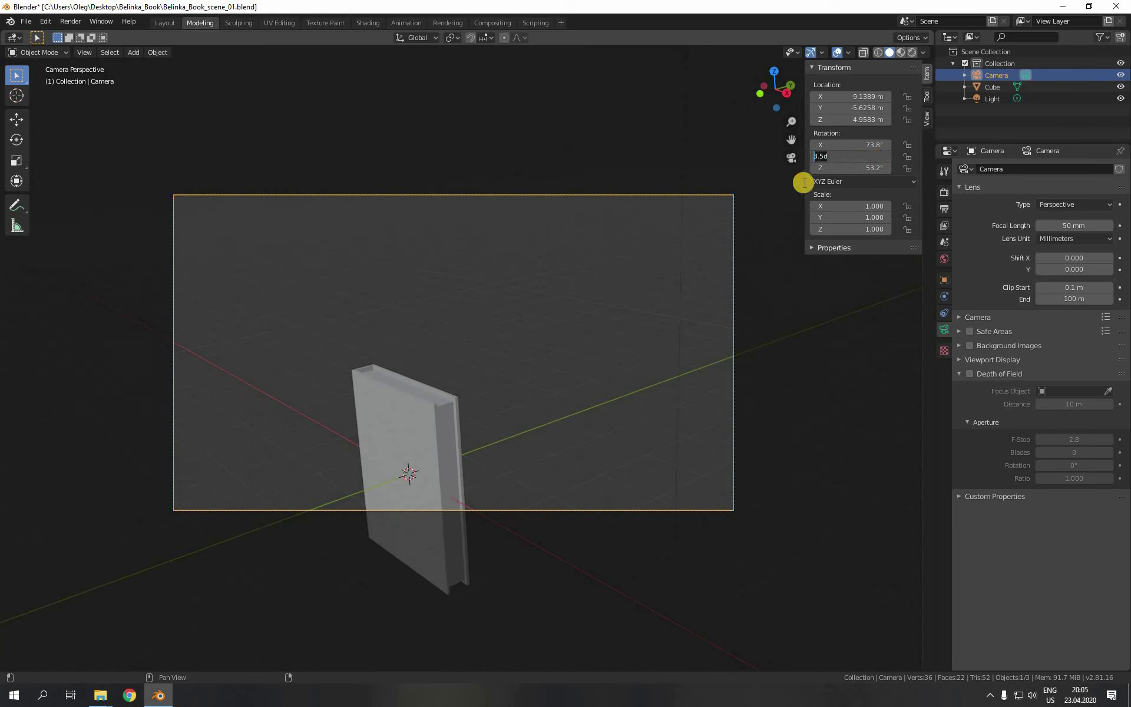
key(ctrl+a)
text(0)
key(Return)
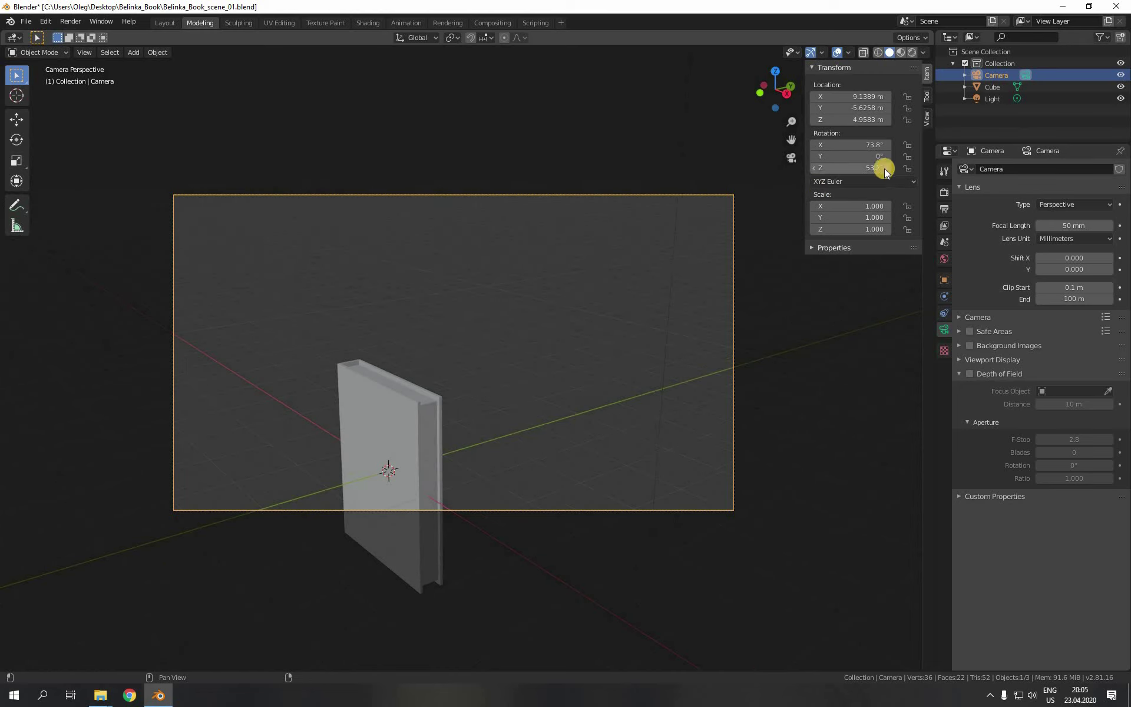
drag(888, 169, 840, 177)
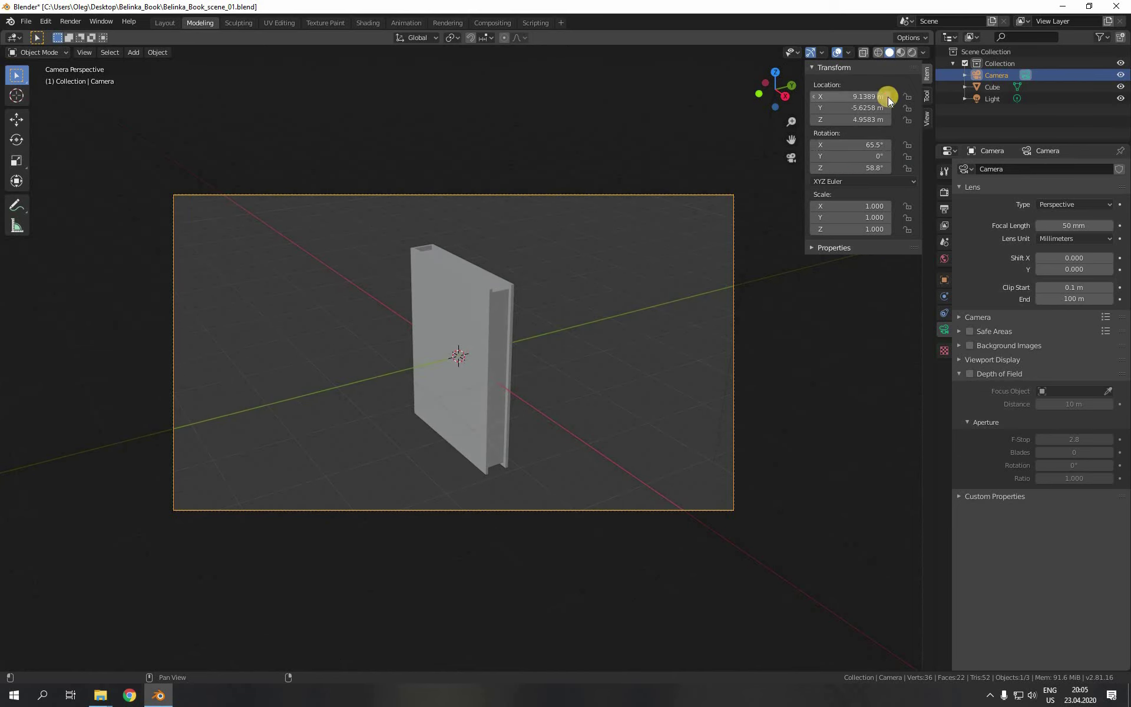
Step: Reframe the book by moving the camera to about X 7.62, Y -5.54, Z 4.77 m with rotation X 62.8°, Z 52.9°
mouse_move(888, 95)
mouse_down()
mouse_move(815, 94)
mouse_move(884, 95)
mouse_up()
click(469, 344)
scroll(471, 345, up, 1)
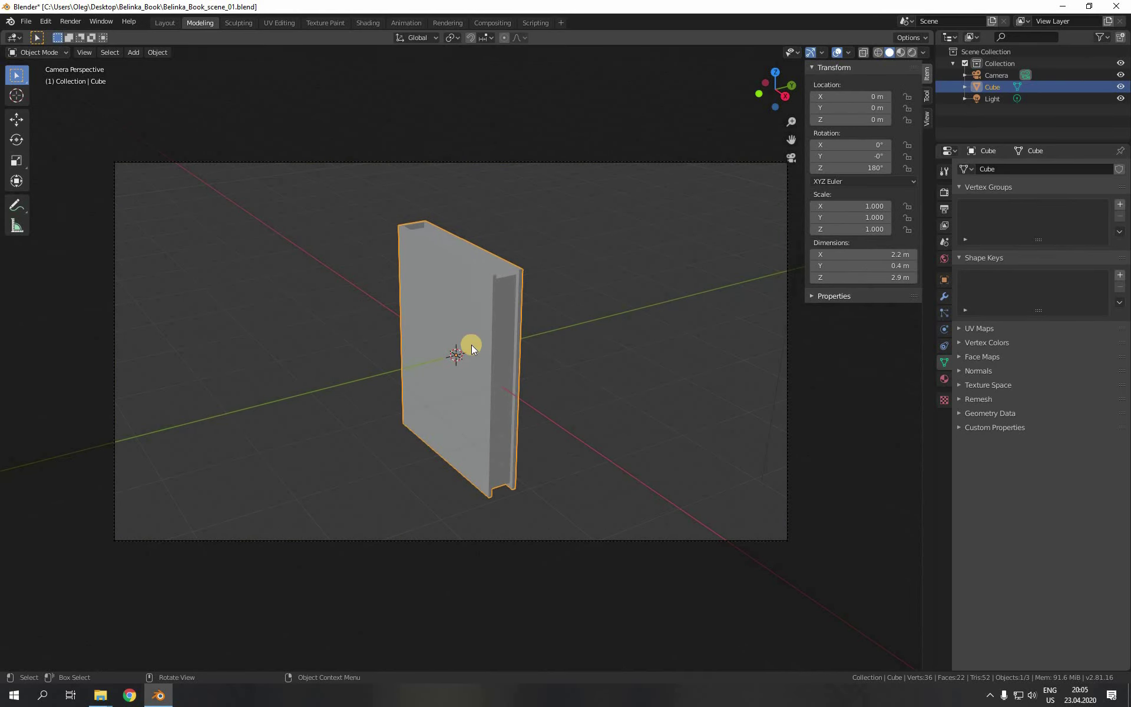
scroll(471, 345, down, 1)
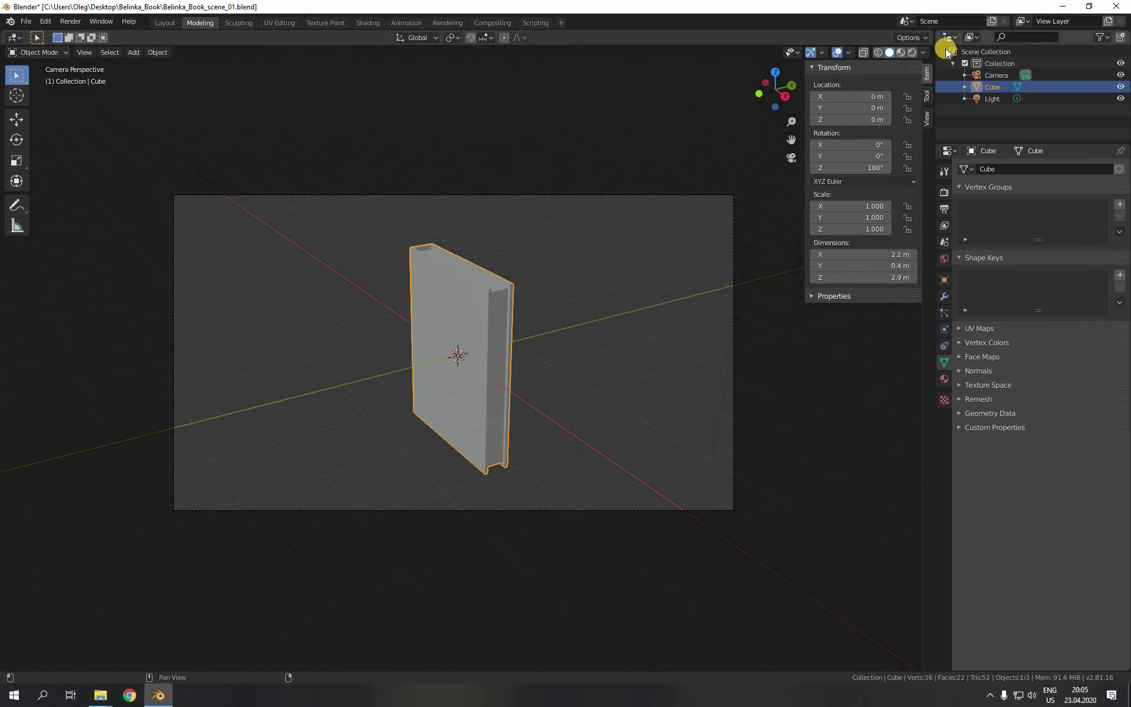
click(634, 312)
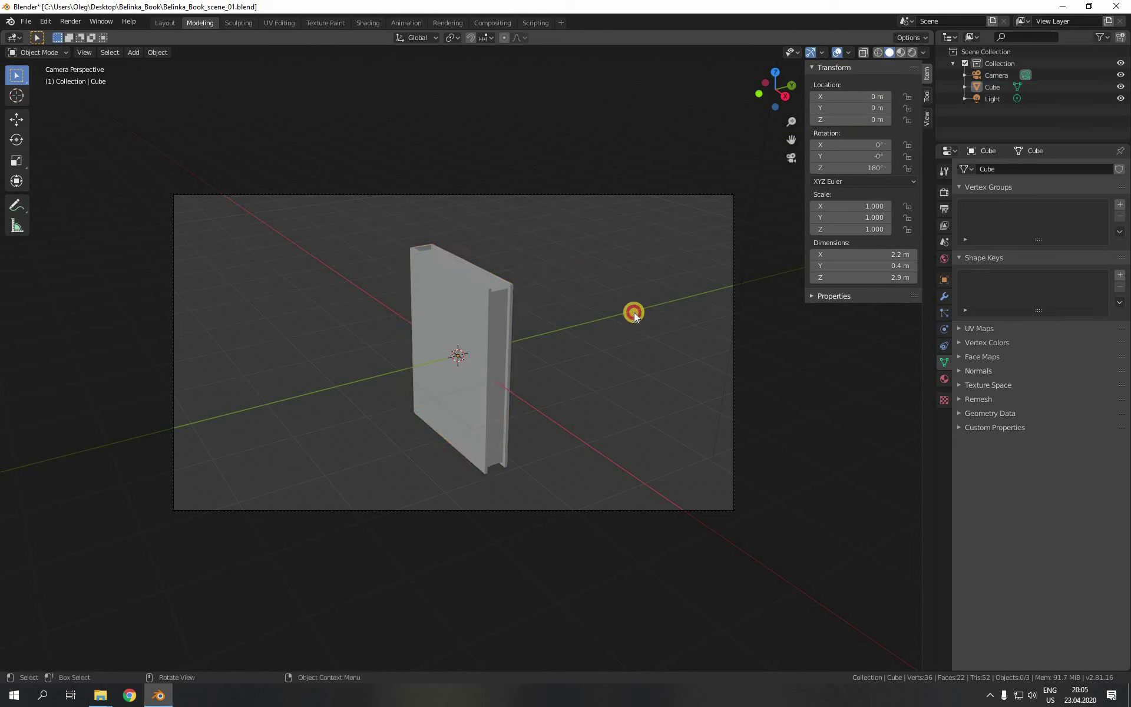
click(744, 268)
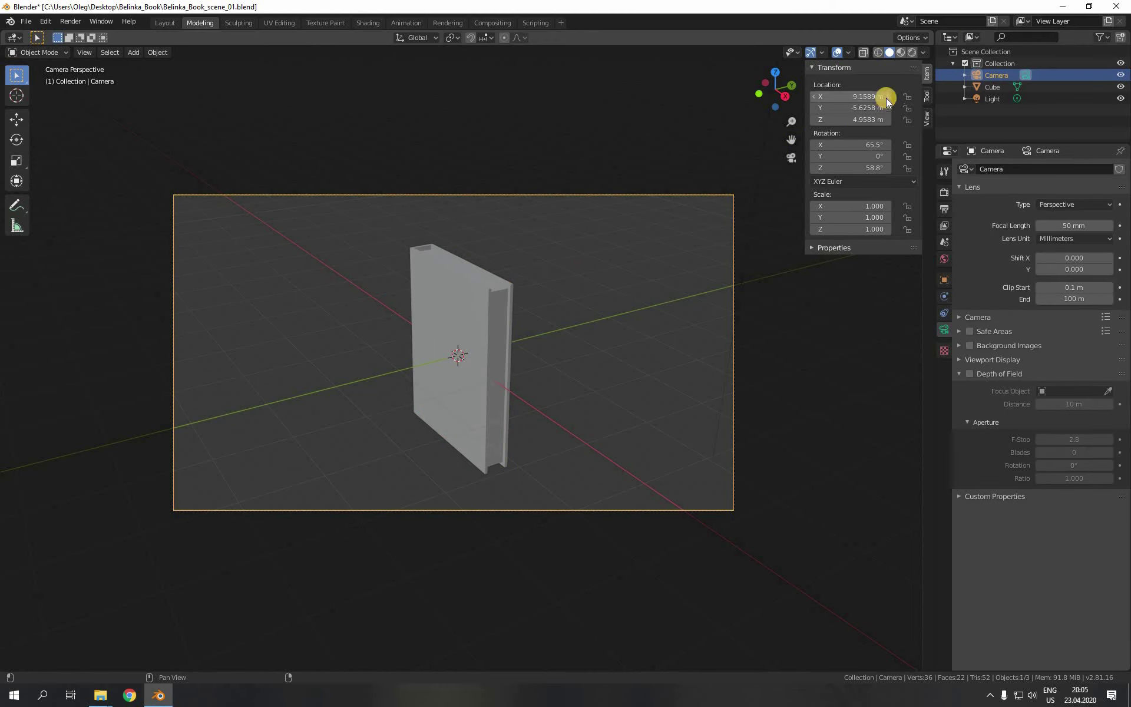
mouse_move(889, 108)
mouse_down()
mouse_move(902, 120)
mouse_move(889, 118)
mouse_move(891, 96)
mouse_up()
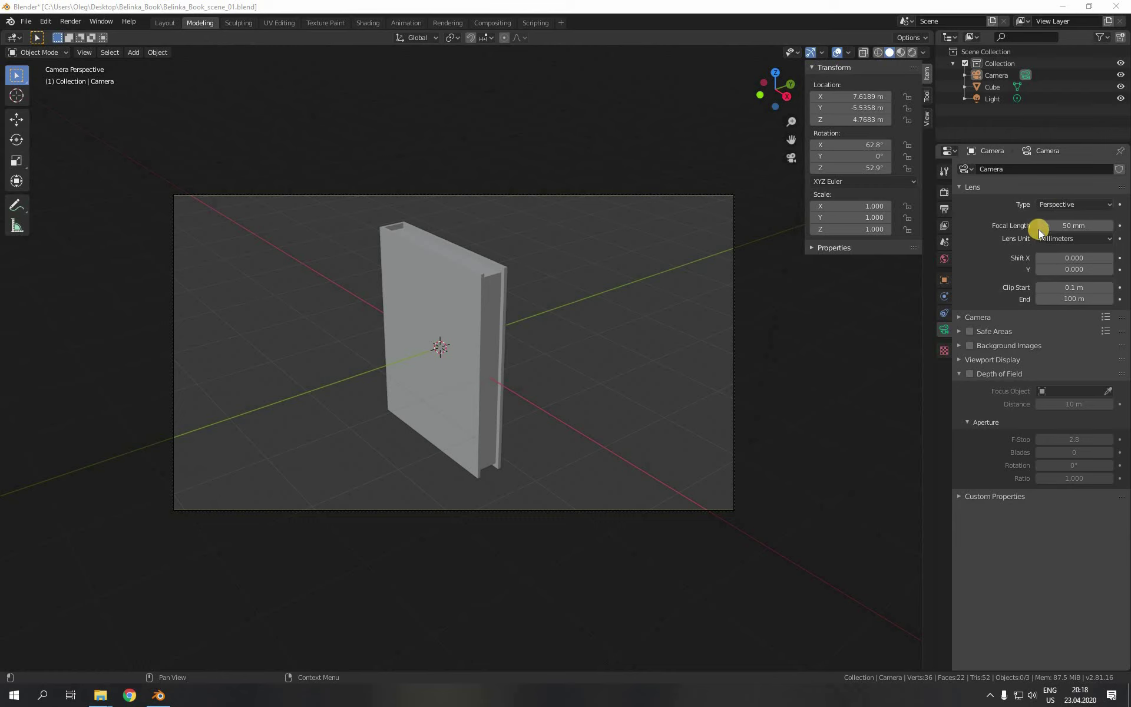
Step: Increase the camera's focal length to 56 mm
drag(1102, 232, 1115, 222)
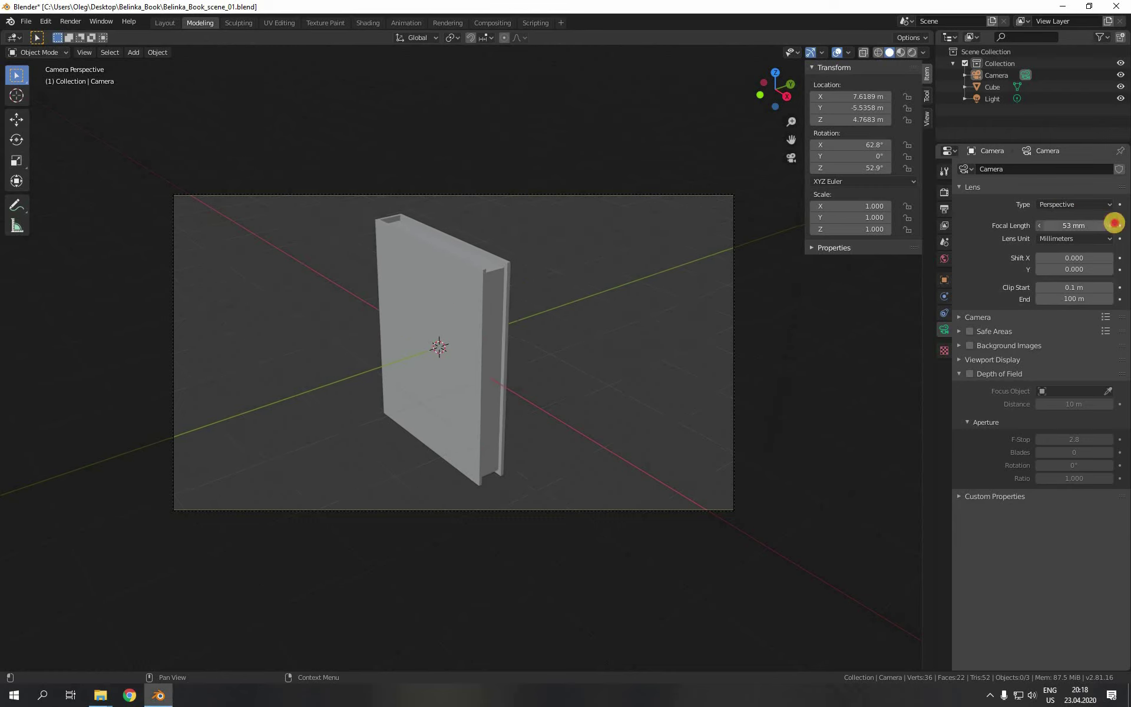
click(1114, 224)
click(1116, 224)
click(1116, 223)
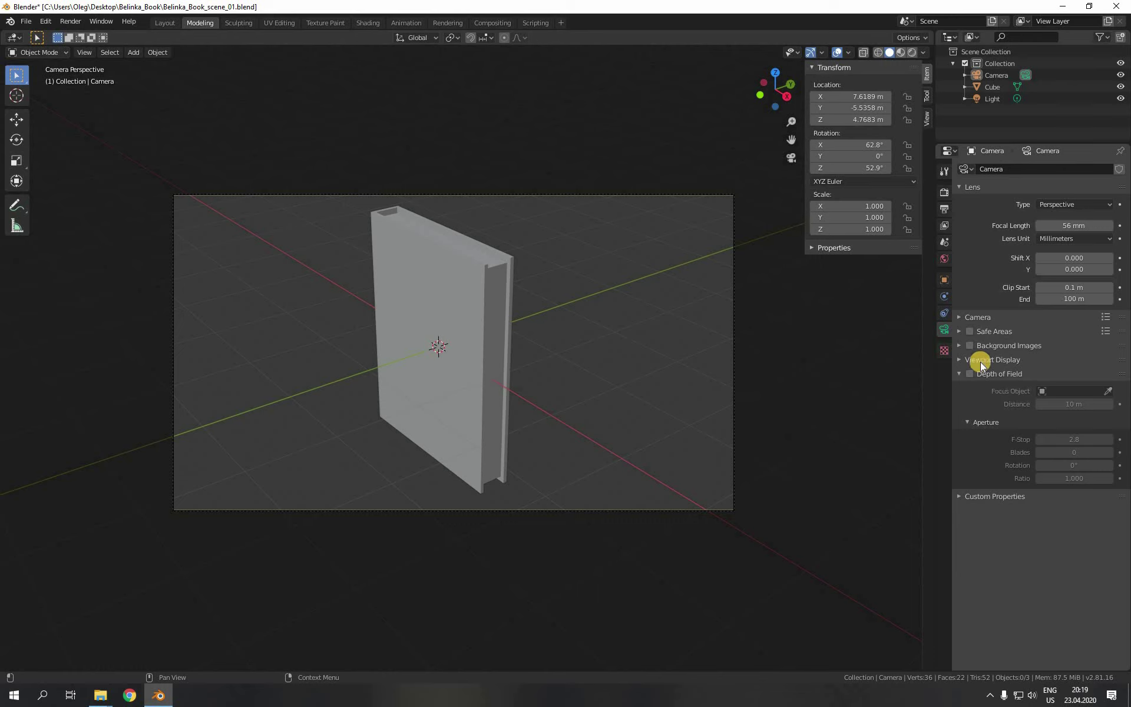
Step: Turn on the Center and Thirds composition guides in the camera's viewport display settings
click(958, 359)
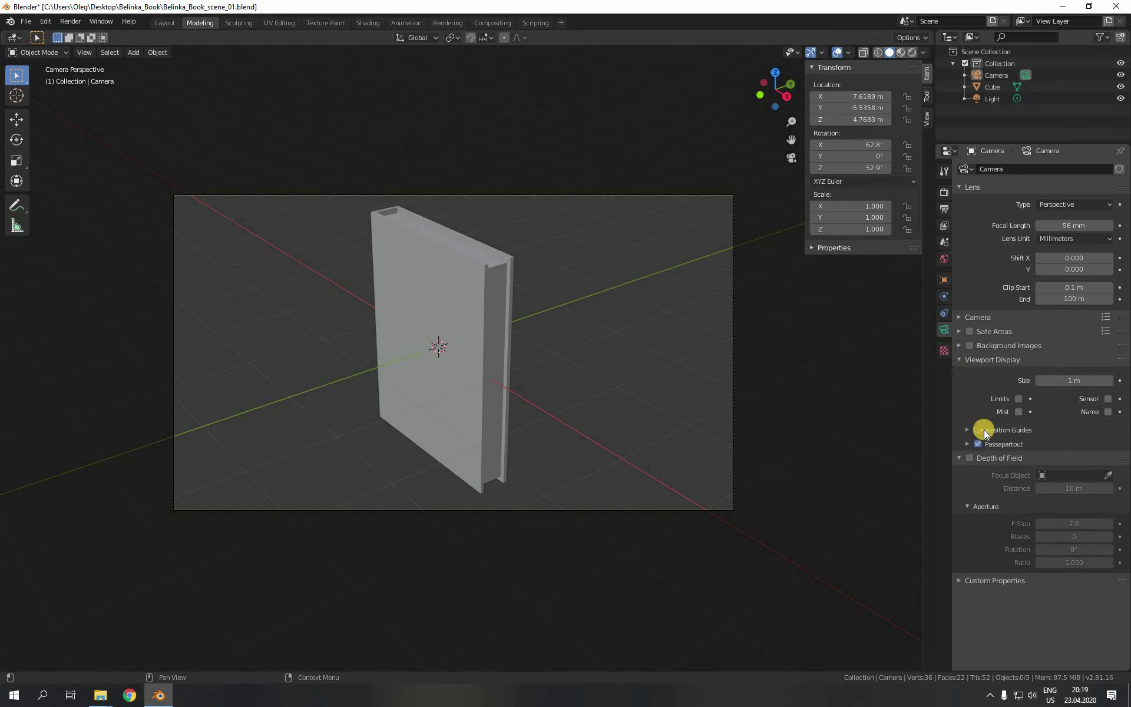
click(967, 429)
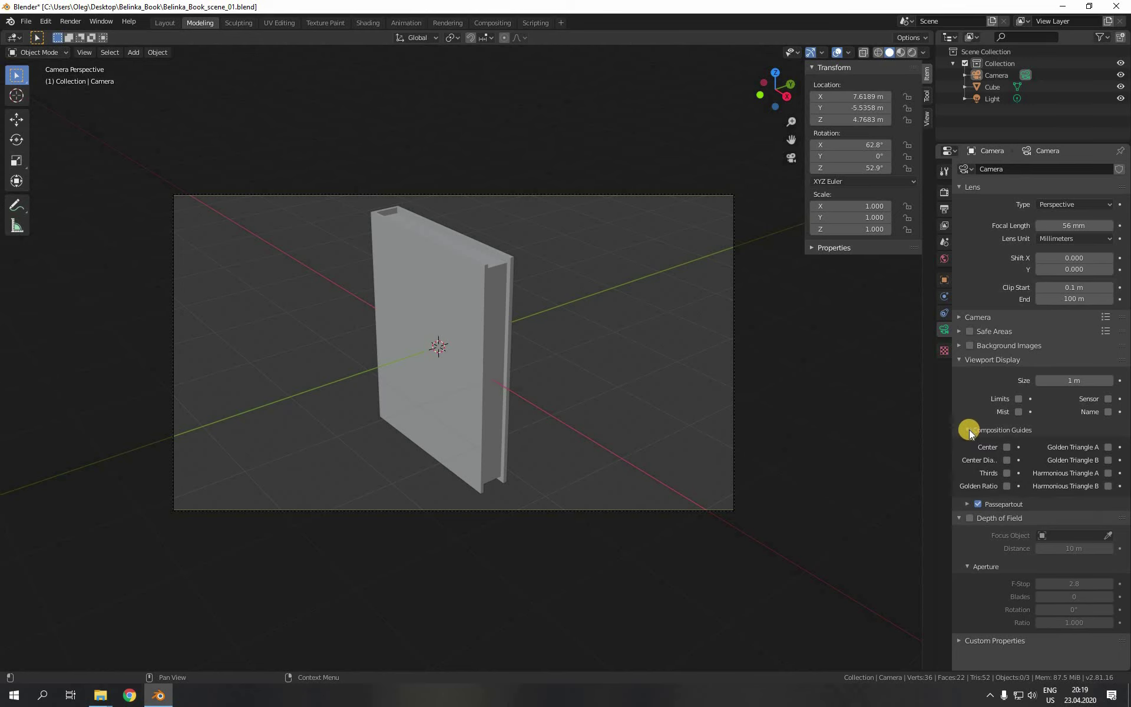
click(1007, 446)
click(1007, 473)
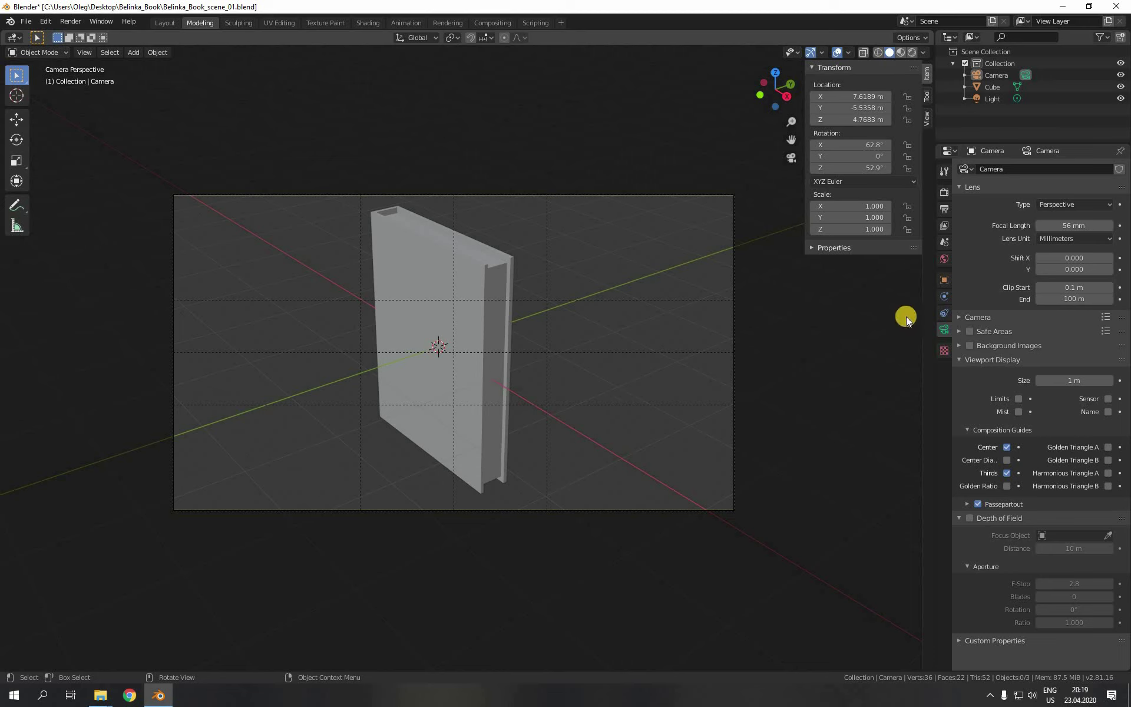
Step: Enable Render Region in the output settings and pull its two vertical borders in close around the book
click(945, 209)
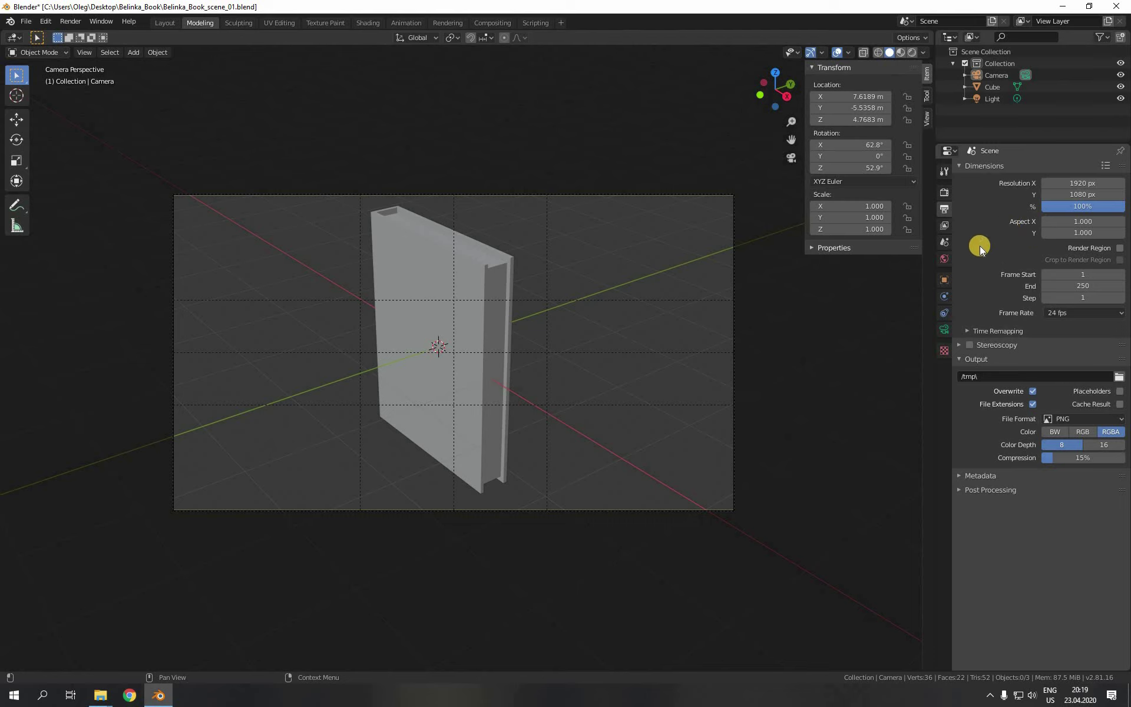
click(1120, 248)
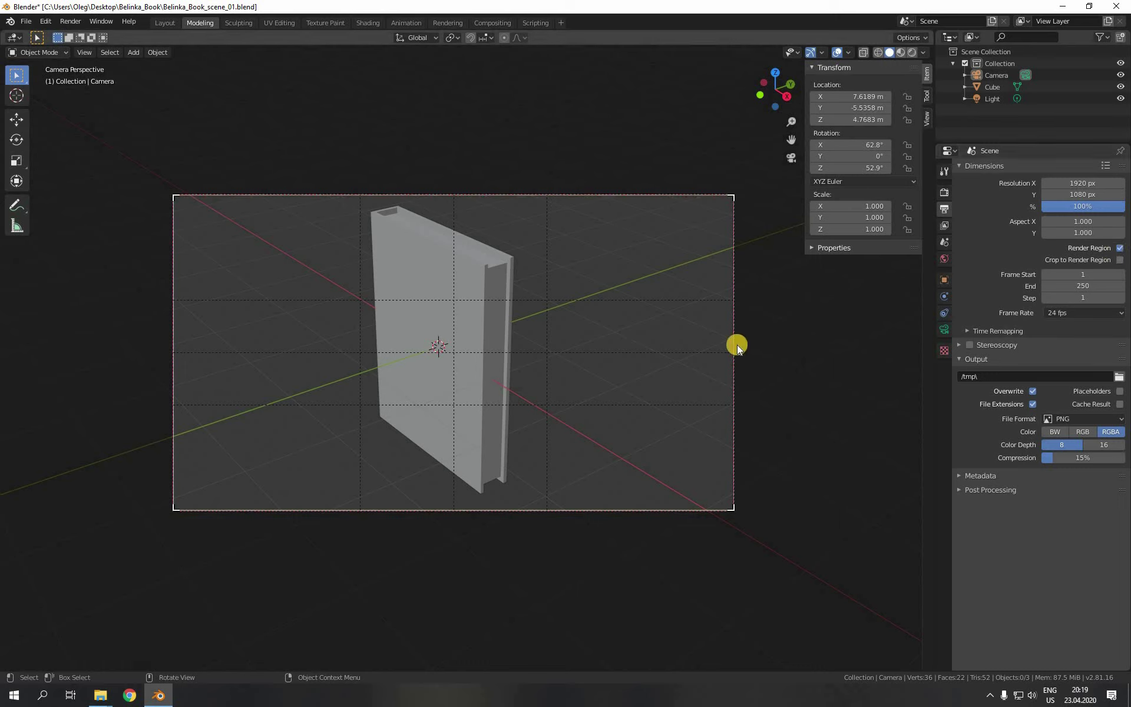
drag(735, 345, 564, 354)
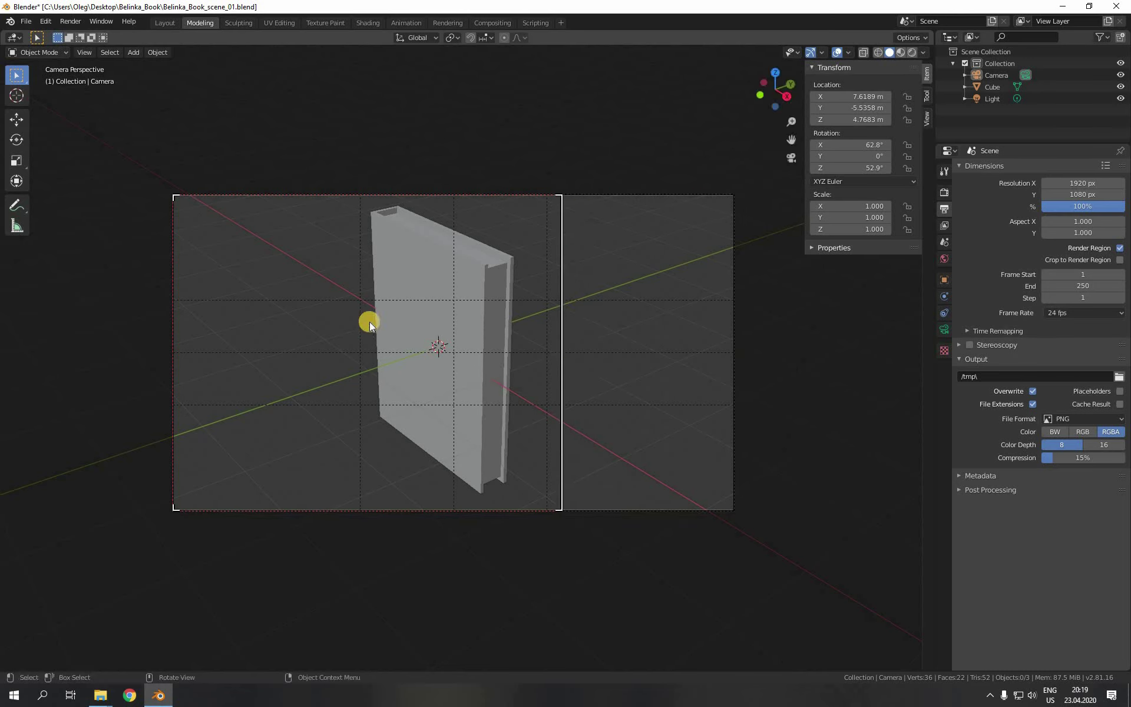
drag(174, 333, 322, 347)
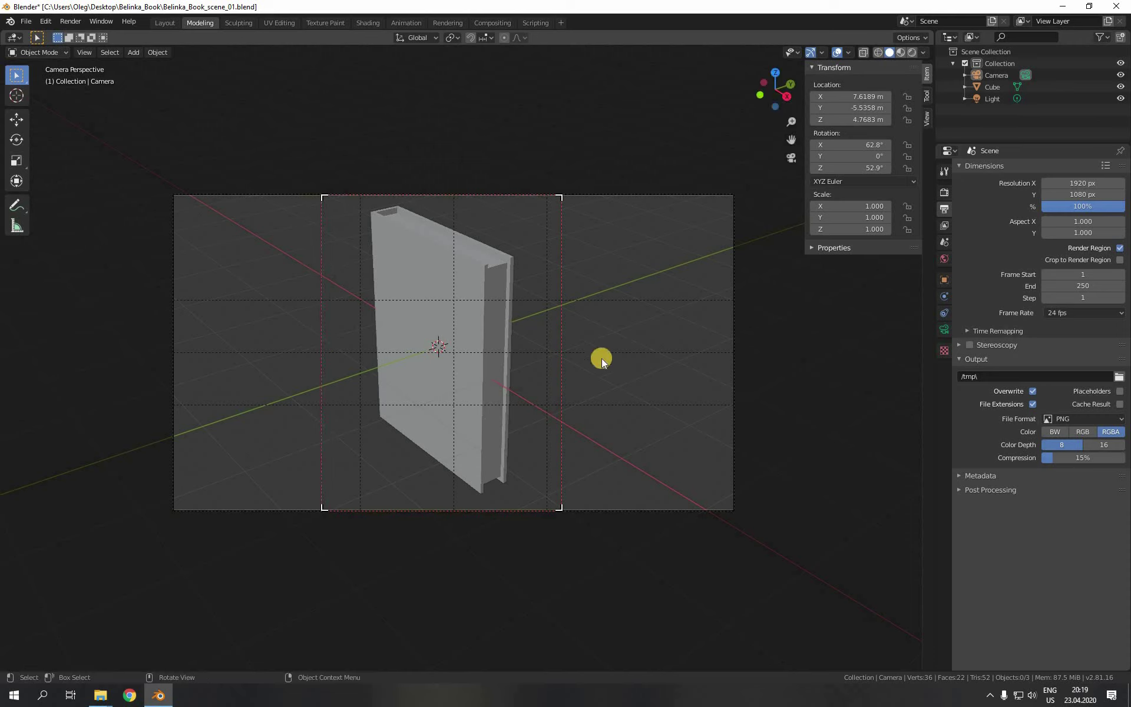
drag(560, 357, 573, 359)
drag(321, 358, 319, 358)
drag(561, 370, 573, 366)
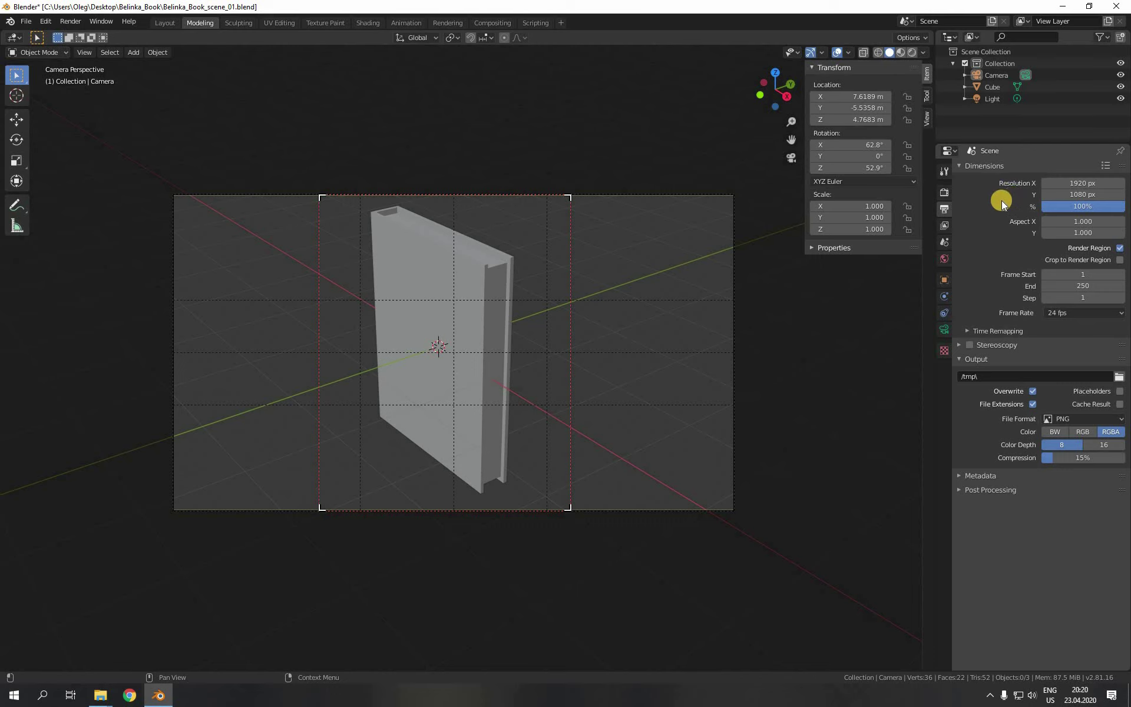
Step: Set the render output's file format to JPEG
click(1117, 420)
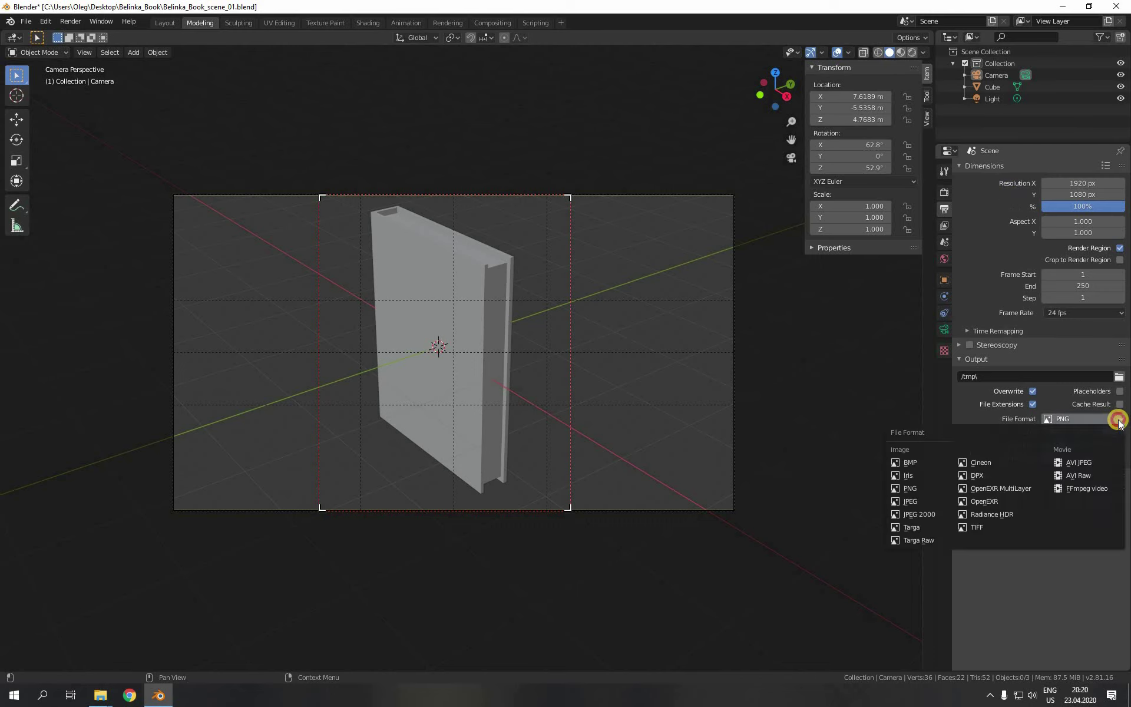
click(913, 502)
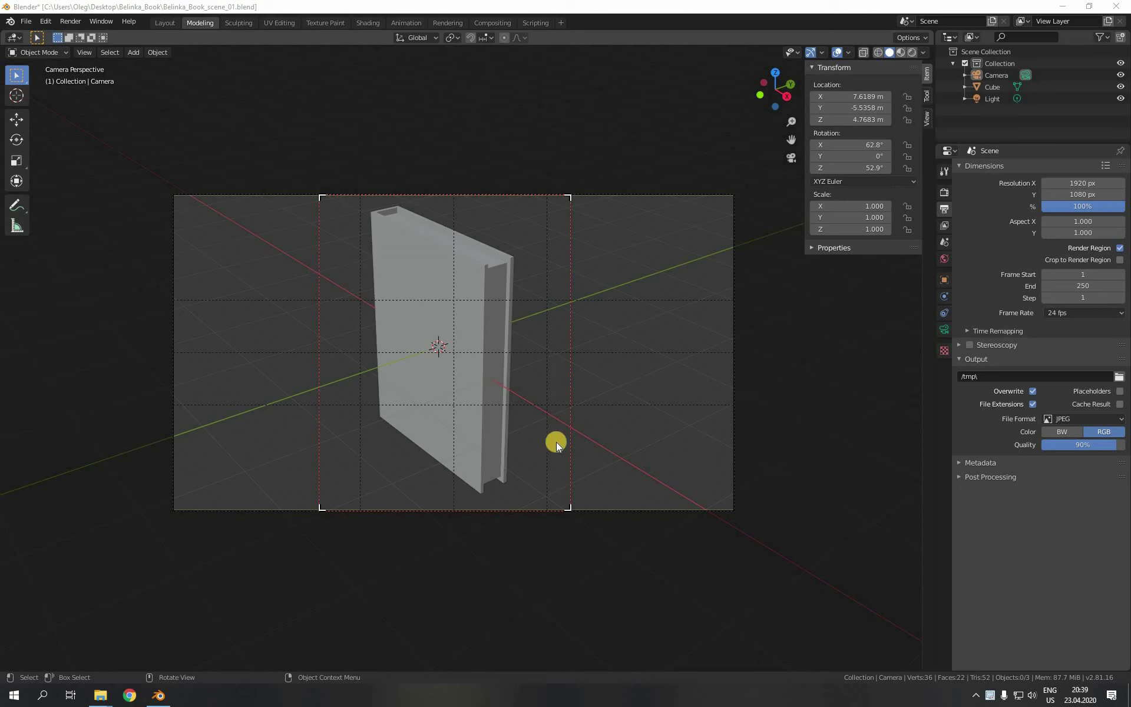
Step: Lighten the world background color to a grey with value about 0.387 and turn on Ambient Occlusion
click(940, 257)
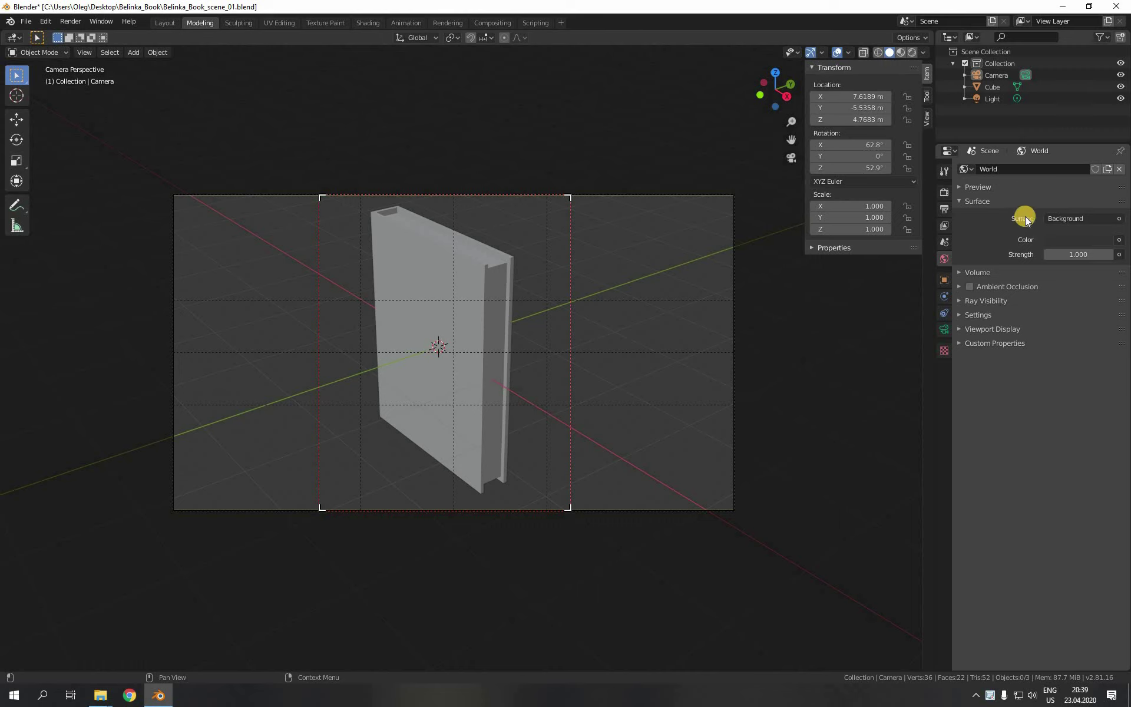
click(1073, 218)
click(1067, 239)
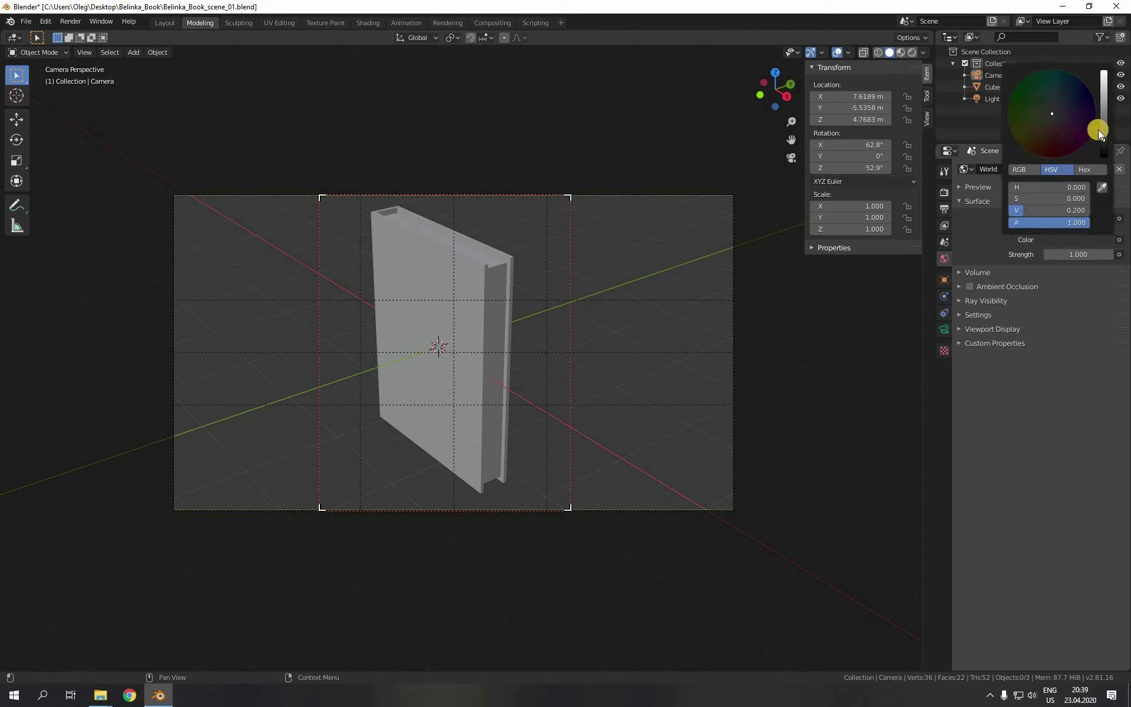
mouse_move(1103, 140)
mouse_down()
mouse_move(1114, 98)
mouse_move(1115, 123)
mouse_up()
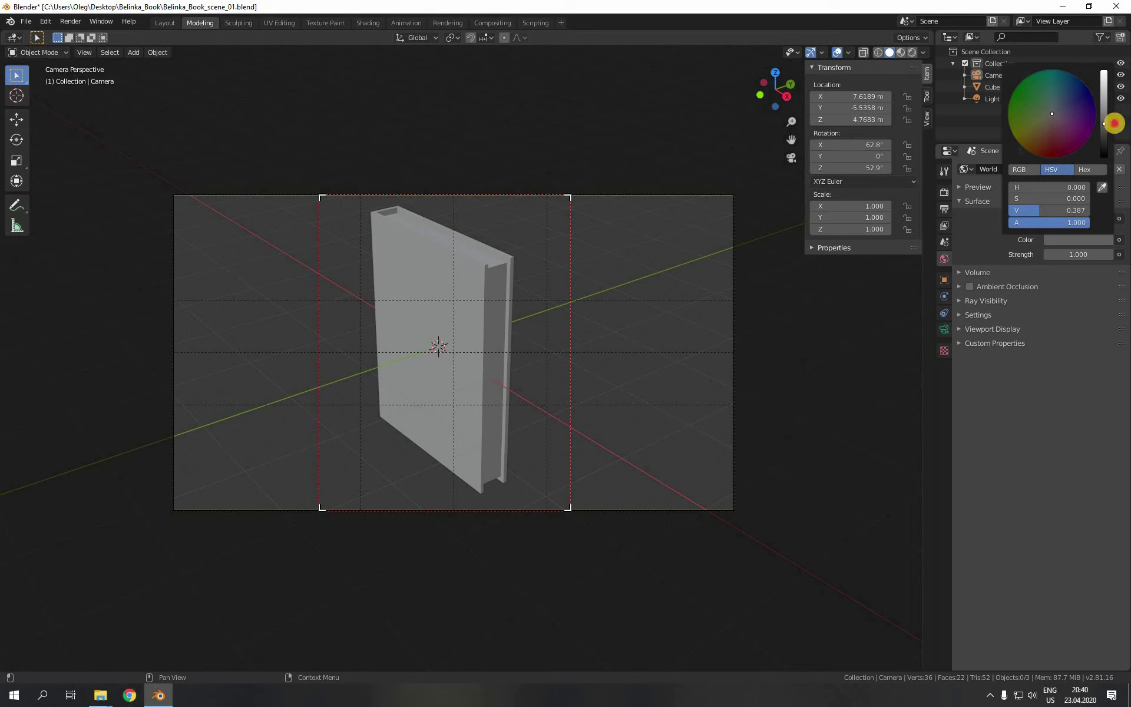
drag(1115, 123, 1116, 124)
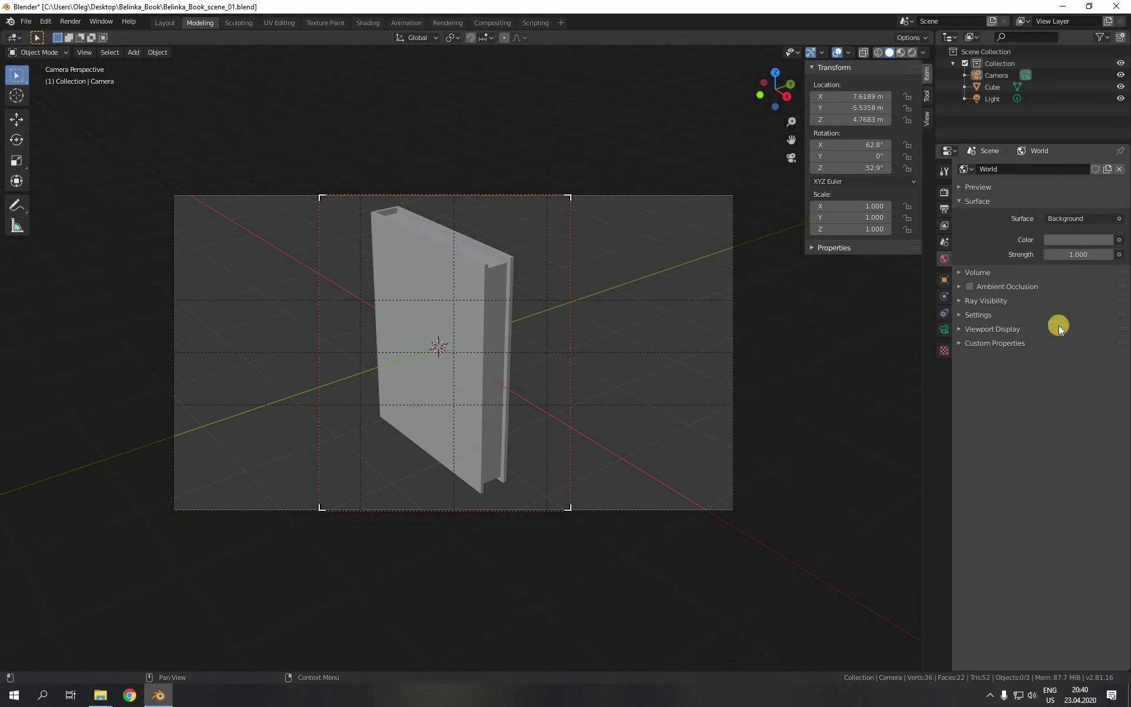
click(957, 286)
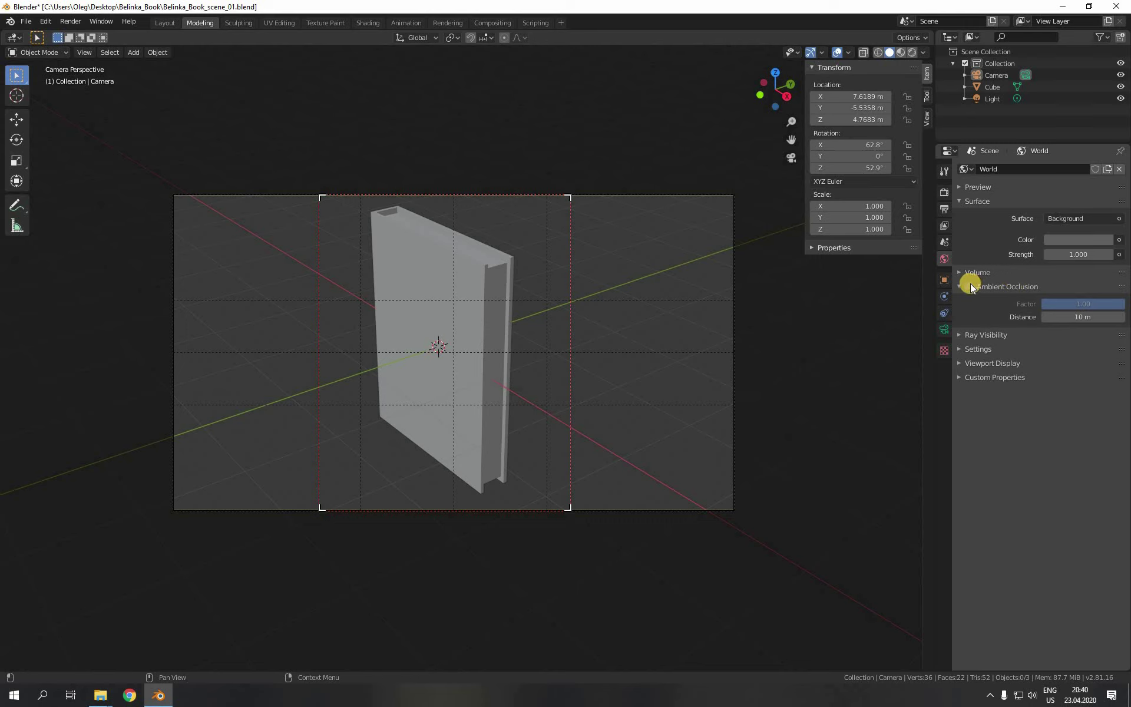
click(970, 285)
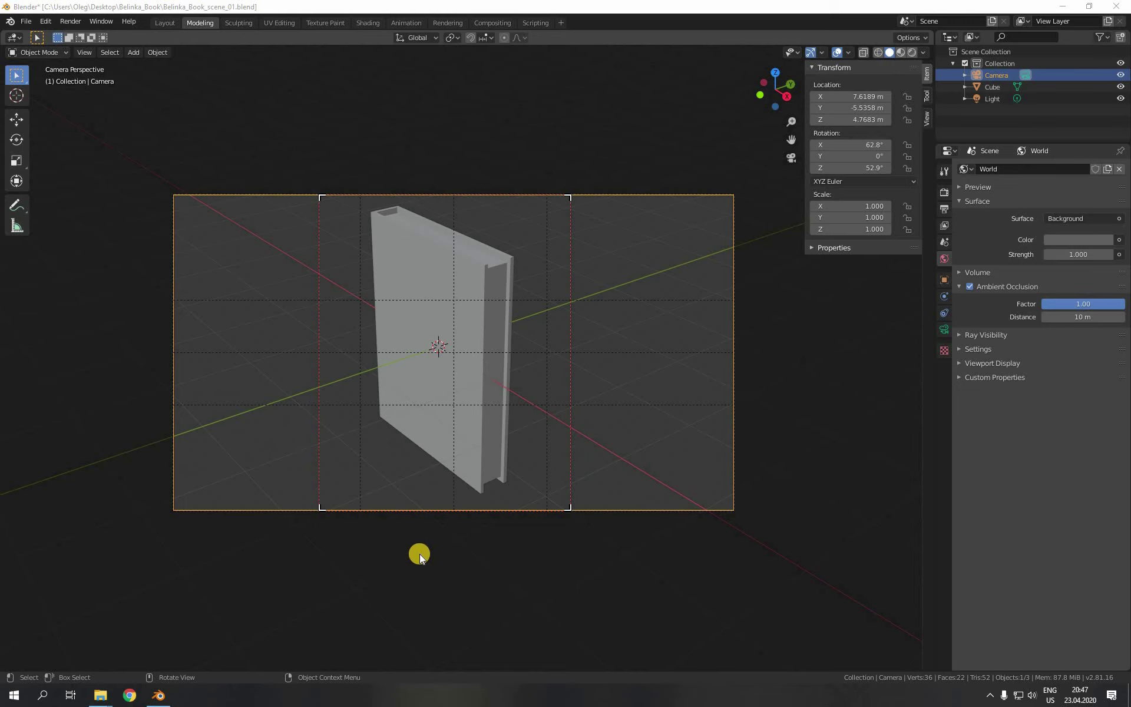
Step: Leave the camera view, select the scene's light and change its type to Sun
click(436, 553)
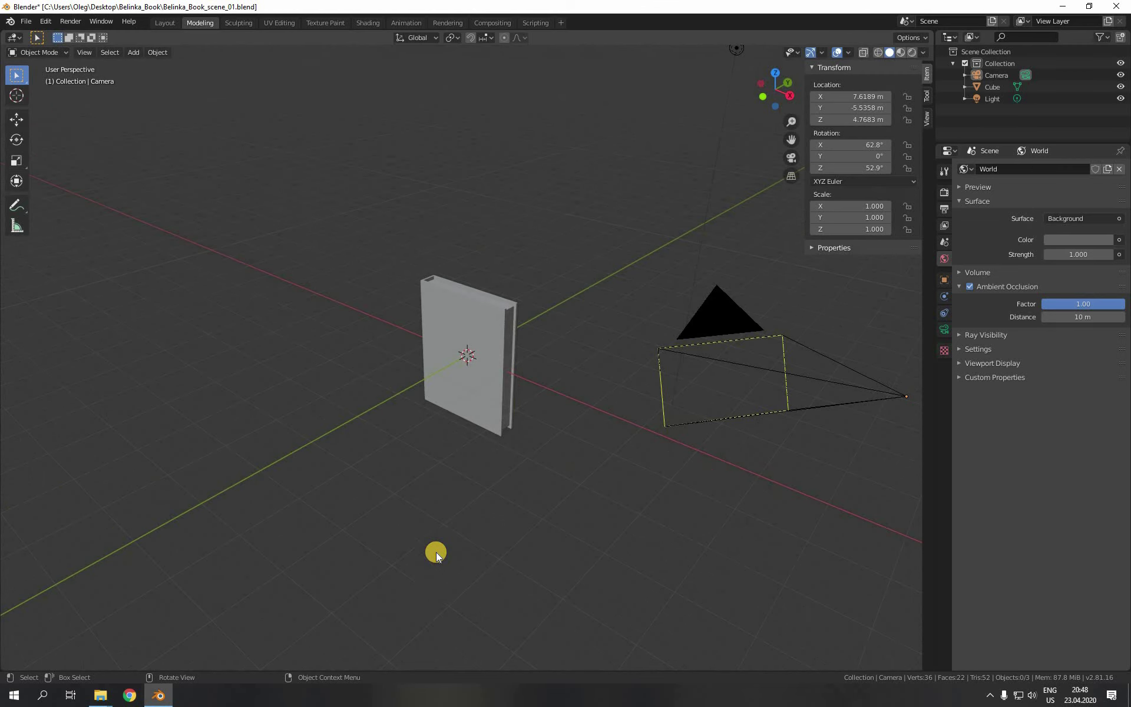
middle_drag(444, 561, 391, 561)
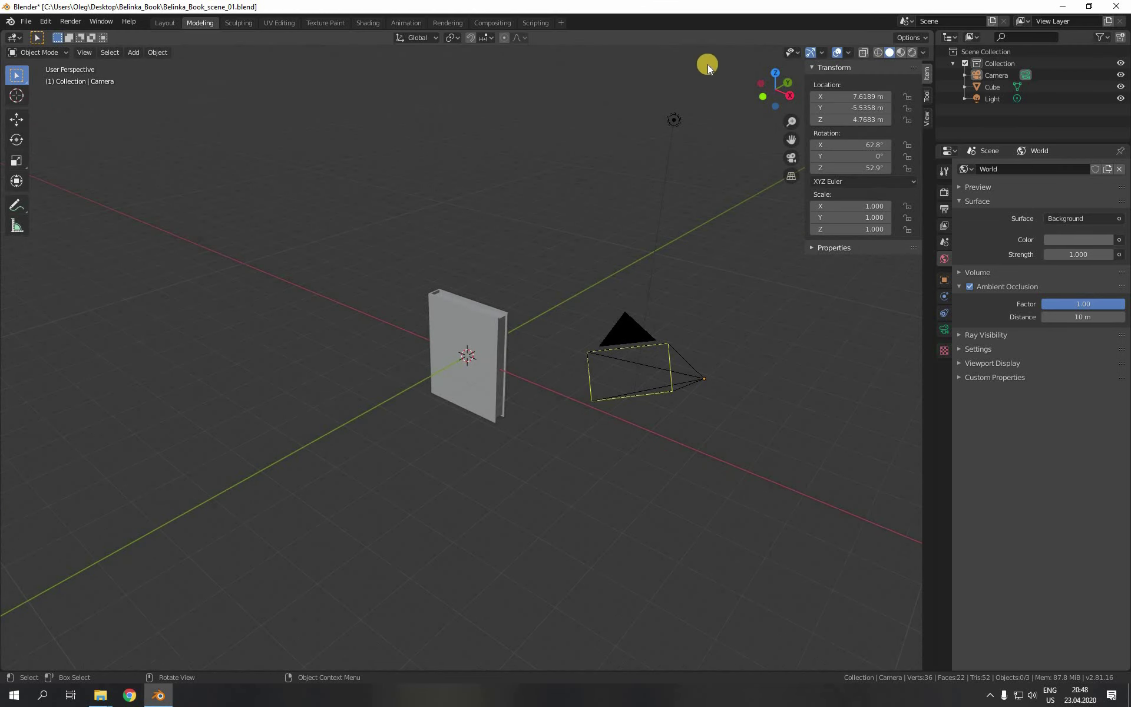
click(674, 120)
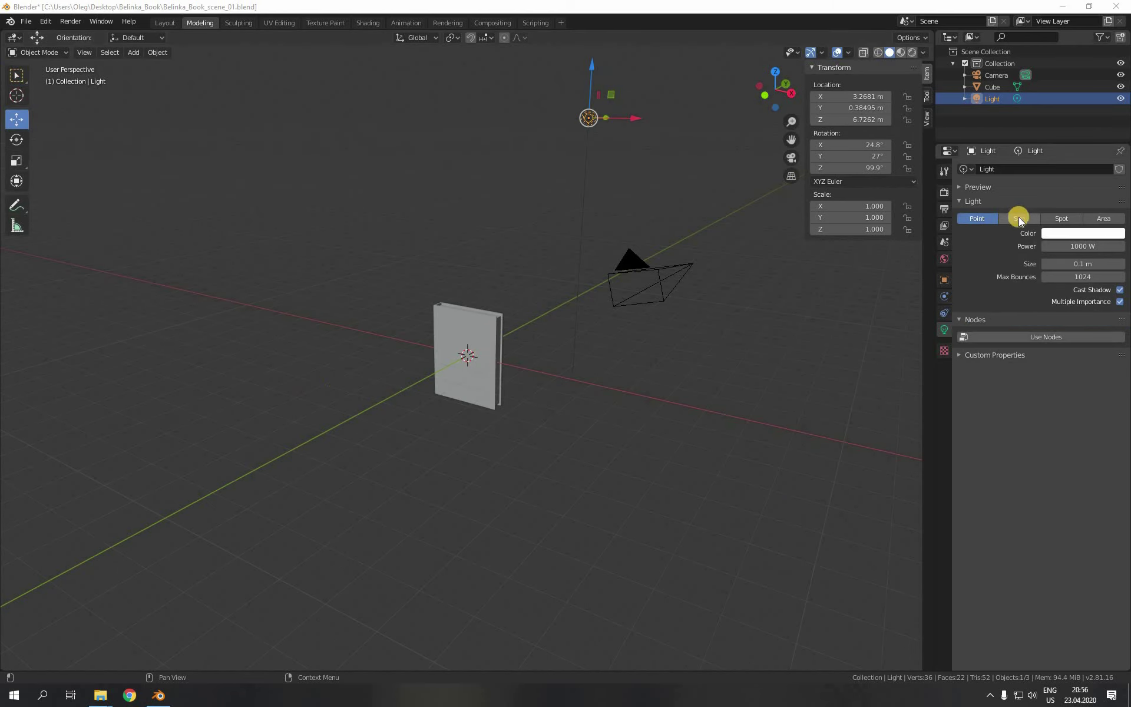
click(1018, 219)
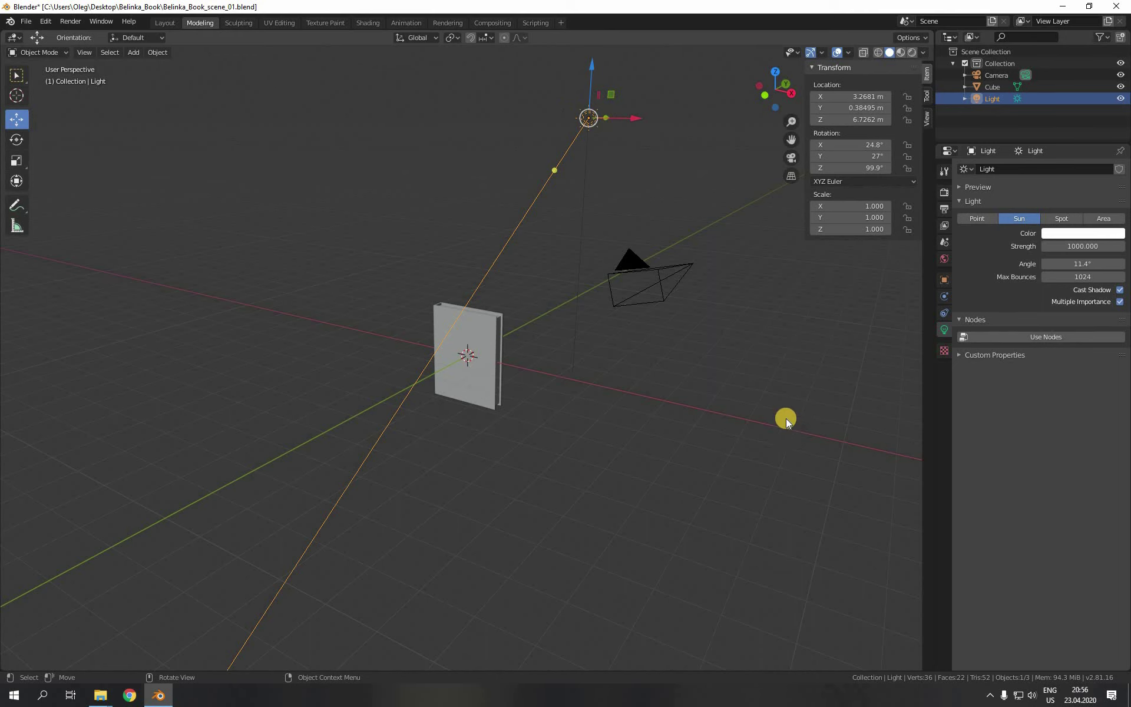
Step: In top view, move the sun light to about X -3.29 m, Y -4.26 m and point it toward the book
key(KP_7)
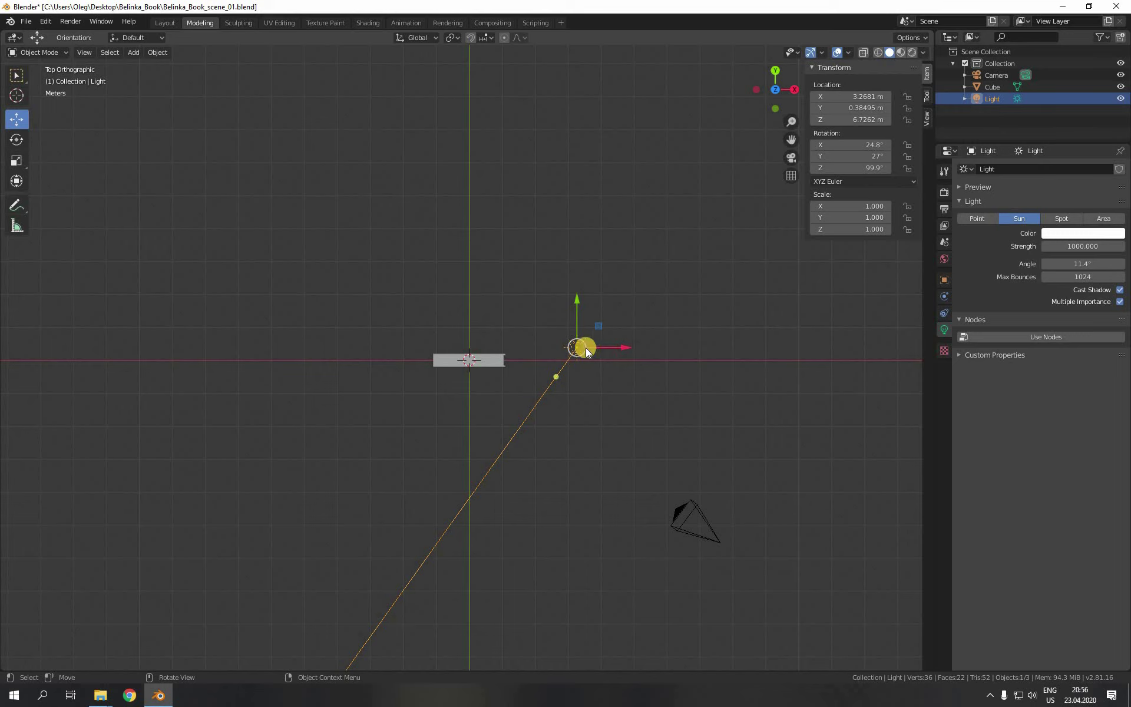
drag(585, 348, 360, 501)
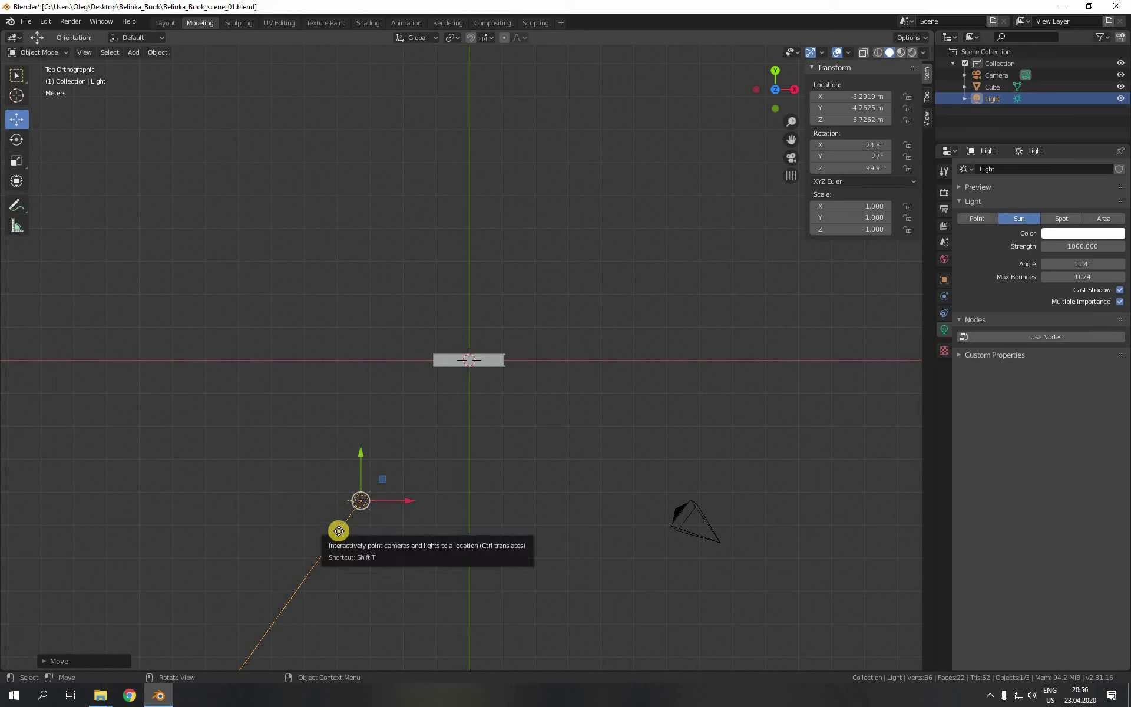
drag(336, 533, 411, 440)
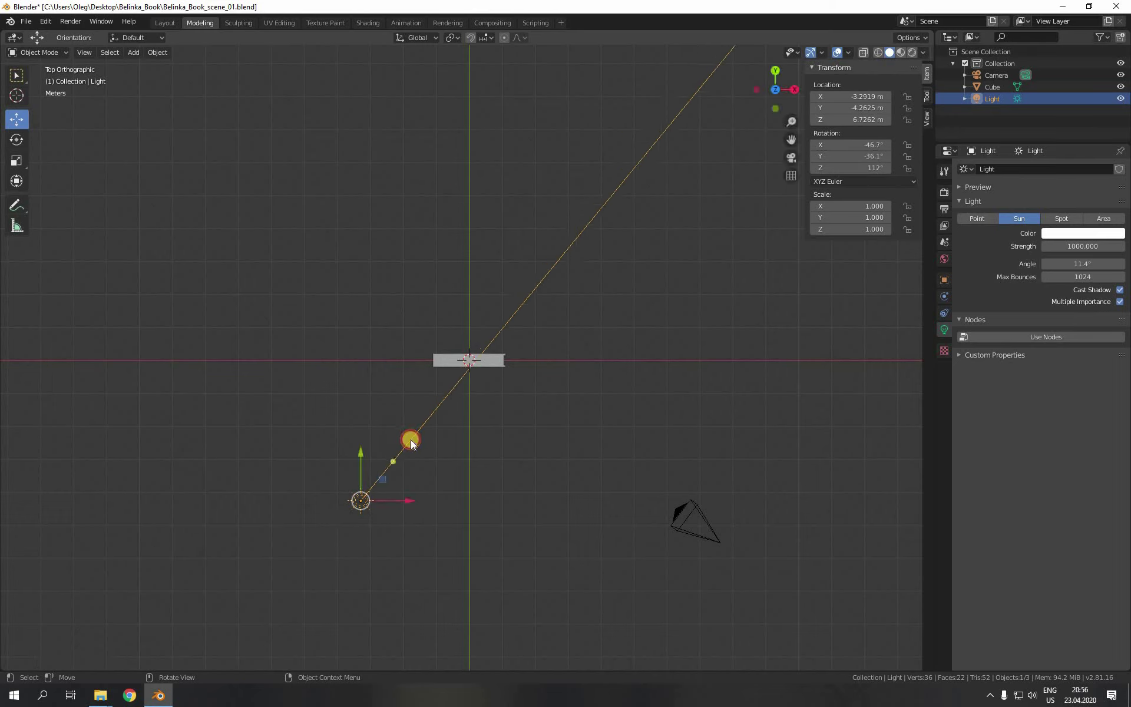
Step: Refine the sun's aim at the book to a rotation of about X -31.3°, Y -28.6°, Z 103°, then deselect it
middle_drag(538, 578, 533, 506)
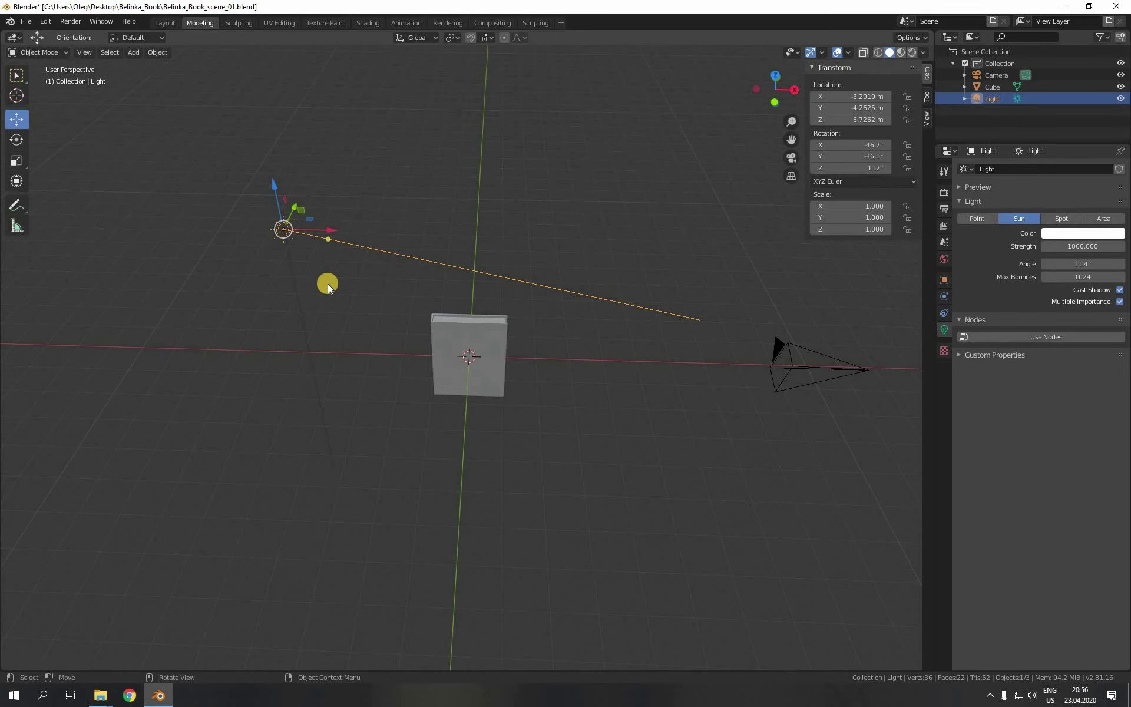
drag(328, 244, 327, 256)
middle_drag(542, 436, 582, 497)
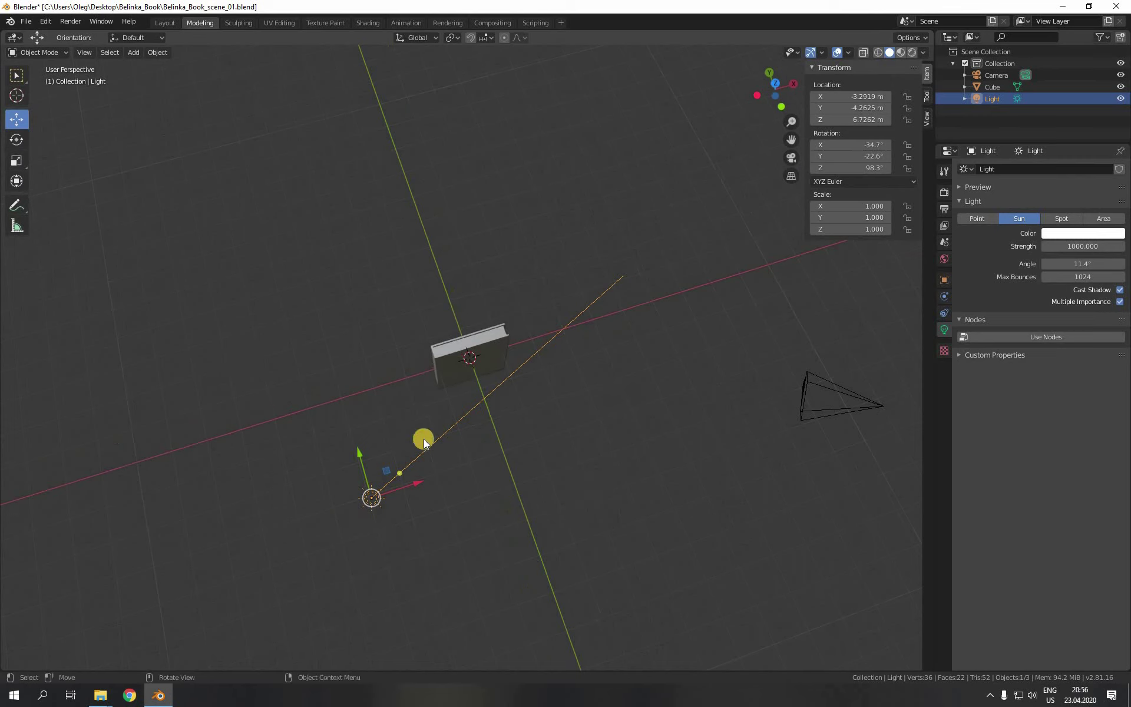
drag(394, 475, 397, 462)
middle_drag(507, 475, 539, 375)
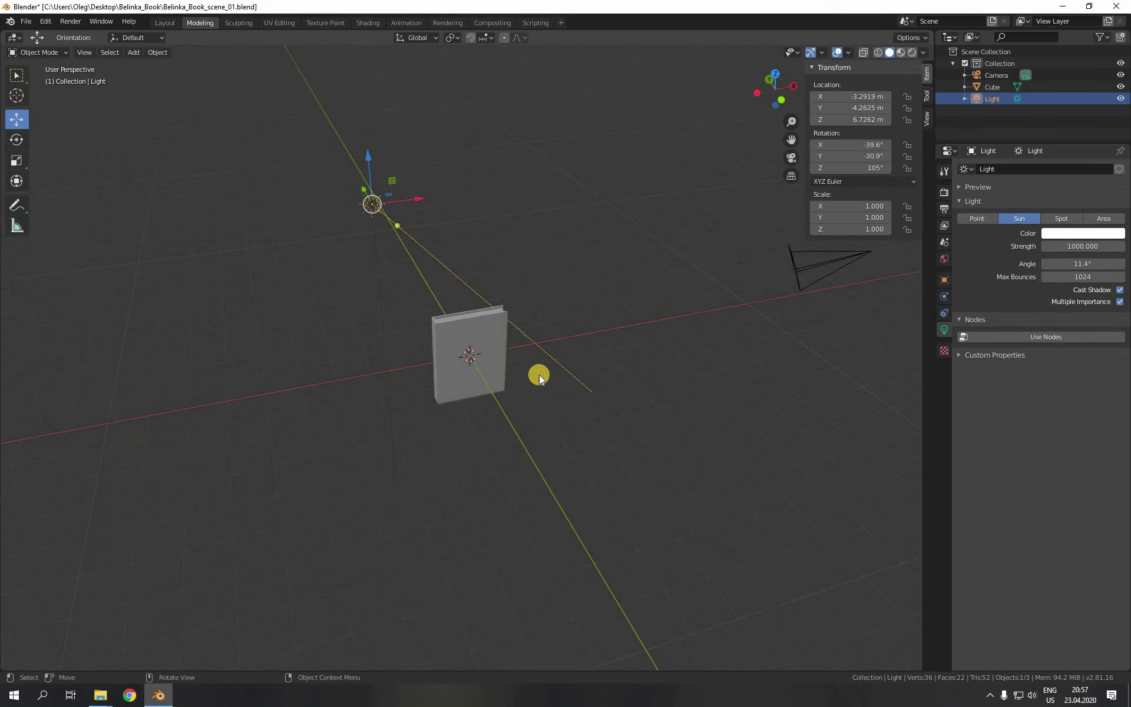
drag(395, 221, 393, 232)
middle_drag(546, 330, 486, 345)
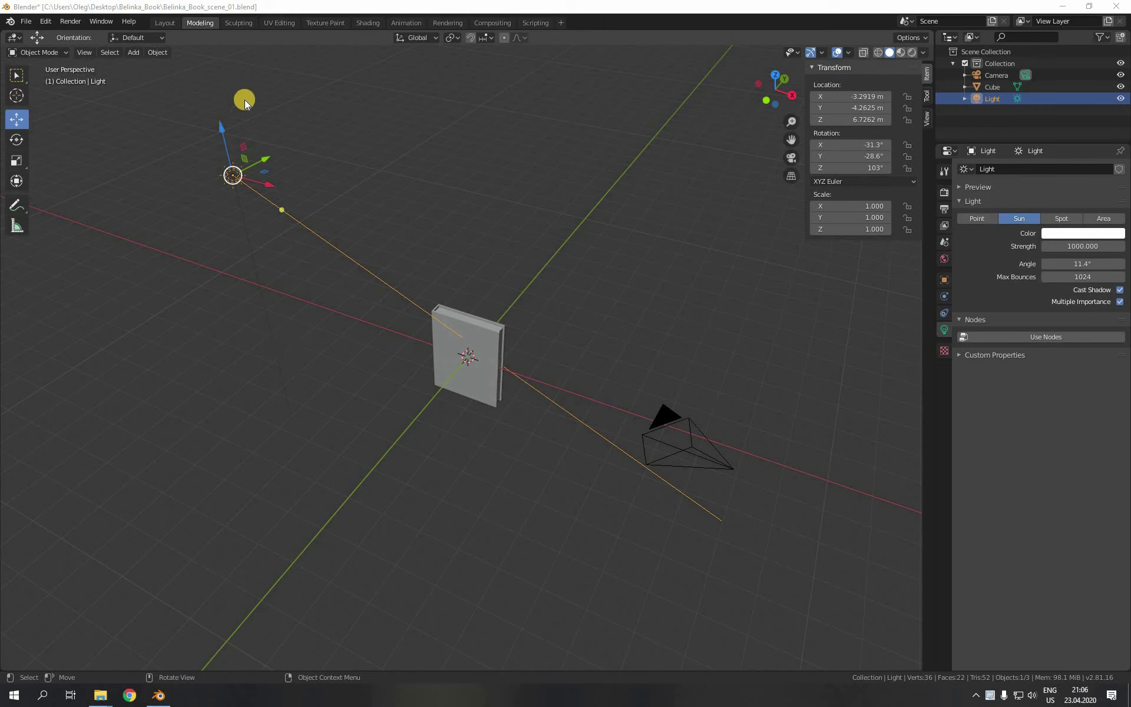
click(214, 304)
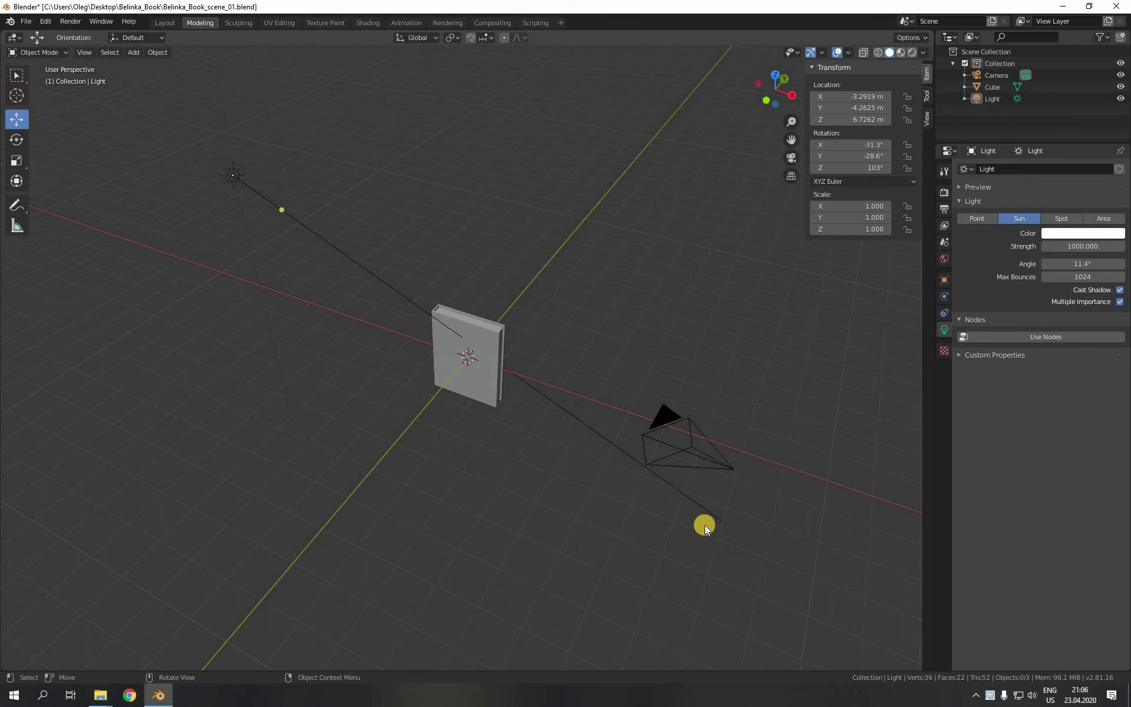
Step: Show the book through the camera in Rendered viewport shading
key(KP_0)
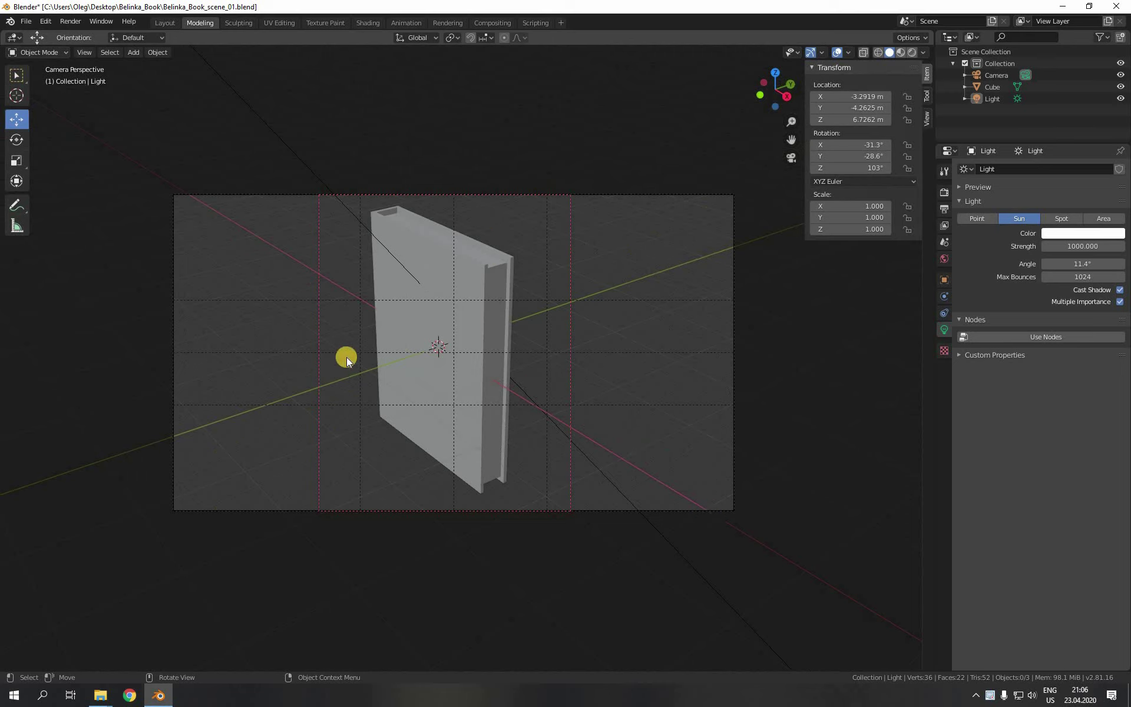
click(911, 51)
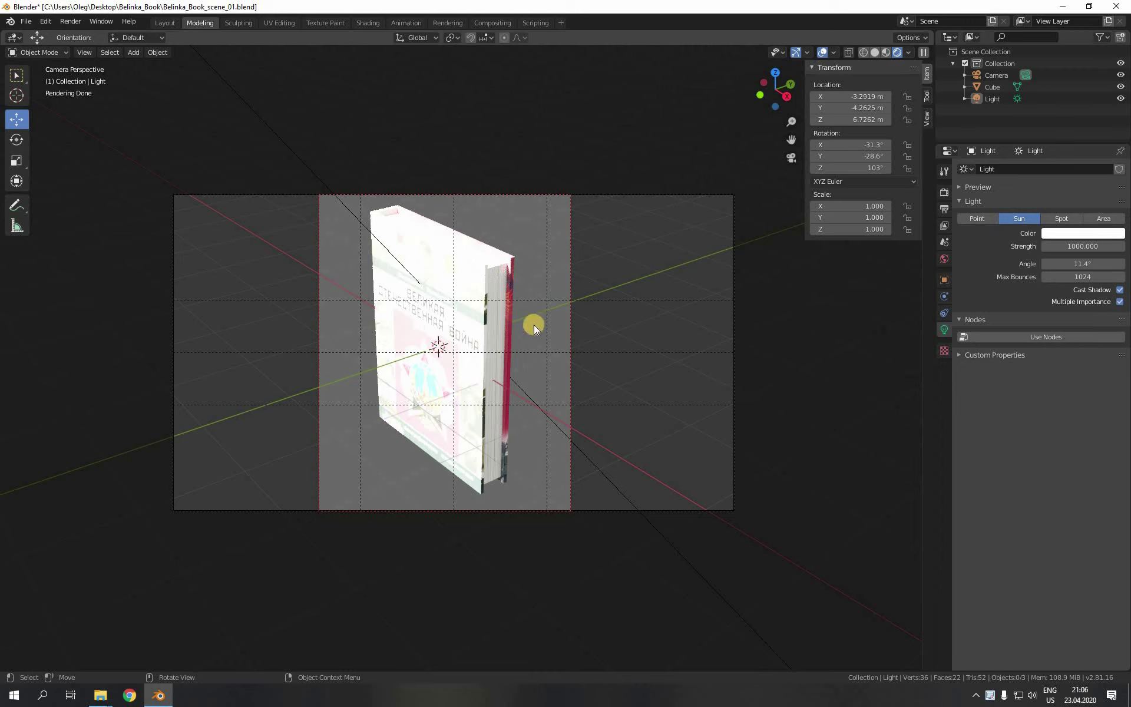
Step: Set the sun light's strength to 10
click(1087, 246)
text(1000.0)
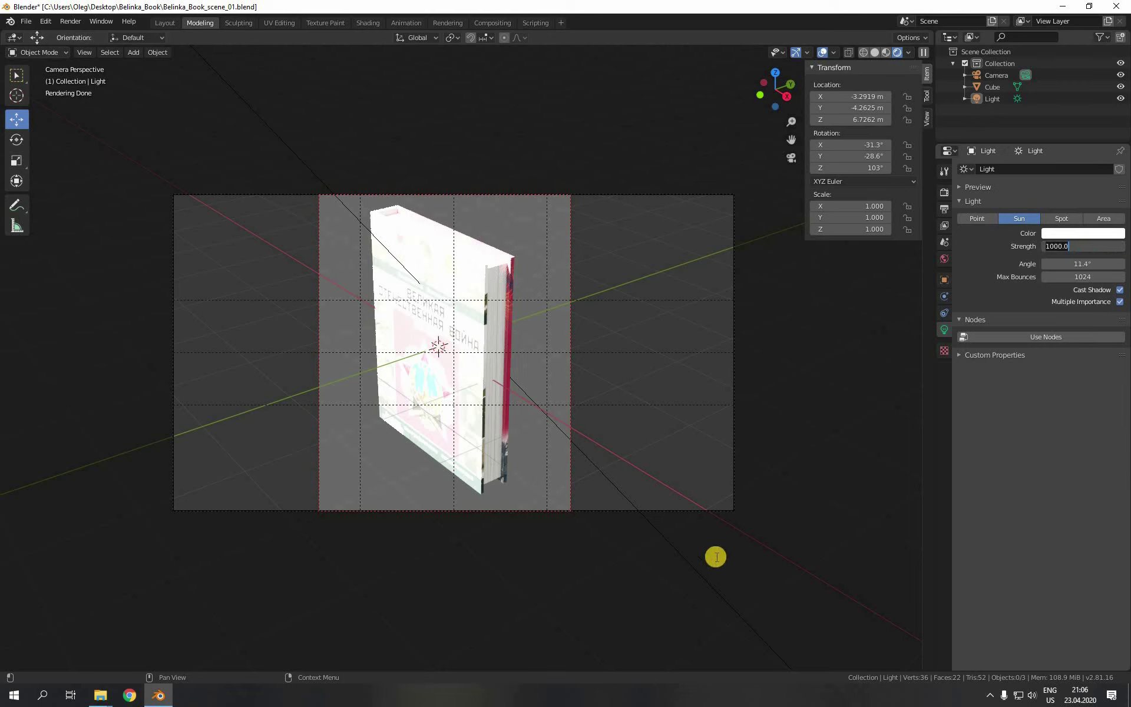
key(ctrl+a)
text(10)
key(Return)
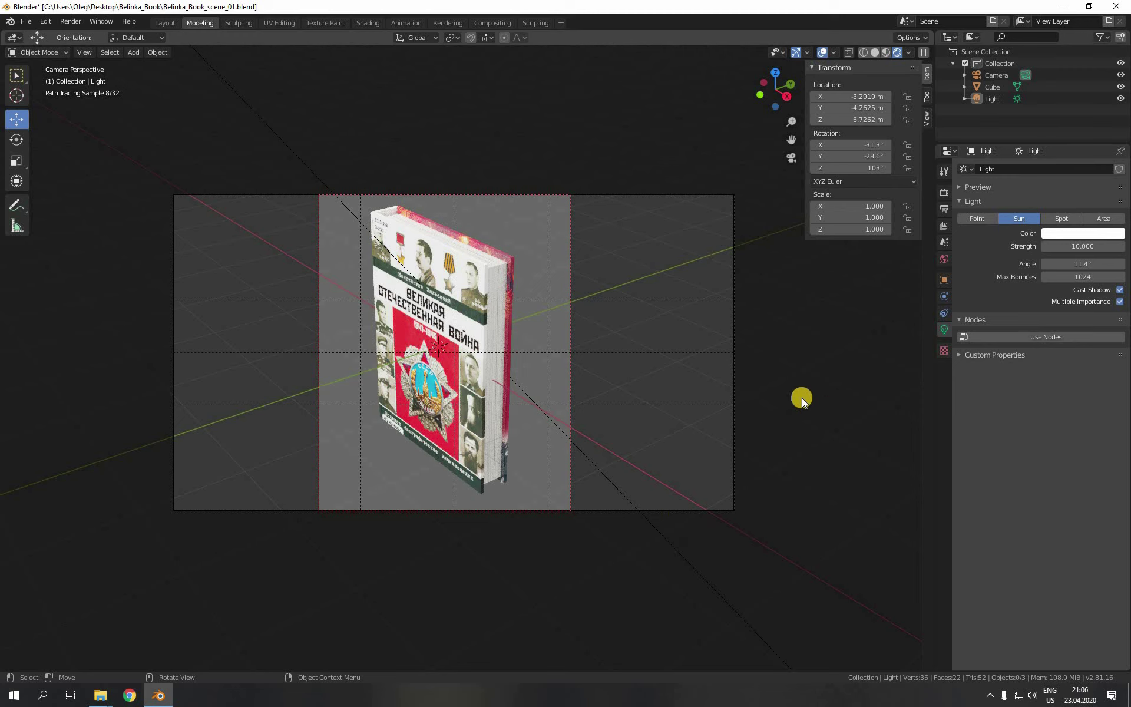
Step: Reduce the sun light's strength to 1
click(1084, 246)
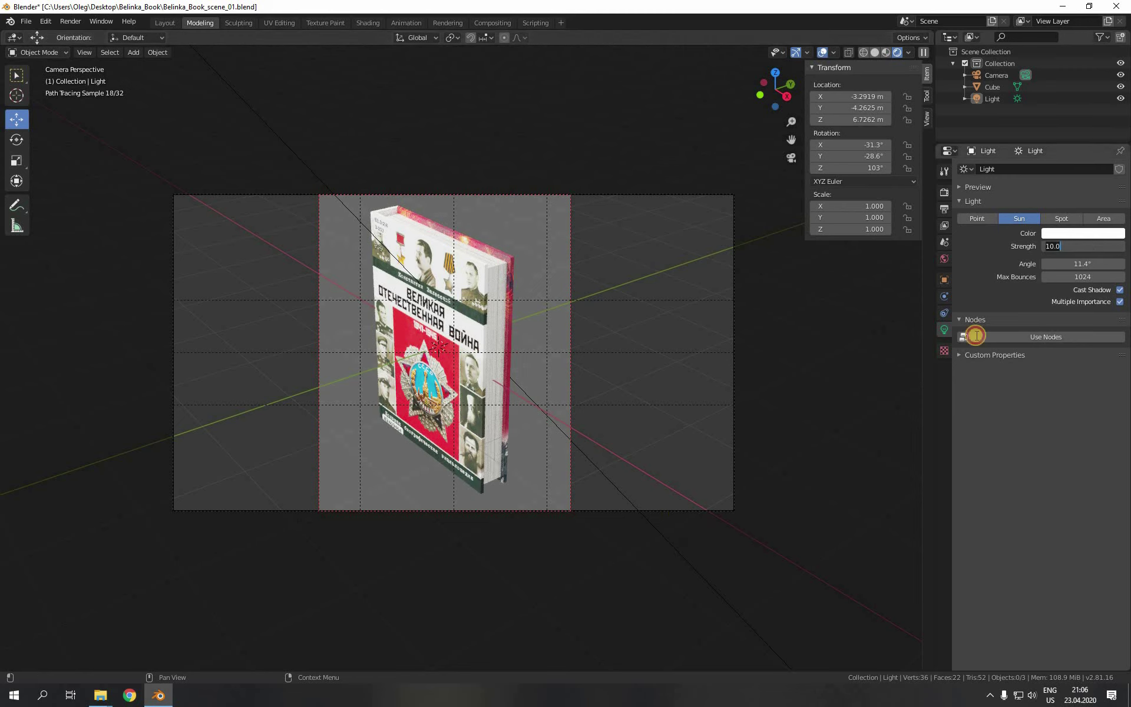
key(BackSpace)
key(BackSpace)
key(BackSpace)
key(Return)
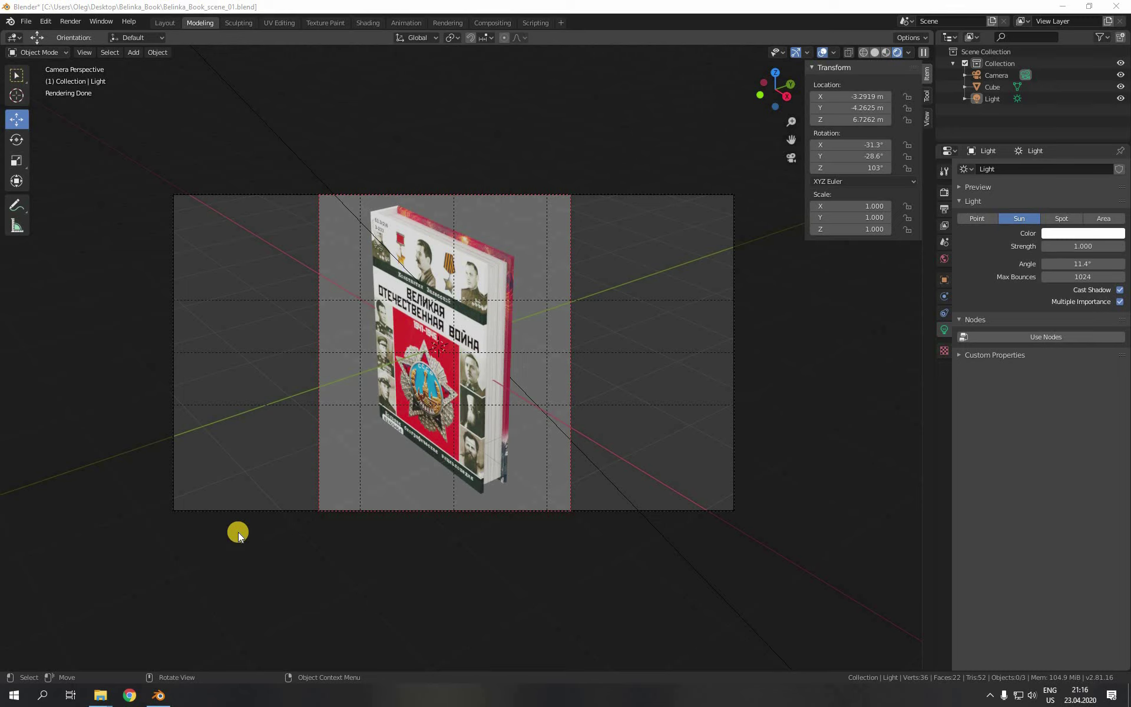
Step: Render the scene as a still image and save it in JPEG format as Belinka_book.jpg in the Belinka_Book folder
click(71, 21)
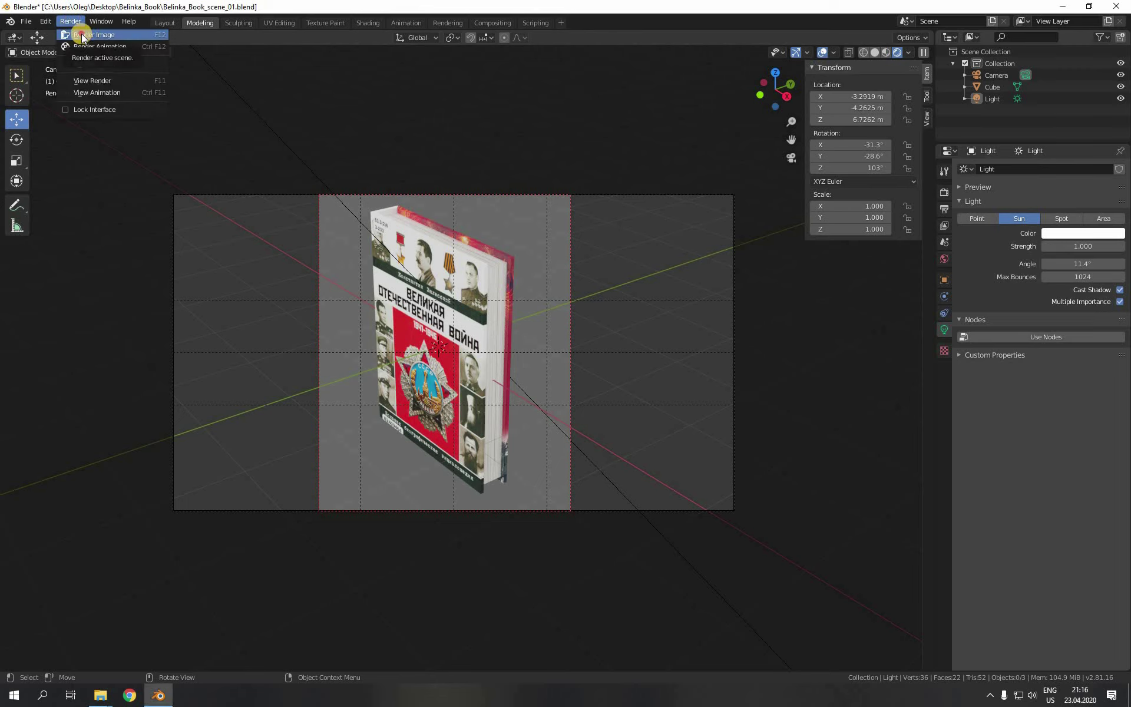
click(82, 36)
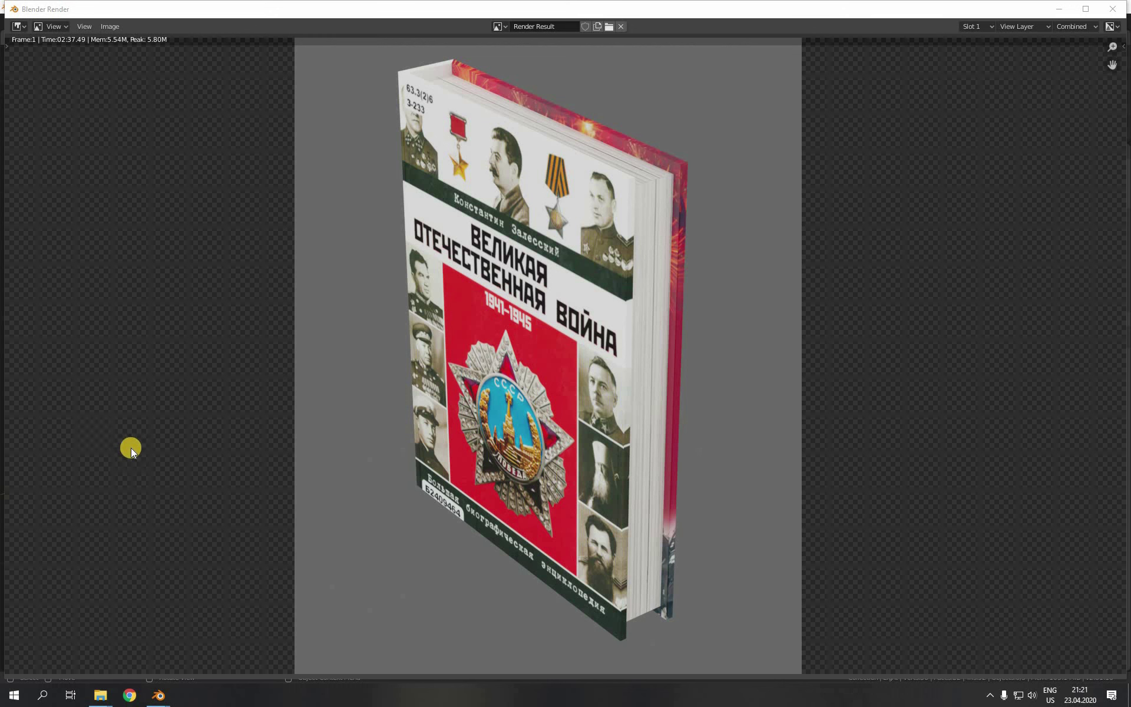
click(108, 25)
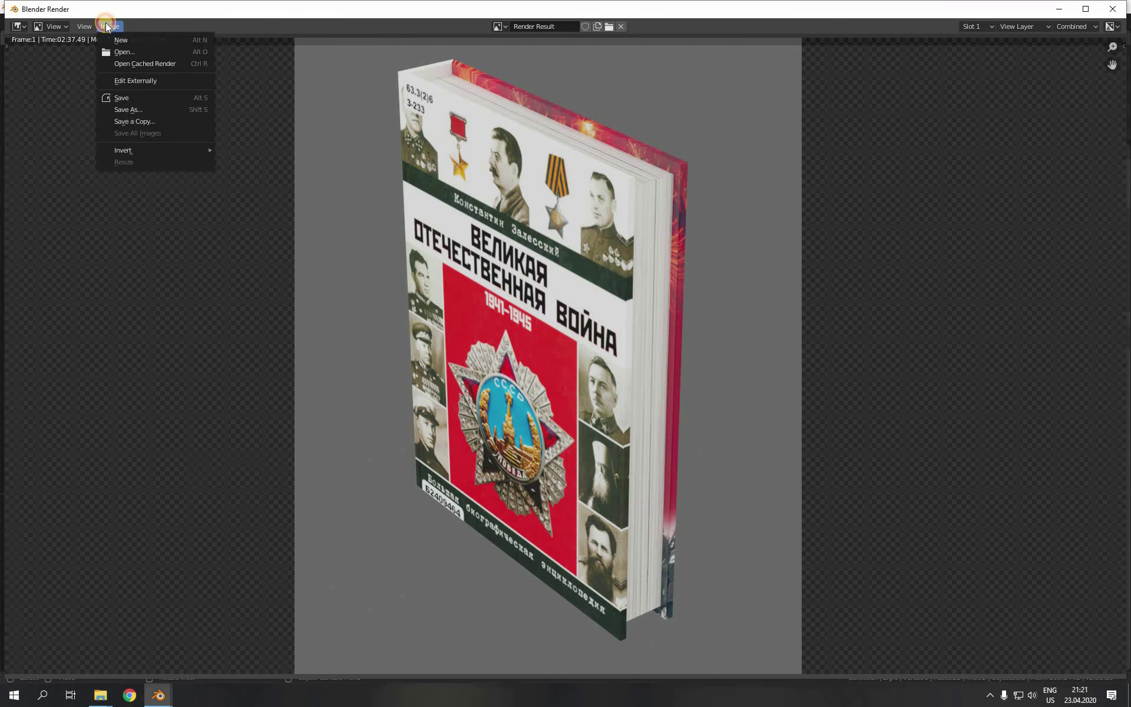
click(134, 110)
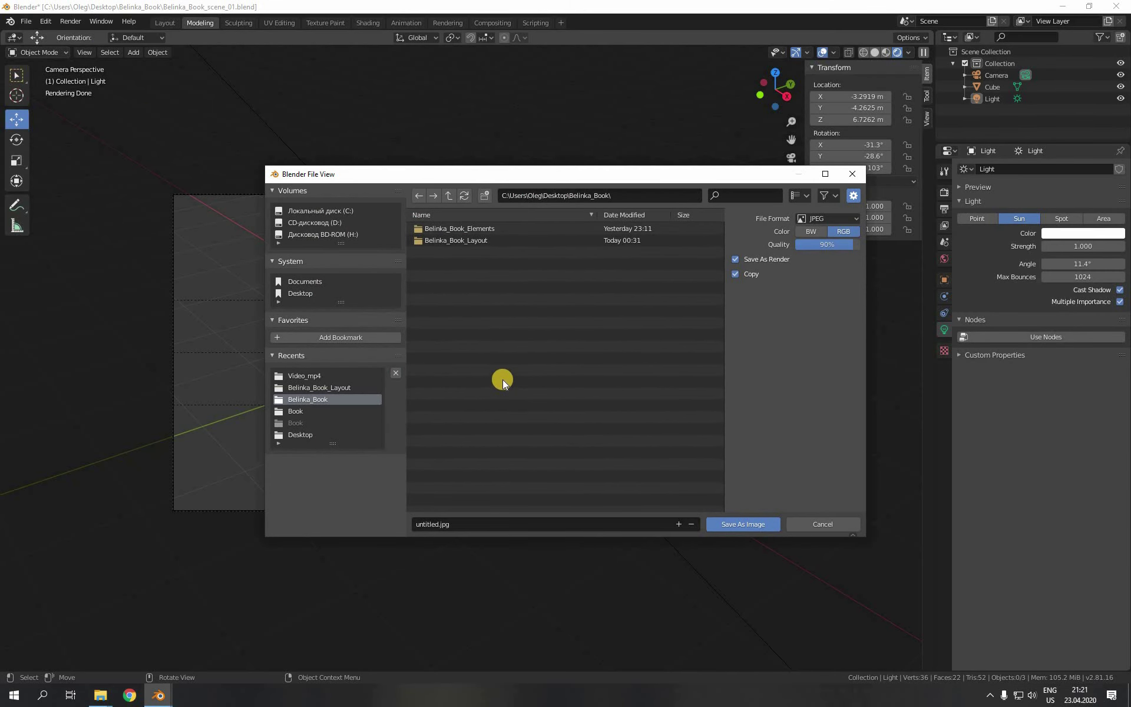
click(470, 524)
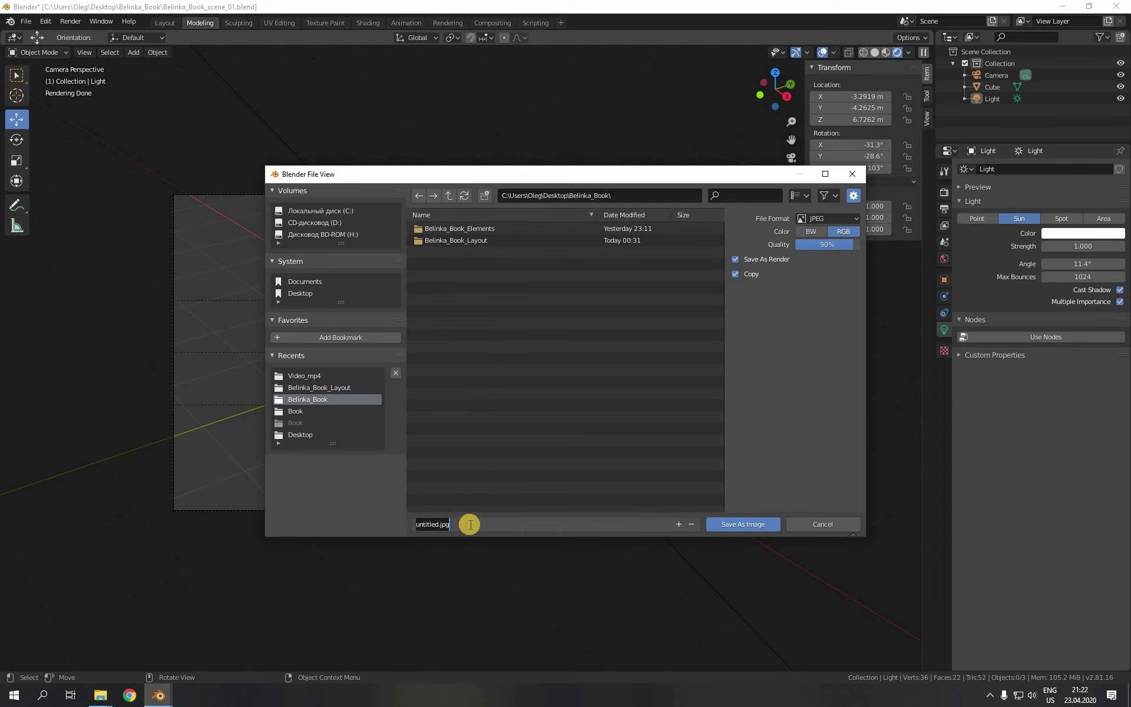
text(Belinka_book)
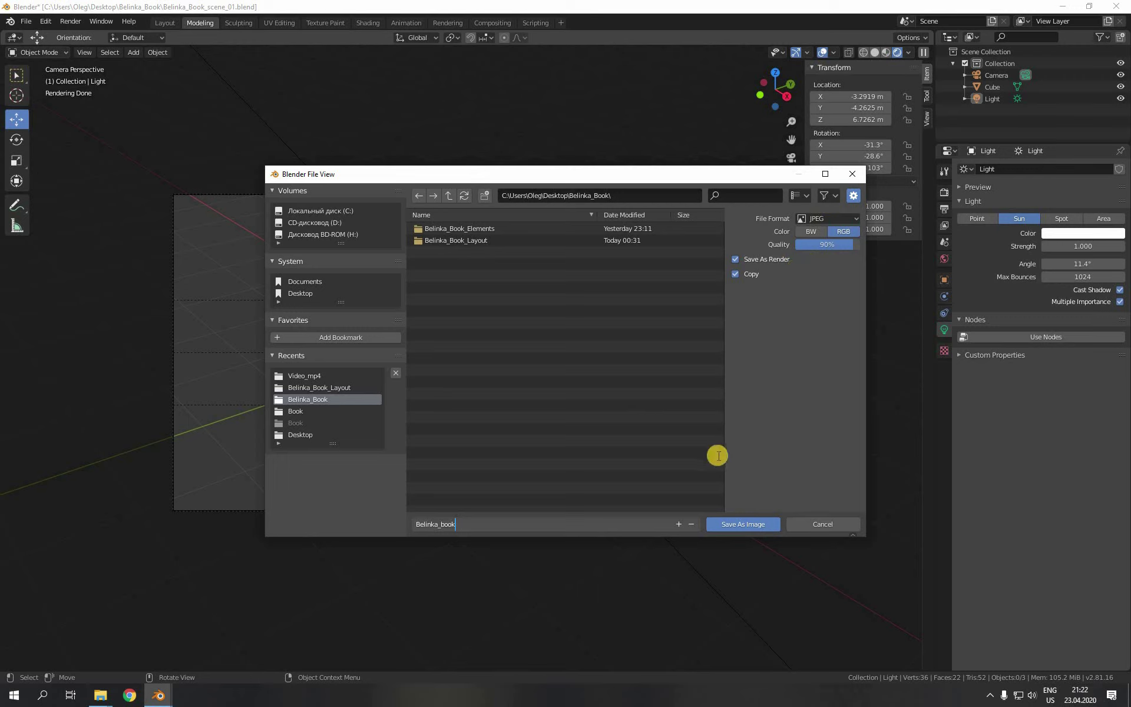
click(745, 525)
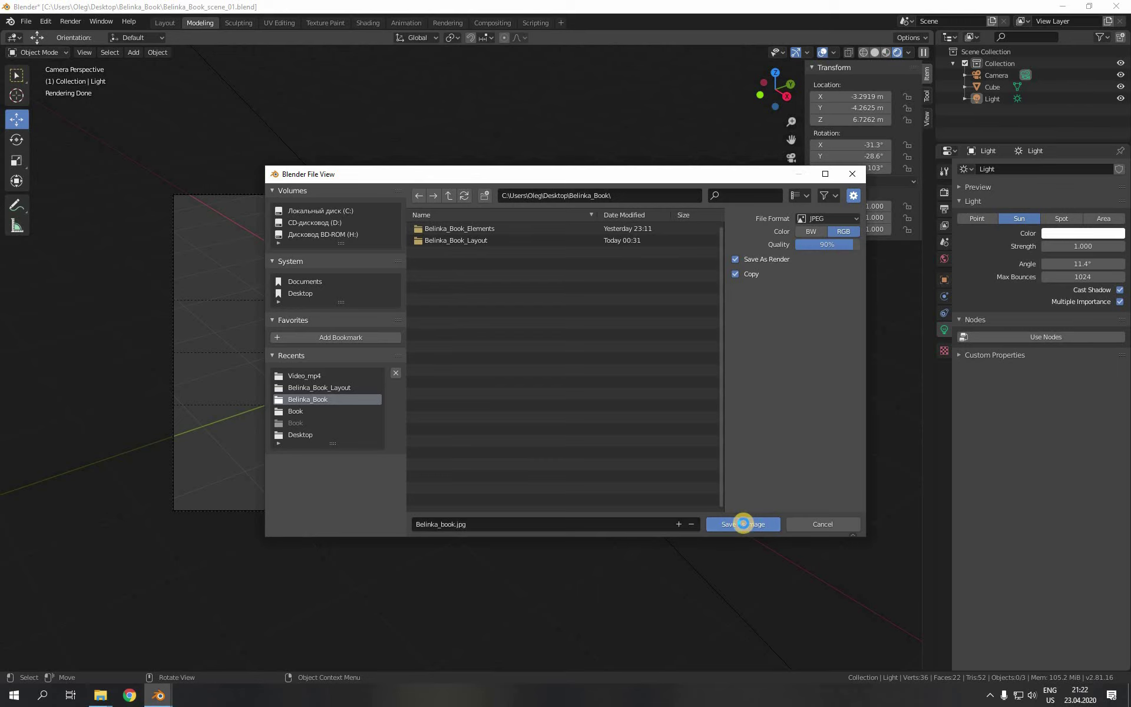
click(745, 524)
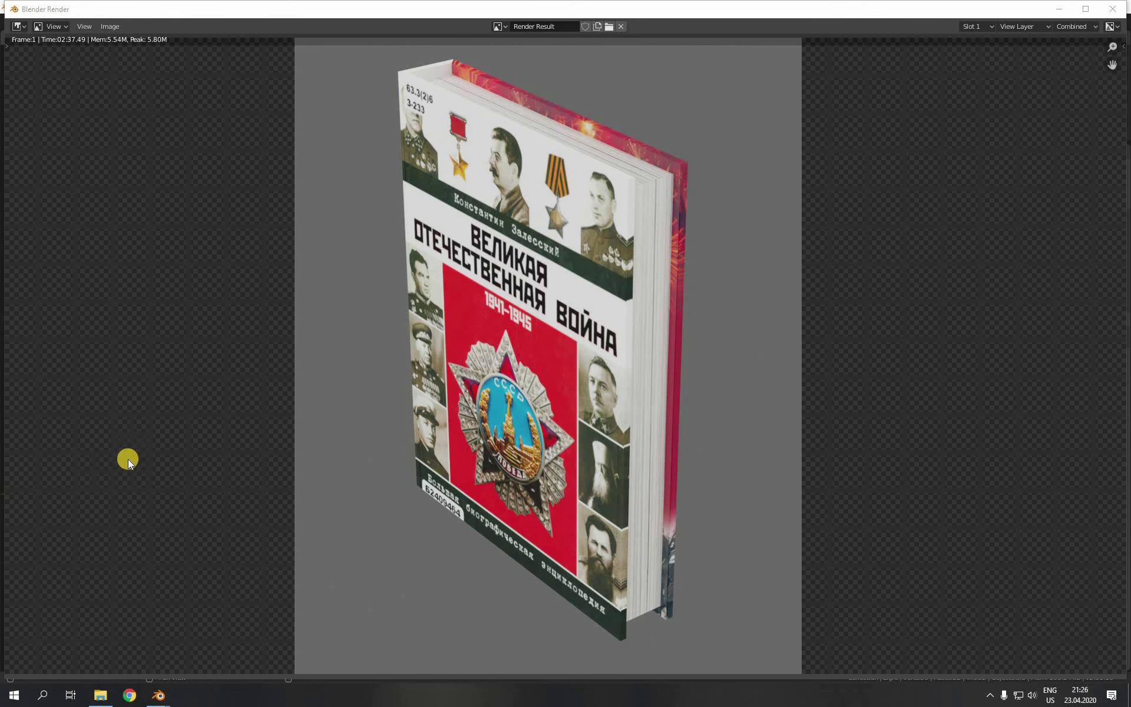
Step: Switch to File Explorer and open the saved render Belinka_book.jpg from the Belinka_Book folder to check it
click(101, 695)
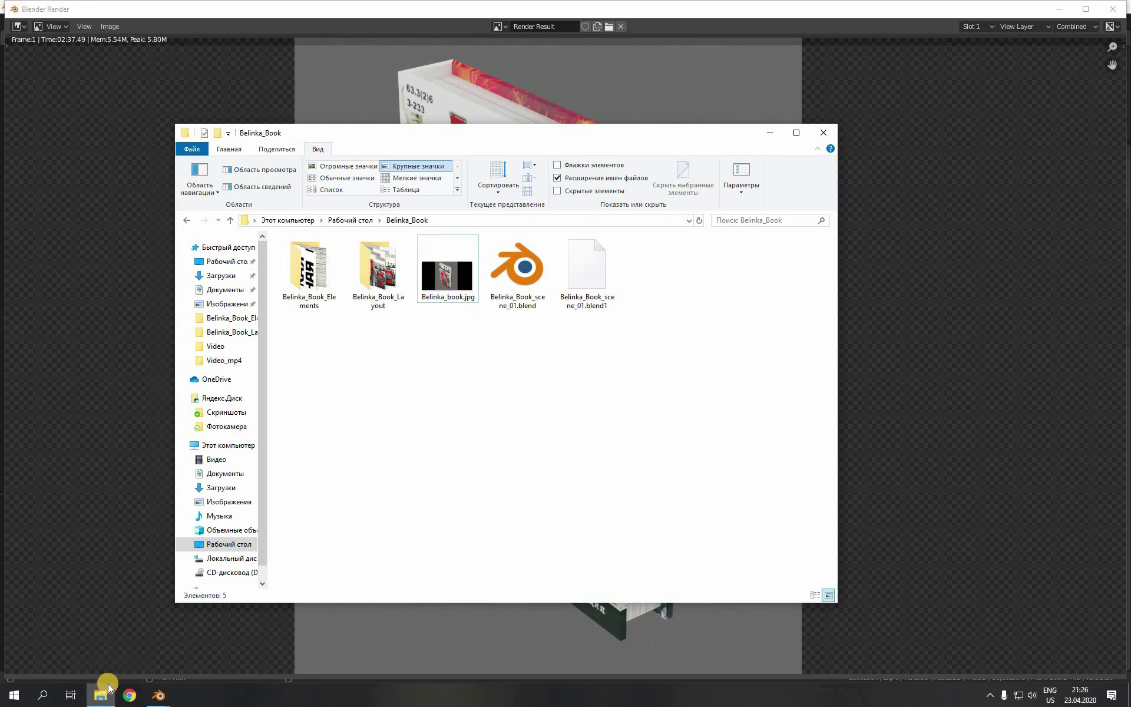
click(442, 272)
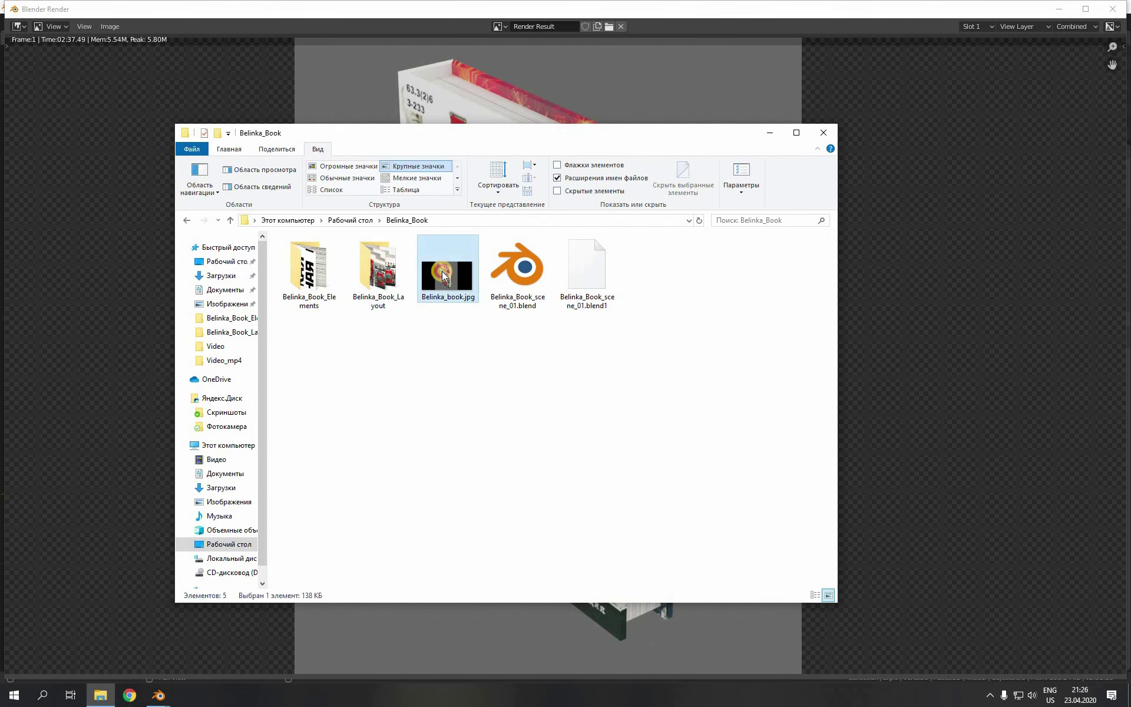
click(230, 149)
click(682, 165)
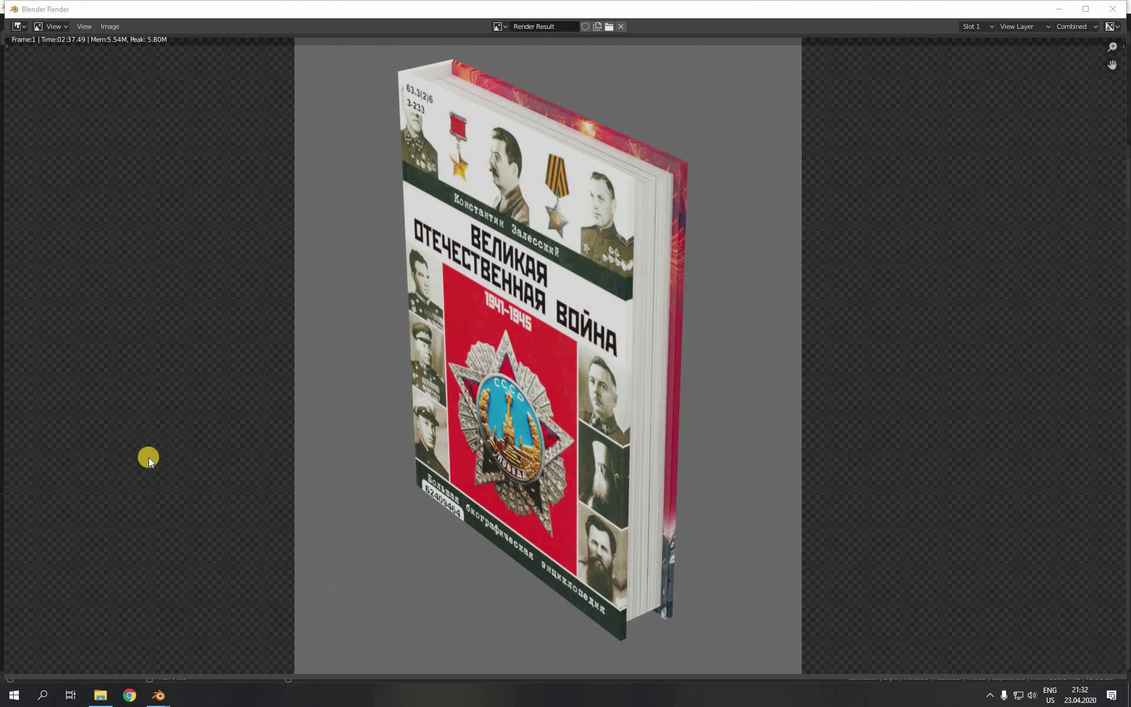
Step: Return to File Explorer, open the updated Belinka_book.jpg in Photos and maximize it to examine the cropped book render
click(101, 695)
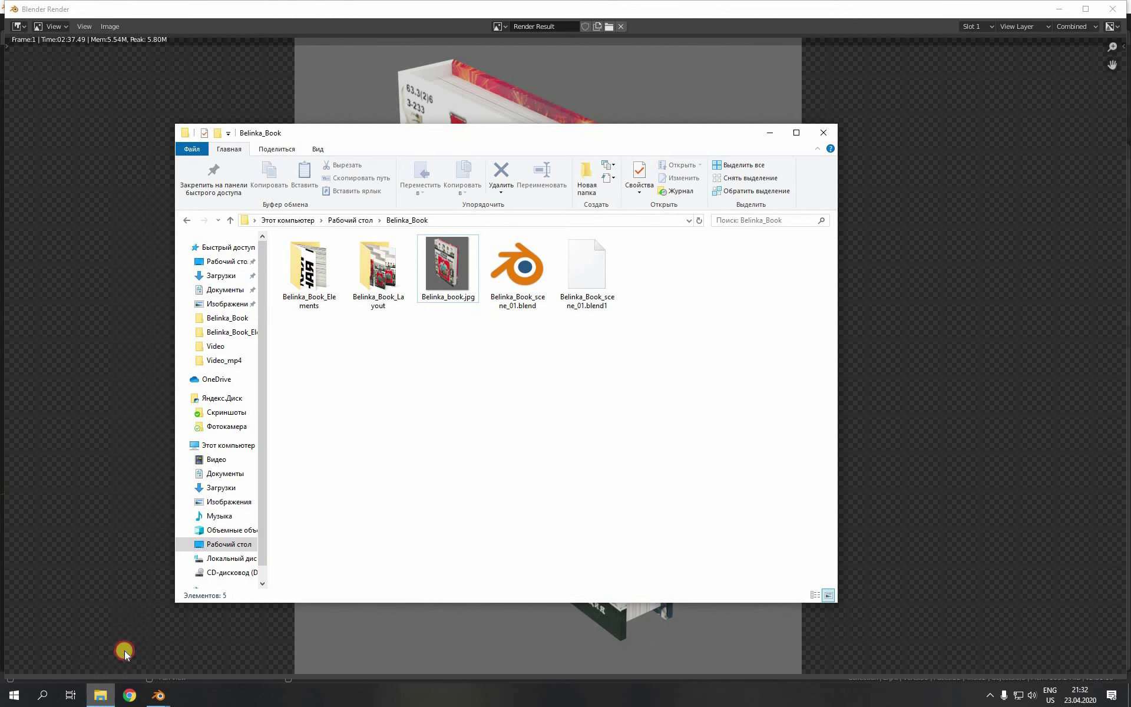
click(450, 274)
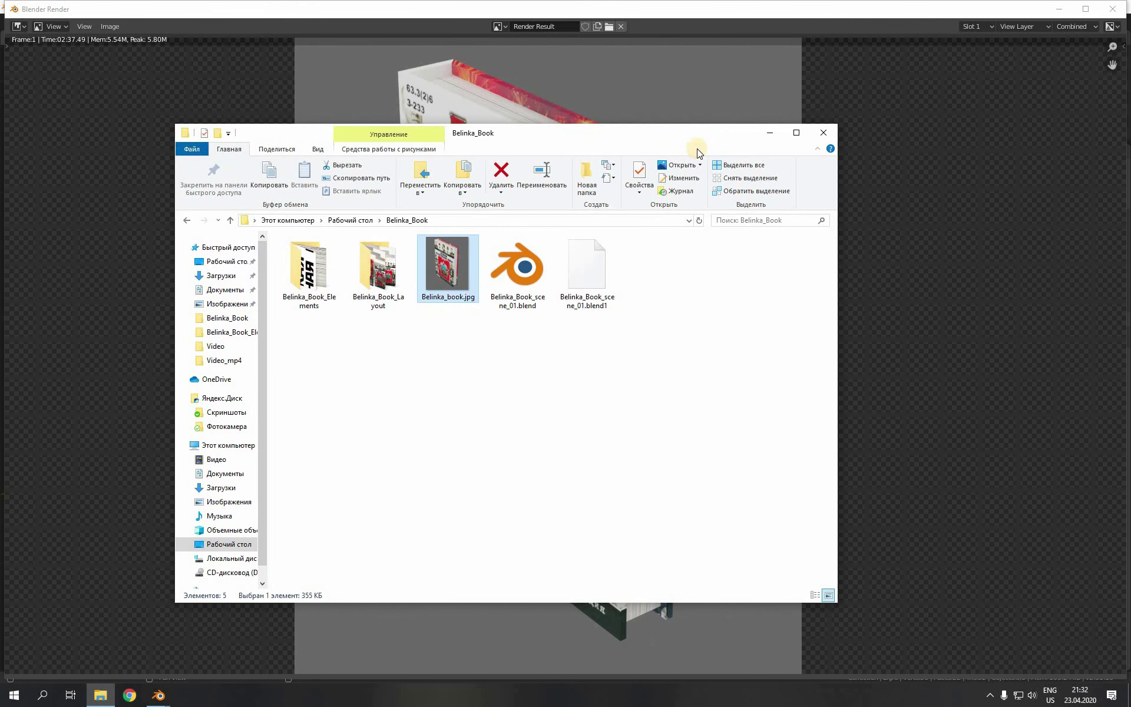
click(678, 166)
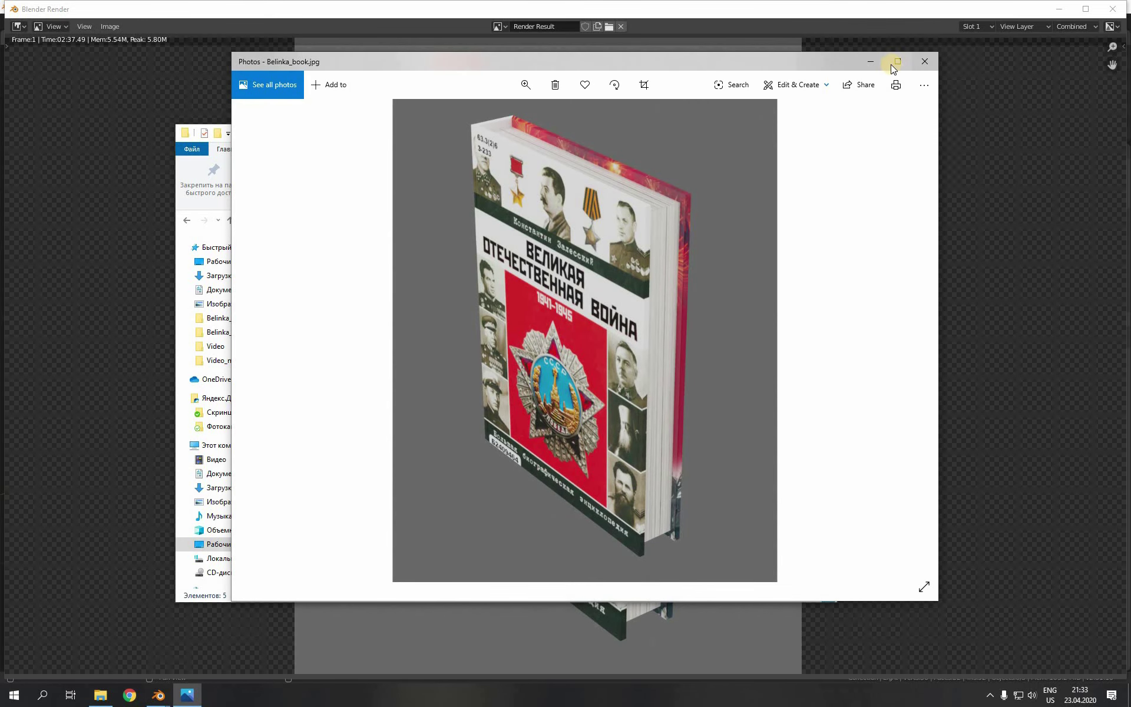
click(896, 62)
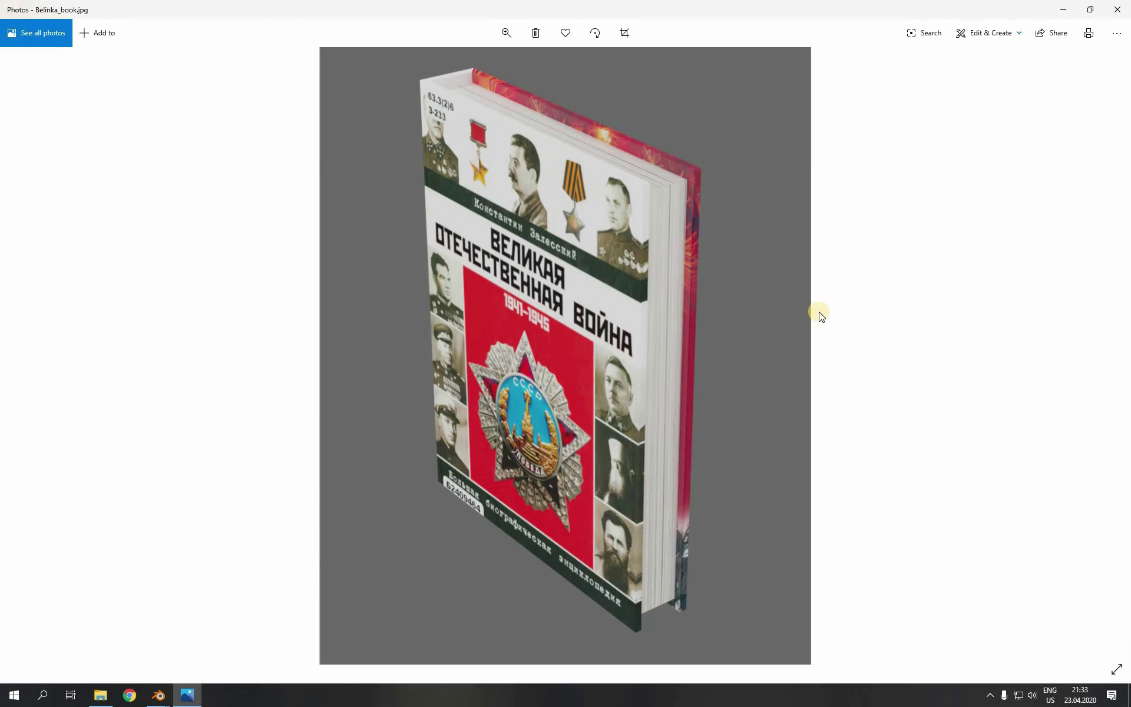